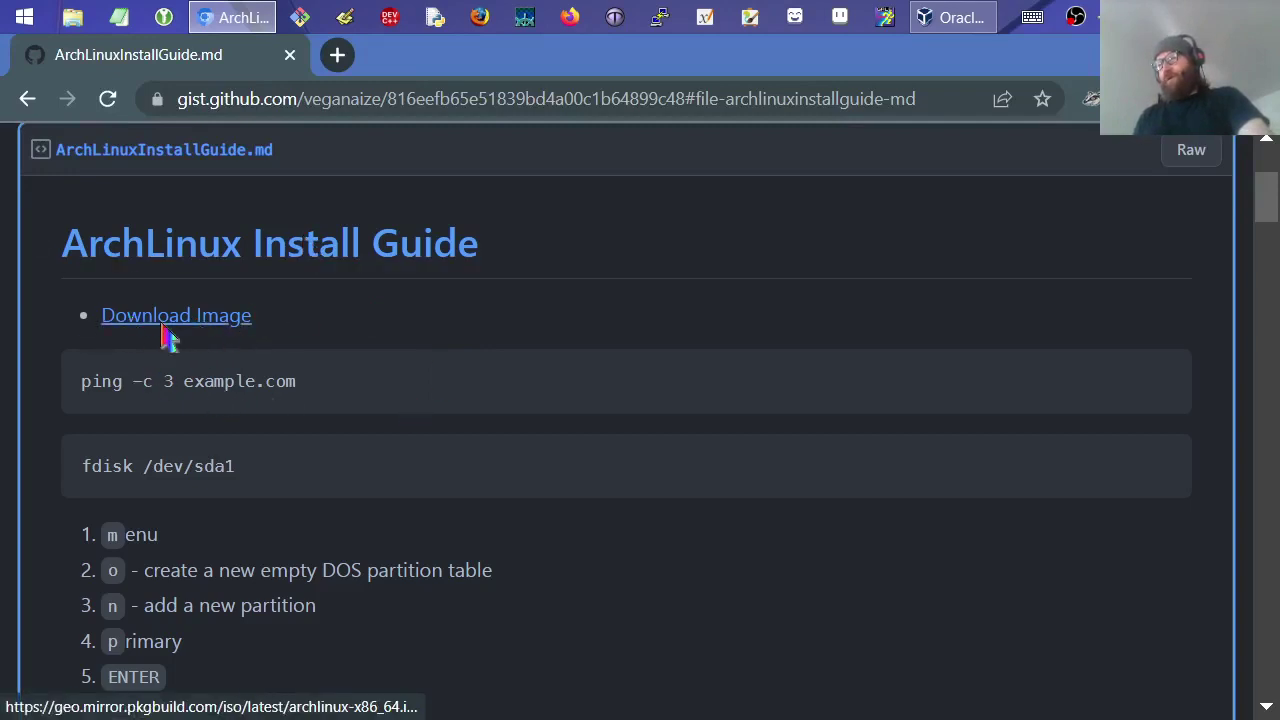
# - Switch to VirtualBox and try to create an Arch Linux (64-bit) virtual machine named Arch with 2048 MB of memory
pyautogui.click(978, 26)
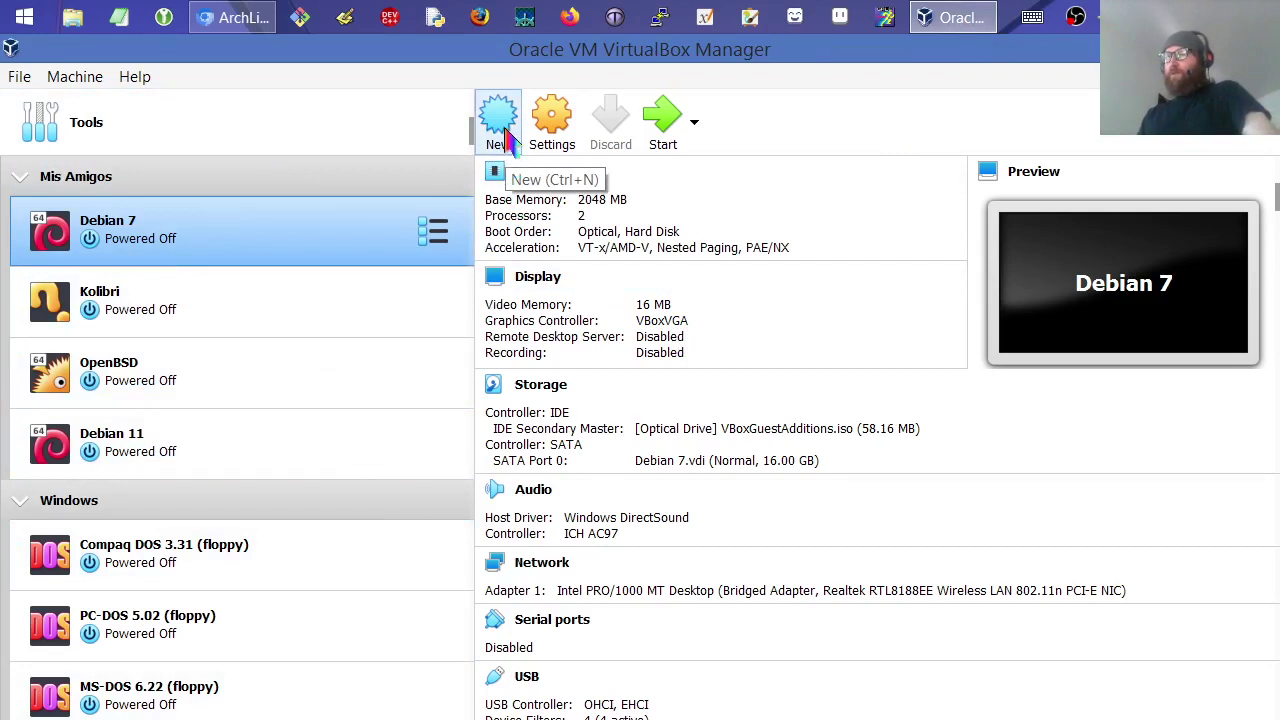
pyautogui.click(75, 78)
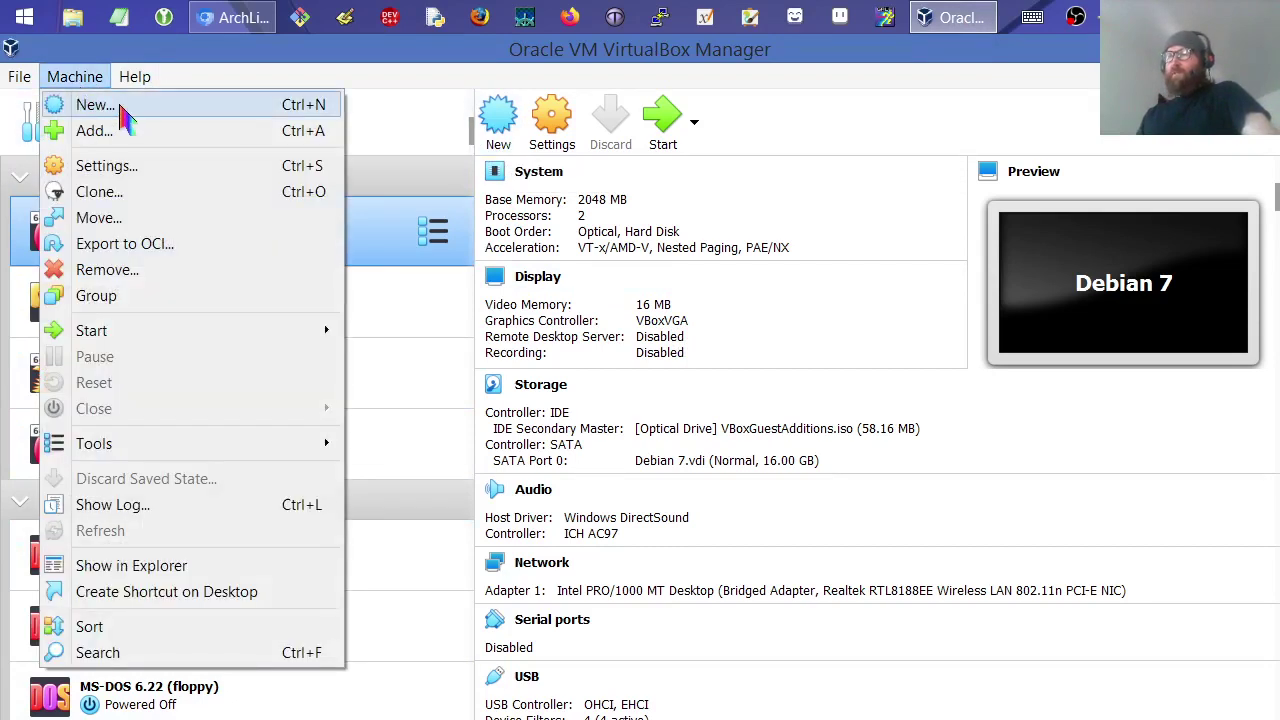
pyautogui.click(100, 105)
pyautogui.write('Arch')
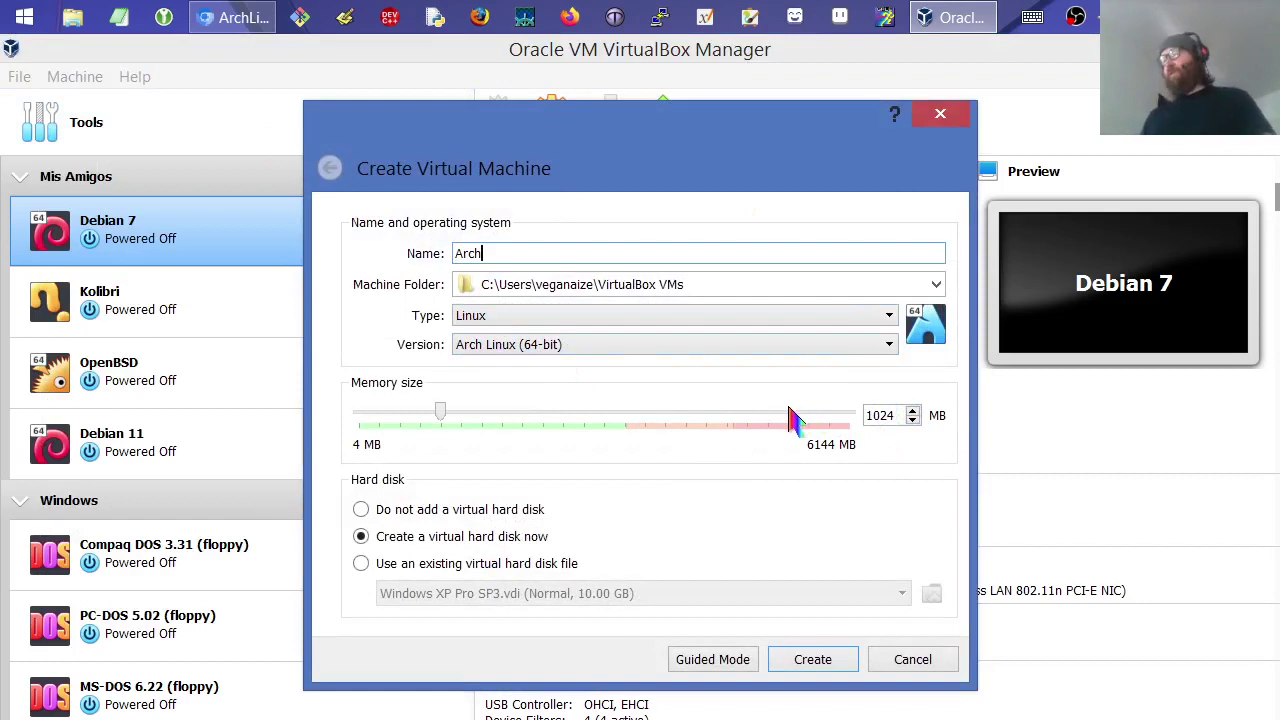
pyautogui.click(664, 414)
pyautogui.click(664, 414)
pyautogui.click(664, 414)
pyautogui.click(664, 414)
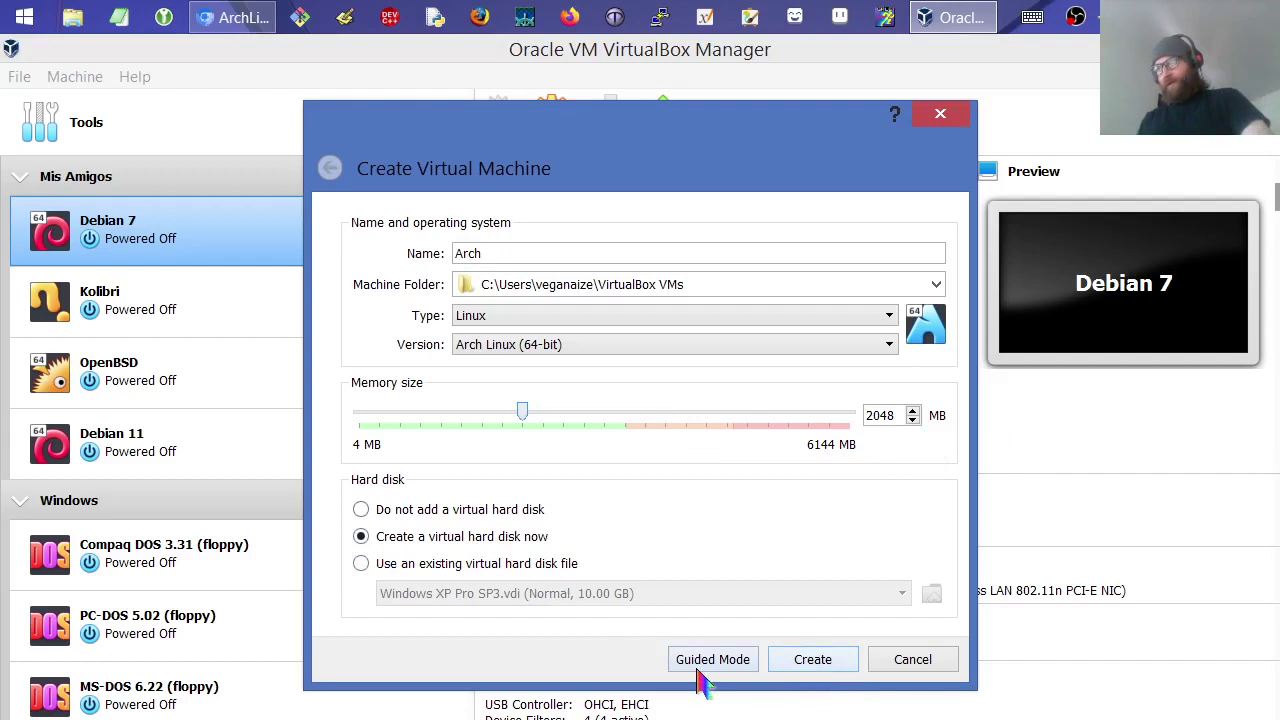
pyautogui.click(814, 662)
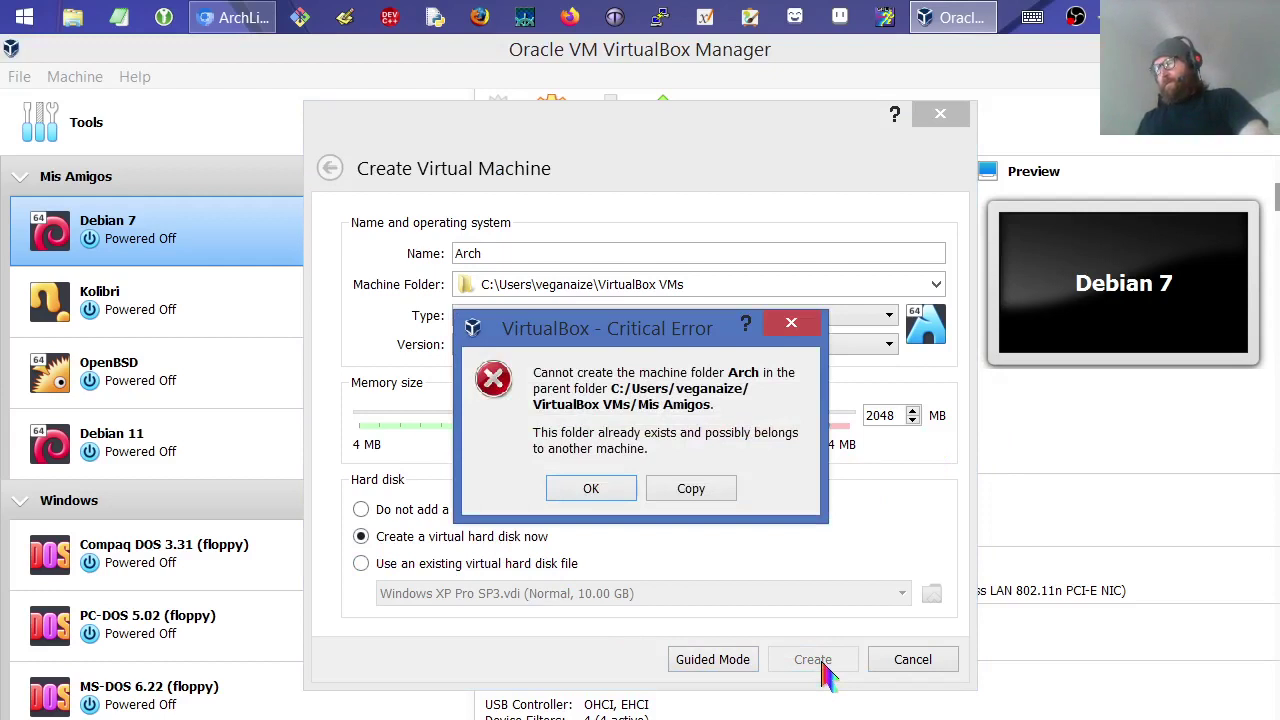
pyautogui.click(592, 489)
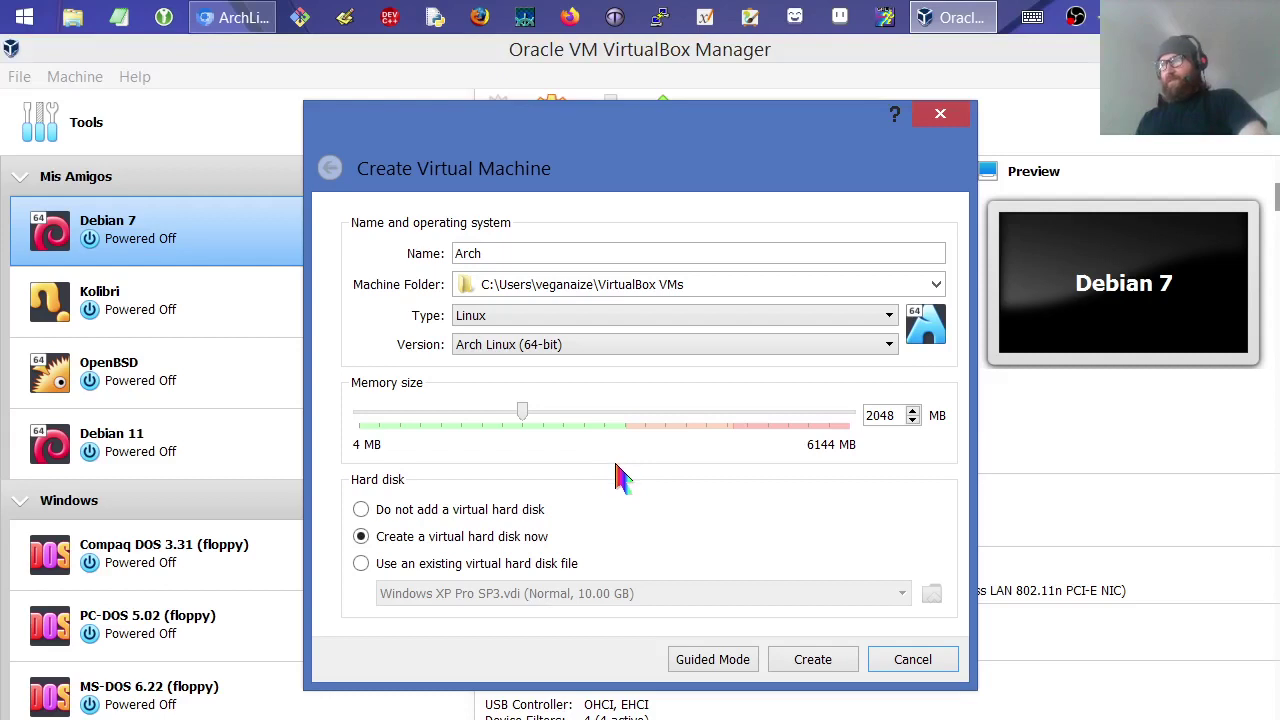
# - Copy the machine folder path and open Command Prompt as administrator
pyautogui.click(688, 286)
pyautogui.tripleClick(690, 286)
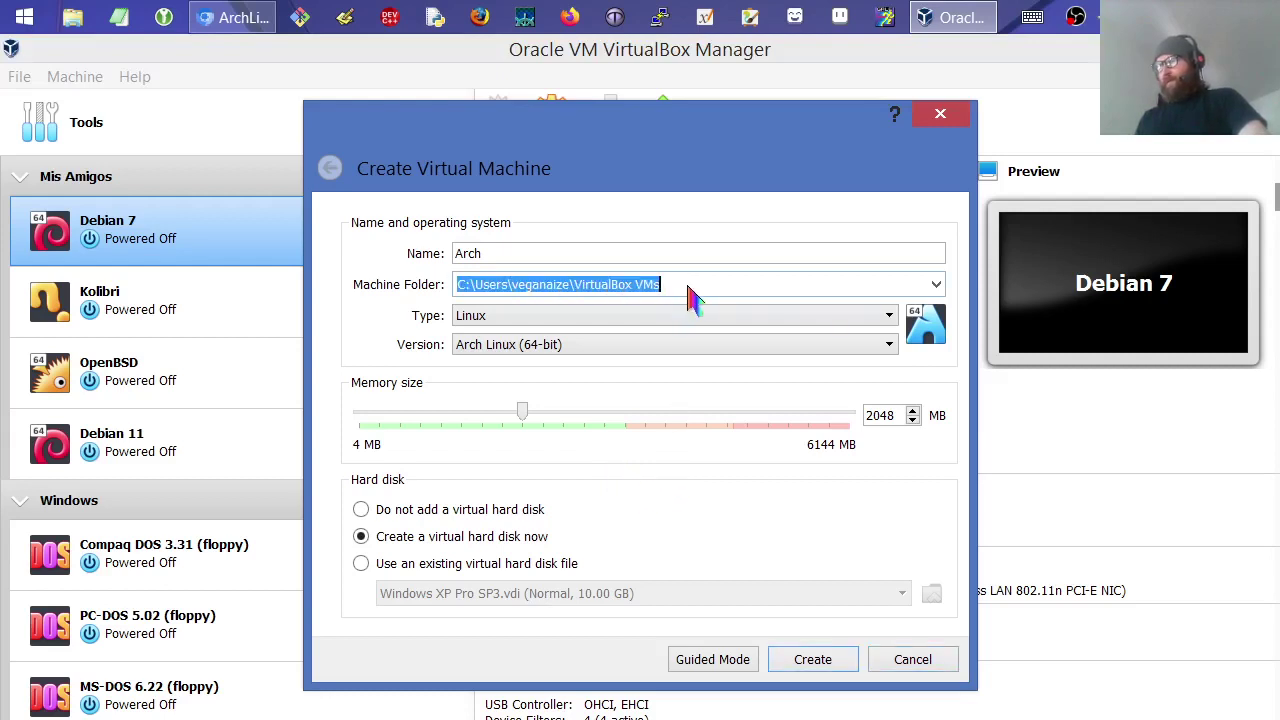
pyautogui.rightClick(686, 288)
pyautogui.click(738, 385)
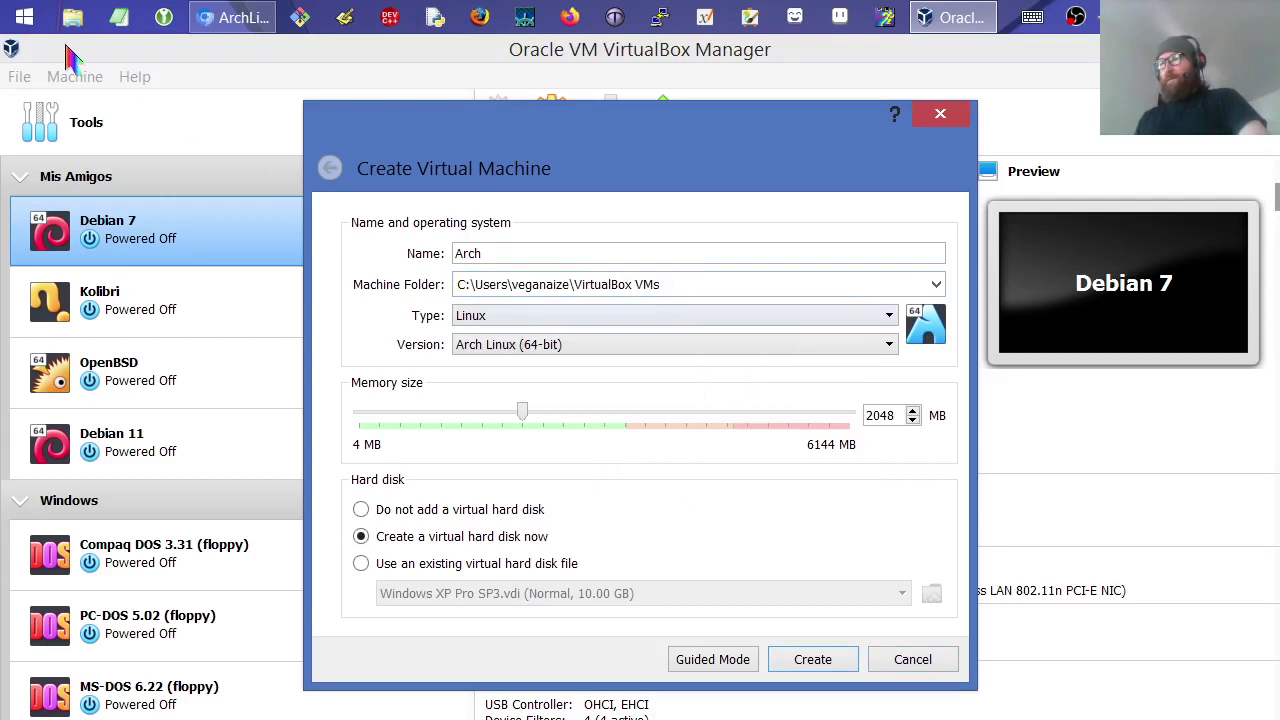
pyautogui.click(24, 20)
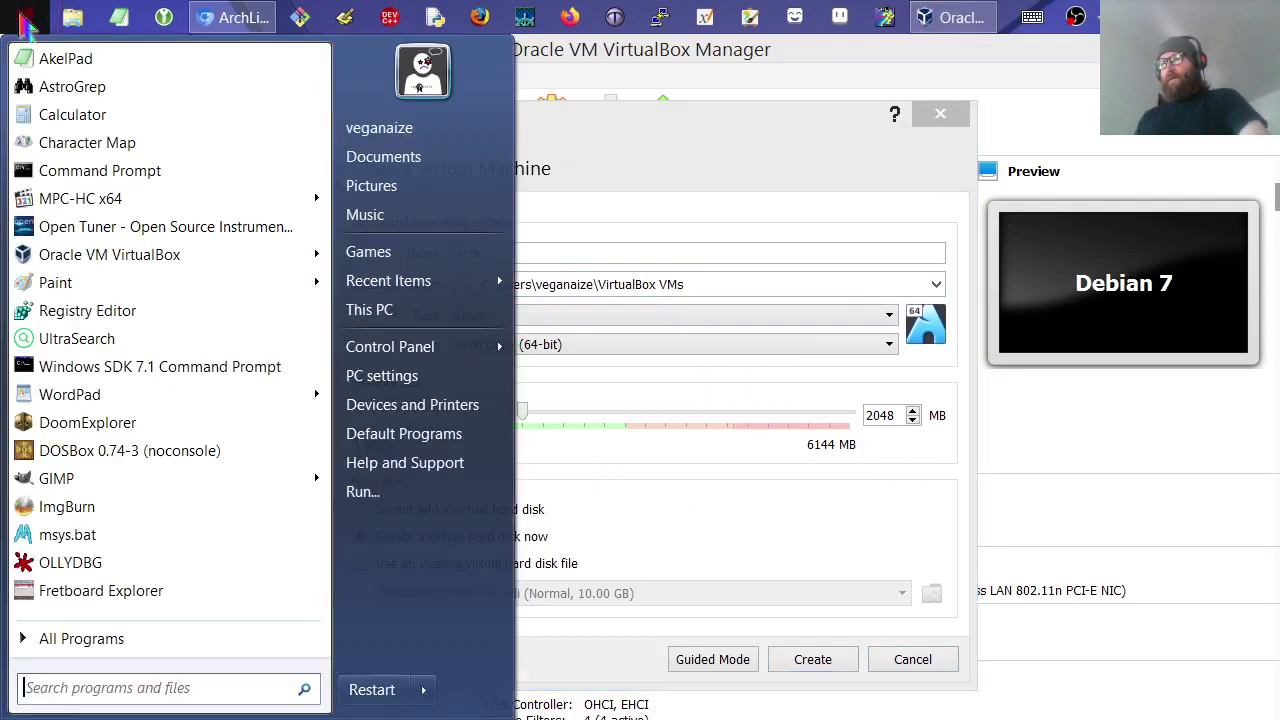
pyautogui.rightClick(52, 176)
pyautogui.click(80, 145)
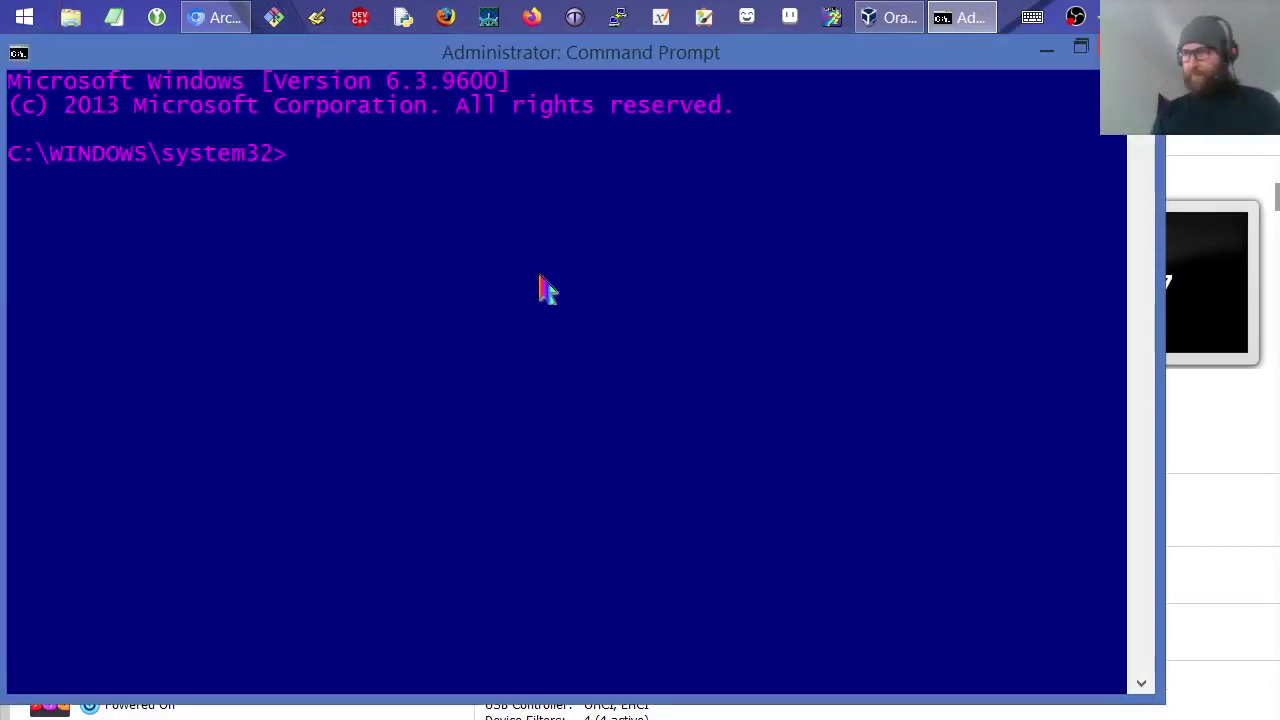
# - Try to change to the copied machine folder with cd, and cancel the virtual machine creation
pyautogui.write('cd ')
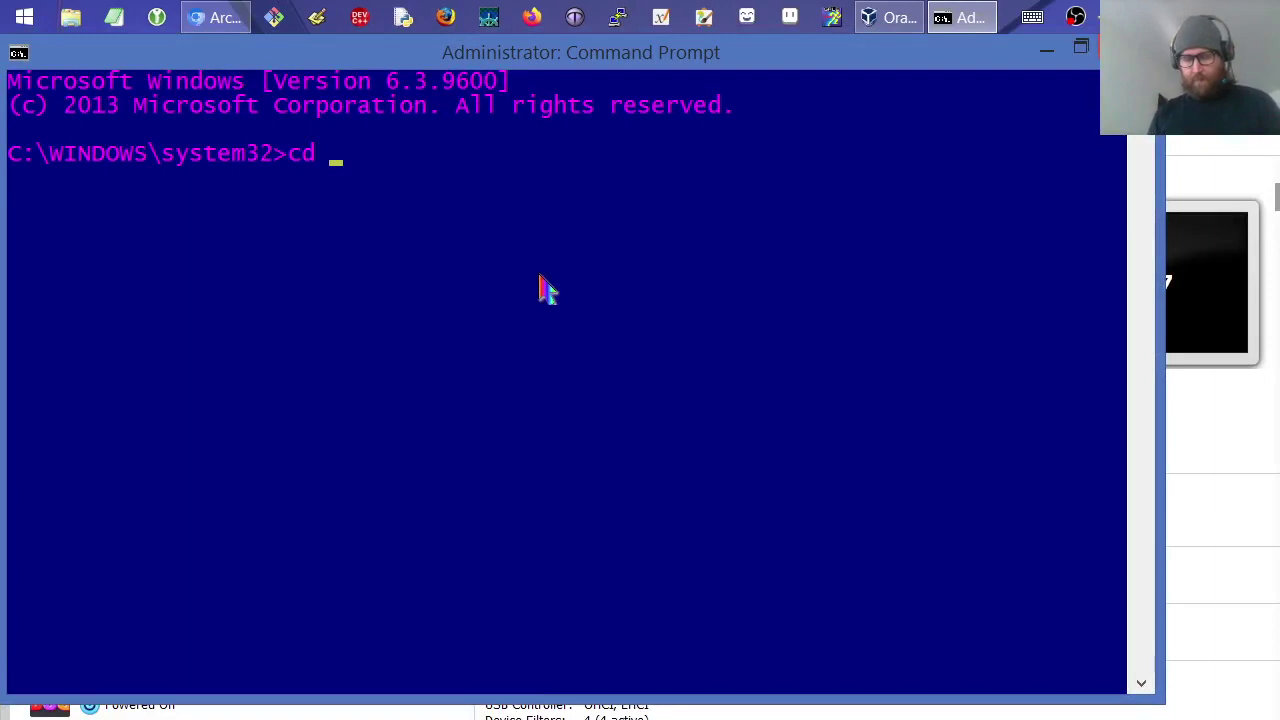
pyautogui.write('"')
pyautogui.hotkey('ctrl', 'v')
pyautogui.press('BackSpace')
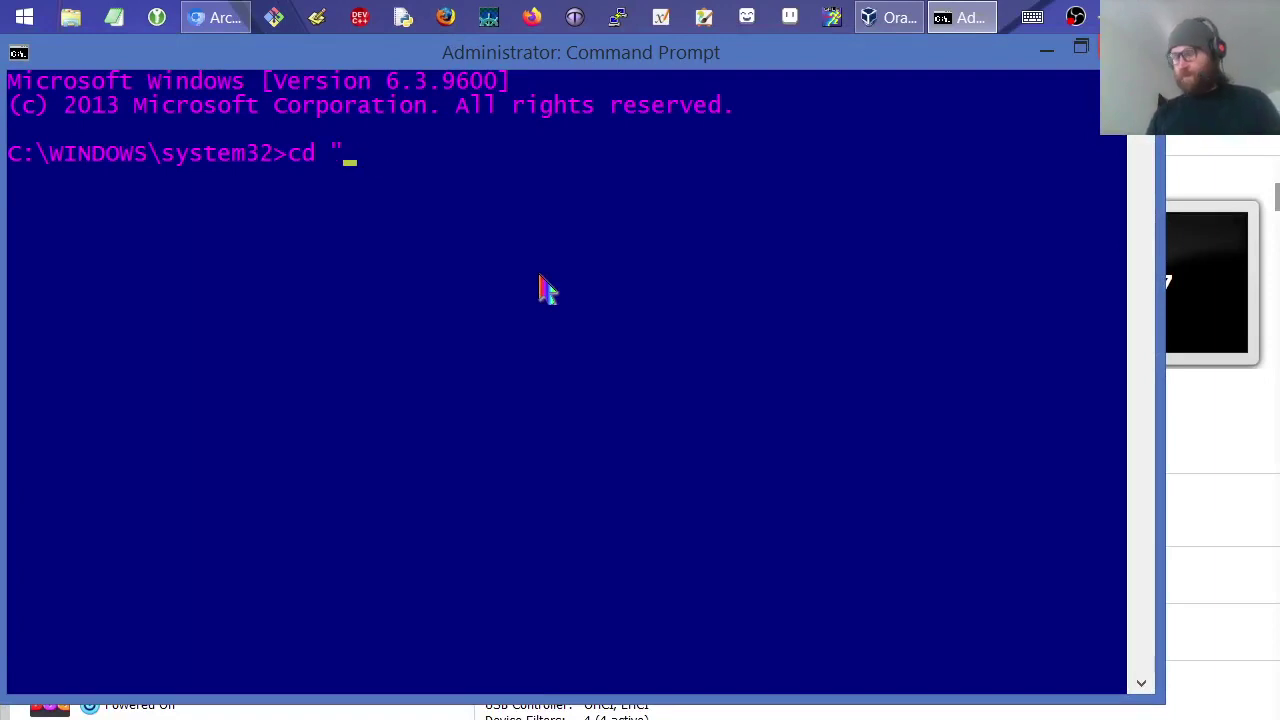
pyautogui.rightClick(745, 309)
pyautogui.press('BackSpace')
pyautogui.press('BackSpace')
pyautogui.press('BackSpace')
pyautogui.press('BackSpace')
pyautogui.press('BackSpace')
pyautogui.press('BackSpace')
pyautogui.press('BackSpace')
pyautogui.press('BackSpace')
pyautogui.press('BackSpace')
pyautogui.press('BackSpace')
pyautogui.press('BackSpace')
pyautogui.press('BackSpace')
pyautogui.press('BackSpace')
pyautogui.press('BackSpace')
pyautogui.press('BackSpace')
pyautogui.press('BackSpace')
pyautogui.press('BackSpace')
pyautogui.press('BackSpace')
pyautogui.press('BackSpace')
pyautogui.press('BackSpace')
pyautogui.press('BackSpace')
pyautogui.press('BackSpace')
pyautogui.press('BackSpace')
pyautogui.press('BackSpace')
pyautogui.press('BackSpace')
pyautogui.press('BackSpace')
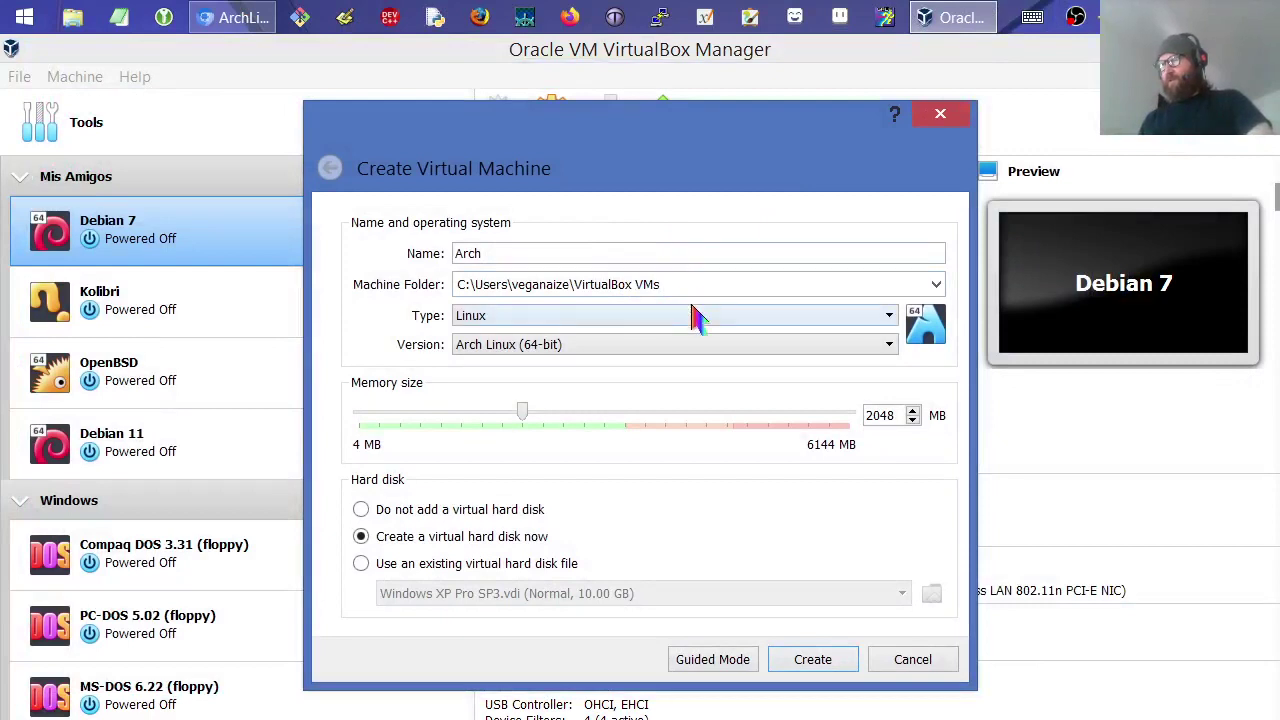
pyautogui.click(926, 666)
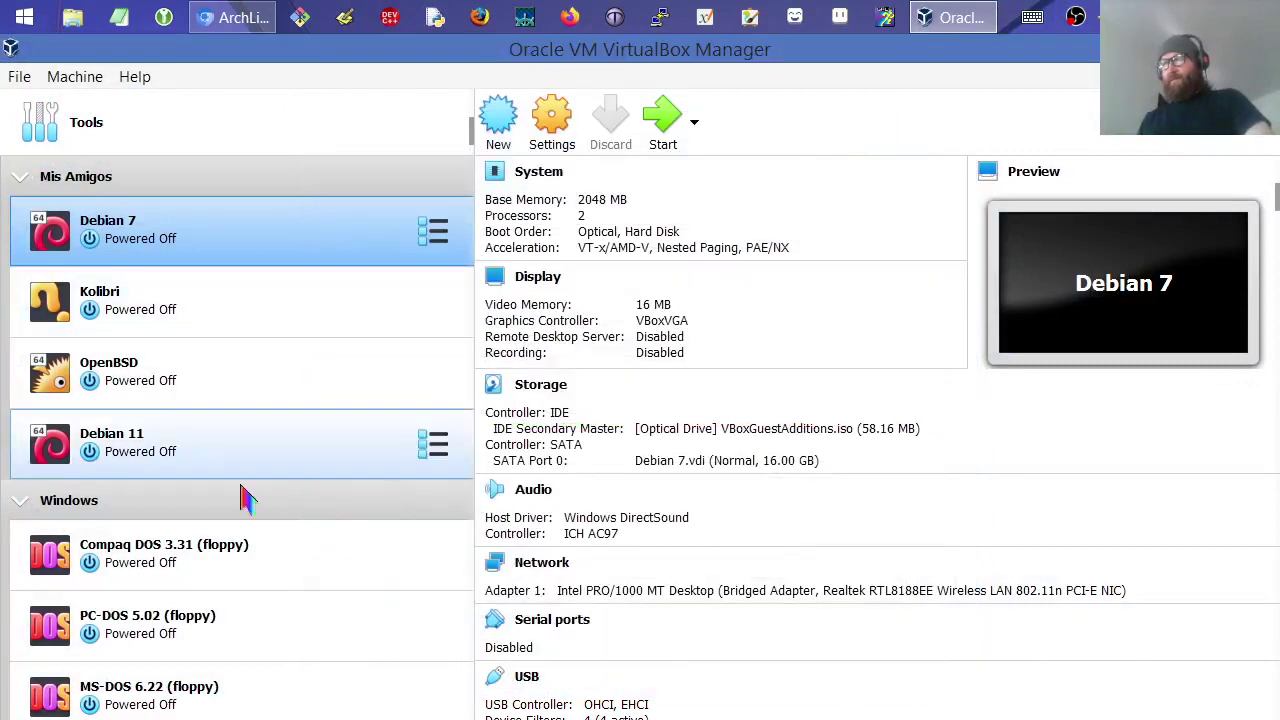
# - In the Android group, create a virtual machine named Arch with 2048 MB of memory and a dynamically allocated 16 GB VDI disk
pyautogui.scroll(-10, 252, 540)
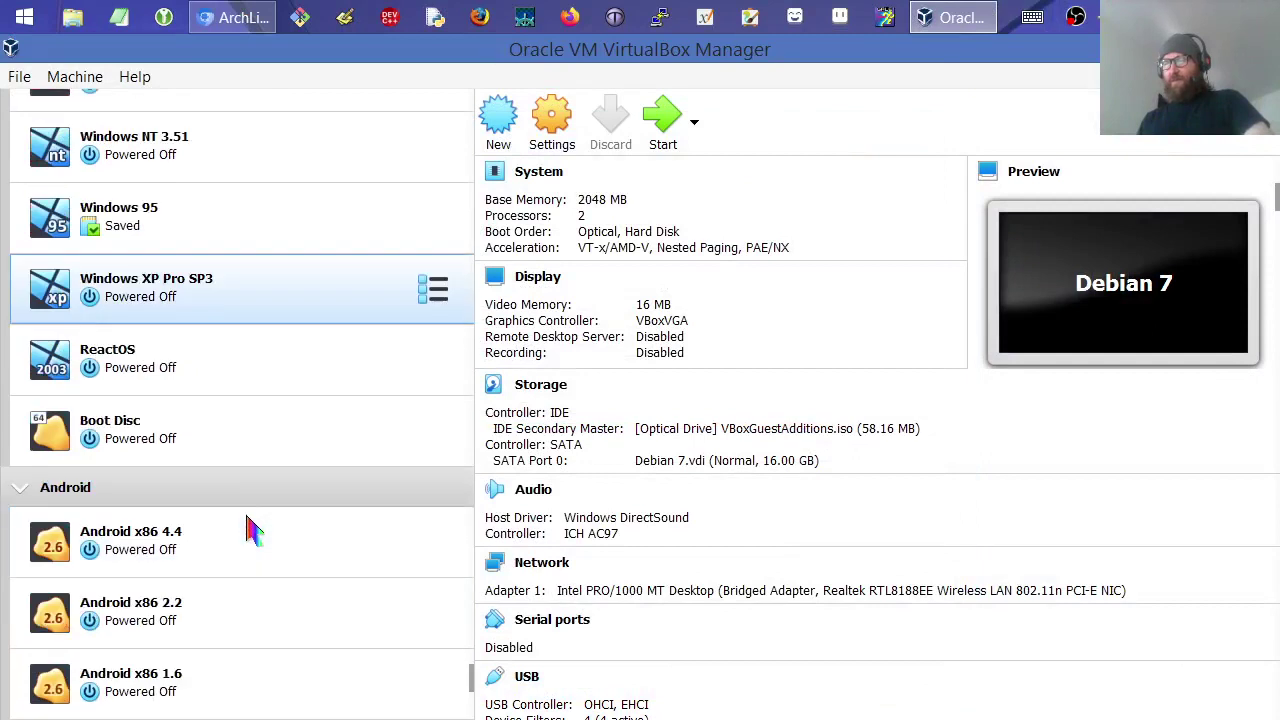
pyautogui.click(234, 530)
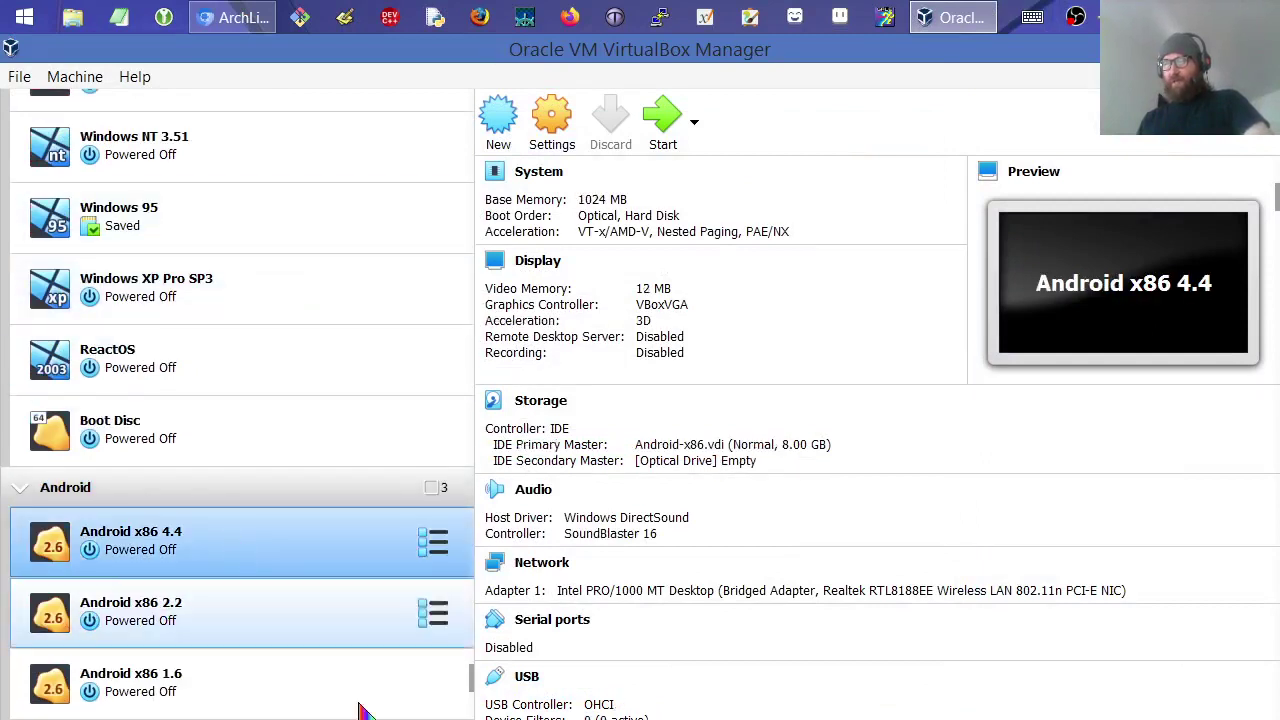
pyautogui.click(505, 120)
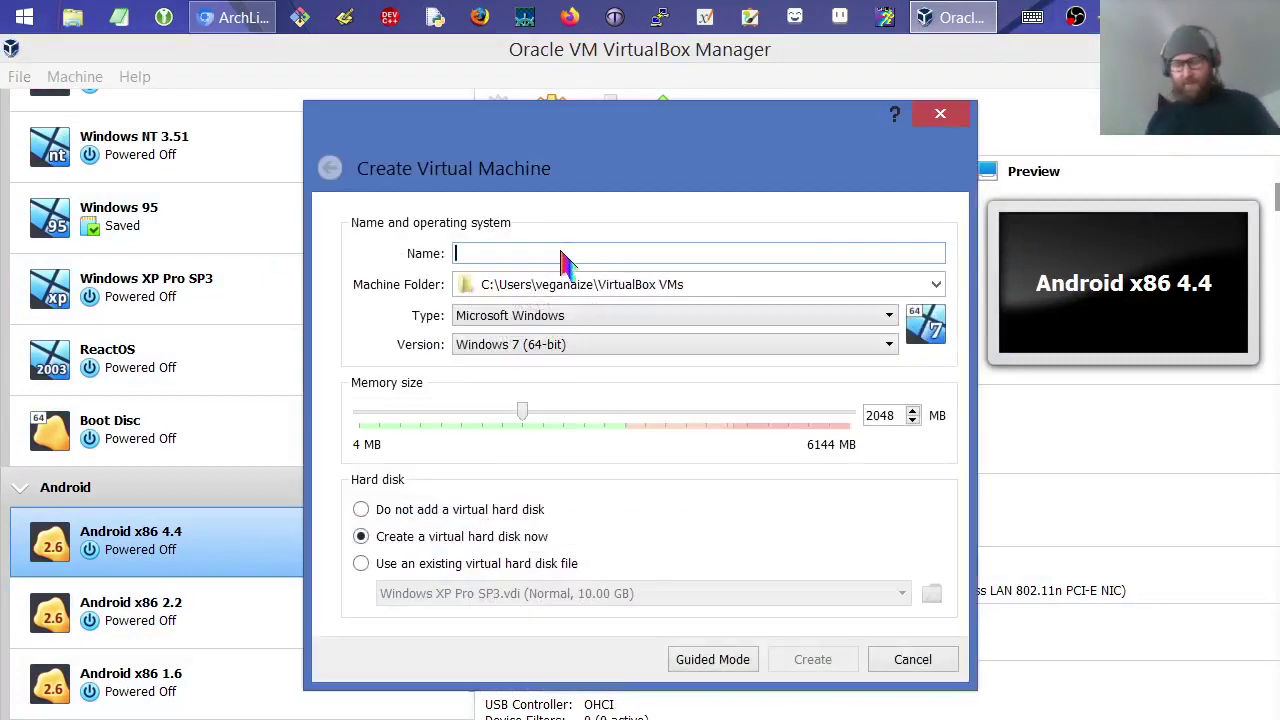
pyautogui.write('Arch')
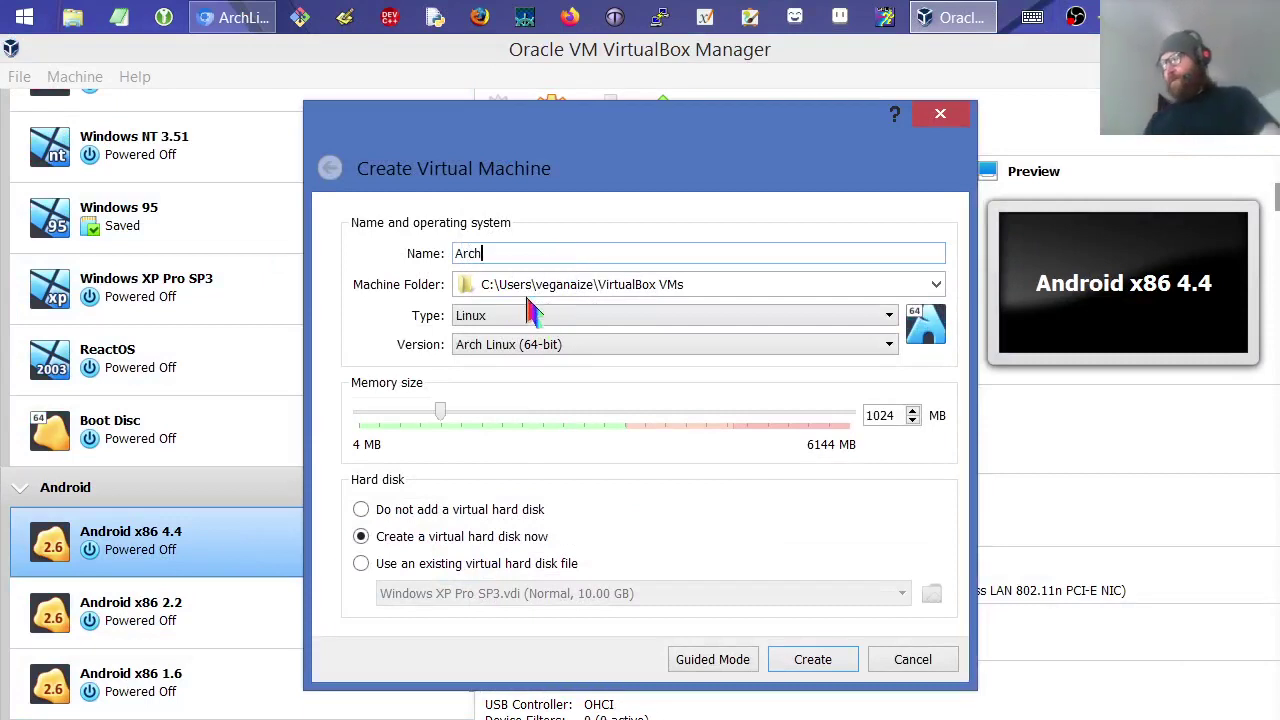
pyautogui.click(663, 417)
pyautogui.click(663, 417)
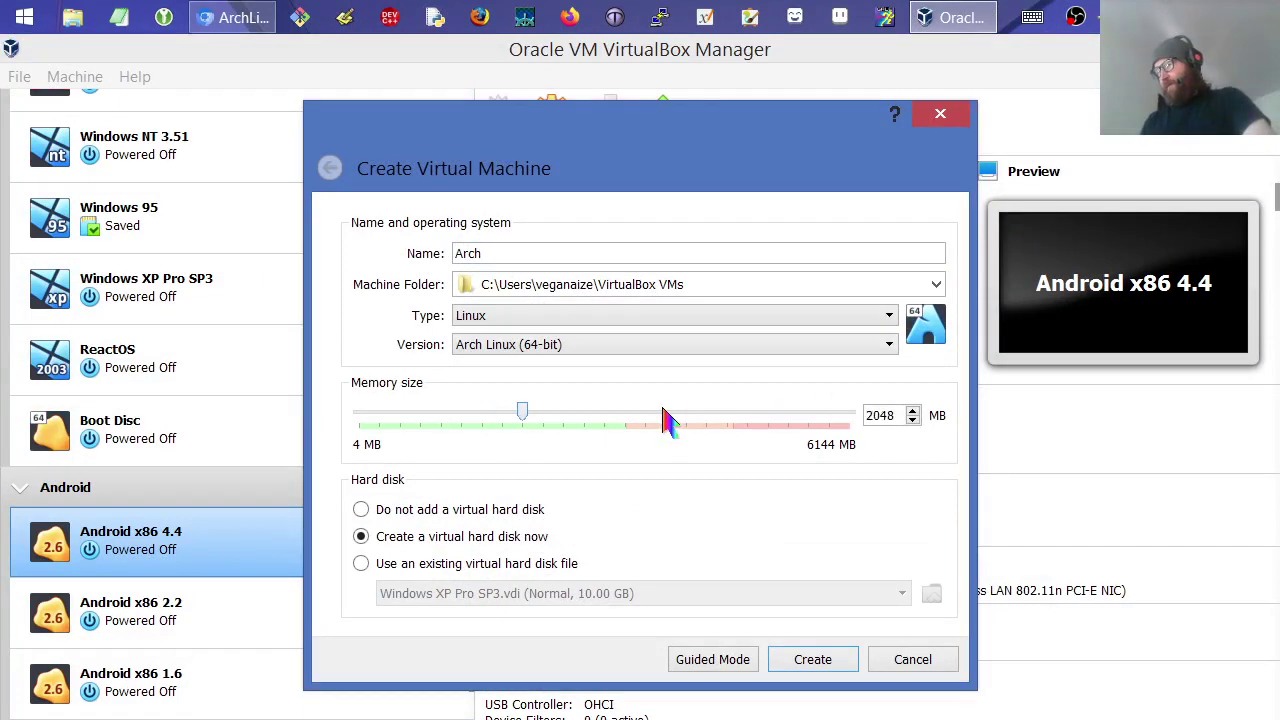
pyautogui.click(813, 662)
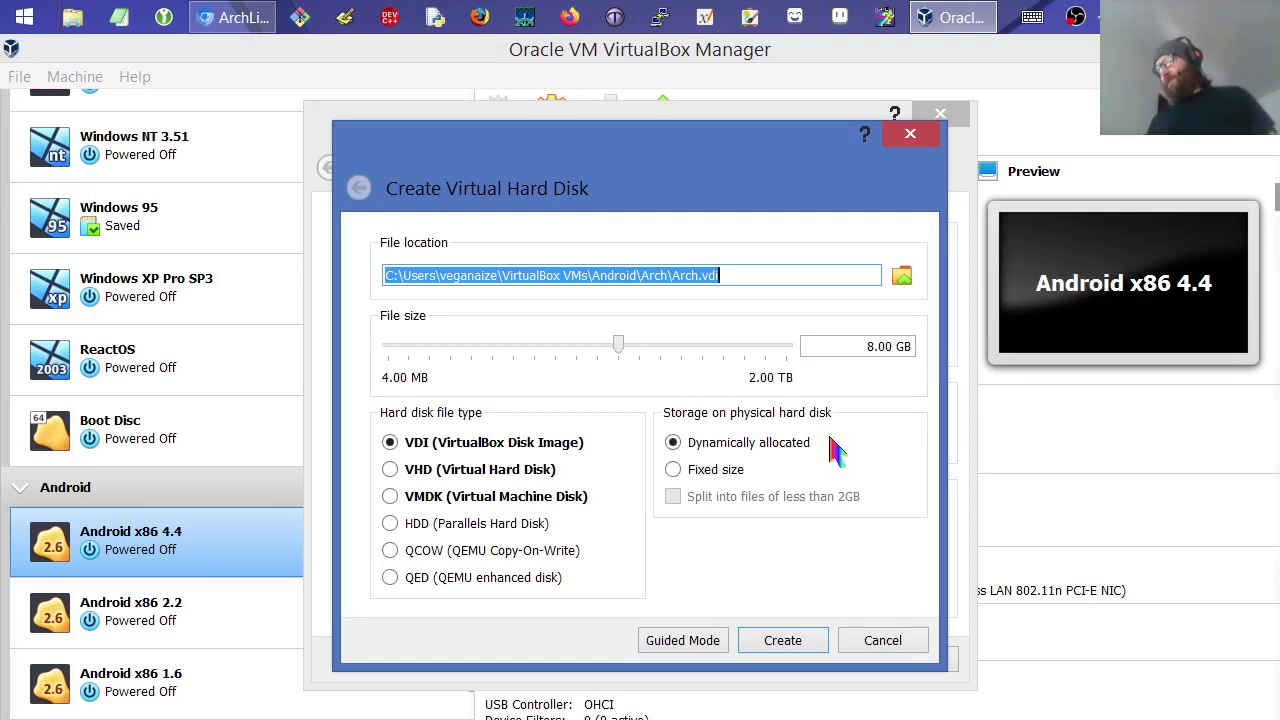
pyautogui.click(760, 360)
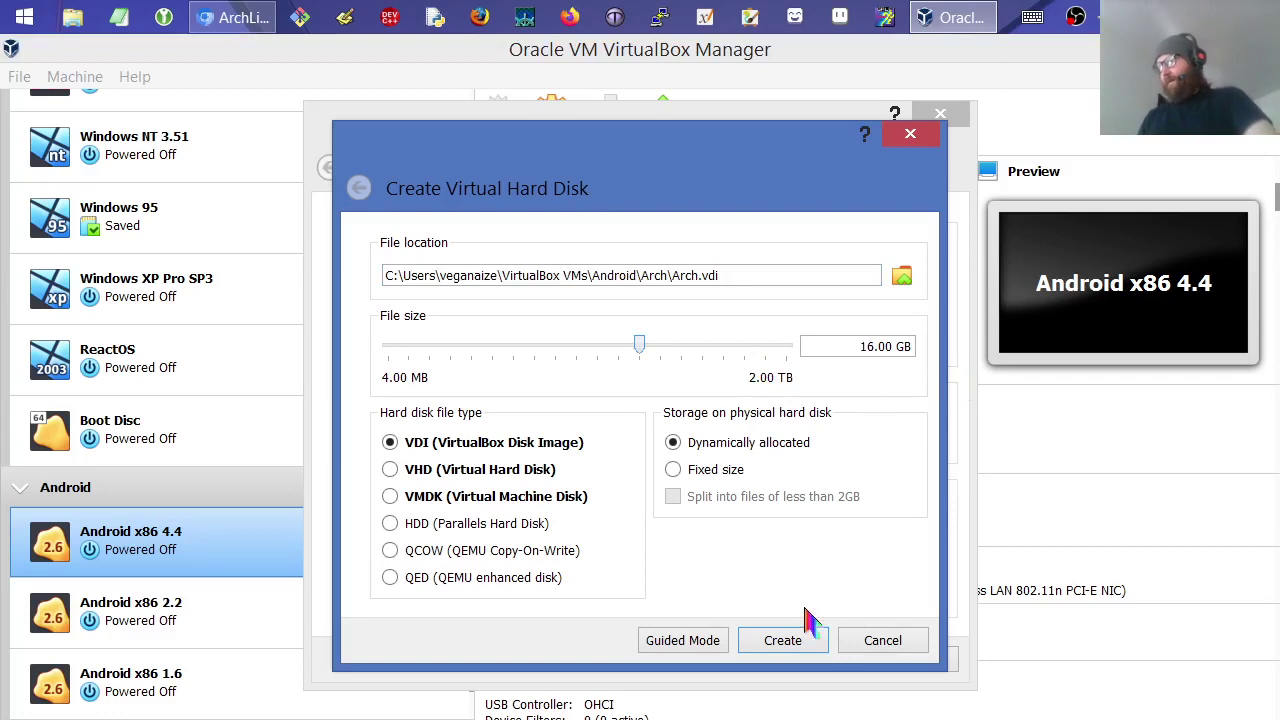
pyautogui.click(797, 645)
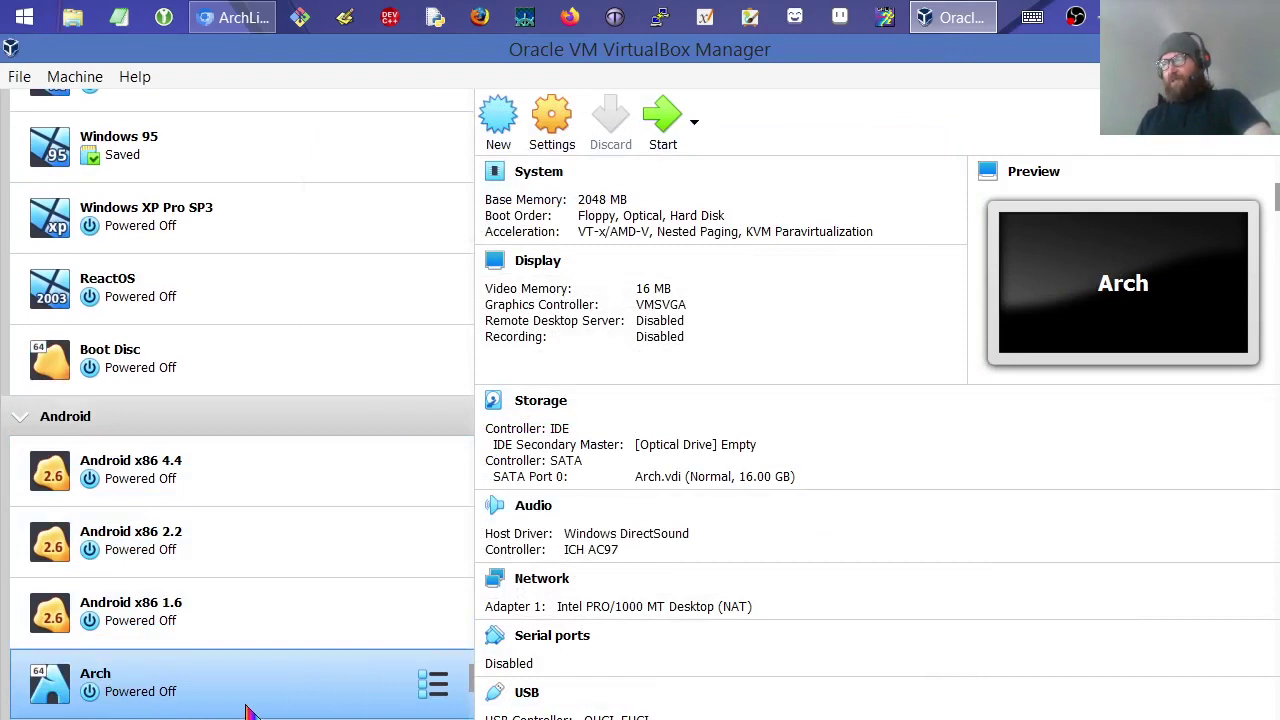
# - Set the Arch virtual machine's shared clipboard to Bidirectional in its settings
pyautogui.rightClick(273, 688)
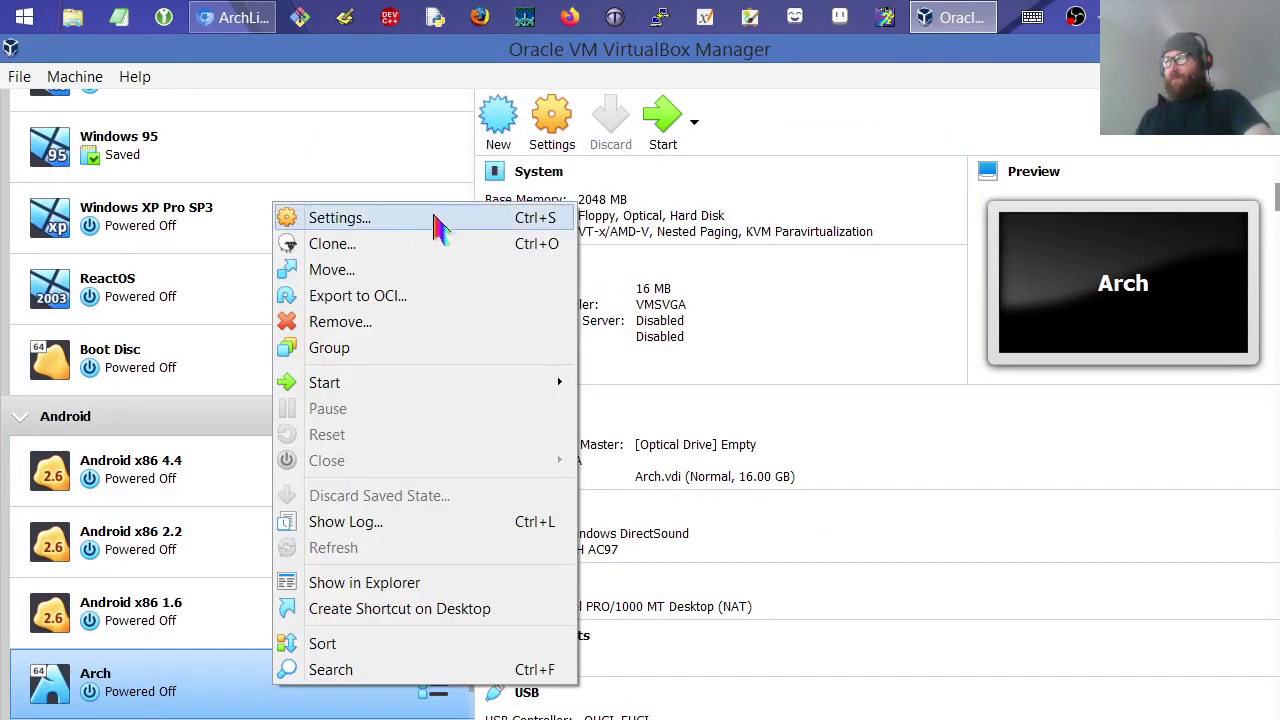
pyautogui.click(432, 218)
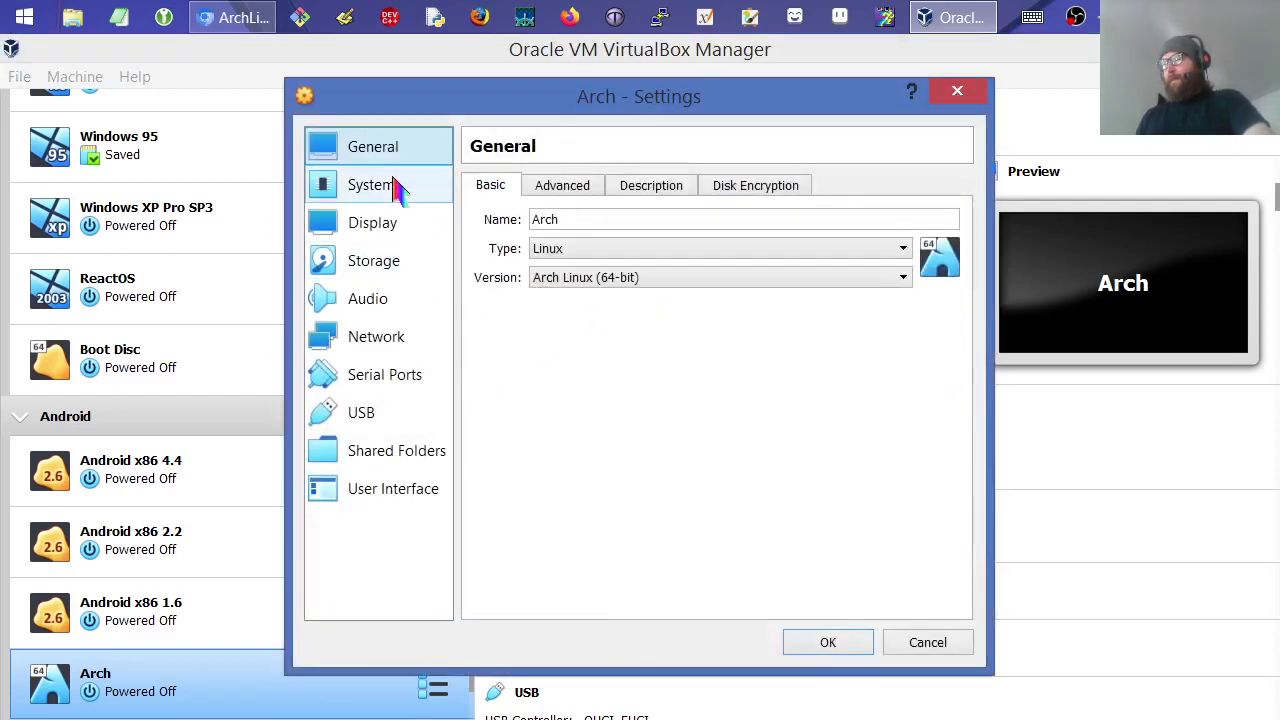
pyautogui.click(576, 190)
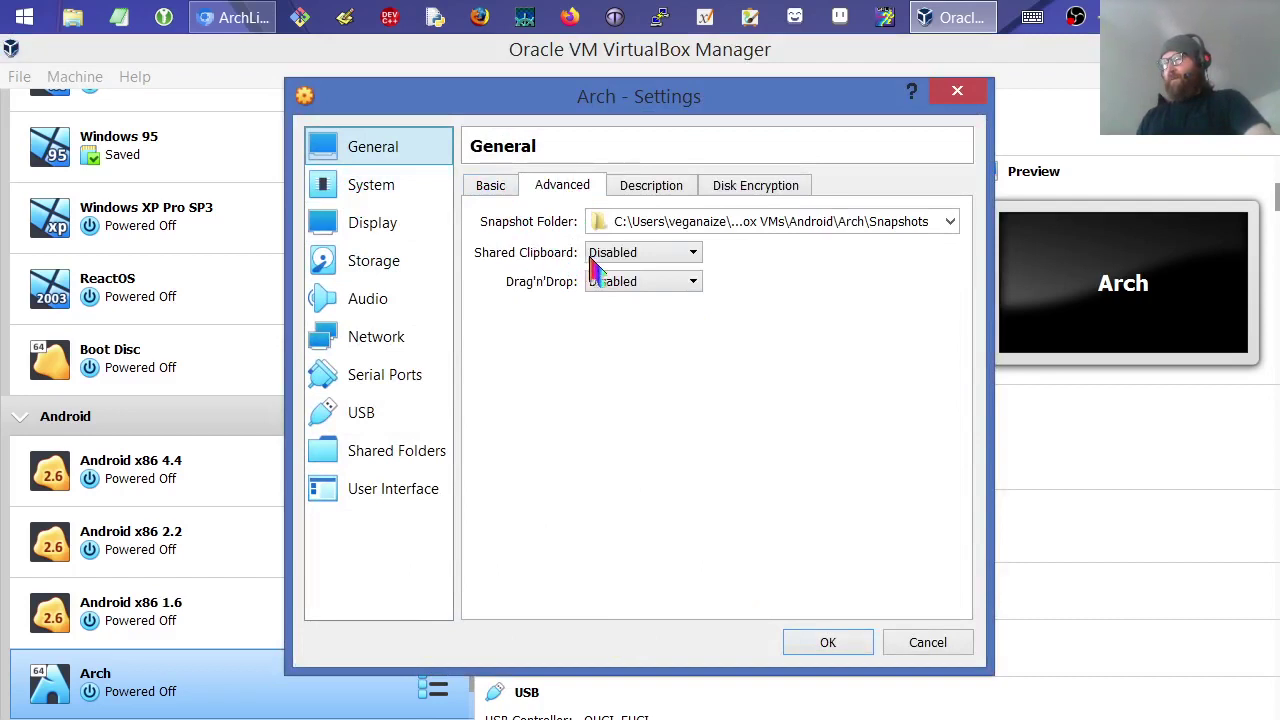
pyautogui.click(630, 254)
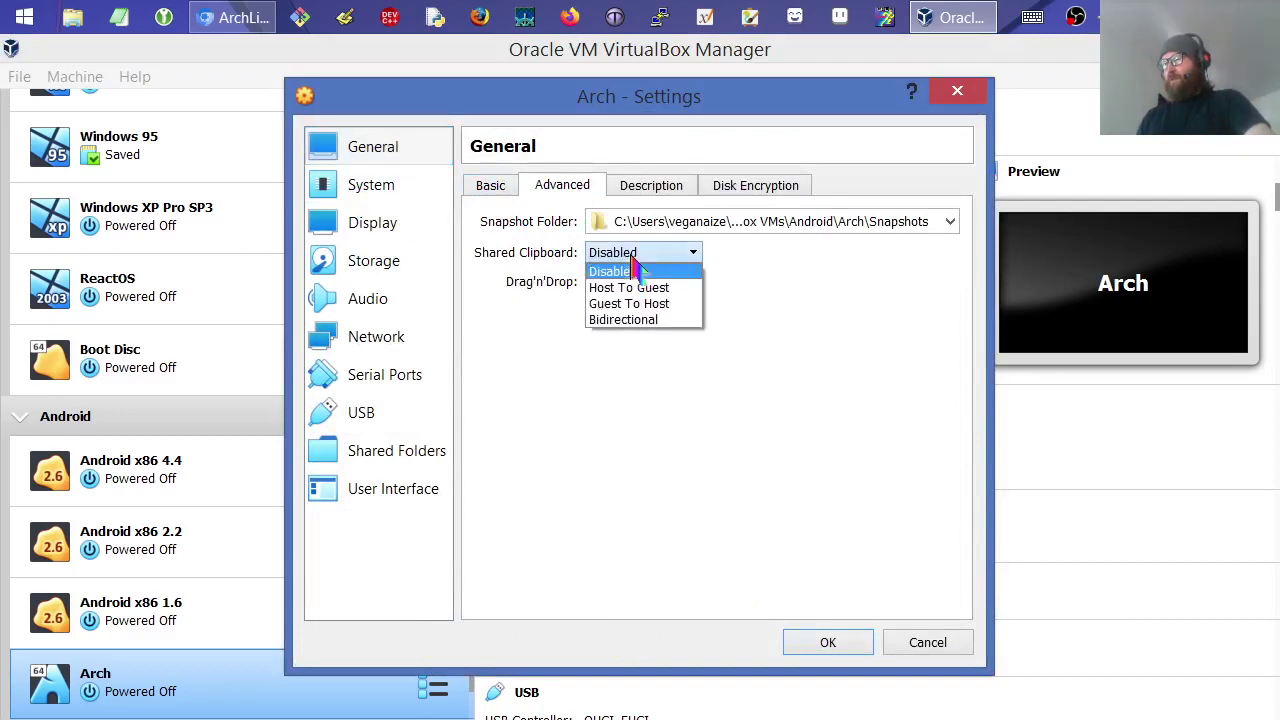
pyautogui.click(640, 320)
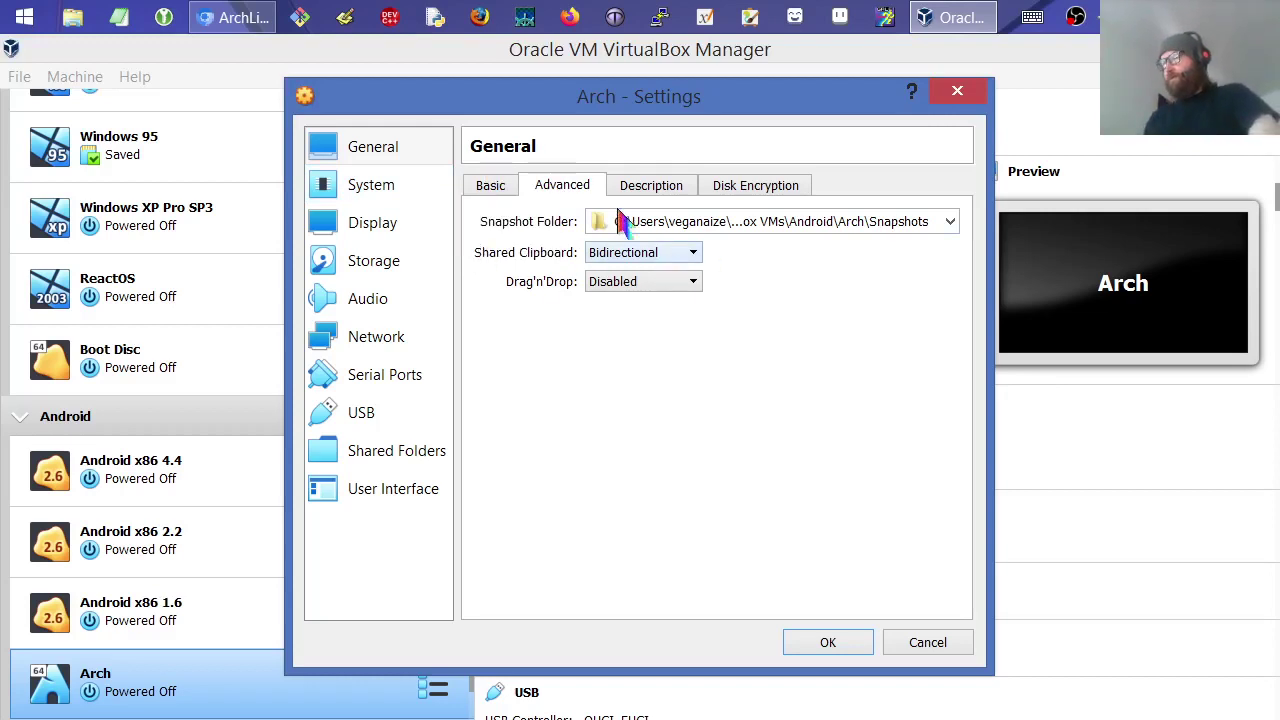
# - Exclude Floppy from the Arch machine's boot order and assign it 2 processors
pyautogui.click(401, 198)
pyautogui.click(680, 284)
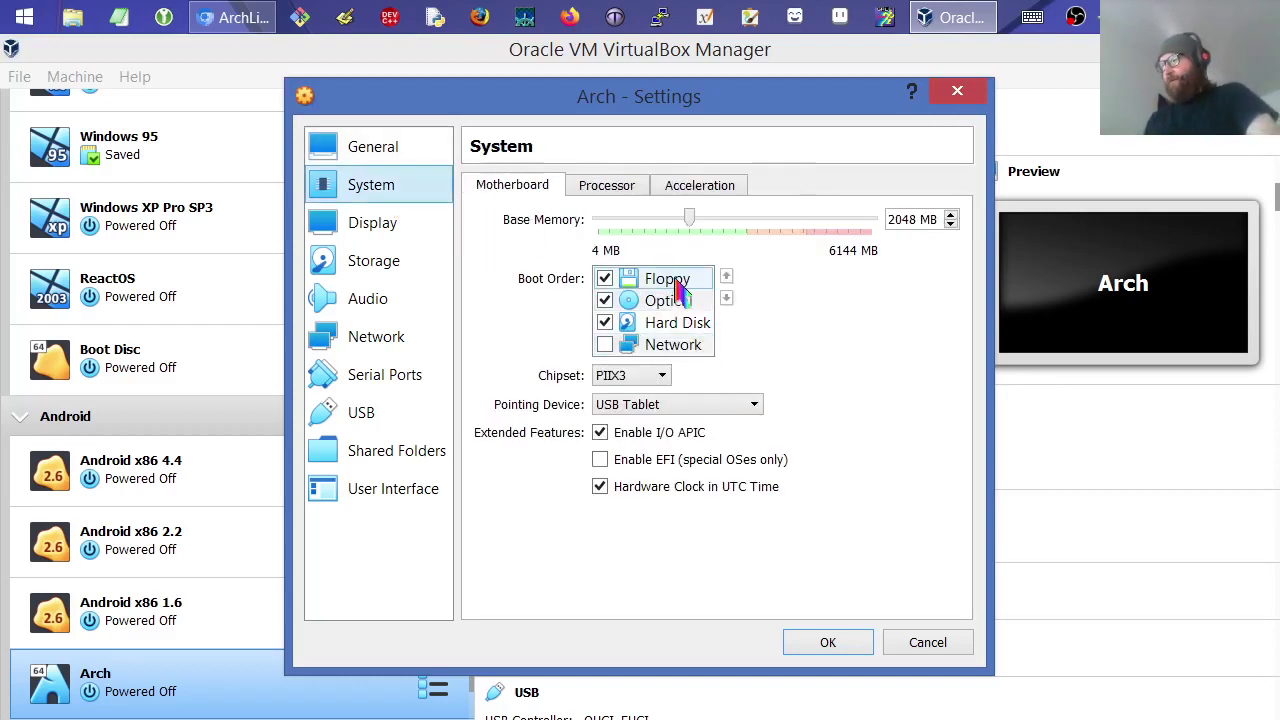
pyautogui.click(604, 279)
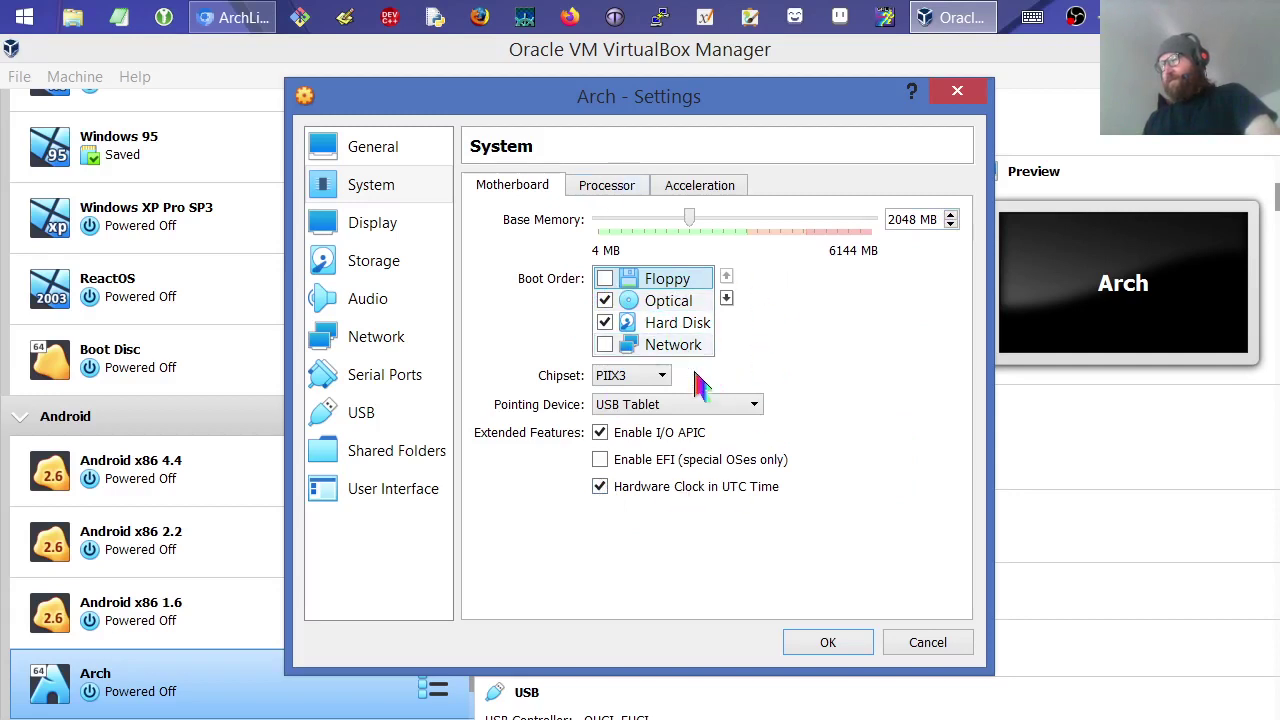
pyautogui.click(625, 192)
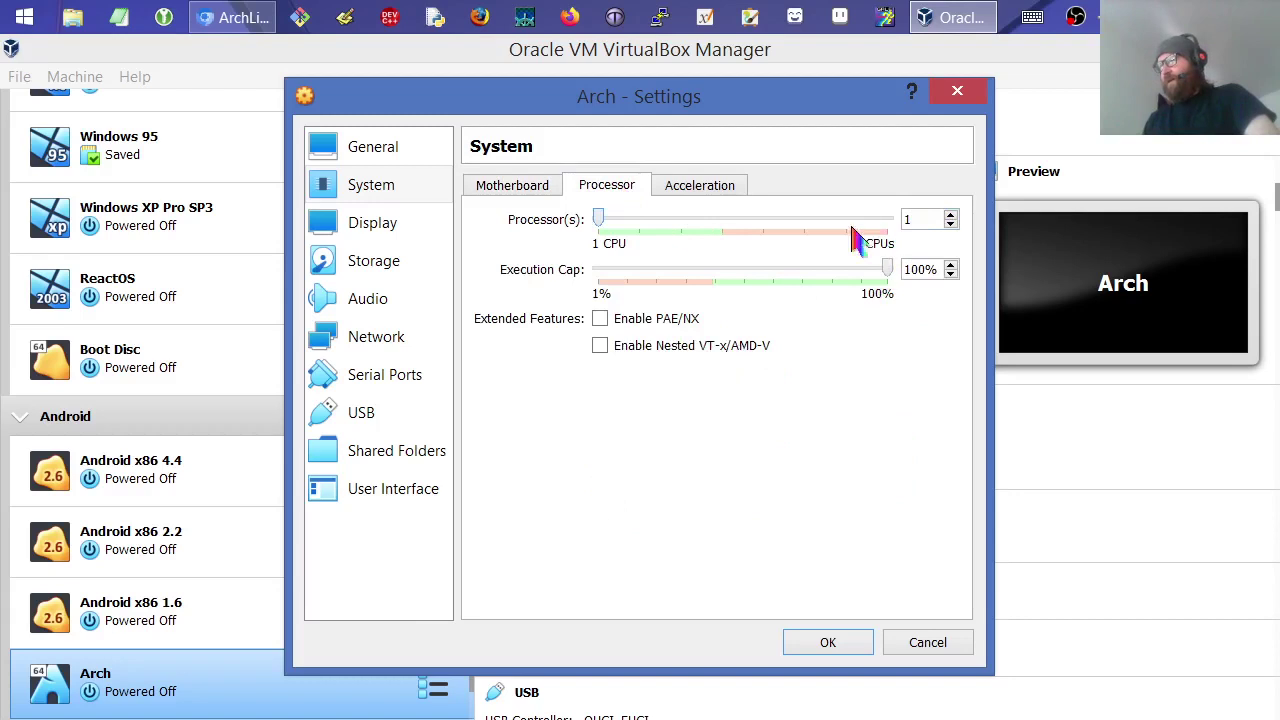
pyautogui.click(665, 223)
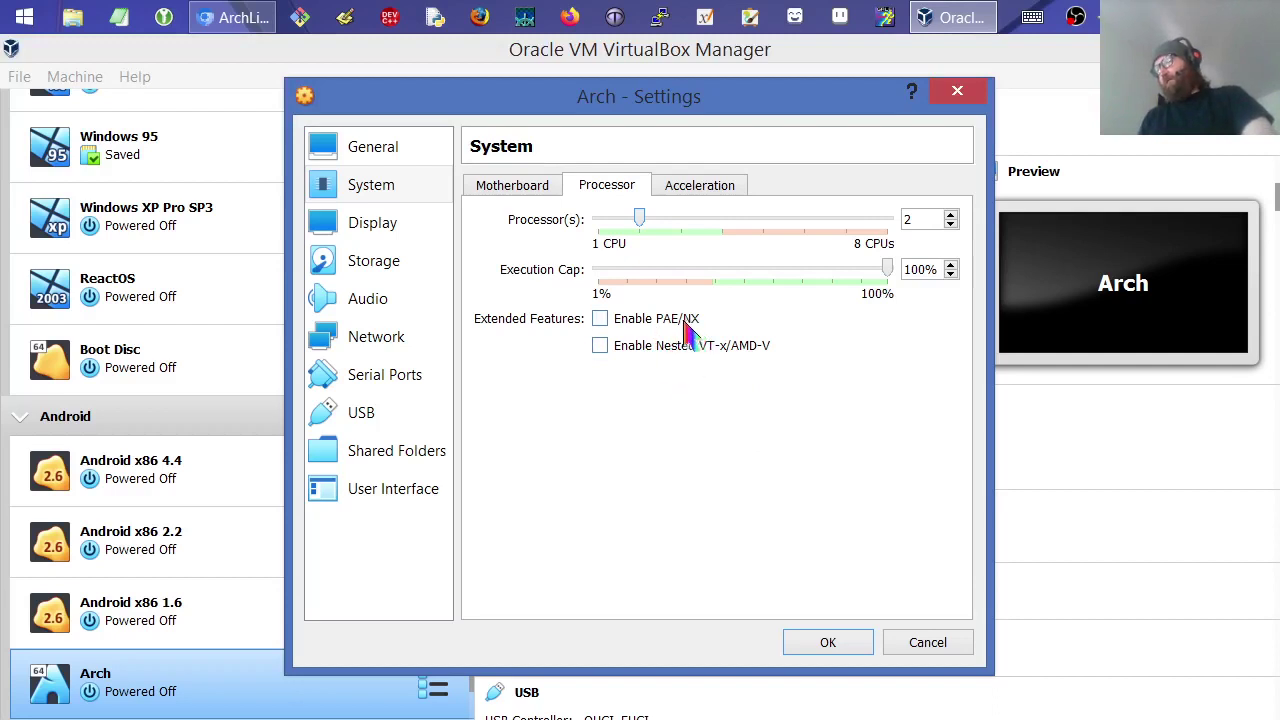
# - Review the Arch machine's acceleration, processor, motherboard and display settings
pyautogui.click(688, 188)
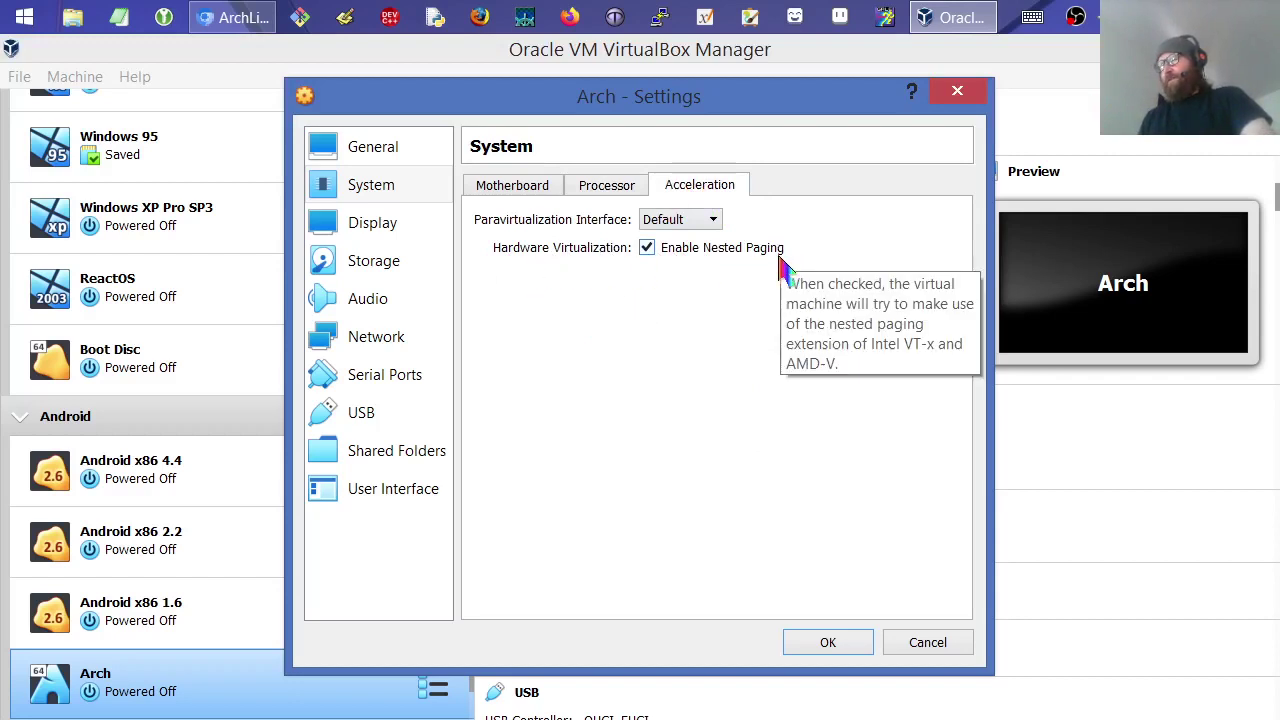
pyautogui.click(514, 192)
pyautogui.click(592, 194)
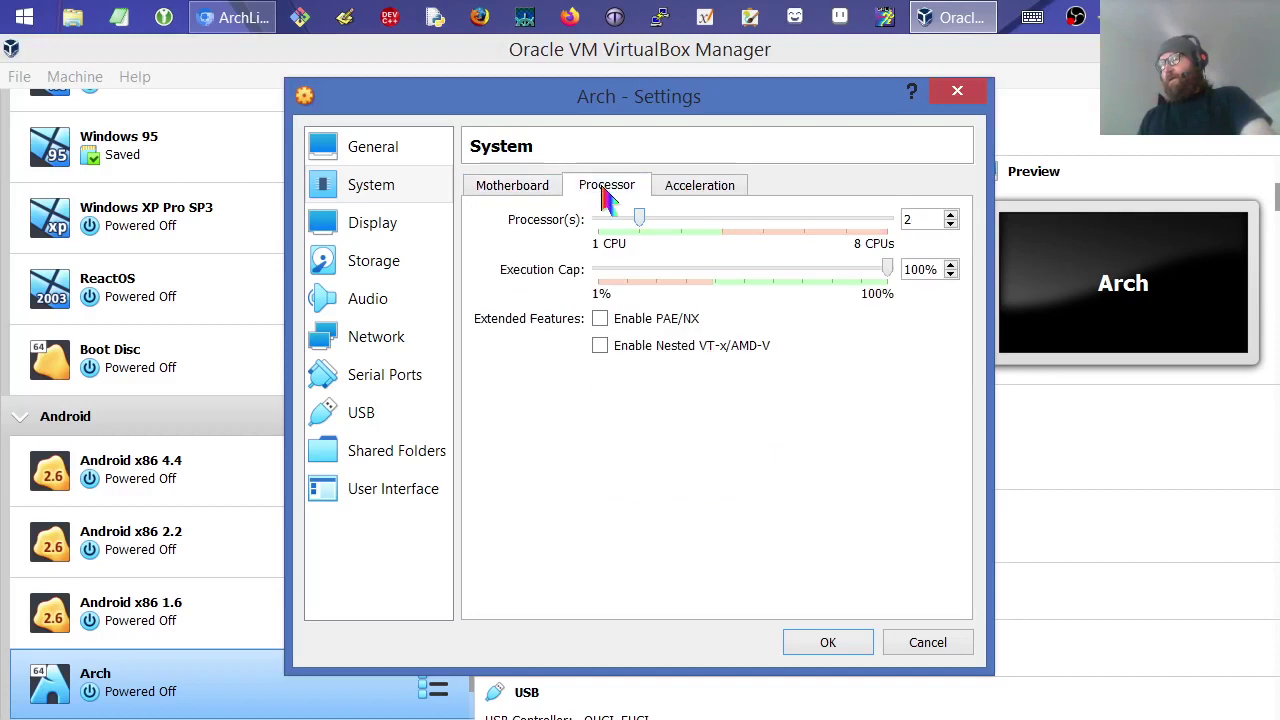
pyautogui.click(512, 188)
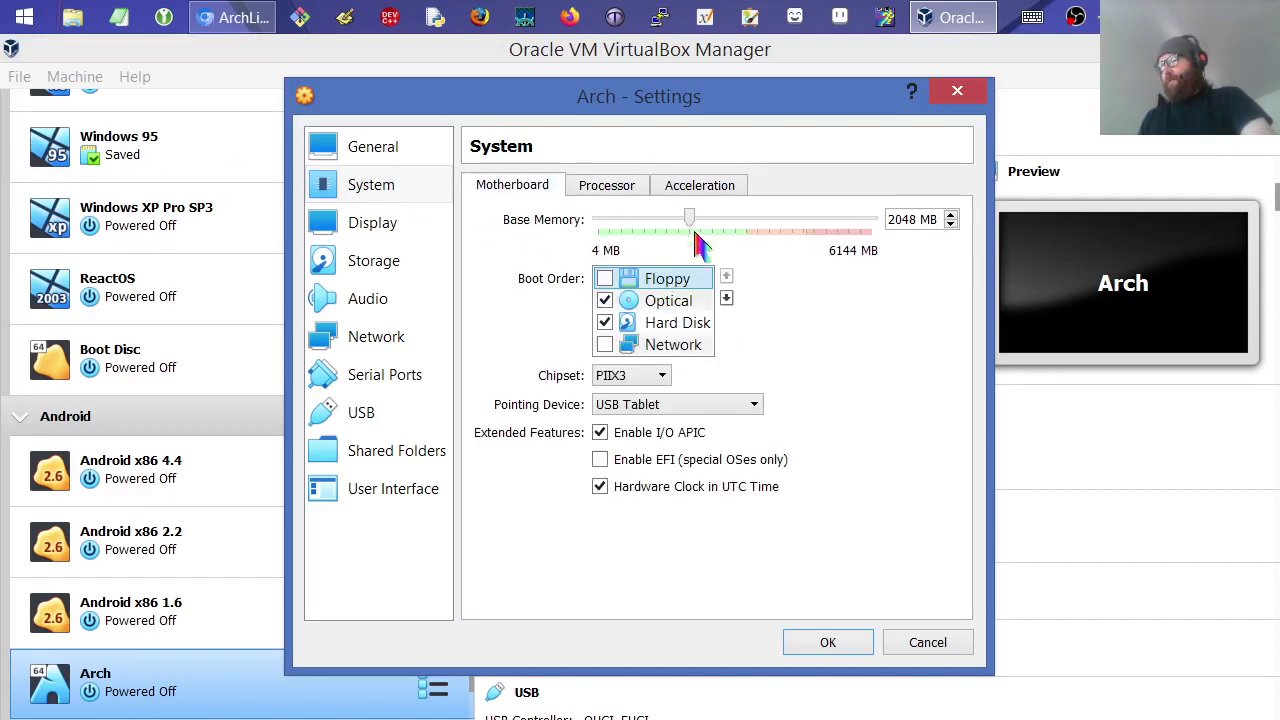
pyautogui.click(390, 226)
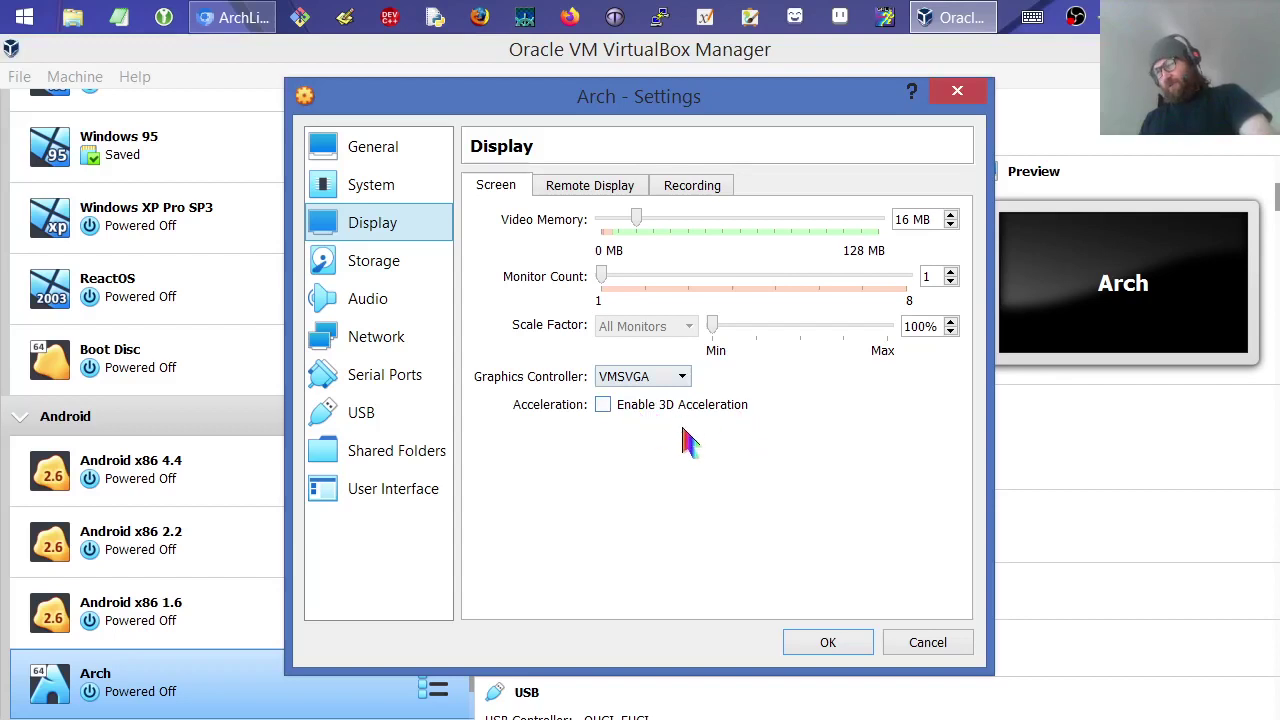
# - Load archlinux-2022.08.05-x86_64.iso into the Arch machine's empty IDE optical drive and check the Arch.vdi disk's attributes
pyautogui.click(380, 262)
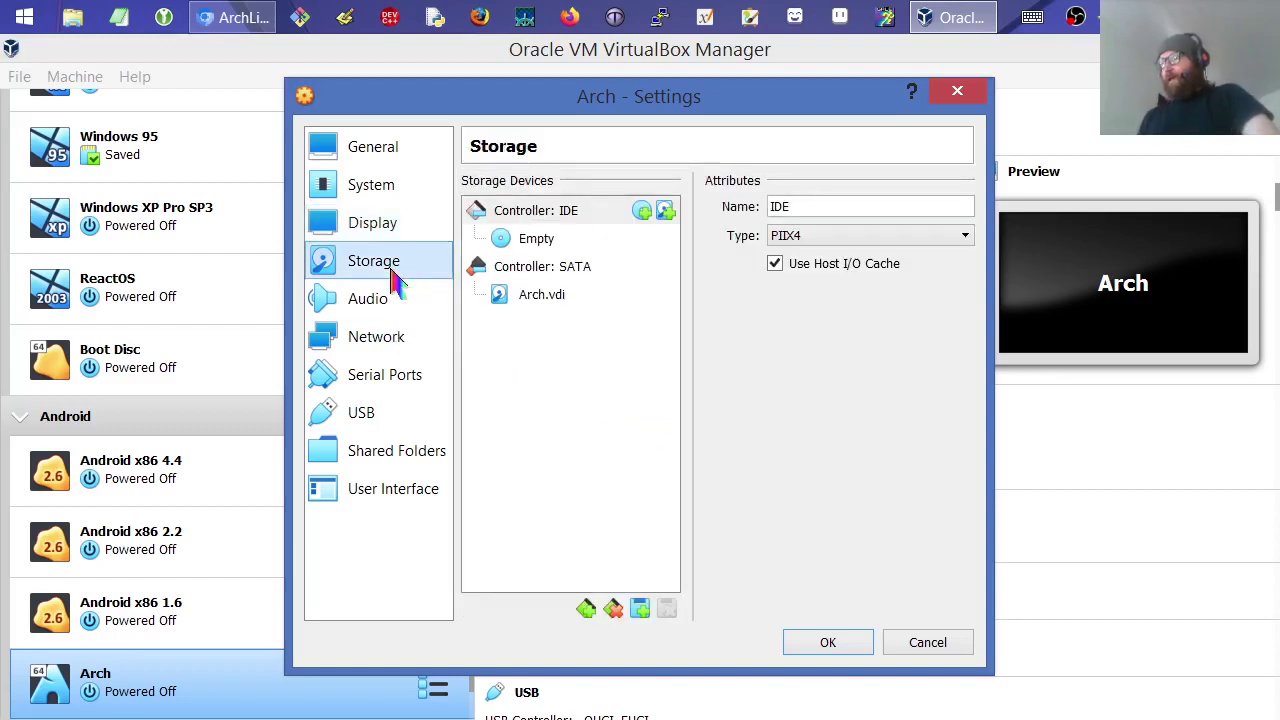
pyautogui.click(545, 245)
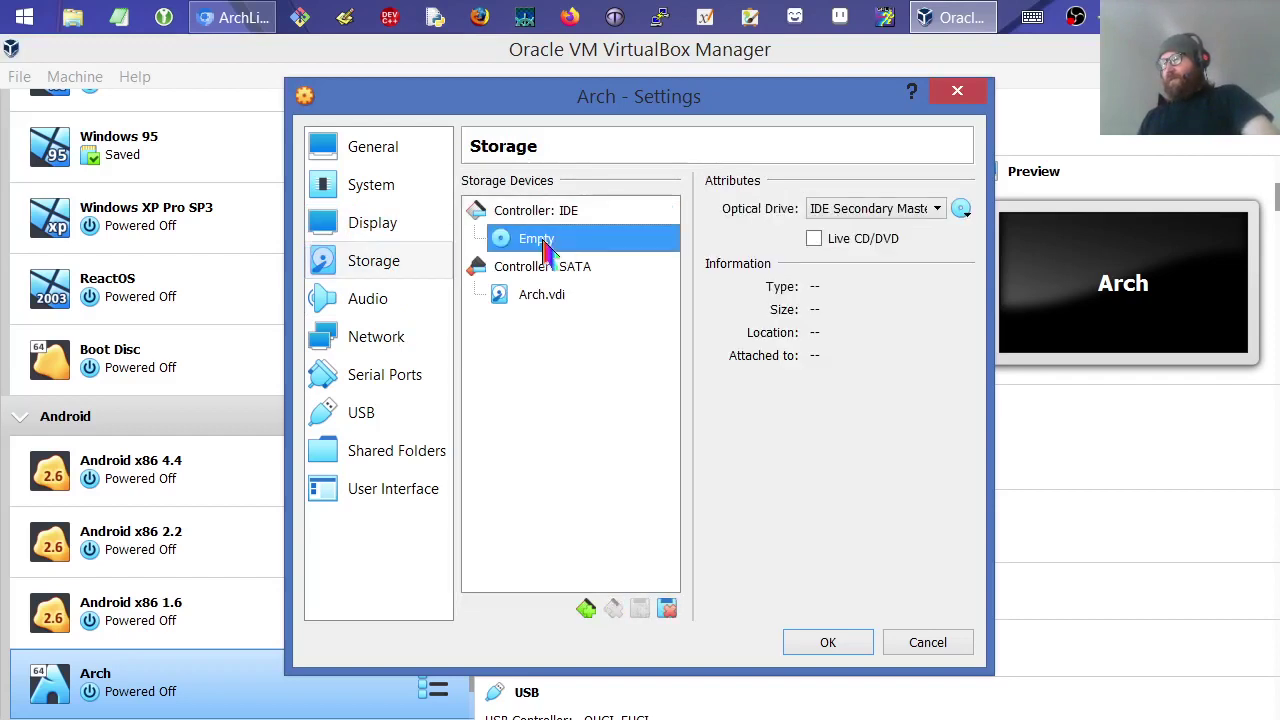
pyautogui.click(962, 212)
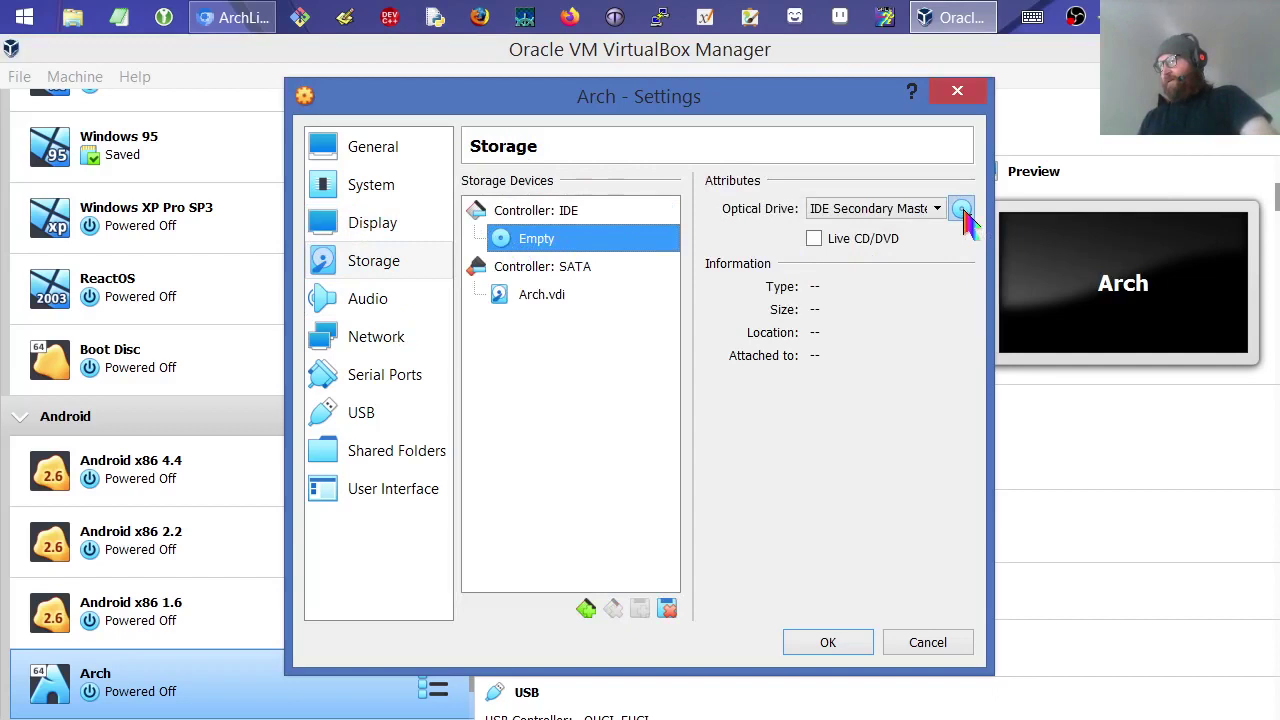
pyautogui.click(962, 212)
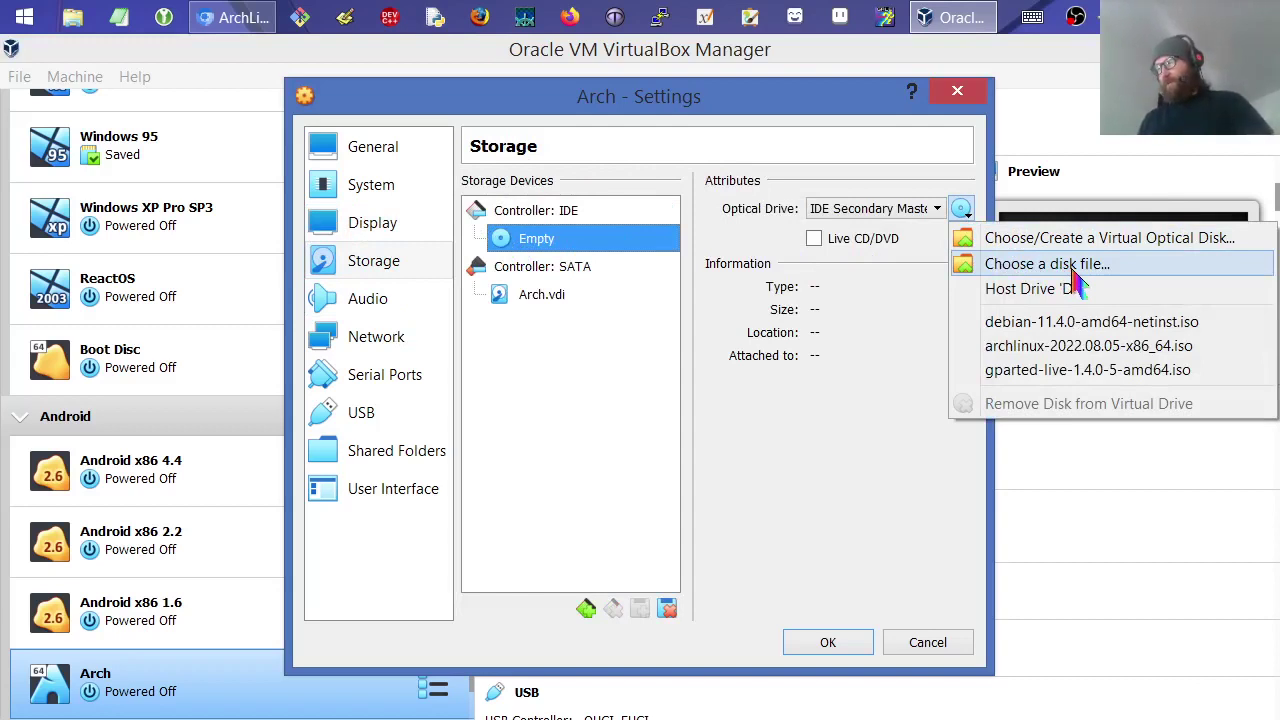
pyautogui.click(1205, 348)
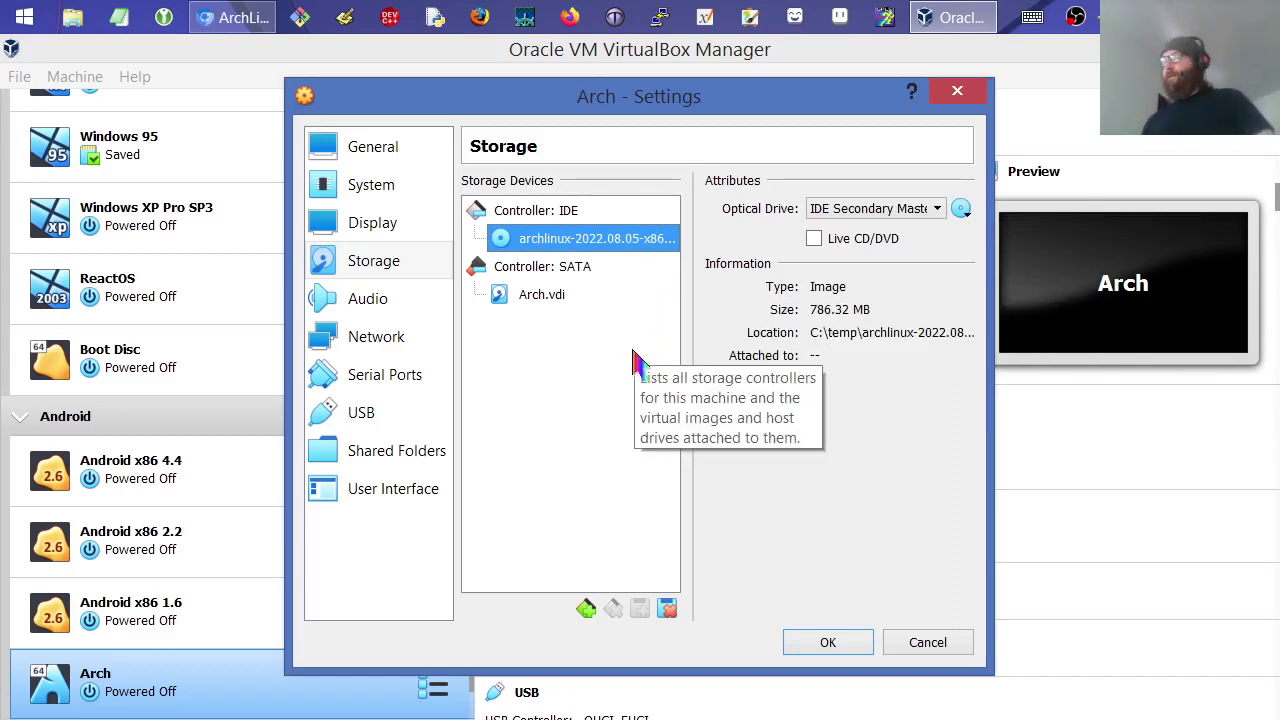
pyautogui.click(552, 299)
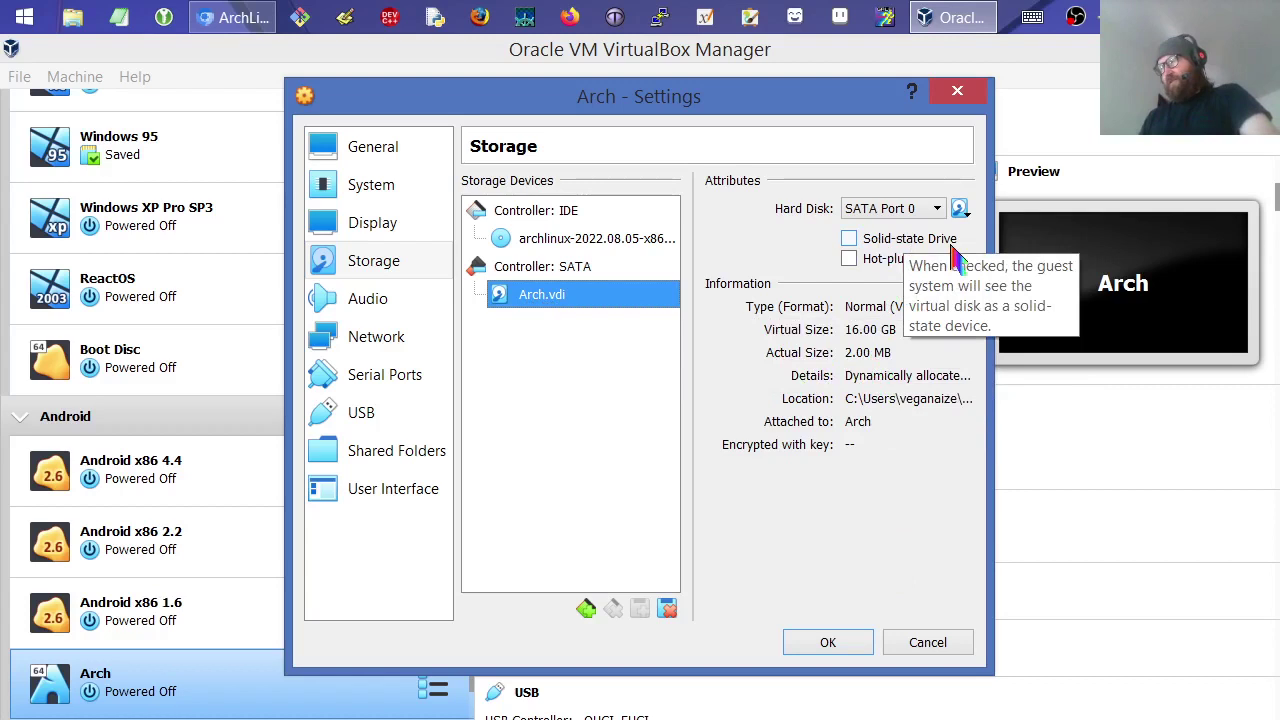
# - Disable audio for the Arch machine and attach network Adapter 1 to Bridged Adapter
pyautogui.click(379, 303)
pyautogui.click(469, 183)
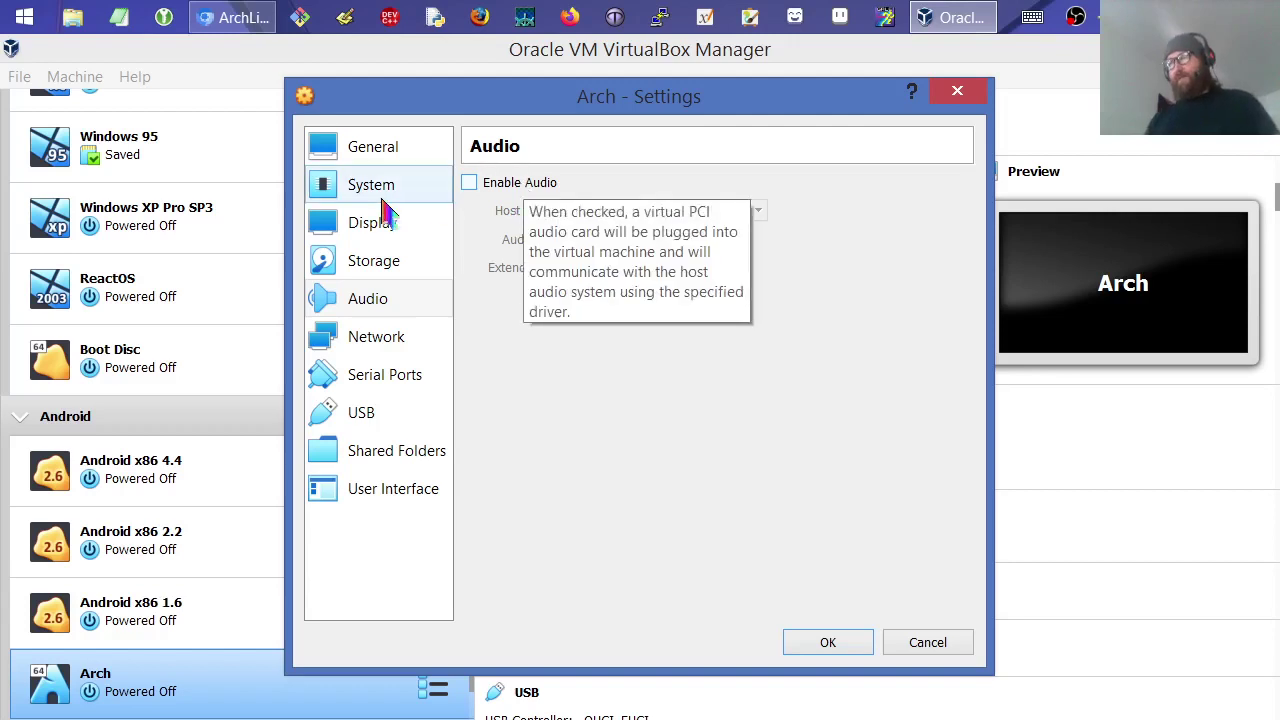
pyautogui.click(385, 338)
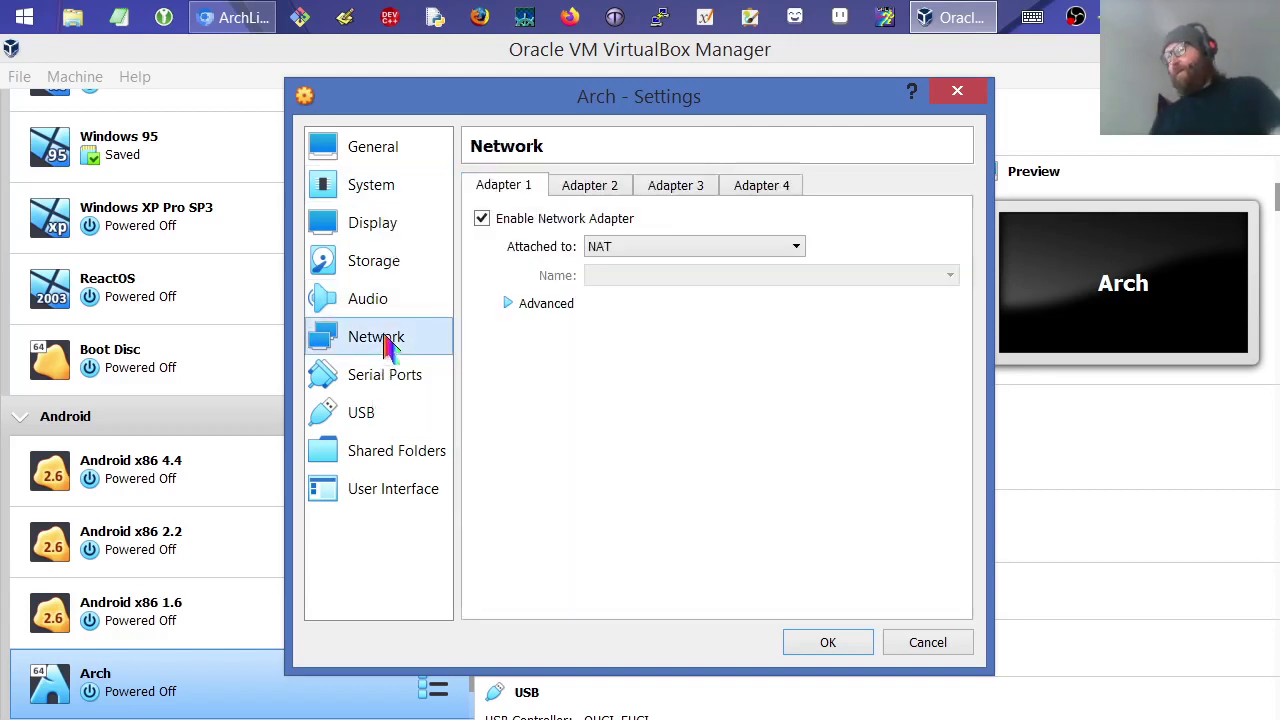
pyautogui.click(642, 249)
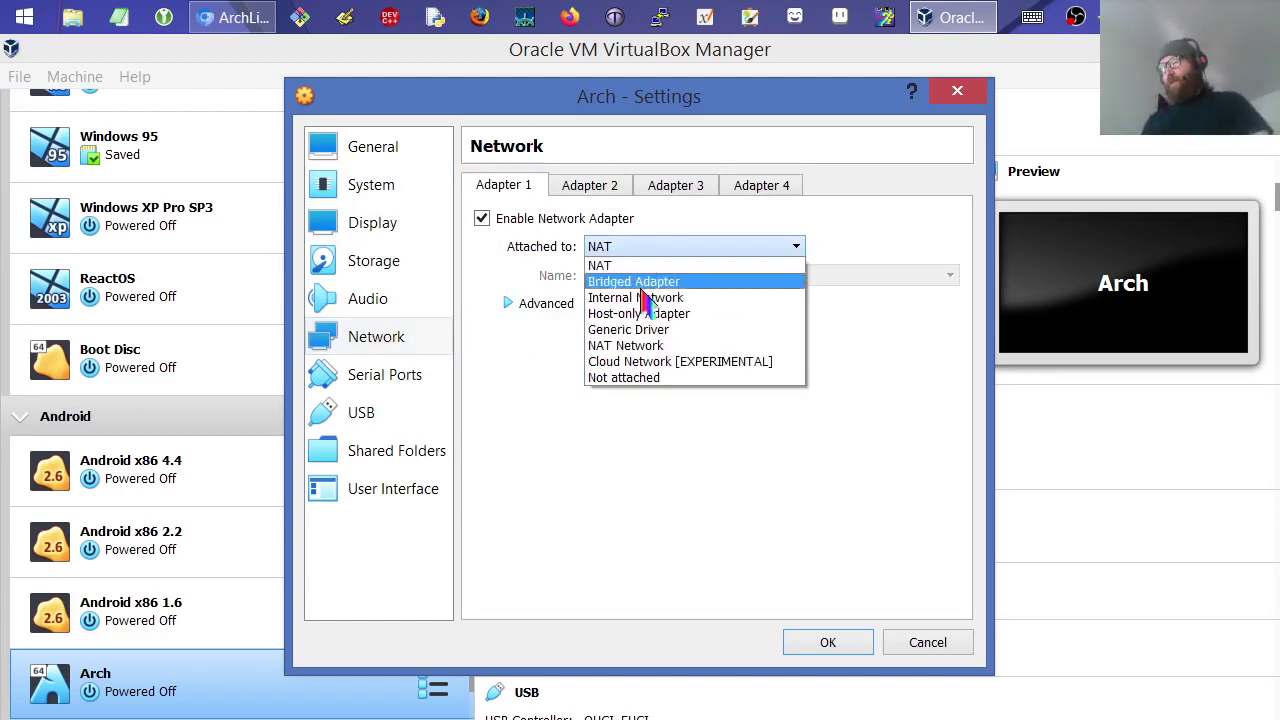
pyautogui.click(645, 283)
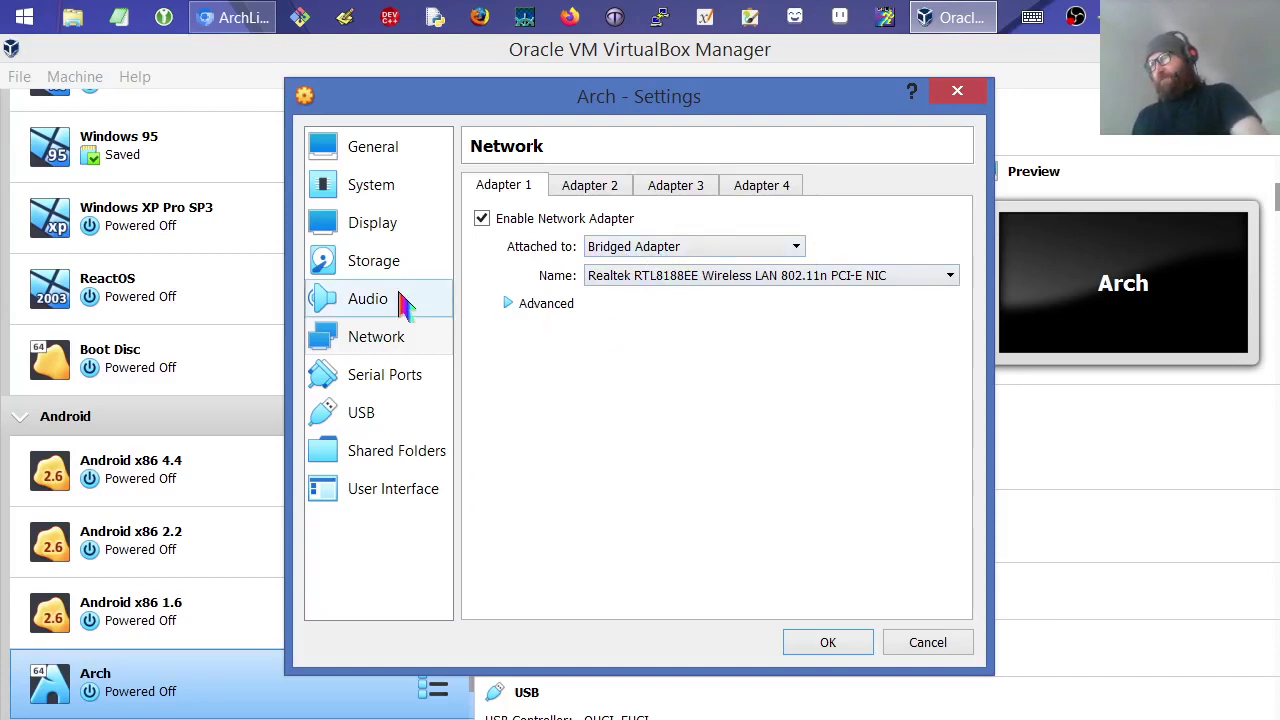
# - Review the serial port, USB, shared folder, user interface and general settings, and save the Arch machine's configuration
pyautogui.click(410, 382)
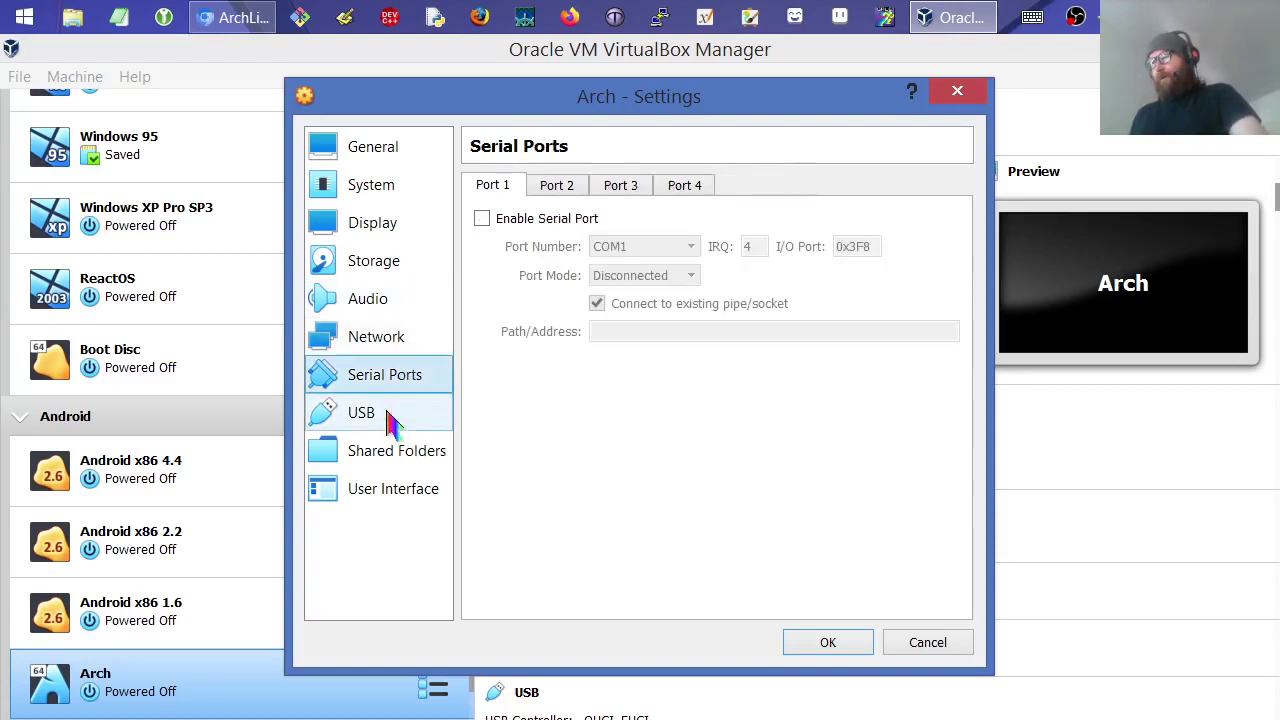
pyautogui.click(390, 418)
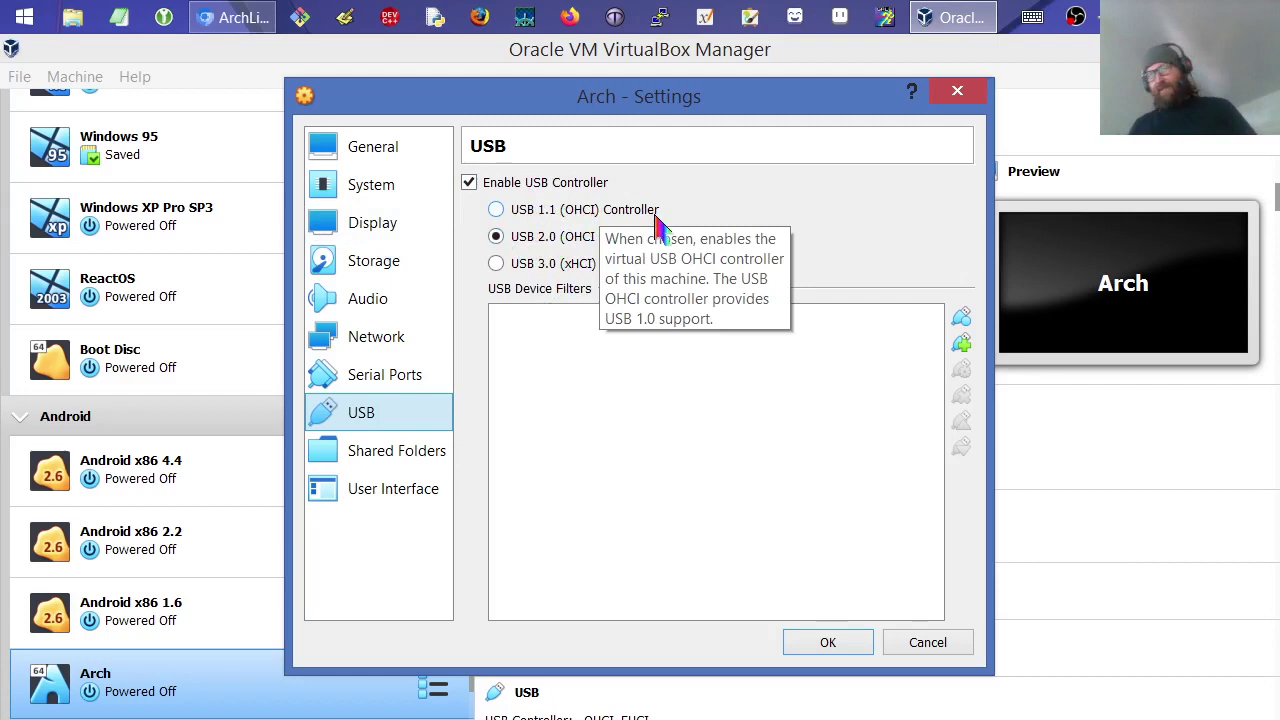
pyautogui.click(428, 456)
pyautogui.click(410, 490)
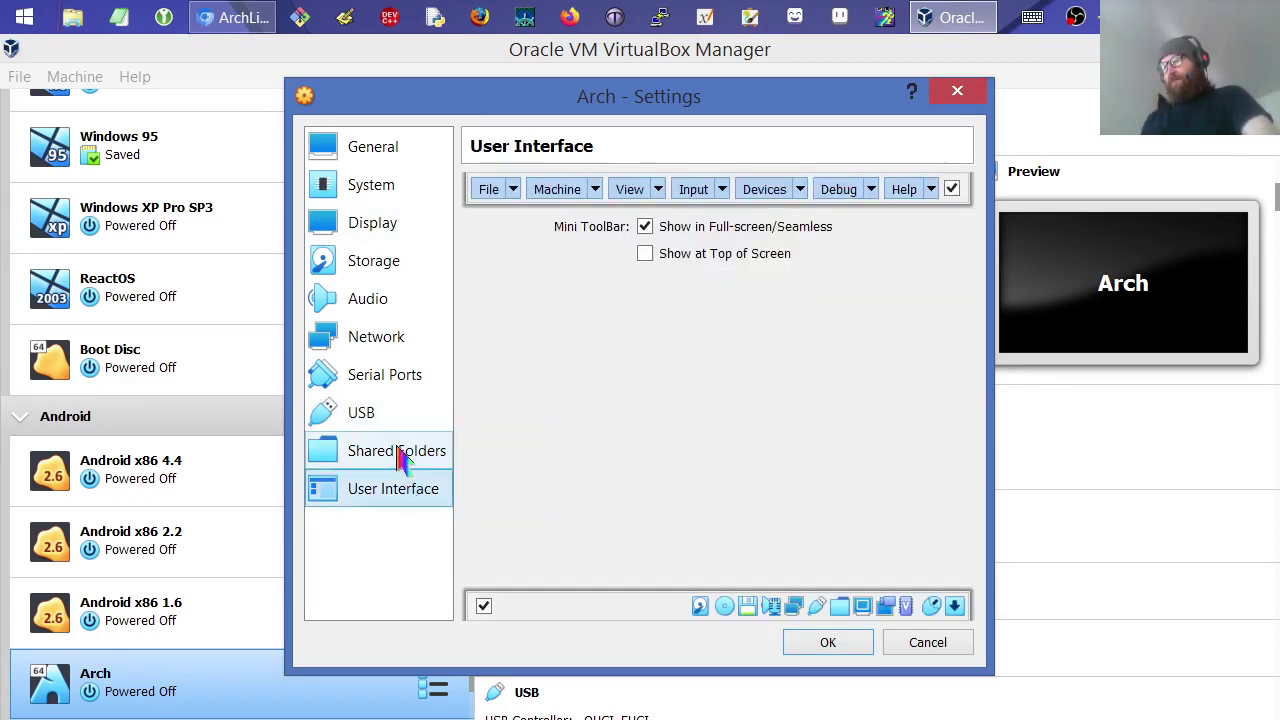
pyautogui.click(358, 150)
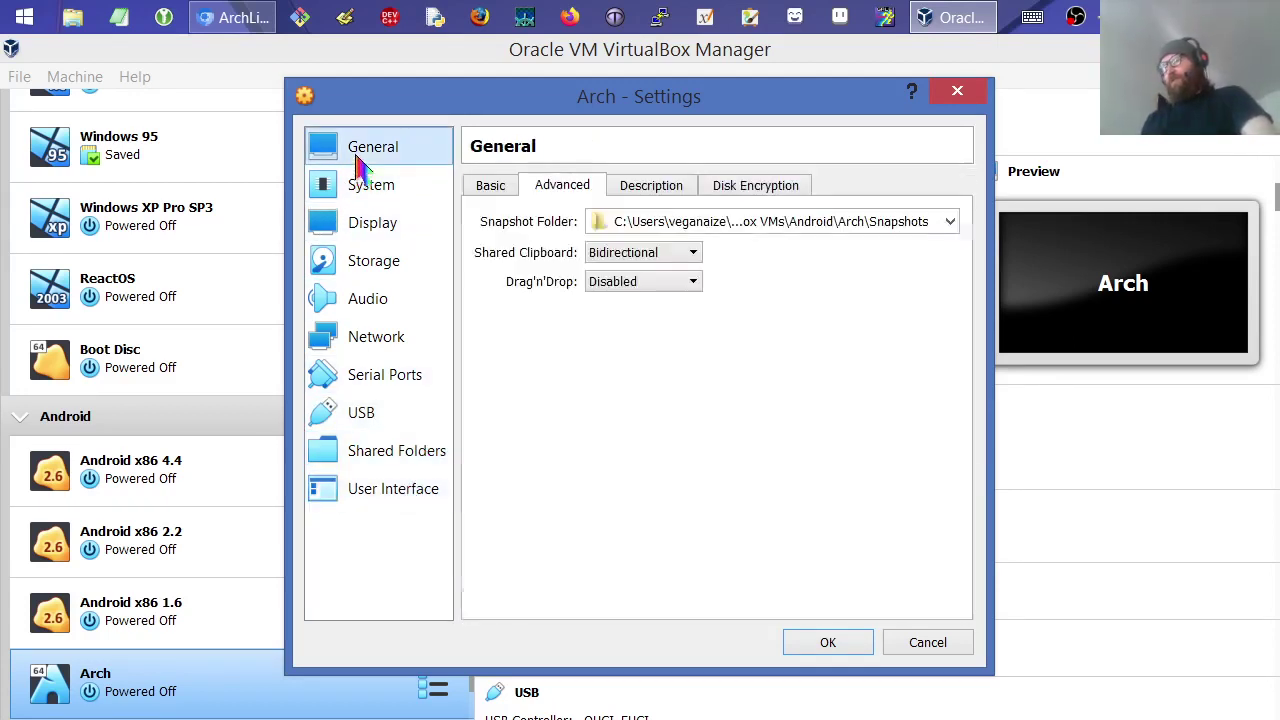
pyautogui.click(828, 645)
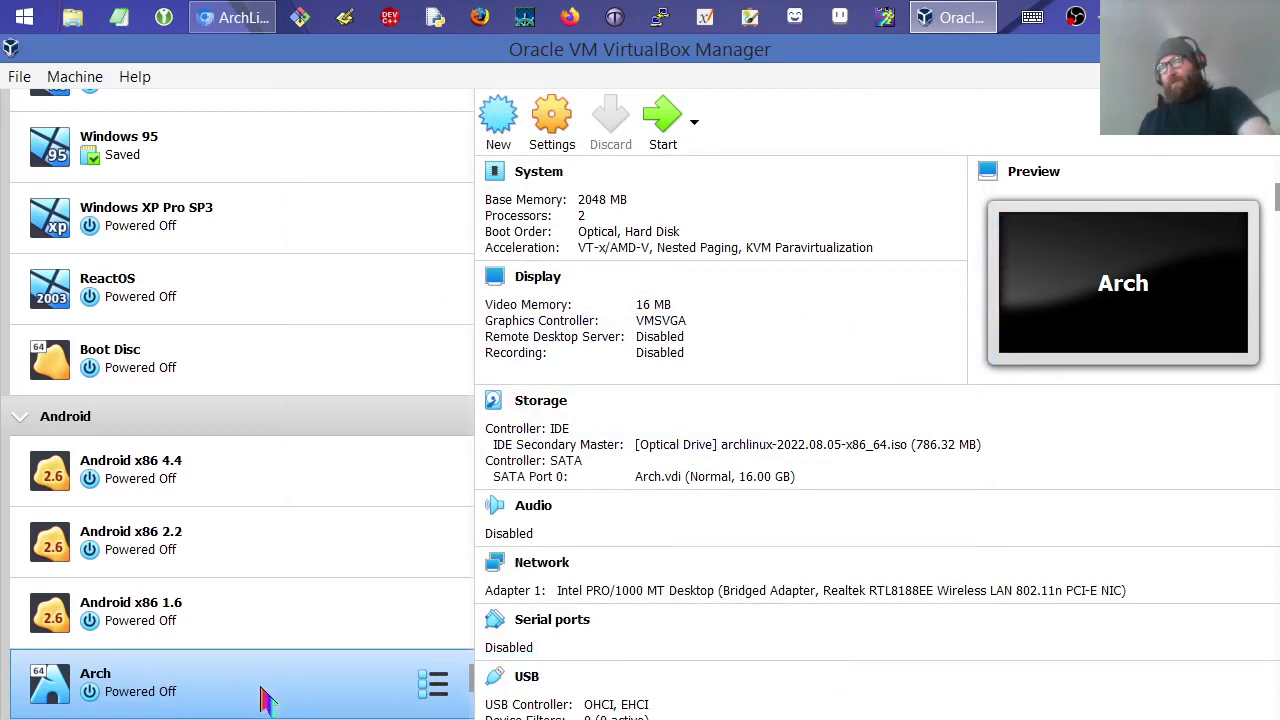
# - Start the Arch virtual machine and bring its window in front of the install guide
pyautogui.doubleClick(205, 700)
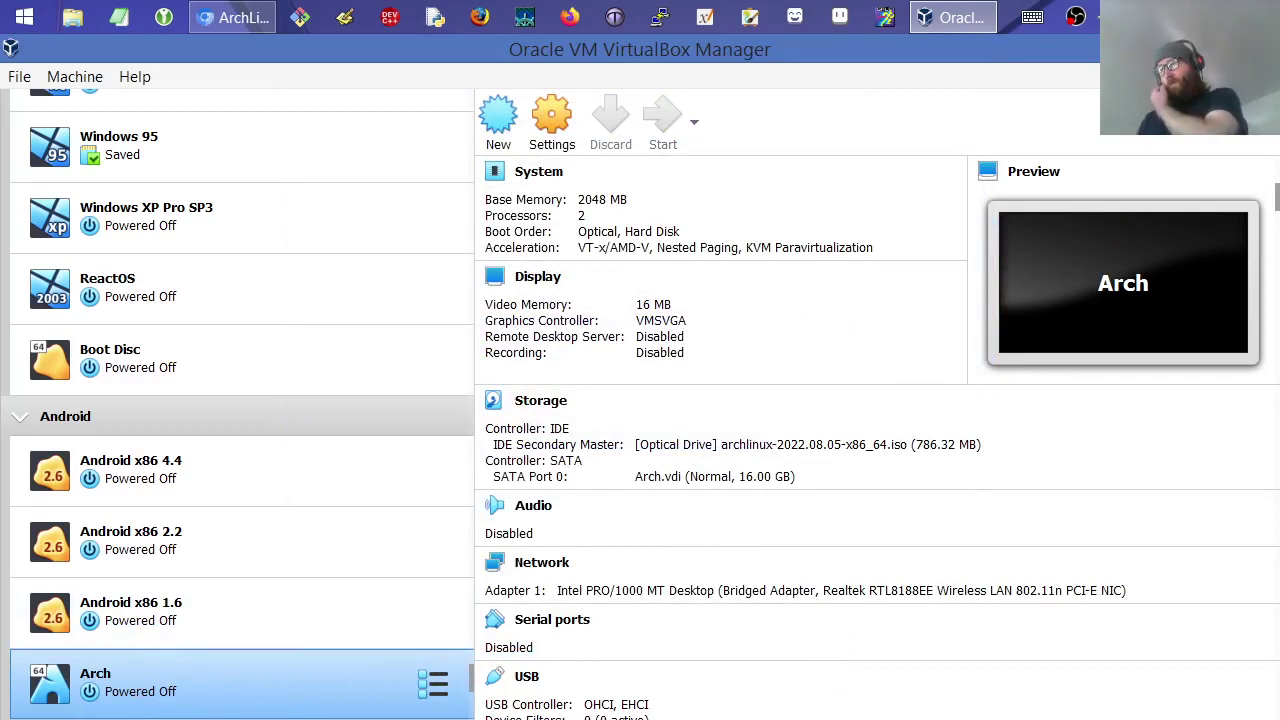
pyautogui.hotkey('alt', 'Tab')
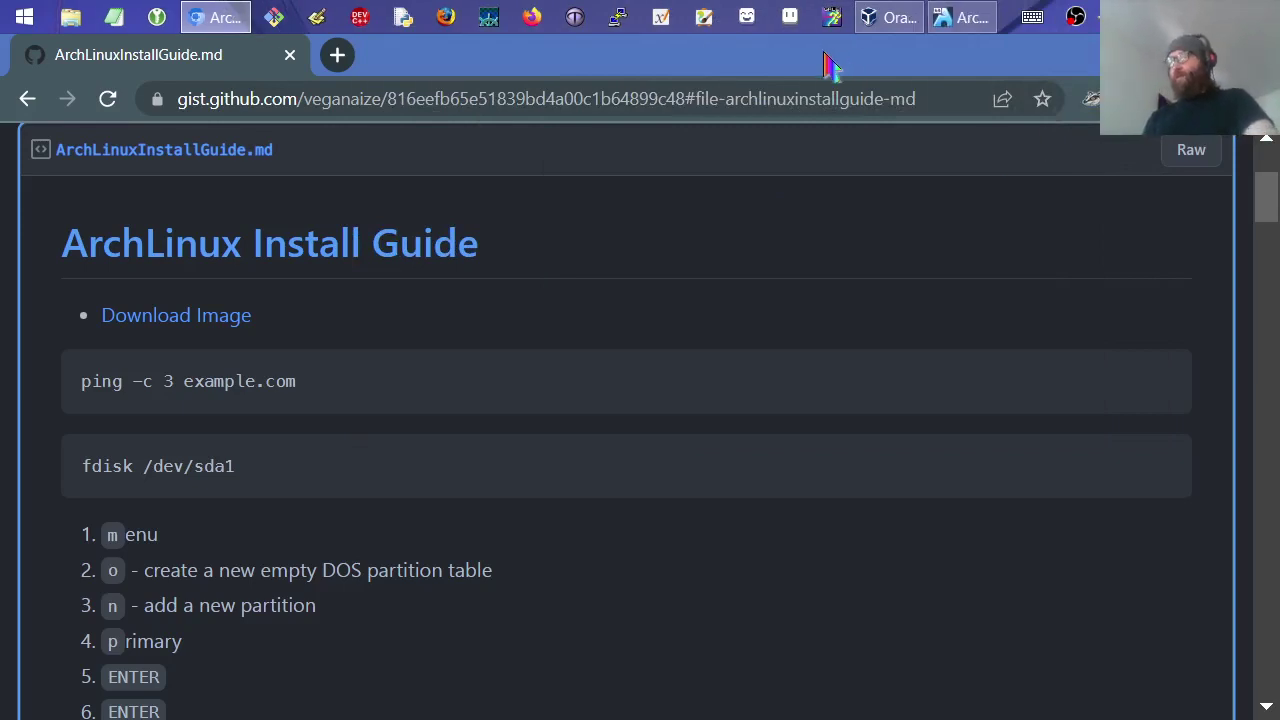
pyautogui.click(960, 17)
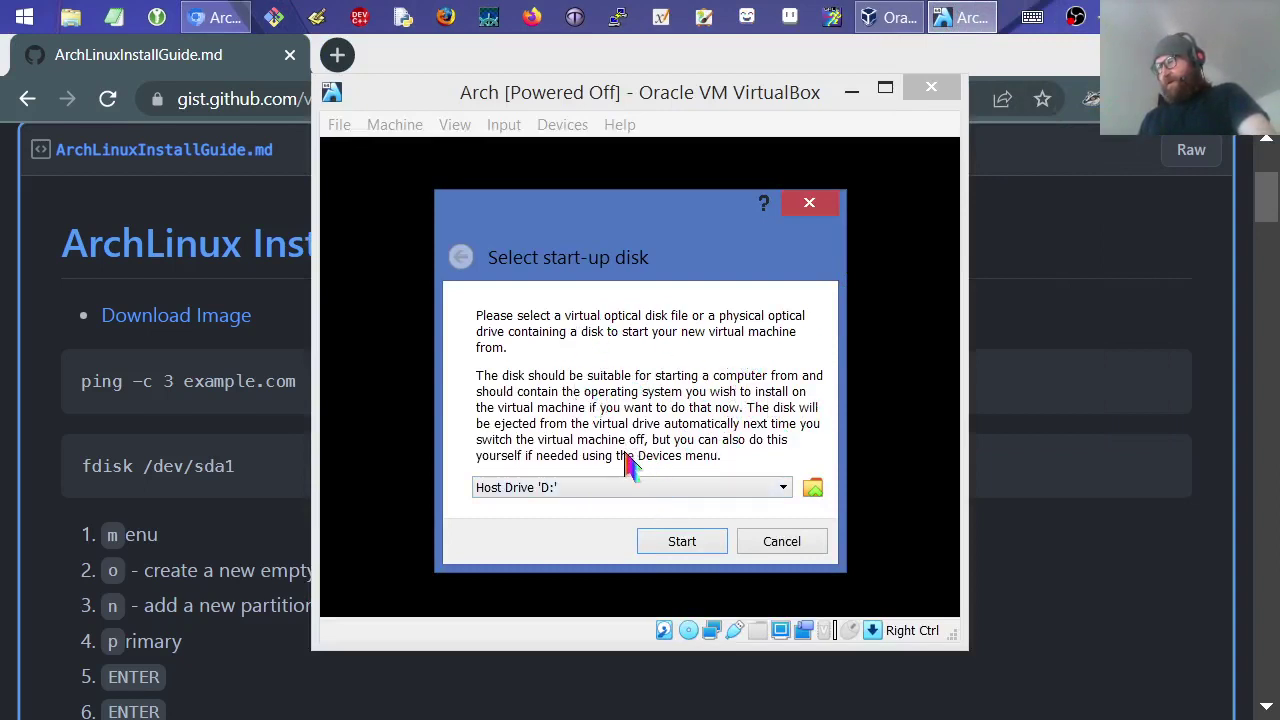
# - Choose archlinux-2022.08.05-x86_64.iso as the start-up disk and boot the Arch Linux install medium (x86_64, BIOS)
pyautogui.click(784, 489)
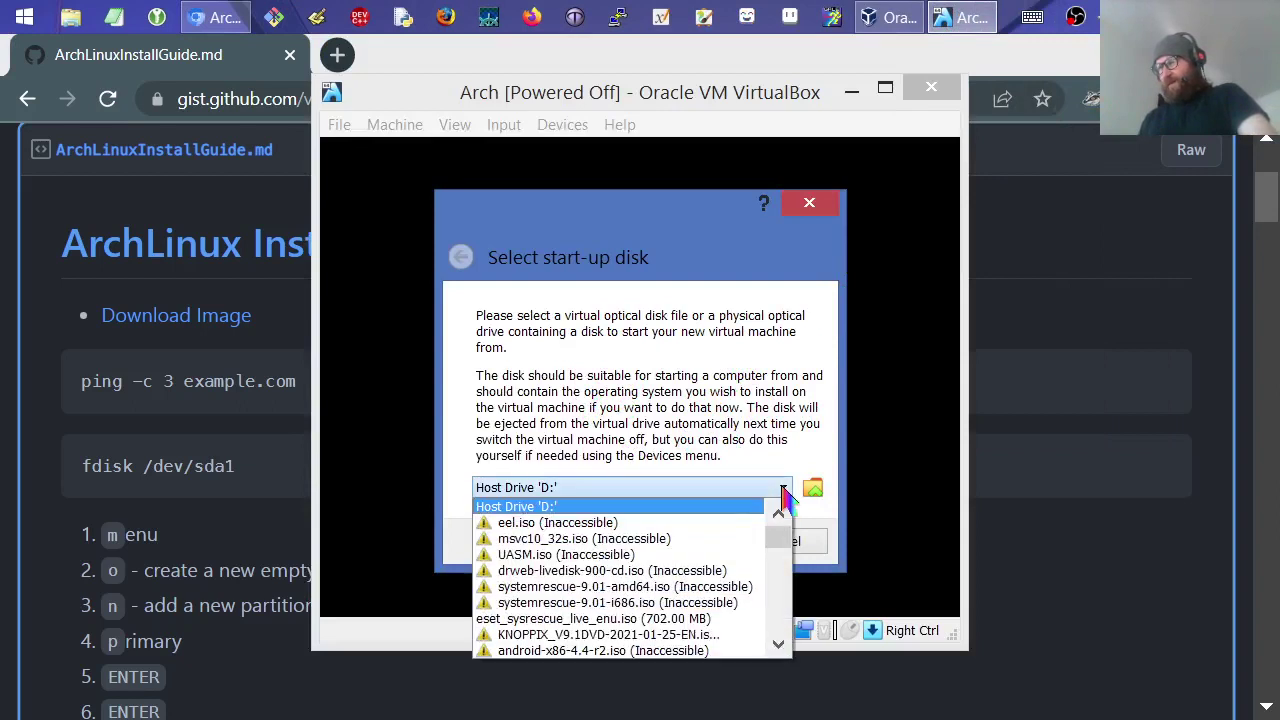
pyautogui.click(785, 495)
pyautogui.click(813, 488)
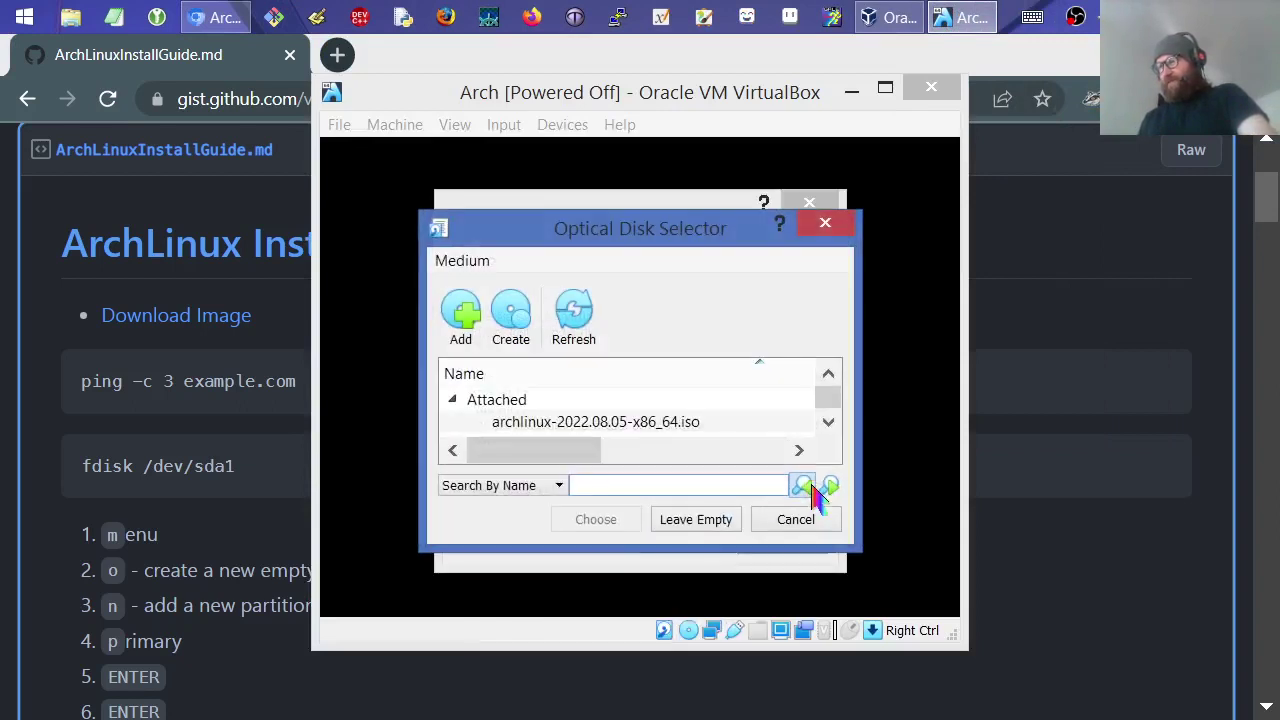
pyautogui.click(666, 424)
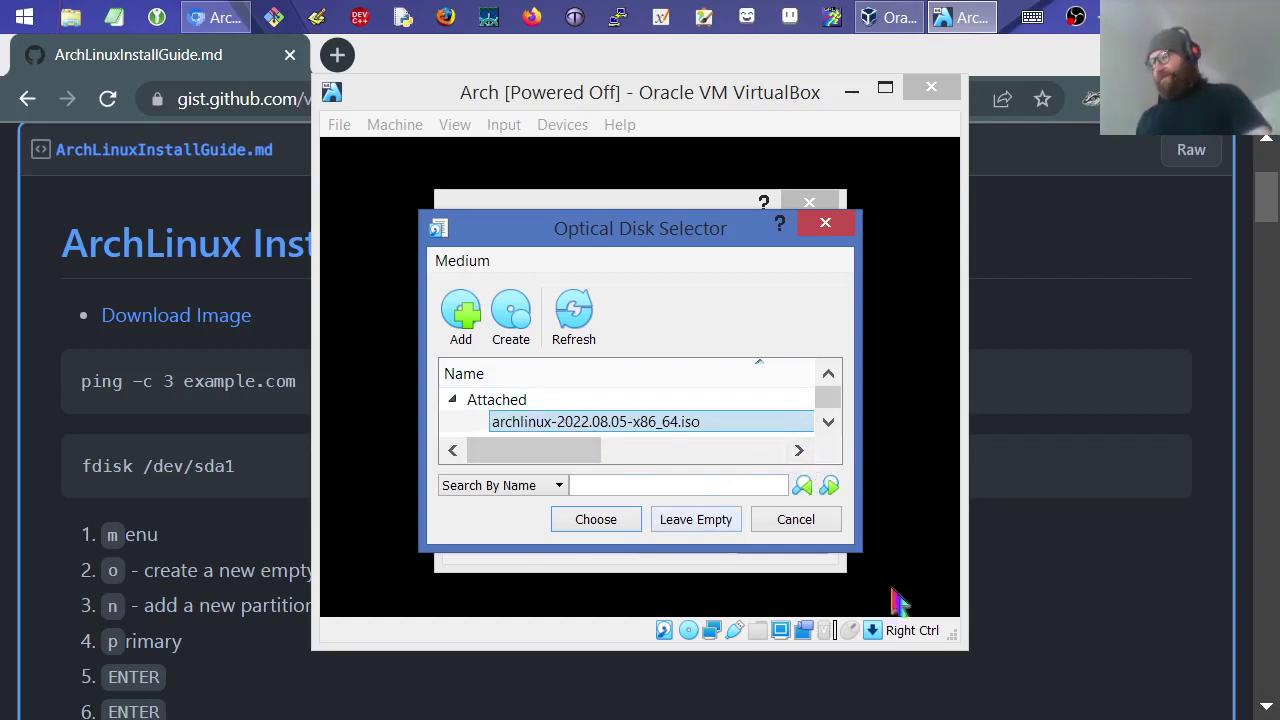
pyautogui.click(597, 519)
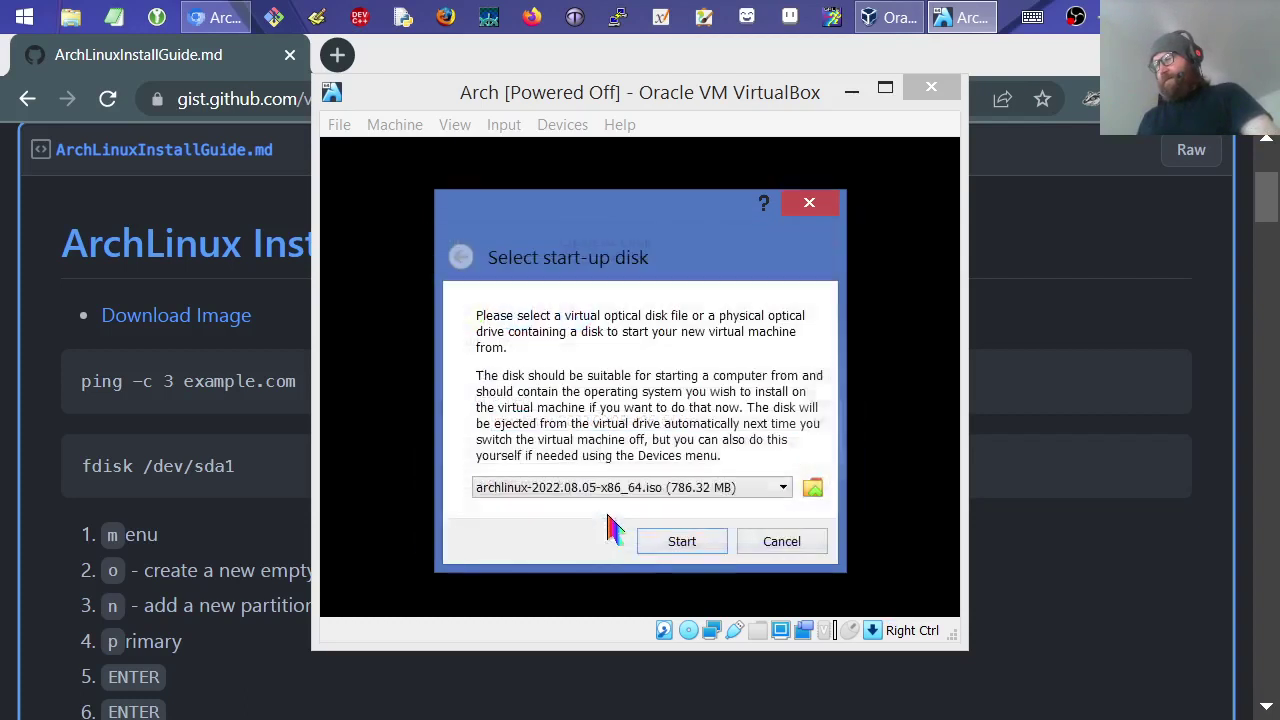
pyautogui.click(698, 550)
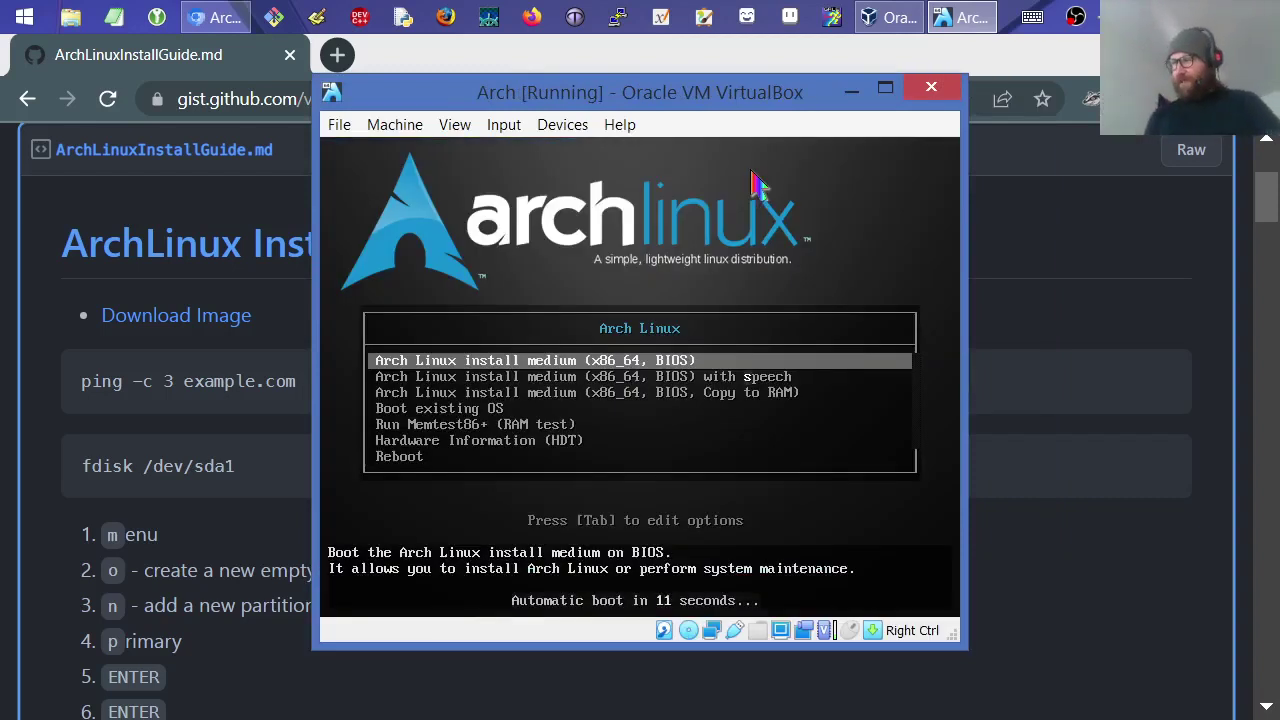
pyautogui.press('Return')
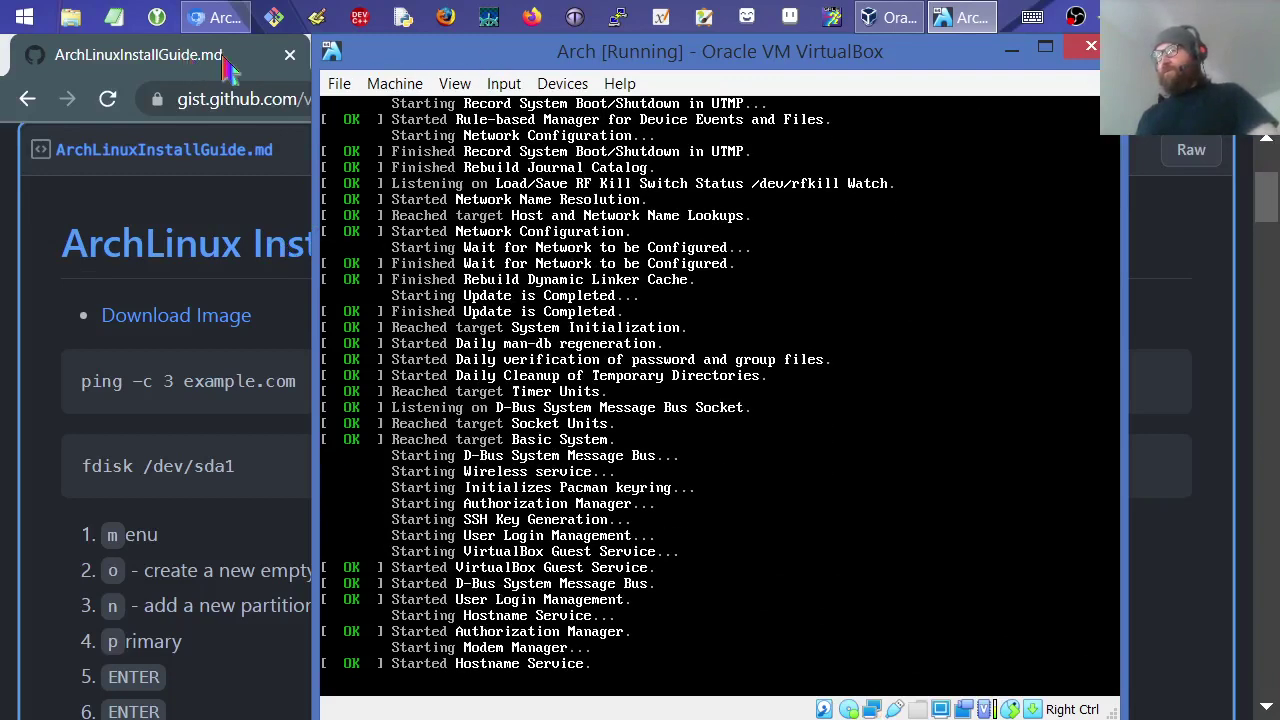
# - Arrange the ArchLinux Install Guide and the Arch machine window side by side, and widen the machine window over the guide
pyautogui.moveTo(588, 58); pyautogui.dragTo(1275, 60)
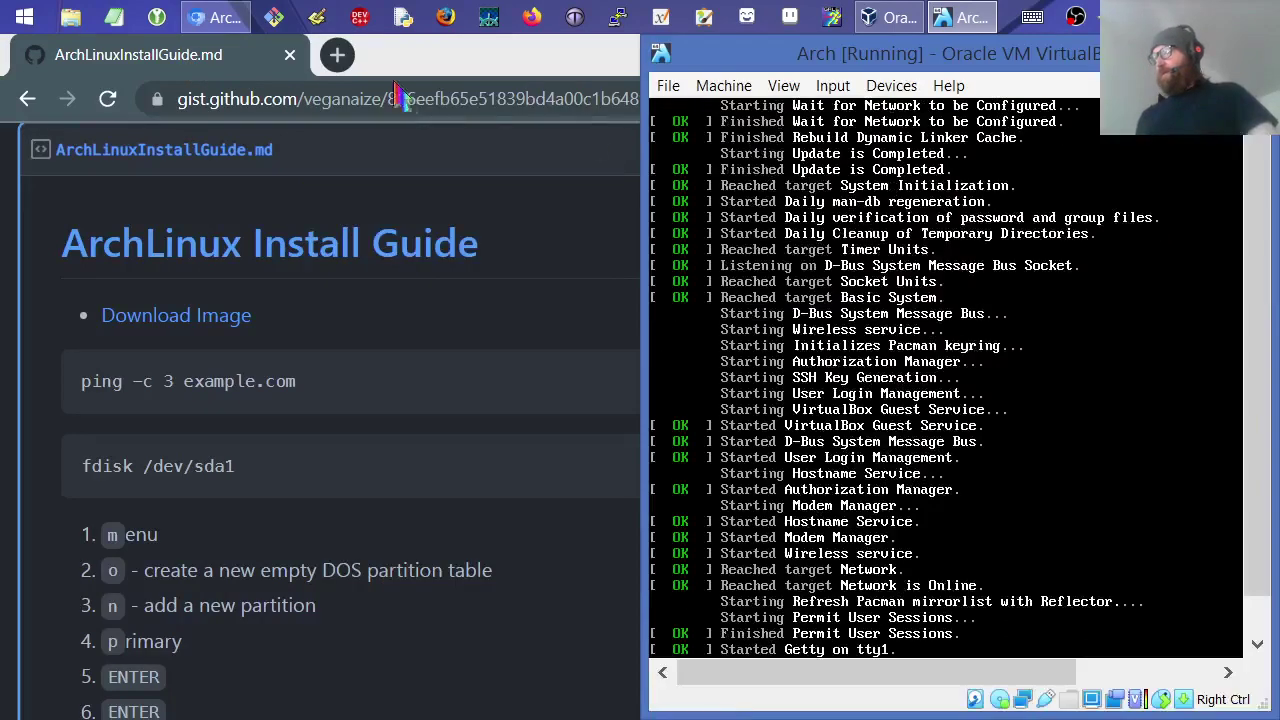
pyautogui.click(548, 60)
pyautogui.press('super+Left')
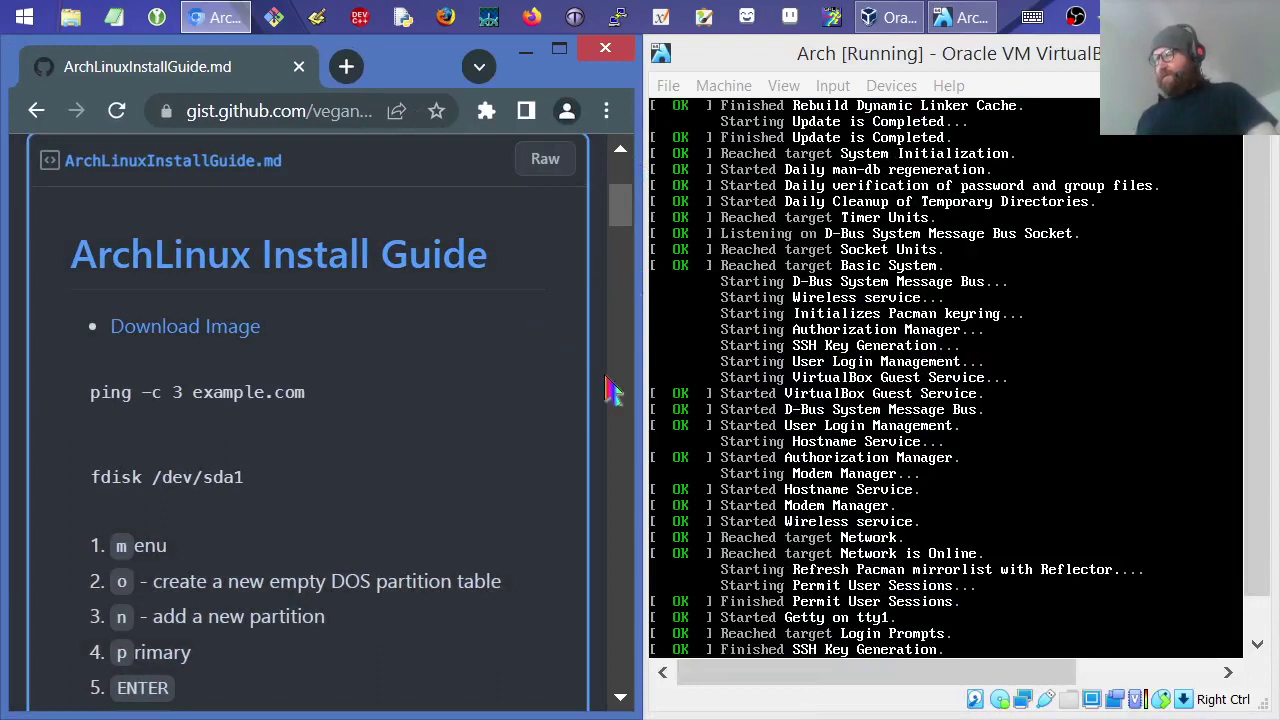
pyautogui.click(760, 78)
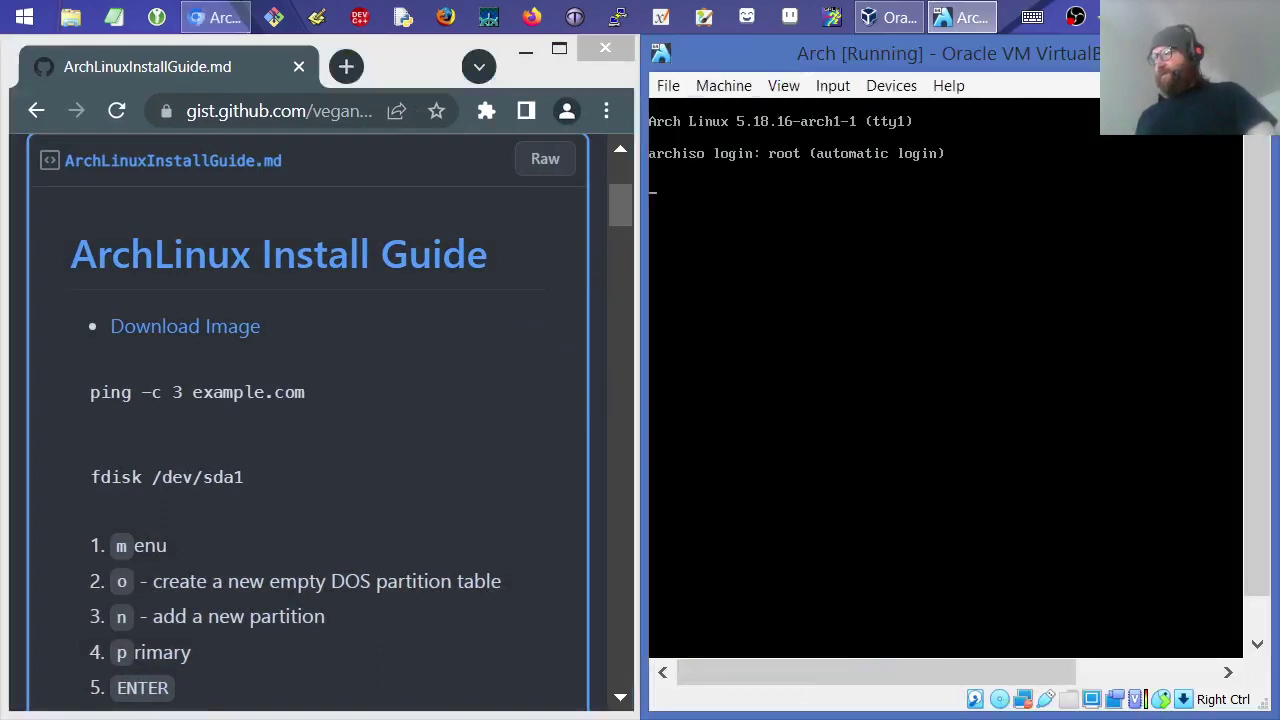
pyautogui.moveTo(622, 210); pyautogui.dragTo(533, 212)
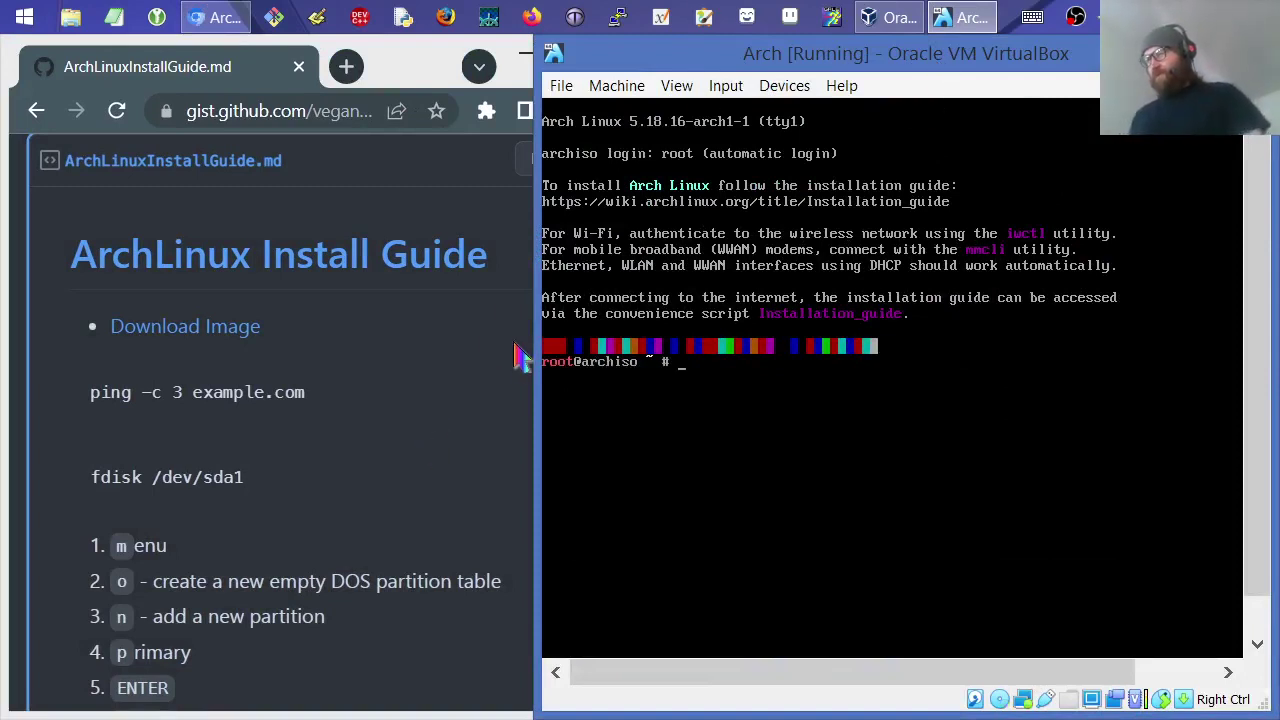
# - Switch the Arch machine window to Scaled Mode and return it to the normal windowed view
pyautogui.click(542, 360)
pyautogui.press('Control_R')
pyautogui.click(677, 88)
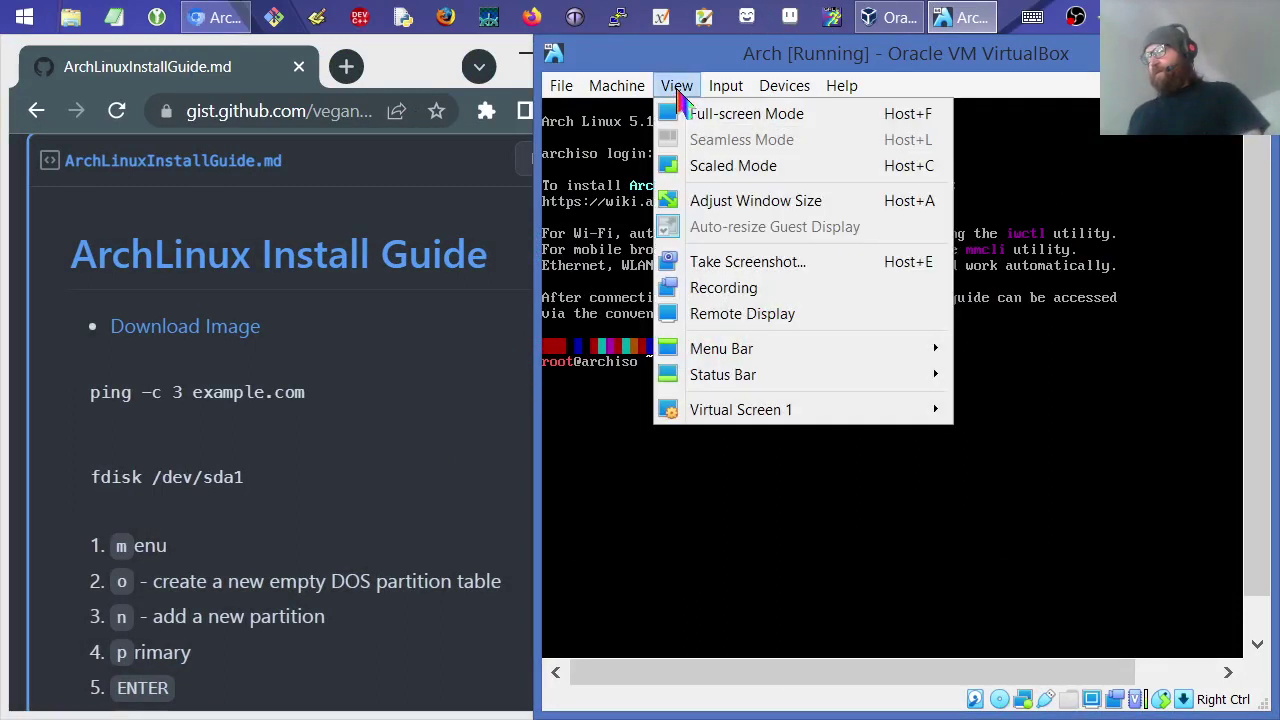
pyautogui.click(727, 172)
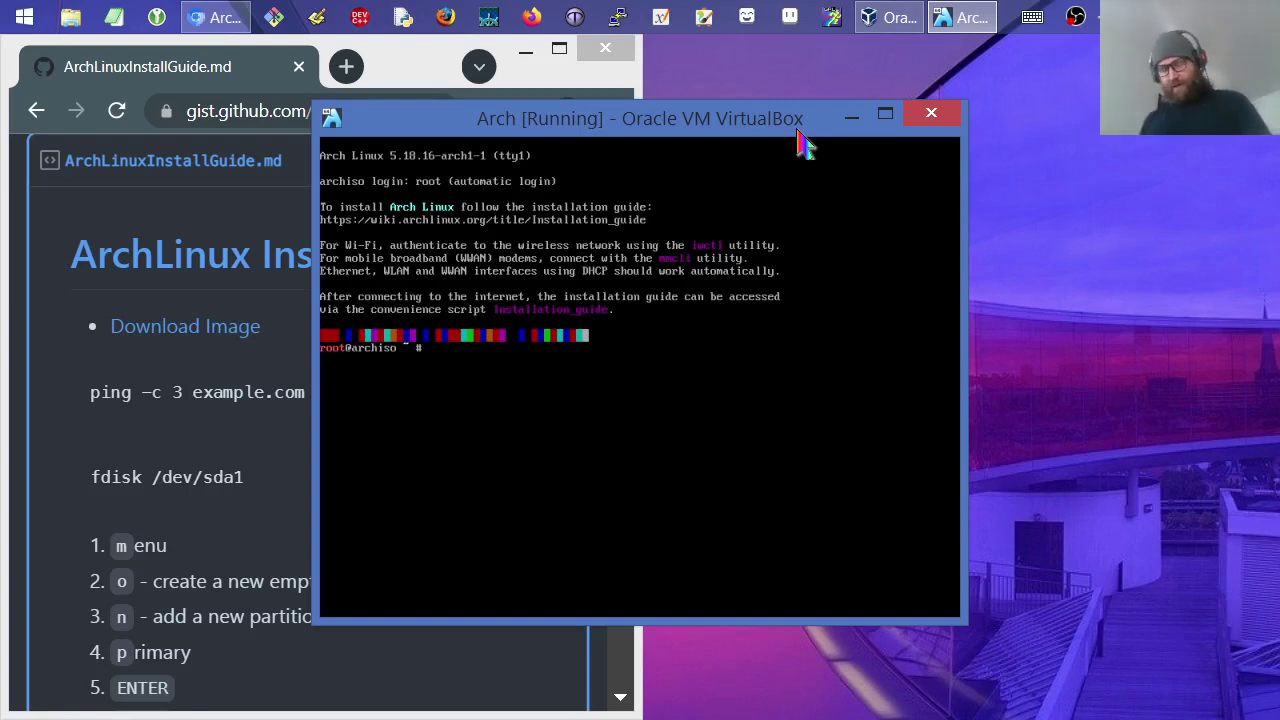
pyautogui.press('super+Right')
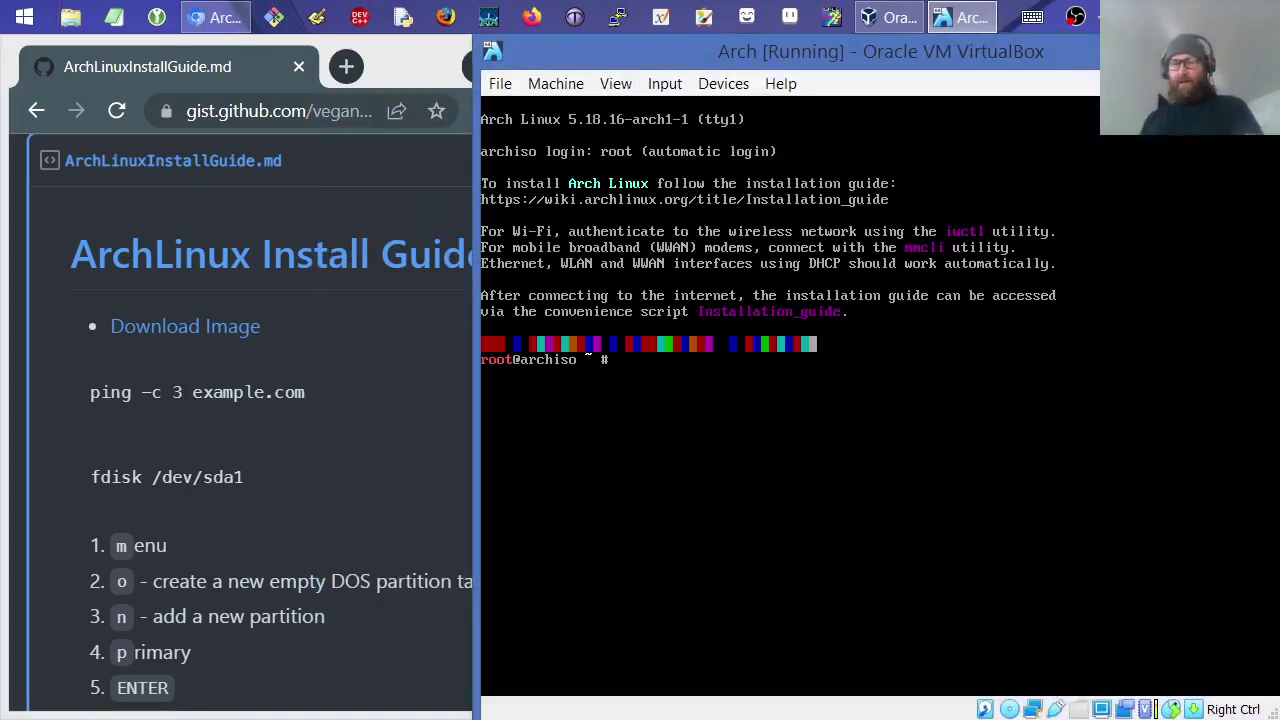
pyautogui.press('super+Down')
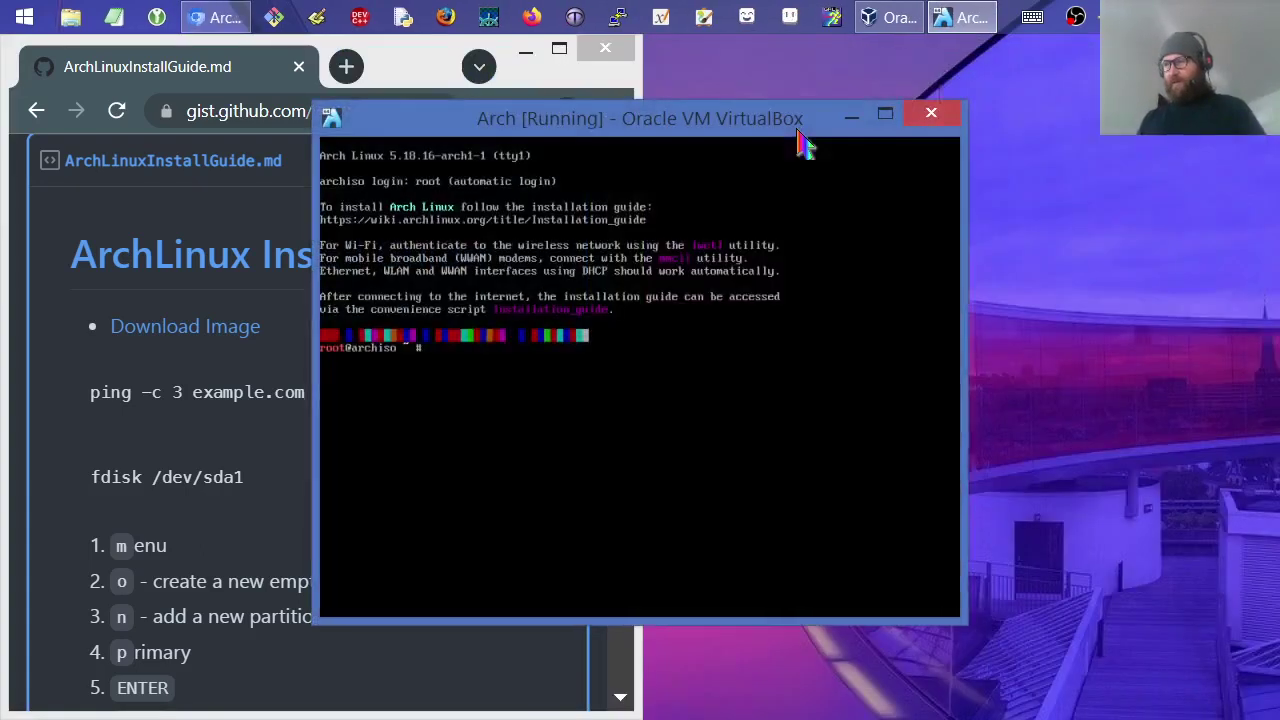
pyautogui.press('super+Right')
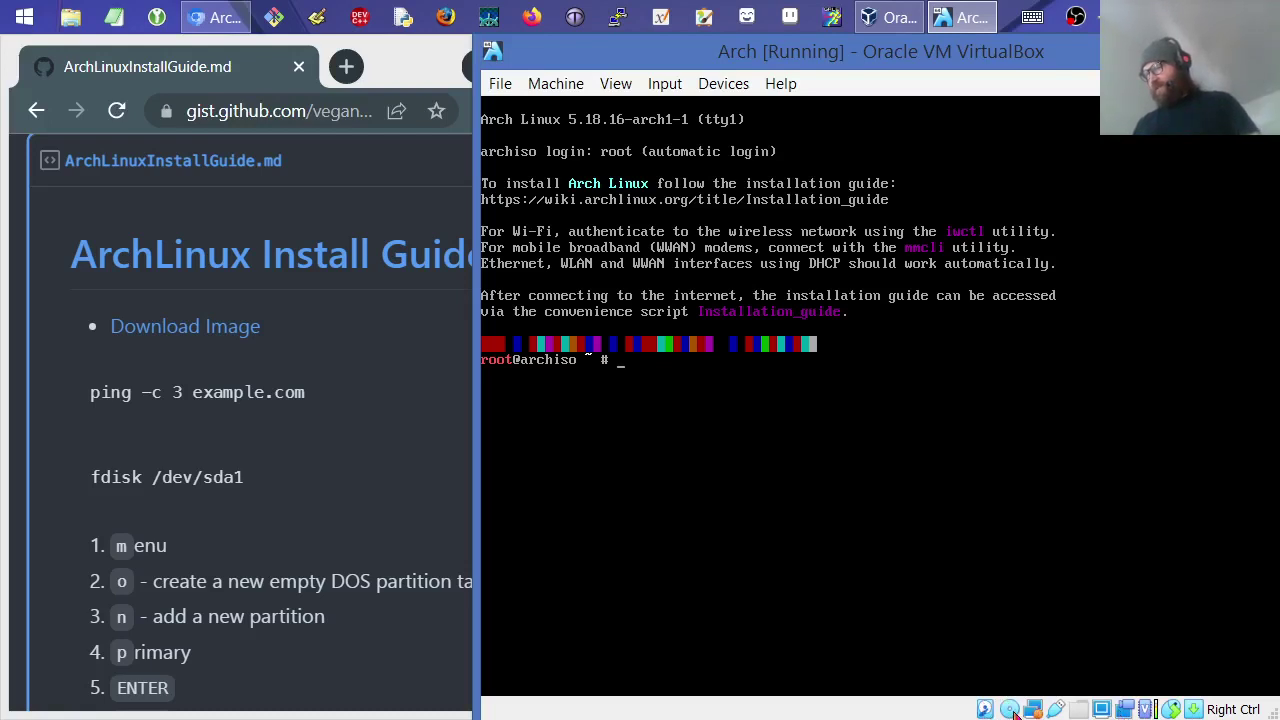
# - Switch the Arch machine to full-screen mode and return it to the normal windowed view
pyautogui.moveTo(1036, 712)
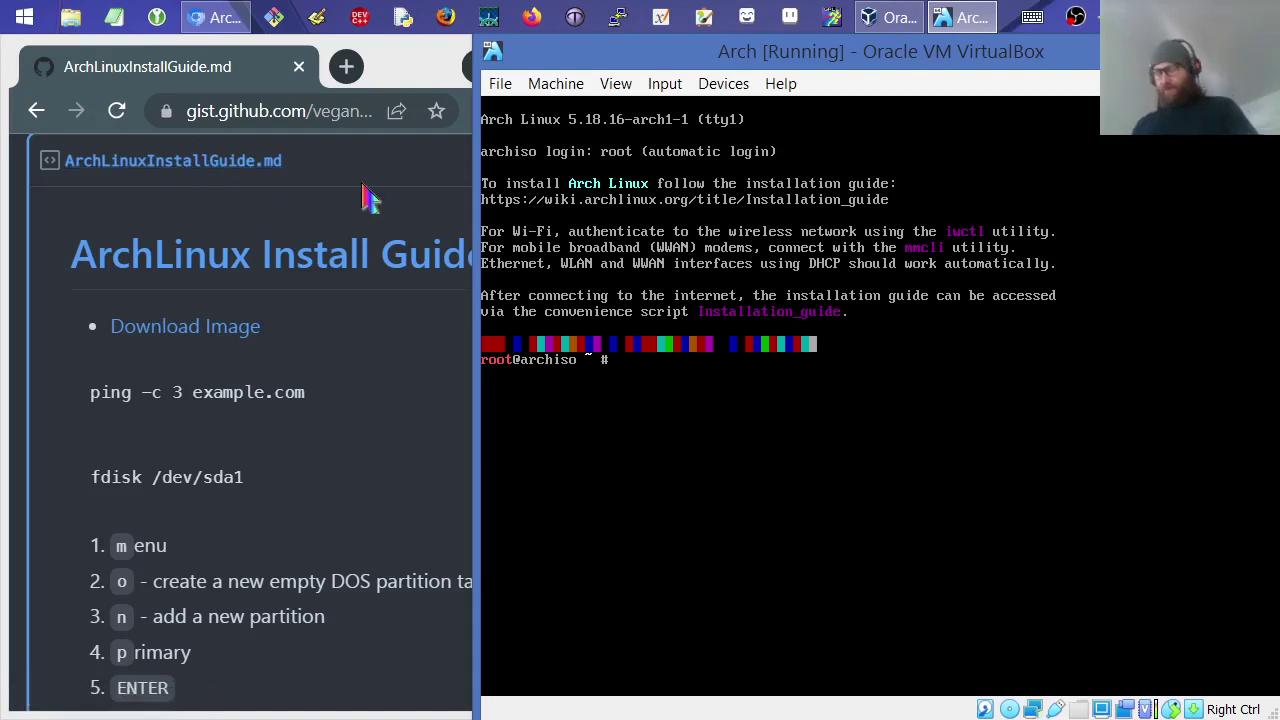
pyautogui.click(662, 86)
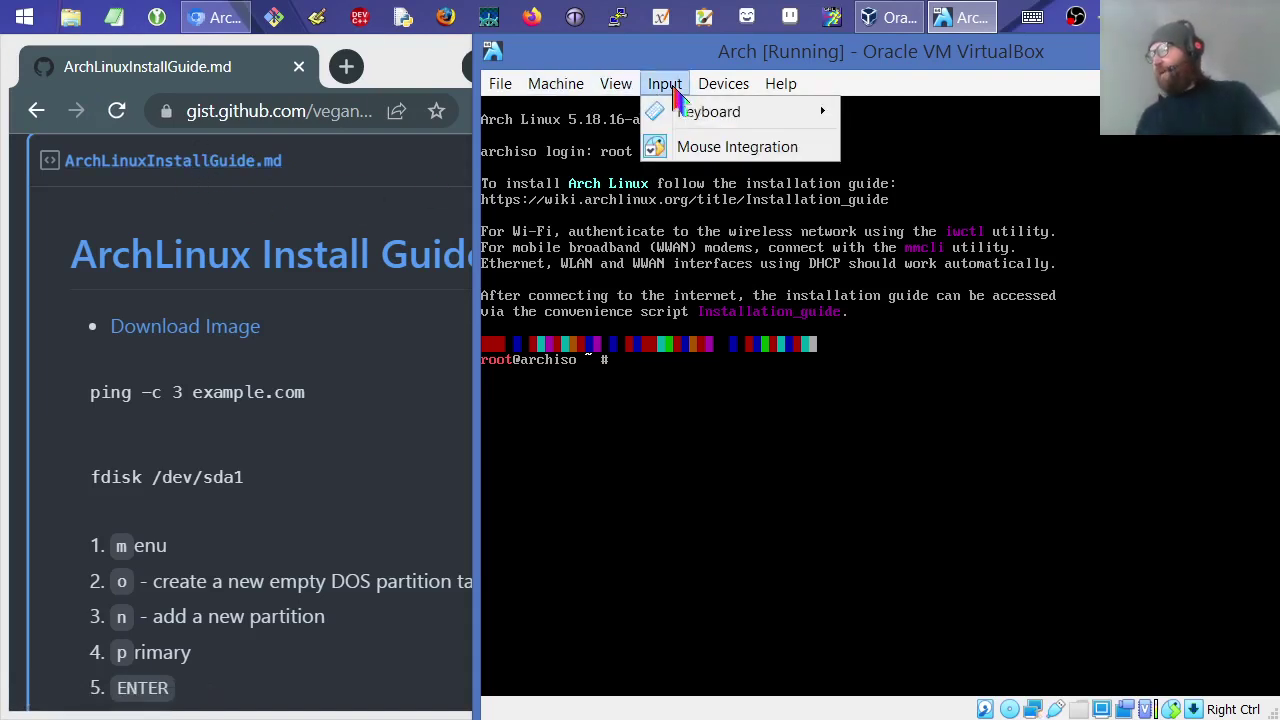
pyautogui.moveTo(703, 116)
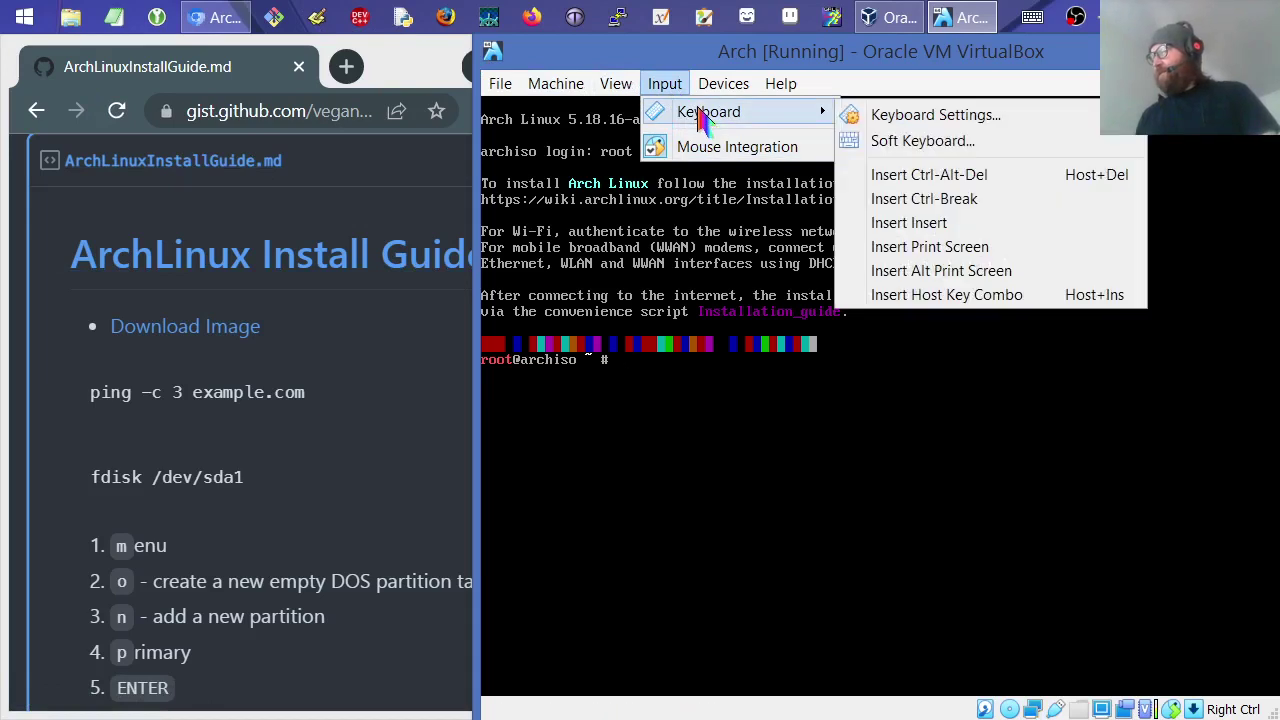
pyautogui.click(893, 80)
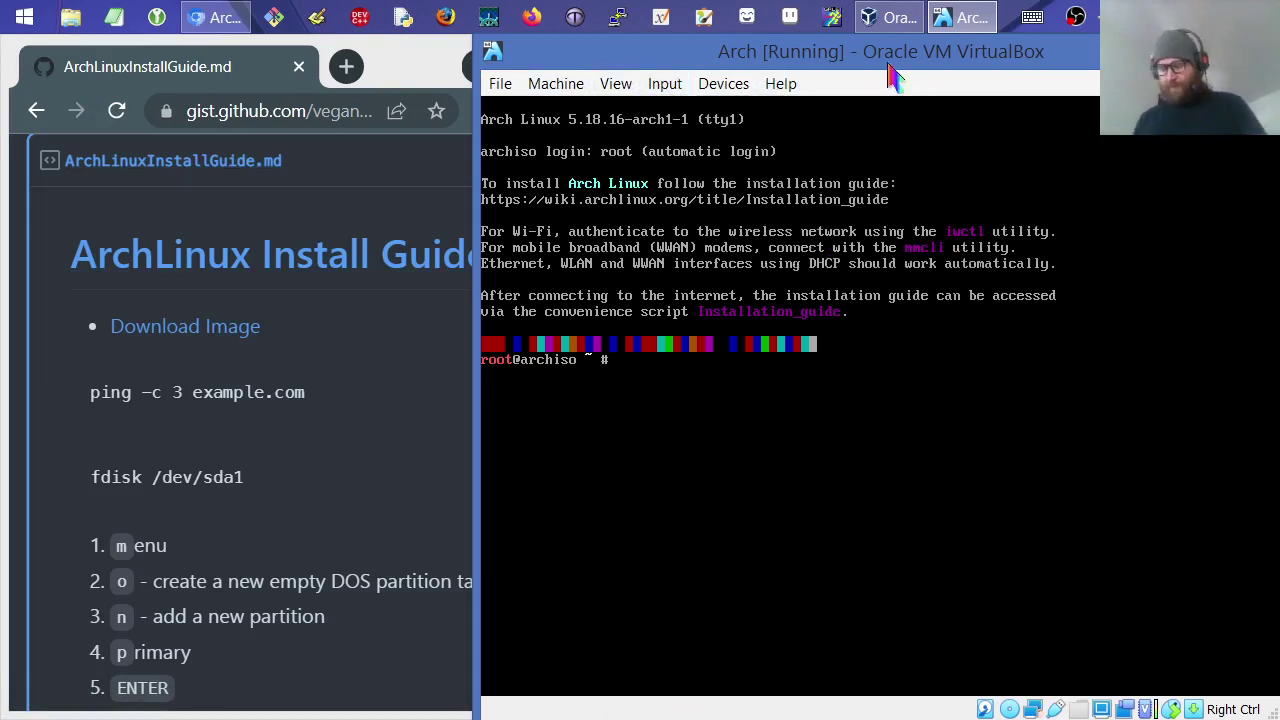
pyautogui.press('Control_R+f')
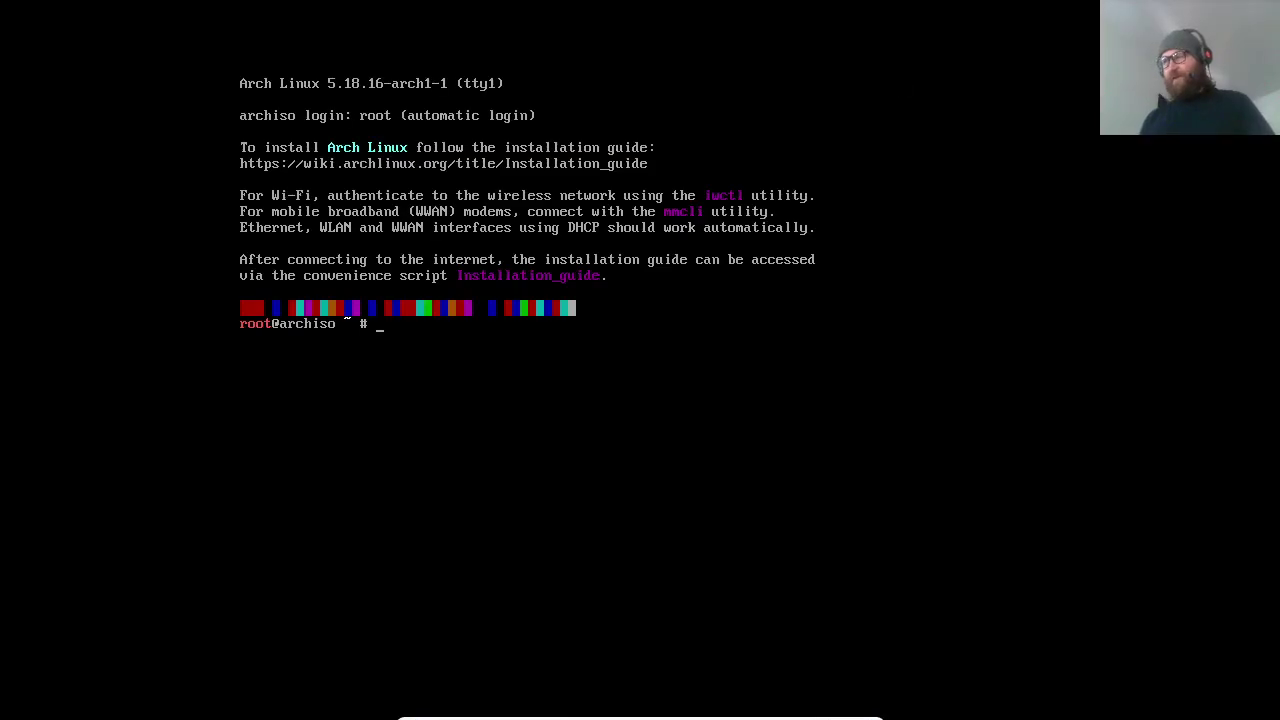
pyautogui.press('Control_R+f')
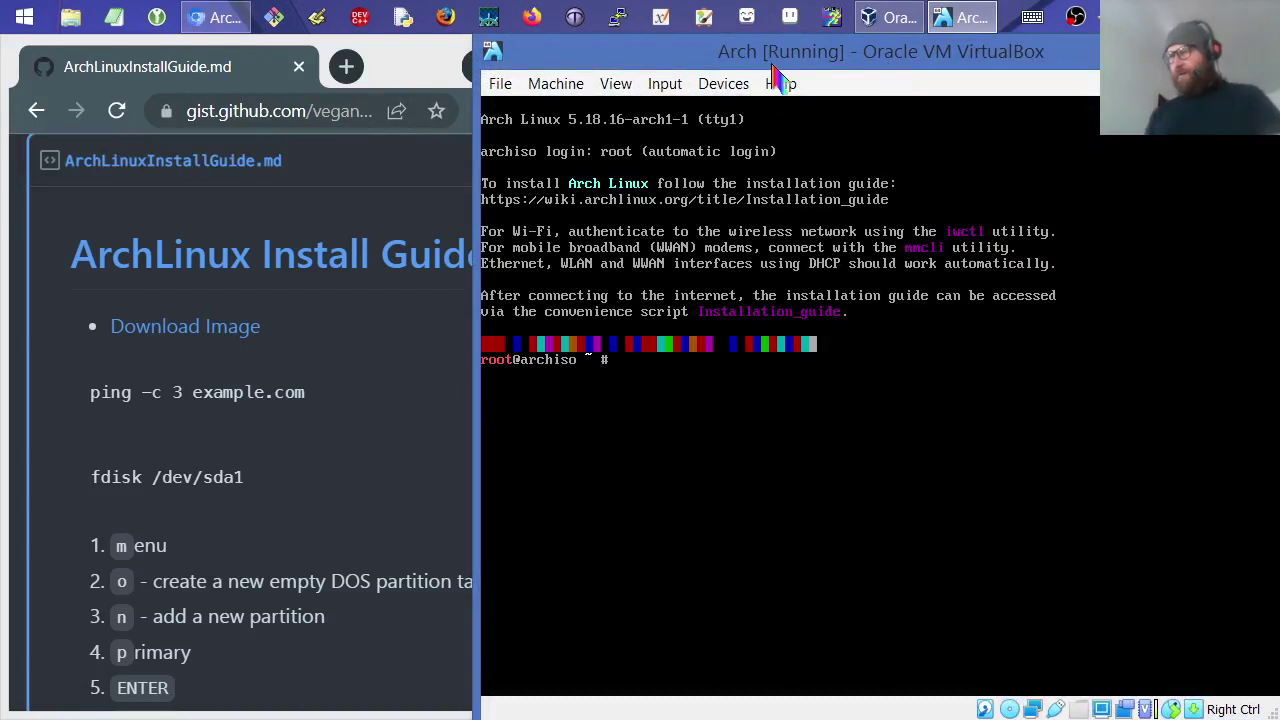
# - Look through the ArchLinux Install Guide down to its Pacman section and return to the network check and partitioning commands
pyautogui.click(199, 396)
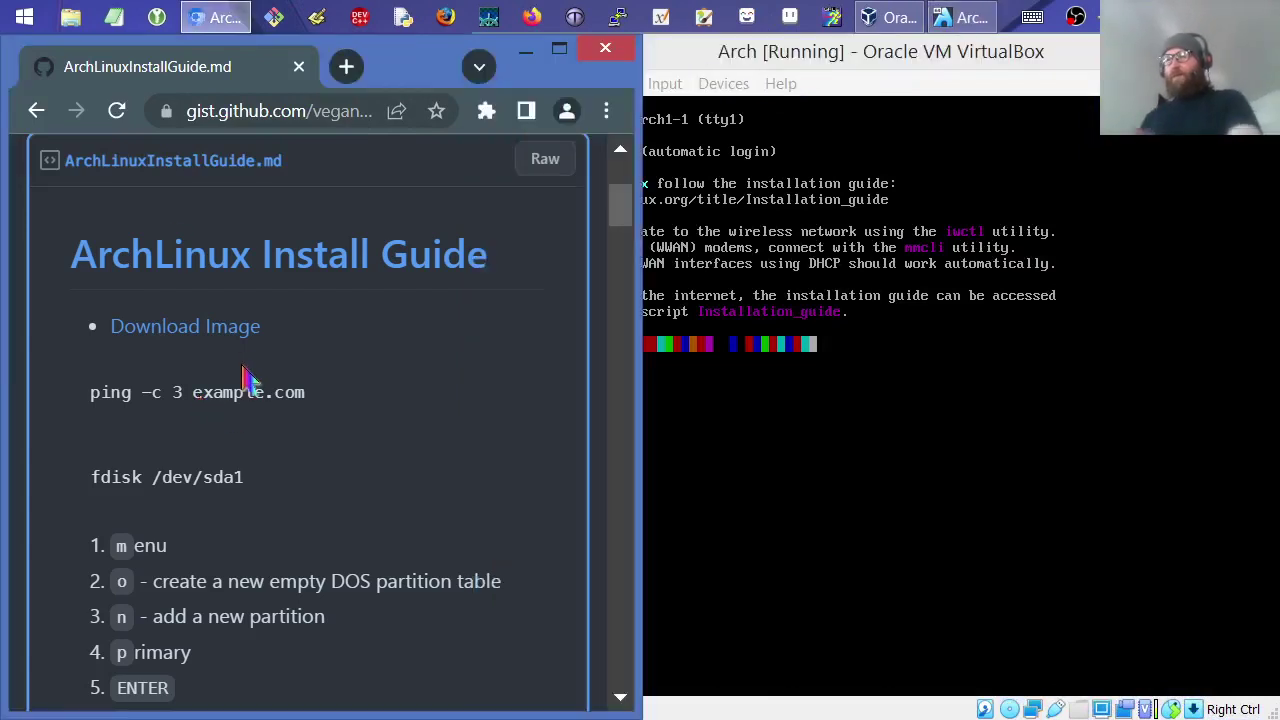
pyautogui.scroll(-15, 245, 422)
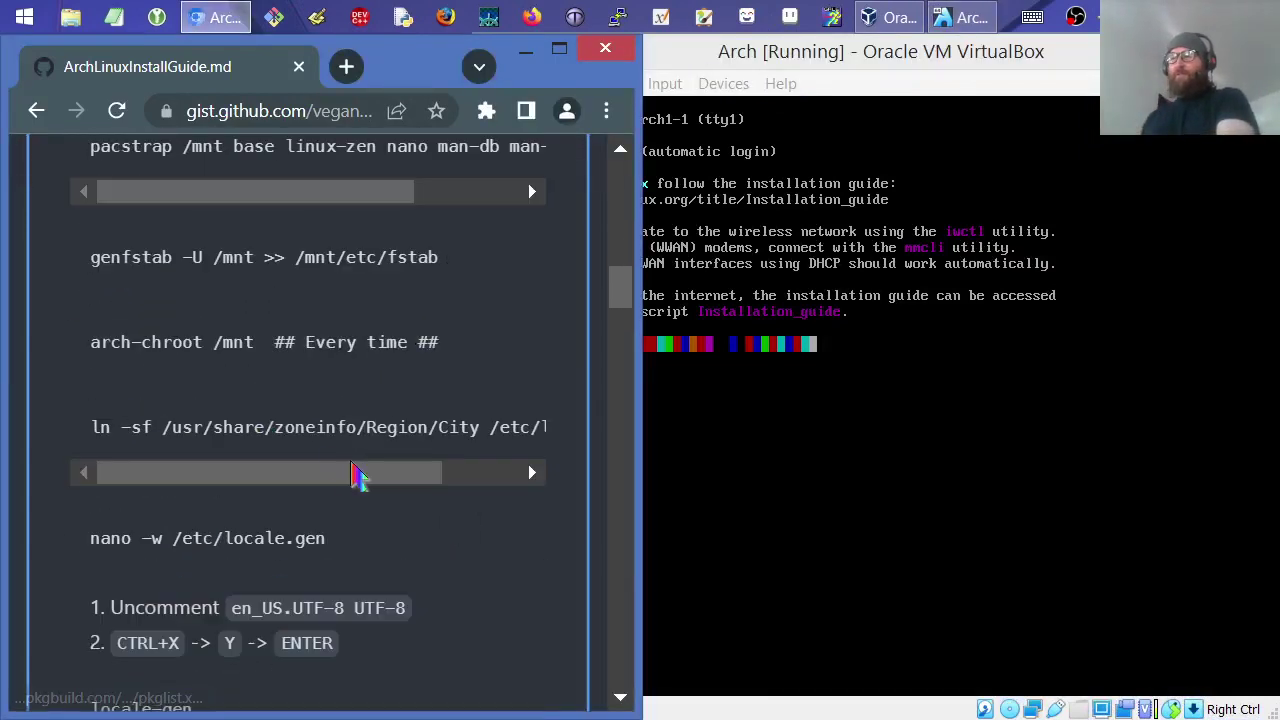
pyautogui.scroll(-4, 355, 483)
pyautogui.scroll(-3, 355, 490)
pyautogui.scroll(2, 350, 490)
pyautogui.scroll(-12, 345, 490)
pyautogui.scroll(20, 345, 490)
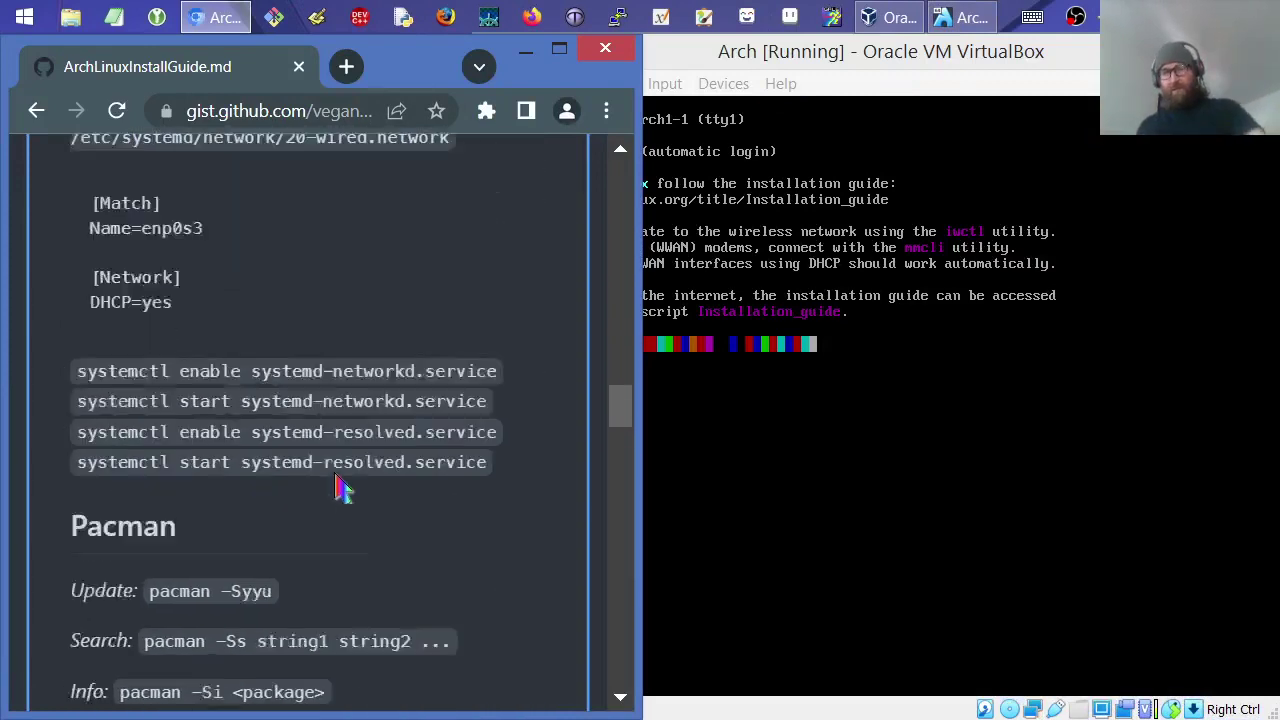
pyautogui.scroll(8, 345, 483)
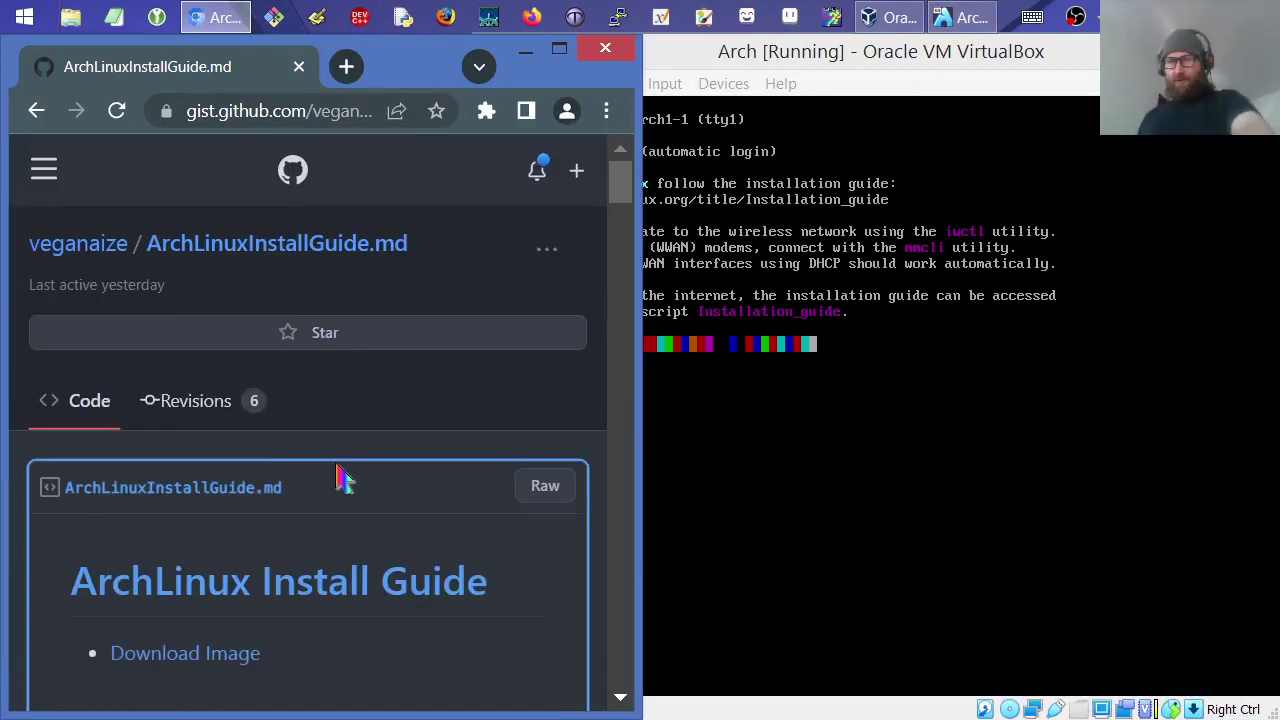
pyautogui.scroll(-5, 345, 480)
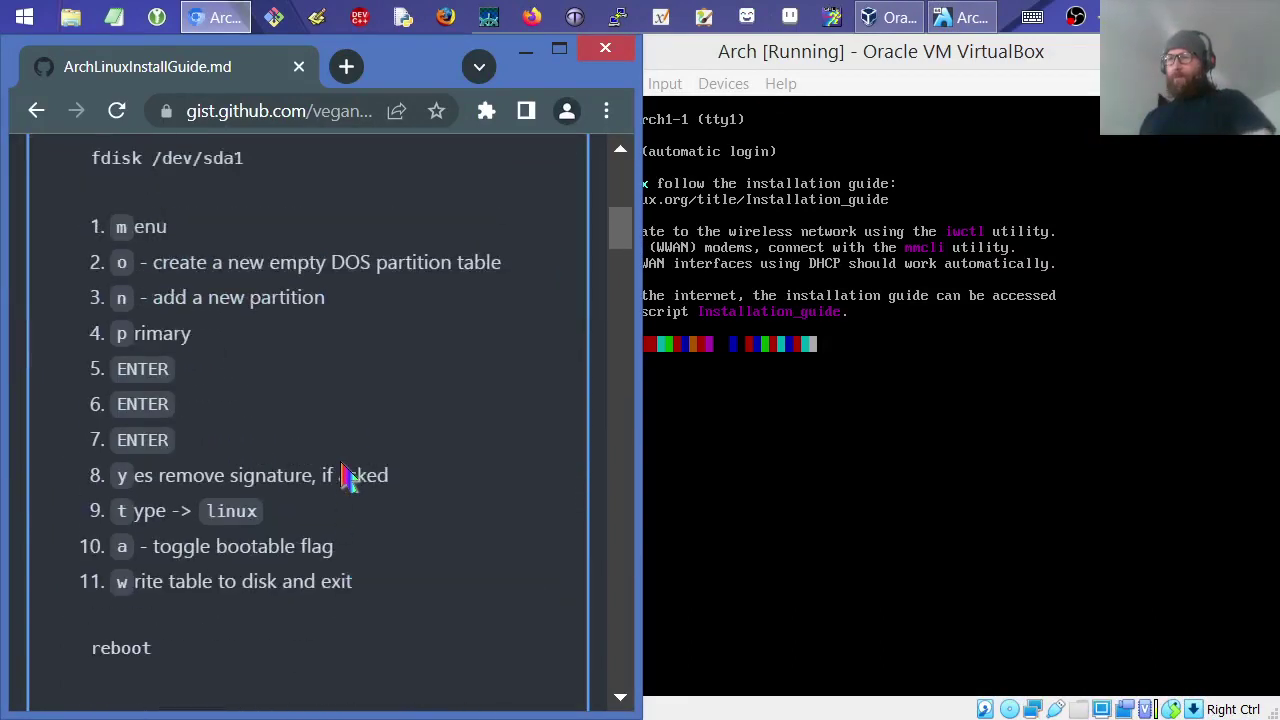
pyautogui.scroll(1, 345, 480)
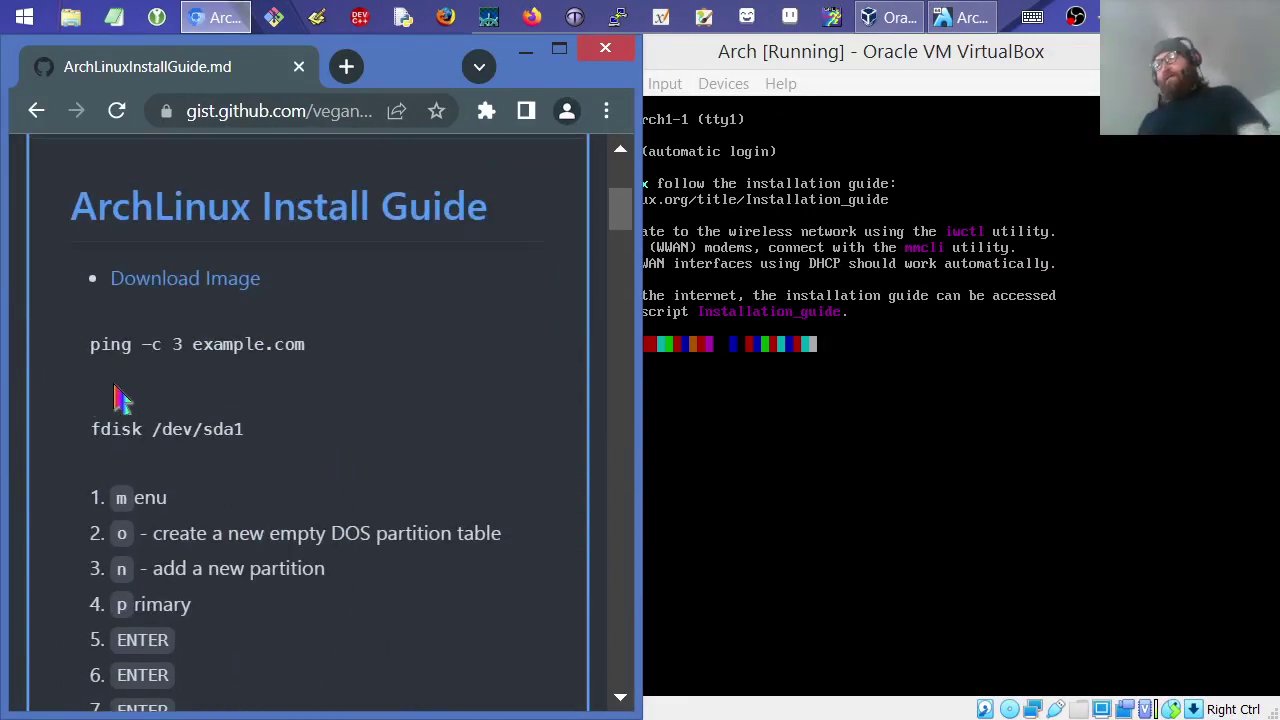
# - Check the Arch machine's internet connection by running the guide's command ping -c 3 example.com
pyautogui.moveTo(92, 350); pyautogui.dragTo(337, 366)
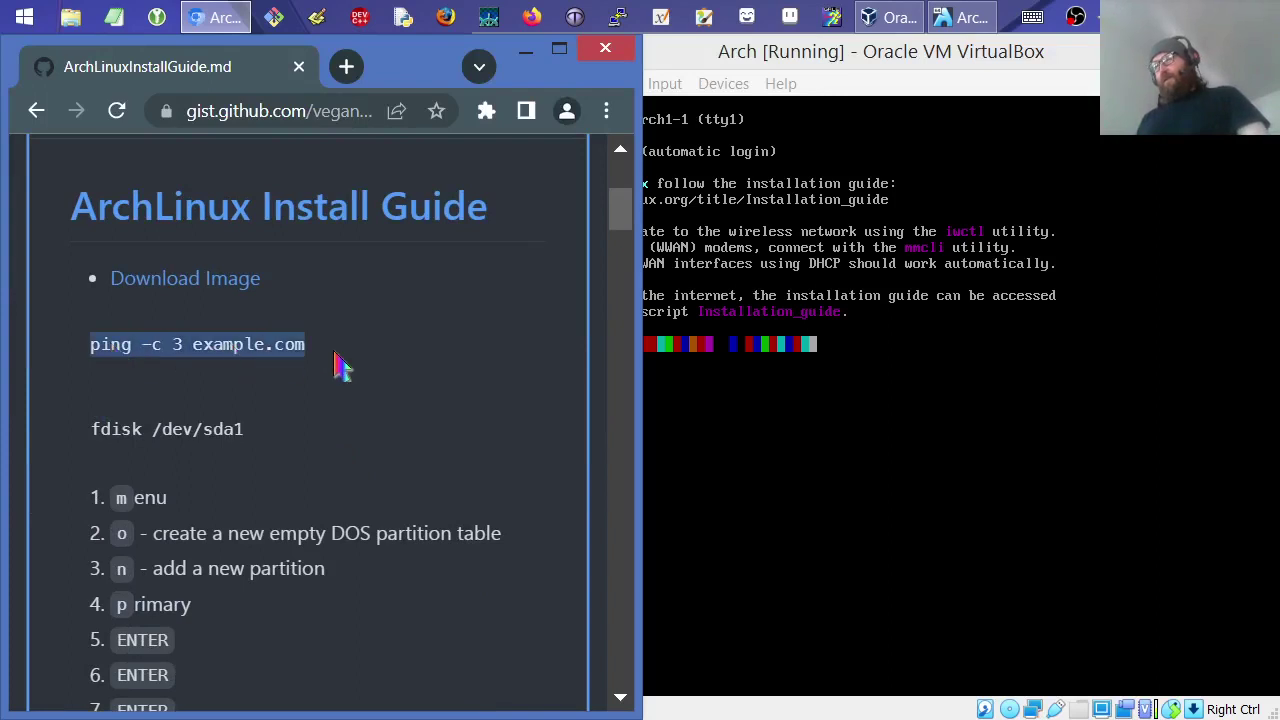
pyautogui.click(818, 60)
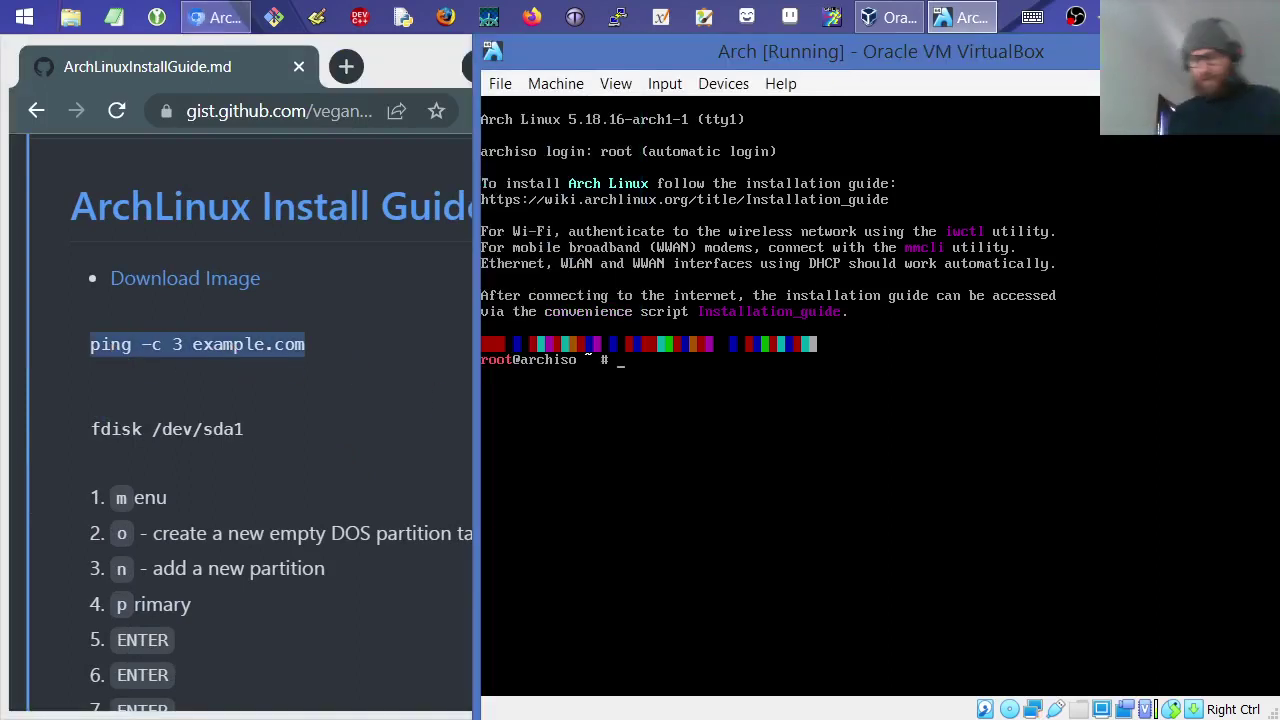
pyautogui.write('ping')
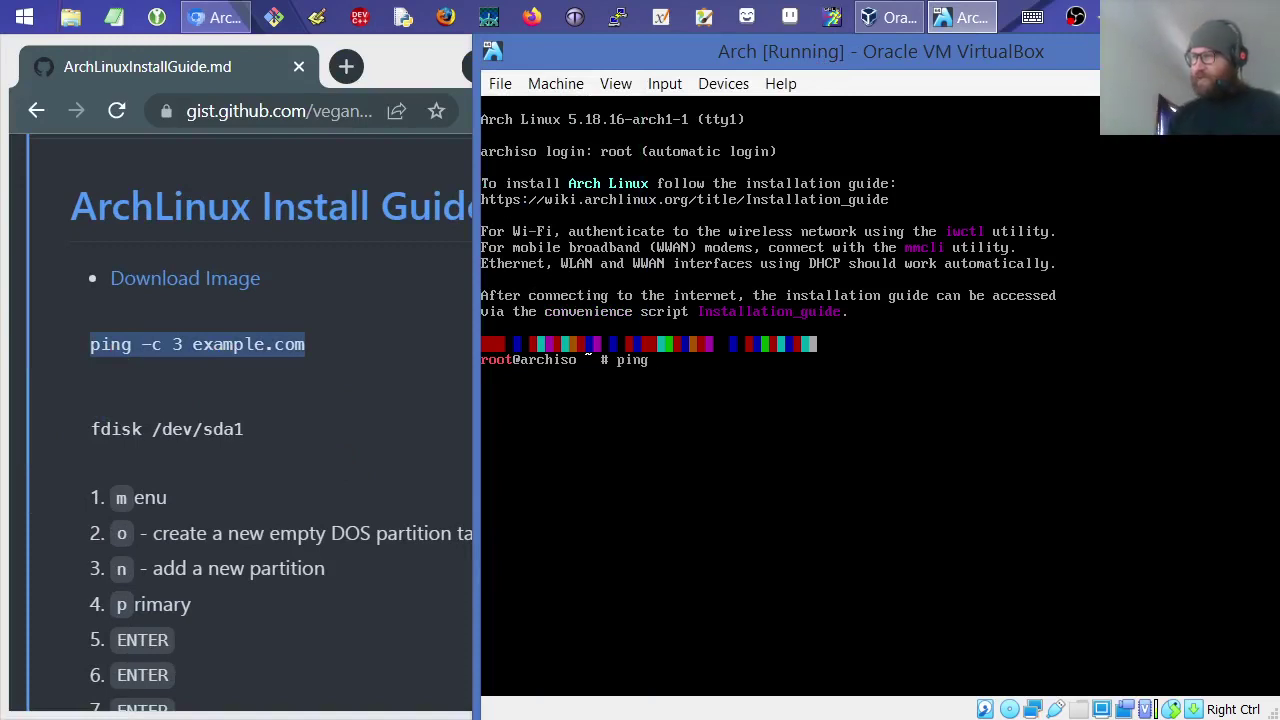
pyautogui.write(' -c 3 example.com')
pyautogui.press('Return')
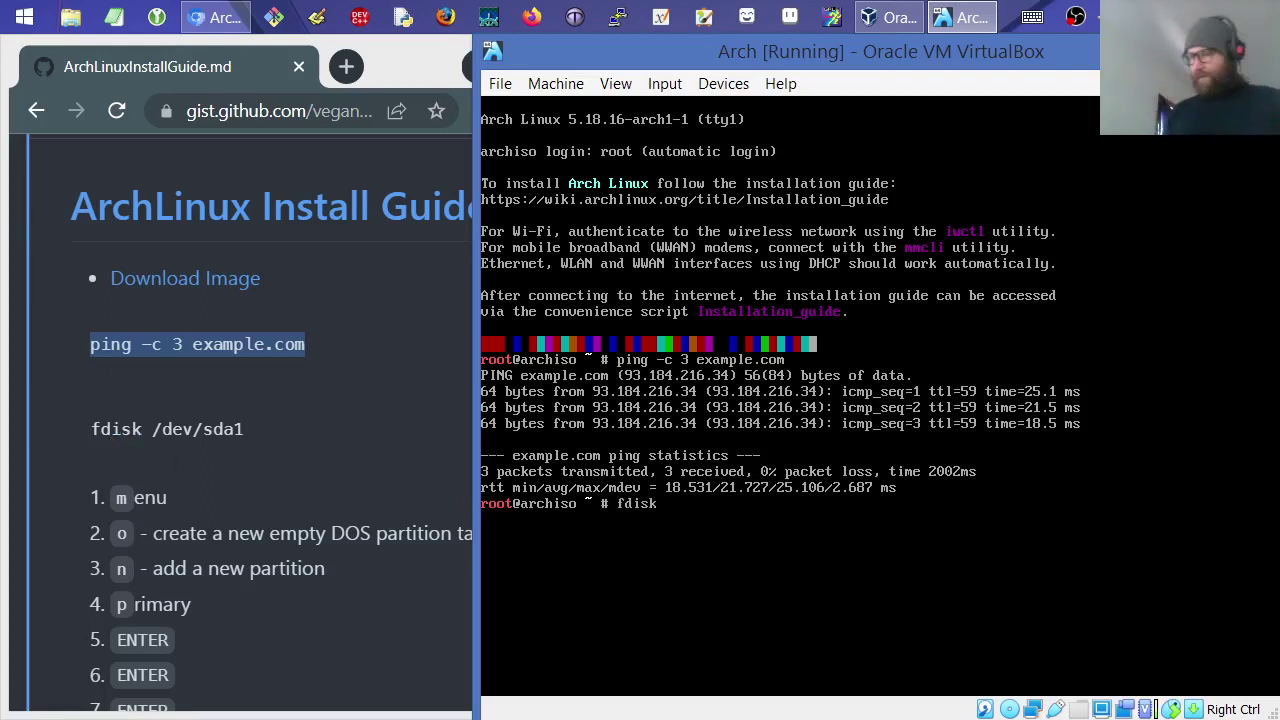
# - Try to start fdisk on /dev/sda1 in the Arch machine's console
pyautogui.write('dev/')
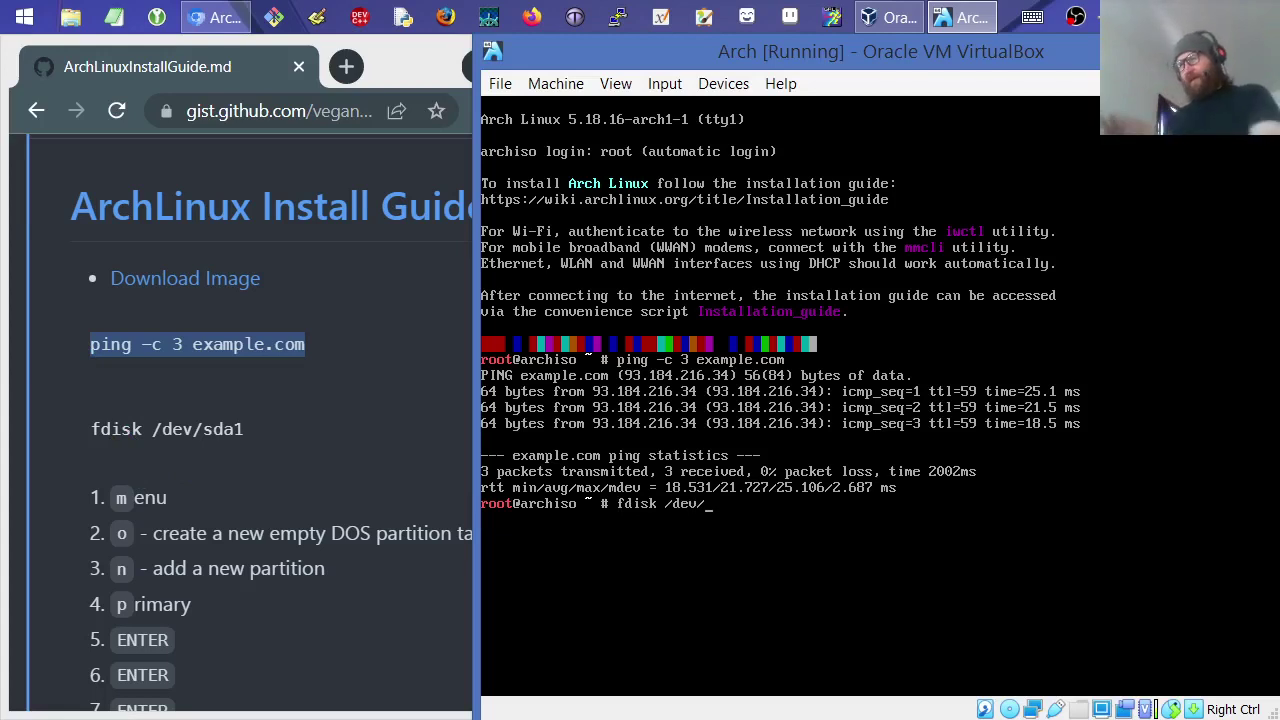
pyautogui.write('sda')
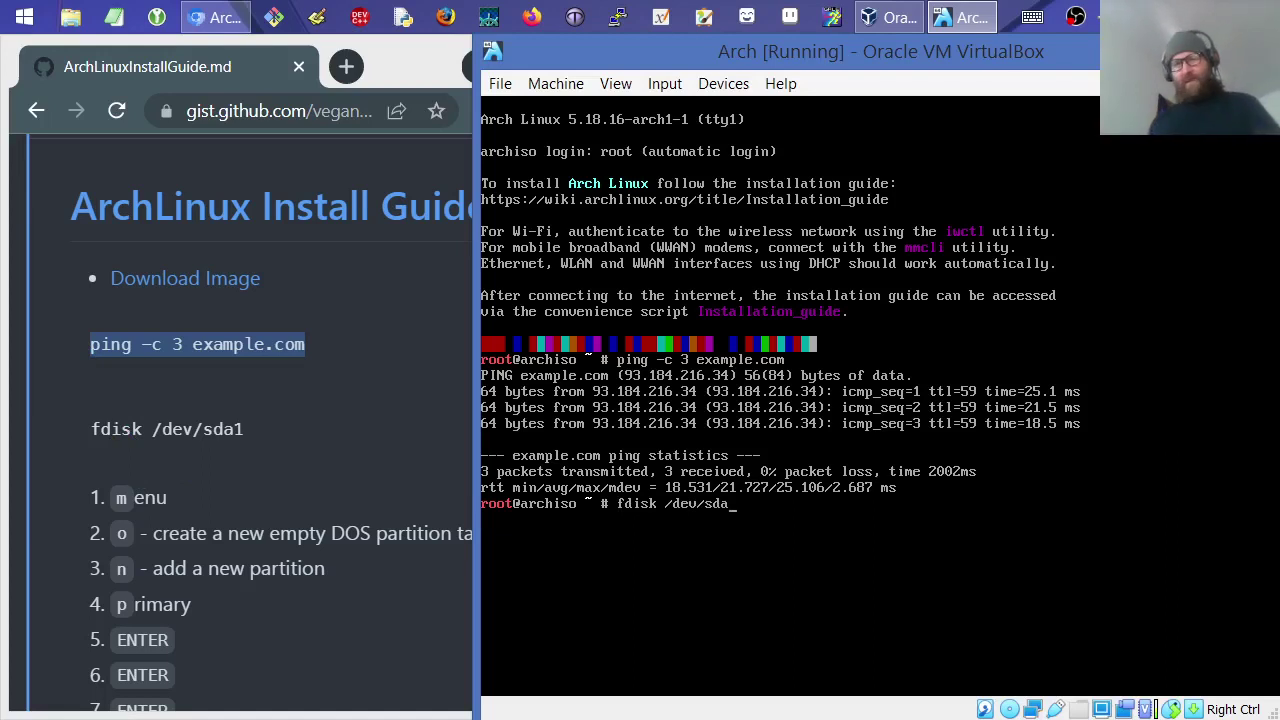
pyautogui.write('1')
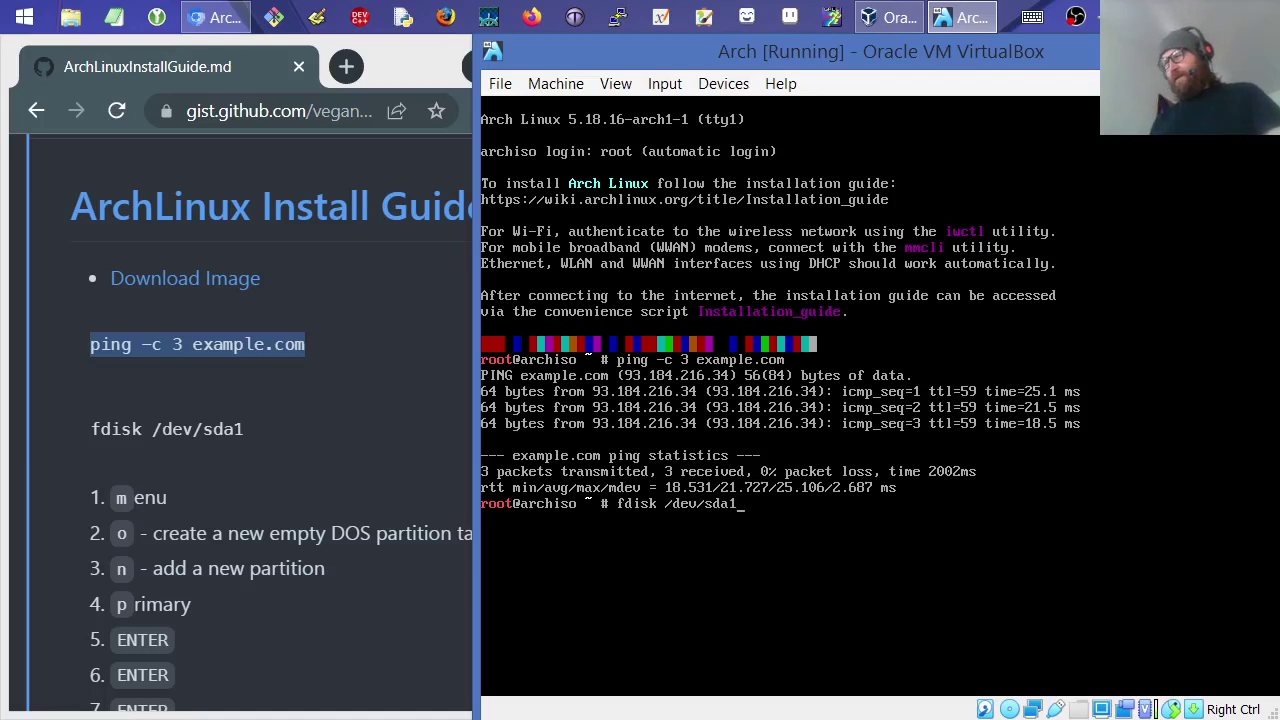
pyautogui.press('Return')
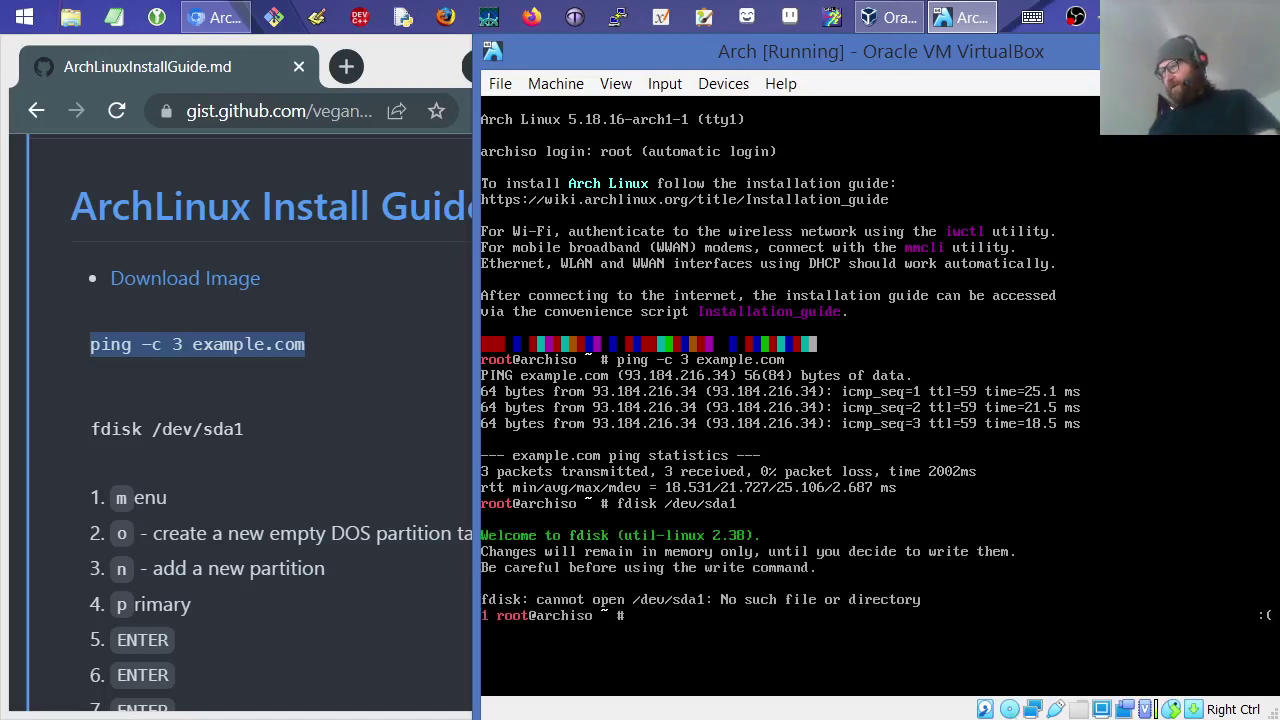
# - Rerun the fdisk command with /dev/sda as the device
pyautogui.press('Up')
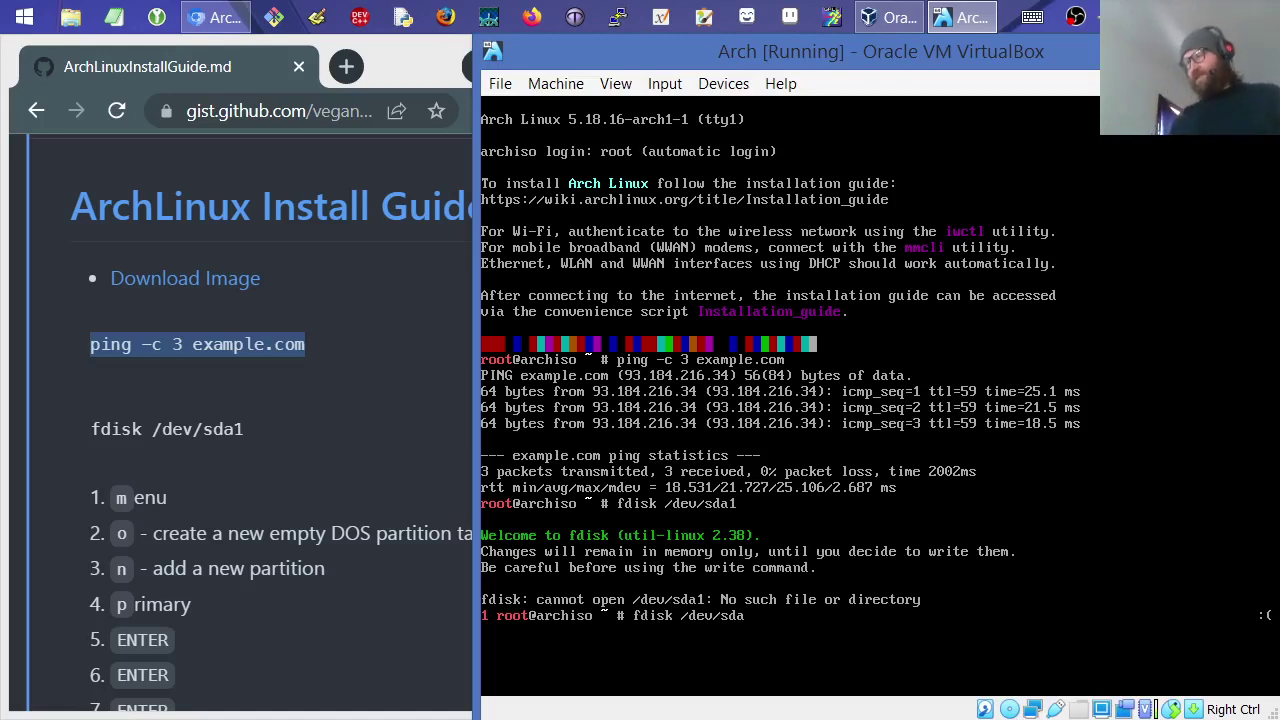
pyautogui.press('Return')
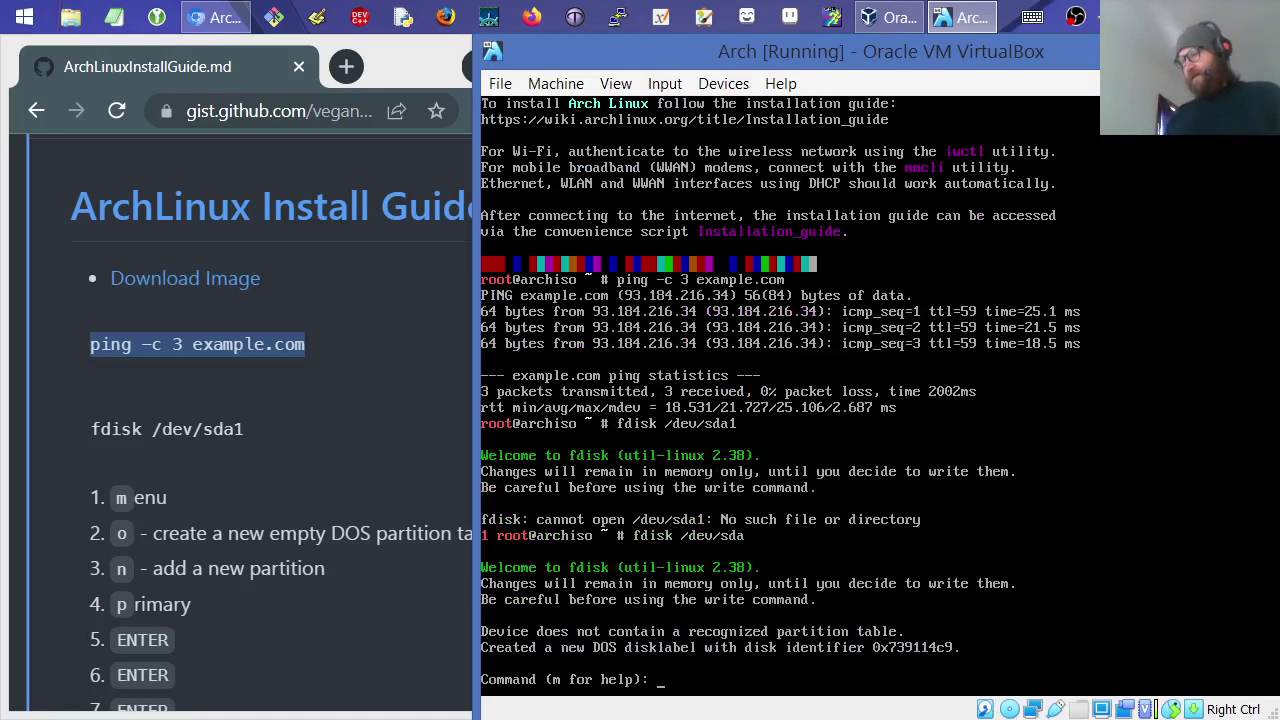
# - Edit the ArchLinuxInstallGuide.md gist so that its partitioning command reads fdisk /dev/sda, and save the updated gist
pyautogui.click(365, 420)
pyautogui.scroll(4, 350, 450)
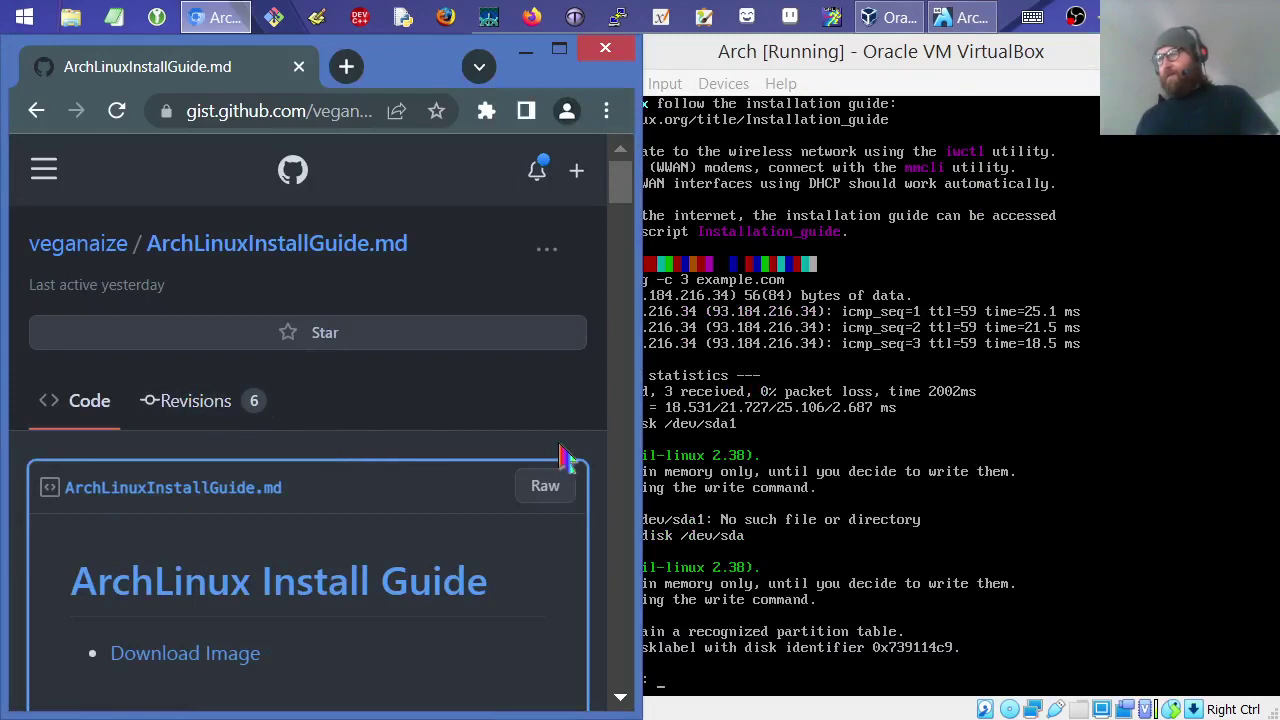
pyautogui.click(546, 249)
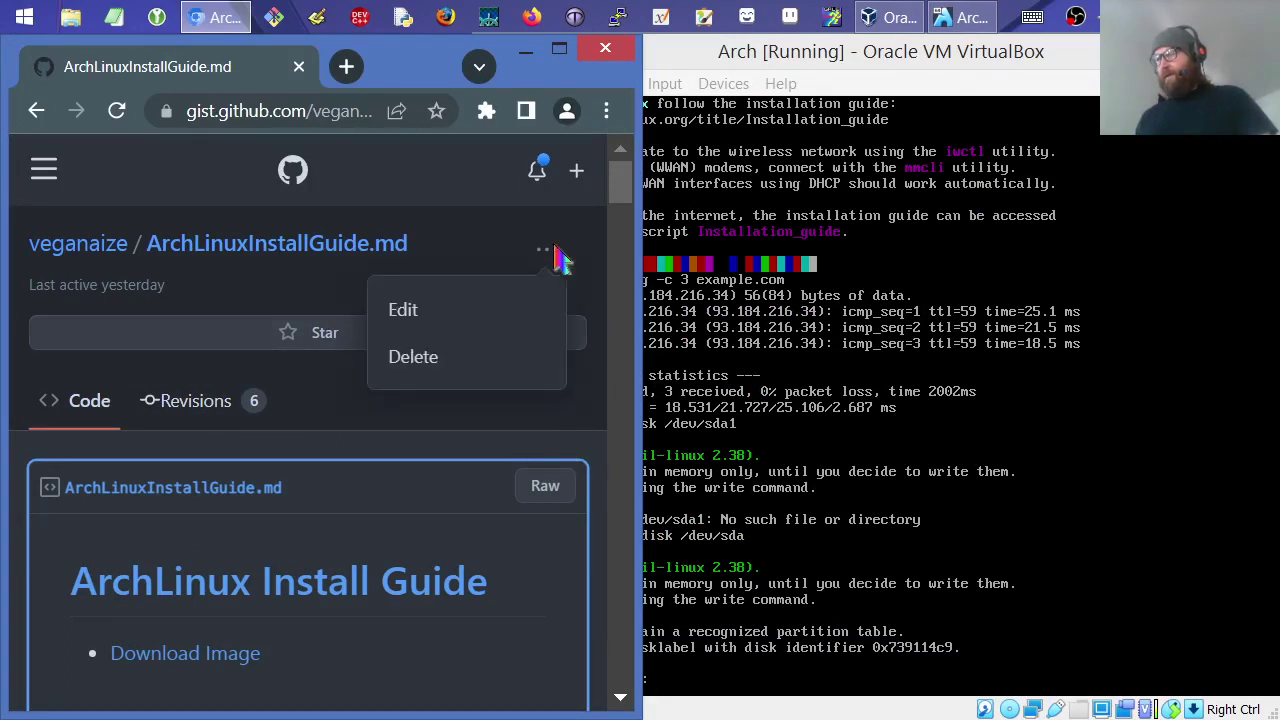
pyautogui.click(425, 322)
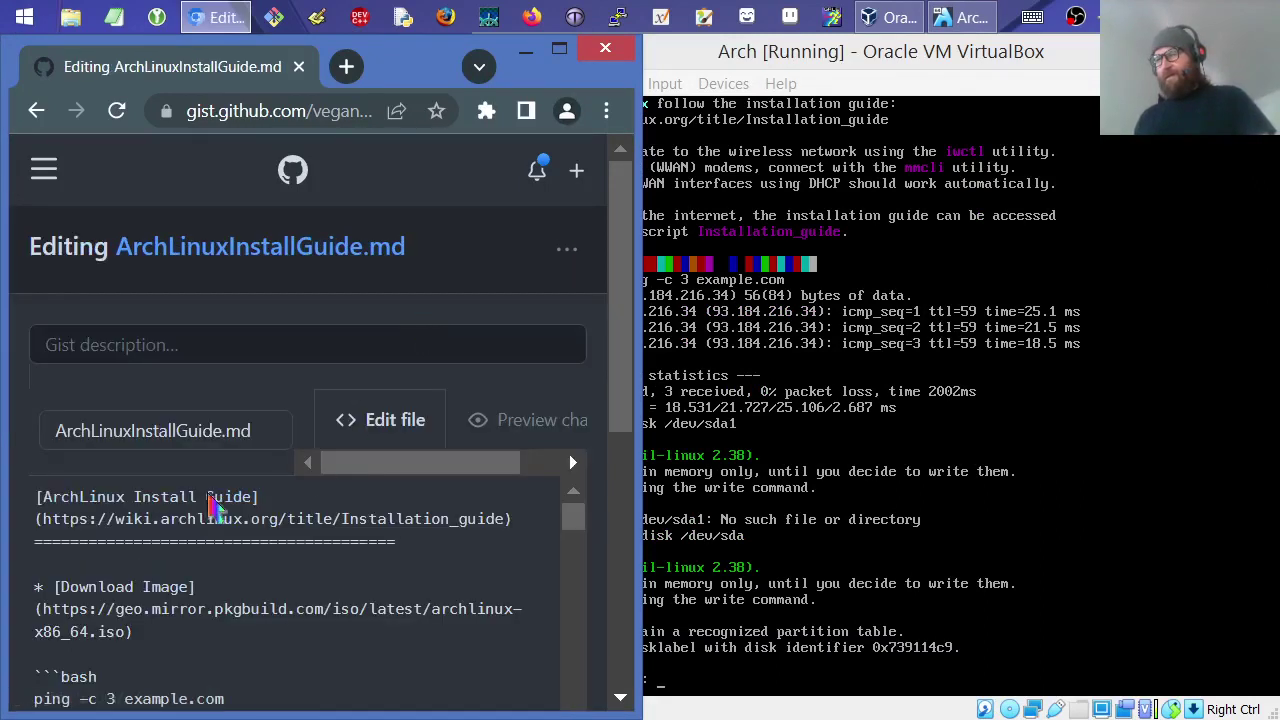
pyautogui.scroll(-2, 211, 580)
pyautogui.scroll(3, 237, 591)
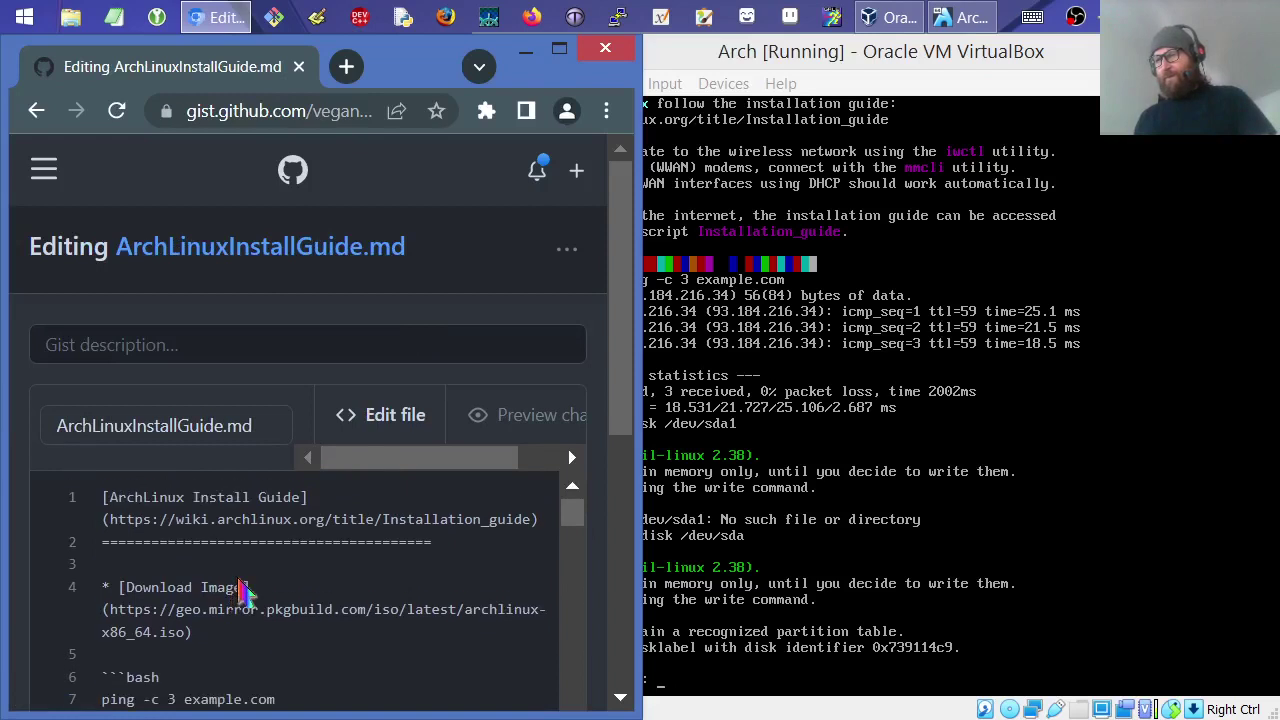
pyautogui.scroll(-2, 243, 591)
pyautogui.click(250, 545)
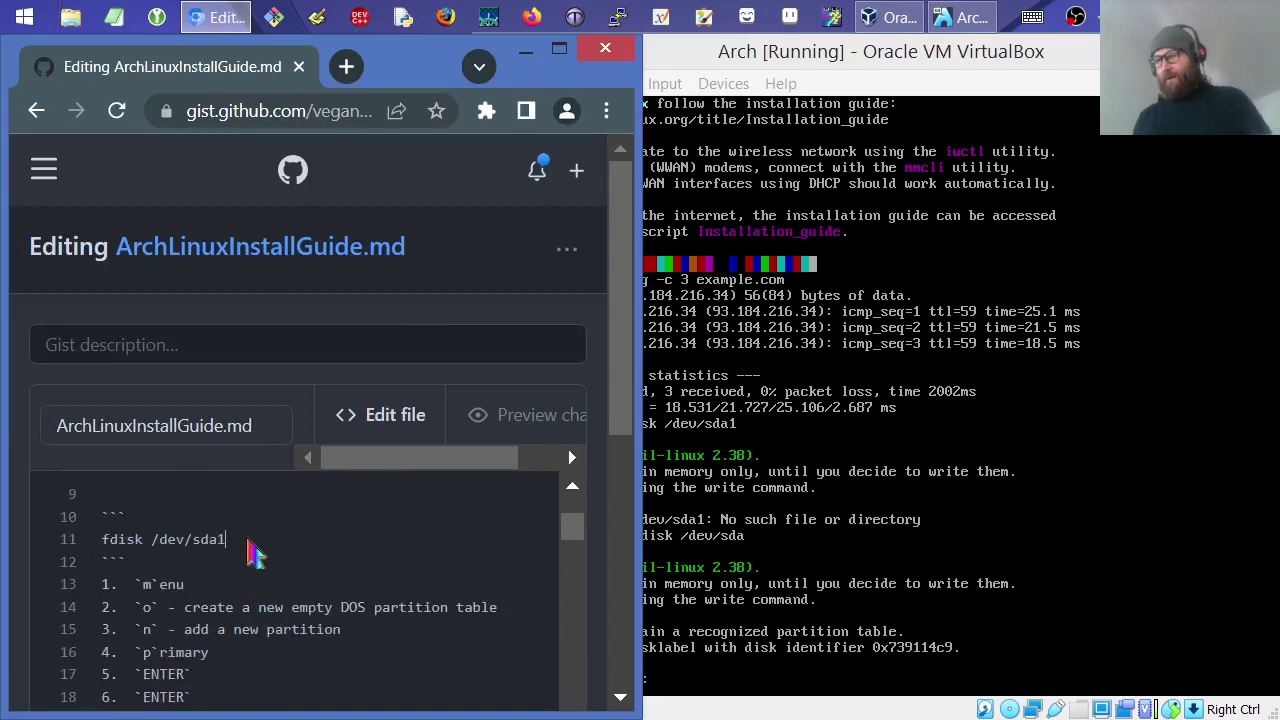
pyautogui.press('BackSpace')
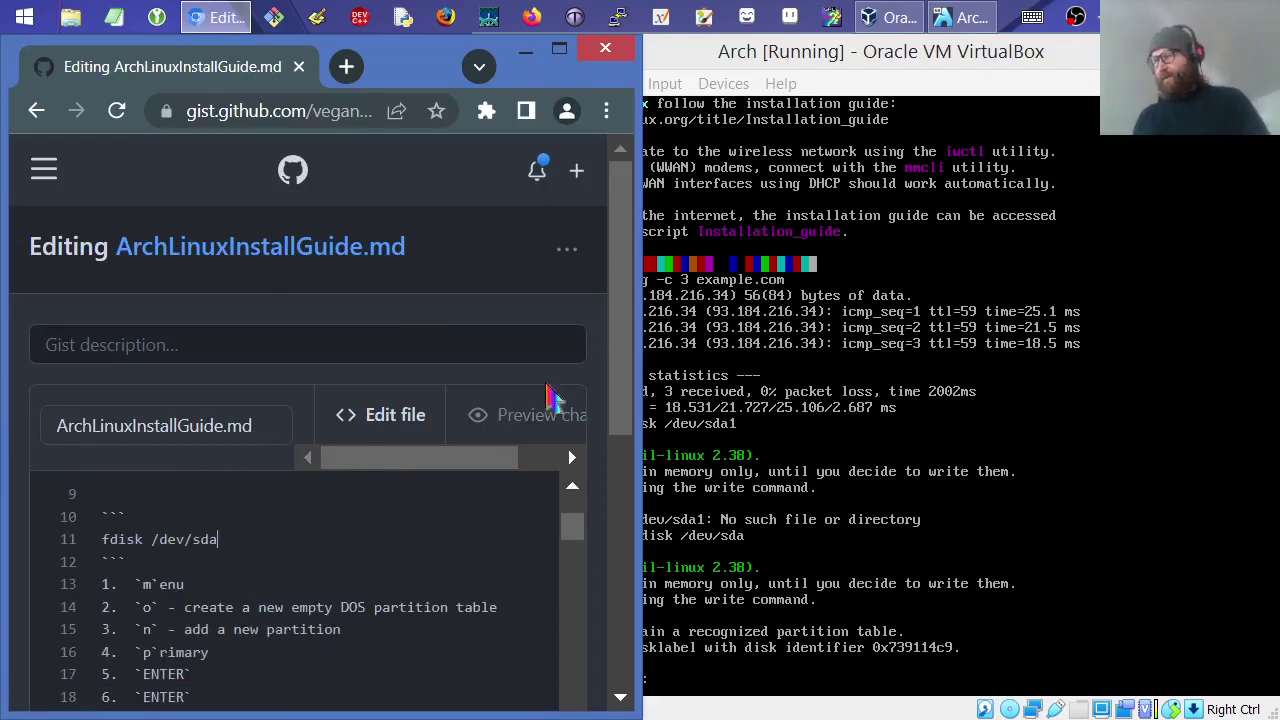
pyautogui.scroll(-5, 612, 425)
pyautogui.click(530, 432)
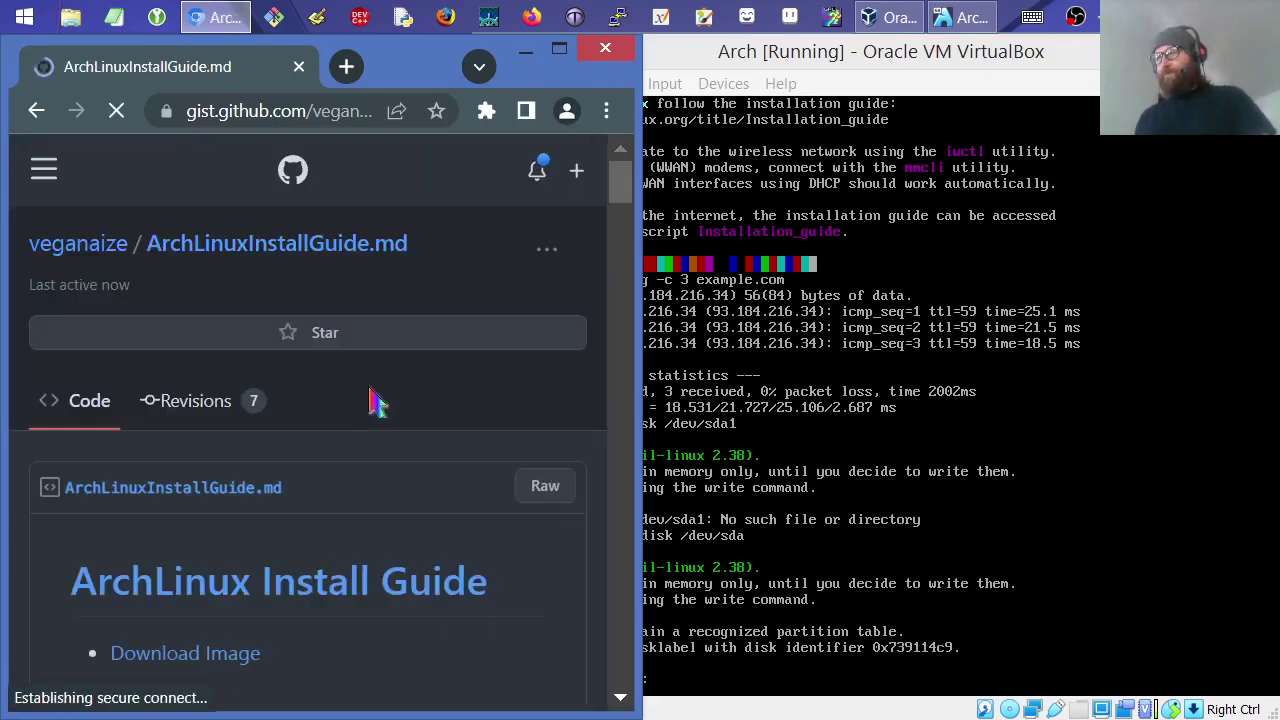
# - Following the guide's partitioning list, print fdisk's command menu with m and create a new empty DOS partition table with o
pyautogui.scroll(-4, 380, 403)
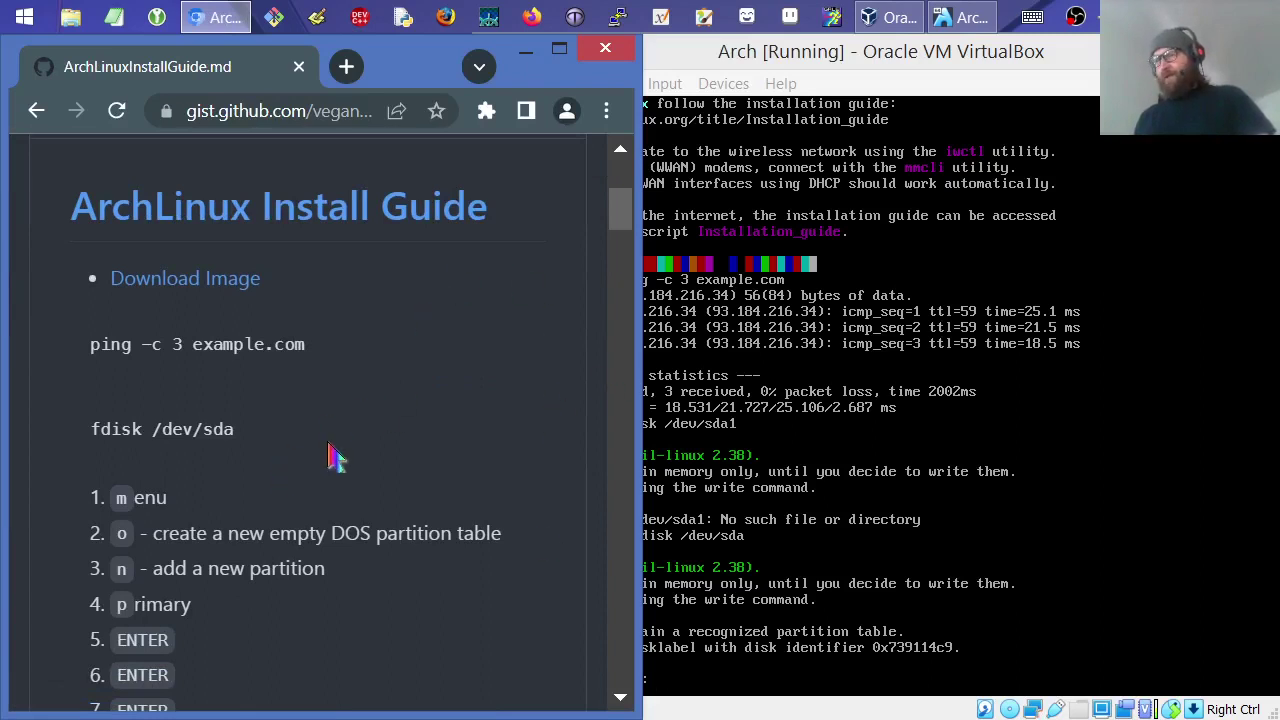
pyautogui.scroll(-1, 345, 425)
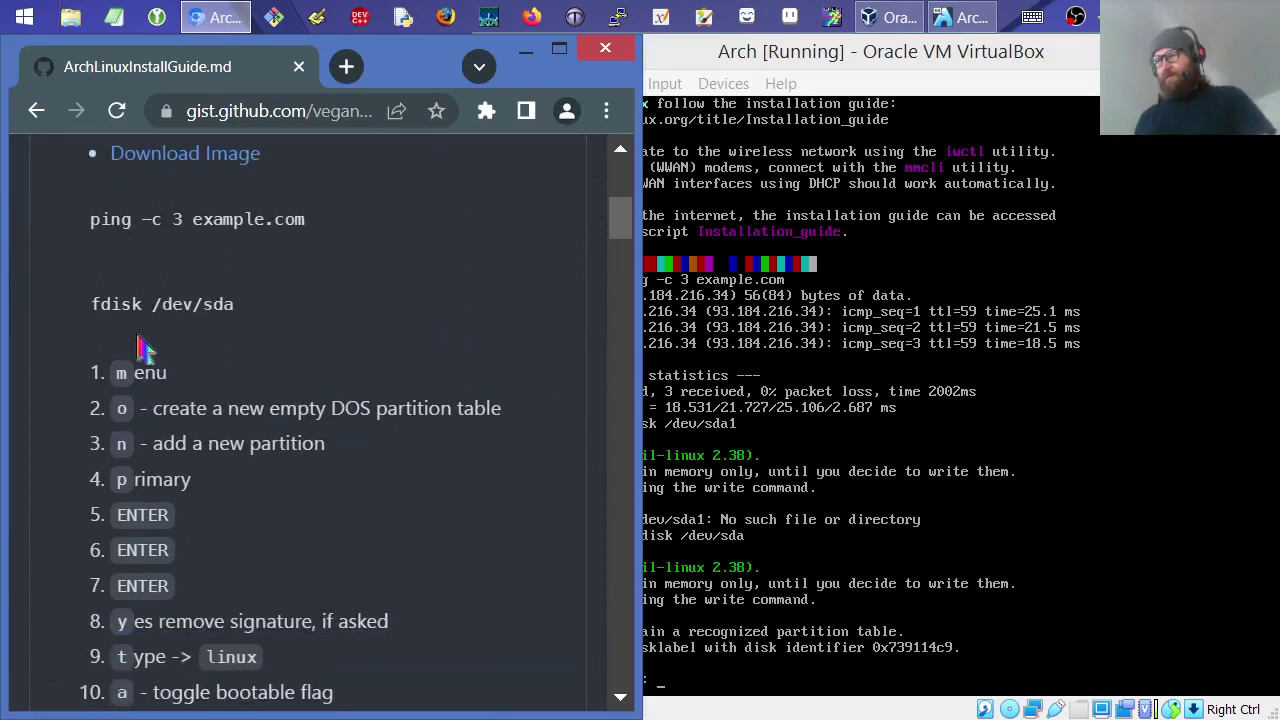
pyautogui.scroll(-1, 286, 482)
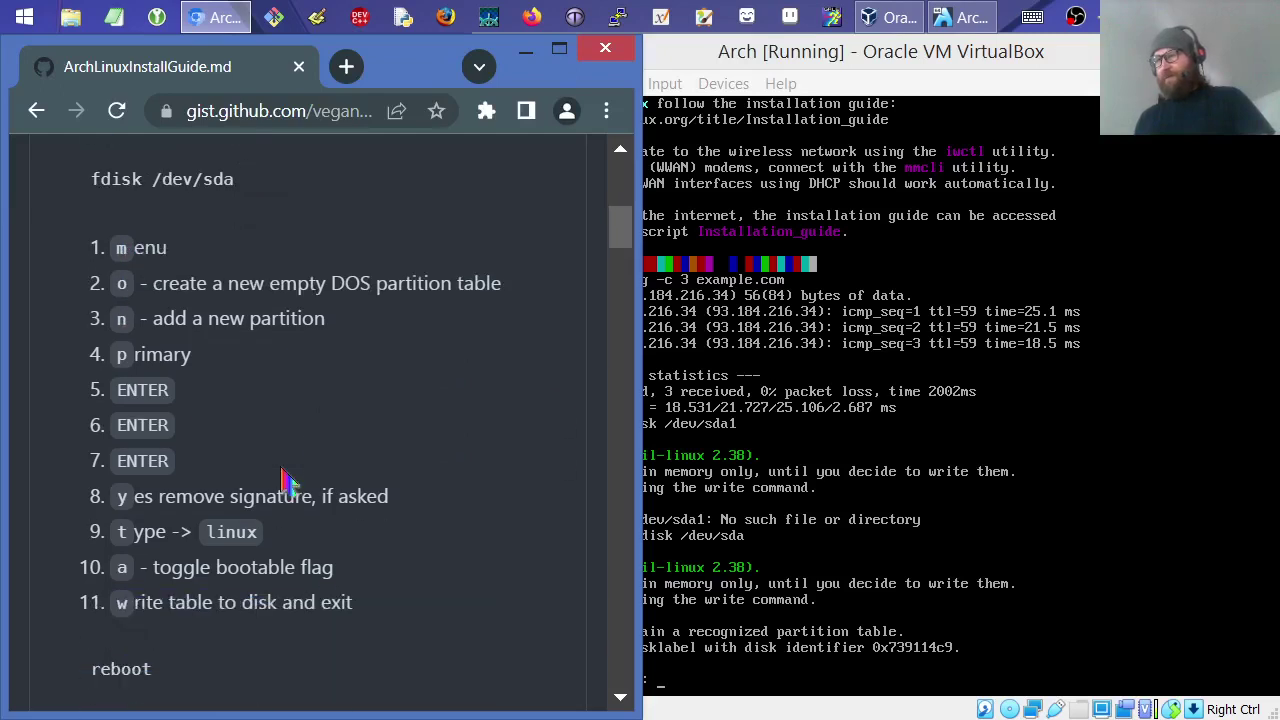
pyautogui.click(852, 62)
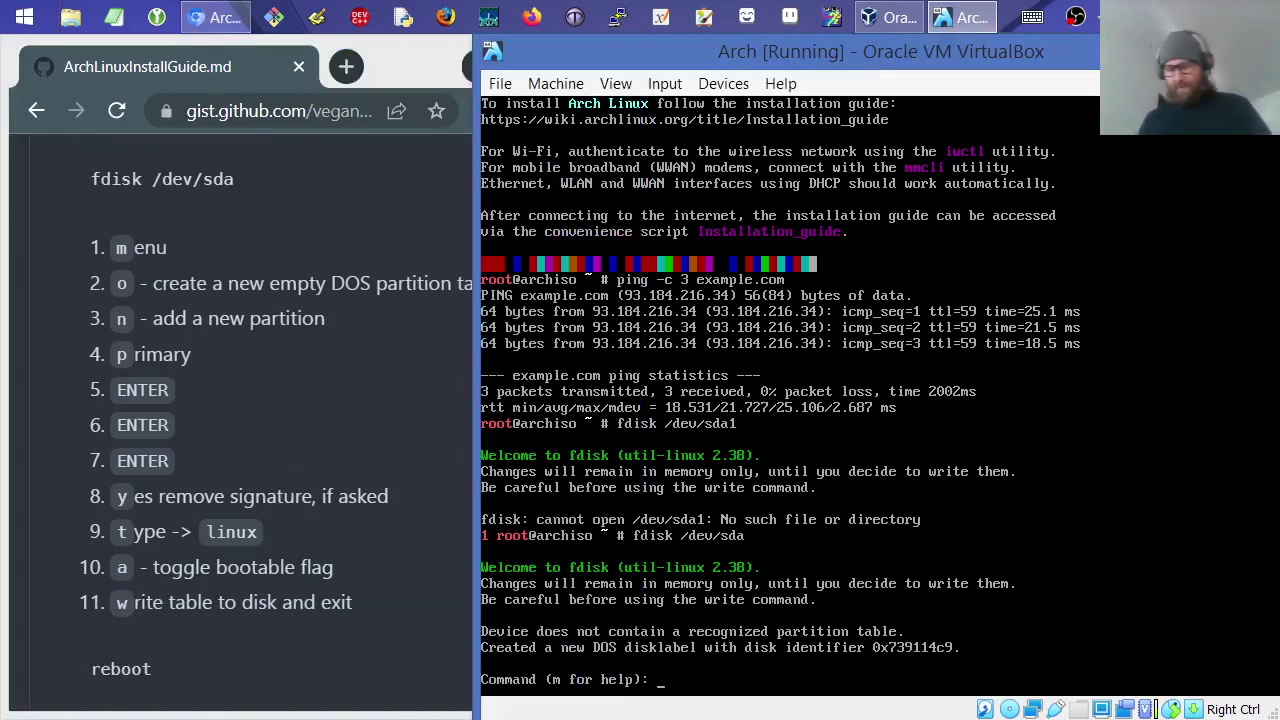
pyautogui.write('m')
pyautogui.press('Return')
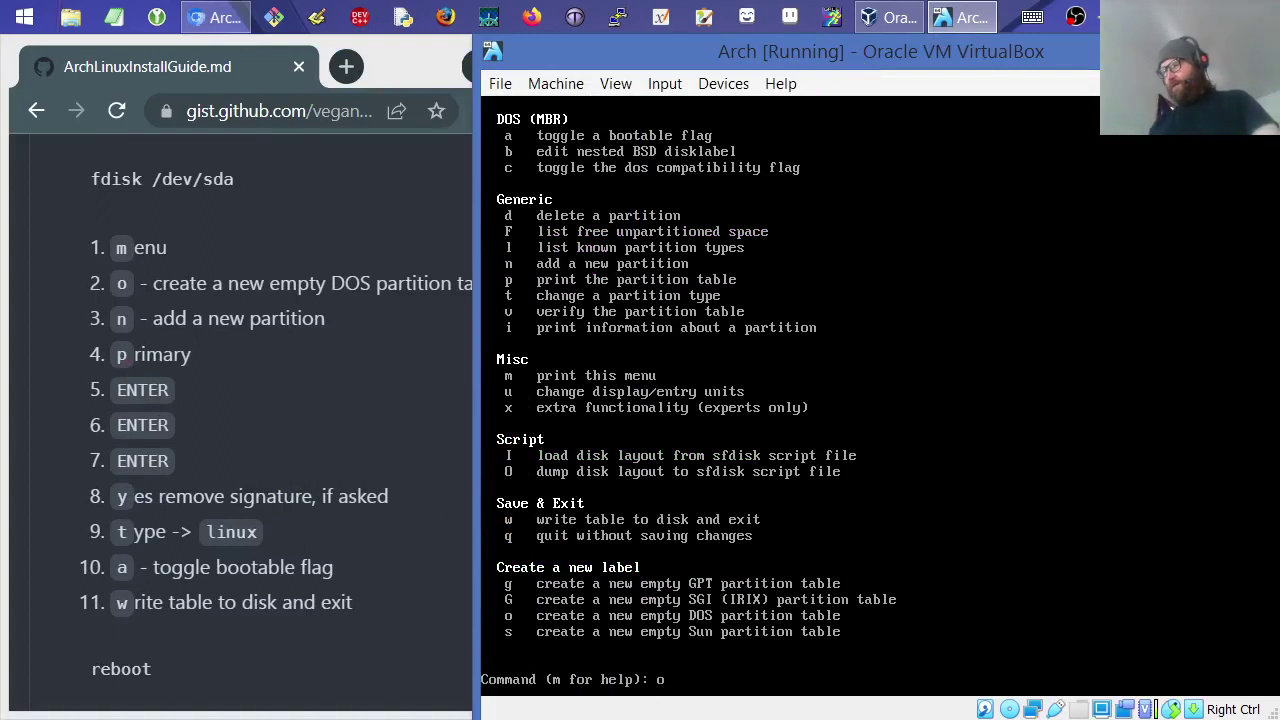
pyautogui.press('Return')
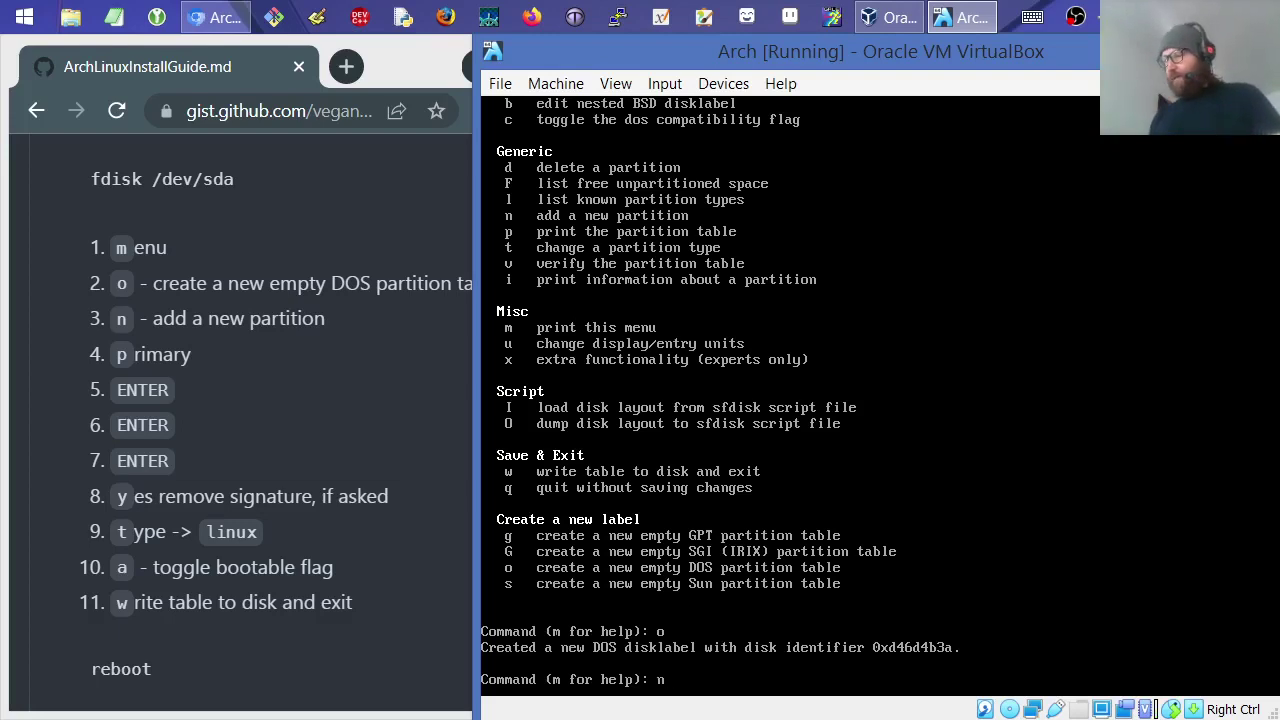
# - Add a new primary partition in fdisk, accepting the default partition number, first sector and last sector
pyautogui.press('Return')
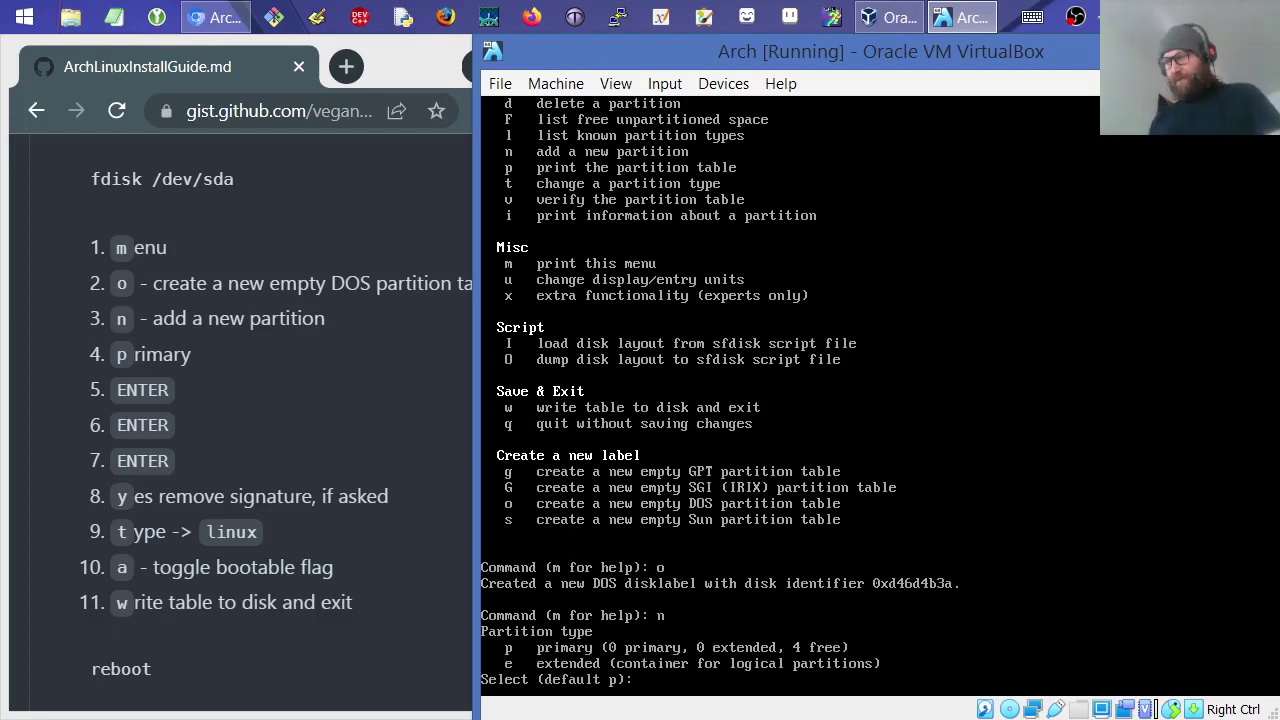
pyautogui.write('p')
pyautogui.press('Return')
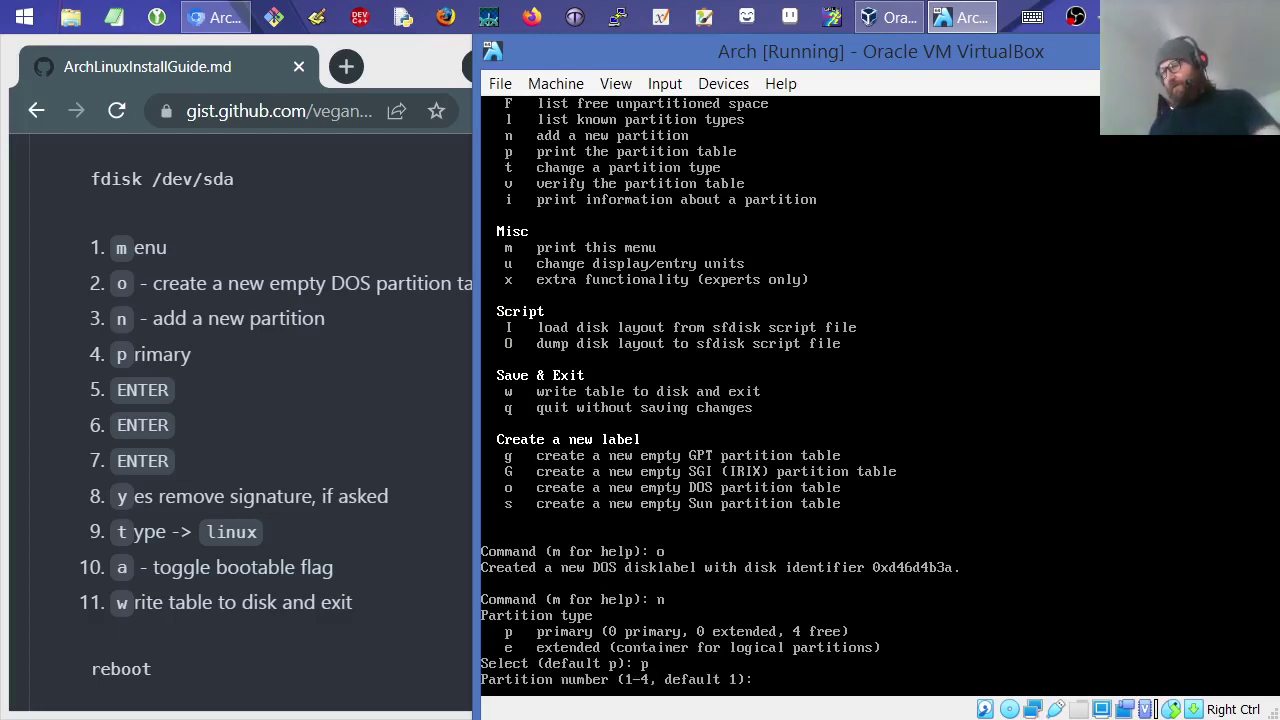
pyautogui.press('Return')
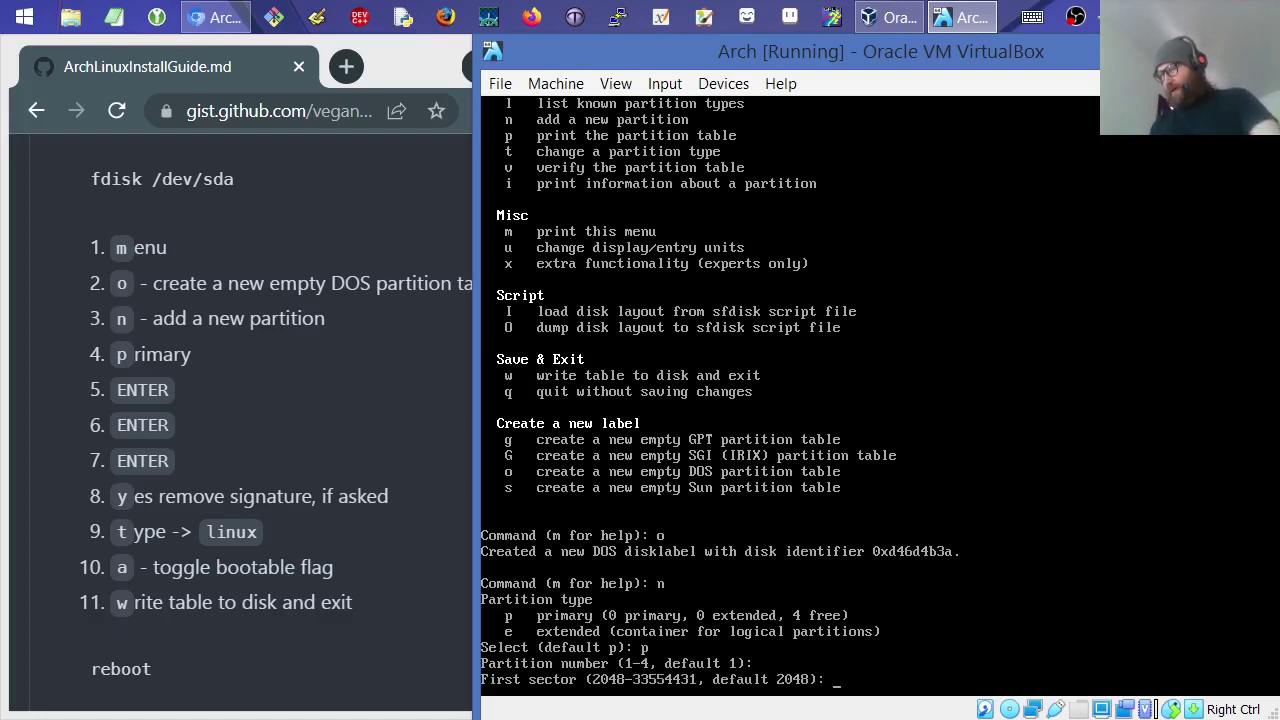
pyautogui.press('Return')
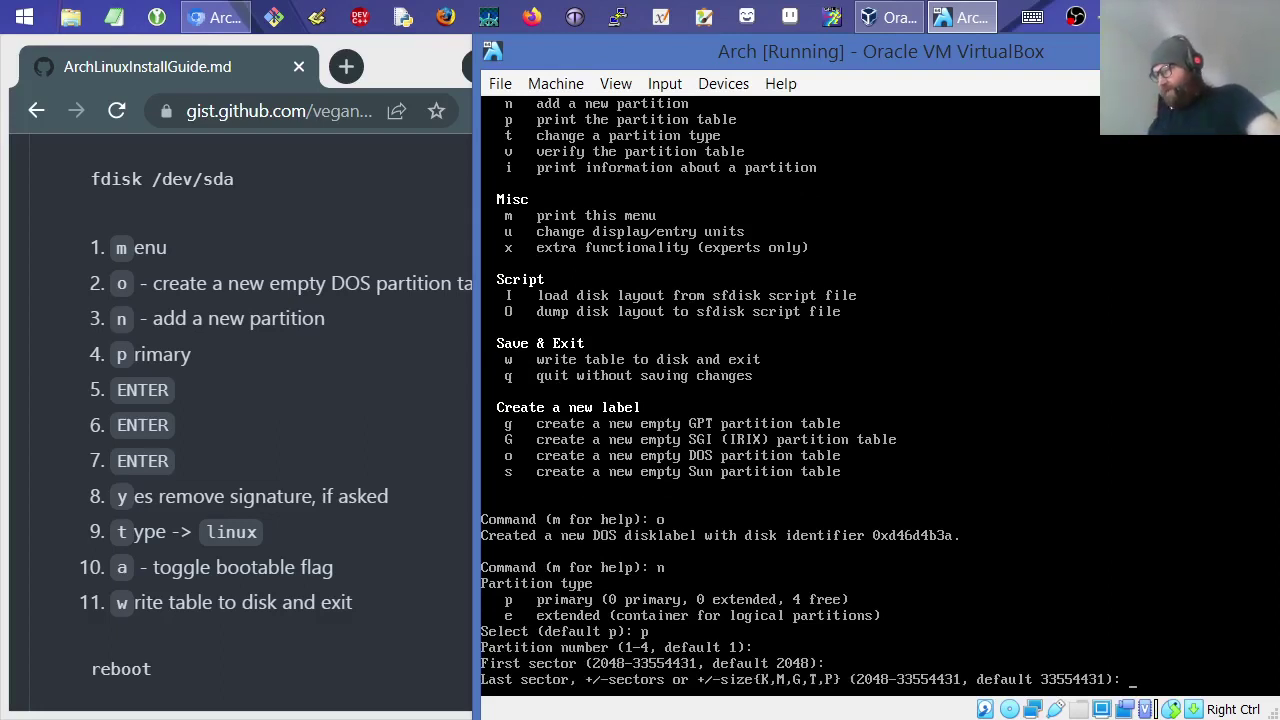
pyautogui.press('Return')
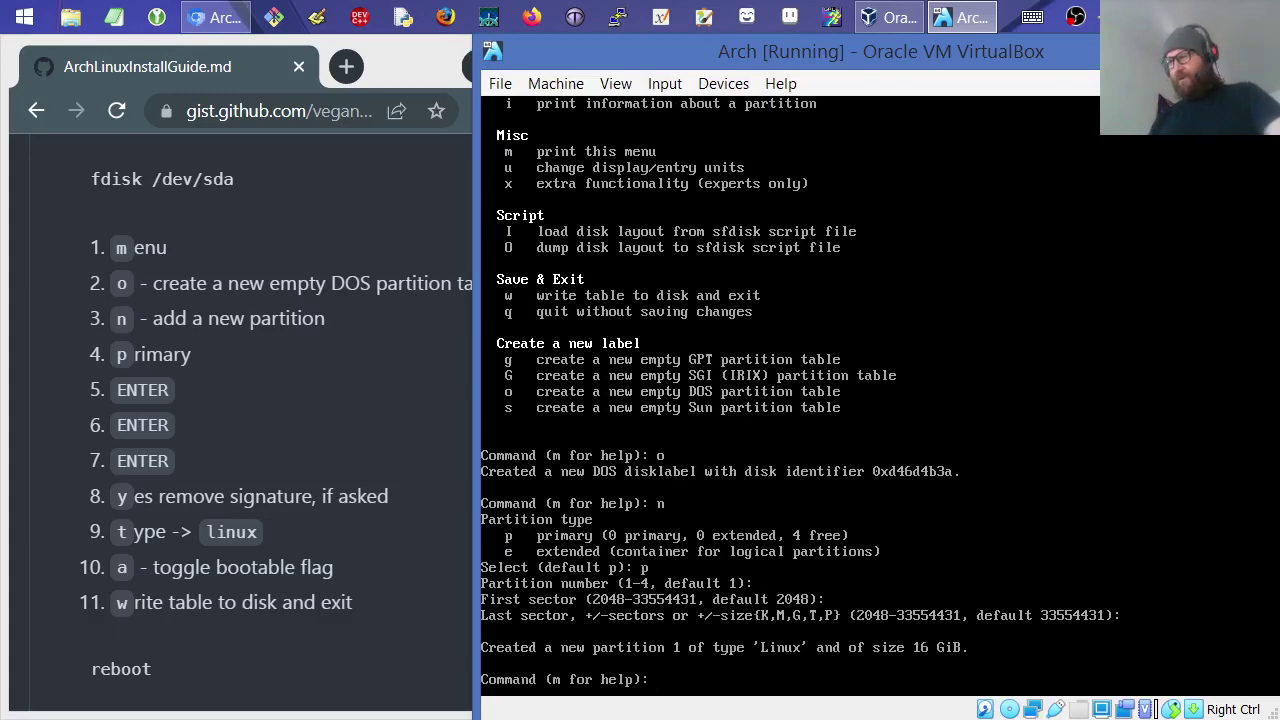
# - Try to answer y at the fdisk prompt for the guide's remove-signature item
pyautogui.press('Return')
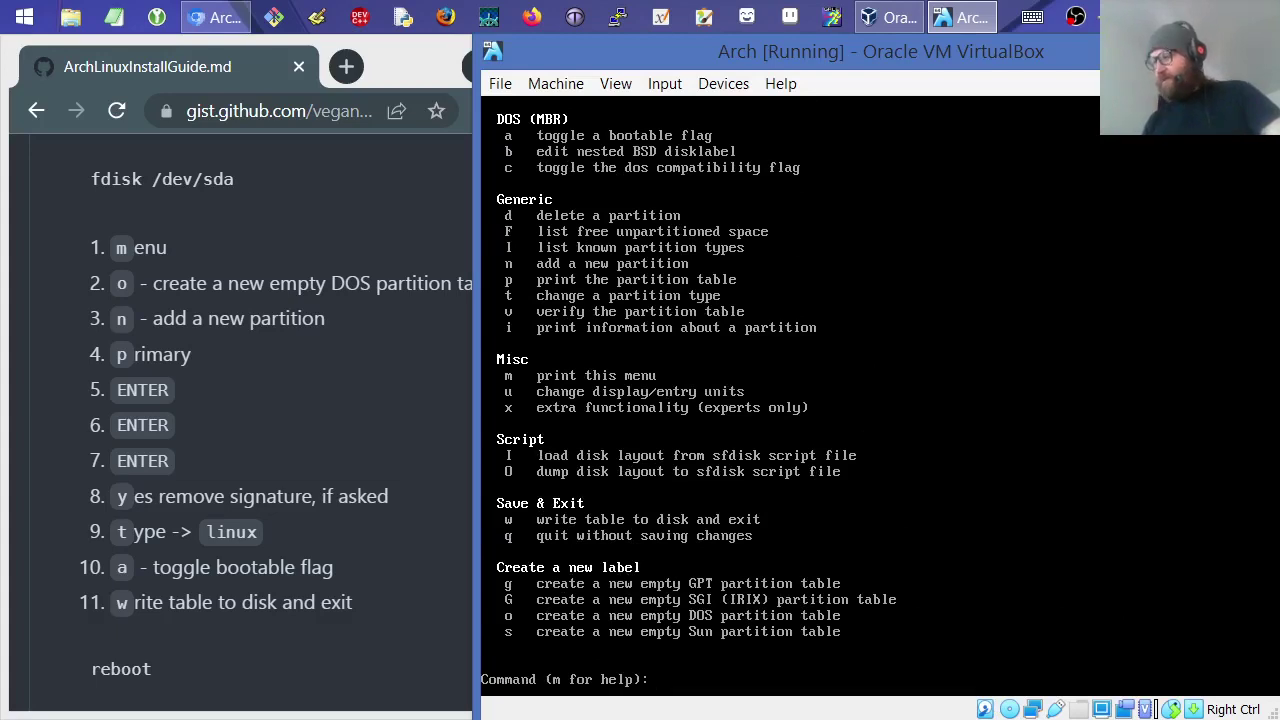
pyautogui.write('y')
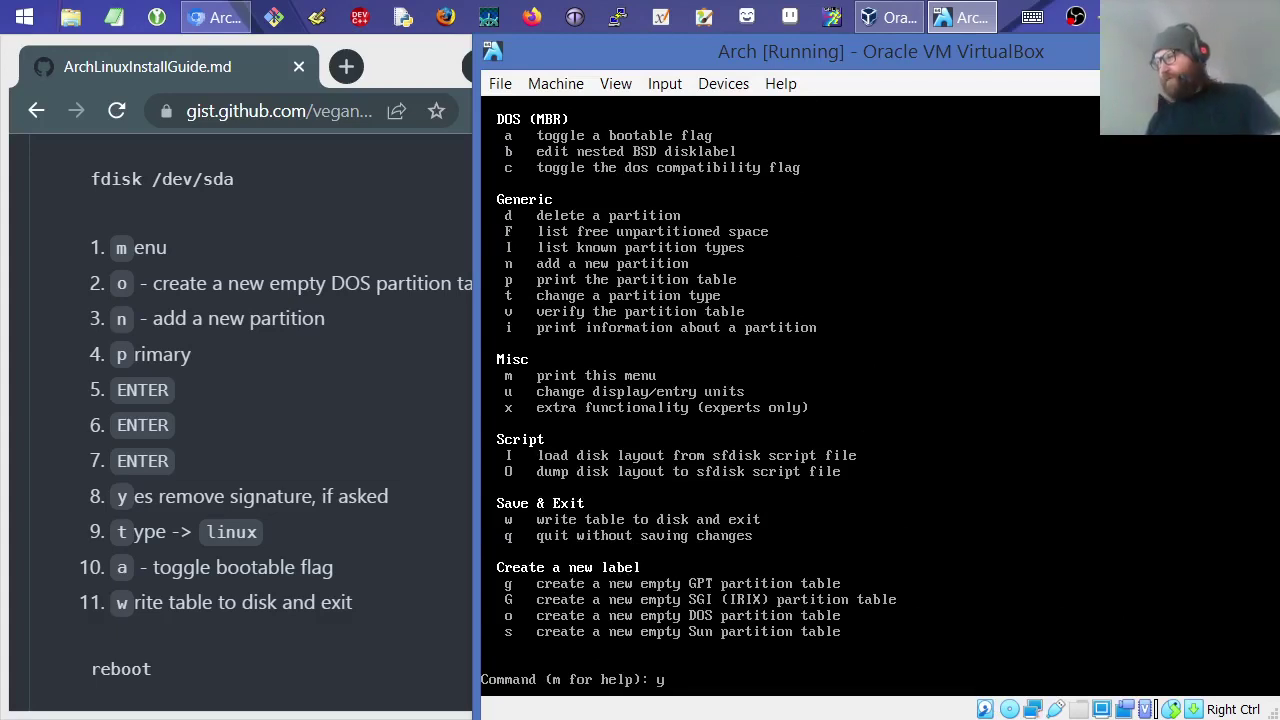
pyautogui.press('Return')
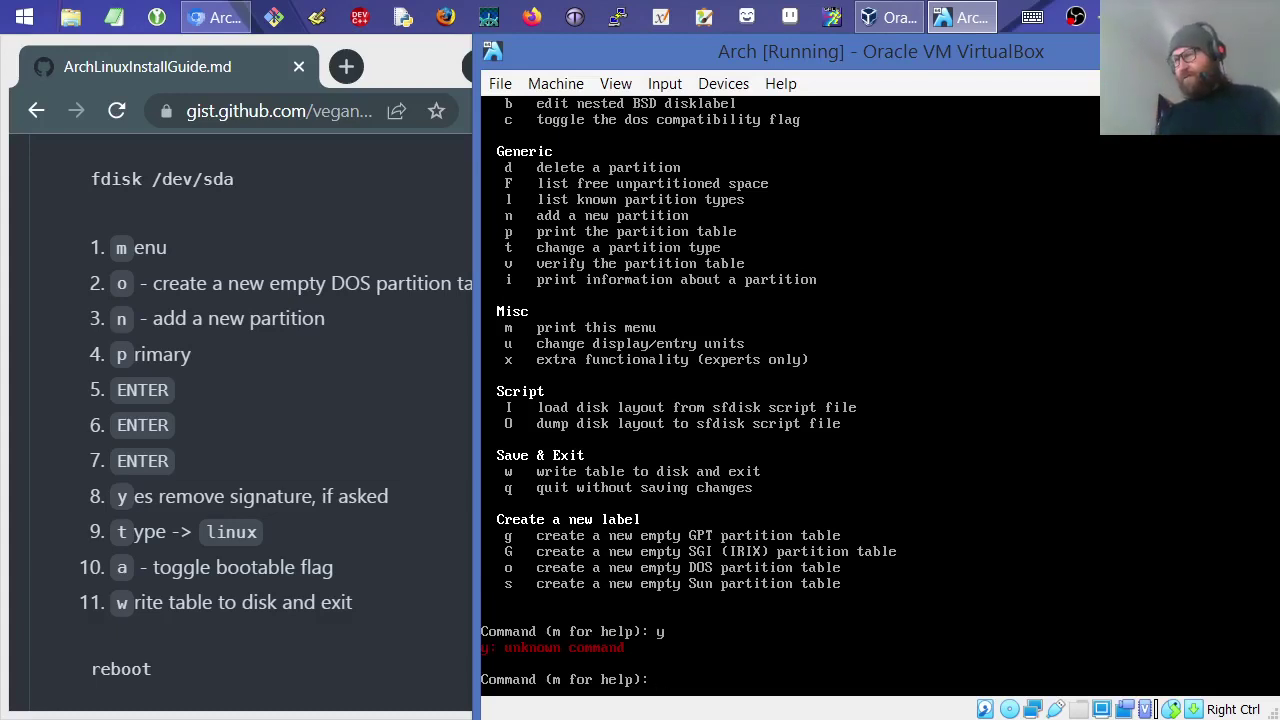
# - Set the new partition's type to linux with fdisk's t command
pyautogui.write('t')
pyautogui.press('Return')
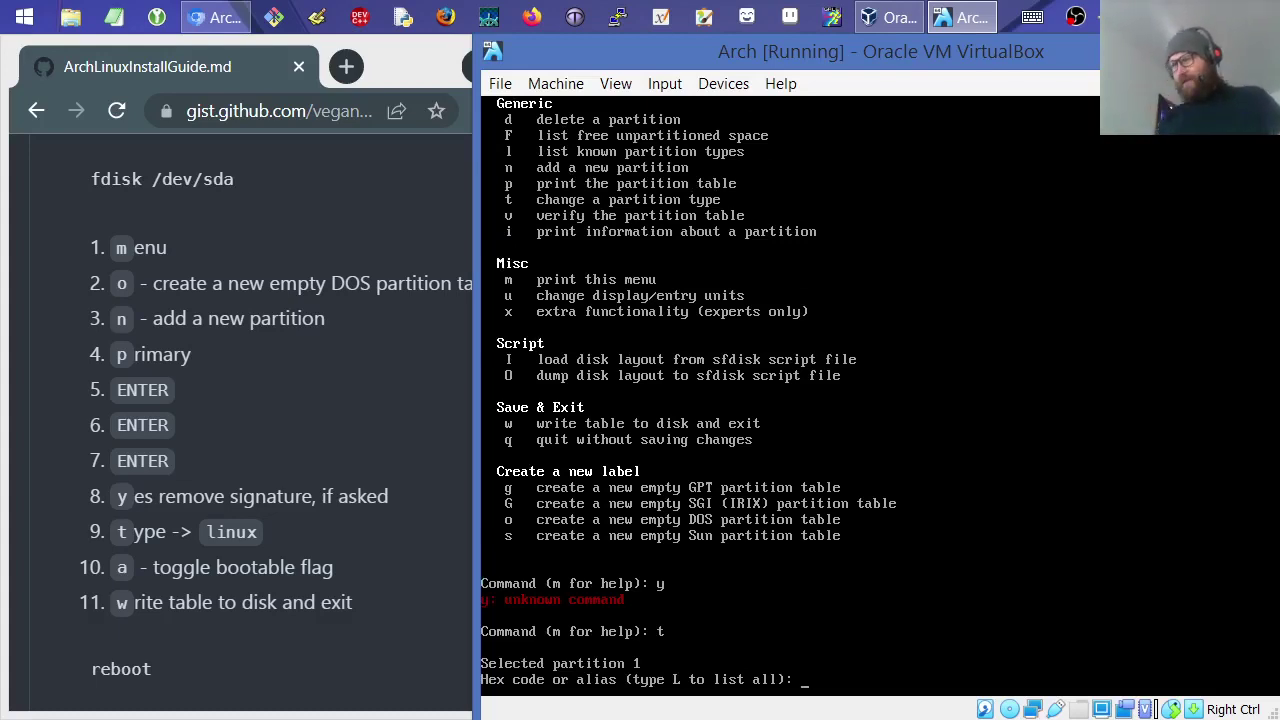
pyautogui.write('linux')
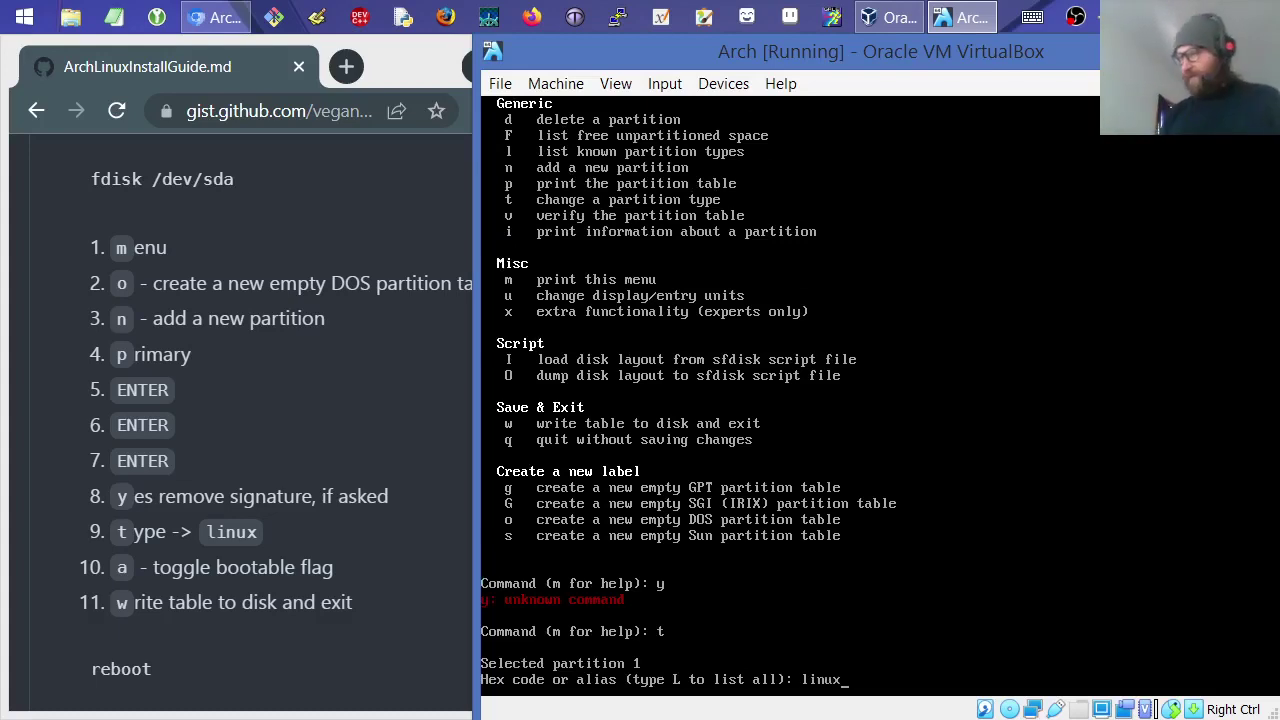
pyautogui.press('Return')
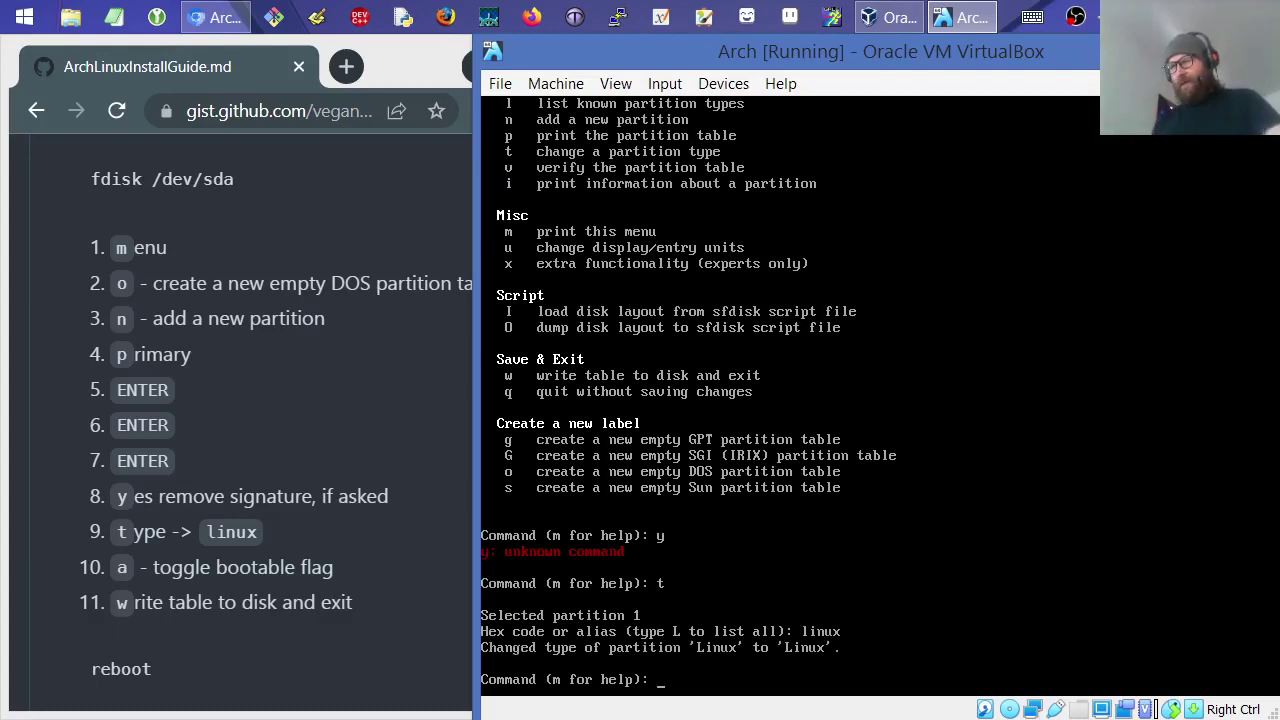
# - Toggle the partition's bootable flag with a, and write the table to disk with w to exit fdisk
pyautogui.write('a')
pyautogui.press('Return')
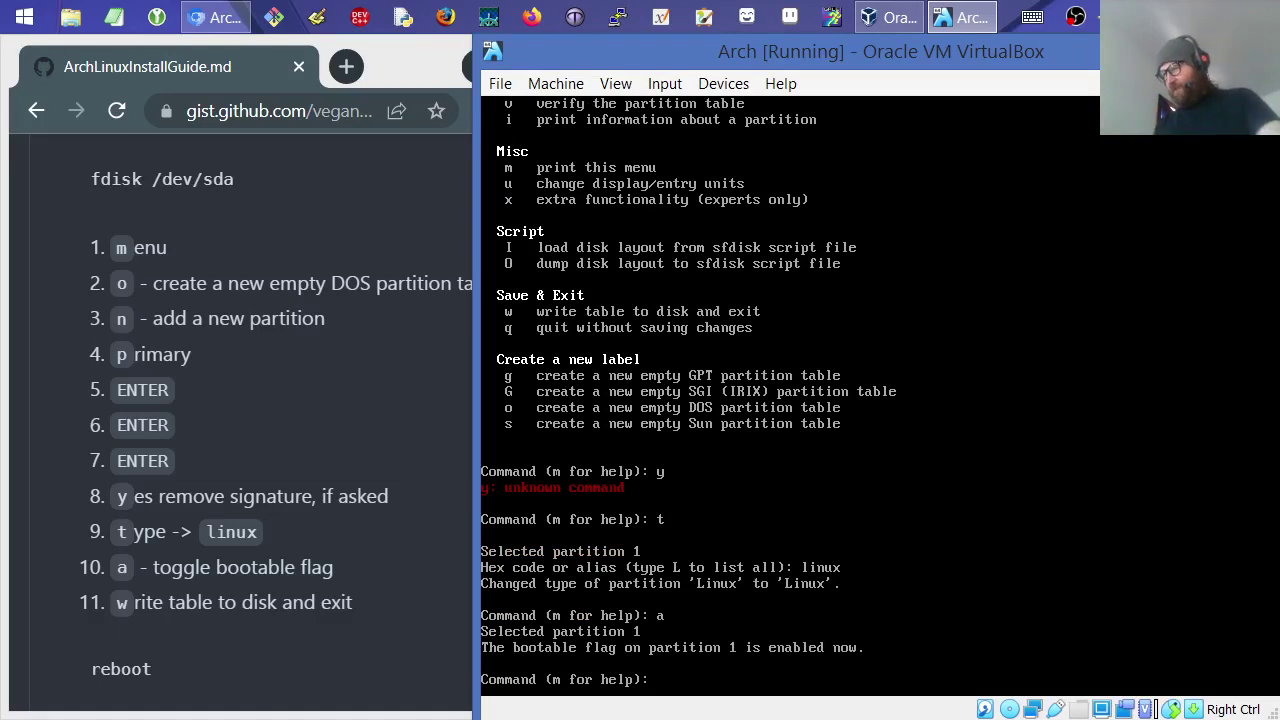
pyautogui.write('w')
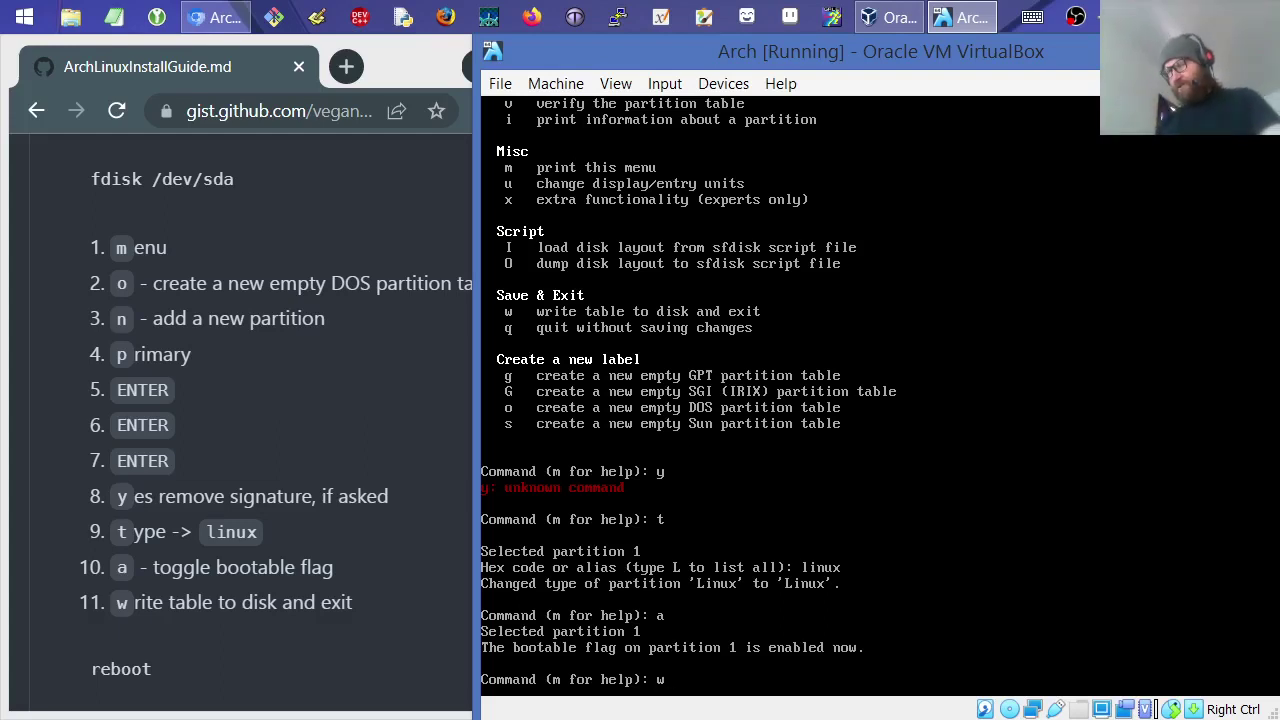
pyautogui.press('Return')
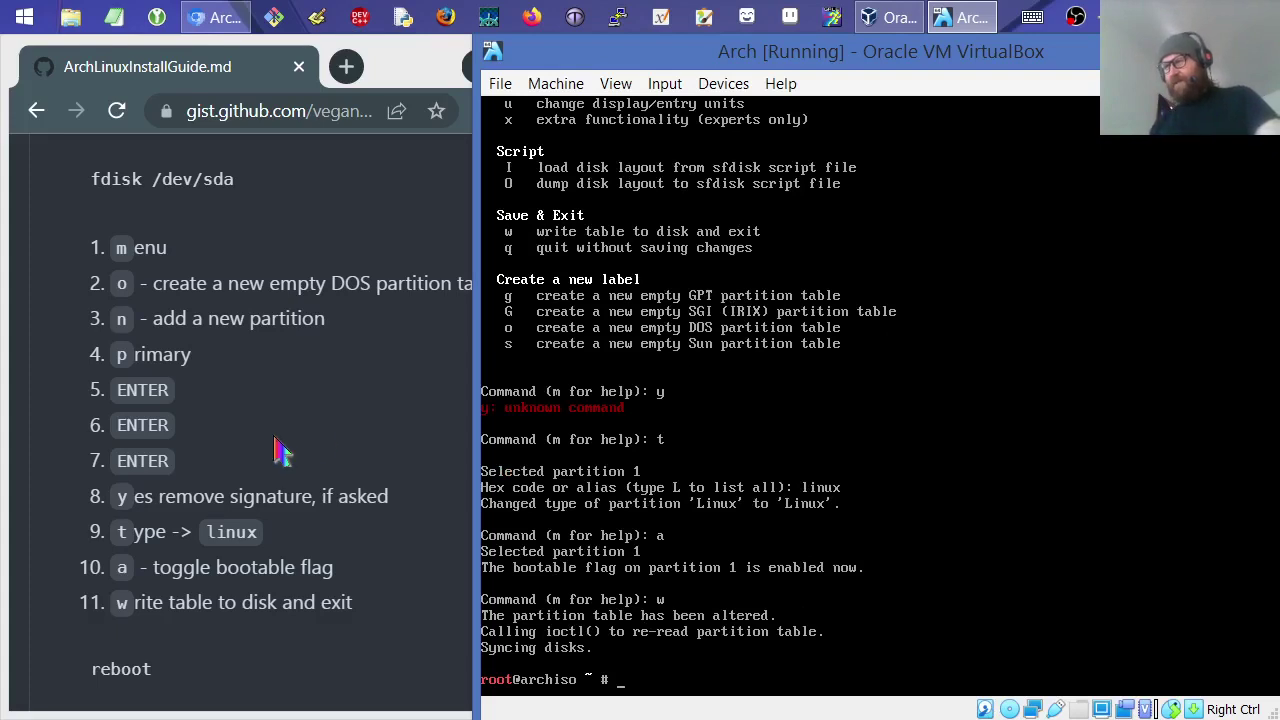
# - Reboot the Arch machine and boot the Arch Linux install medium (x86_64, BIOS)
pyautogui.scroll(-3, 277, 449)
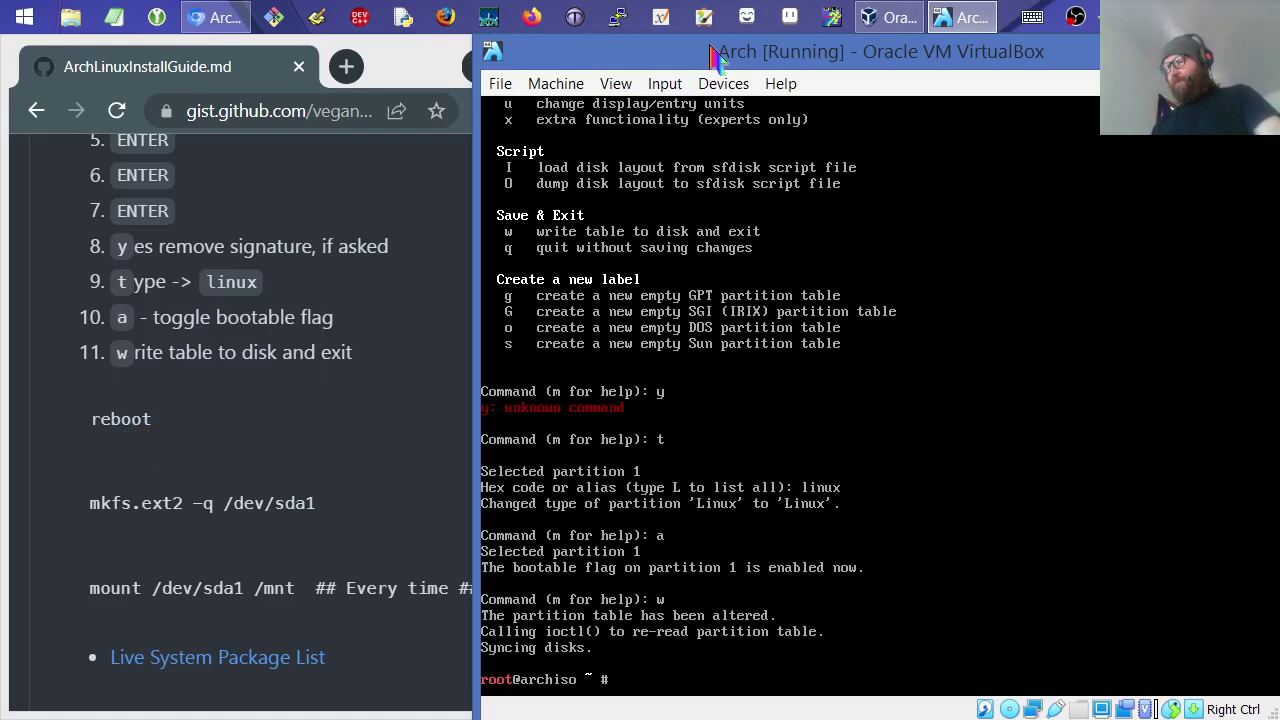
pyautogui.write('ebo')
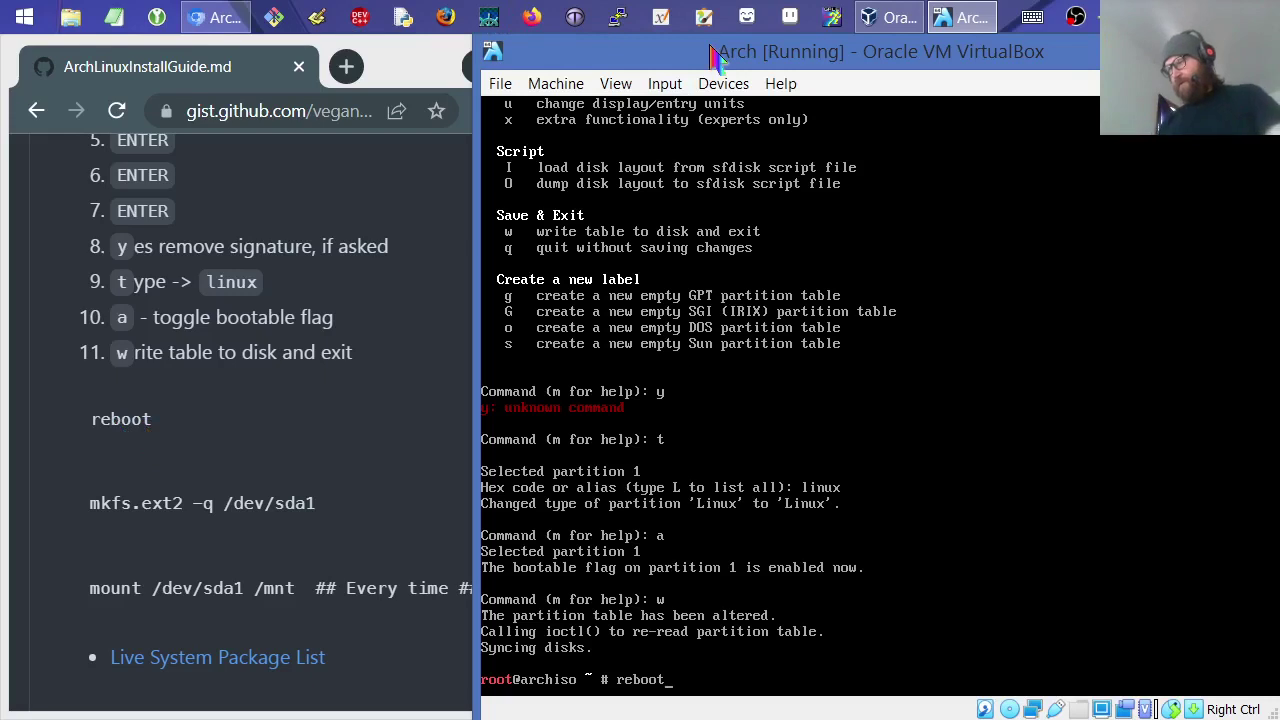
pyautogui.write('ot')
pyautogui.press('Return')
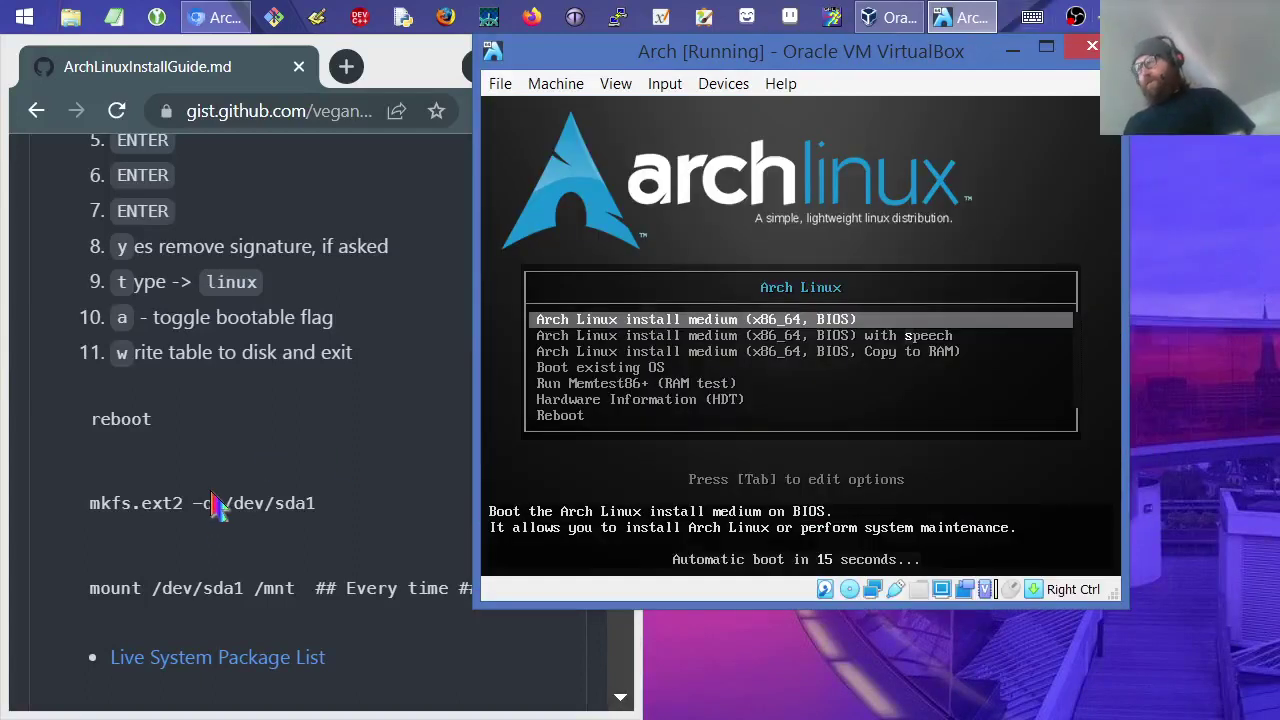
pyautogui.press('Return')
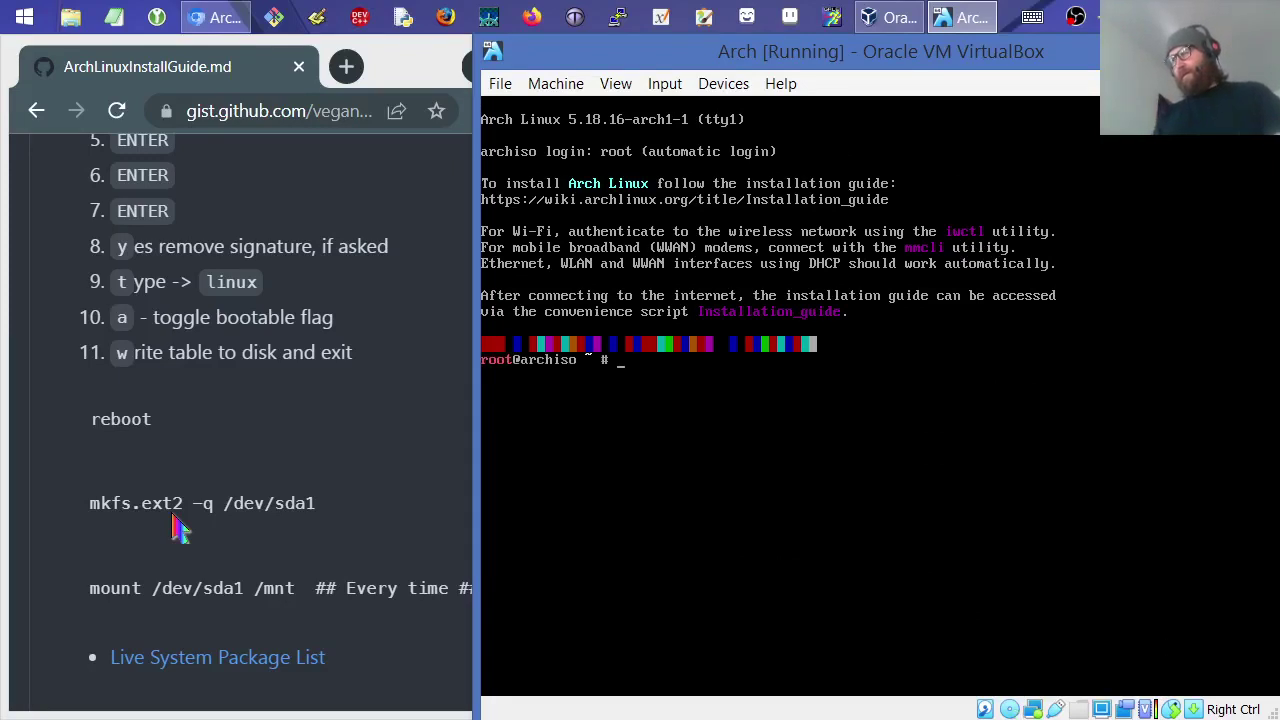
# - Format the new partition by running mkfs.ext2 -q /dev/sda1
pyautogui.write('mkfs')
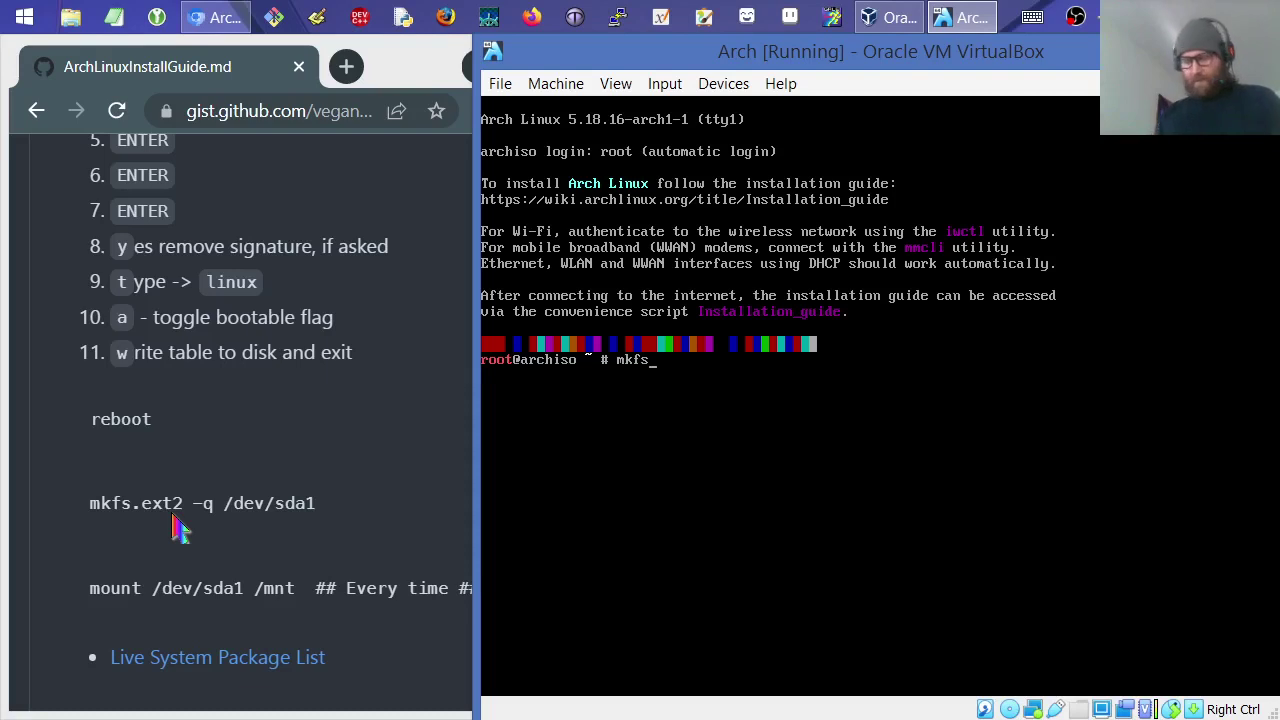
pyautogui.write('.ext2 -q /dev/sda1')
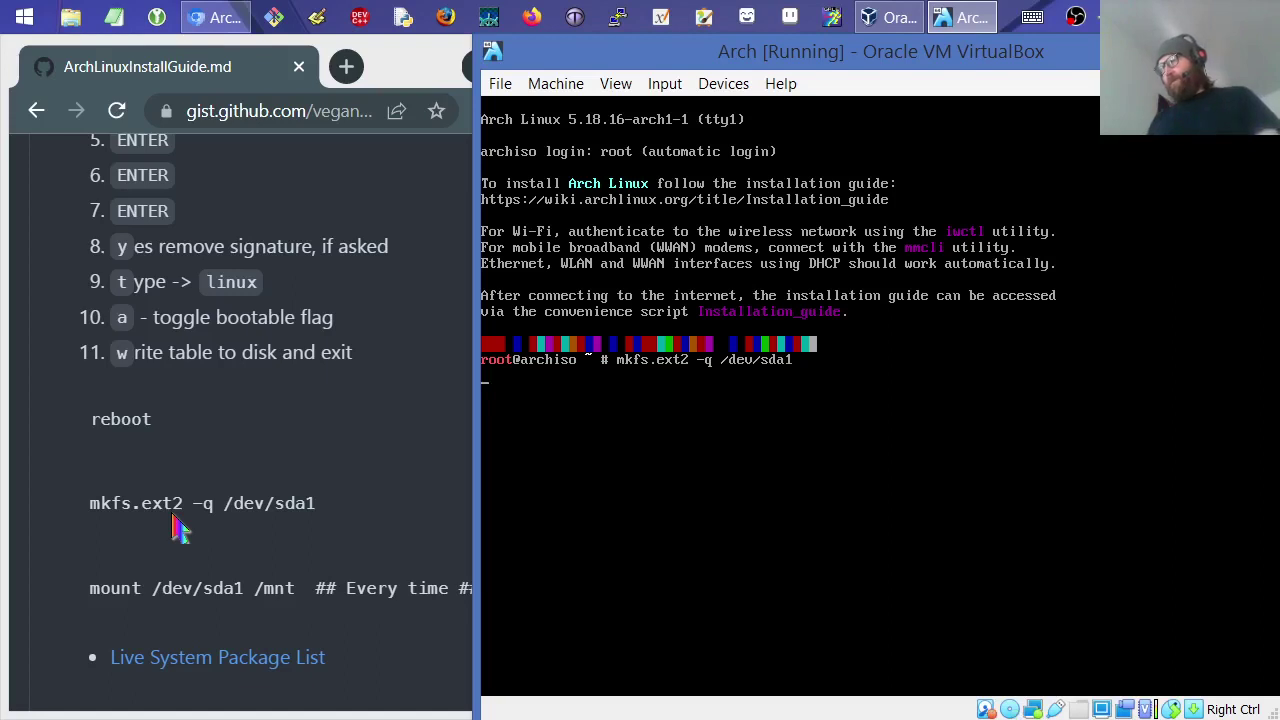
pyautogui.press('Return')
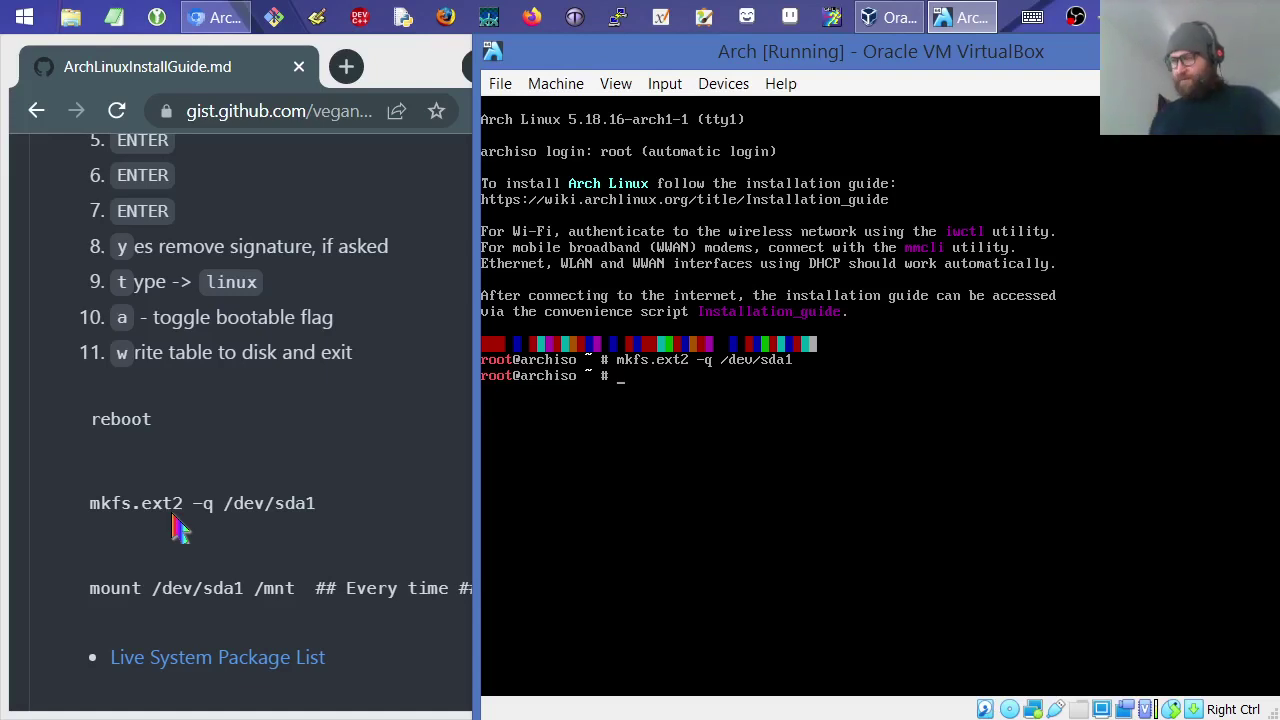
# - Try to rerun the format command as mkfs.ext2 -qv /dev/sda1, answering n to the question whether to proceed
pyautogui.press('Up')
pyautogui.press('Left')
pyautogui.press('Left')
pyautogui.press('Left')
pyautogui.press('Left')
pyautogui.press('Left')
pyautogui.press('Left')
pyautogui.press('Left')
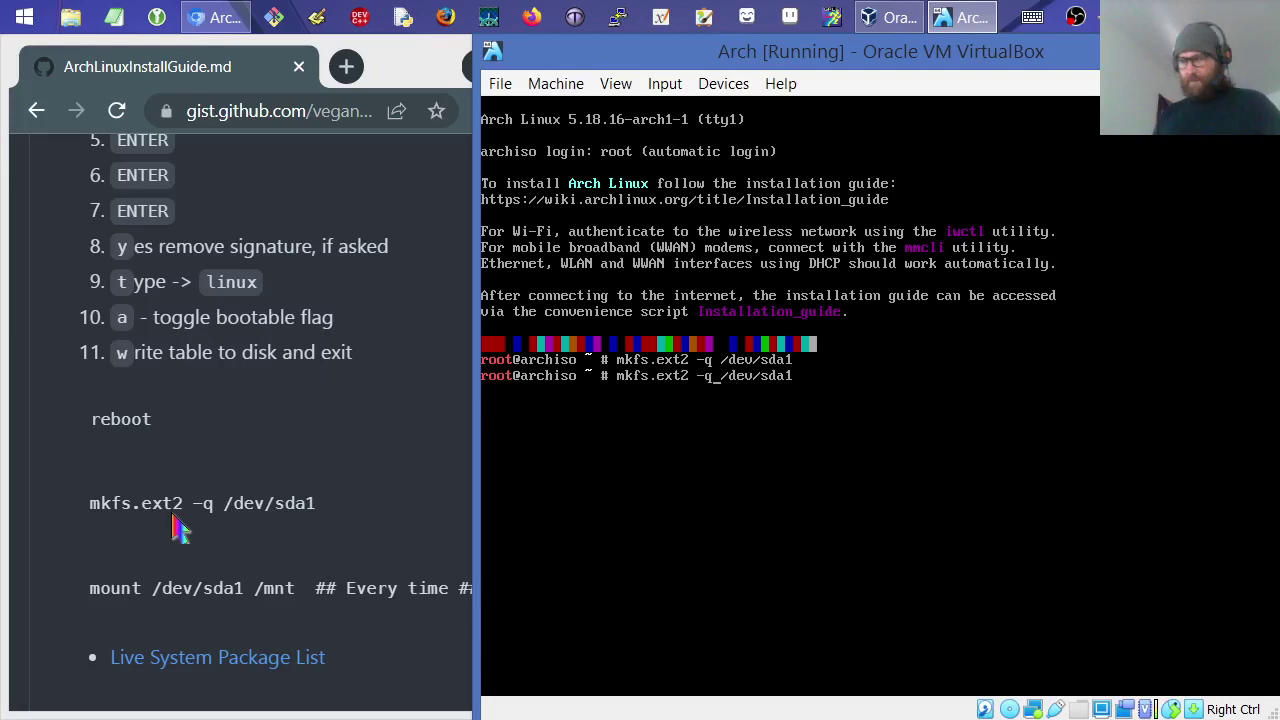
pyautogui.write('v')
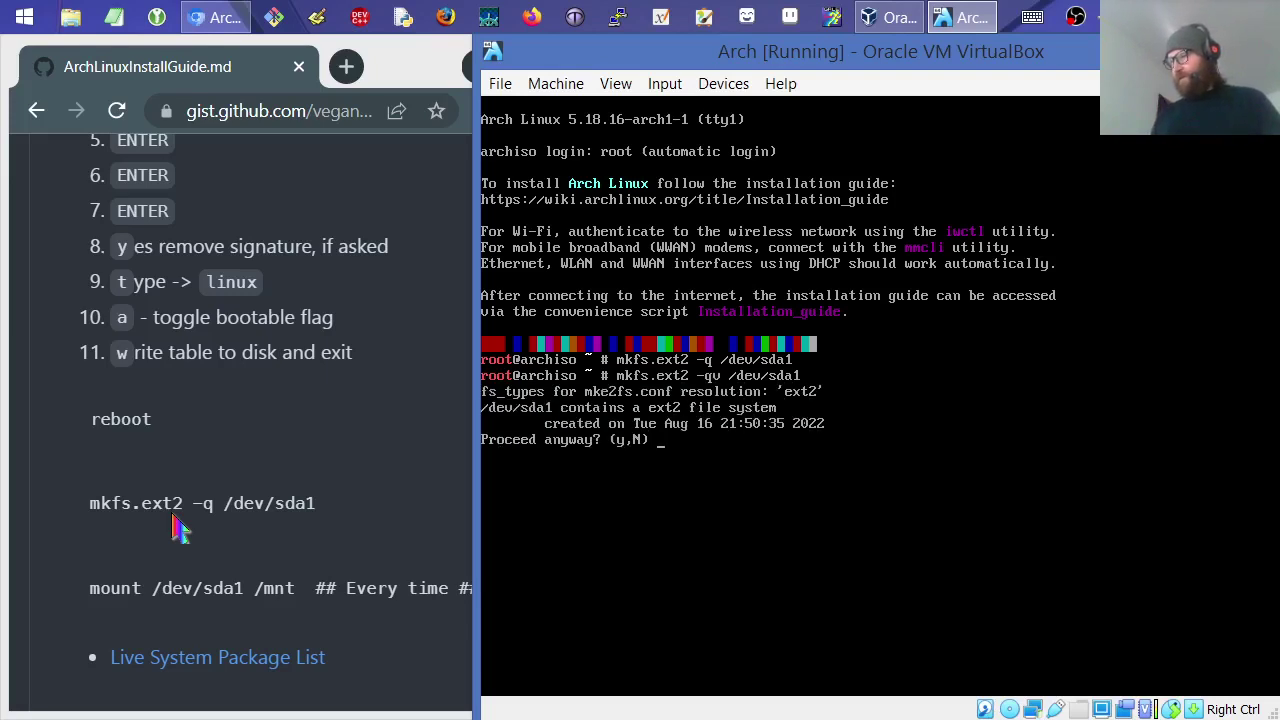
pyautogui.press('Return')
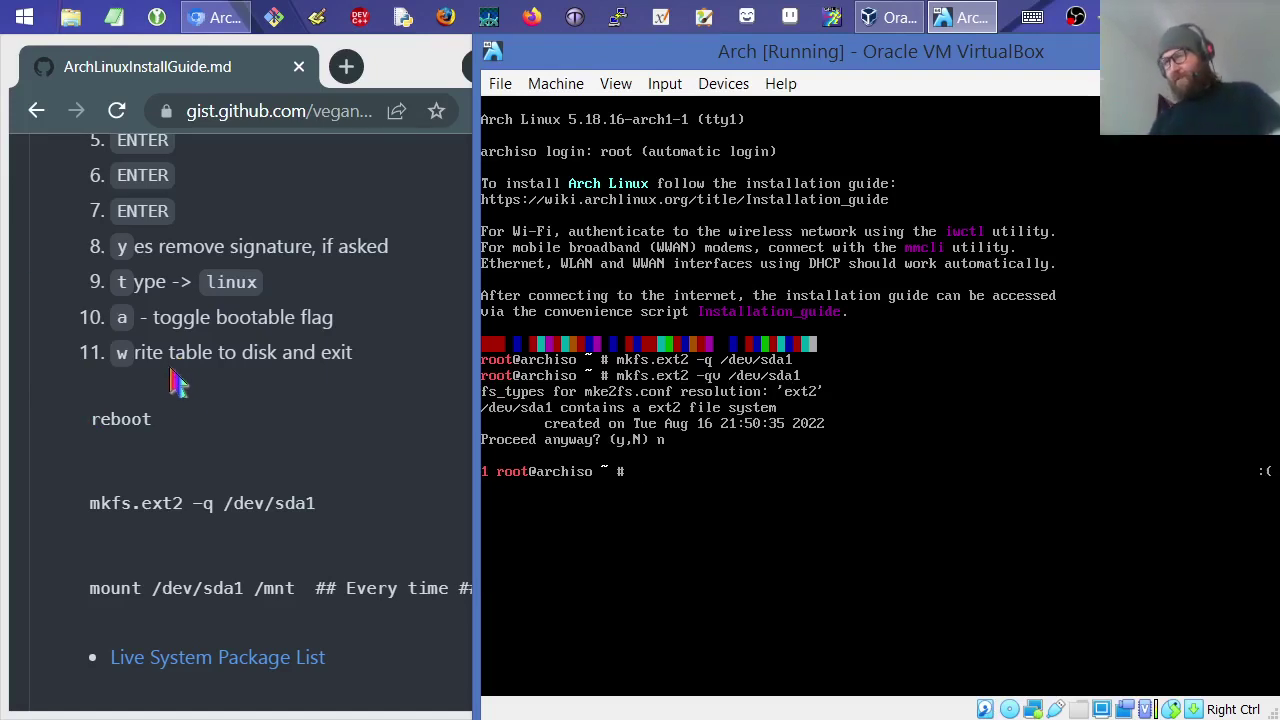
# - Find the guide's mount command and run mount /dev/sda1 /mnt in the Arch machine's console
pyautogui.scroll(-1, 180, 400)
pyautogui.scroll(-1, 190, 440)
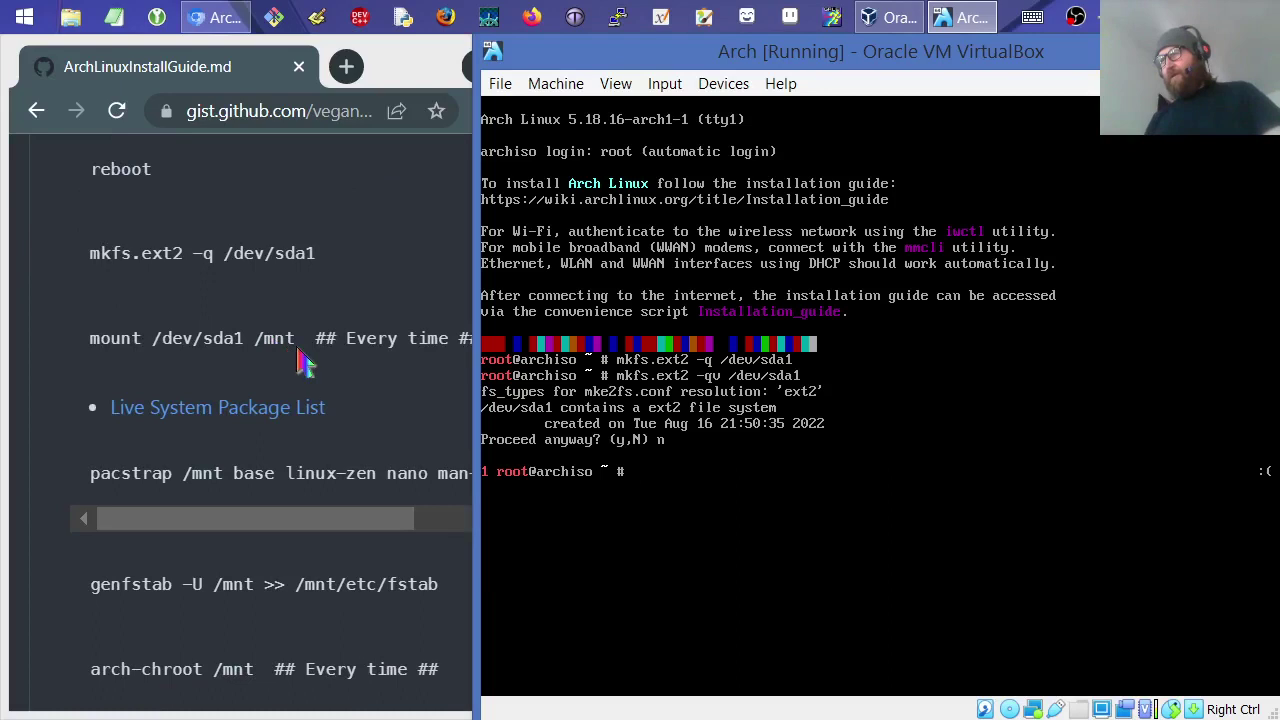
pyautogui.moveTo(318, 345); pyautogui.dragTo(494, 349)
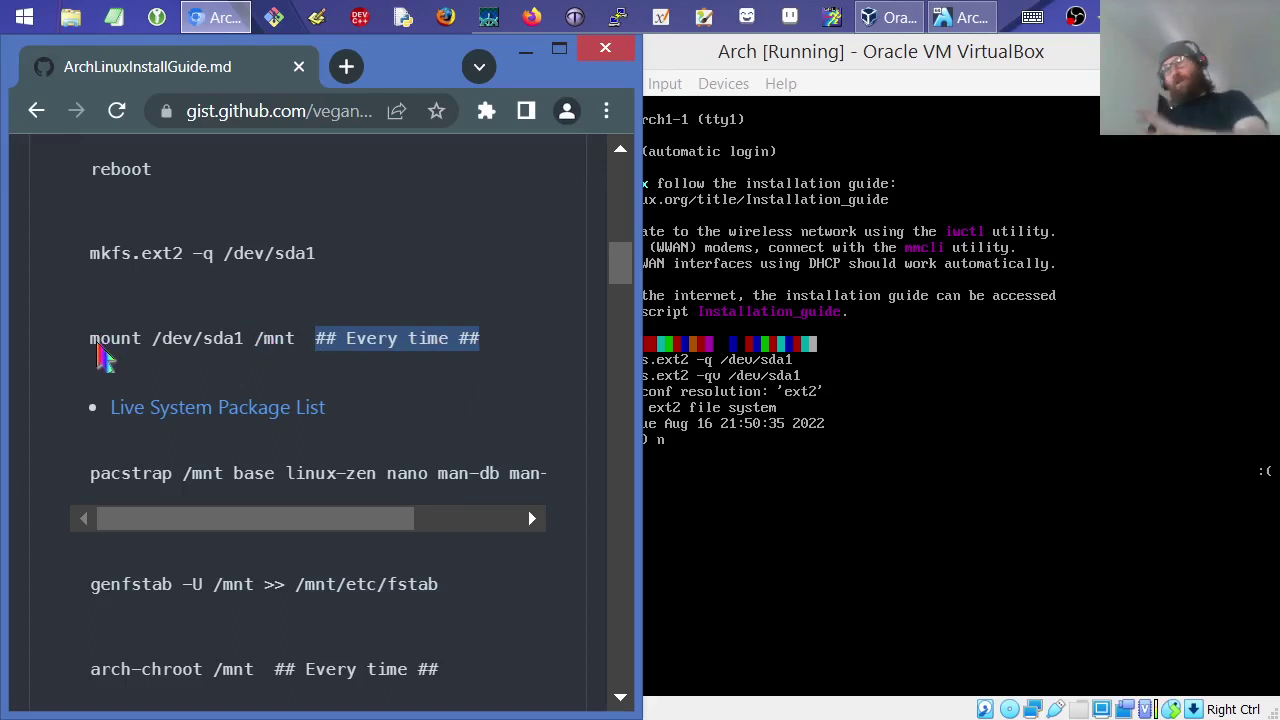
pyautogui.moveTo(97, 346); pyautogui.dragTo(298, 342)
pyautogui.click(645, 441)
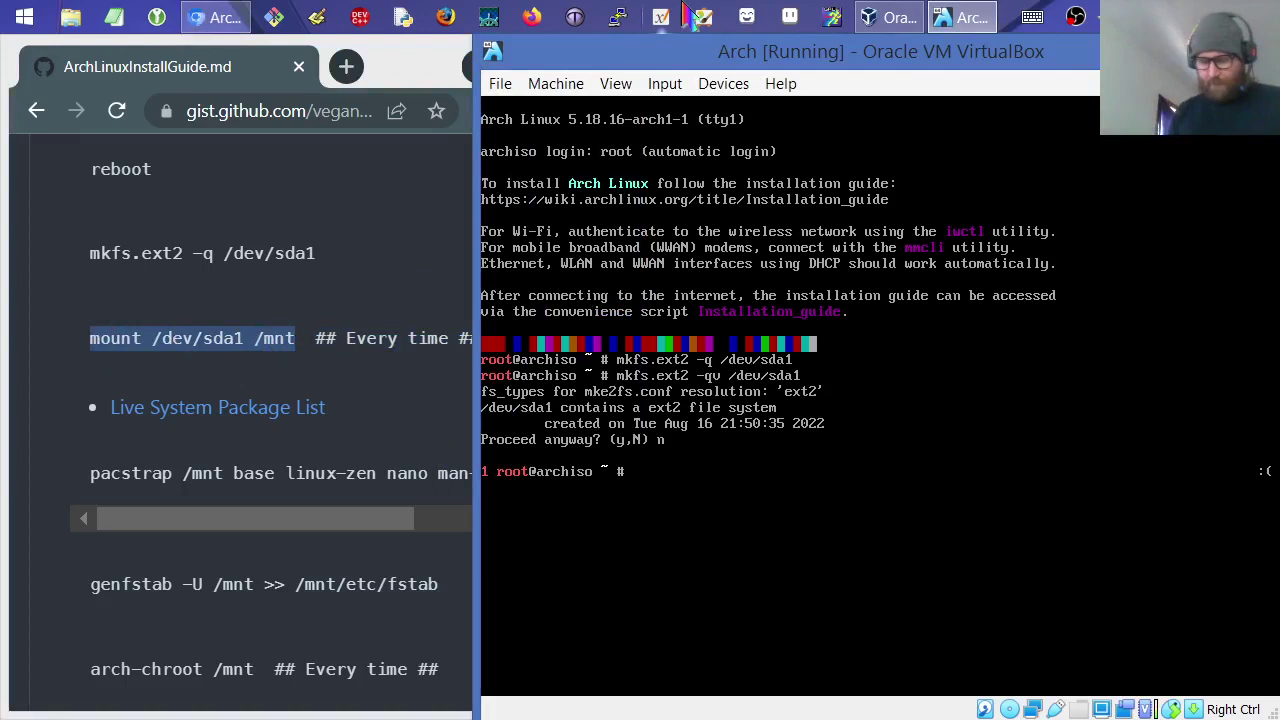
pyautogui.write('mount /')
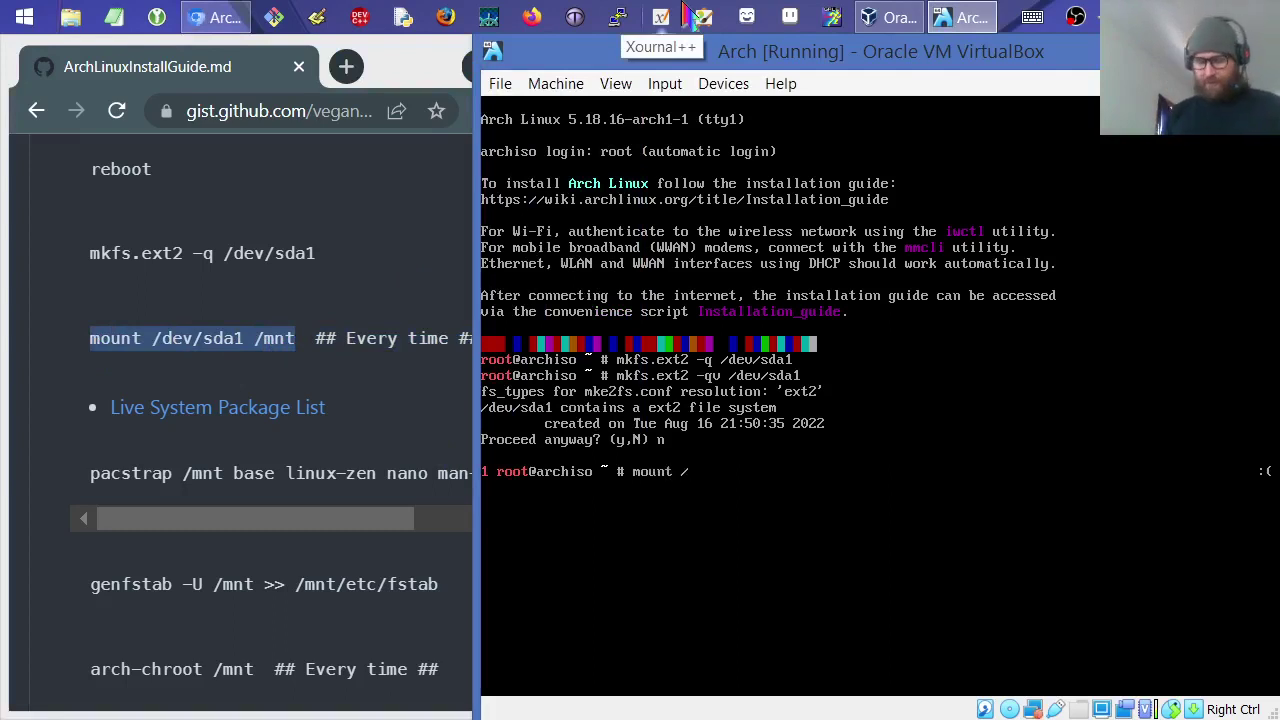
pyautogui.write('dev/sda1 /mnt')
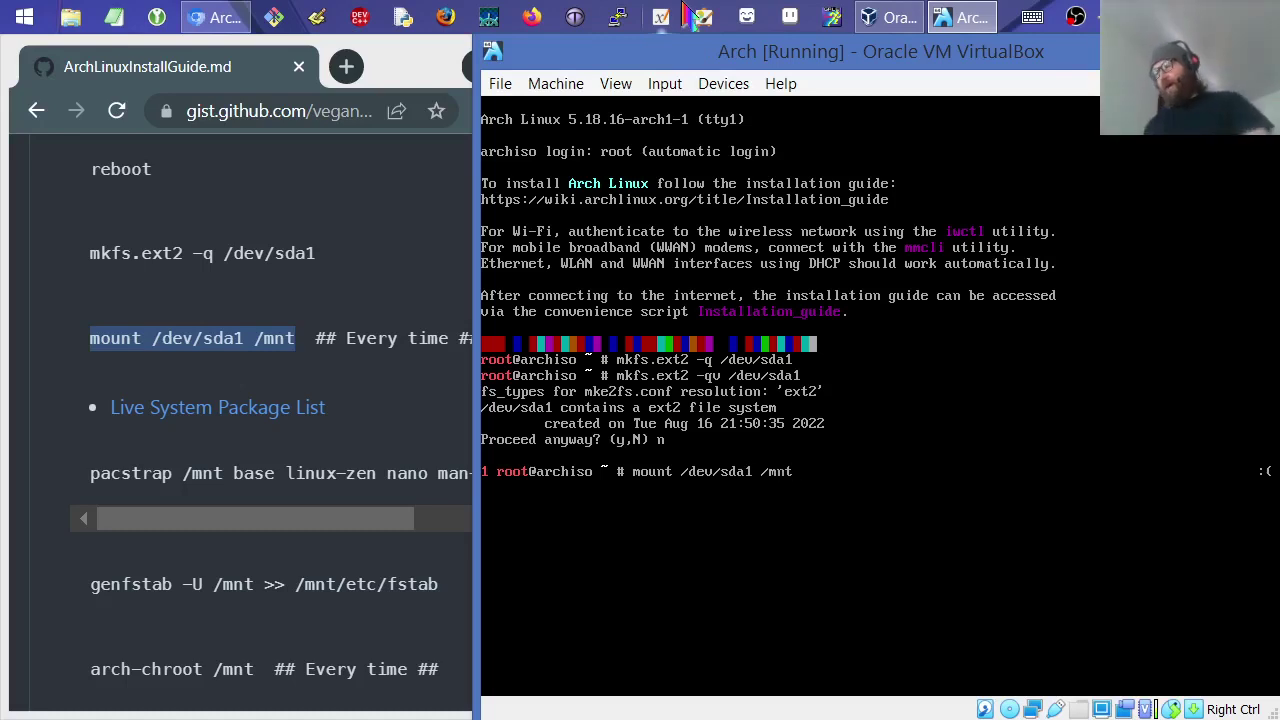
pyautogui.press('Return')
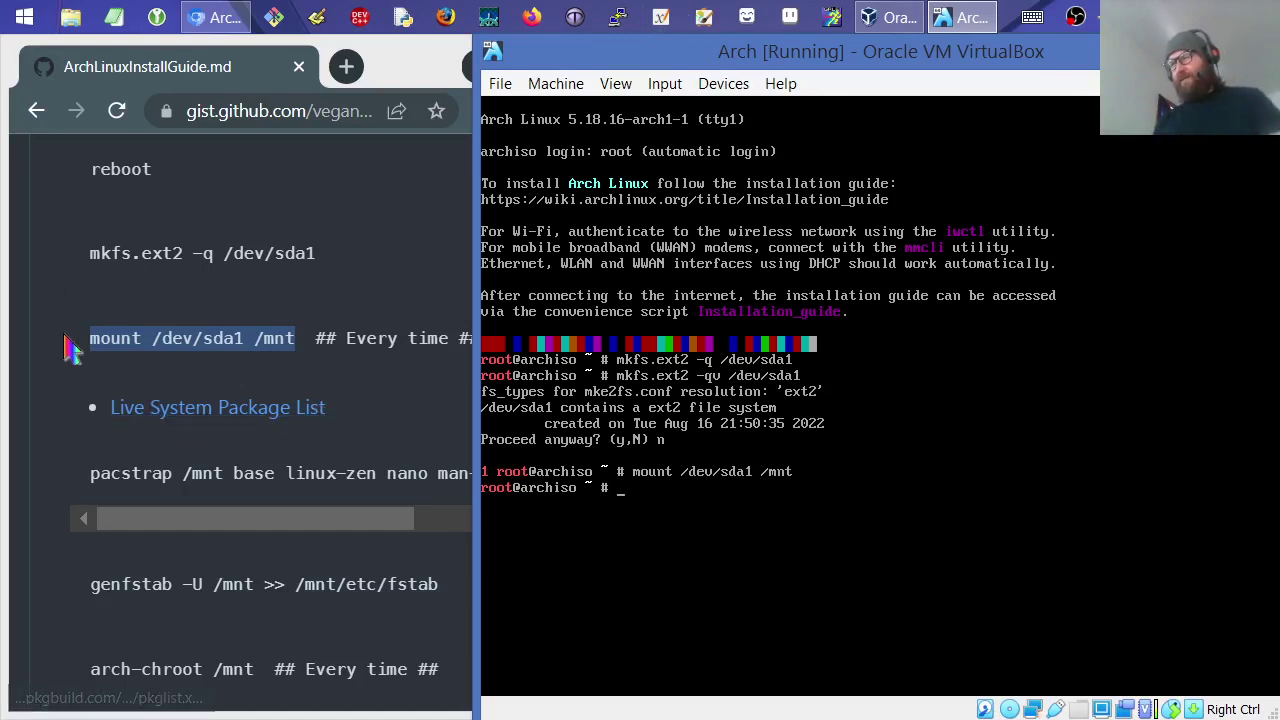
# - Find the guide's pacstrap command and begin it in the Arch console as pacstrap /mnt linux-lts nano, replacing linux-zen with linux-lts
pyautogui.scroll(-1, 68, 348)
pyautogui.moveTo(191, 393)
pyautogui.mouseDown()
pyautogui.moveTo(270, 405)
pyautogui.moveTo(172, 408)
pyautogui.mouseUp()
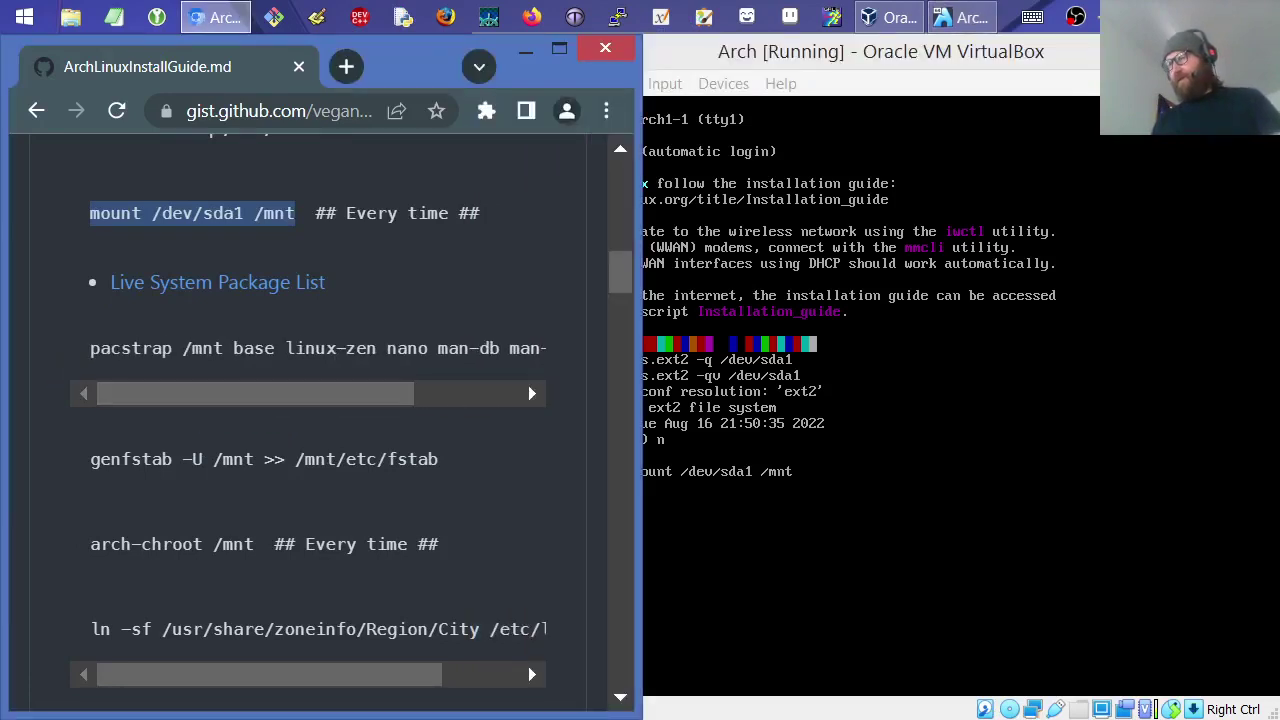
pyautogui.hotkey('alt', 'Tab')
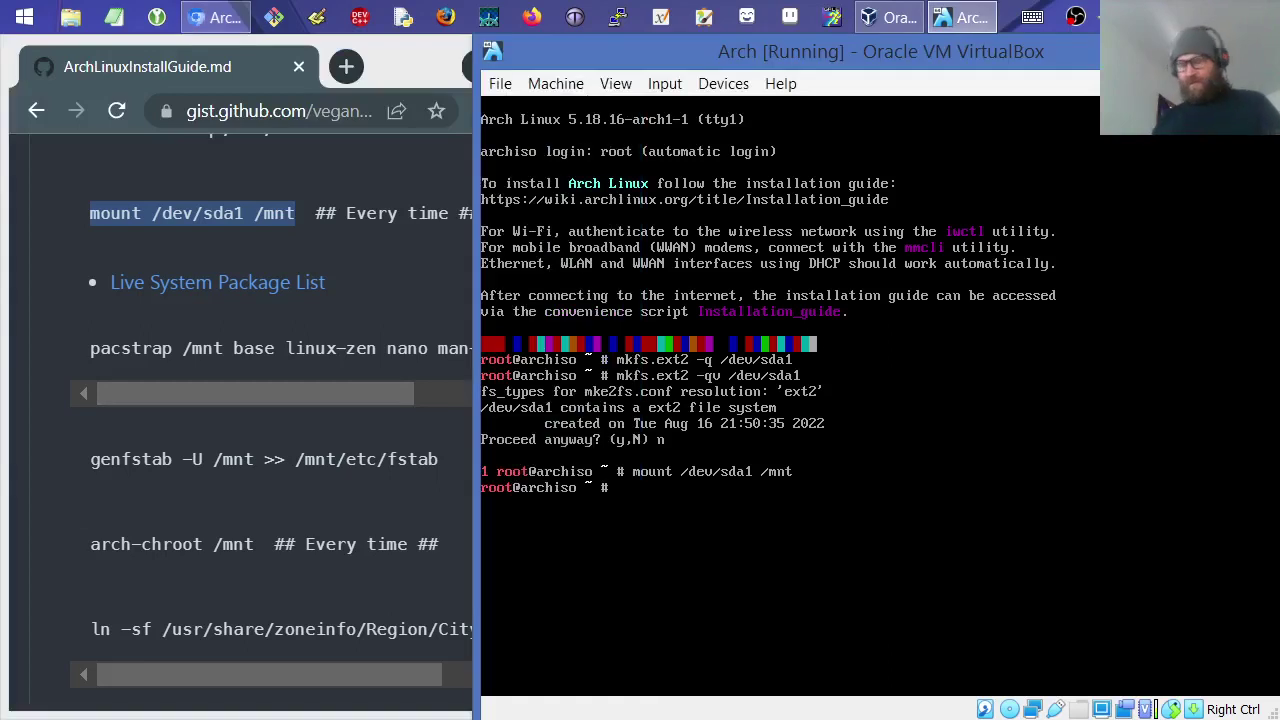
pyautogui.write('pacstr')
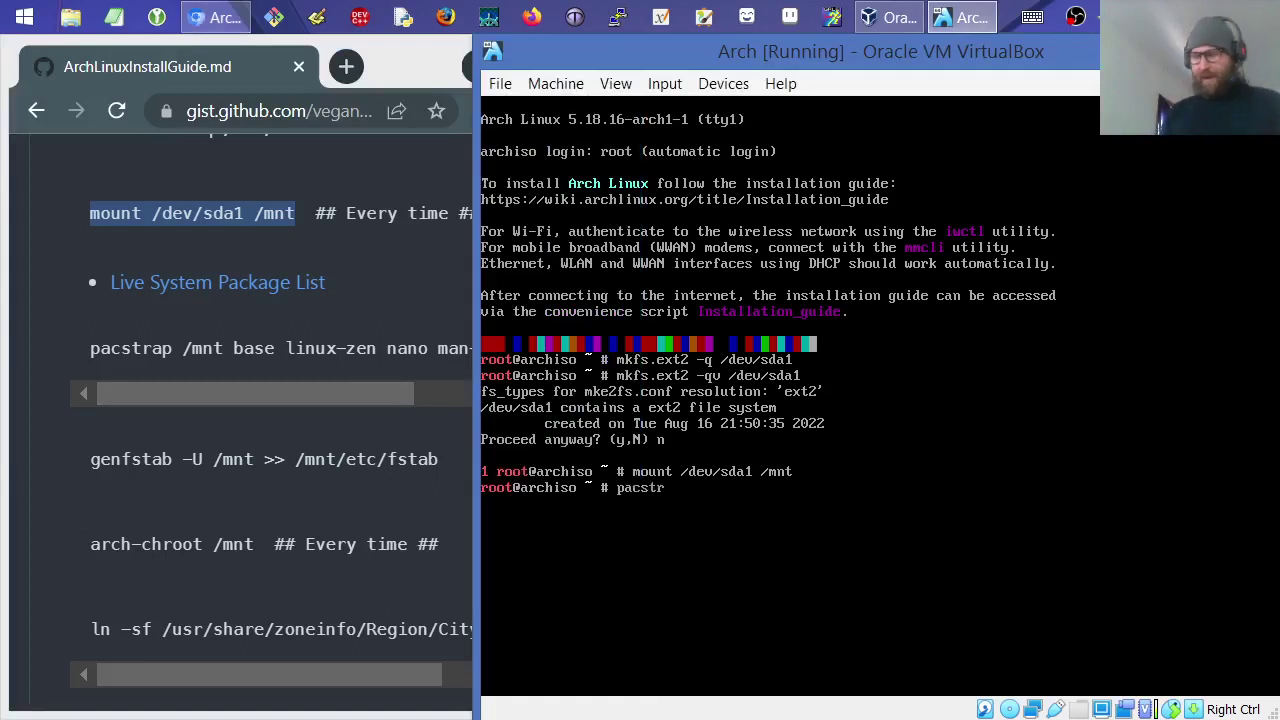
pyautogui.write('ap /mnt')
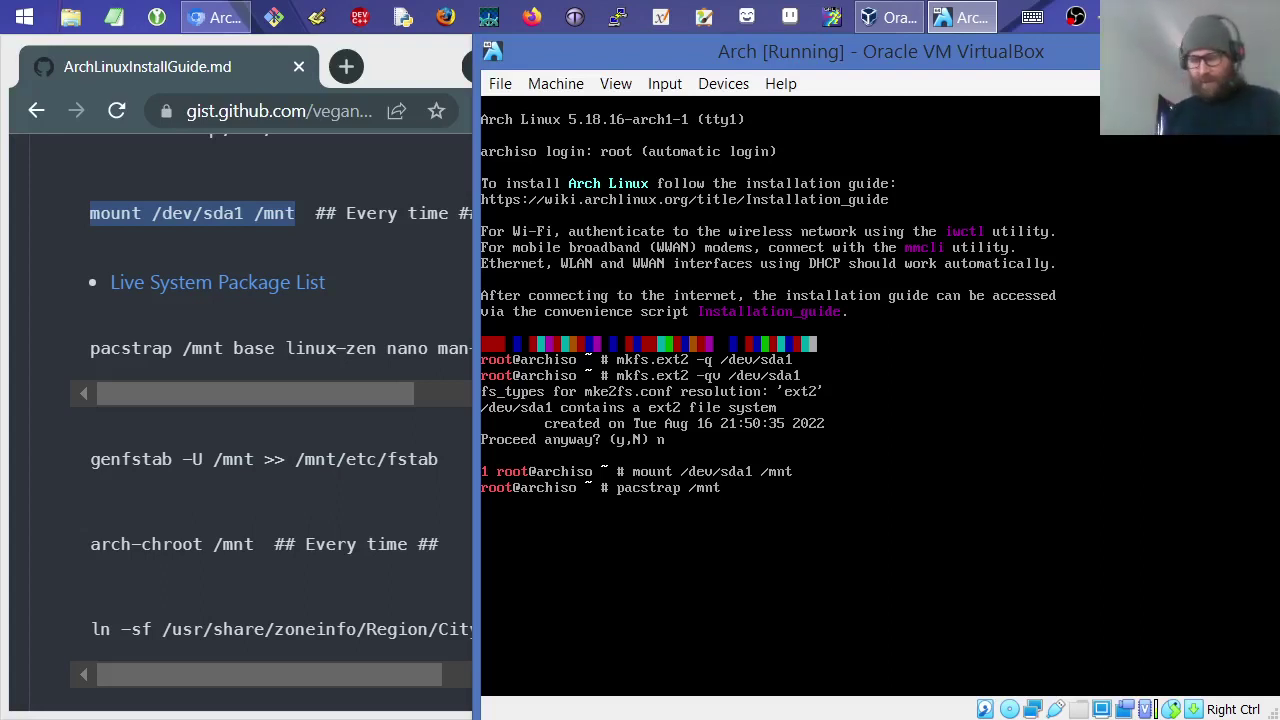
pyautogui.write('ux')
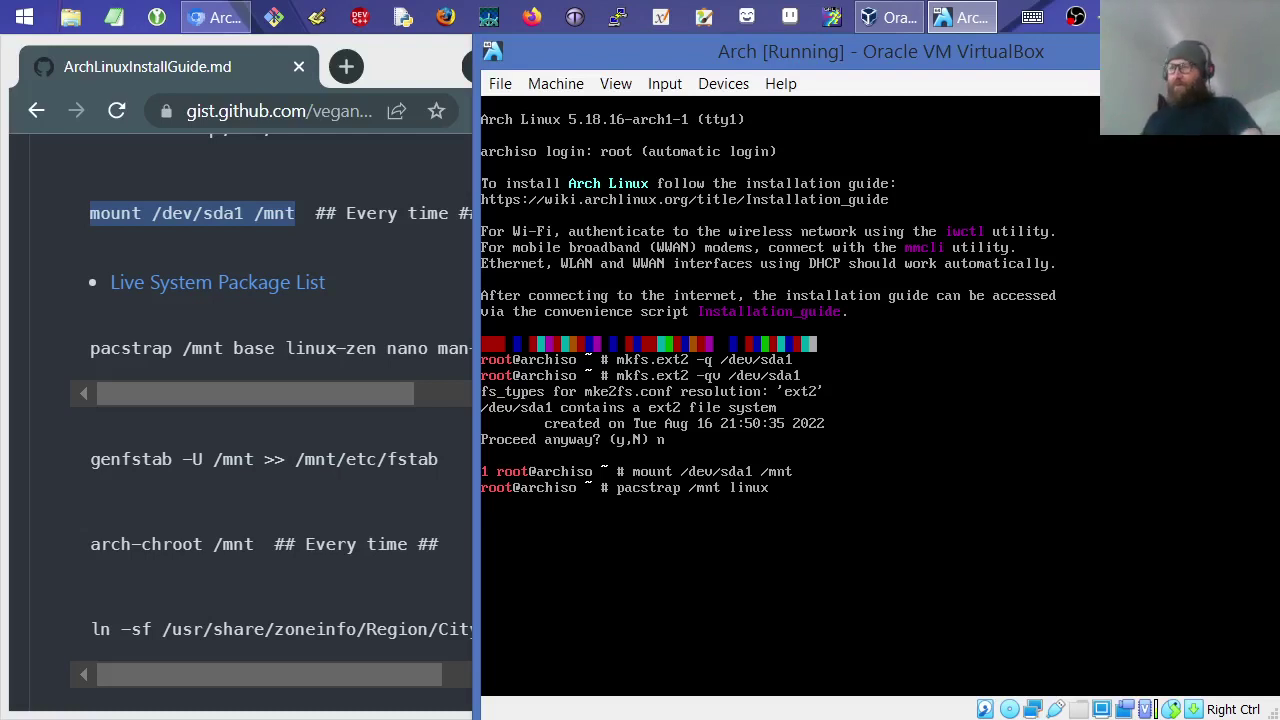
pyautogui.write('-lts')
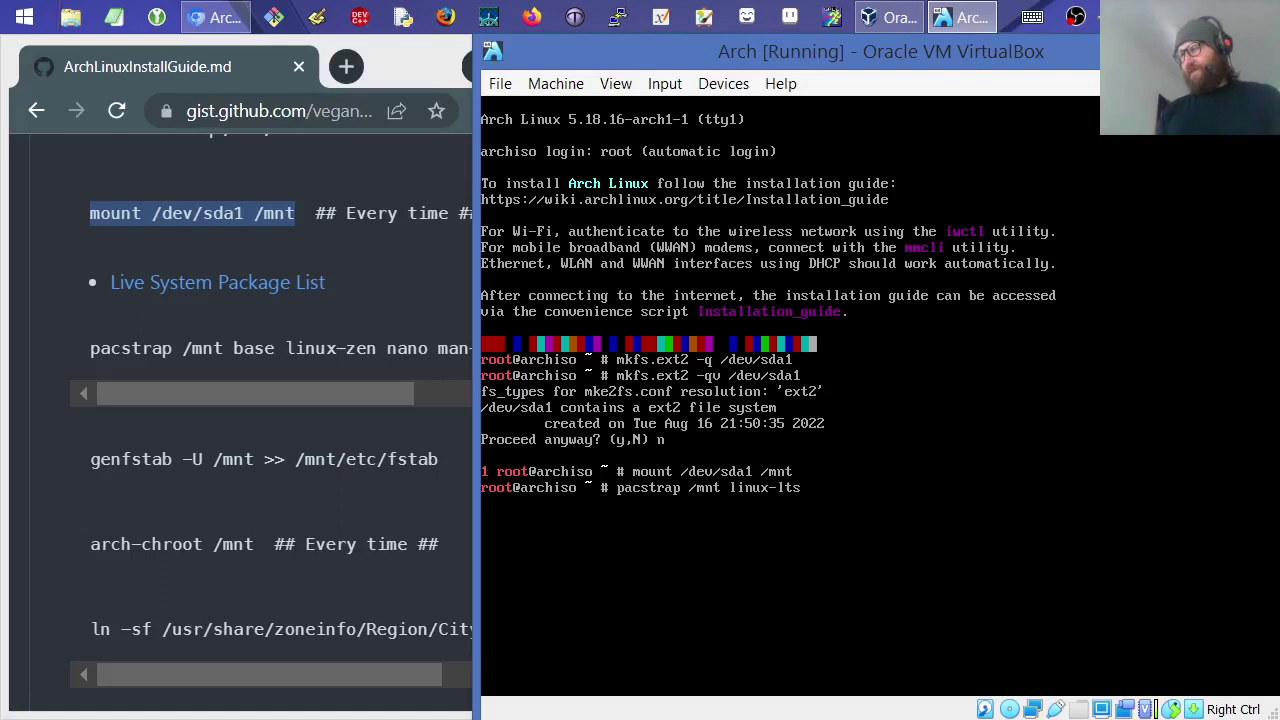
pyautogui.write(' nano')
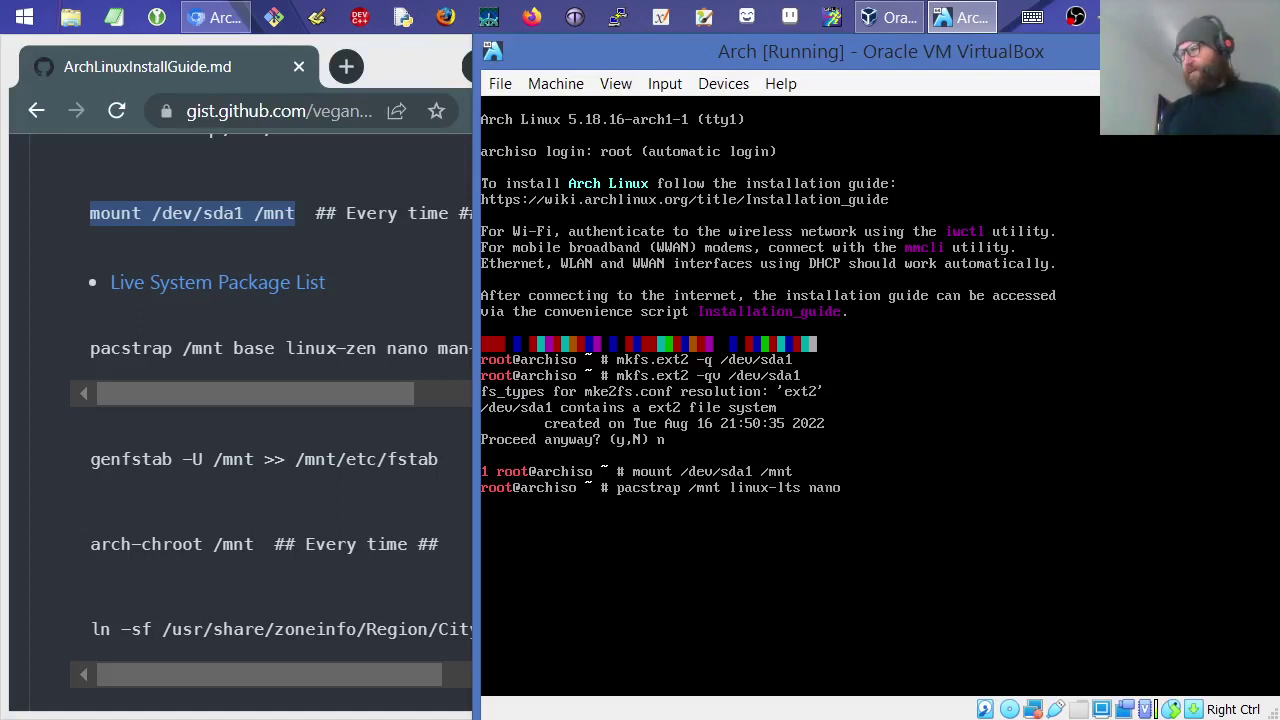
# - Check the rest of the guide's package list and add man-db, man-pages and texinfo to the pacstrap command
pyautogui.click(310, 398)
pyautogui.moveTo(310, 398); pyautogui.dragTo(526, 409)
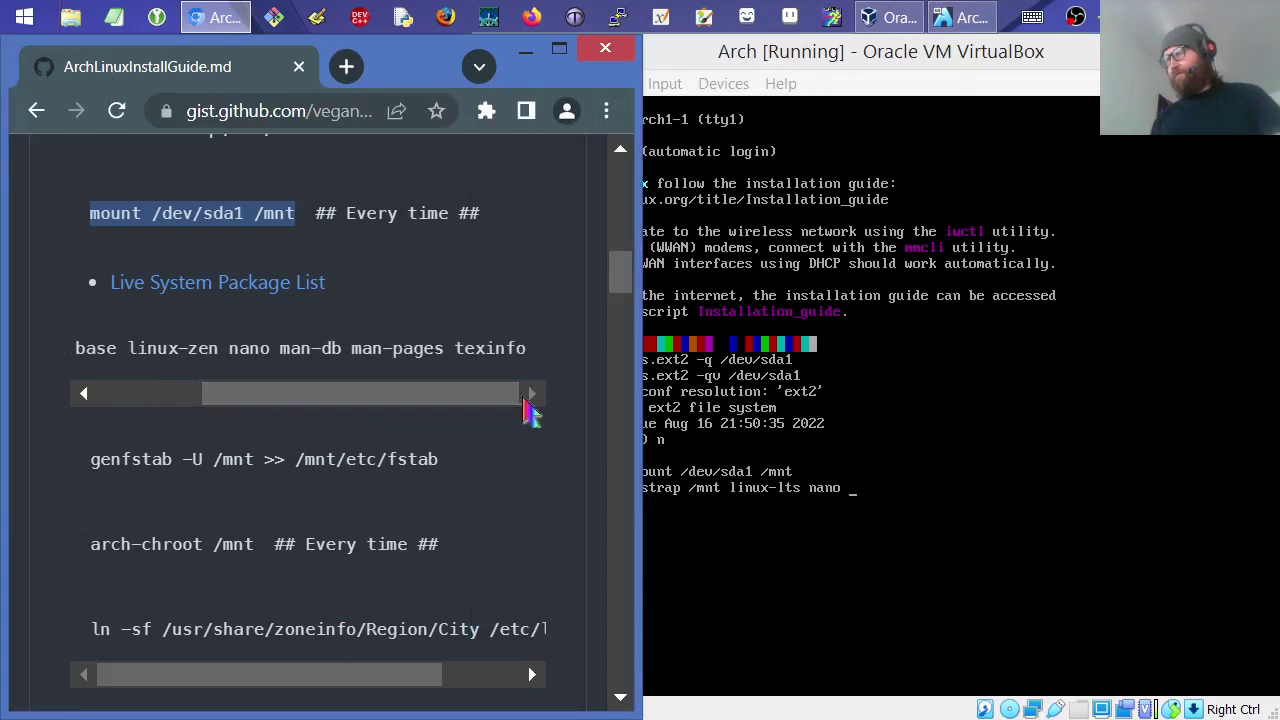
pyautogui.click(912, 58)
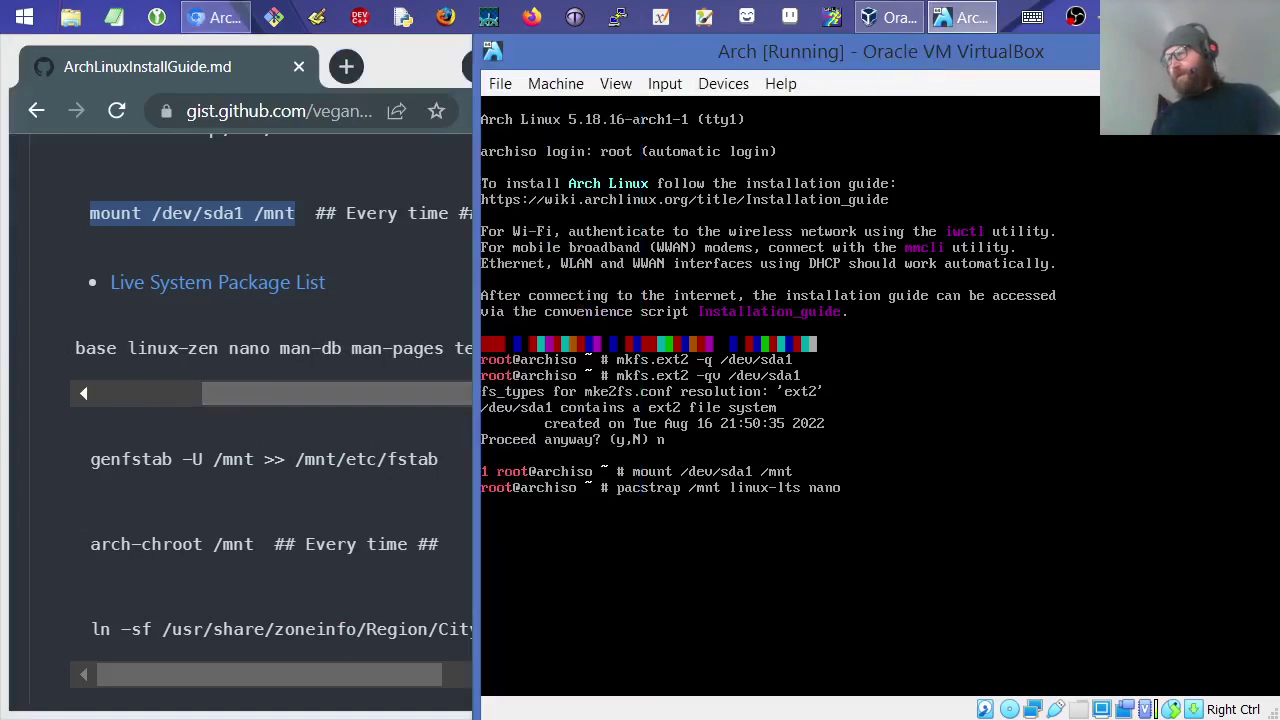
pyautogui.write('man')
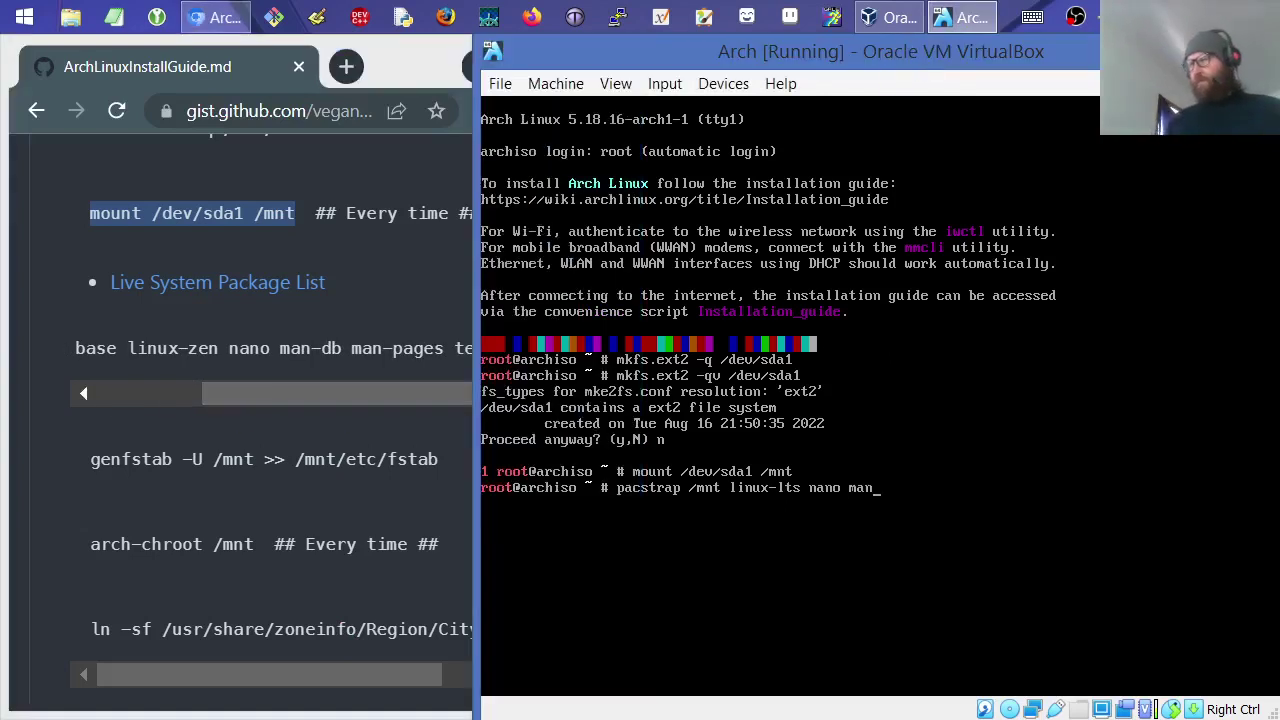
pyautogui.write('-d')
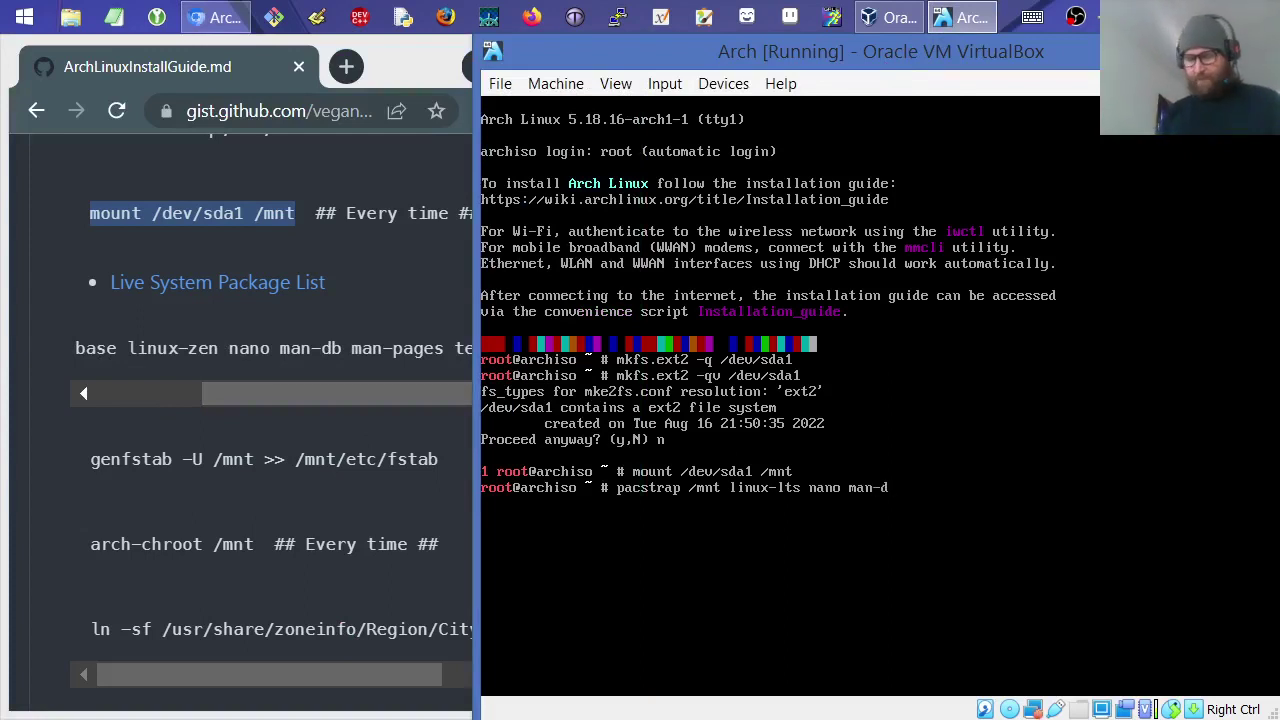
pyautogui.write('b man-pa')
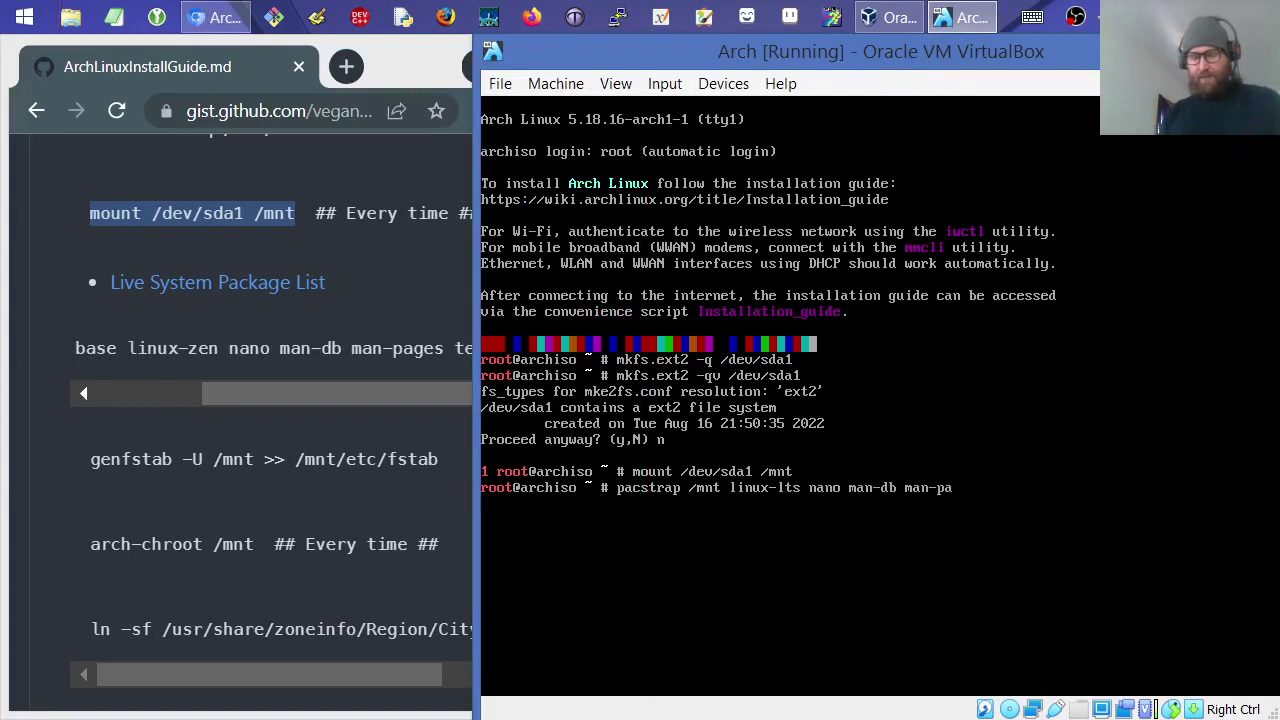
pyautogui.write('ges')
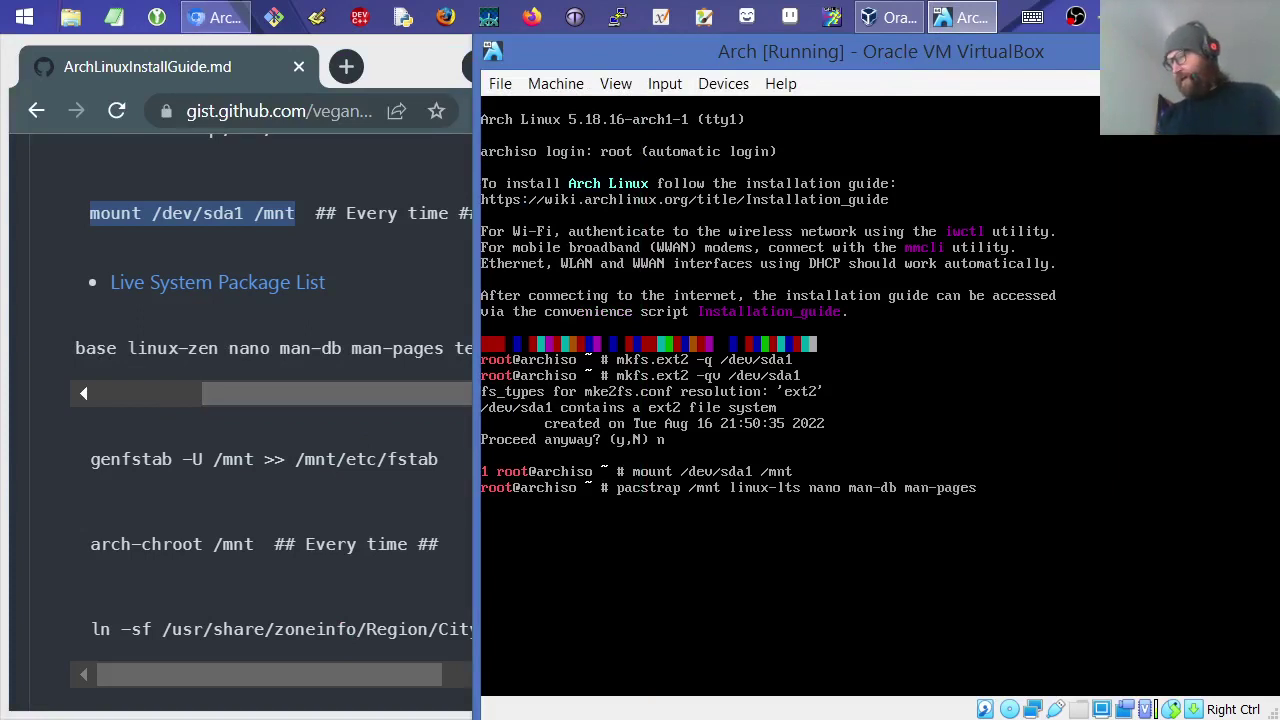
pyautogui.write(' texinfo')
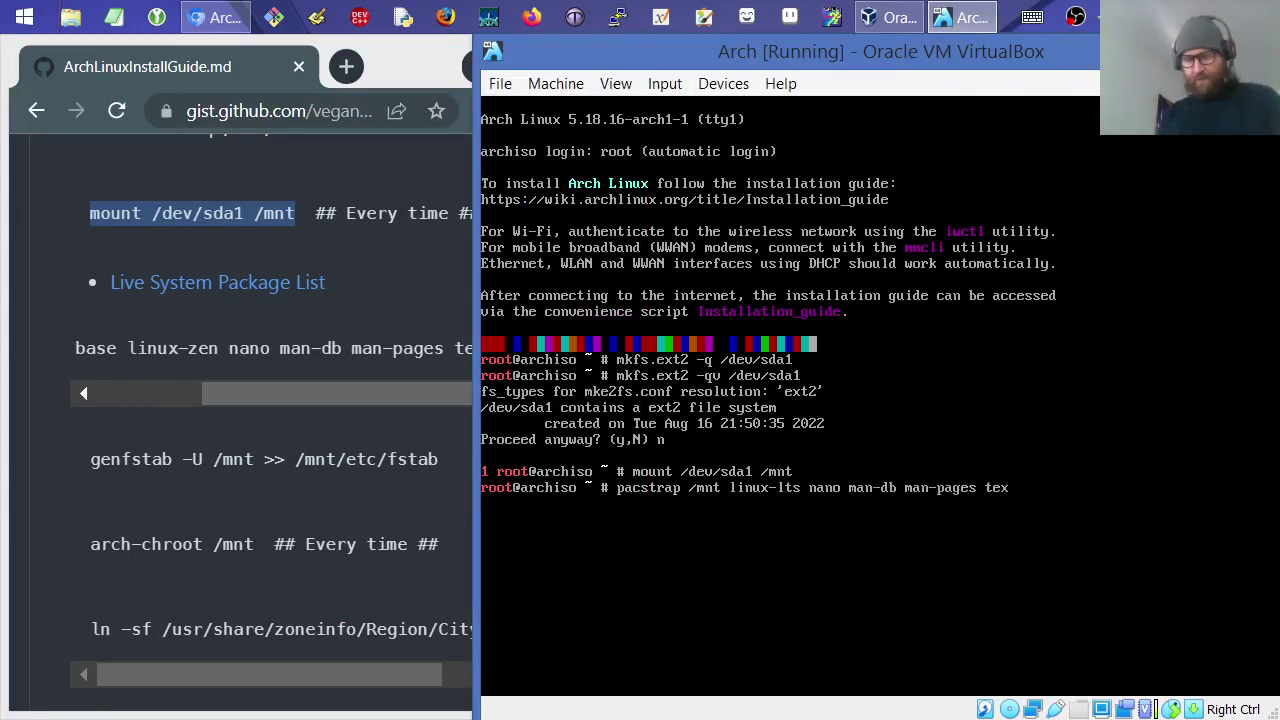
# - Insert the base package before linux-lts in the pacstrap command and run the installation
pyautogui.click(277, 408)
pyautogui.hotkey('alt', 'Tab')
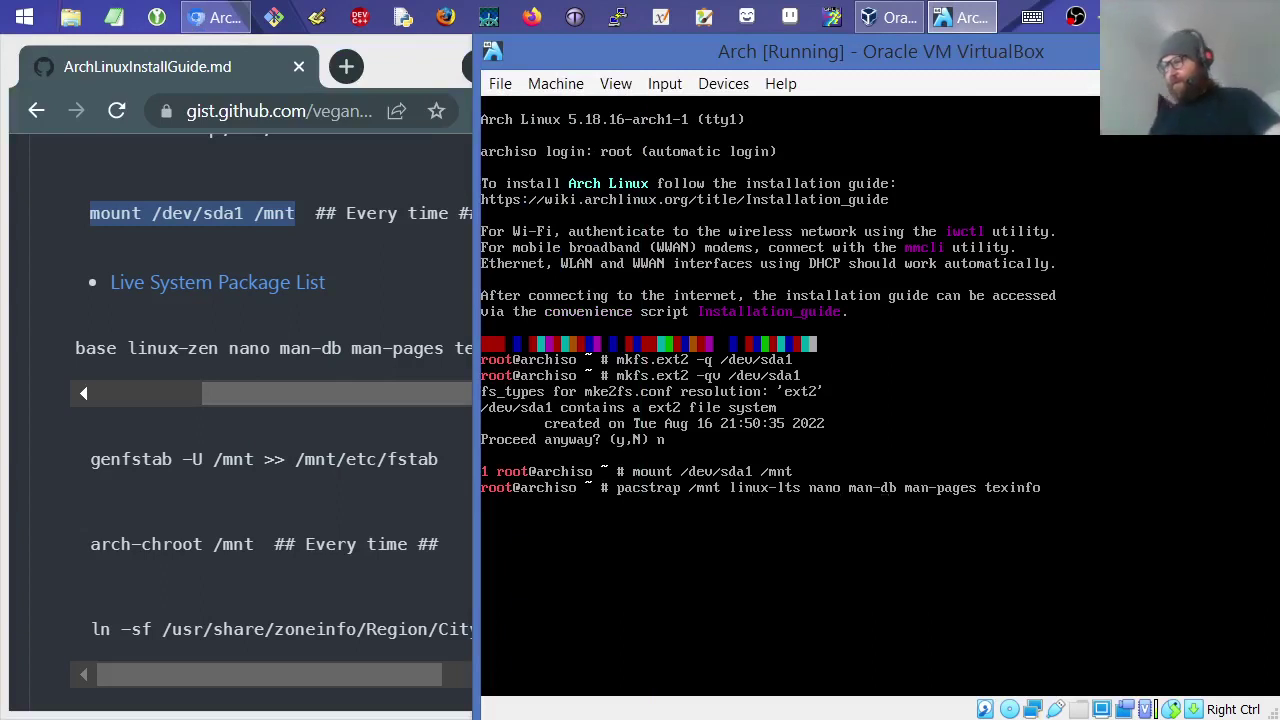
pyautogui.write('base')
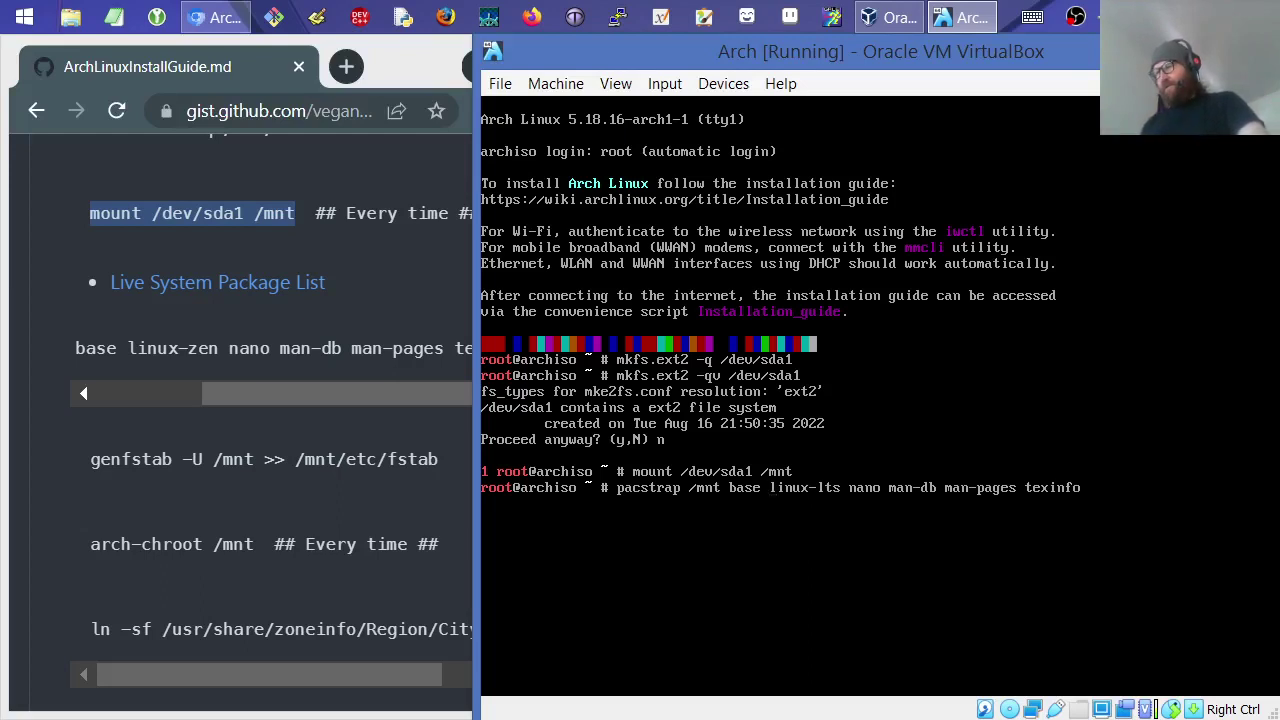
pyautogui.press('Return')
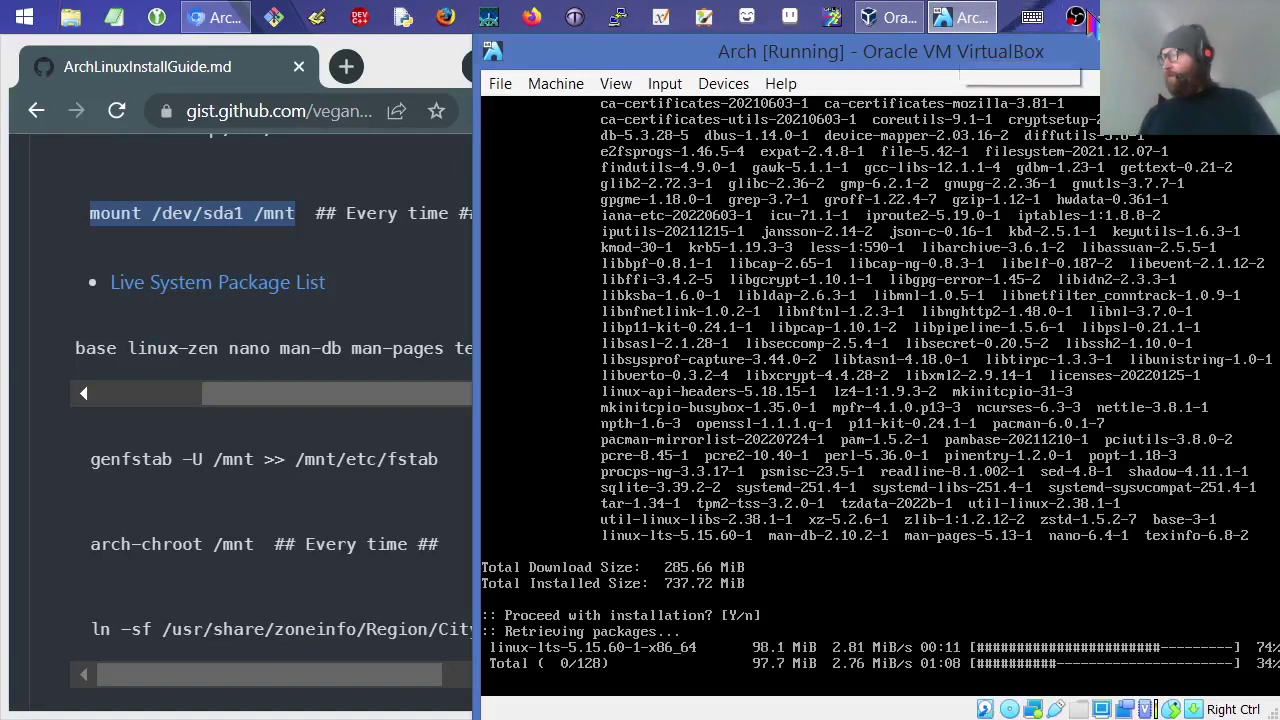
pyautogui.click(1075, 17)
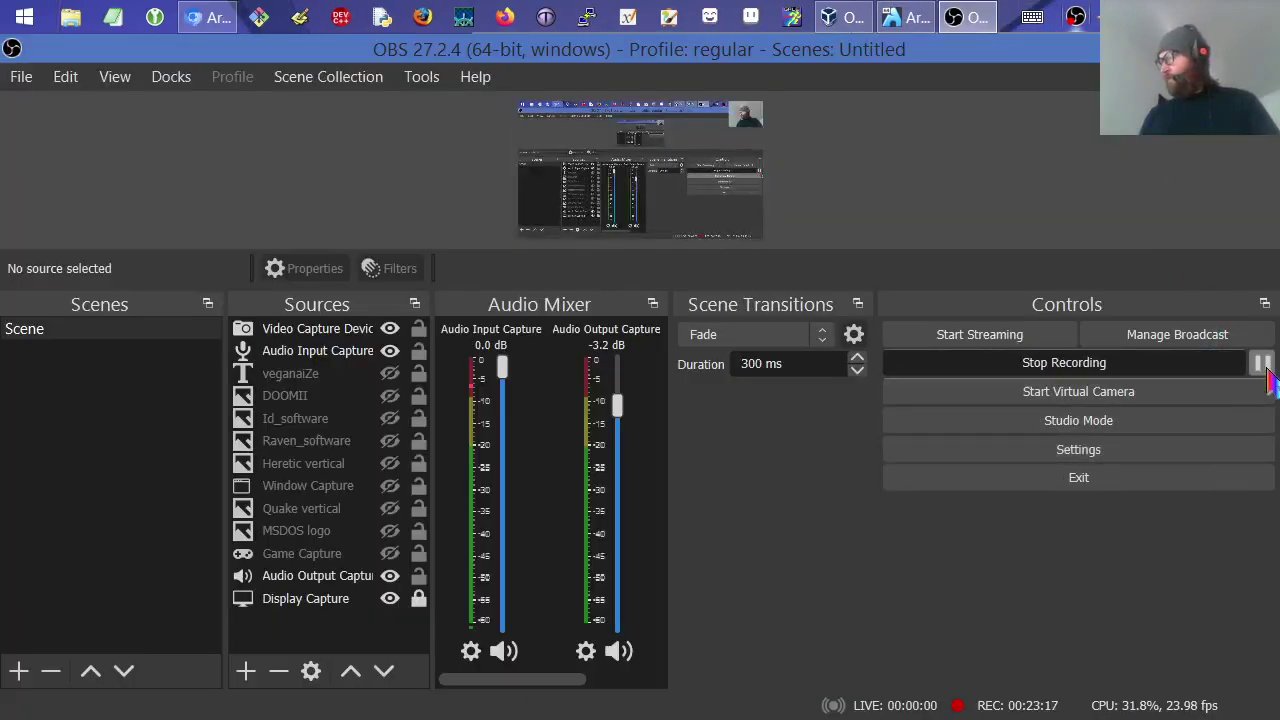
pyautogui.click(1262, 364)
pyautogui.click(1262, 364)
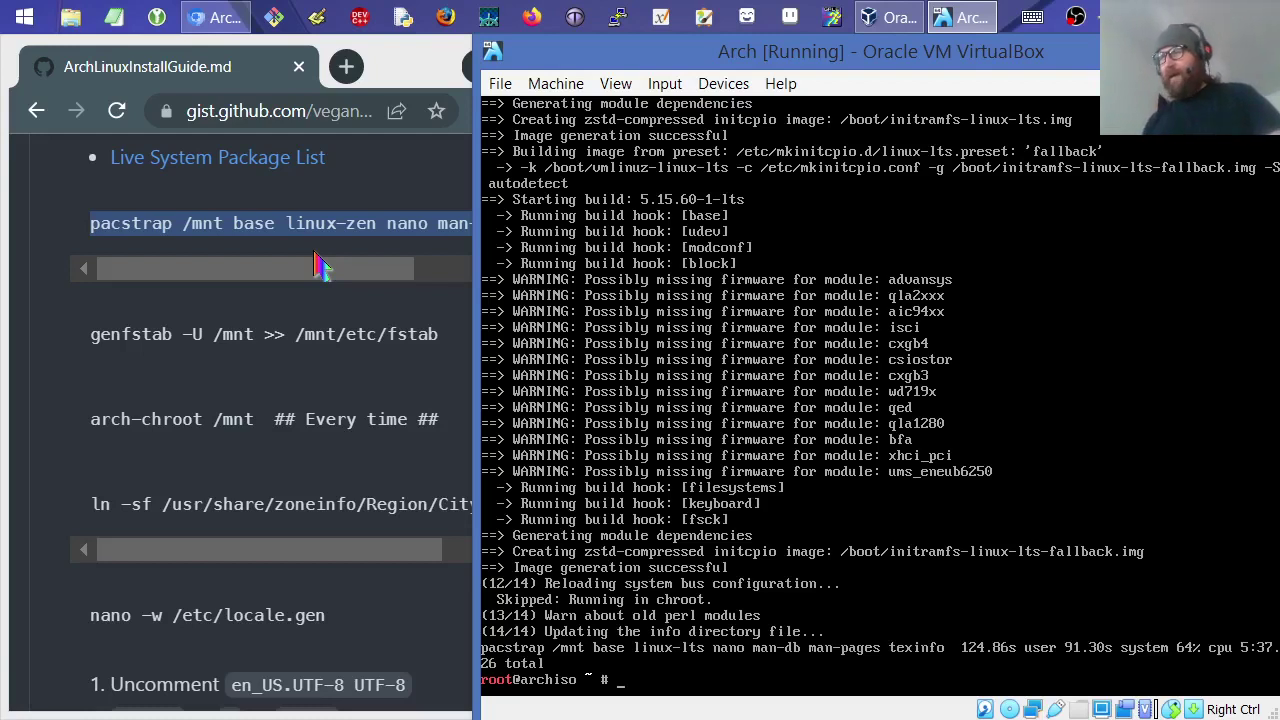
# - Generate the file system table by running the guide's command genfstab -U /mnt >> /mnt/etc/fstab in the Arch console
pyautogui.doubleClick(133, 338)
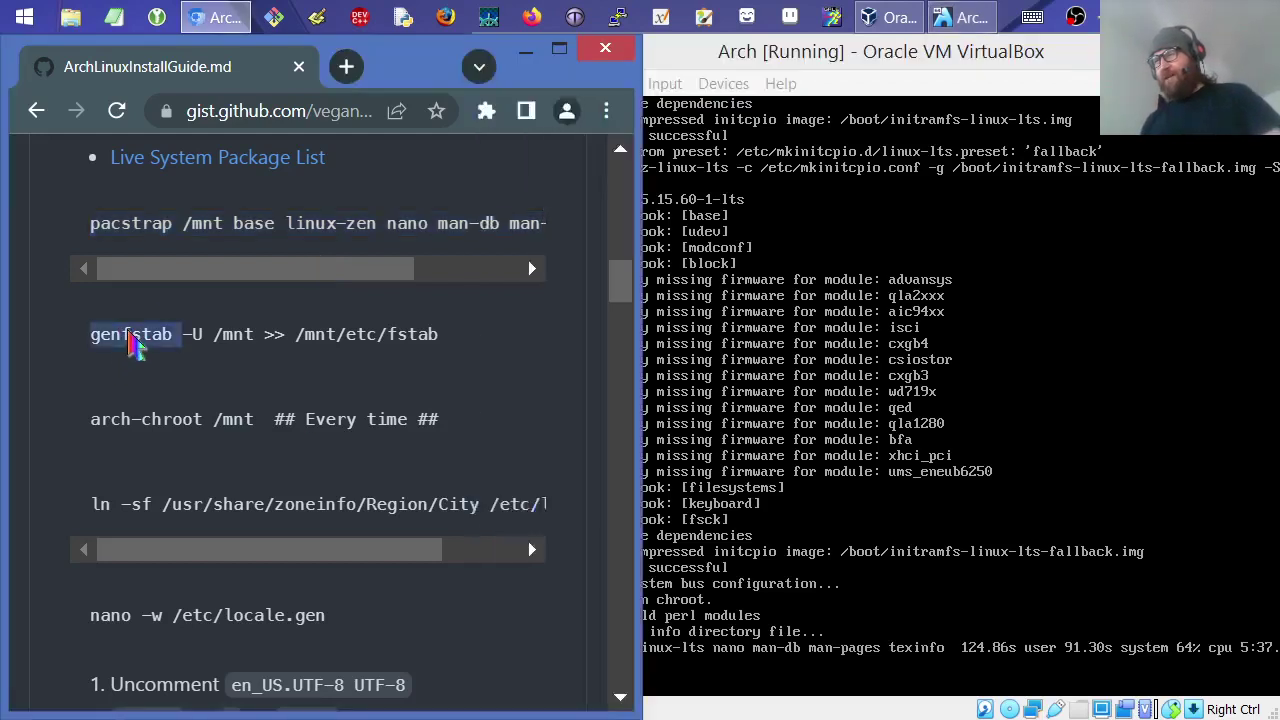
pyautogui.tripleClick(133, 338)
pyautogui.click(700, 440)
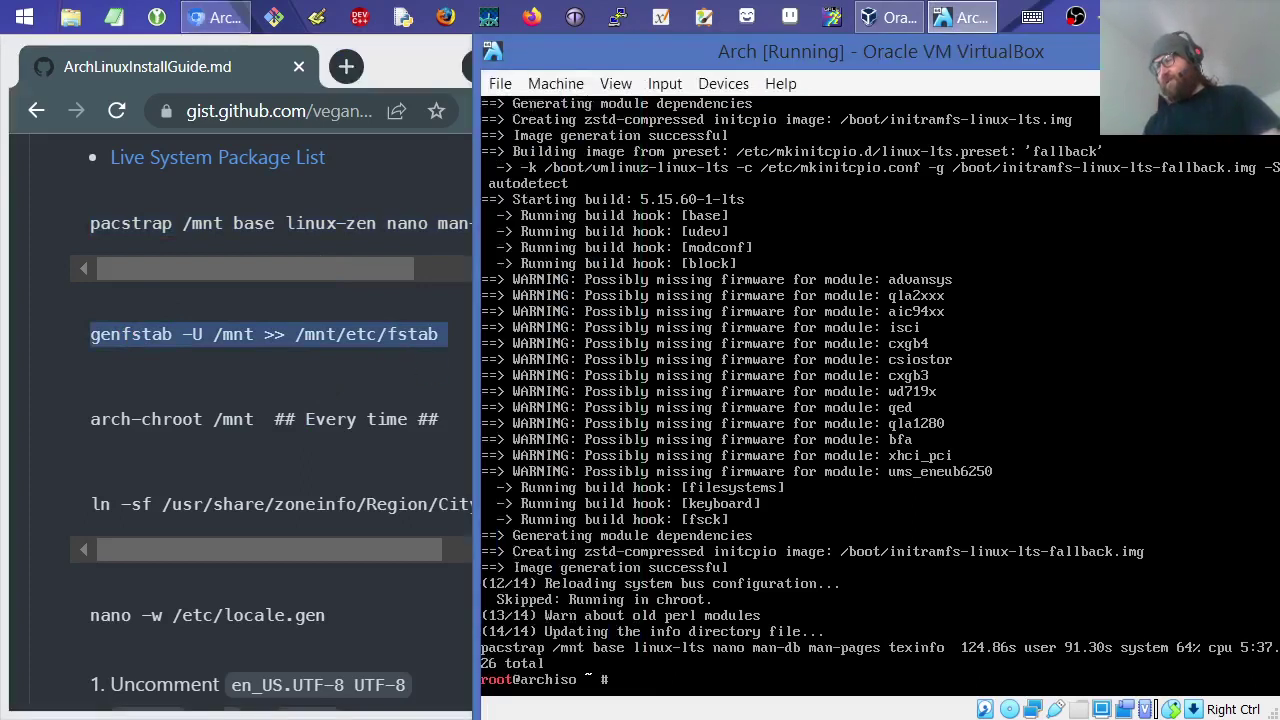
pyautogui.write('gen')
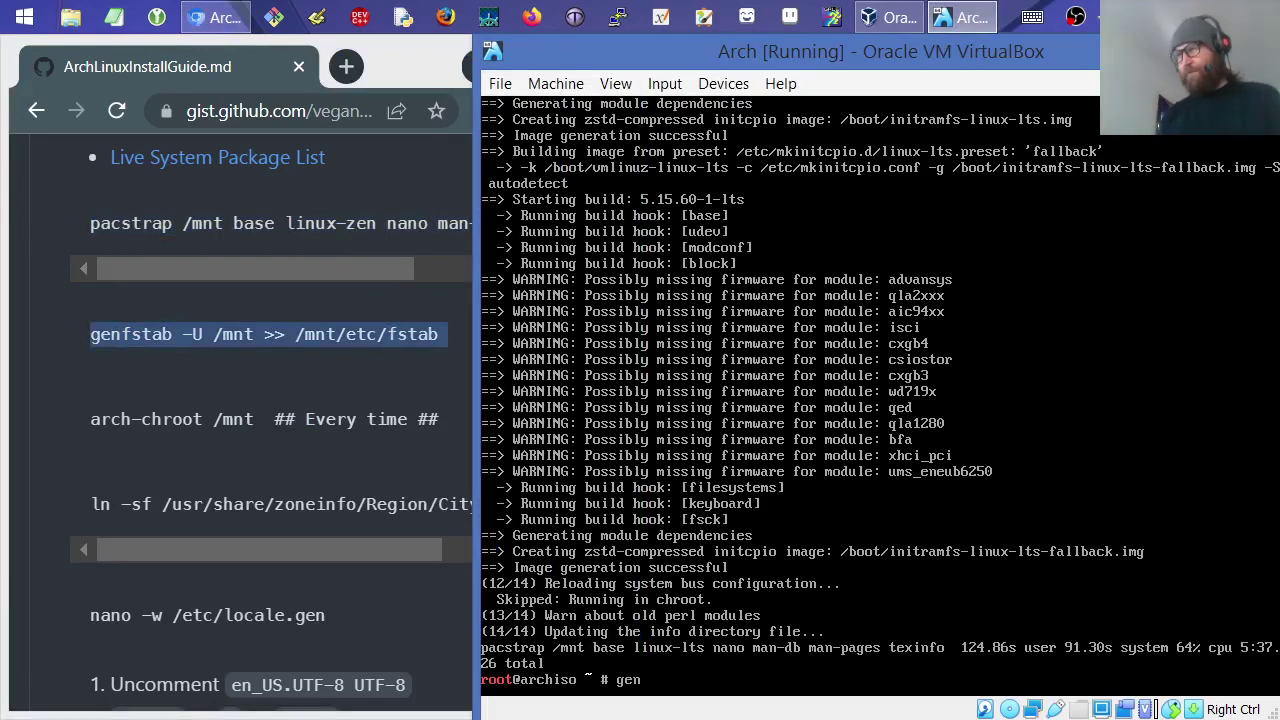
pyautogui.write('fstab')
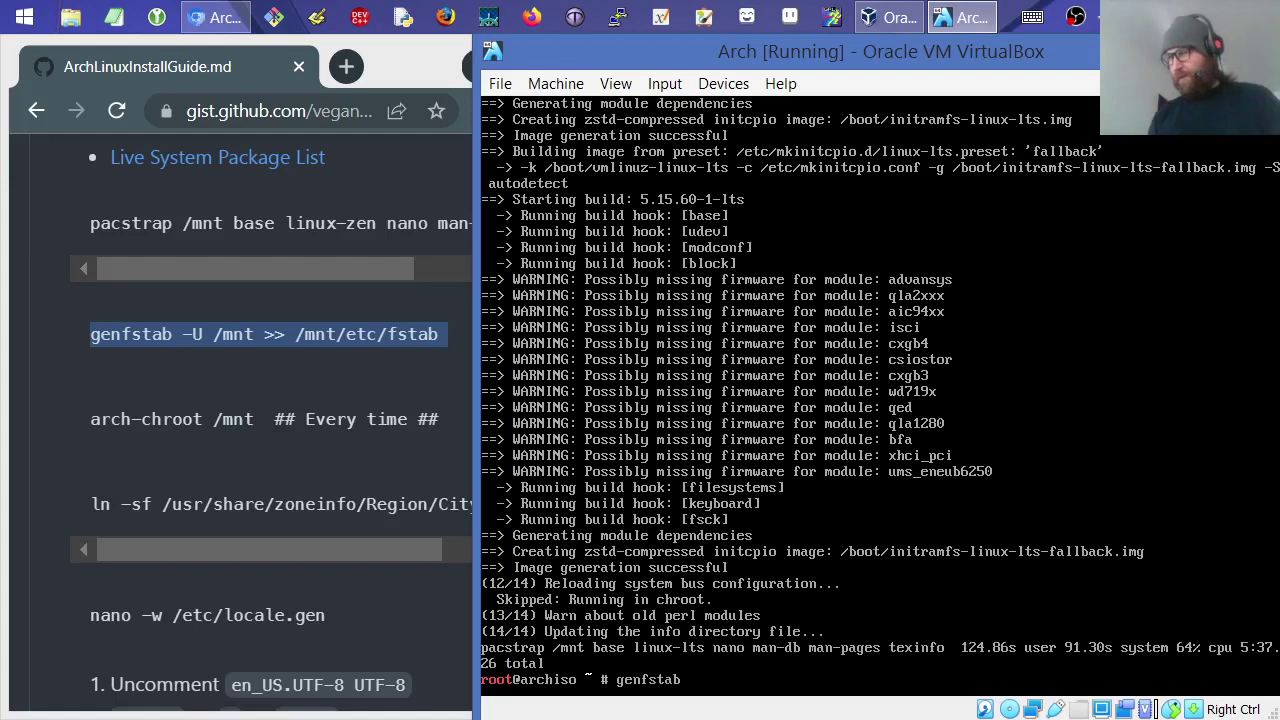
pyautogui.write(' -')
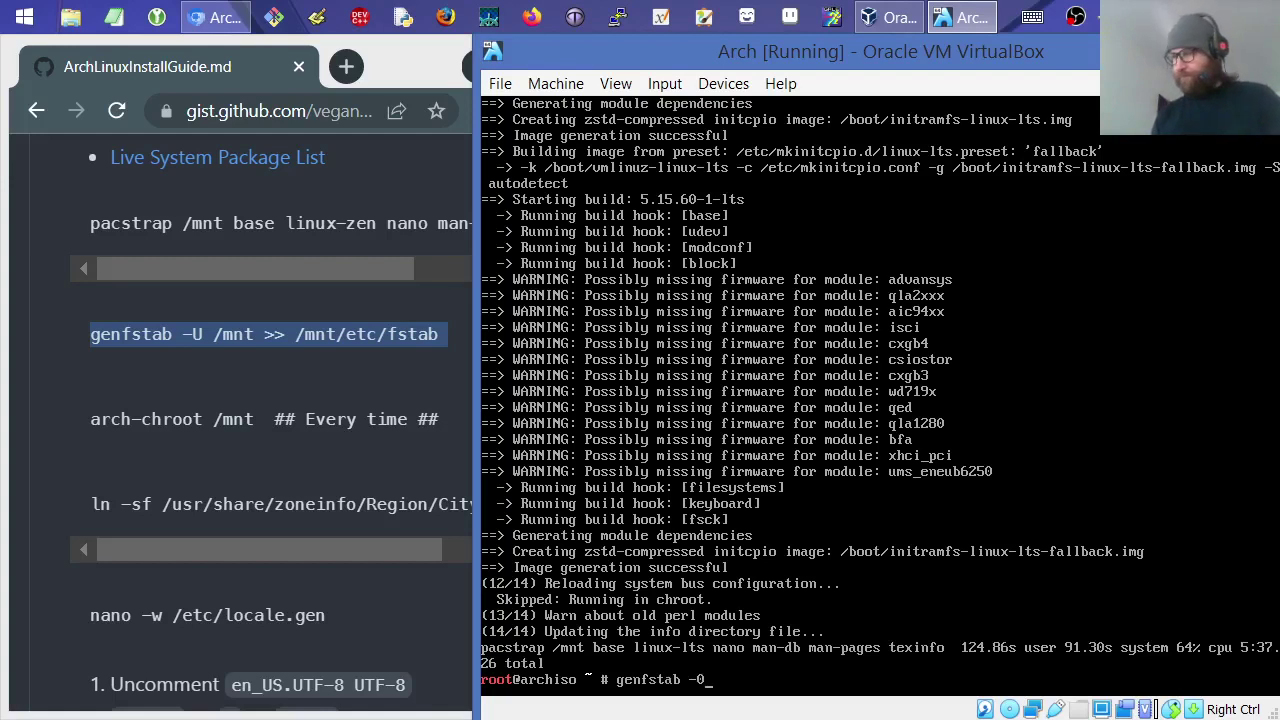
pyautogui.write('U ')
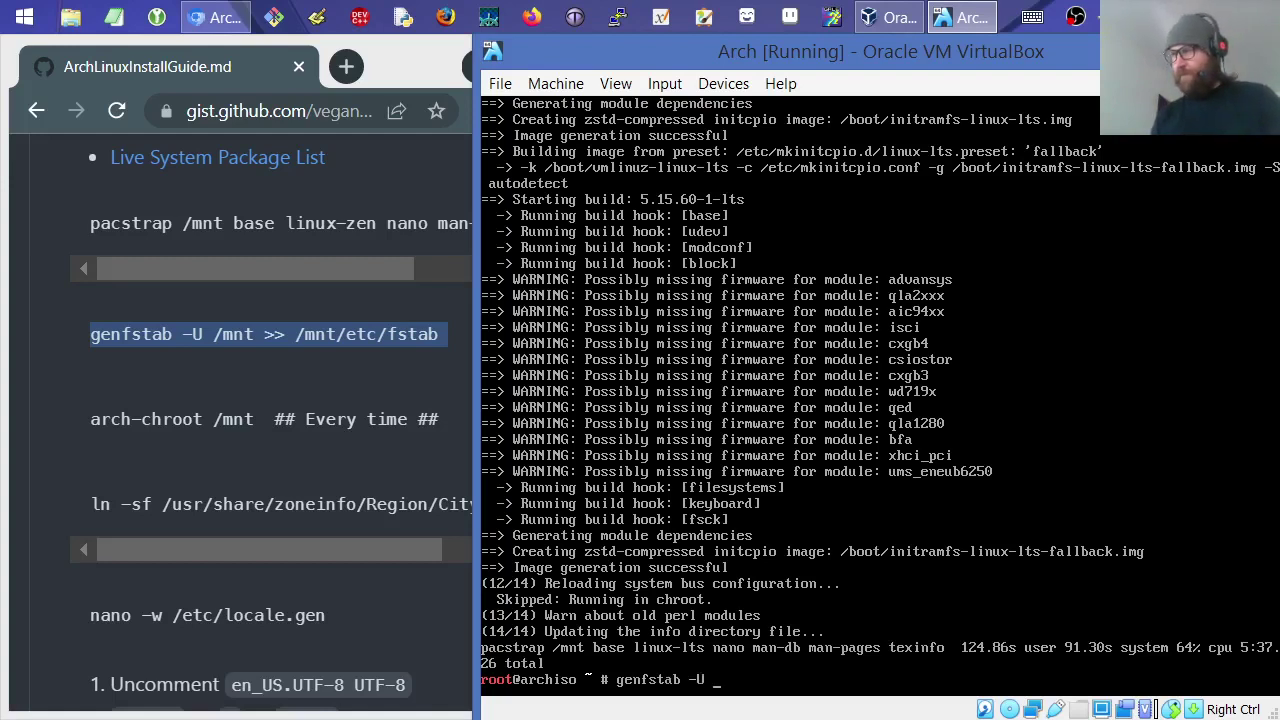
pyautogui.write('/mnt >>')
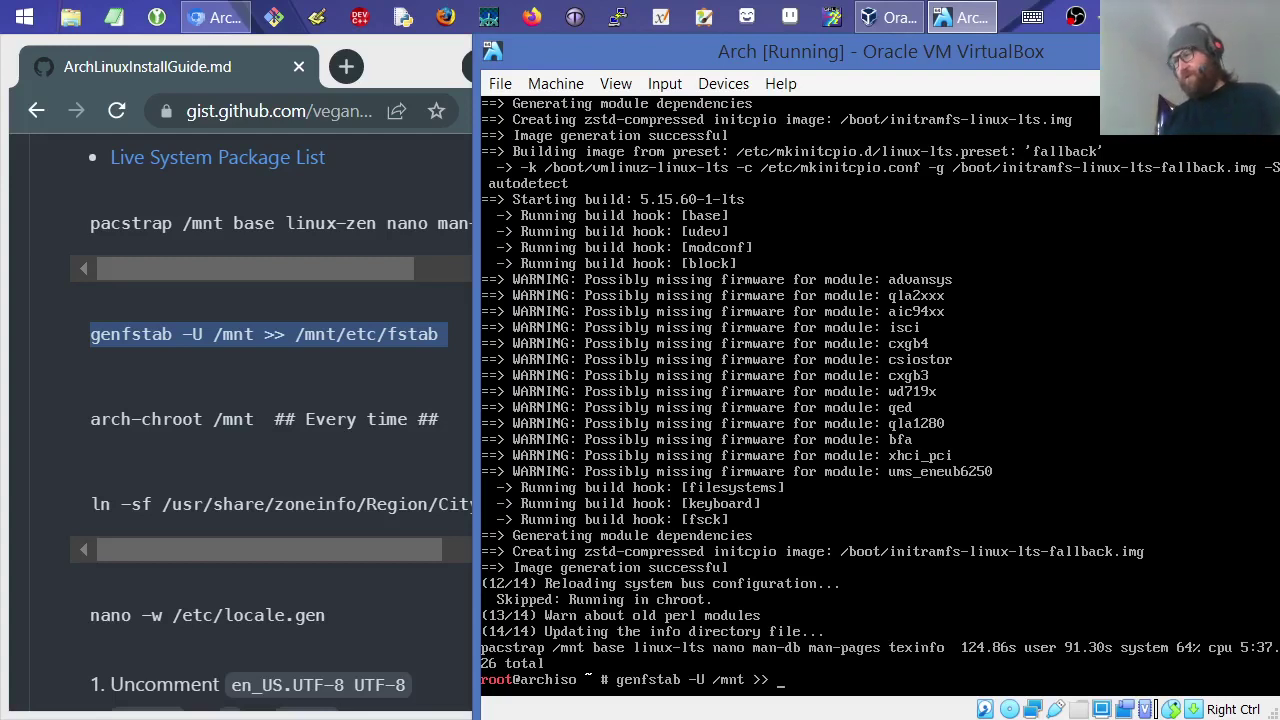
pyautogui.write(' /mnt')
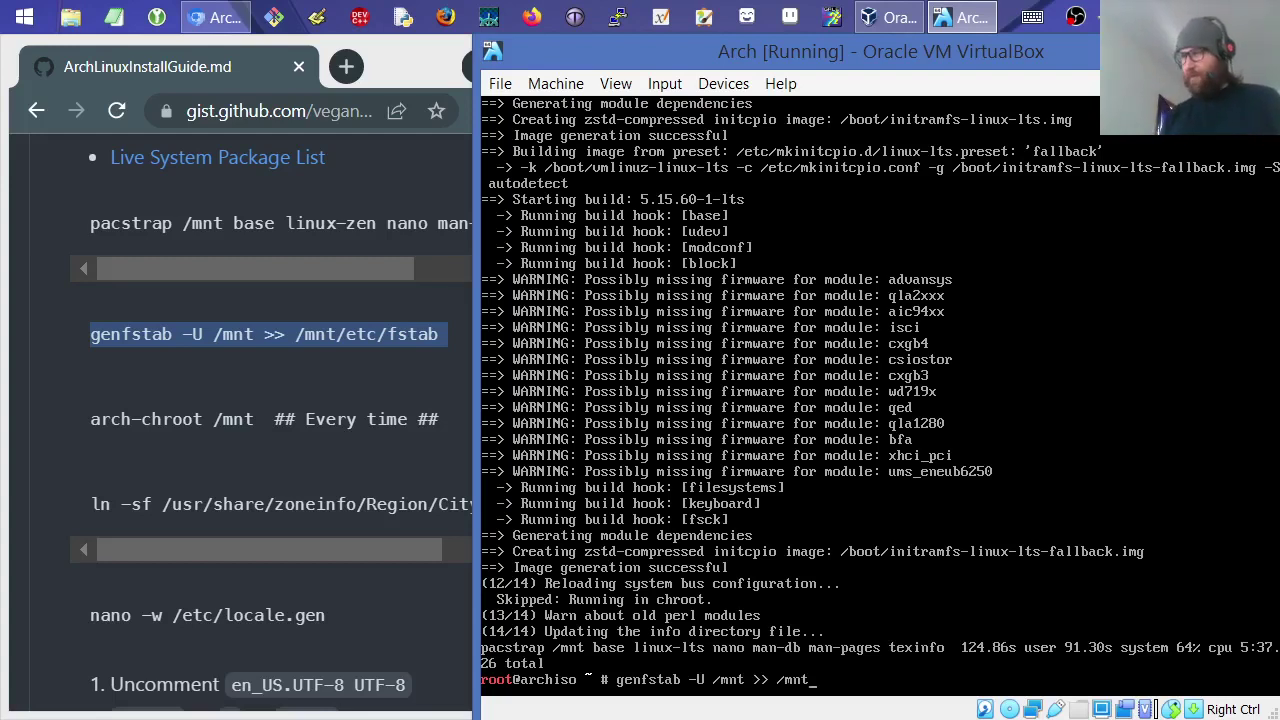
pyautogui.write('/etc')
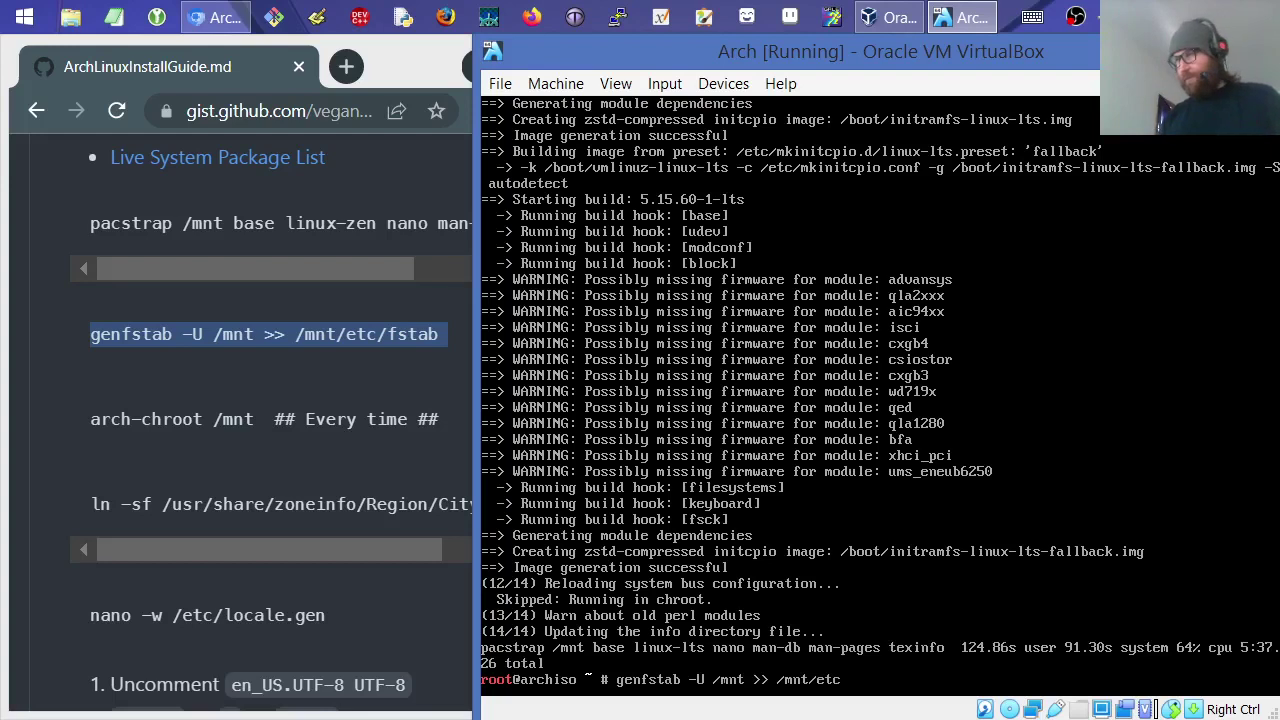
pyautogui.write('/fstab')
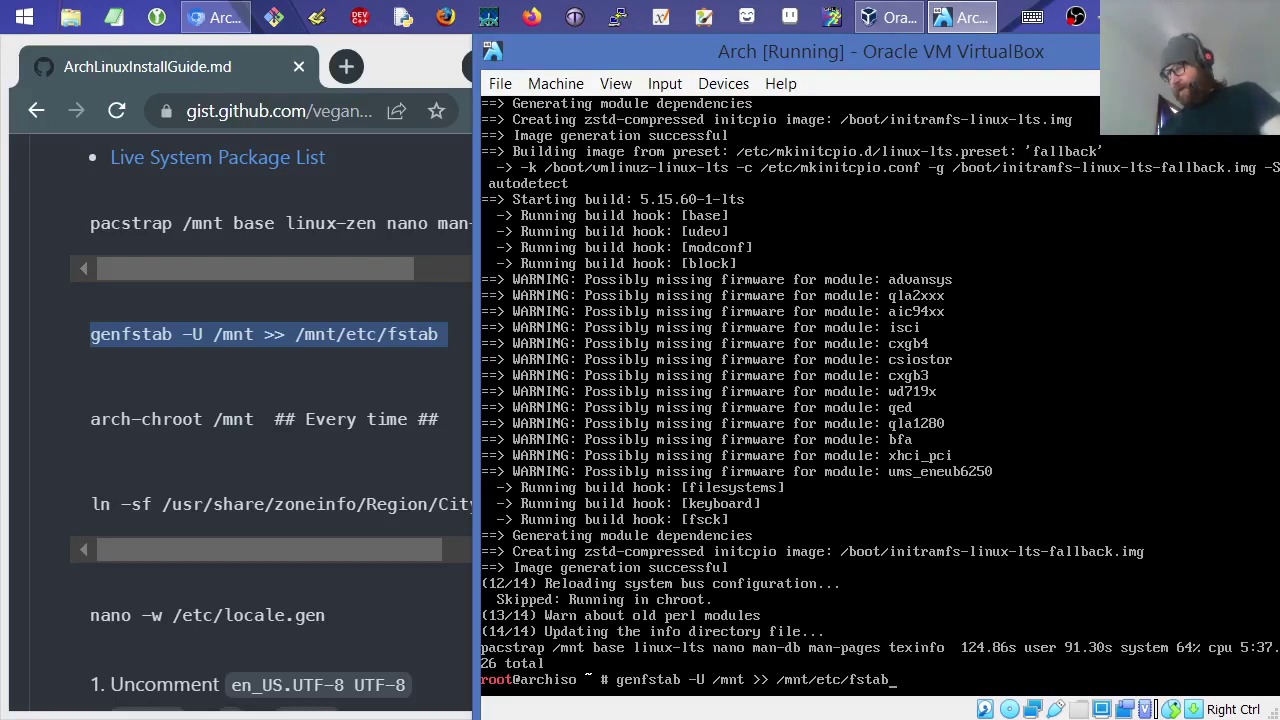
pyautogui.press('Return')
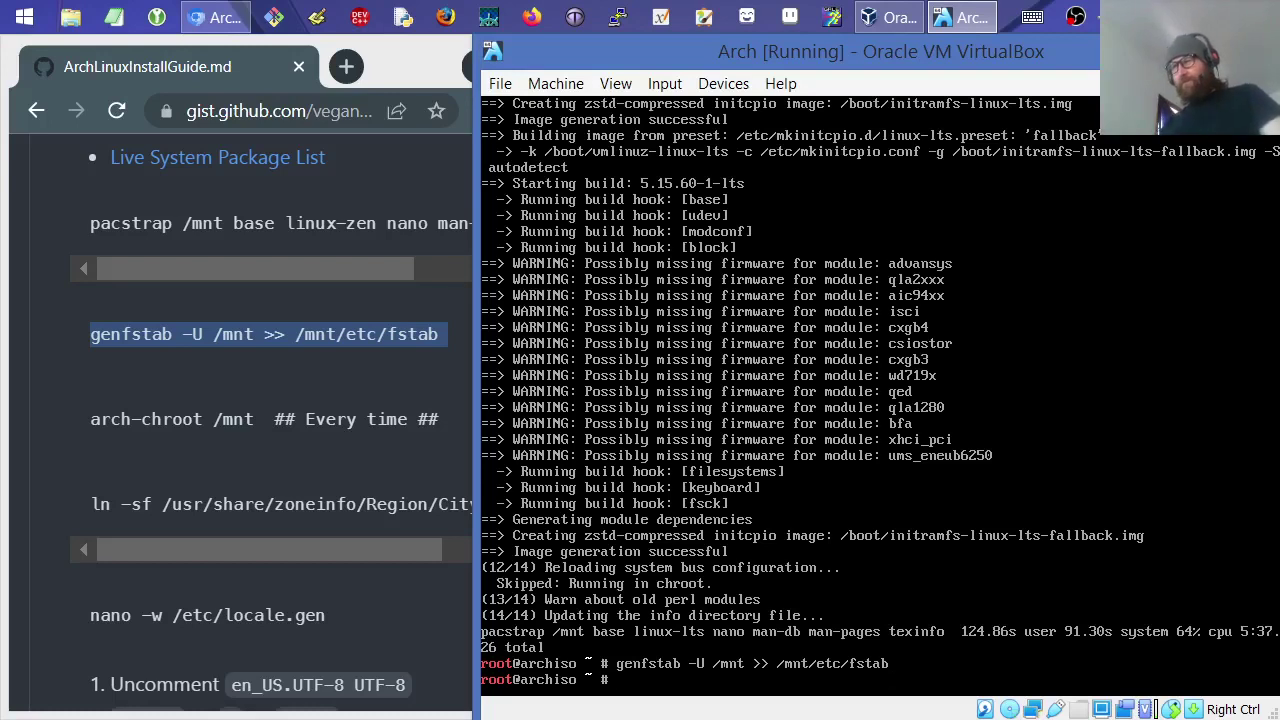
# - Try to change root into the new system with arch-shroot /mnt, declining the shell's suggested spelling correction
pyautogui.write('arch')
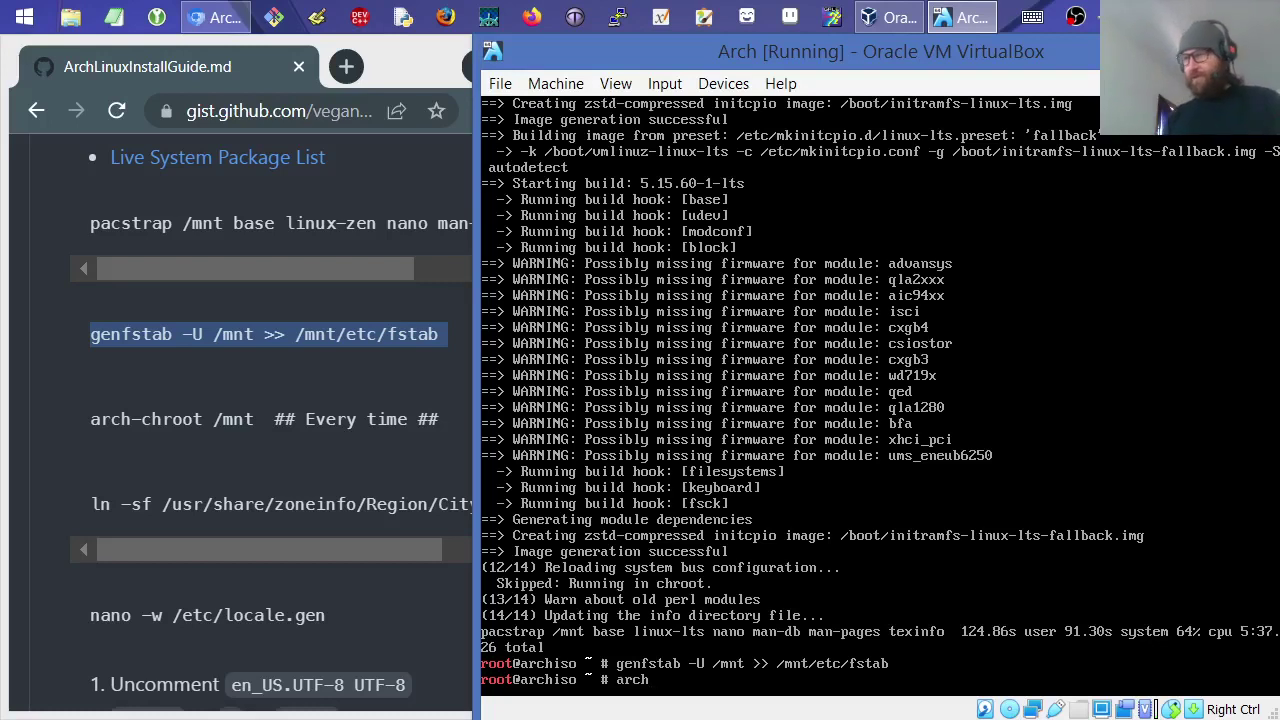
pyautogui.write('-shroot')
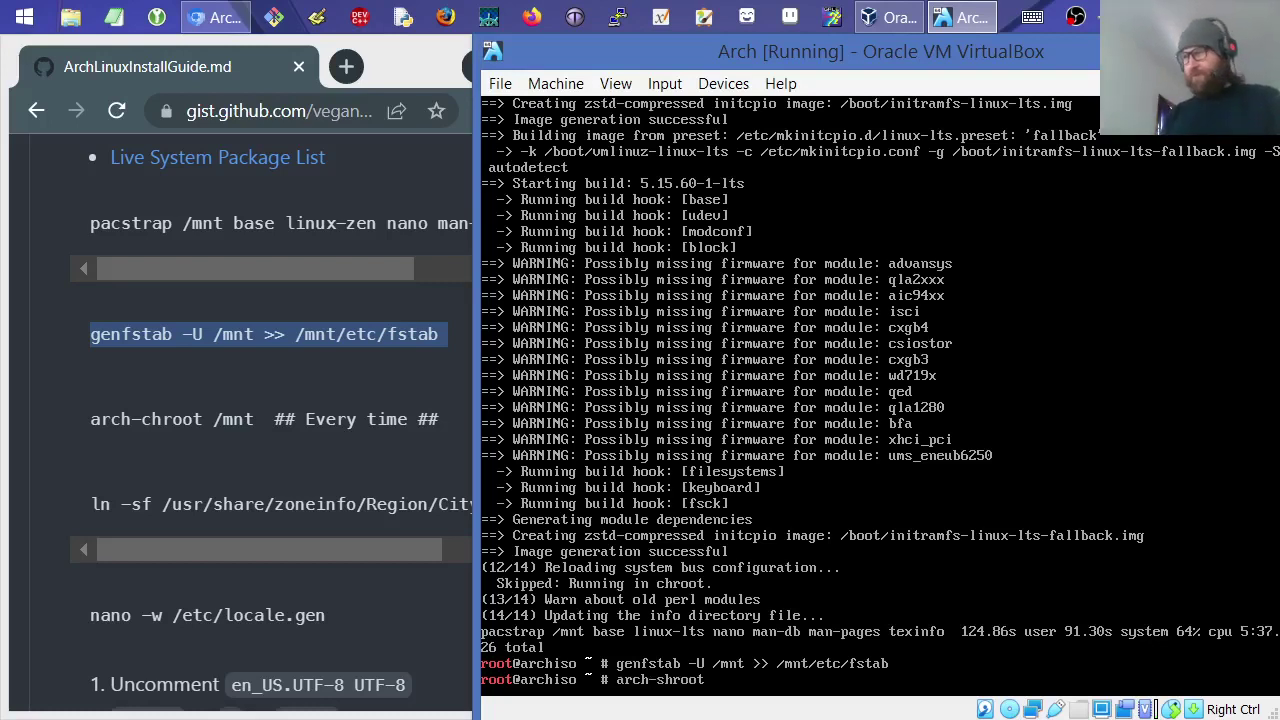
pyautogui.write(' /')
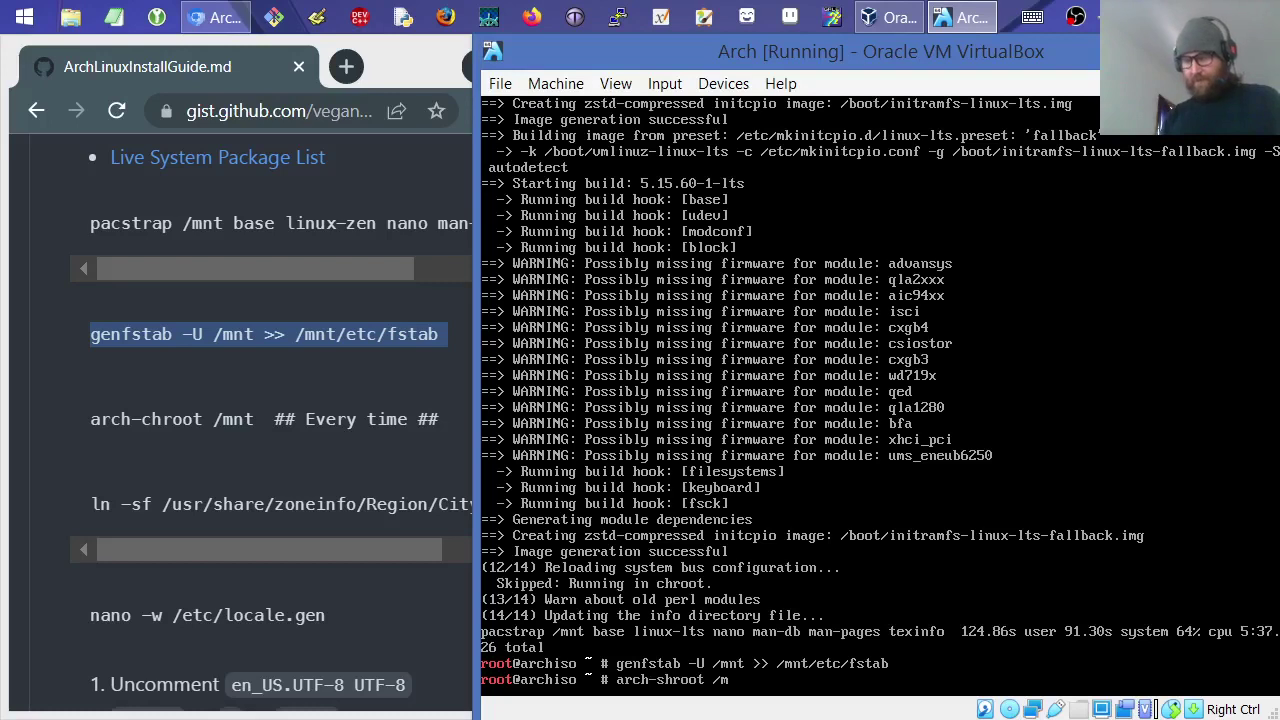
pyautogui.write('mnt')
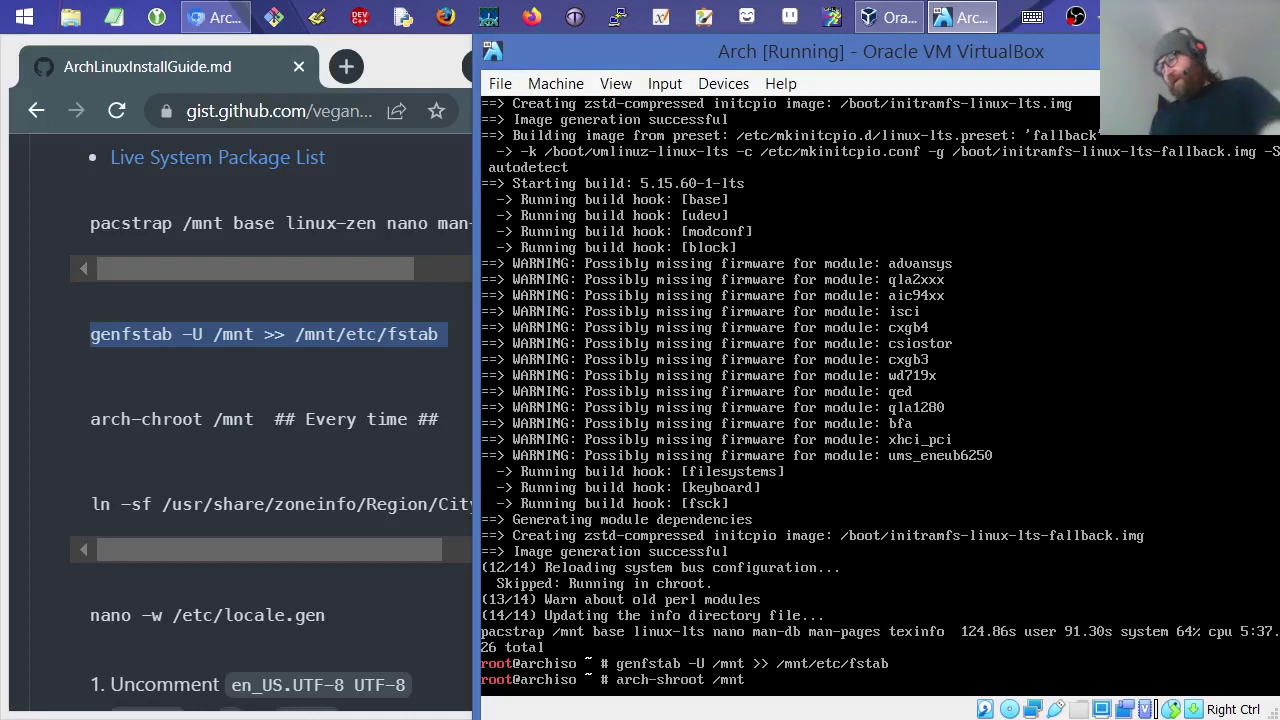
pyautogui.press('Return')
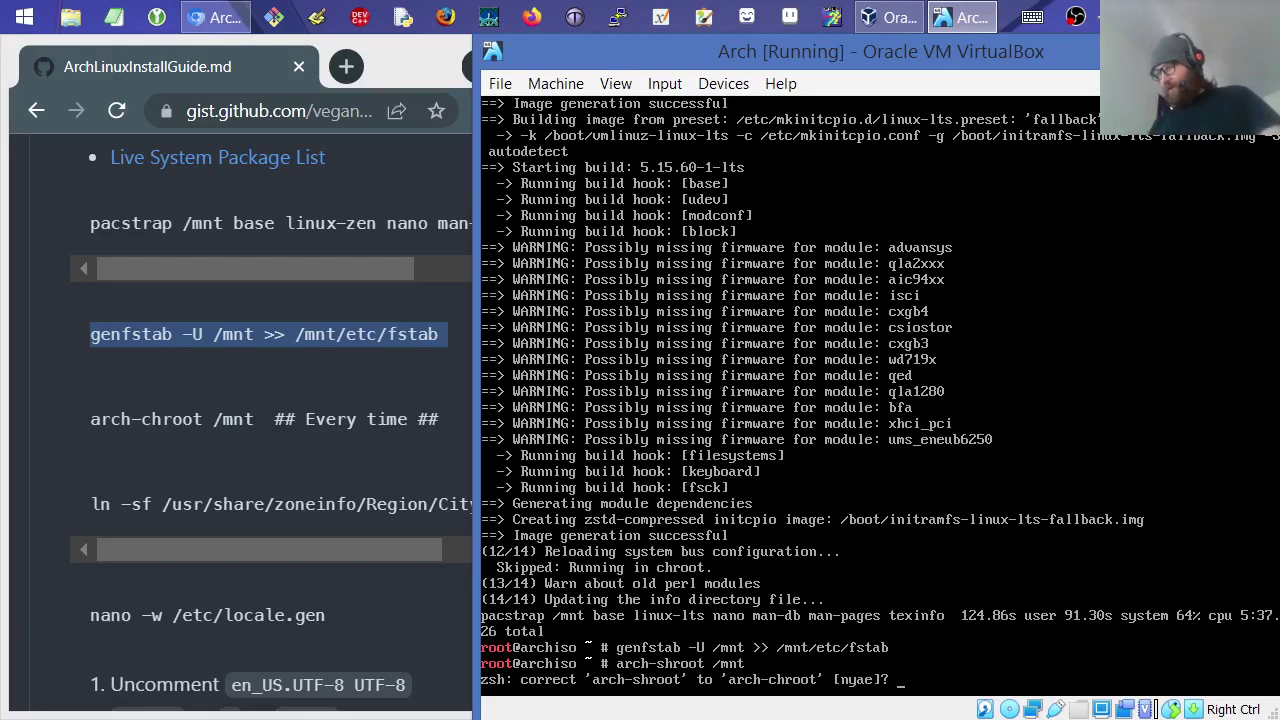
pyautogui.write('n')
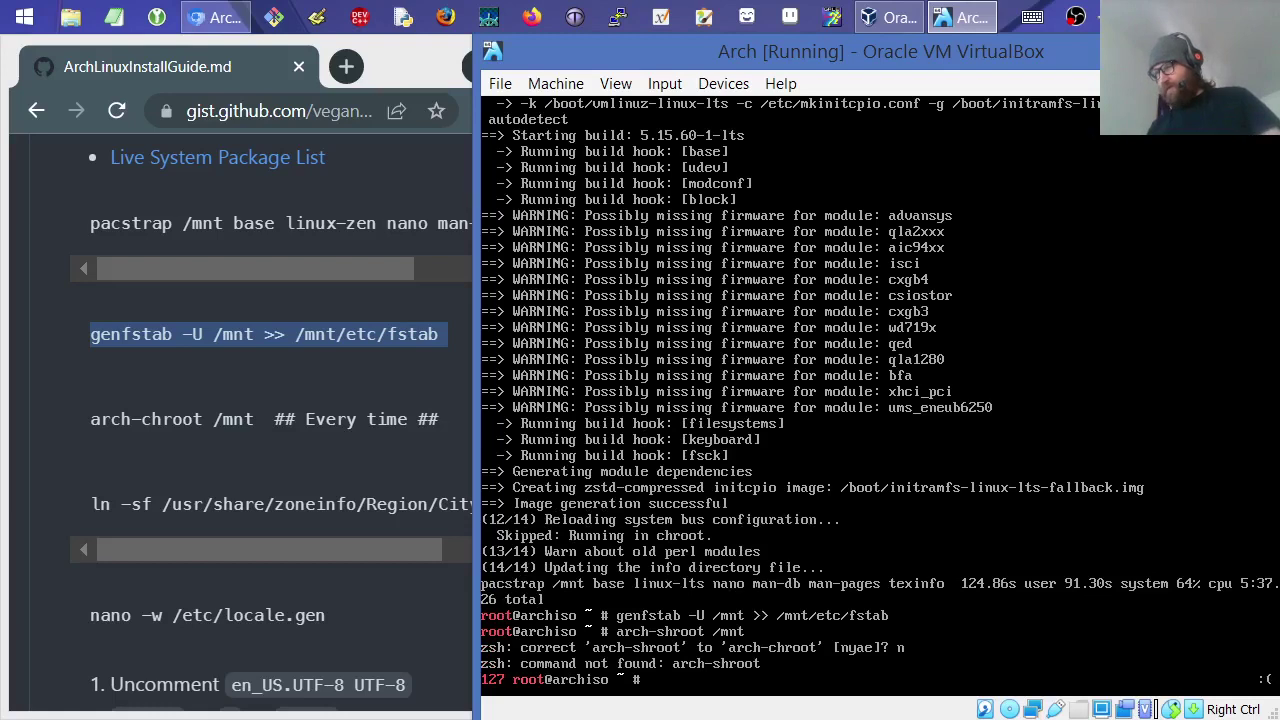
# - Recall the last command, correct arch-shroot to arch-chroot, and run it on /mnt to enter the new system
pyautogui.press('Up')
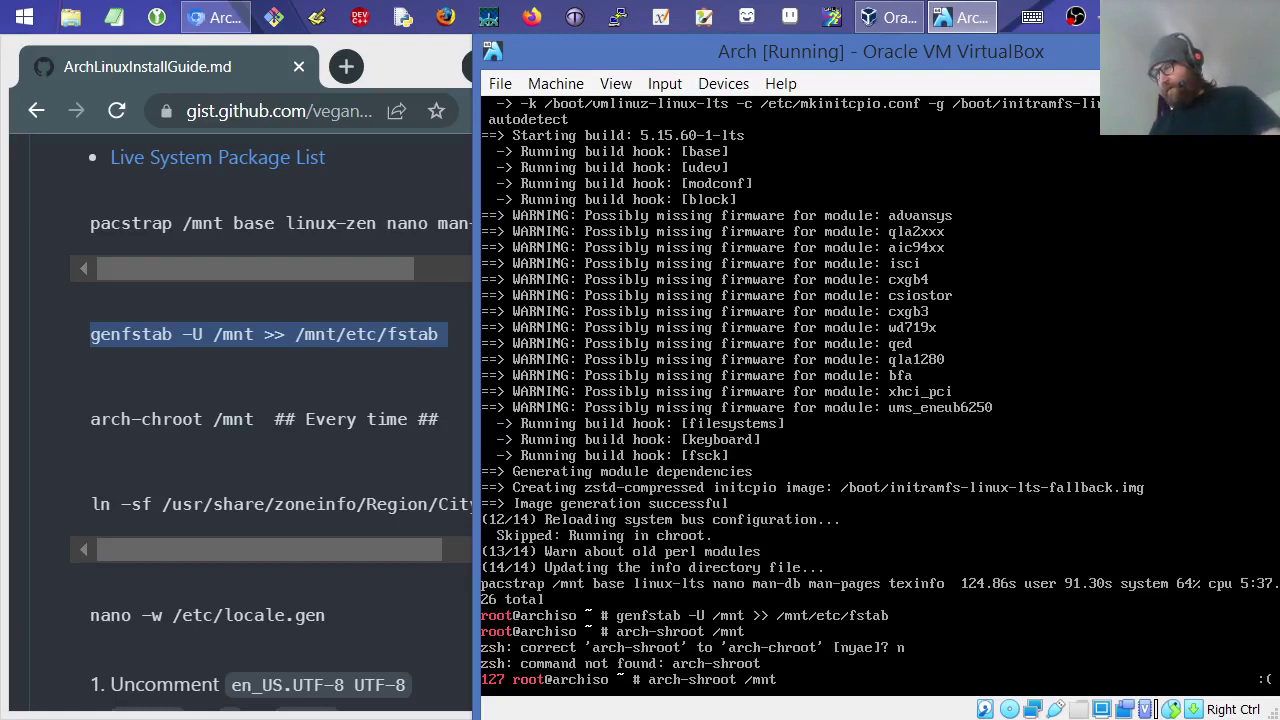
pyautogui.press('Left')
pyautogui.press('Left')
pyautogui.press('Left')
pyautogui.press('Left')
pyautogui.press('Left')
pyautogui.press('Left')
pyautogui.press('Left')
pyautogui.press('Left')
pyautogui.press('Left')
pyautogui.press('Left')
pyautogui.press('BackSpace')
pyautogui.write('c')
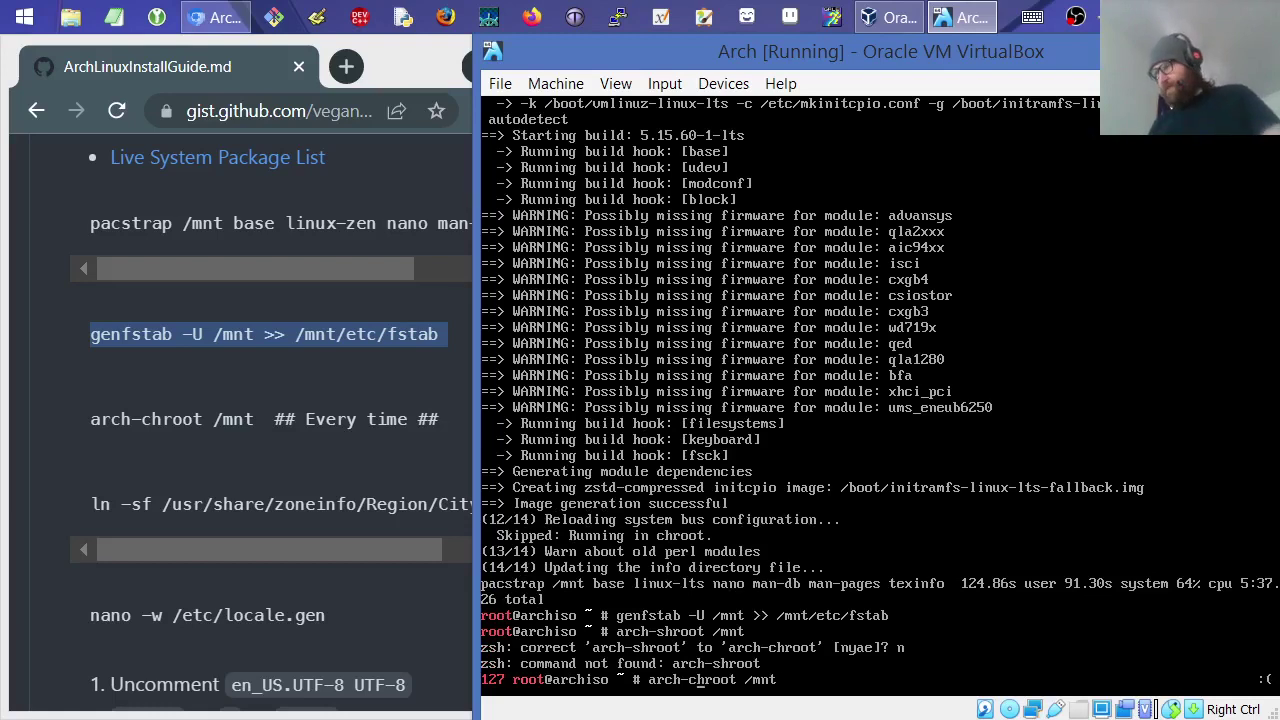
pyautogui.press('Return')
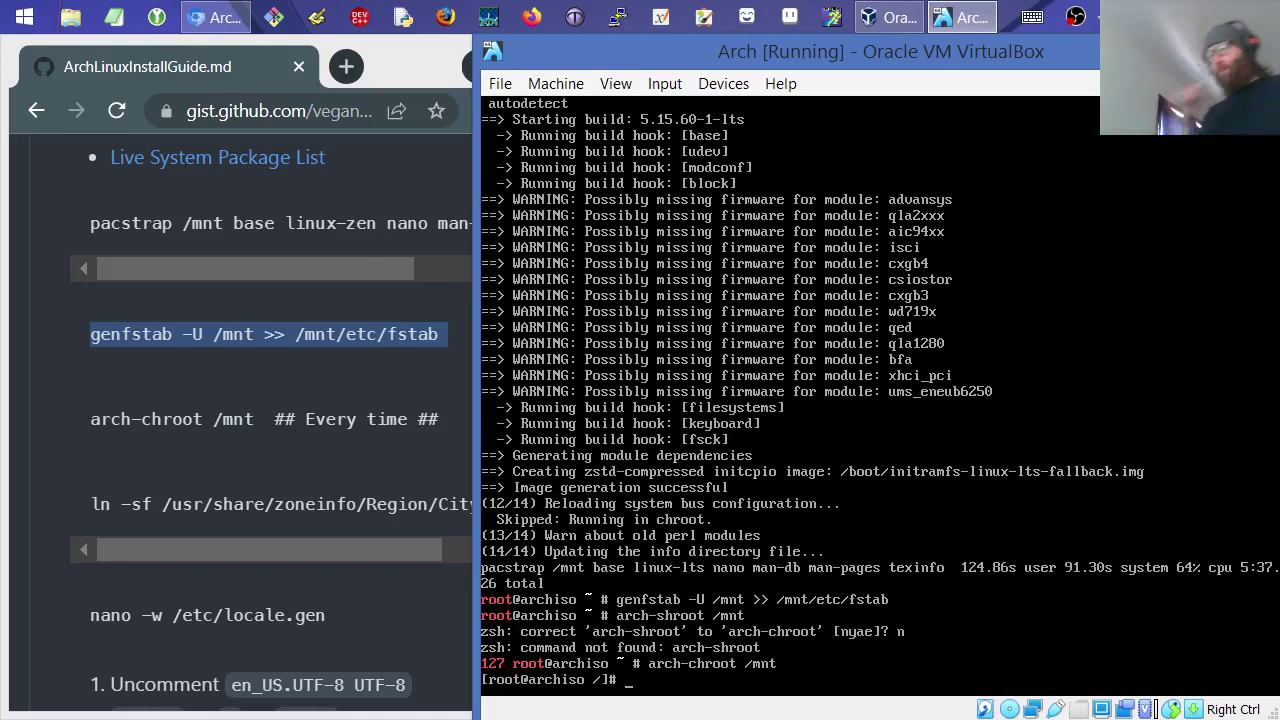
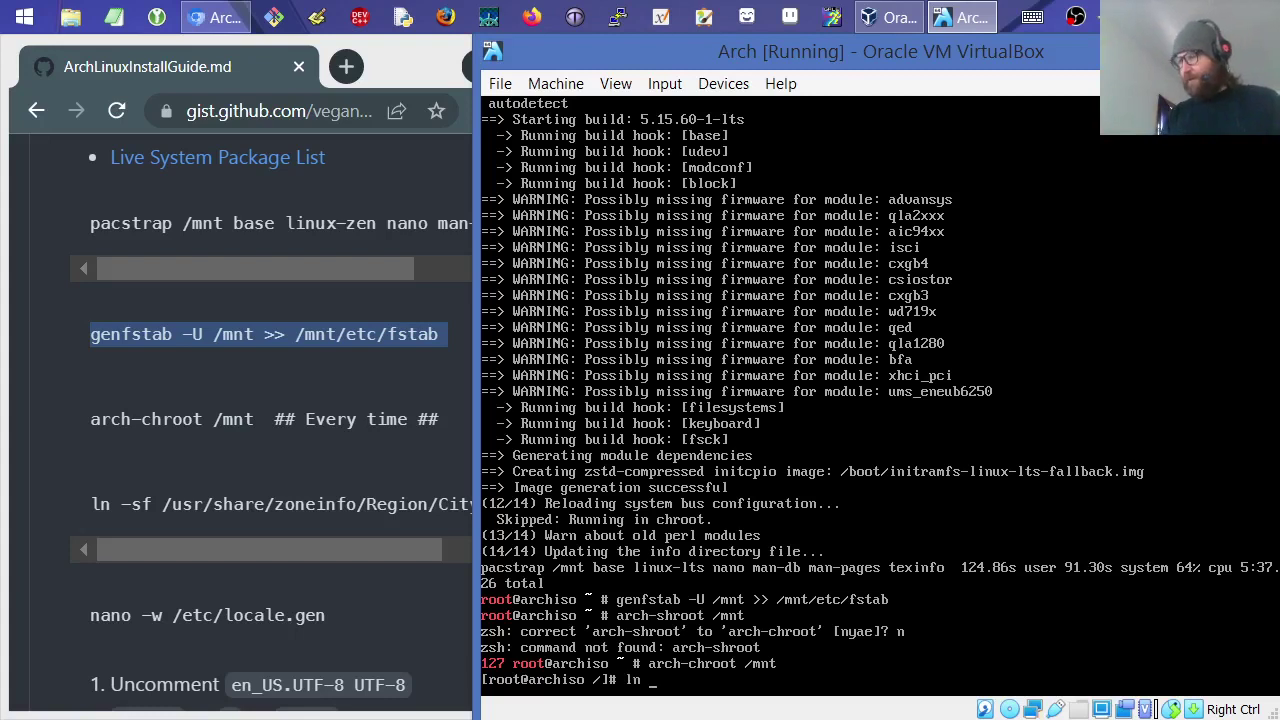
# - Begin the time zone link as ln -sf /usr/share/zoneinfo/US/Pacific, listing the available regions and US zones along the way
pyautogui.write('sf')
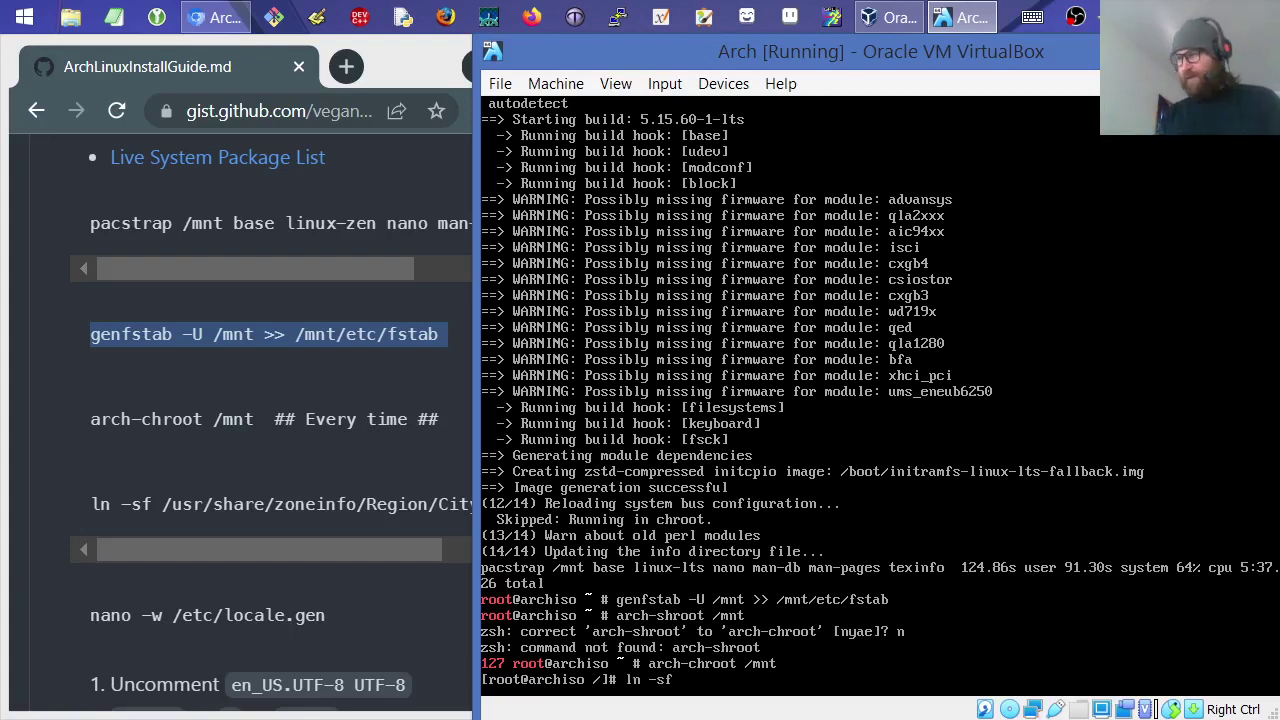
pyautogui.write(' /usr')
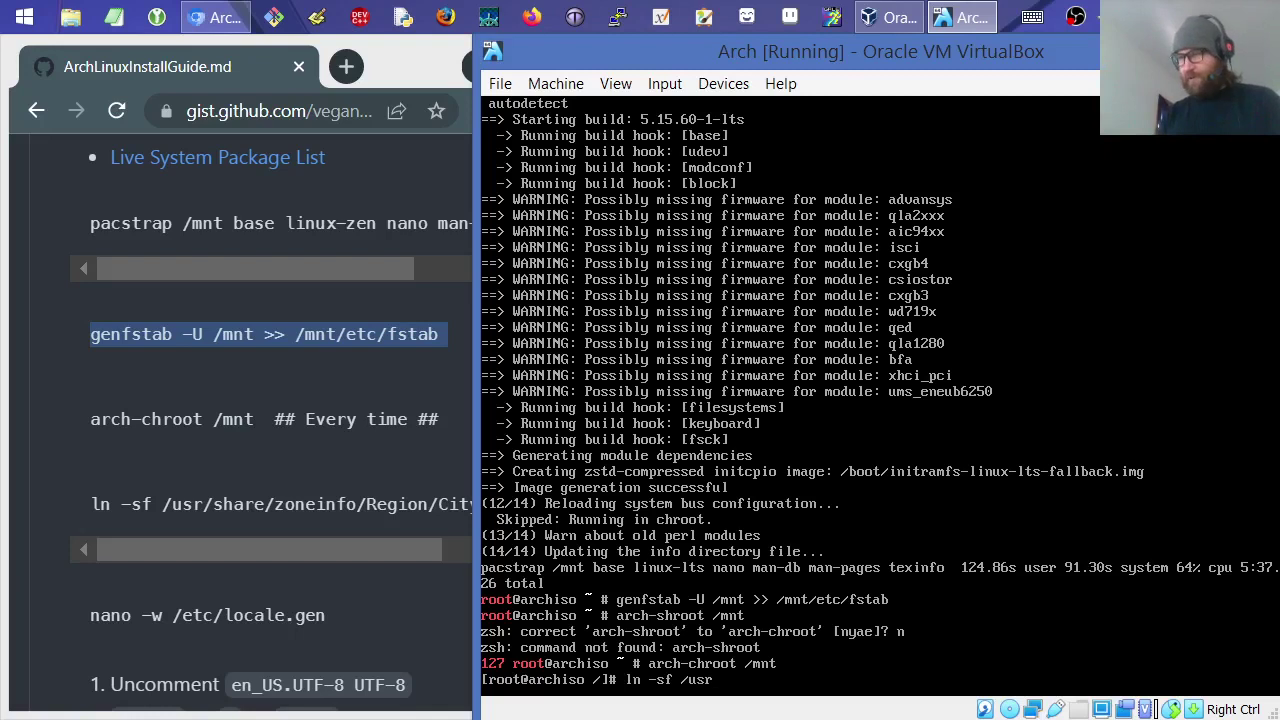
pyautogui.write('/share/zoneinf')
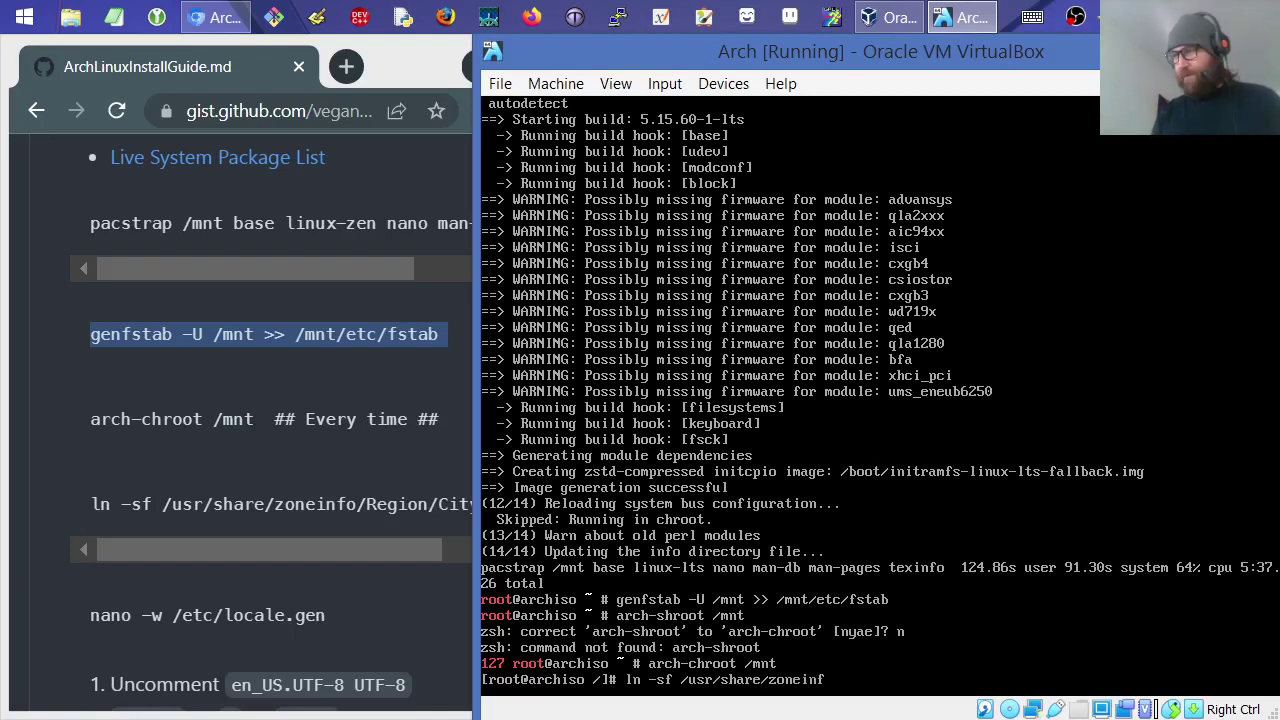
pyautogui.write('o')
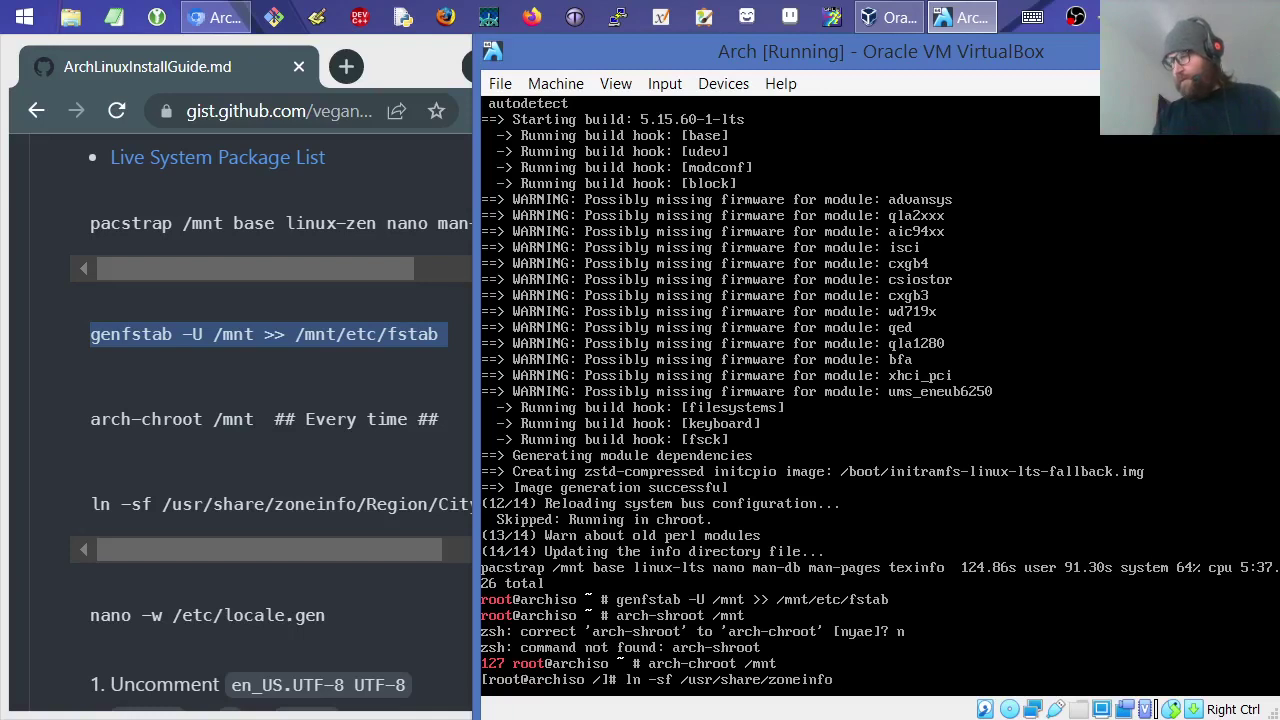
pyautogui.write('/')
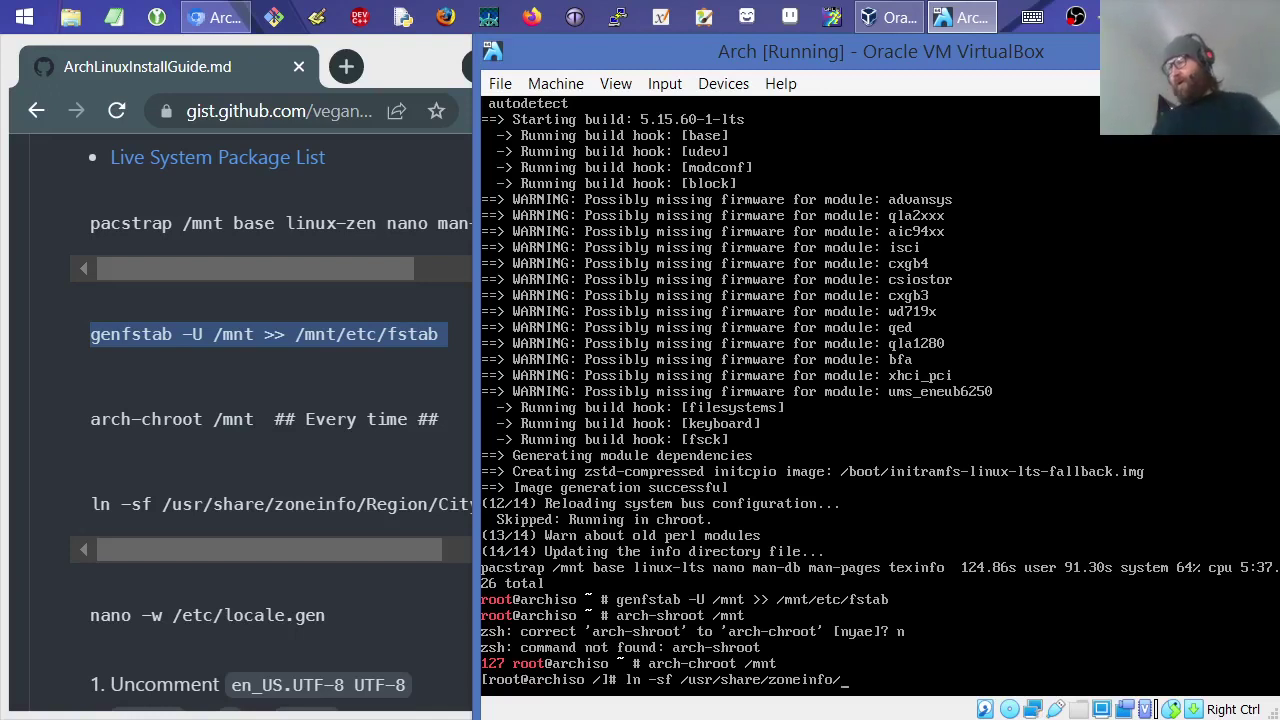
pyautogui.press('Tab')
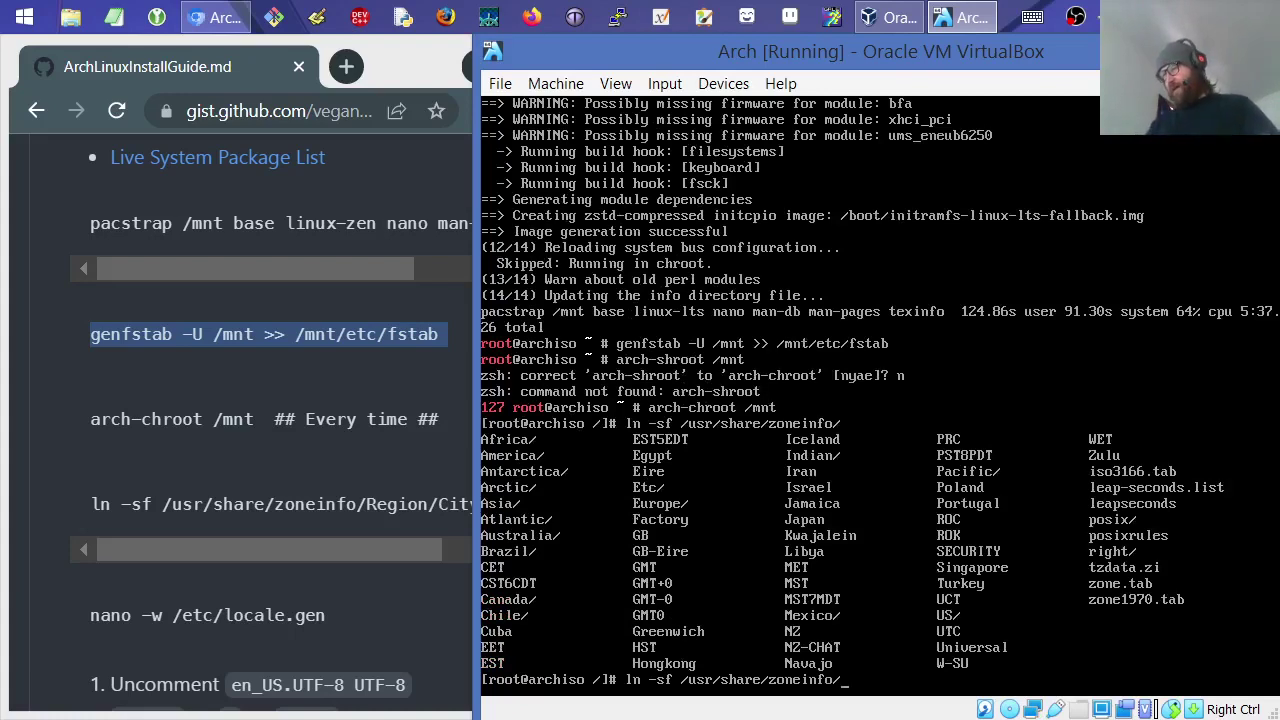
pyautogui.write('US/')
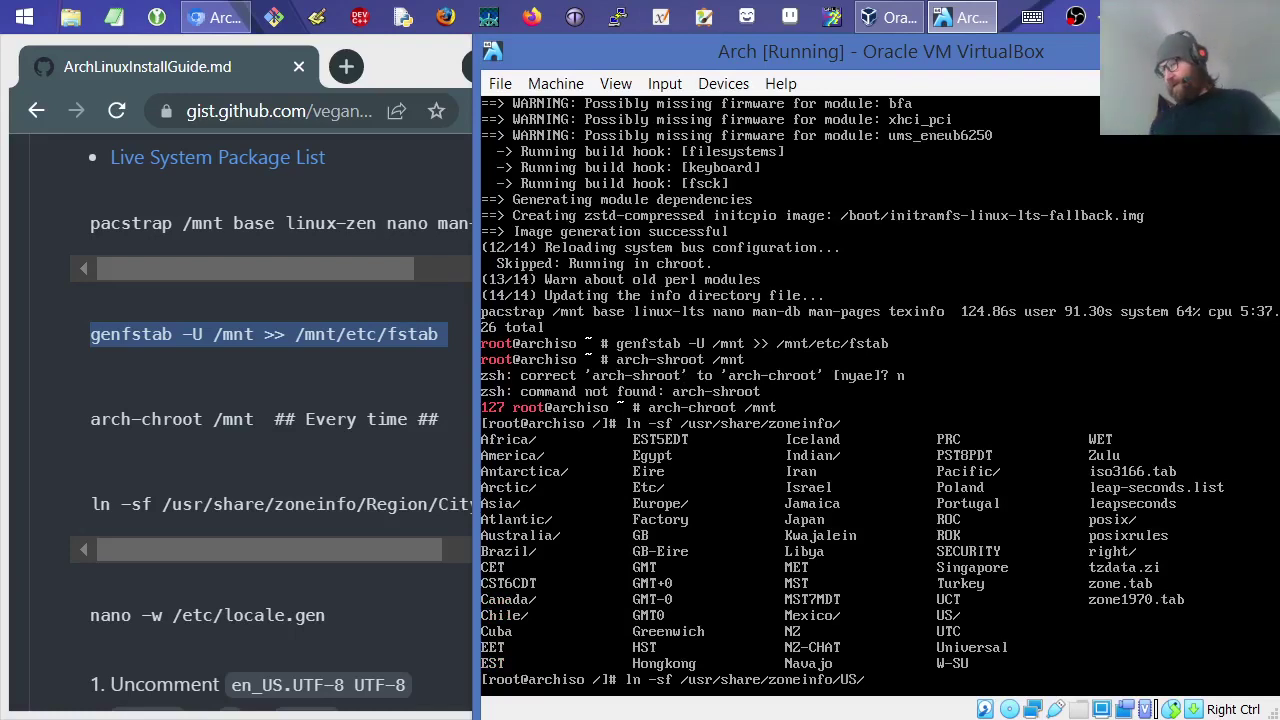
pyautogui.press('Tab')
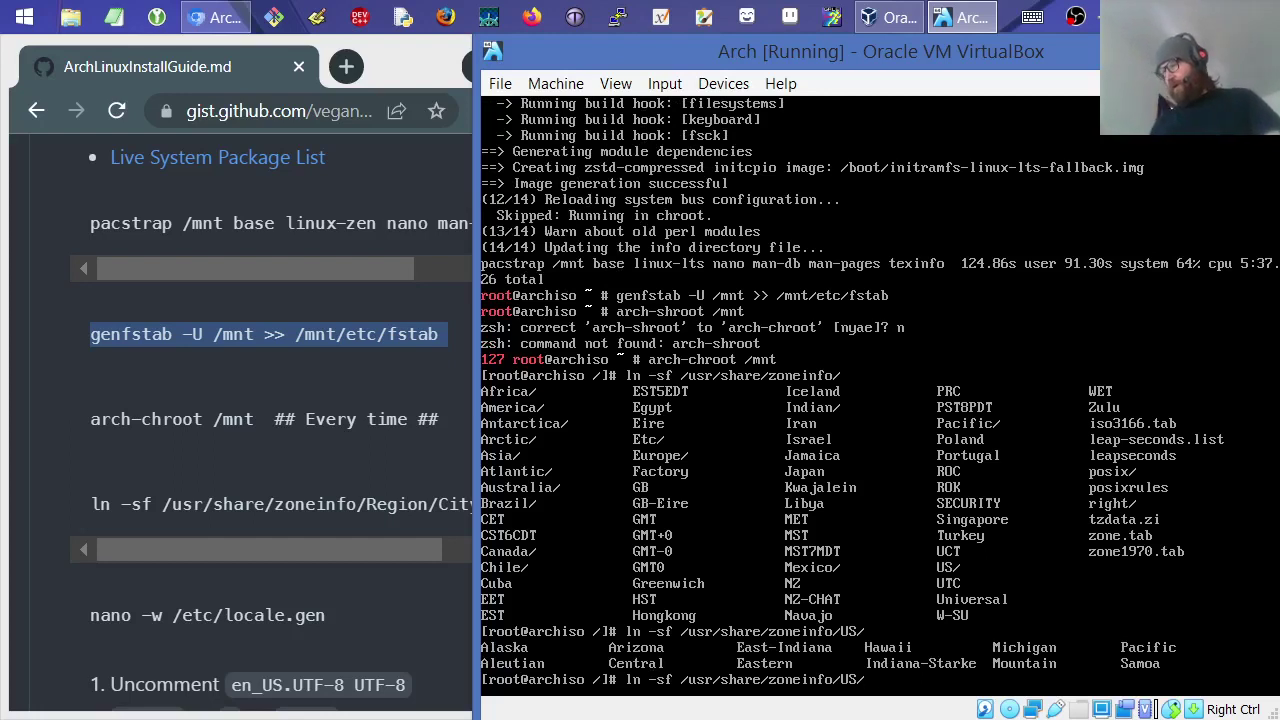
pyautogui.write('Pac')
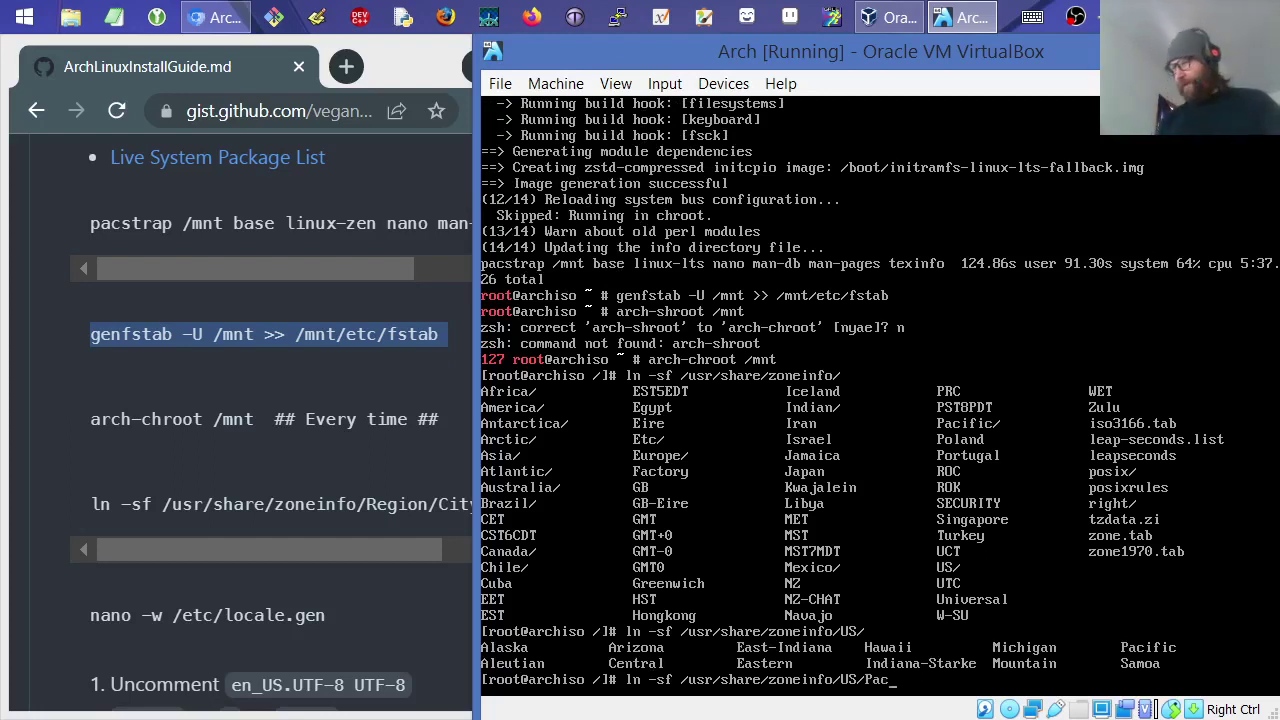
pyautogui.press('Tab')
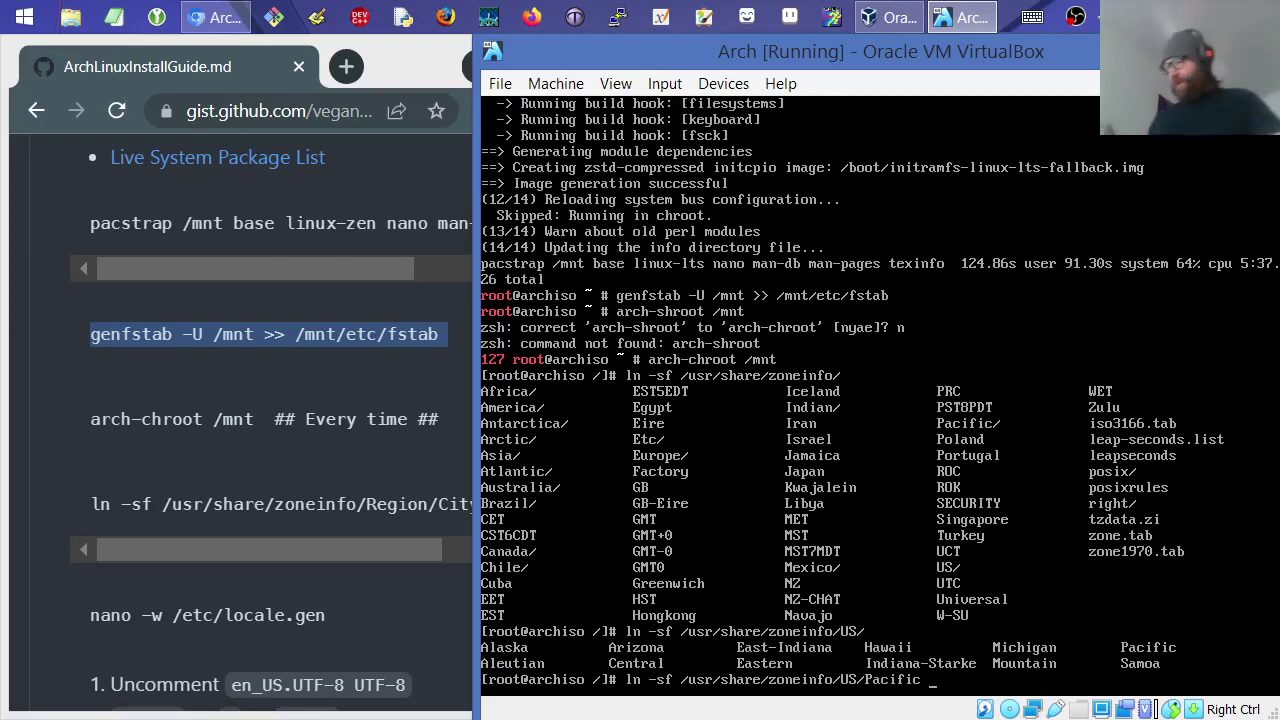
# - Check the end of the guide's ln command and add the link target /etc/localtime in the Arch console
pyautogui.click(228, 558)
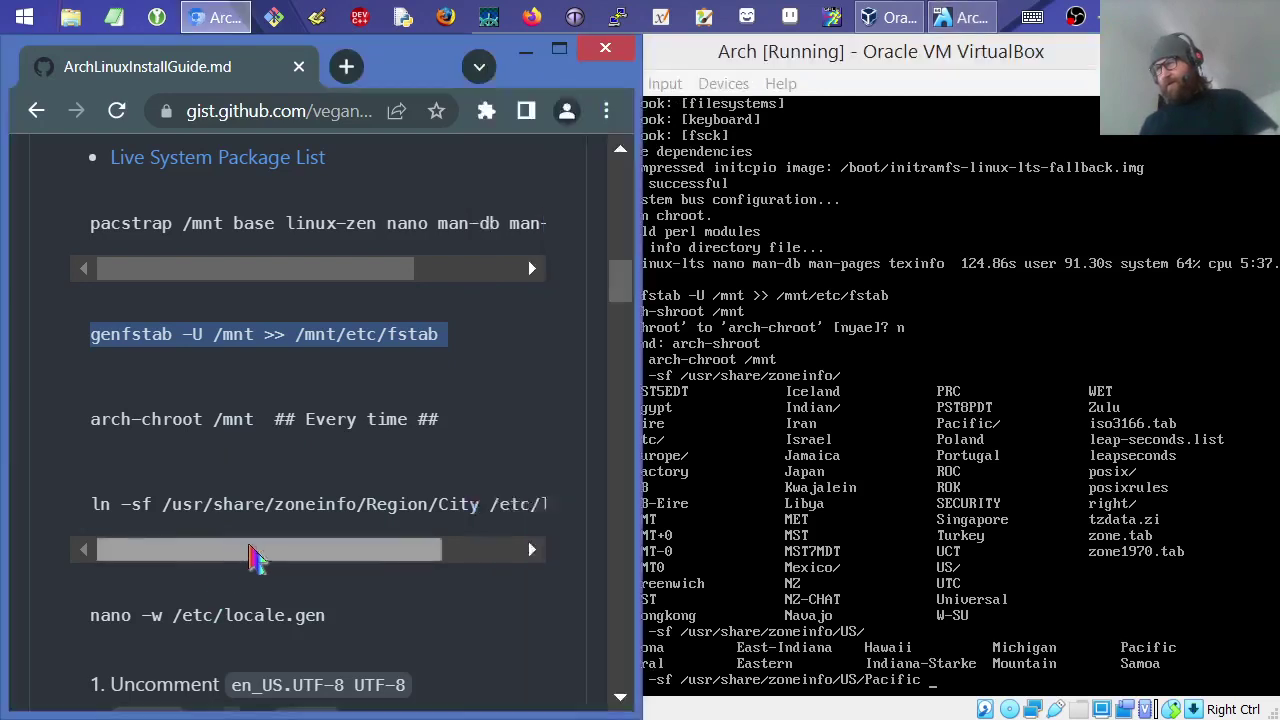
pyautogui.moveTo(300, 551); pyautogui.dragTo(377, 551)
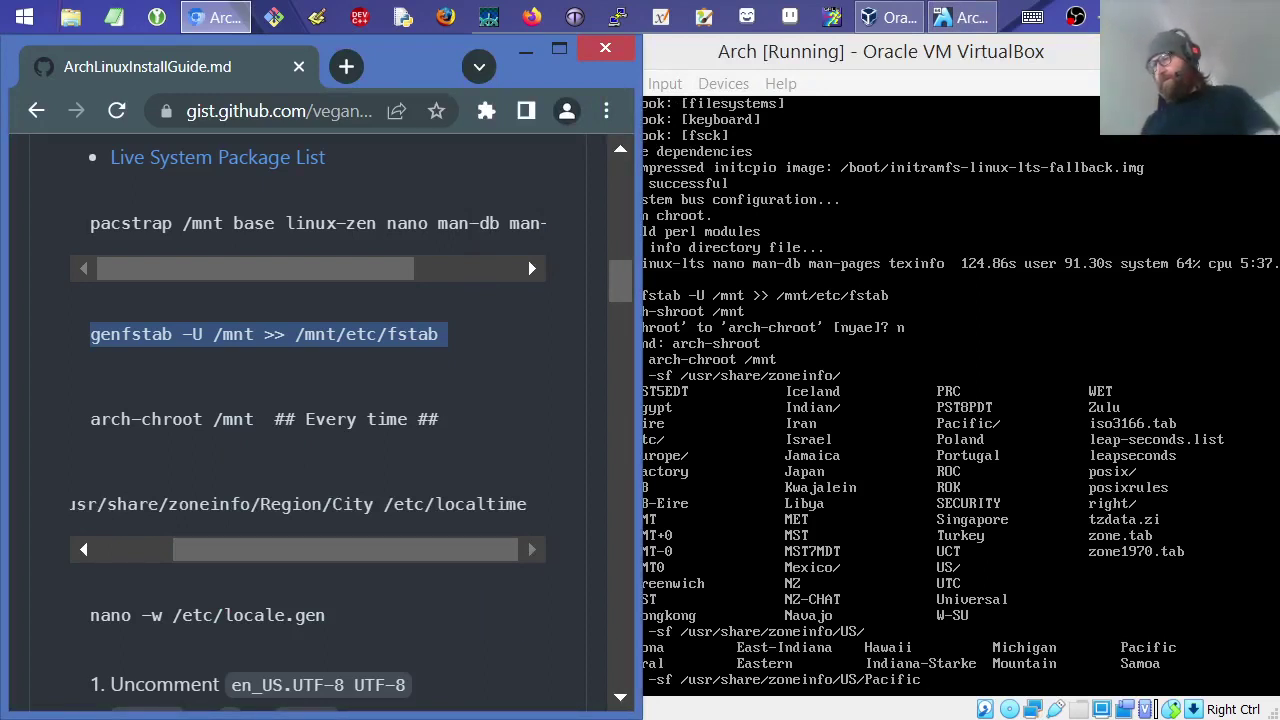
pyautogui.click(760, 560)
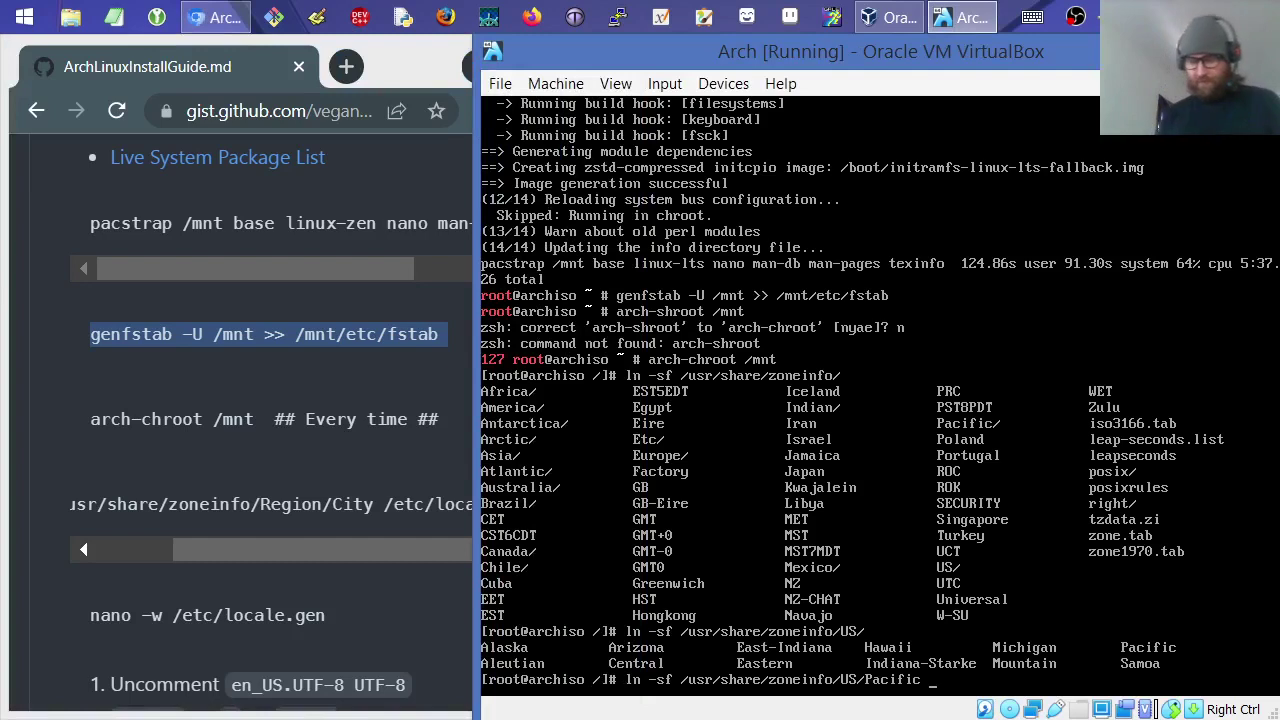
pyautogui.write('/etc')
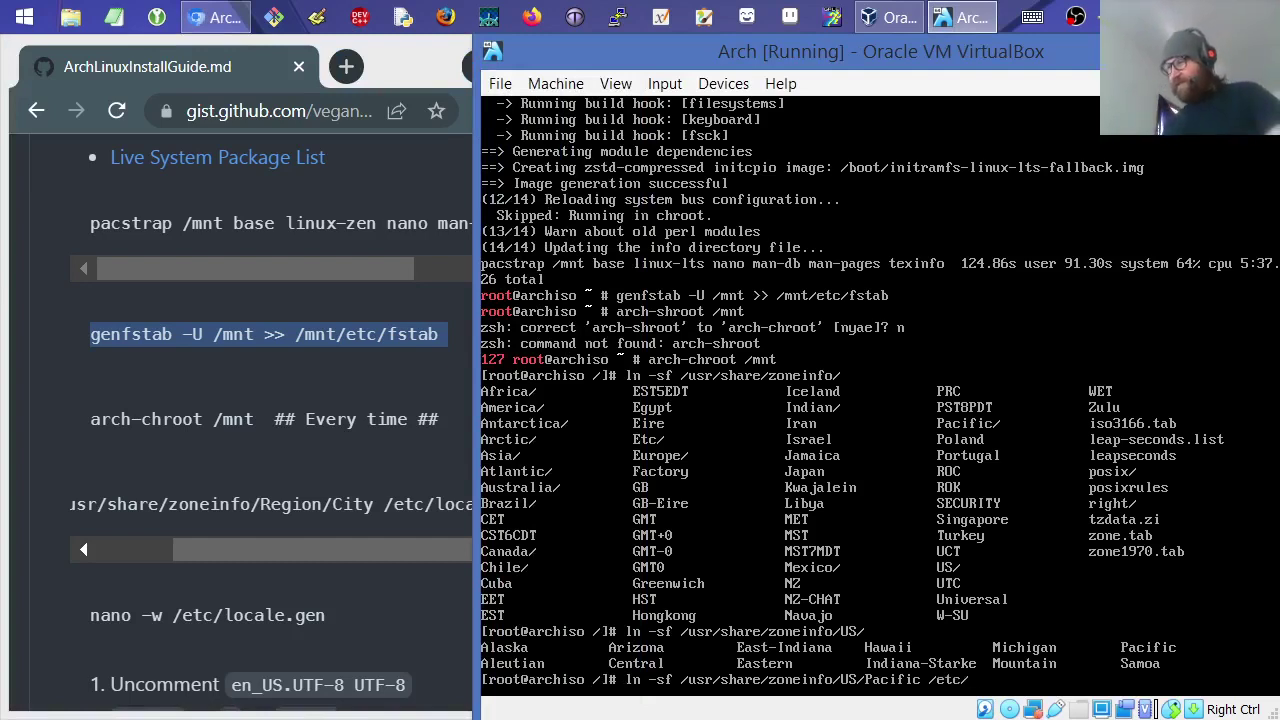
pyautogui.write('/localtime')
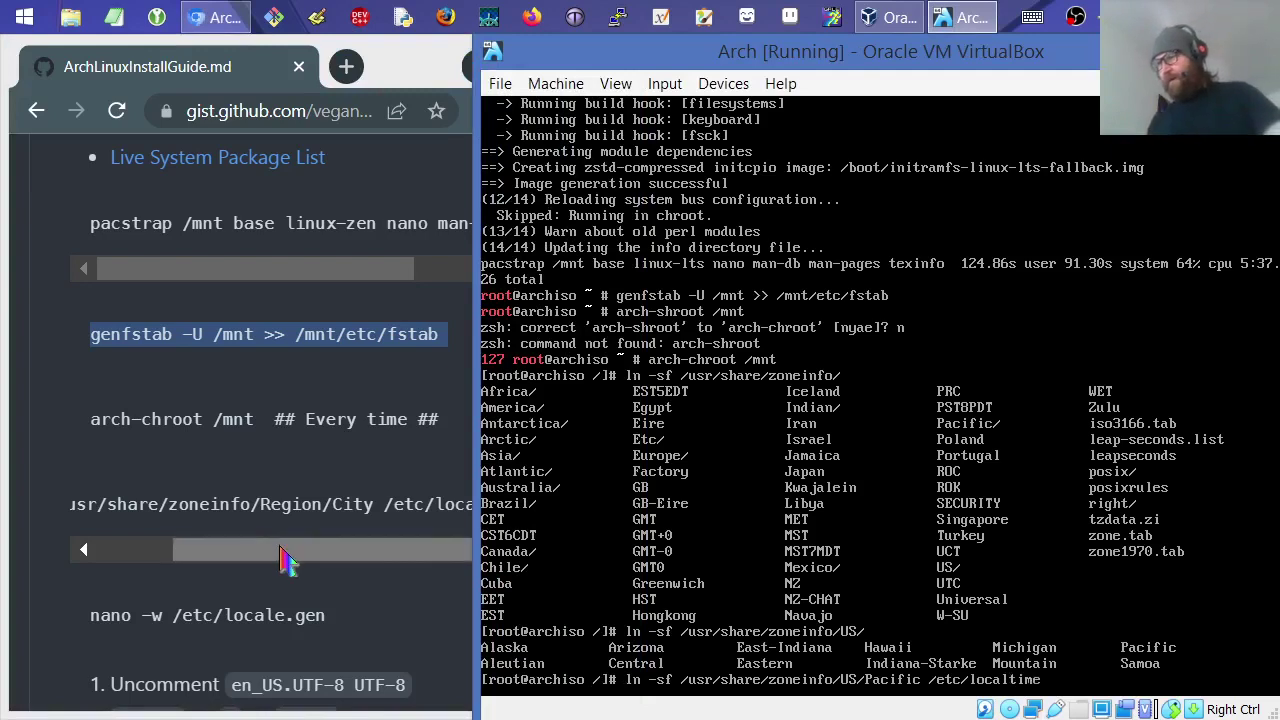
# - Shift the virtual machine window to uncover more of the guide, and run the completed time zone link command
pyautogui.click(285, 560)
pyautogui.moveTo(285, 560); pyautogui.dragTo(172, 565)
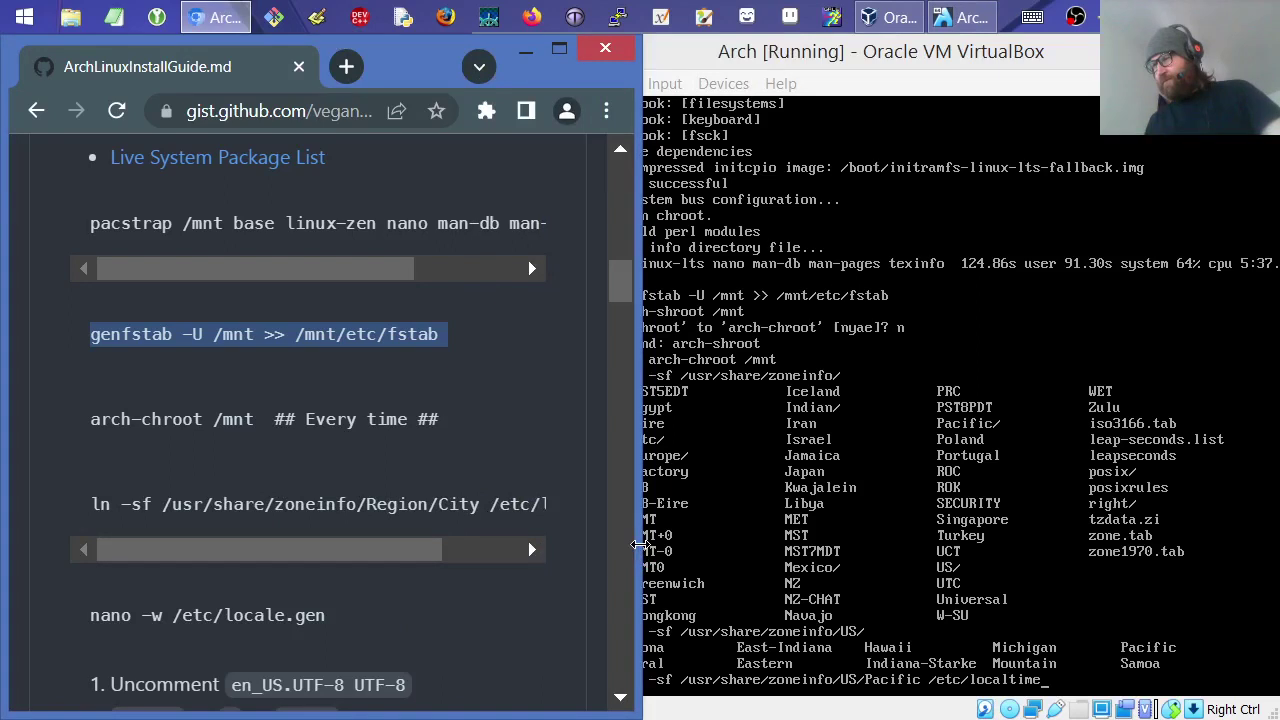
pyautogui.click(903, 28)
pyautogui.moveTo(473, 191); pyautogui.dragTo(547, 210)
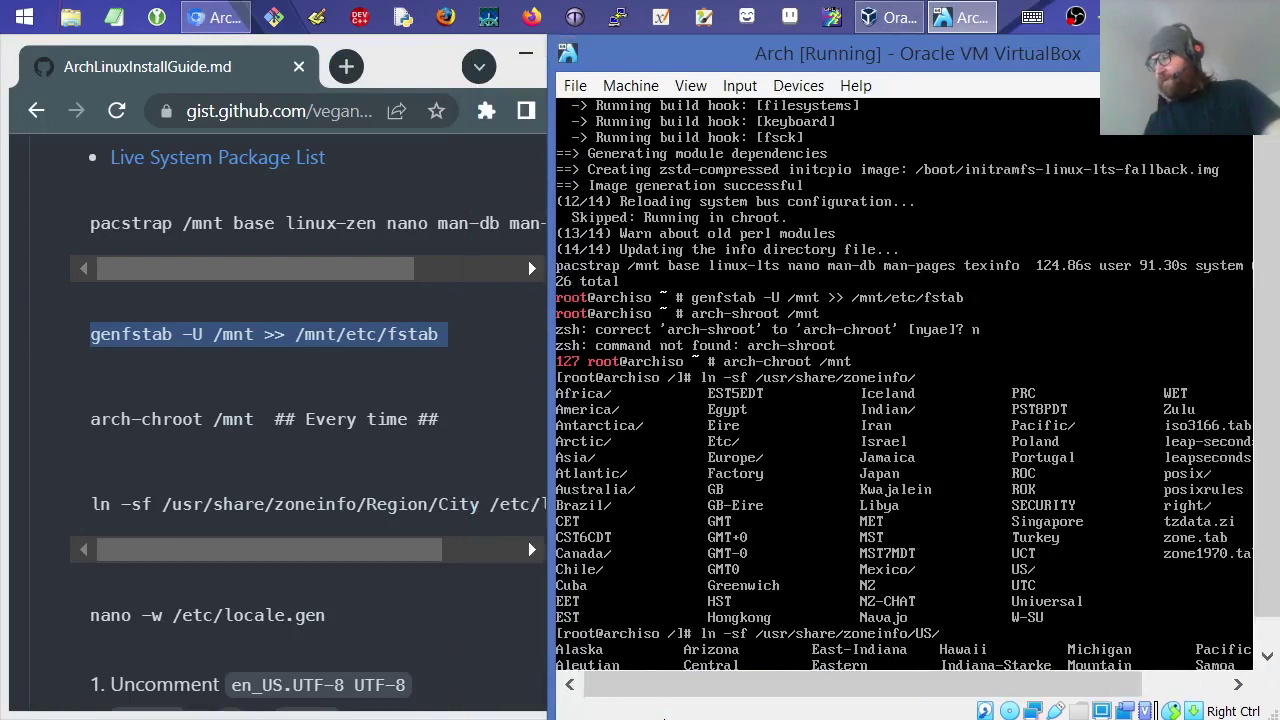
pyautogui.write('Pacific /etc/localtime')
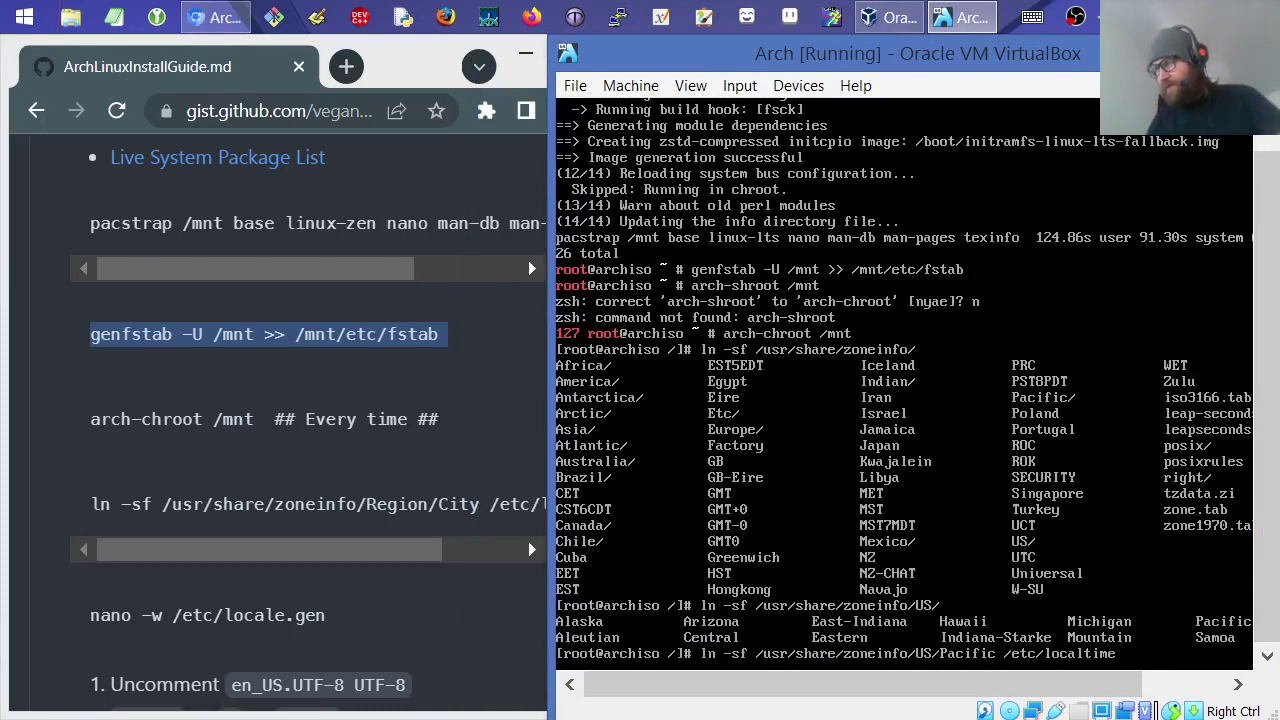
pyautogui.press('Return')
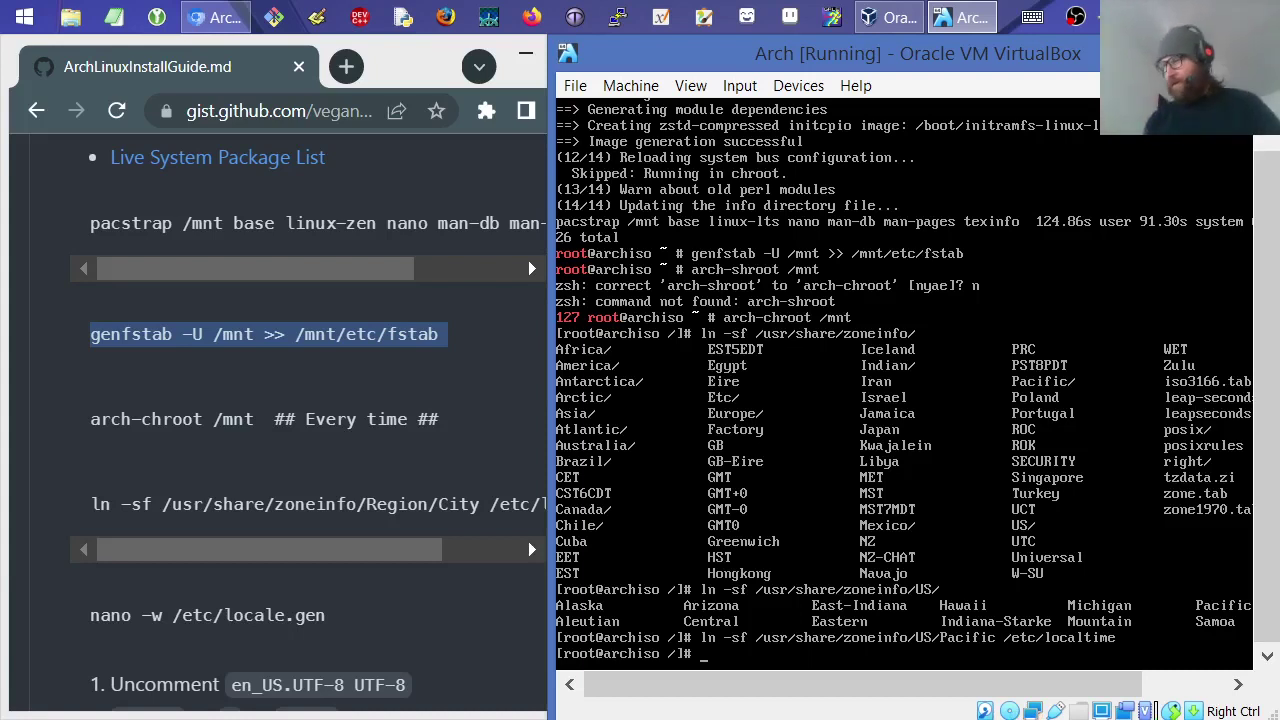
# - Open the locale list for editing with nano -w /etc/locale.gen
pyautogui.write('nano')
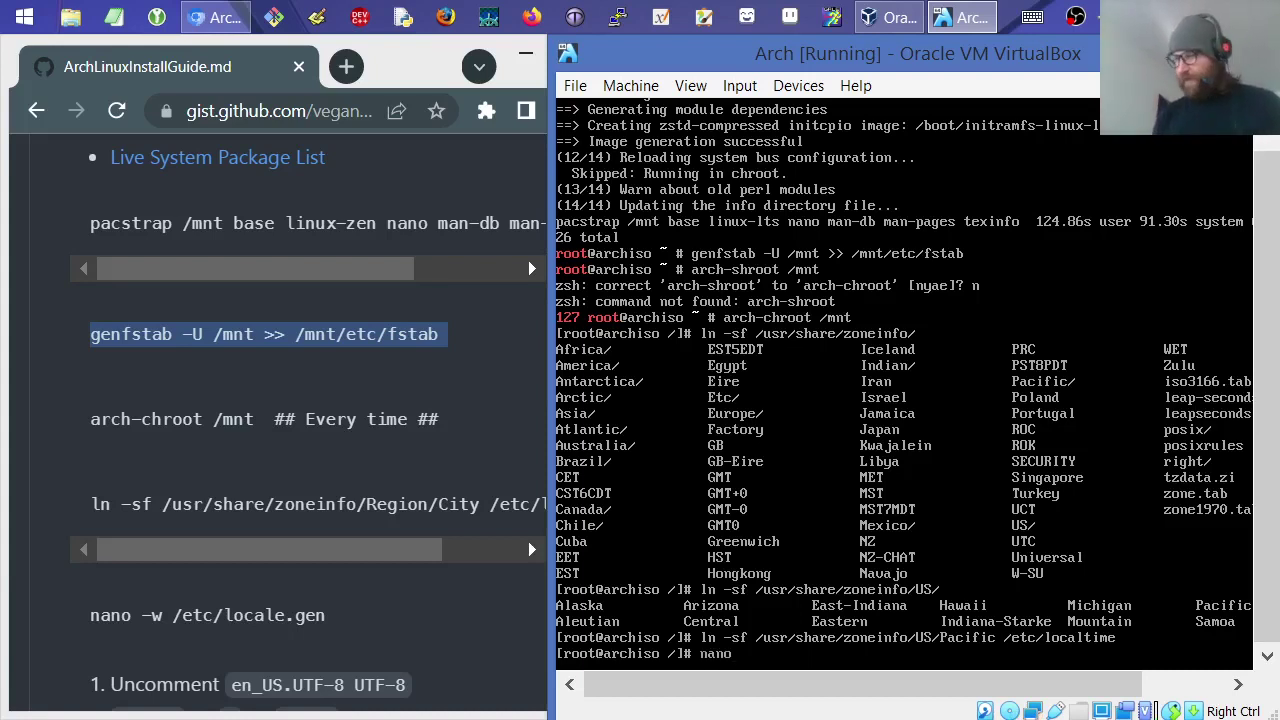
pyautogui.write(' -w')
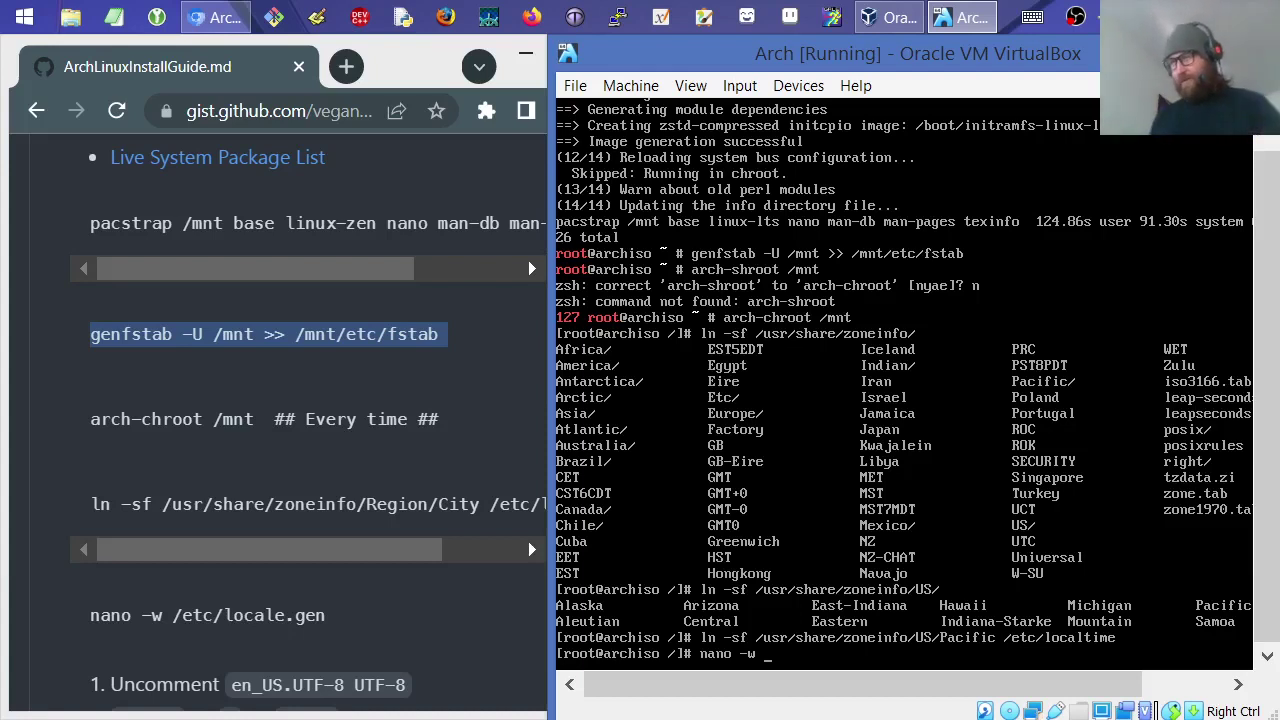
pyautogui.write('/etc')
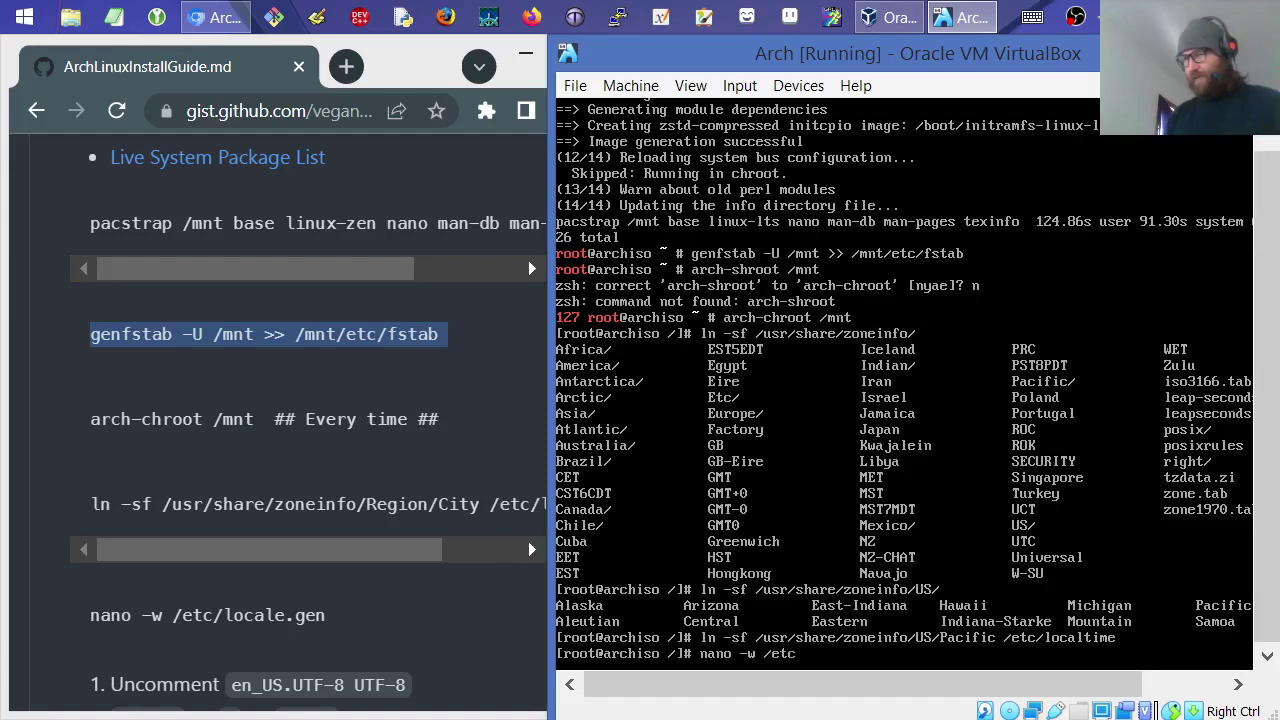
pyautogui.write('/loca')
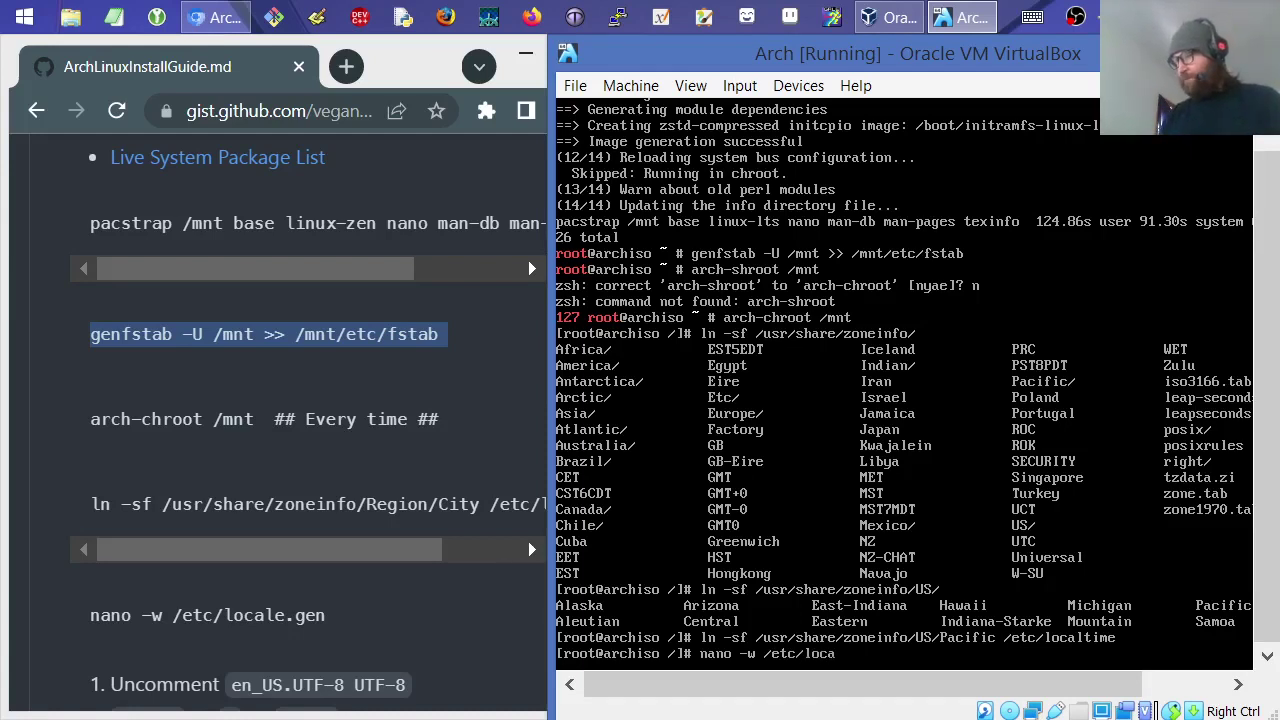
pyautogui.write('le.gen')
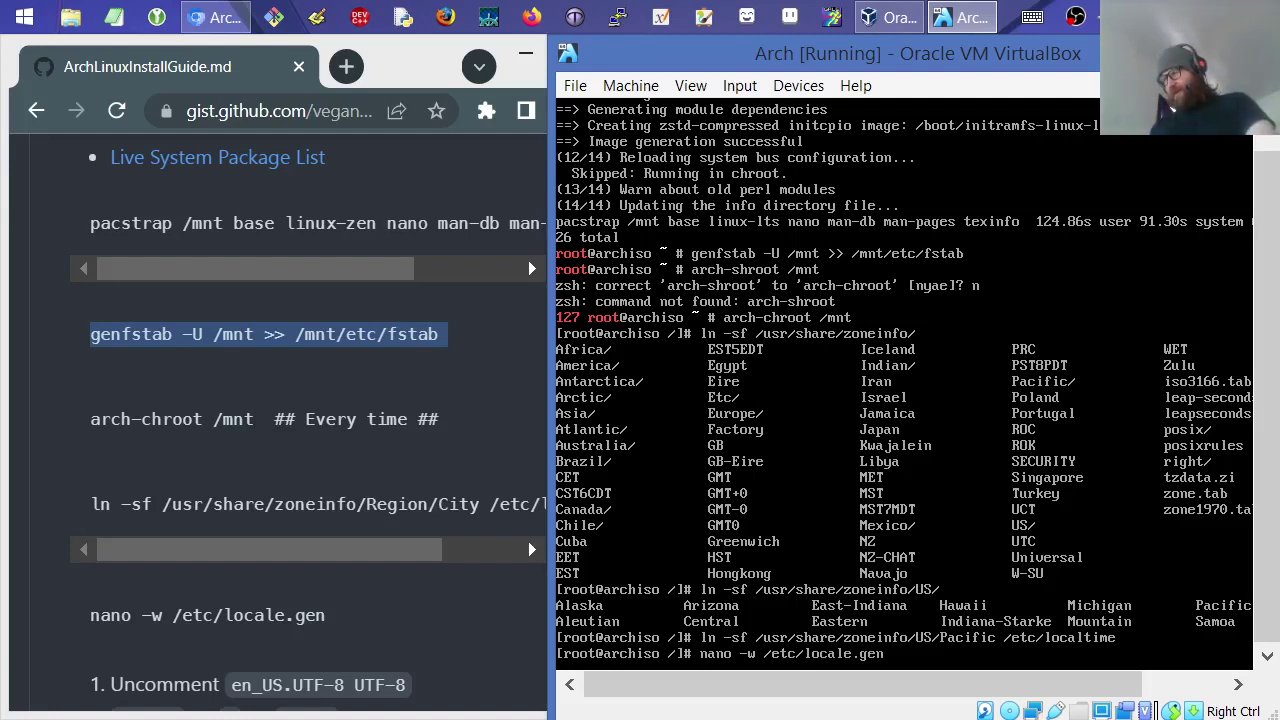
pyautogui.press('Return')
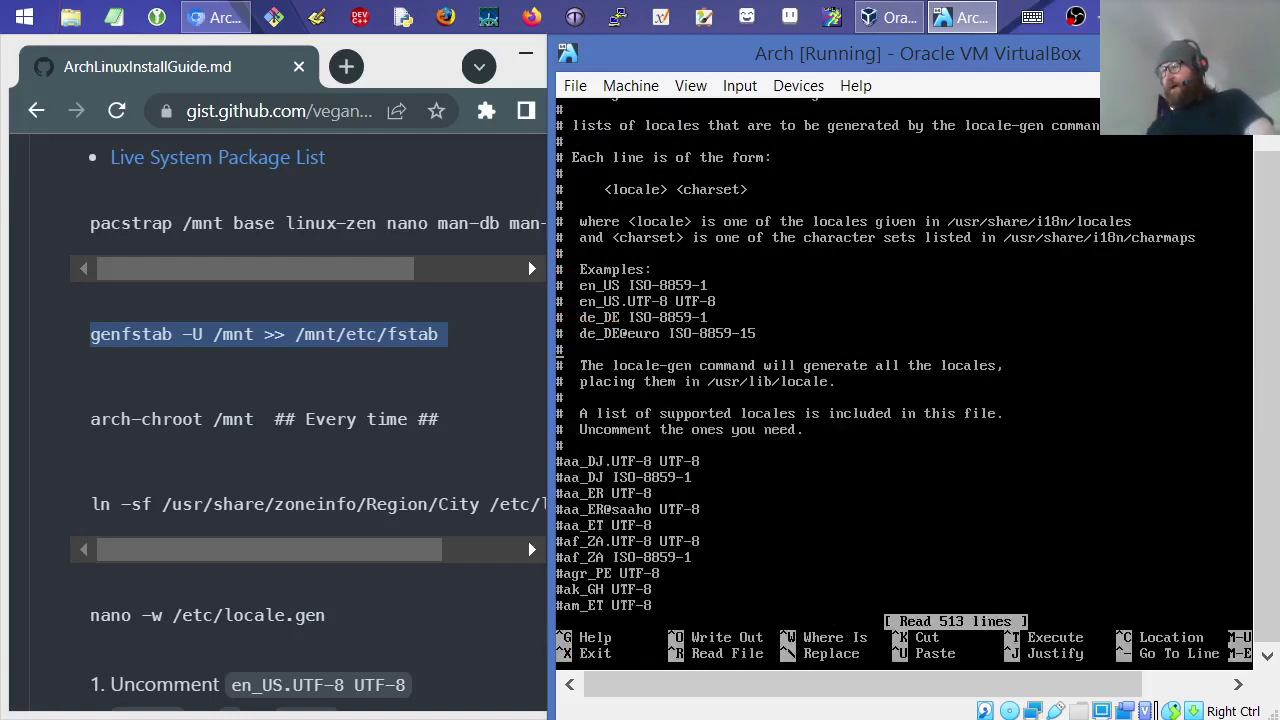
# - Look through the beginning of the locale list in /etc/locale.gen, from the header comments to the b entries and back
pyautogui.press('Down')
pyautogui.press('Down')
pyautogui.press('Down')
pyautogui.press('Down')
pyautogui.press('Down')
pyautogui.press('Down')
pyautogui.press('Down')
pyautogui.press('Down')
pyautogui.press('Down')
pyautogui.press('Down')
pyautogui.press('Down')
pyautogui.press('Down')
pyautogui.press('Down')
pyautogui.press('Down')
pyautogui.press('Down')
pyautogui.press('Down')
pyautogui.press('Down')
pyautogui.press('Down')
pyautogui.press('Down')
pyautogui.press('Down')
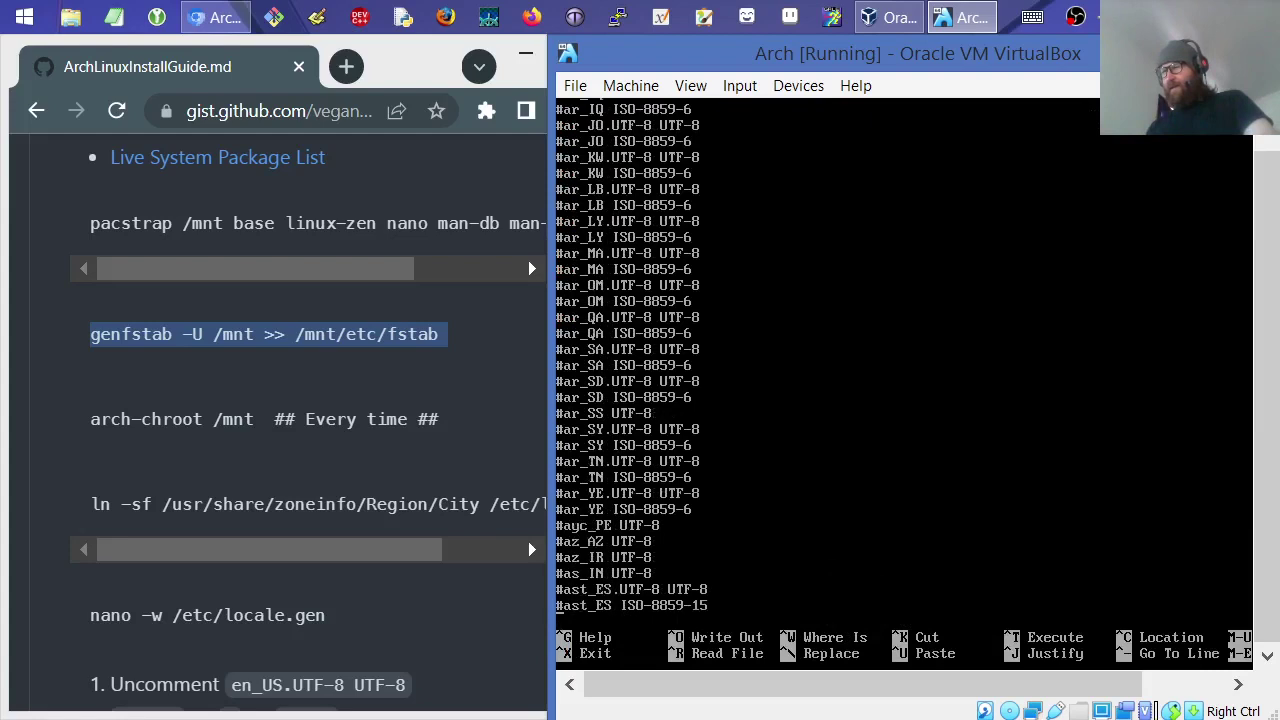
pyautogui.press('Down')
pyautogui.press('Down')
pyautogui.press('Up')
pyautogui.press('Up')
pyautogui.press('Up')
pyautogui.press('Up')
pyautogui.press('Up')
pyautogui.press('Up')
pyautogui.press('Up')
pyautogui.press('Up')
pyautogui.press('Up')
pyautogui.press('Up')
pyautogui.press('Up')
pyautogui.press('Up')
pyautogui.press('Up')
pyautogui.press('Up')
pyautogui.press('Up')
pyautogui.press('Up')
pyautogui.press('Up')
pyautogui.press('Up')
pyautogui.press('Up')
pyautogui.press('Up')
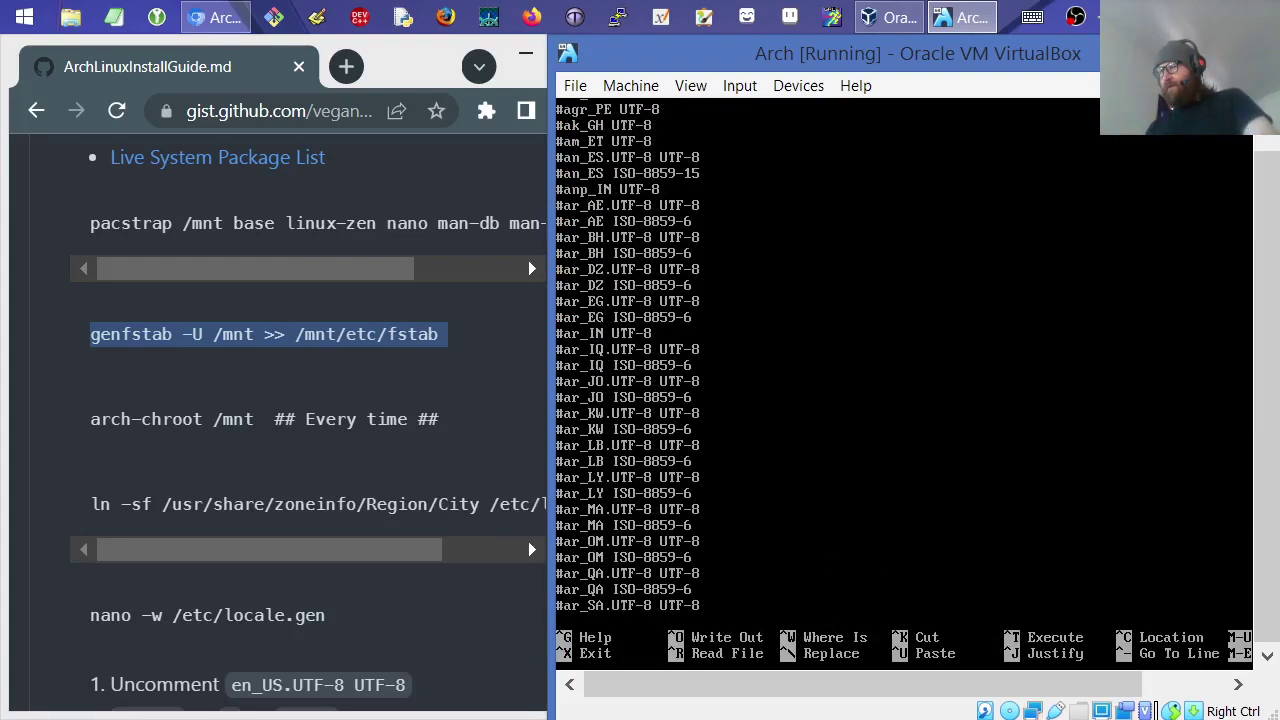
pyautogui.press('Up')
pyautogui.press('pageup')
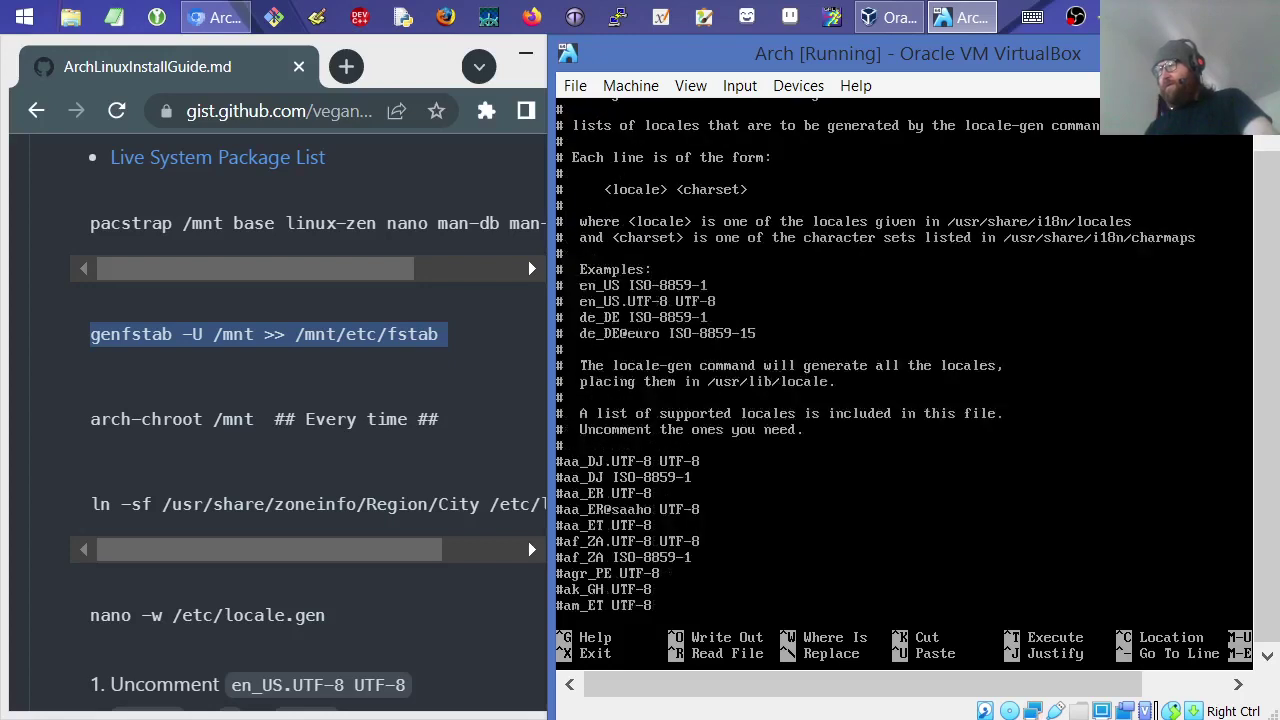
pyautogui.press('pagedown')
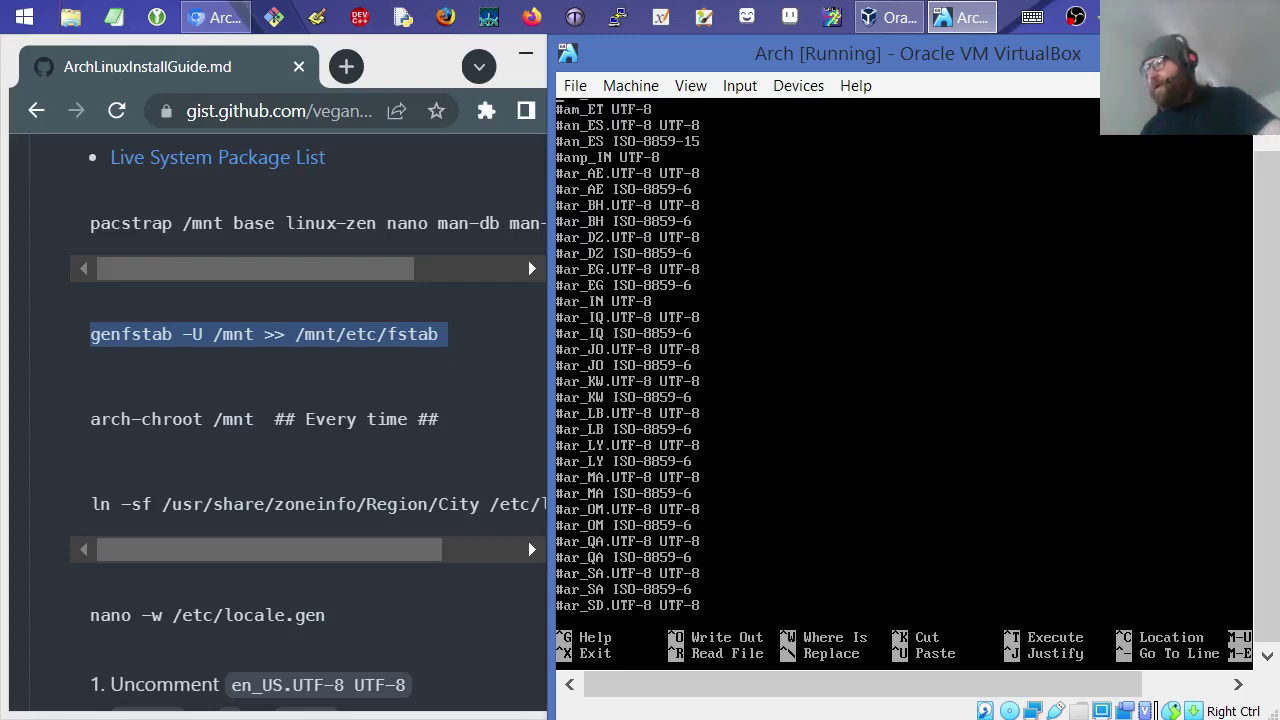
pyautogui.press('pagedown')
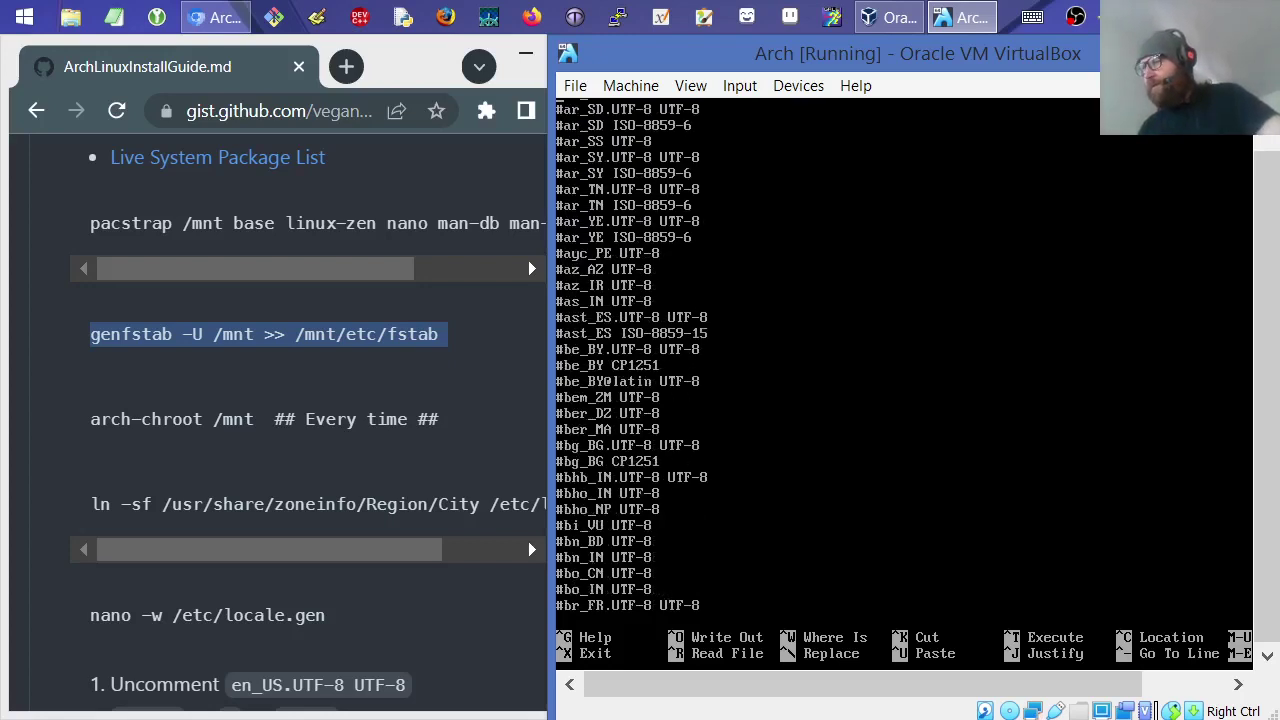
pyautogui.press('pageup')
pyautogui.press('pageup')
pyautogui.press('pagedown')
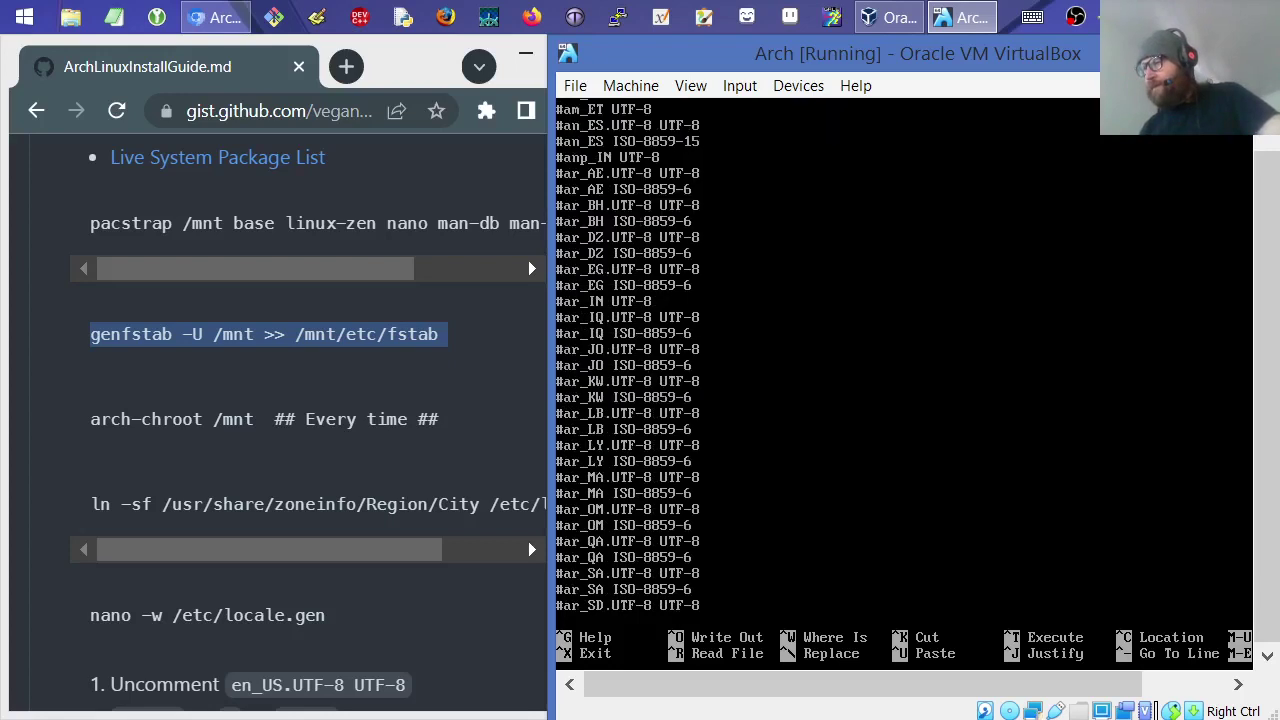
# - Find the en_US.UTF-8 UTF-8 entry in the locale list and uncomment it
pyautogui.press('pagedown')
pyautogui.press('pagedown')
pyautogui.press('pagedown')
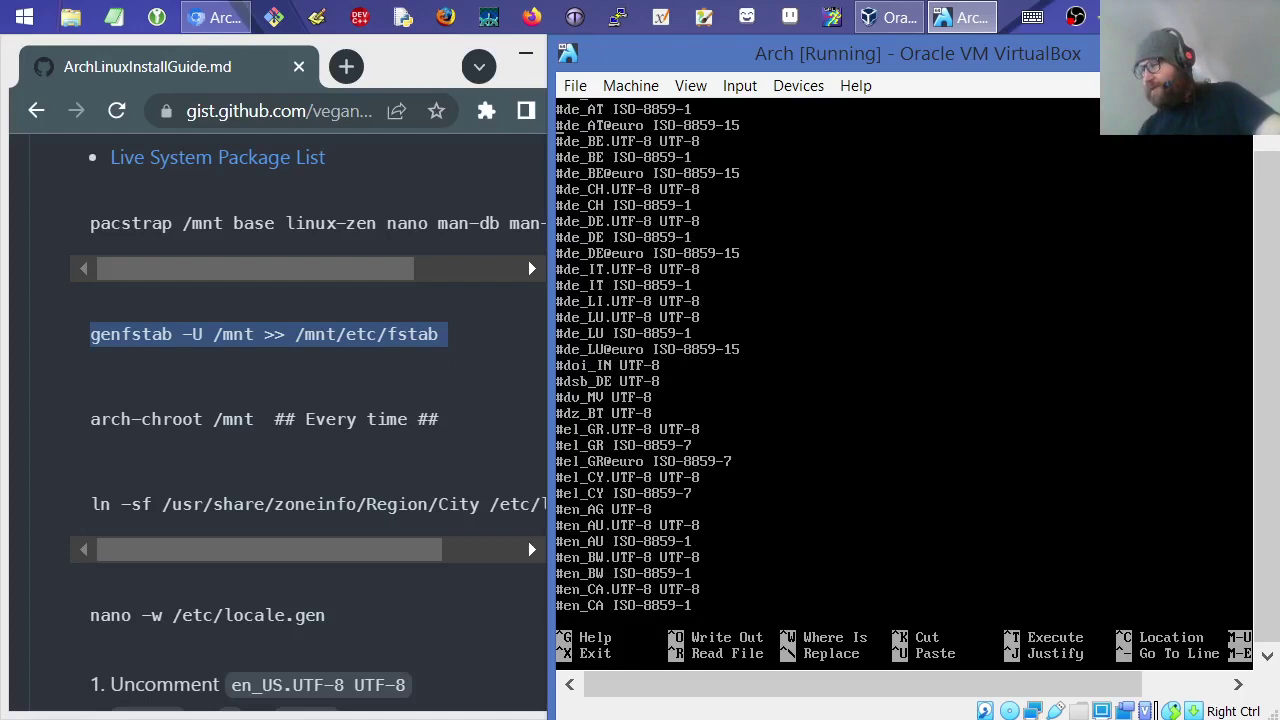
pyautogui.press('Down')
pyautogui.press('Down')
pyautogui.press('Down')
pyautogui.press('Down')
pyautogui.press('Down')
pyautogui.press('Down')
pyautogui.press('Down')
pyautogui.press('Down')
pyautogui.press('Down')
pyautogui.press('Down')
pyautogui.press('Down')
pyautogui.press('Down')
pyautogui.press('Down')
pyautogui.press('Down')
pyautogui.press('Down')
pyautogui.press('Down')
pyautogui.press('Down')
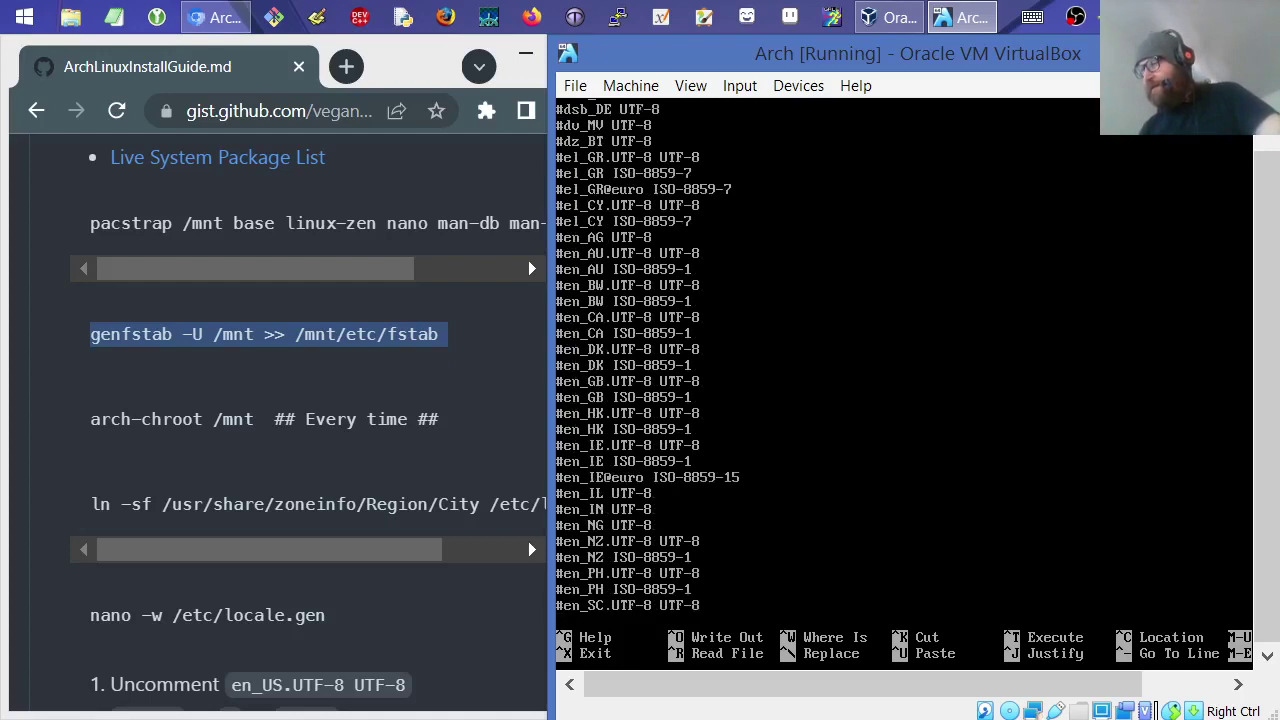
pyautogui.press('Down')
pyautogui.press('Down')
pyautogui.press('Down')
pyautogui.press('Down')
pyautogui.press('Down')
pyautogui.press('Down')
pyautogui.press('Down')
pyautogui.press('Down')
pyautogui.press('Down')
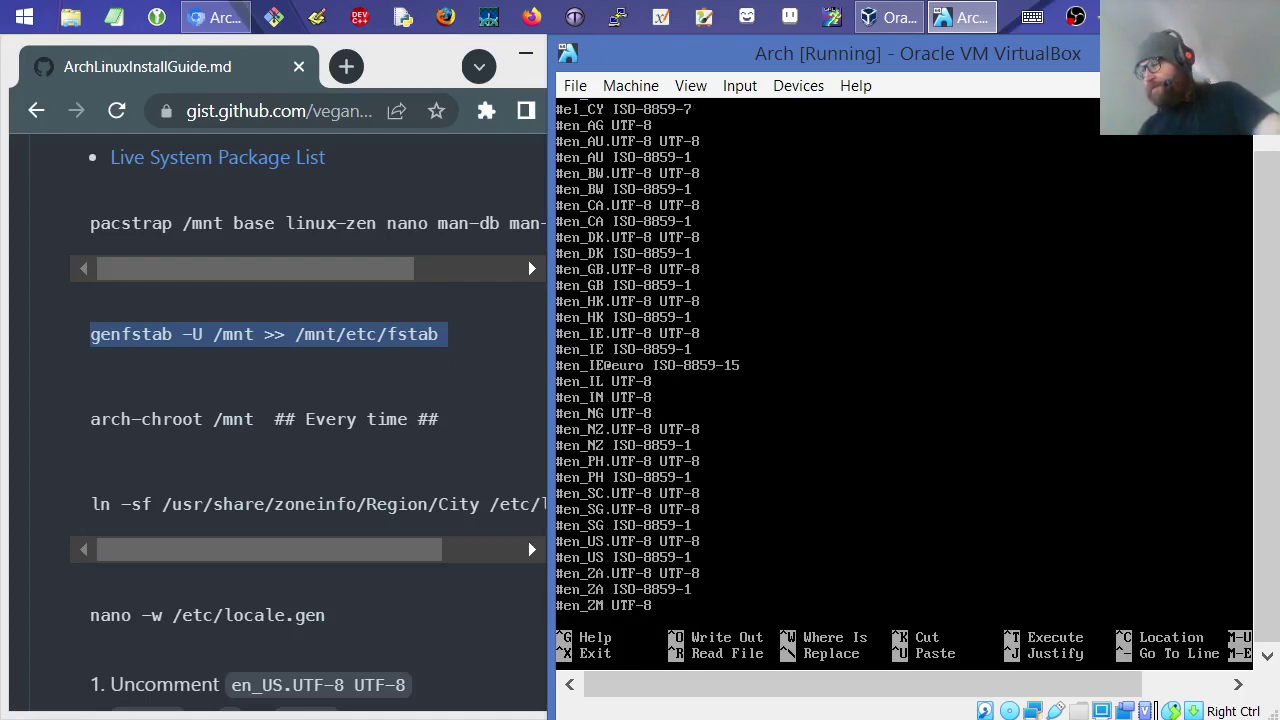
pyautogui.press('Down')
pyautogui.press('Down')
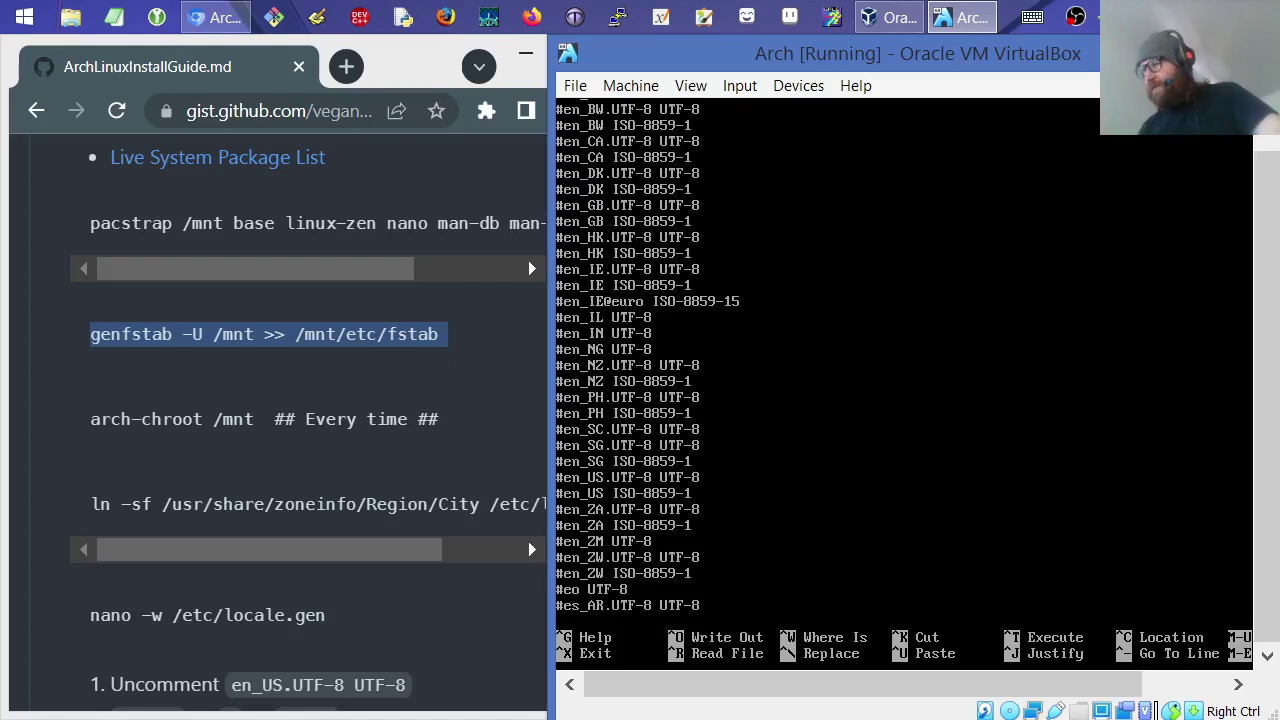
pyautogui.press('Down')
pyautogui.press('Down')
pyautogui.press('Down')
pyautogui.press('Down')
pyautogui.press('Down')
pyautogui.press('Down')
pyautogui.press('Down')
pyautogui.press('Down')
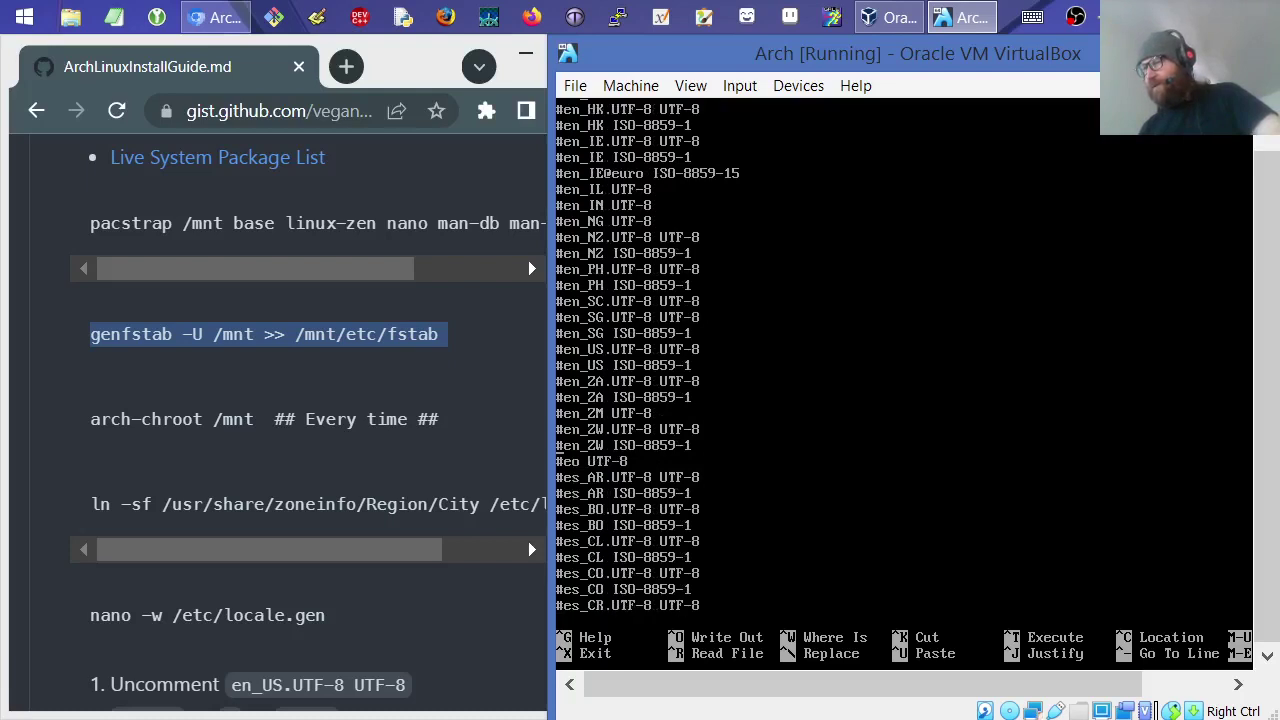
pyautogui.press('Down')
pyautogui.press('Delete')
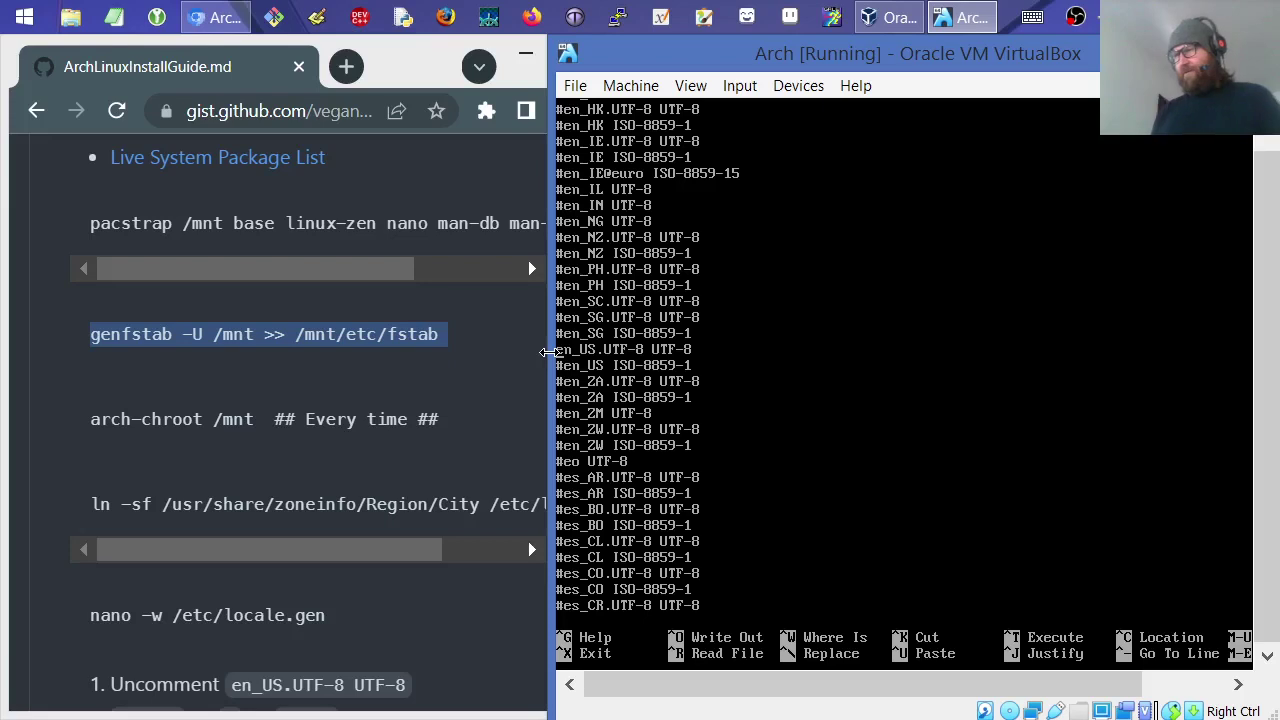
# - Save the modified locale list as /etc/locale.gen and exit nano
pyautogui.hotkey('ctrl', 'x')
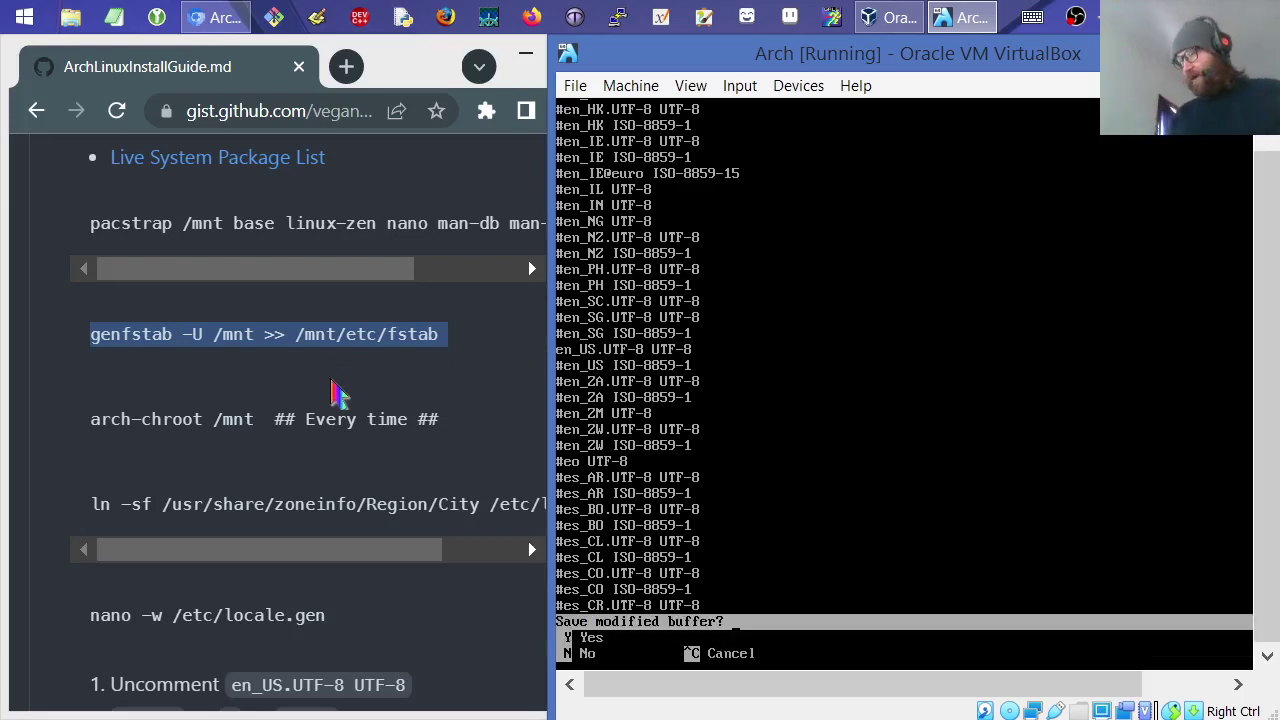
pyautogui.press('y')
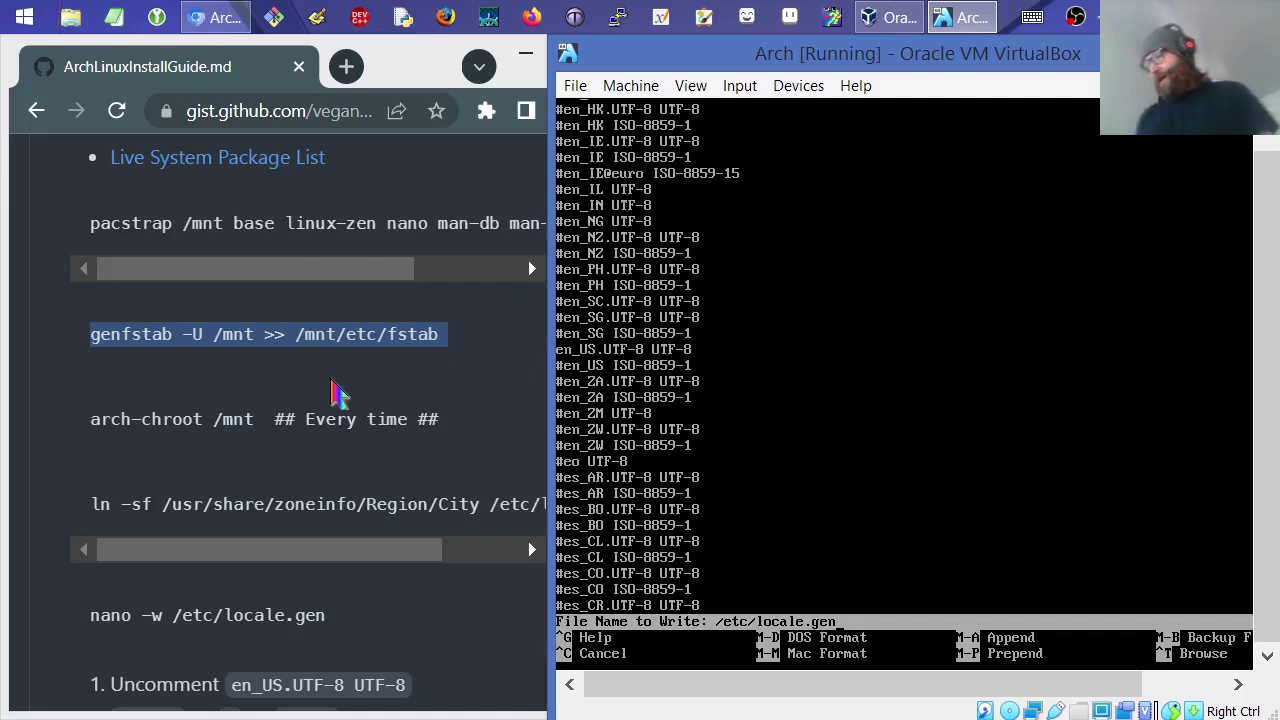
pyautogui.press('Return')
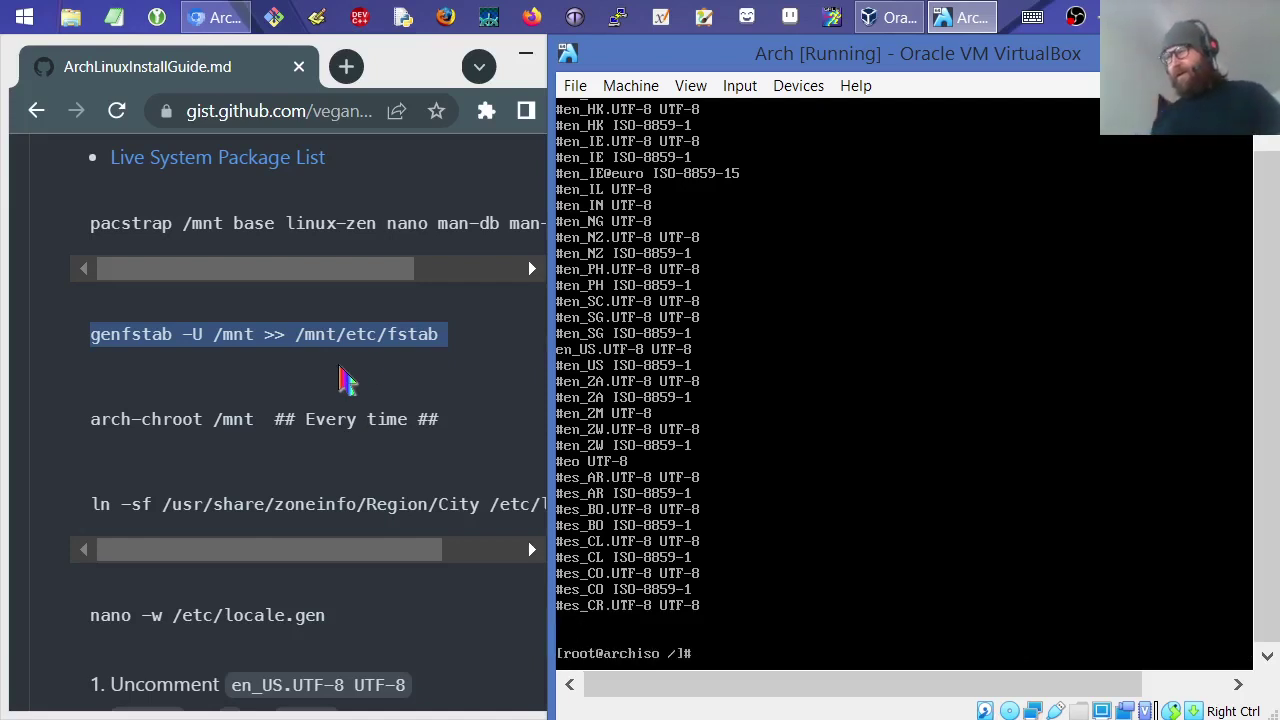
# - Find the next command after the locale list edit in the install guide and run locale-gen in the Arch console
pyautogui.doubleClick(150, 520)
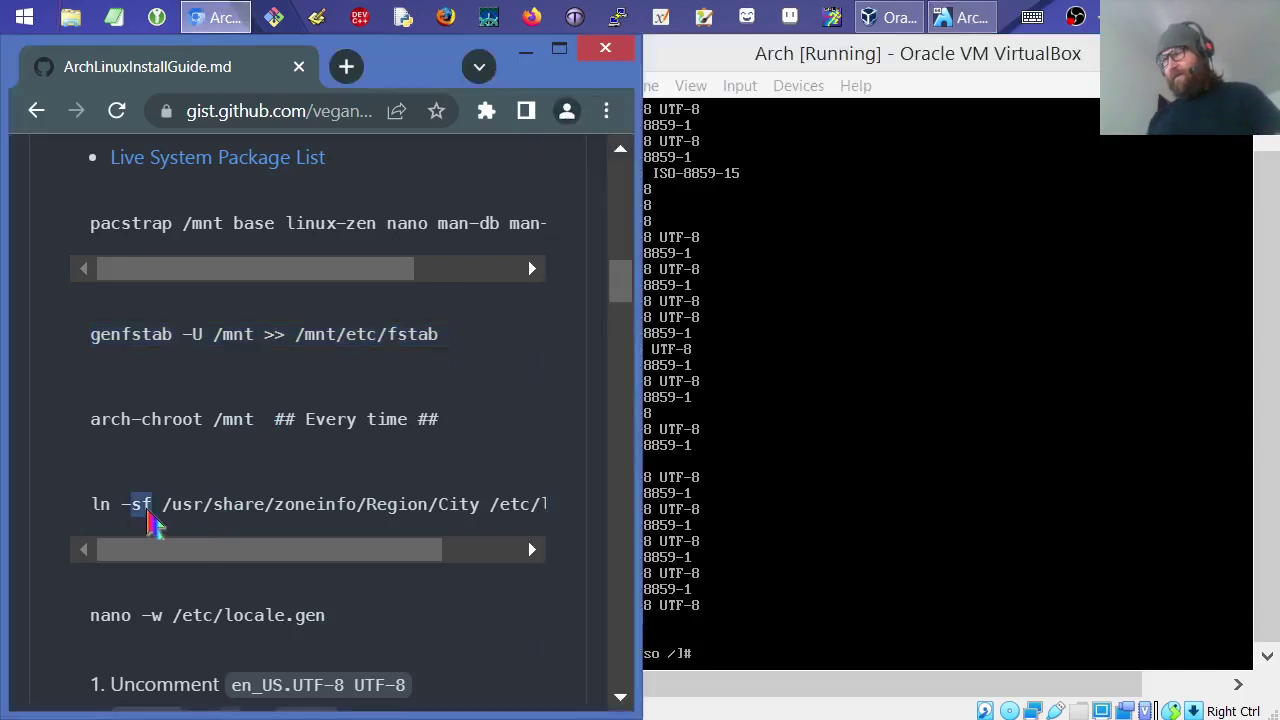
pyautogui.tripleClick(186, 620)
pyautogui.scroll(-3, 186, 622)
pyautogui.scroll(-1, 192, 630)
pyautogui.moveTo(170, 322); pyautogui.dragTo(214, 354)
pyautogui.tripleClick(155, 418)
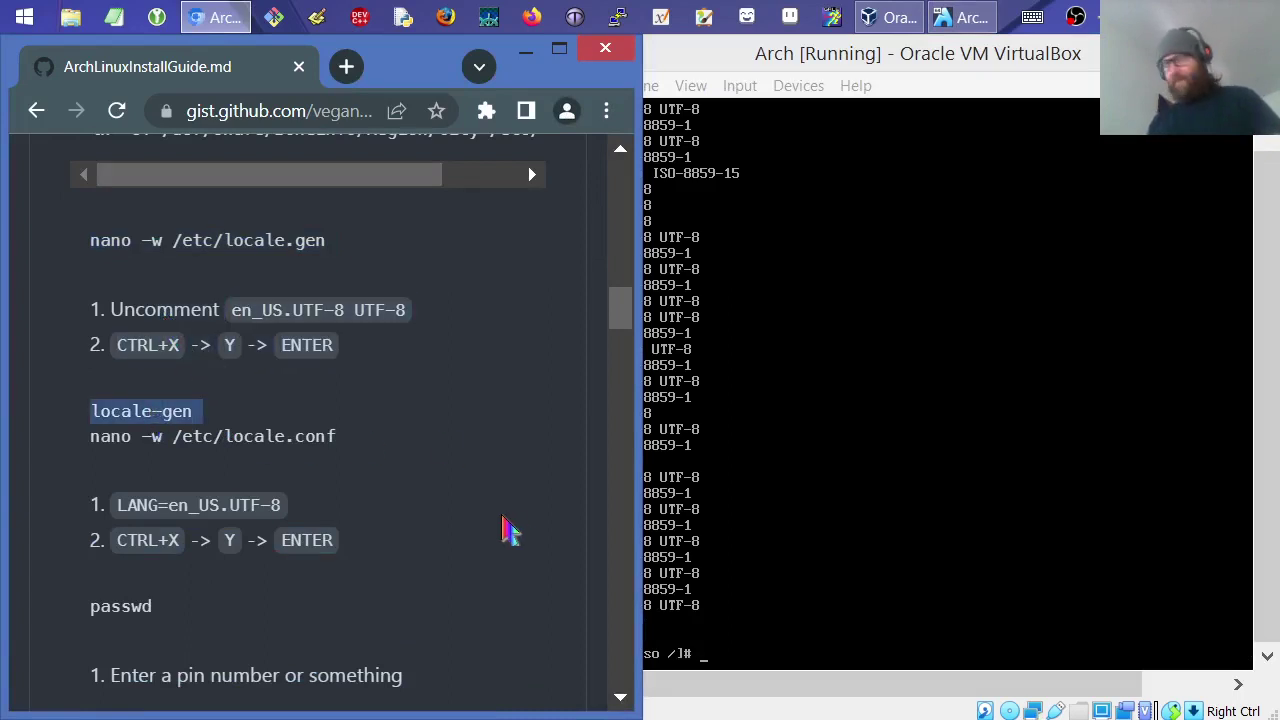
pyautogui.hotkey('alt', 'Tab')
pyautogui.write('locale-gen')
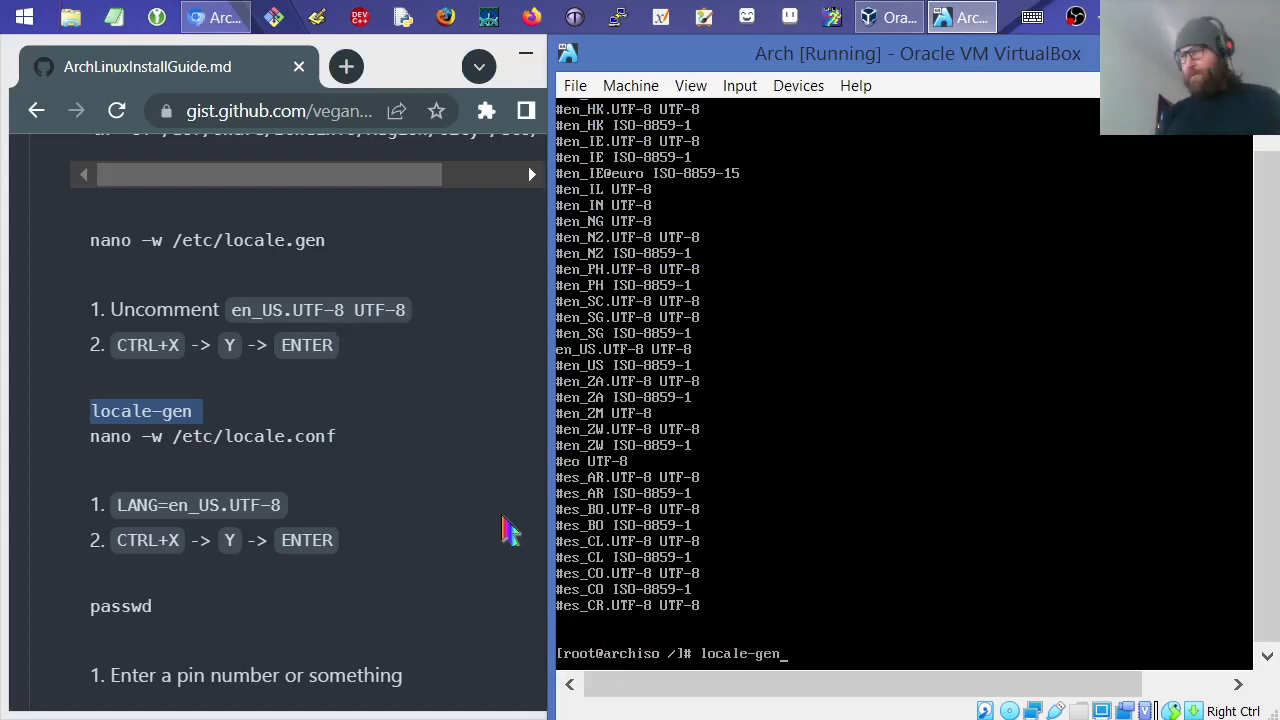
pyautogui.press('Return')
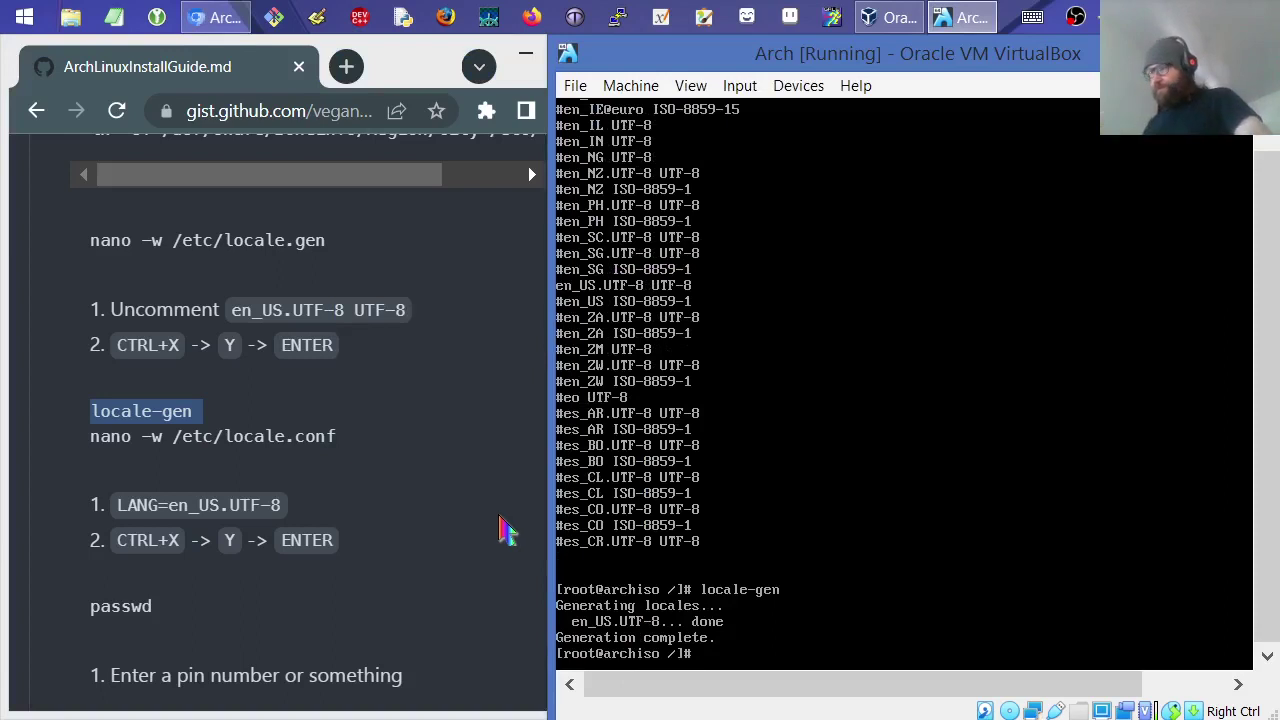
# - Open the locale configuration file for editing with nano -w /etc/locale.conf
pyautogui.write('ano ')
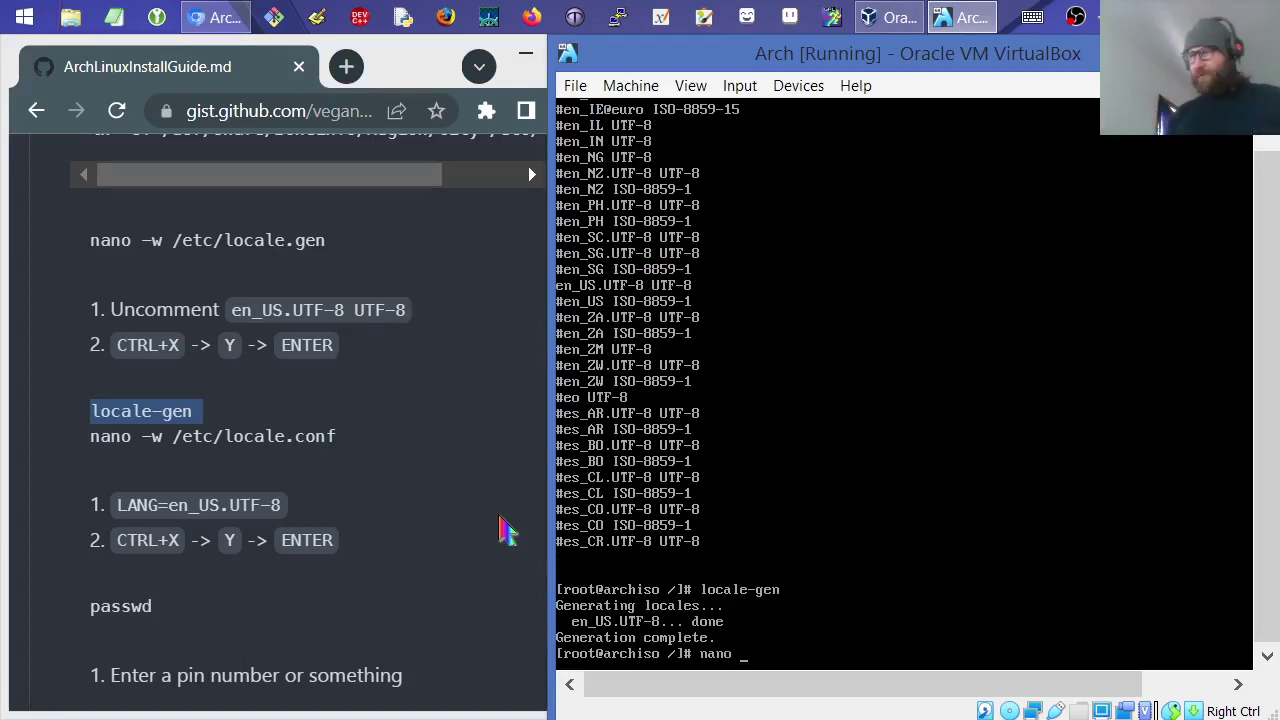
pyautogui.write('-w /etc/')
pyautogui.write('loc')
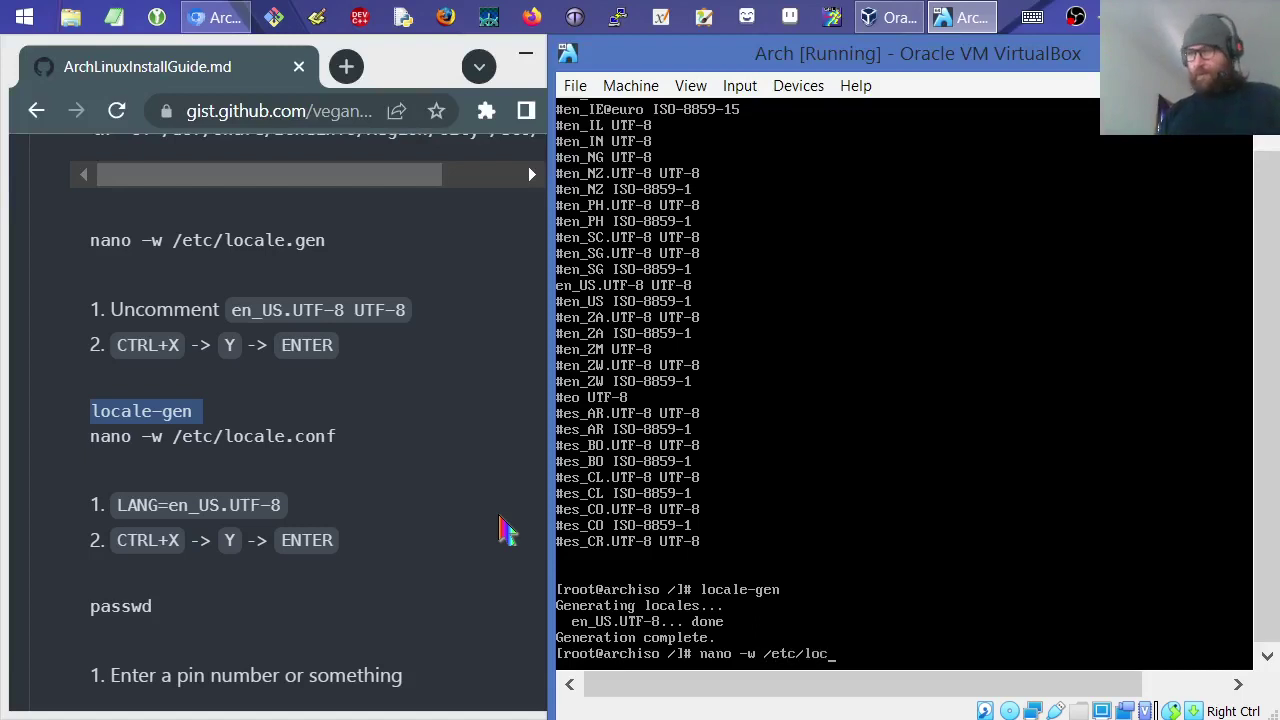
pyautogui.write('ale.conf')
pyautogui.press('Return')
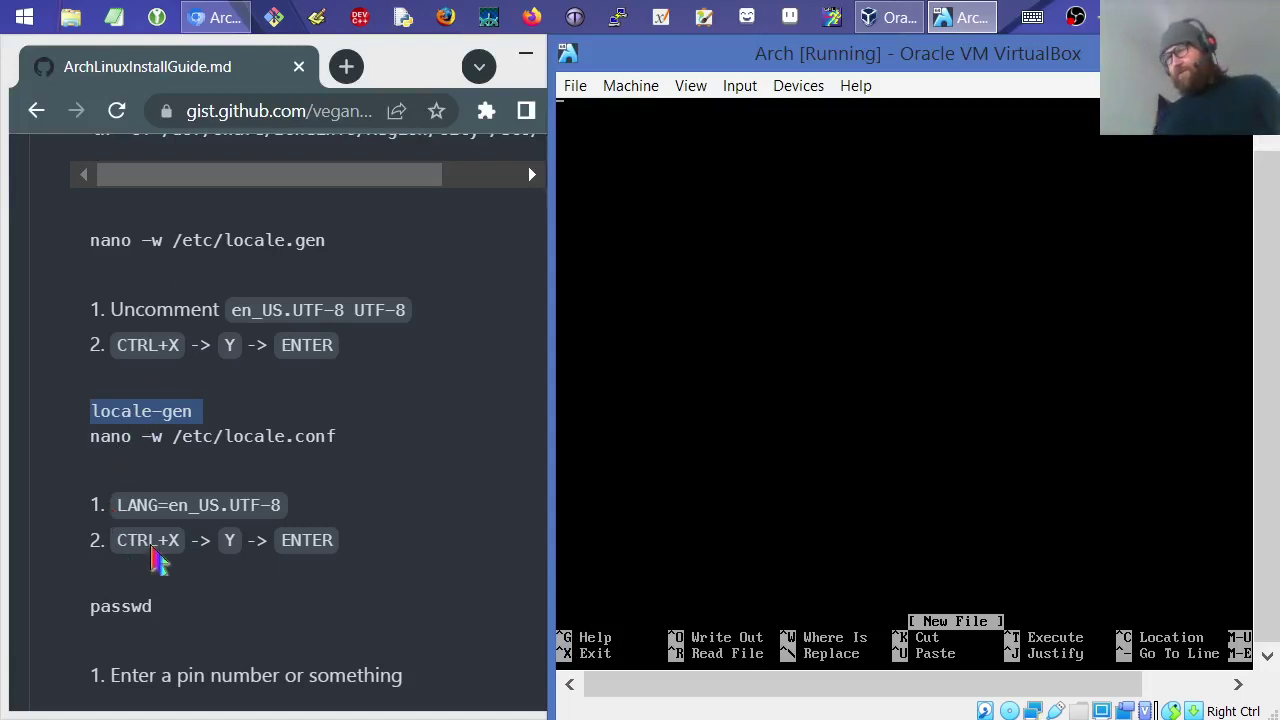
# - Enter LANG=en_US.UTF-8 in /etc/locale.conf, then save the file and exit nano
pyautogui.click(597, 45)
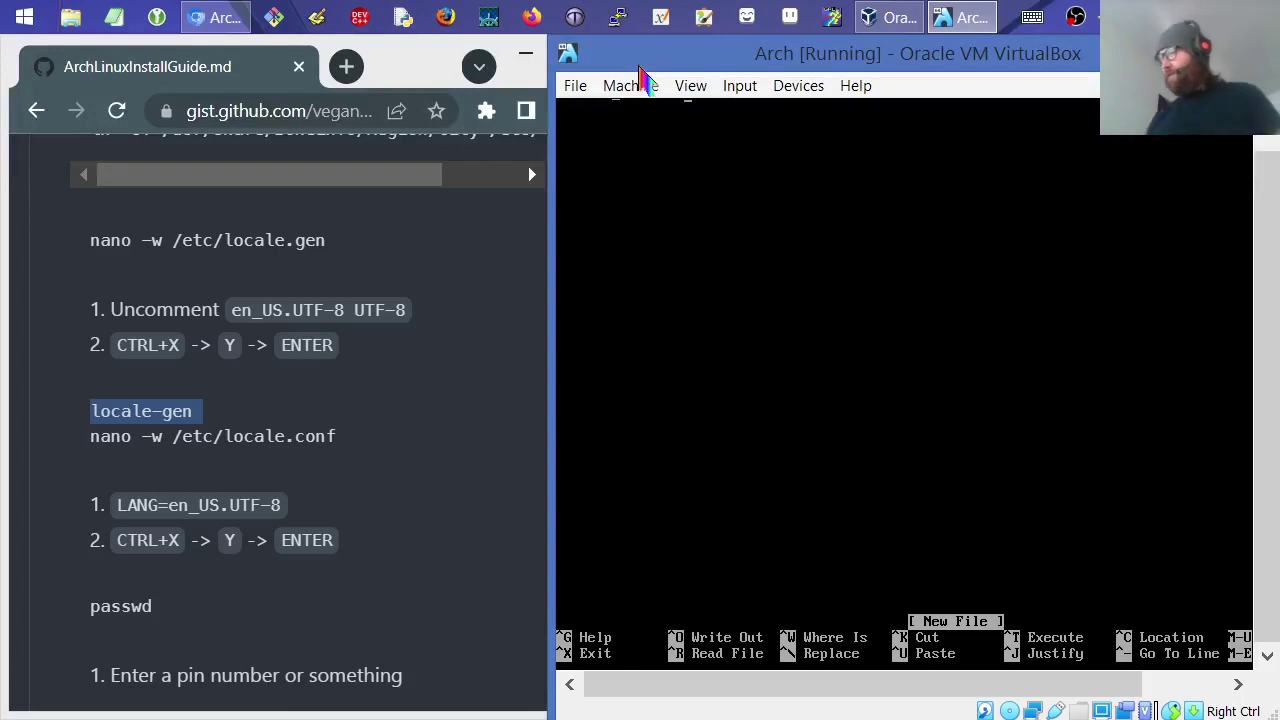
pyautogui.moveTo(1266, 209); pyautogui.dragTo(1277, 165)
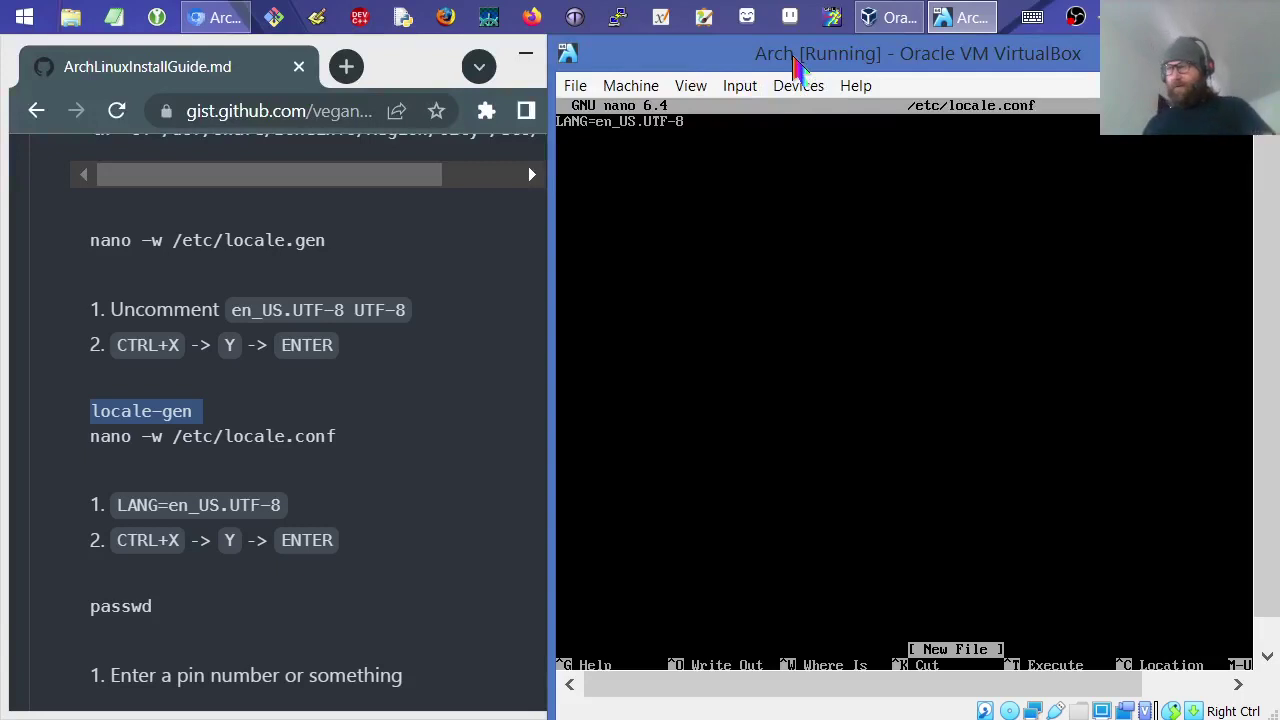
pyautogui.hotkey('ctrl', 'x')
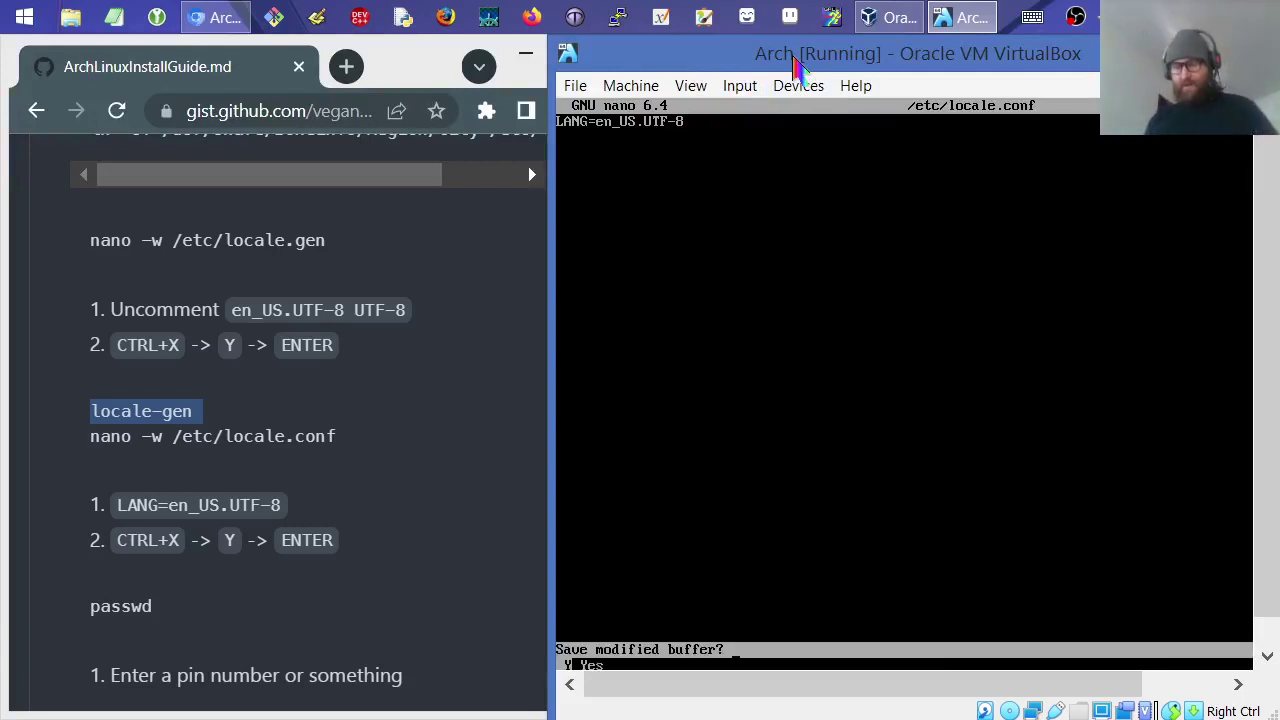
pyautogui.press('y')
pyautogui.press('Return')
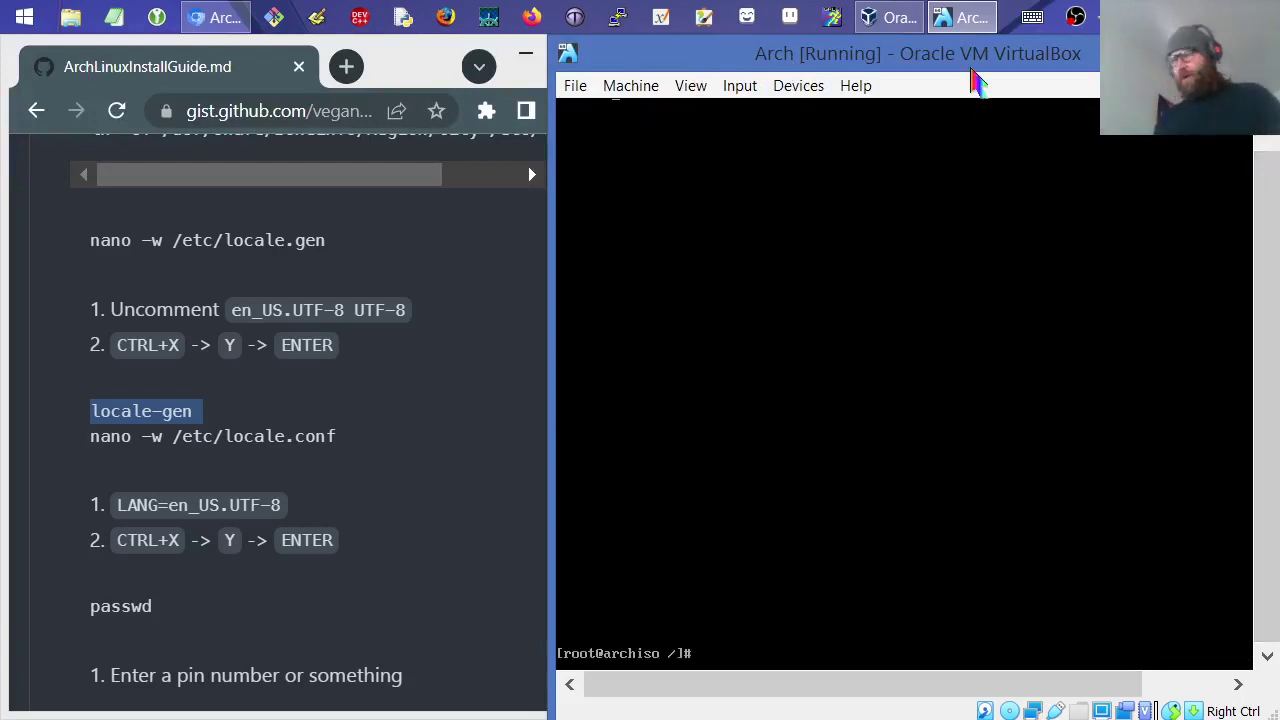
# - Run passwd and enter and retype a new root password
pyautogui.write('passwd')
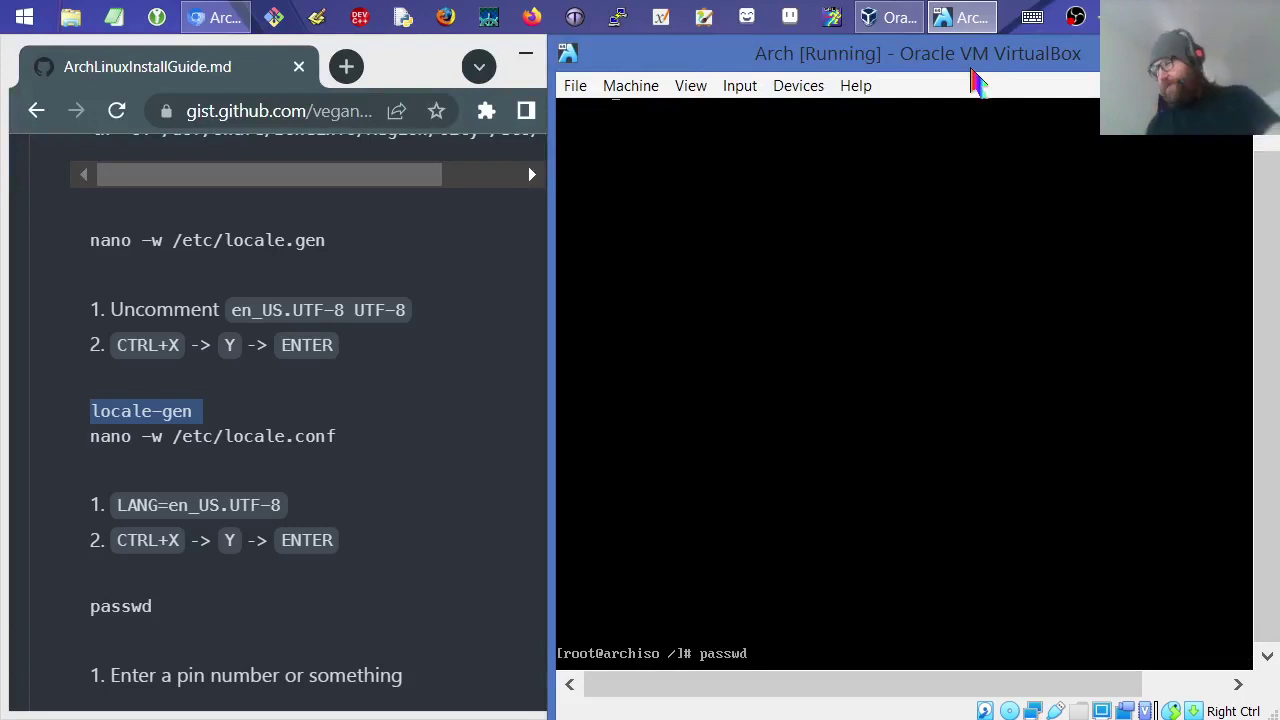
pyautogui.press('Return')
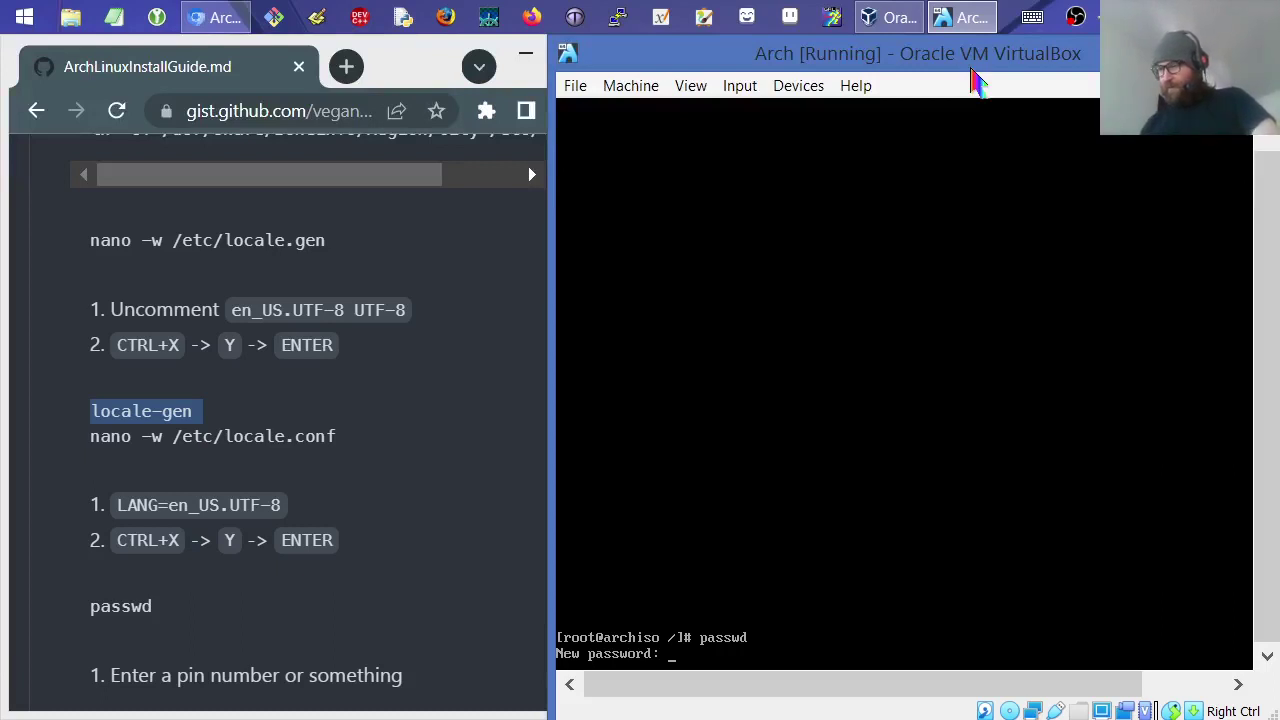
pyautogui.press('Return')
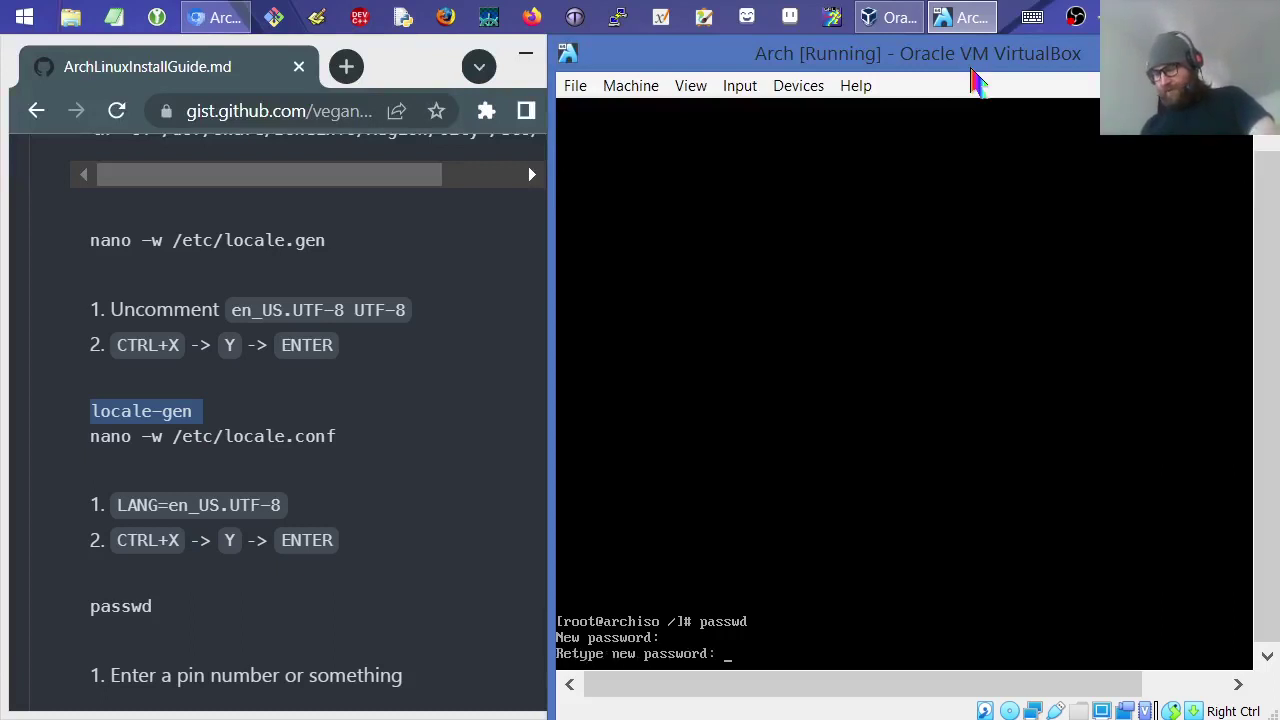
pyautogui.press('Return')
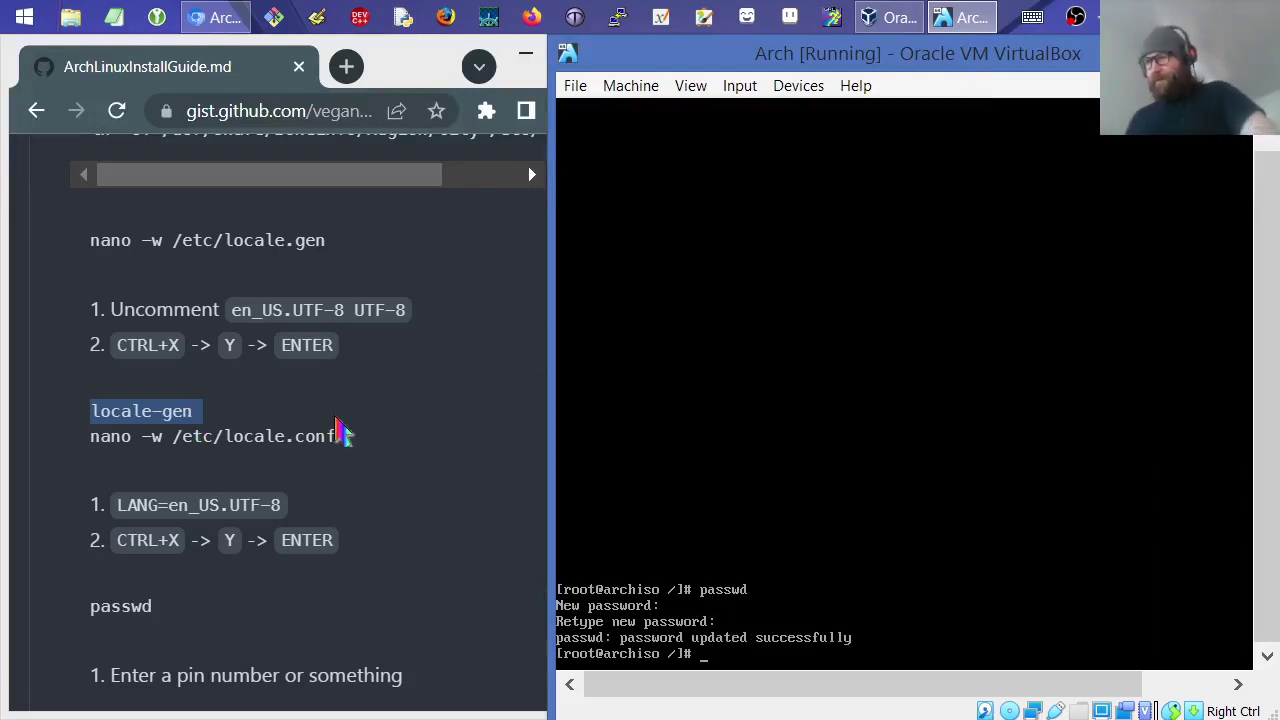
# - Find the GRUB commands after the passwd step in the install guide and run pacman --help in the Arch console
pyautogui.click(362, 450)
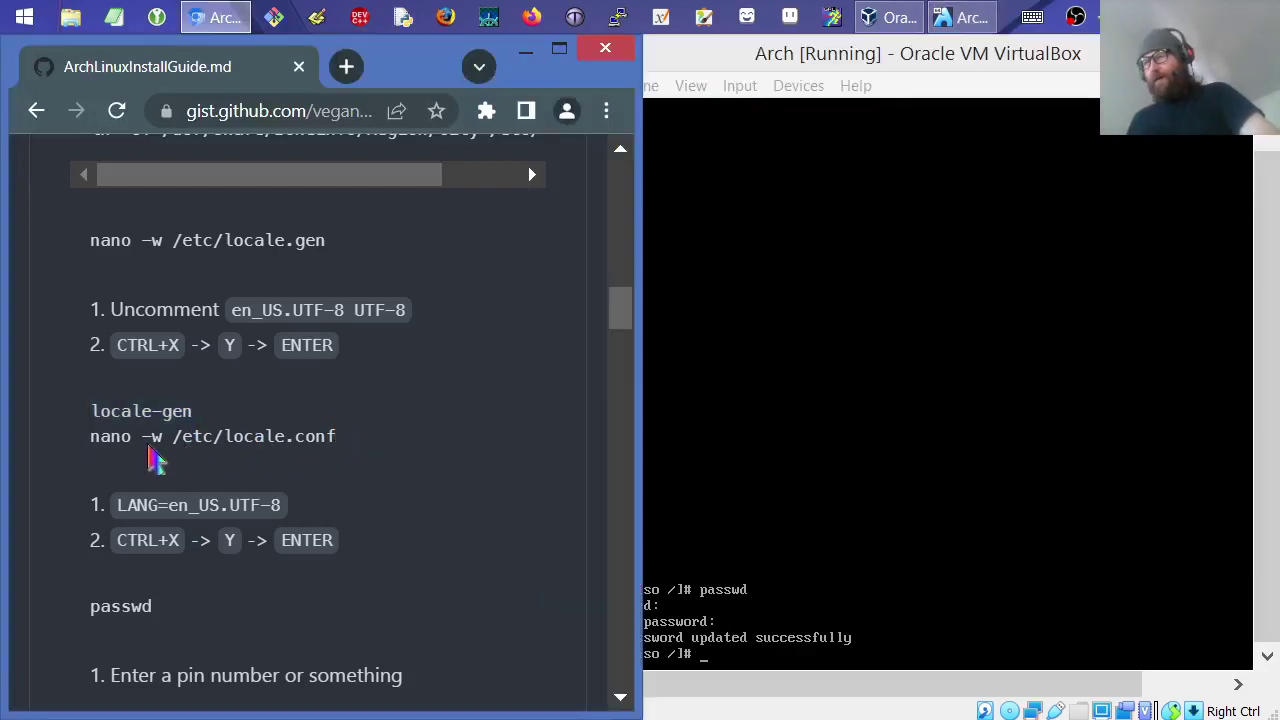
pyautogui.scroll(-3, 360, 497)
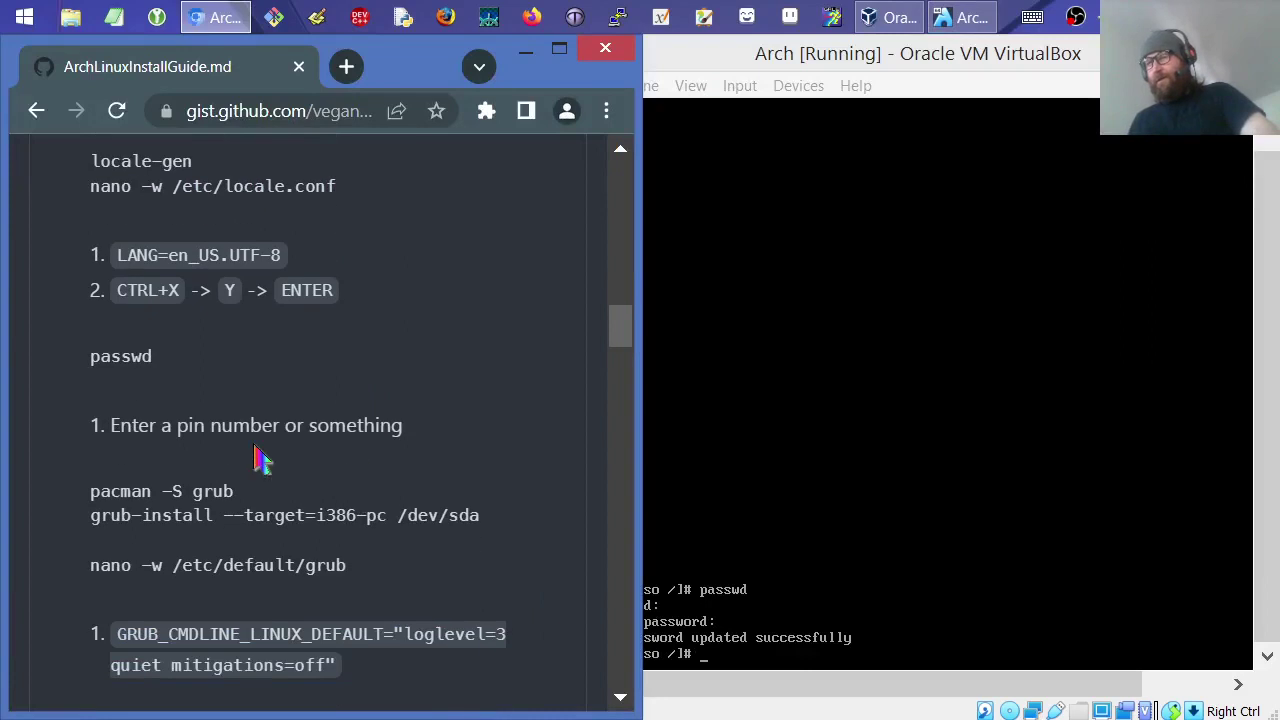
pyautogui.scroll(-3, 286, 449)
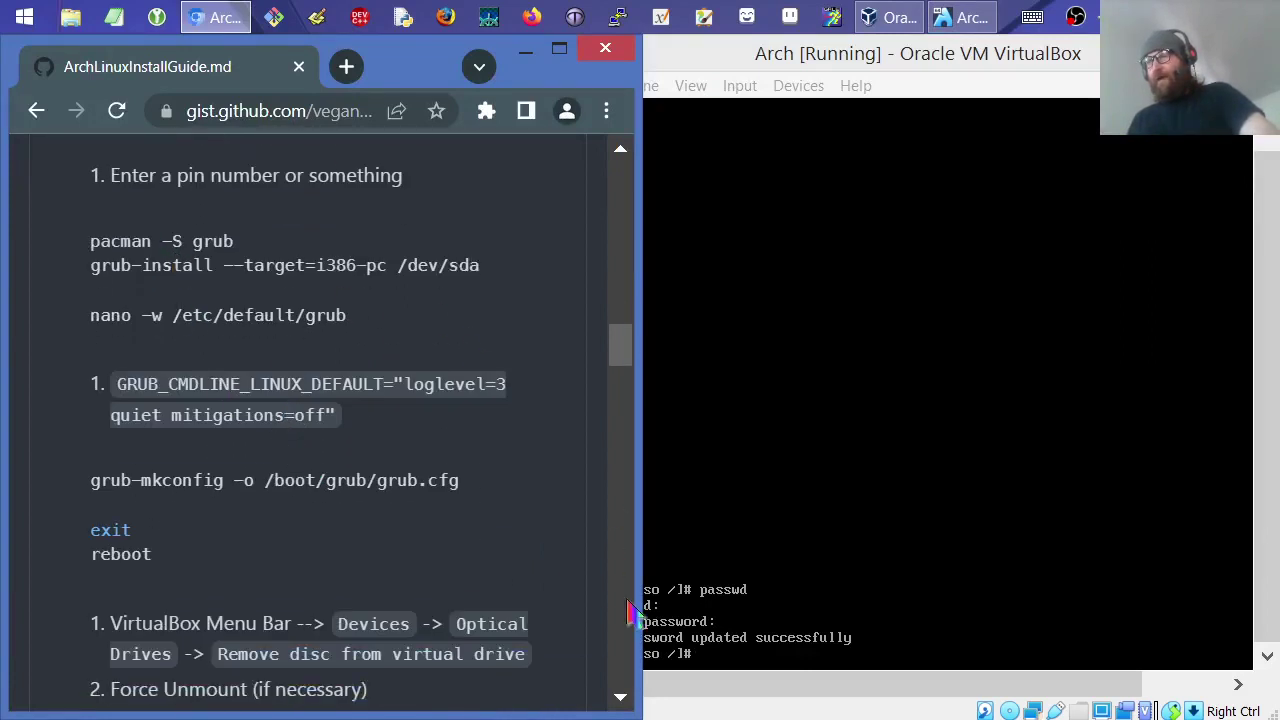
pyautogui.click(700, 62)
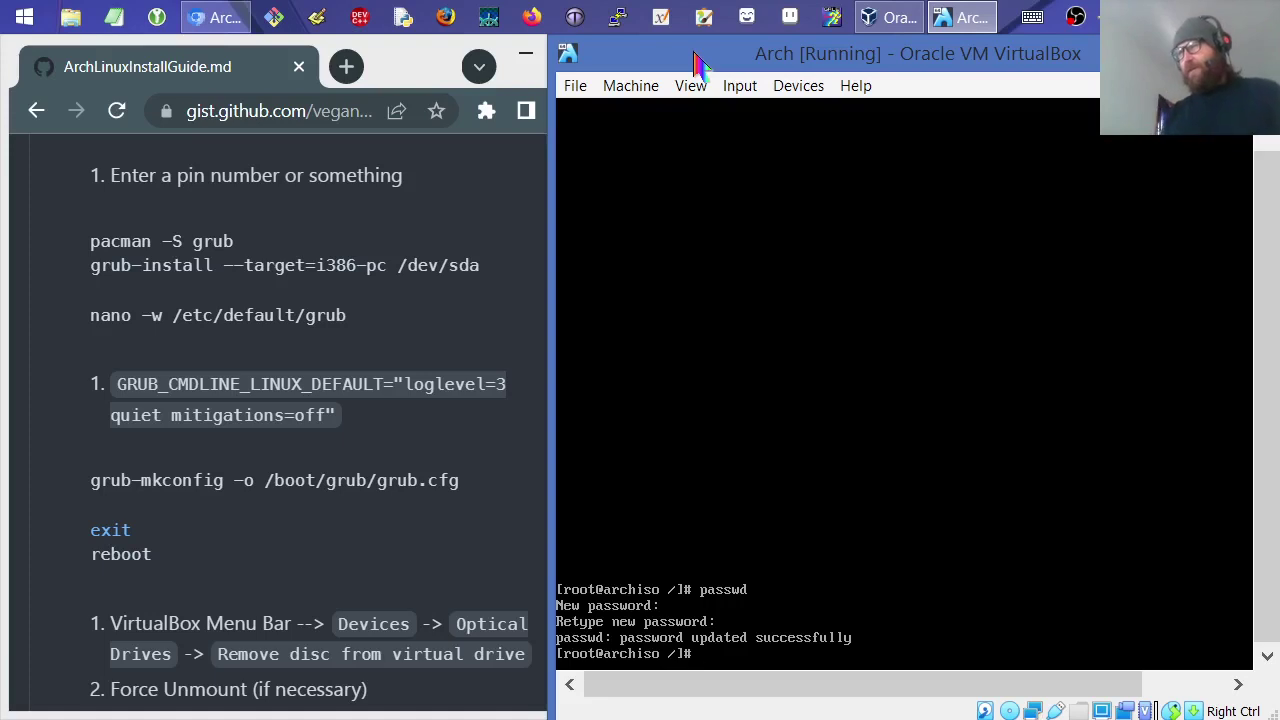
pyautogui.write('pacm')
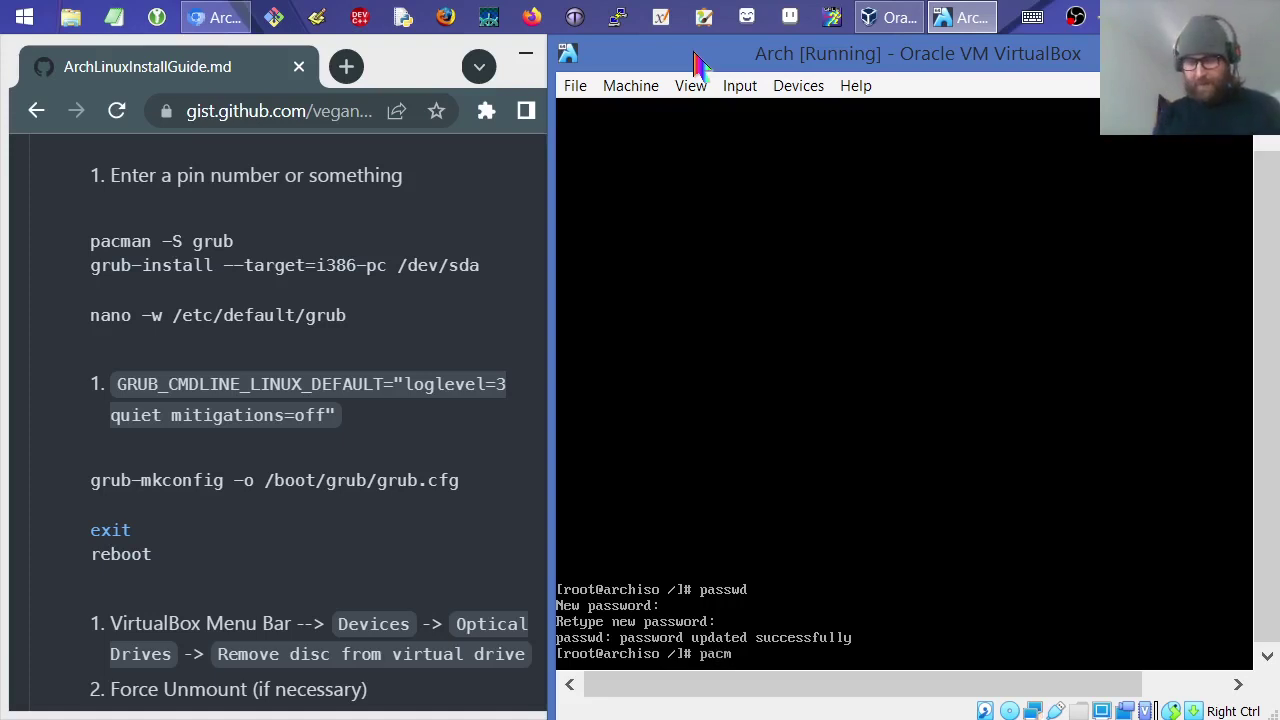
pyautogui.write('an')
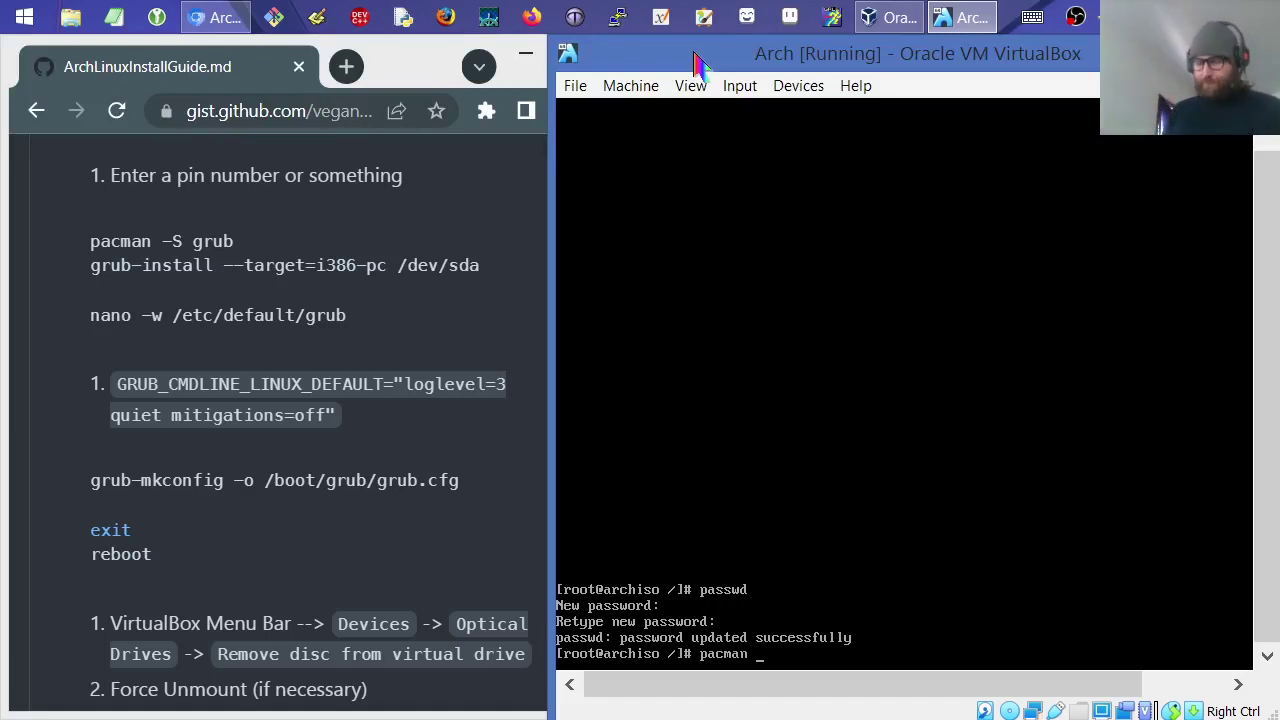
pyautogui.write('-S')
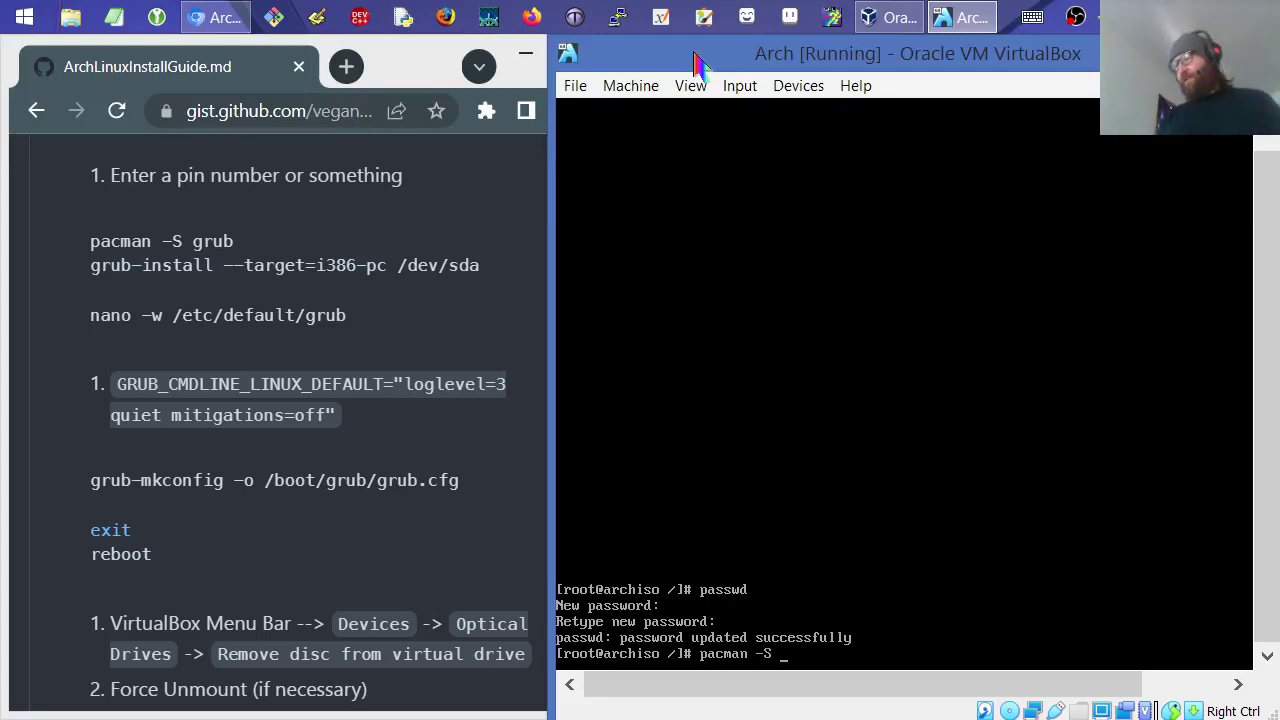
pyautogui.write(' grub')
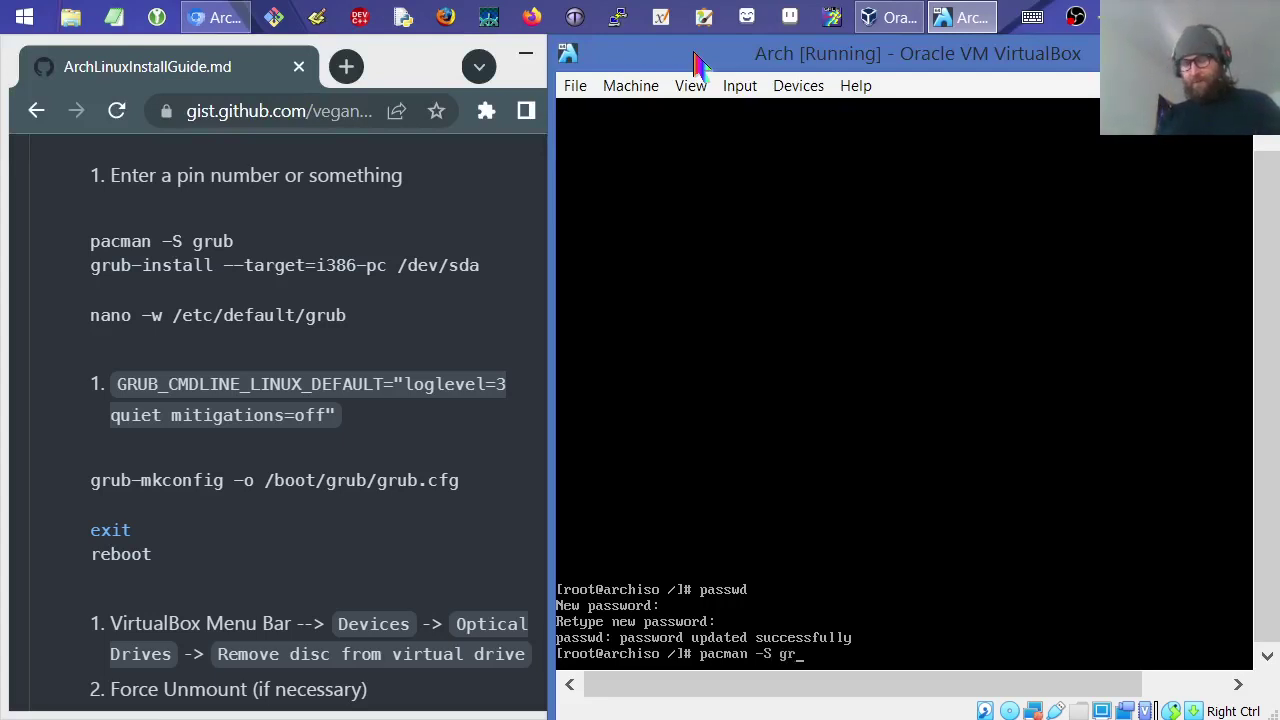
pyautogui.press('BackSpace')
pyautogui.press('BackSpace')
pyautogui.press('BackSpace')
pyautogui.press('BackSpace')
pyautogui.press('BackSpace')
pyautogui.press('BackSpace')
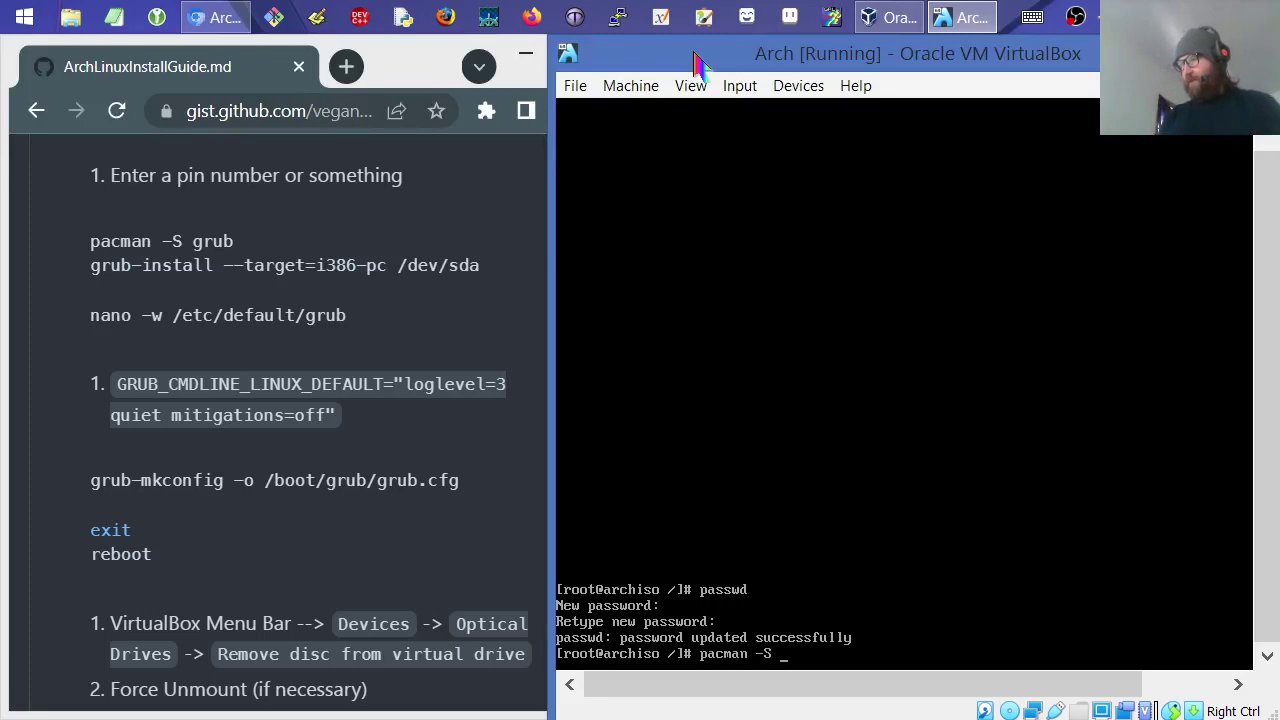
pyautogui.write('-help')
pyautogui.press('Return')
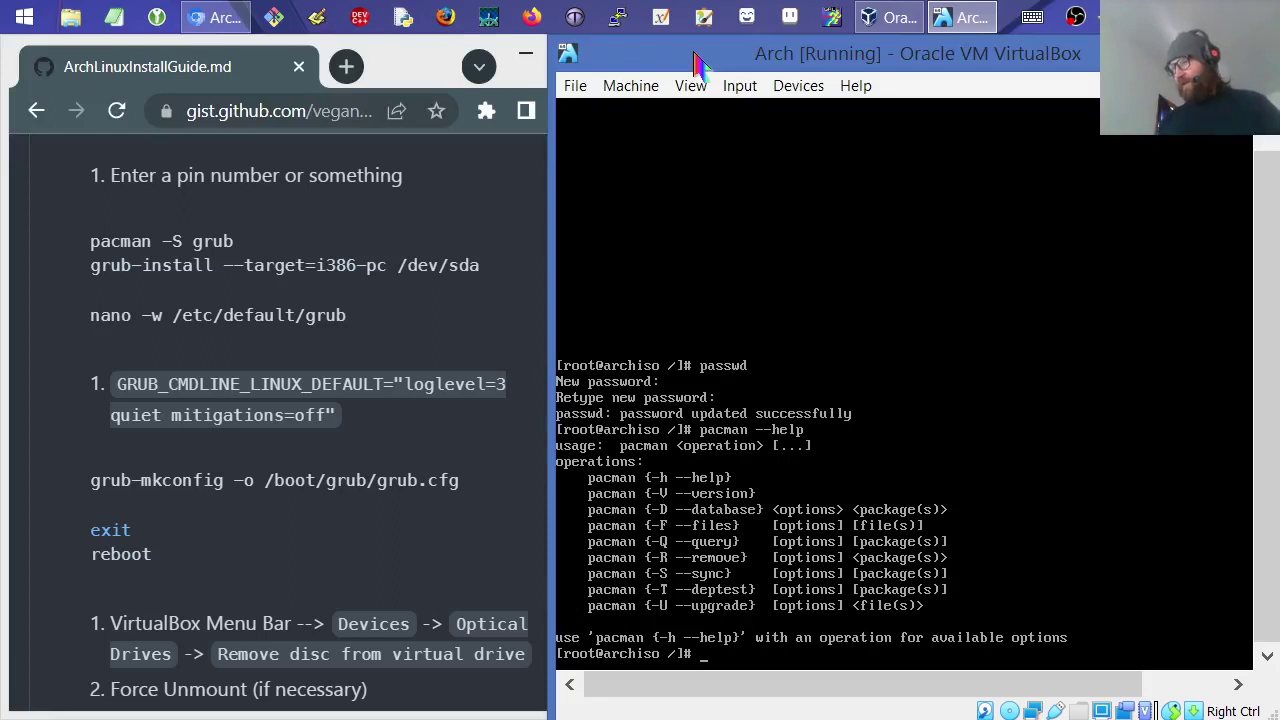
# - Install the GRUB package with pacman -S grub and accept proceeding with the installation
pyautogui.press('Up')
pyautogui.press('BackSpace')
pyautogui.press('BackSpace')
pyautogui.press('BackSpace')
pyautogui.press('BackSpace')
pyautogui.press('BackSpace')
pyautogui.write('S')
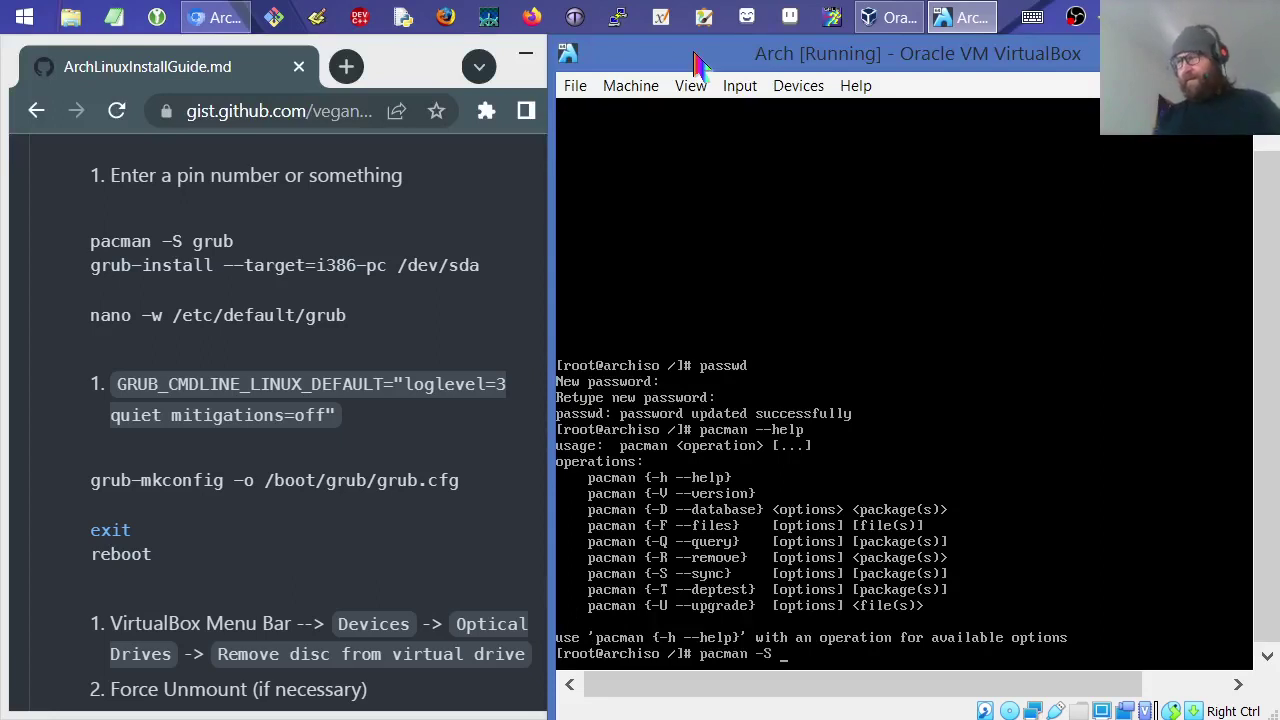
pyautogui.write(' grub')
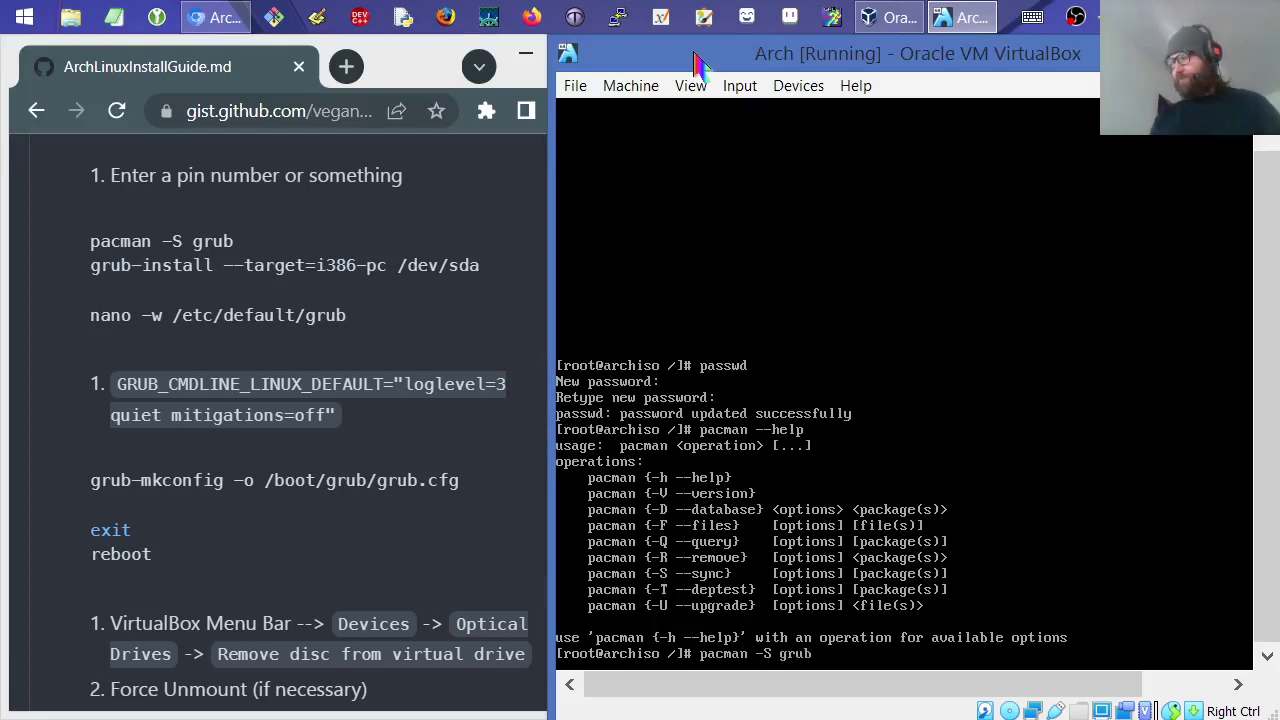
pyautogui.press('Return')
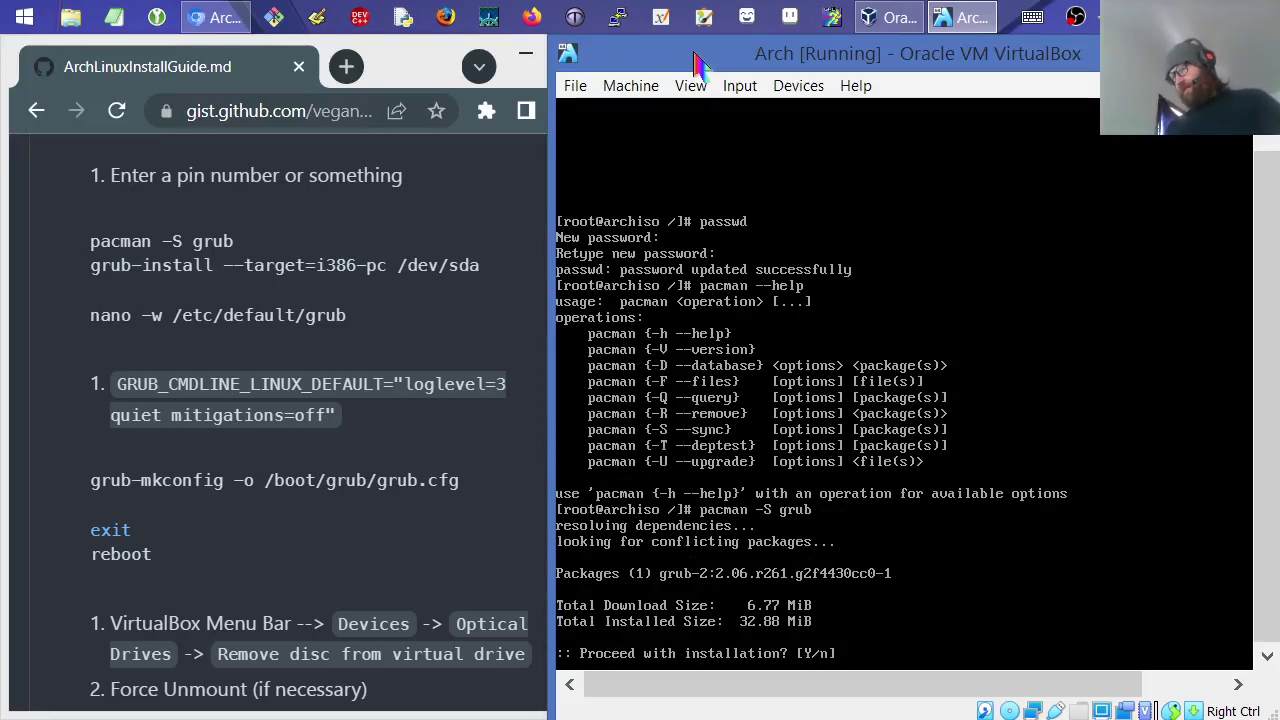
pyautogui.press('Return')
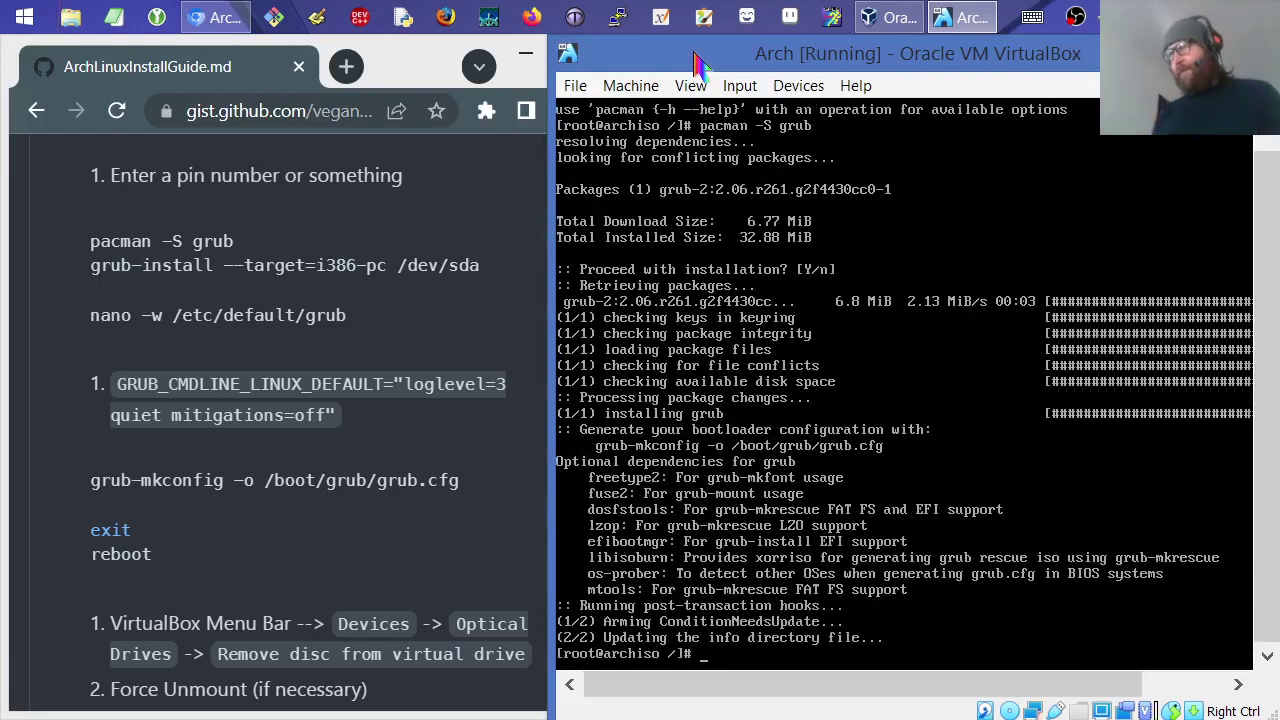
# - Install the GRUB bootloader to the disk with grub-install --target=i386-pc /dev/sda
pyautogui.write('grub-install --target=i386-pc')
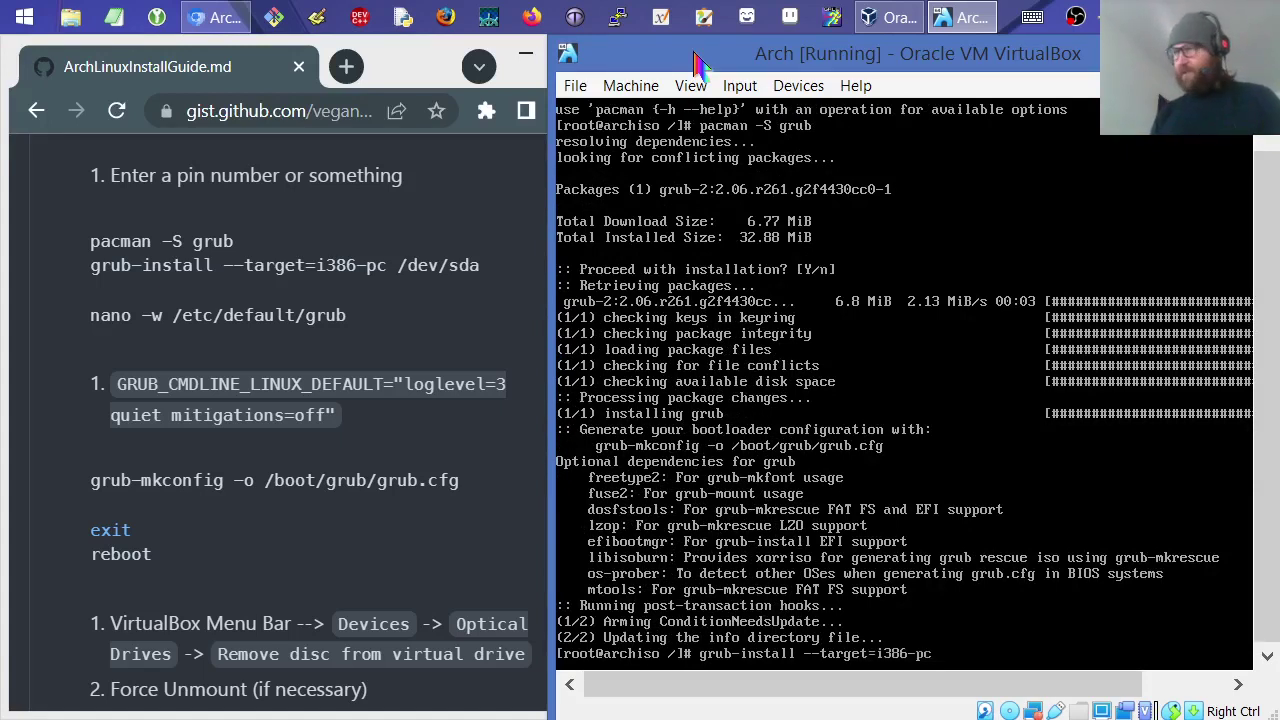
pyautogui.write(' /dev/sda')
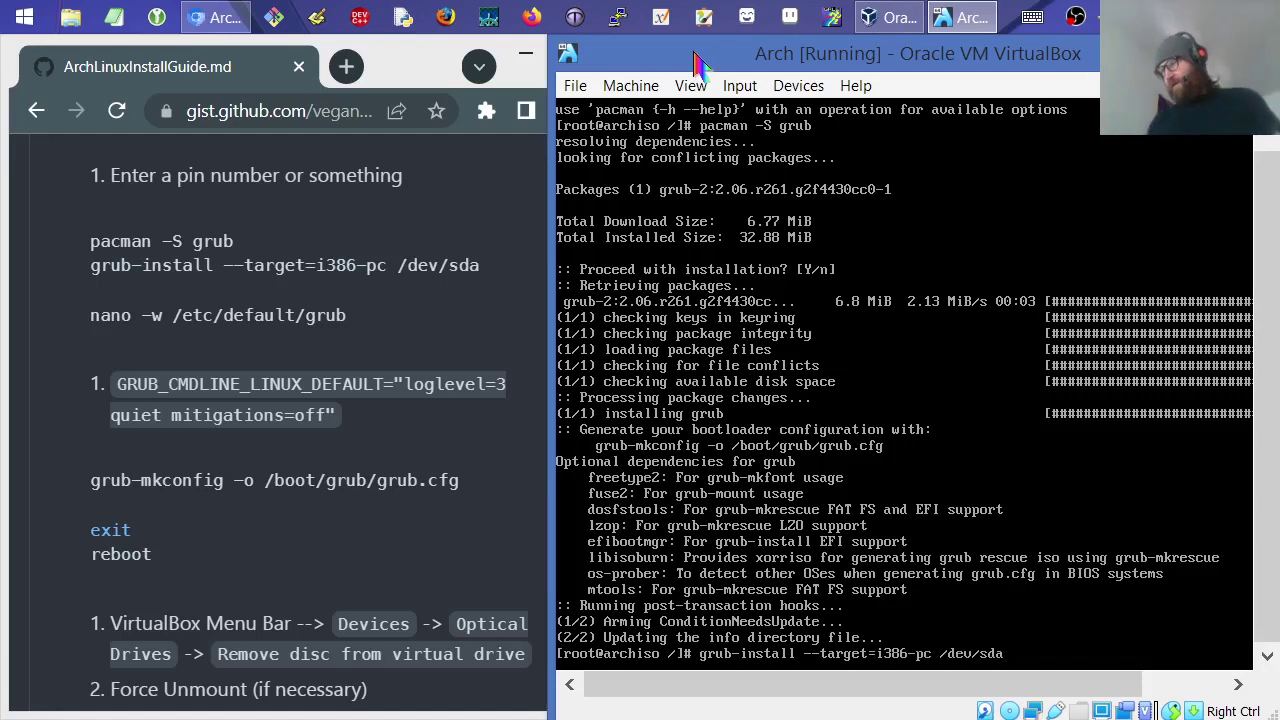
pyautogui.press('Return')
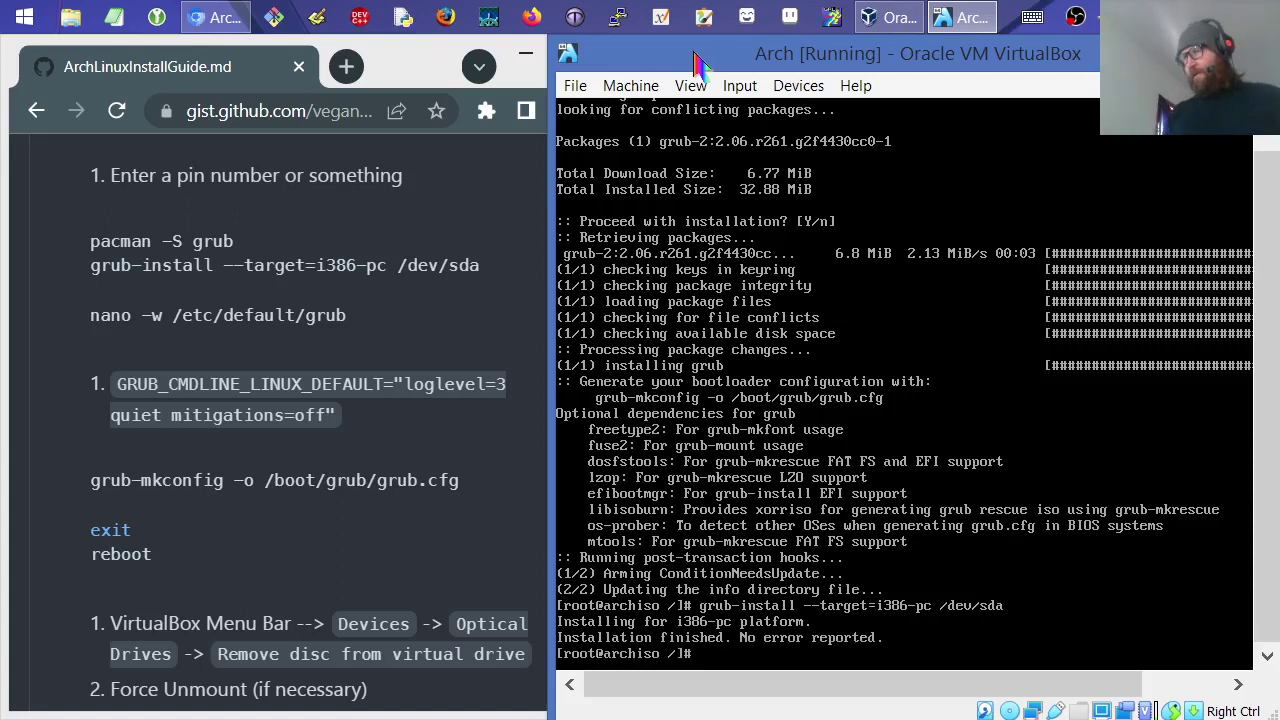
# - Open the GRUB defaults file for editing with nano -w /etc/default/grub
pyautogui.write('nano')
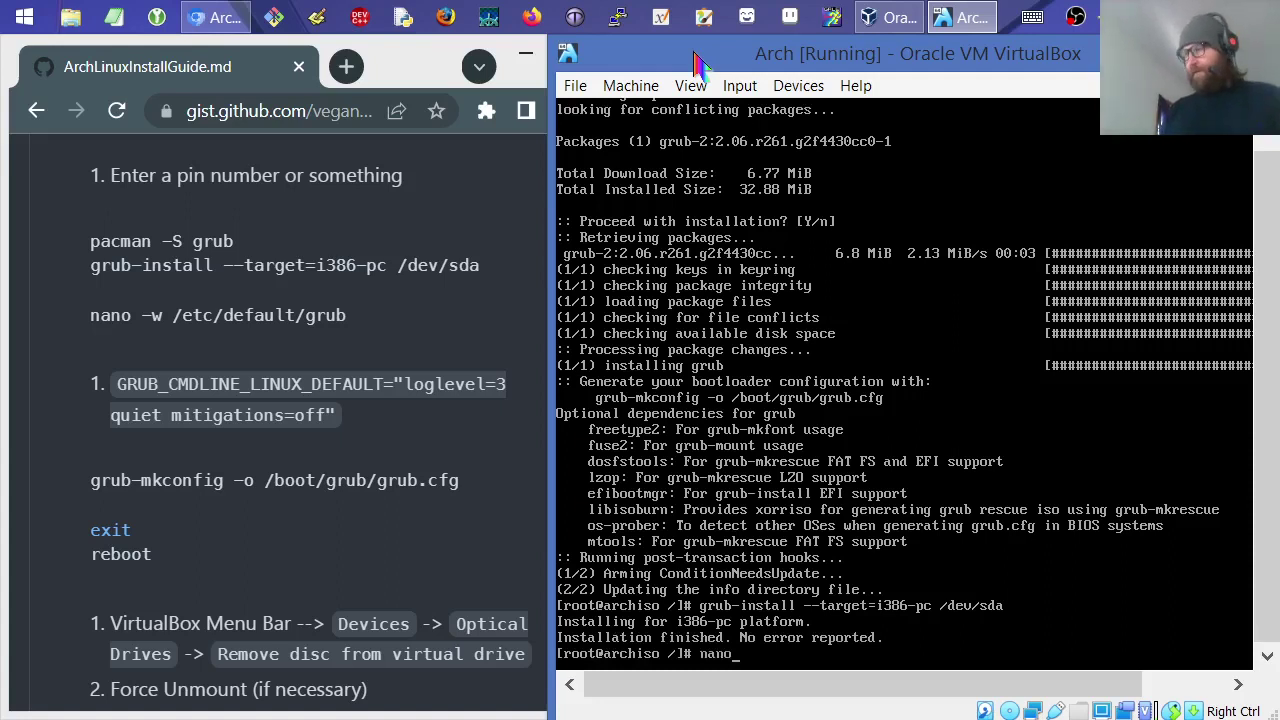
pyautogui.write(' -w /etc/def')
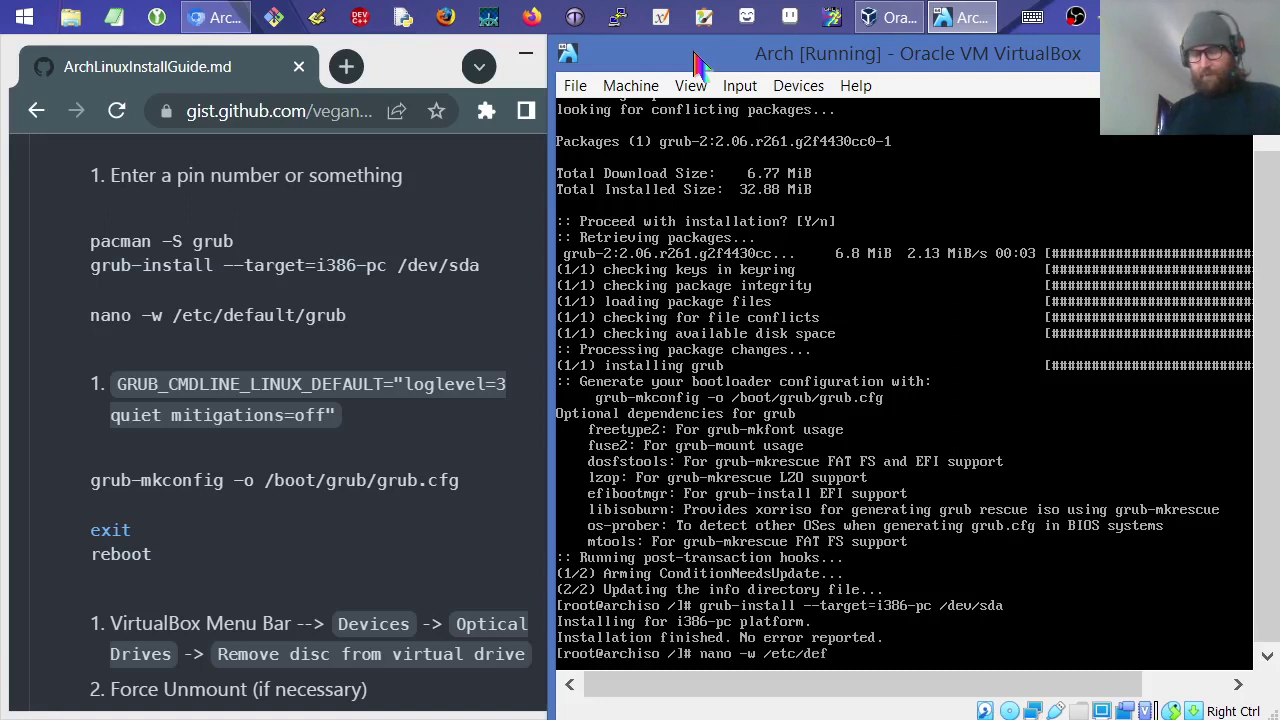
pyautogui.write('ault/grub')
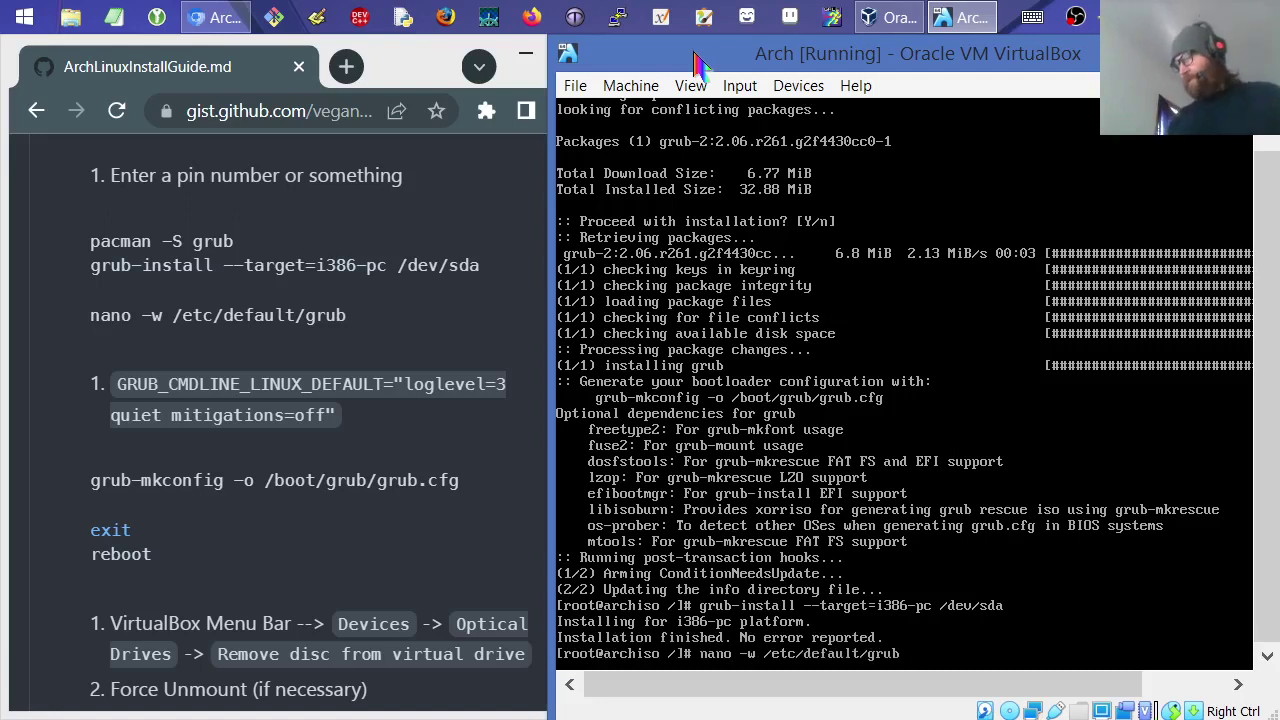
pyautogui.press('Return')
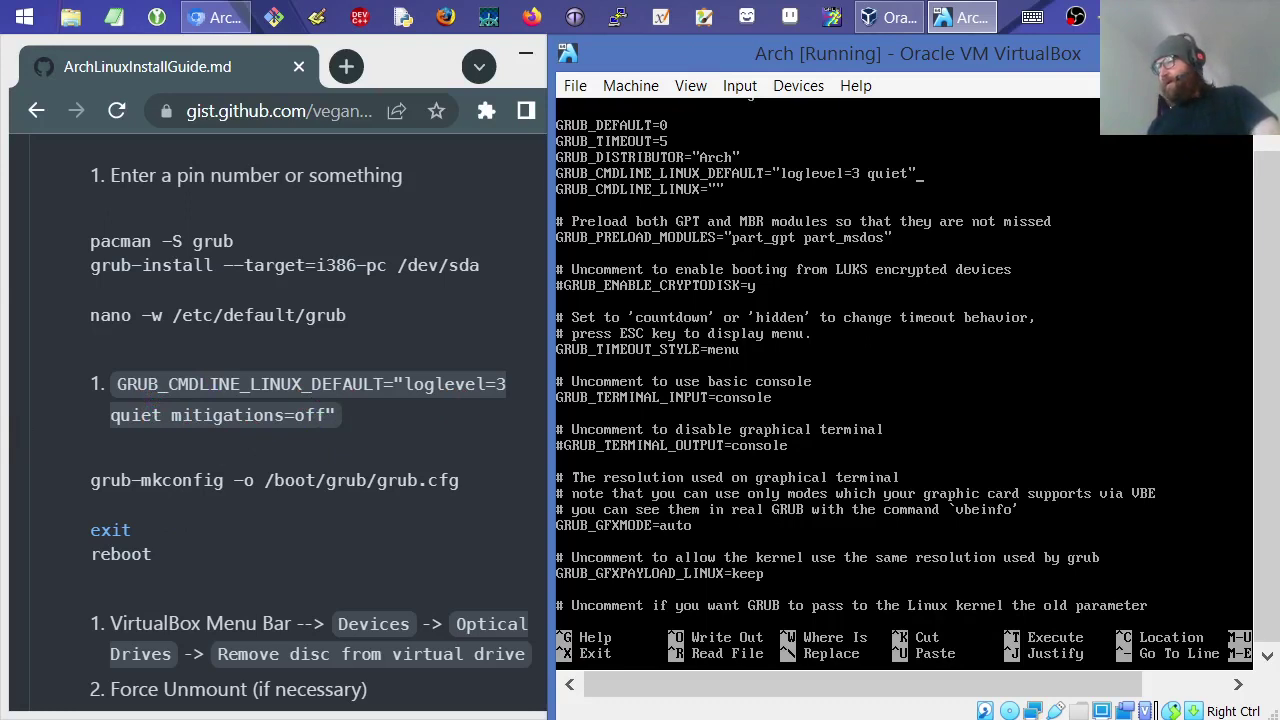
# - Add mitigations=off after quiet in GRUB_CMDLINE_LINUX_DEFAULT, then save the file and exit nano
pyautogui.write('miti')
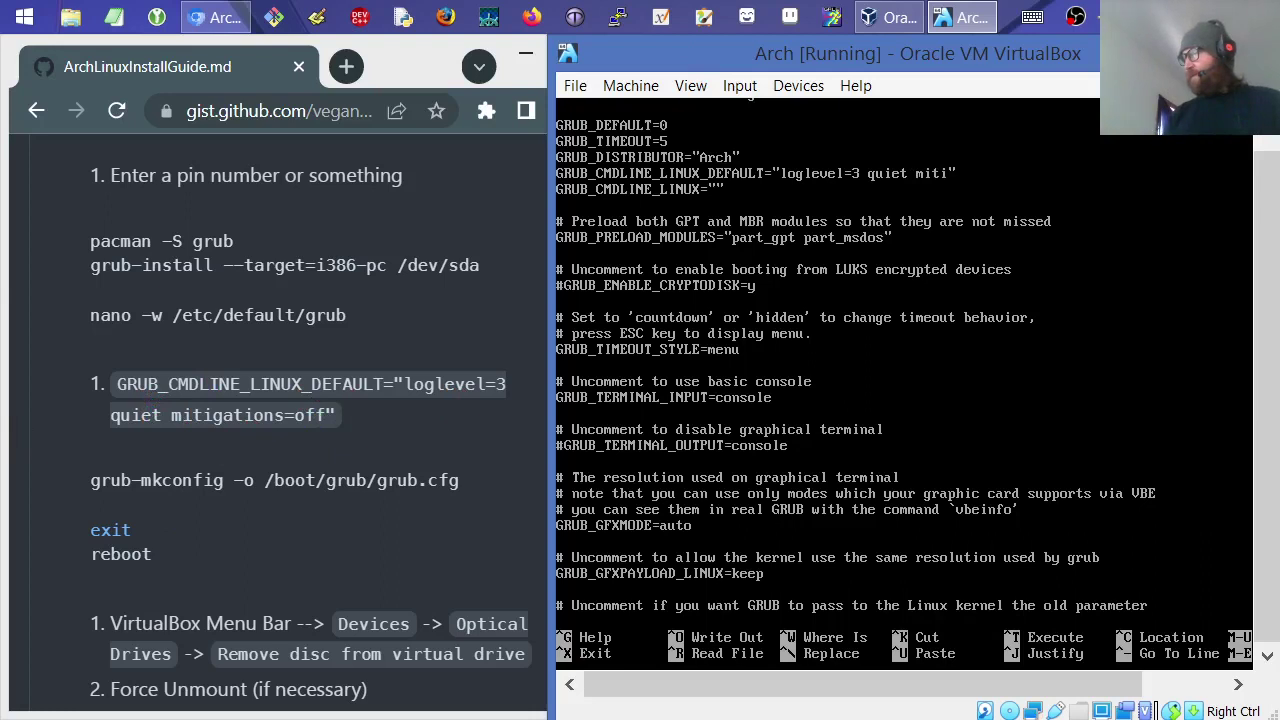
pyautogui.write('gations')
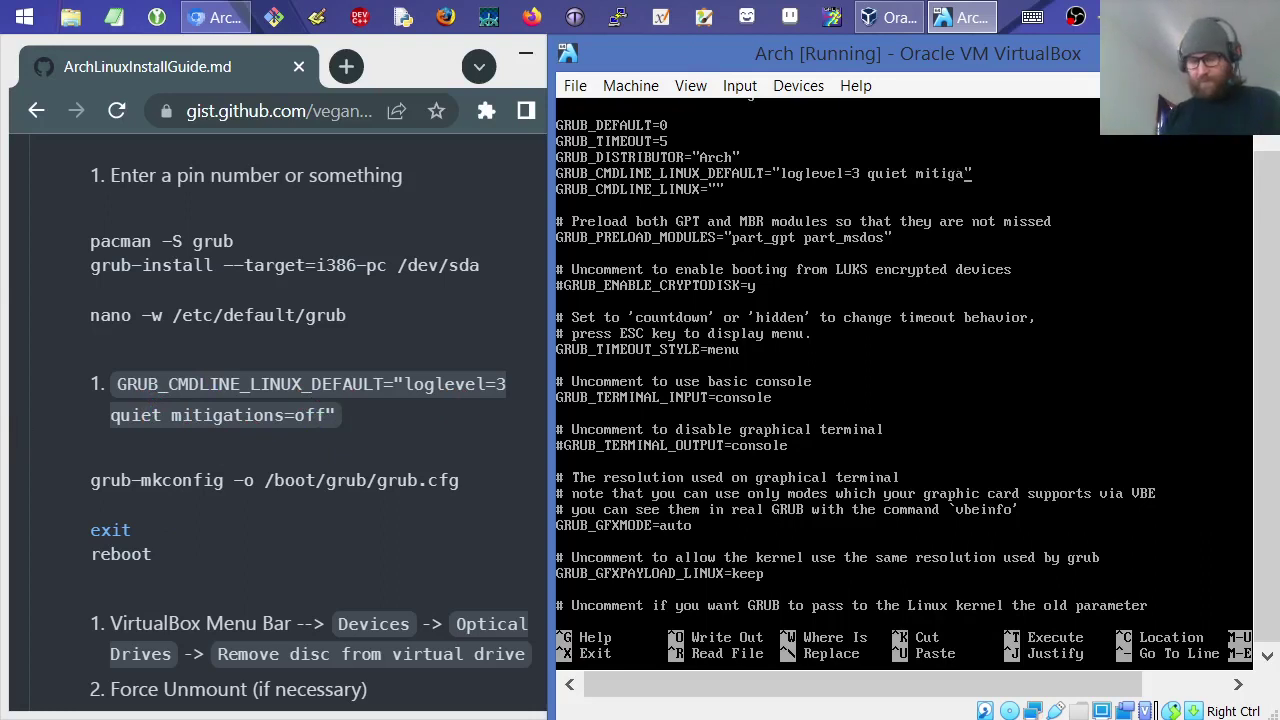
pyautogui.write('=off')
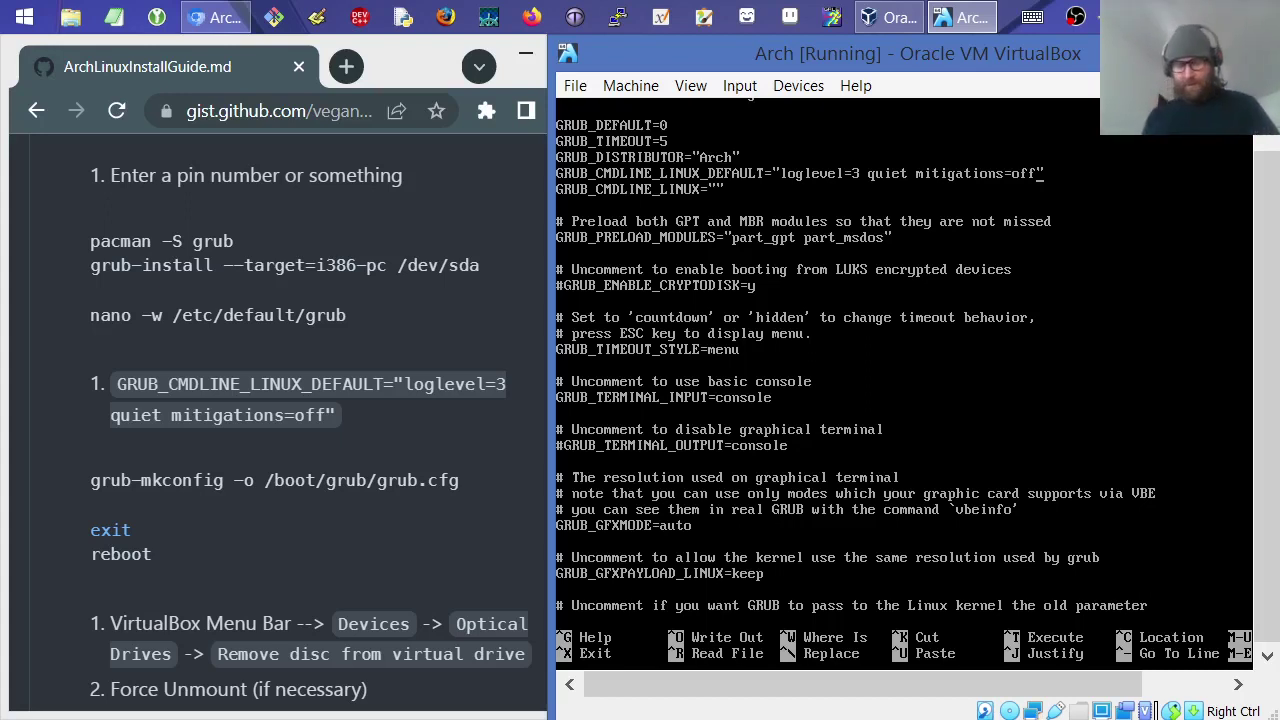
pyautogui.hotkey('ctrl', 'x')
pyautogui.press('y')
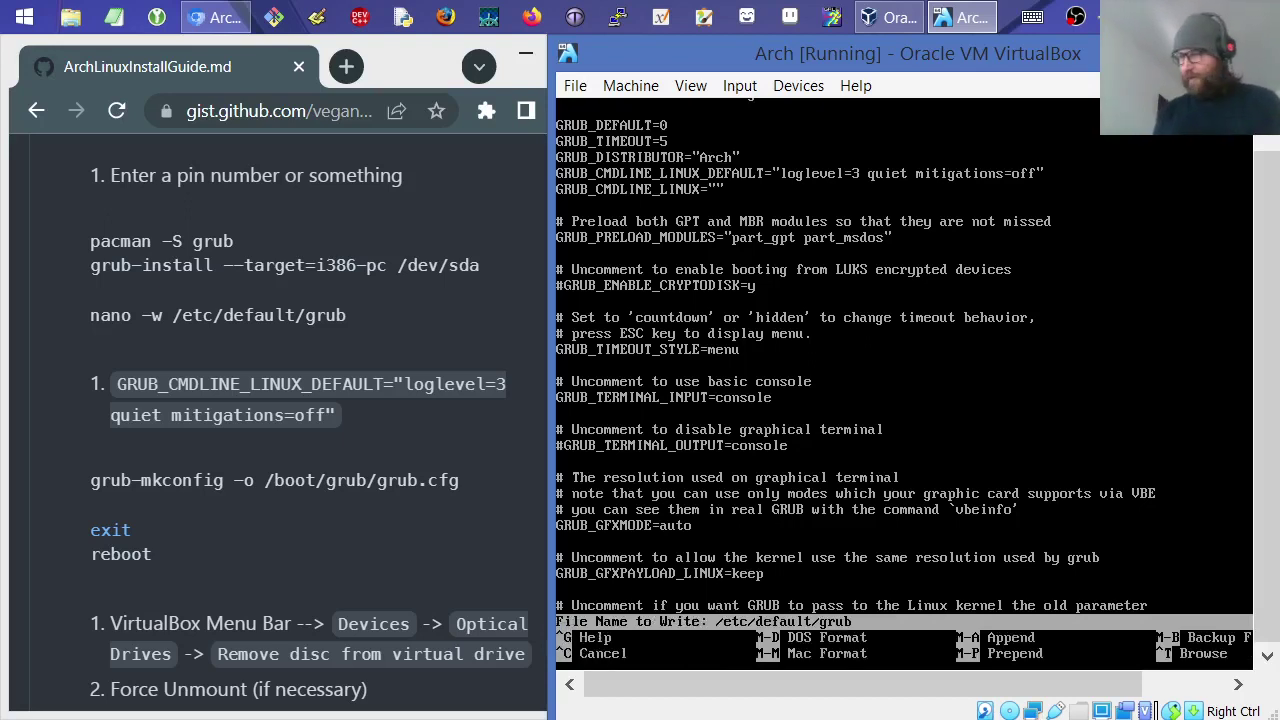
pyautogui.press('Return')
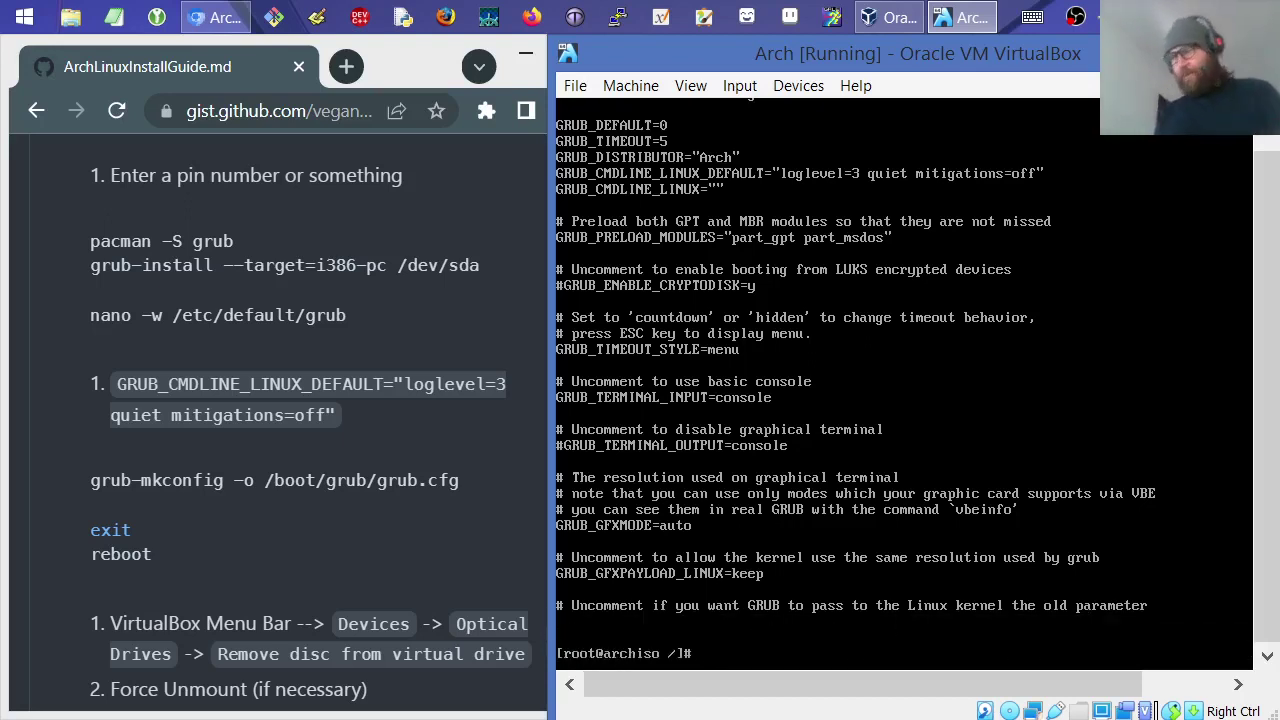
# - Generate the GRUB configuration file with grub-mkconfig -o /boot/grub/grub.cfg
pyautogui.write('grub-')
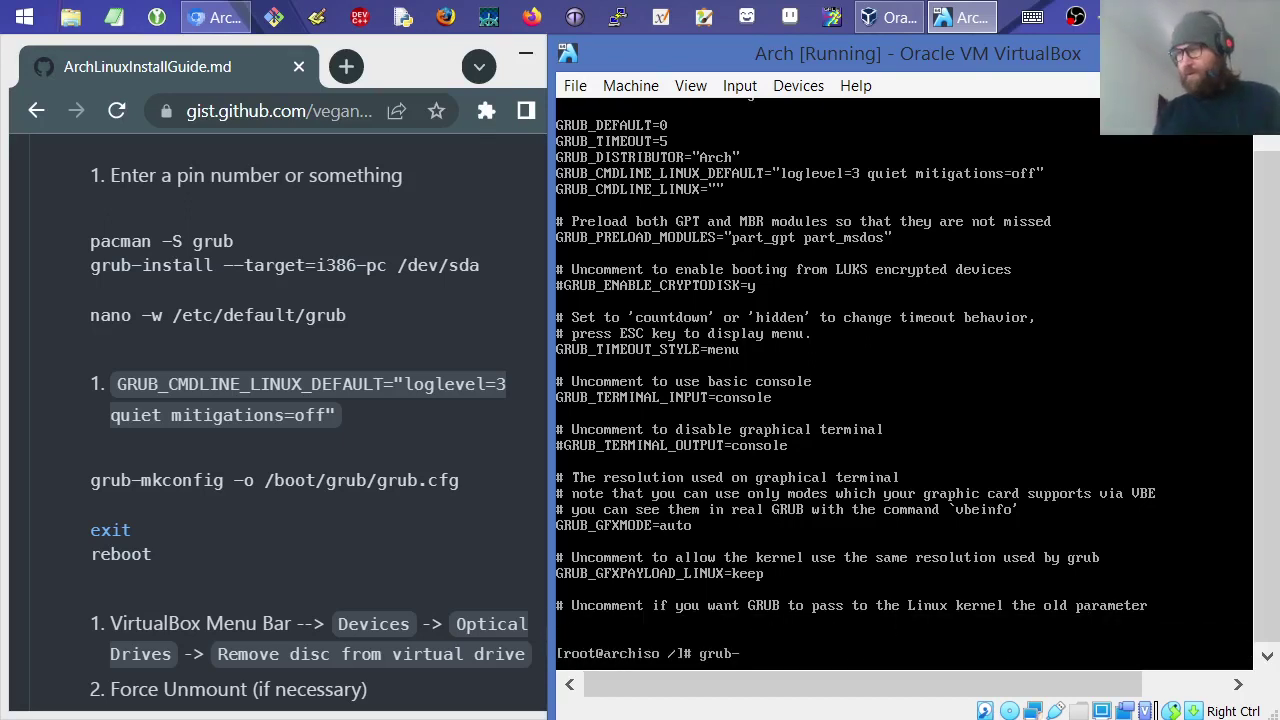
pyautogui.write('mk')
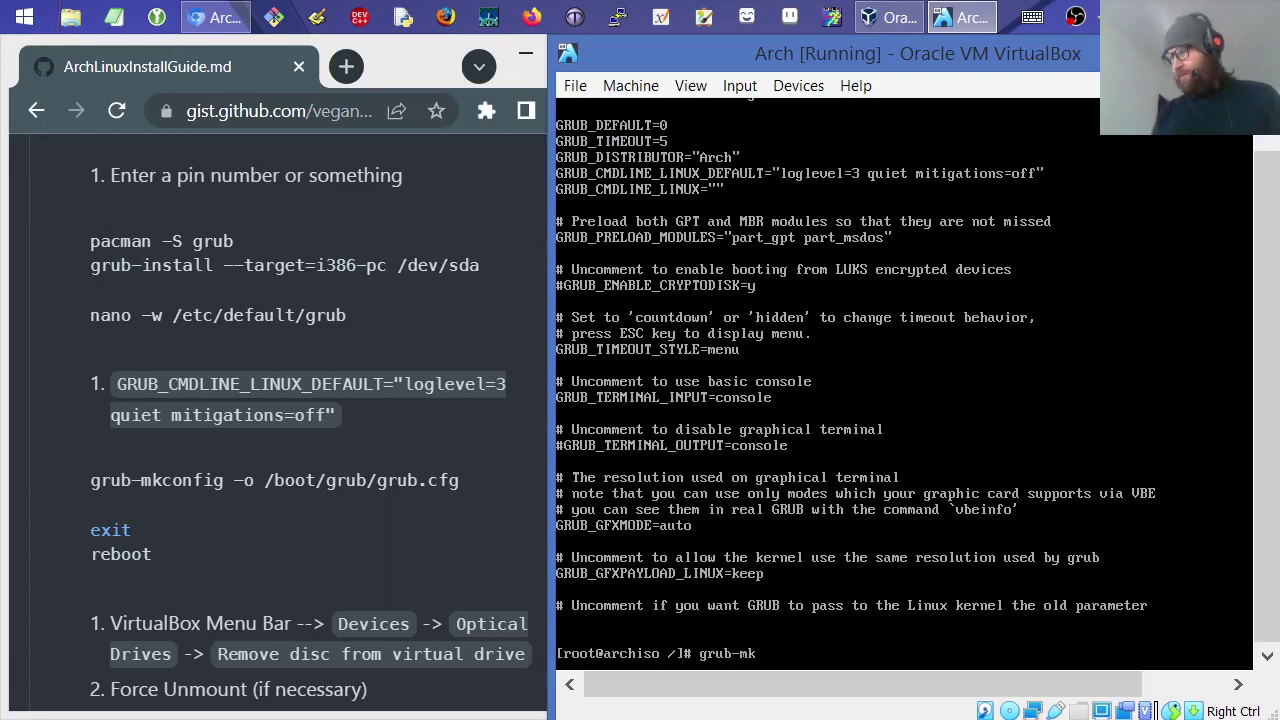
pyautogui.write('confi')
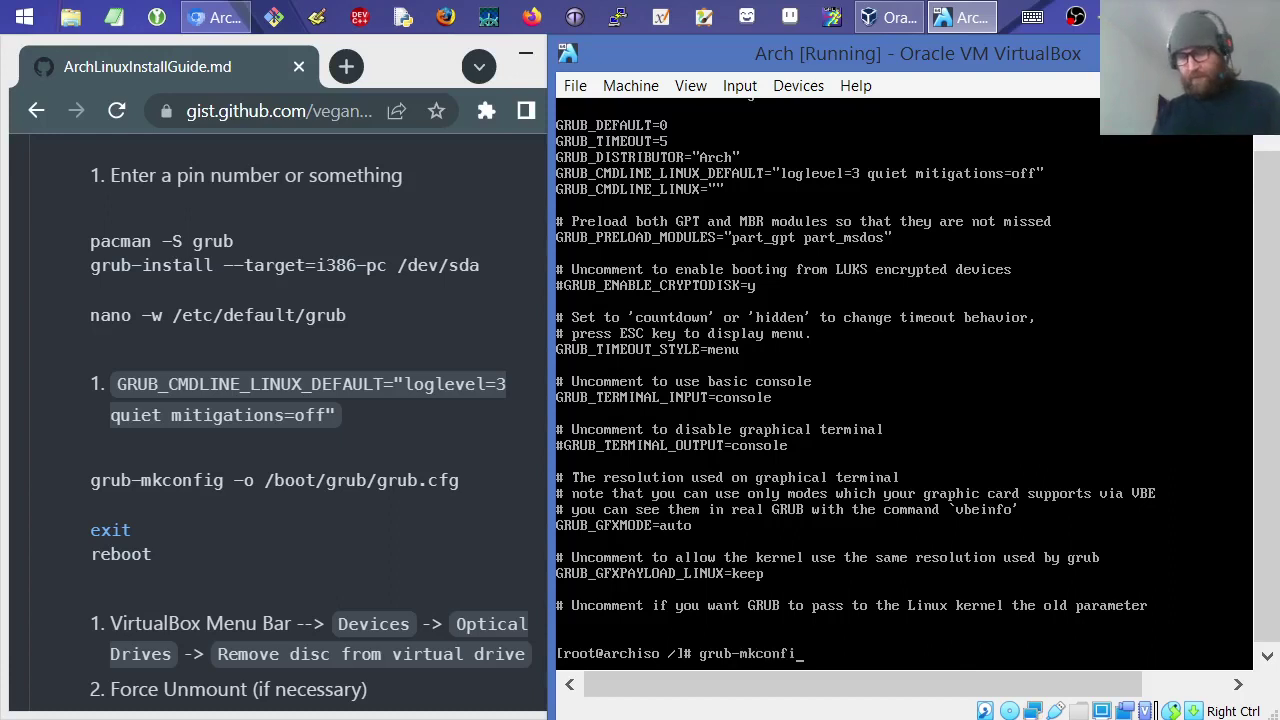
pyautogui.write('g -o')
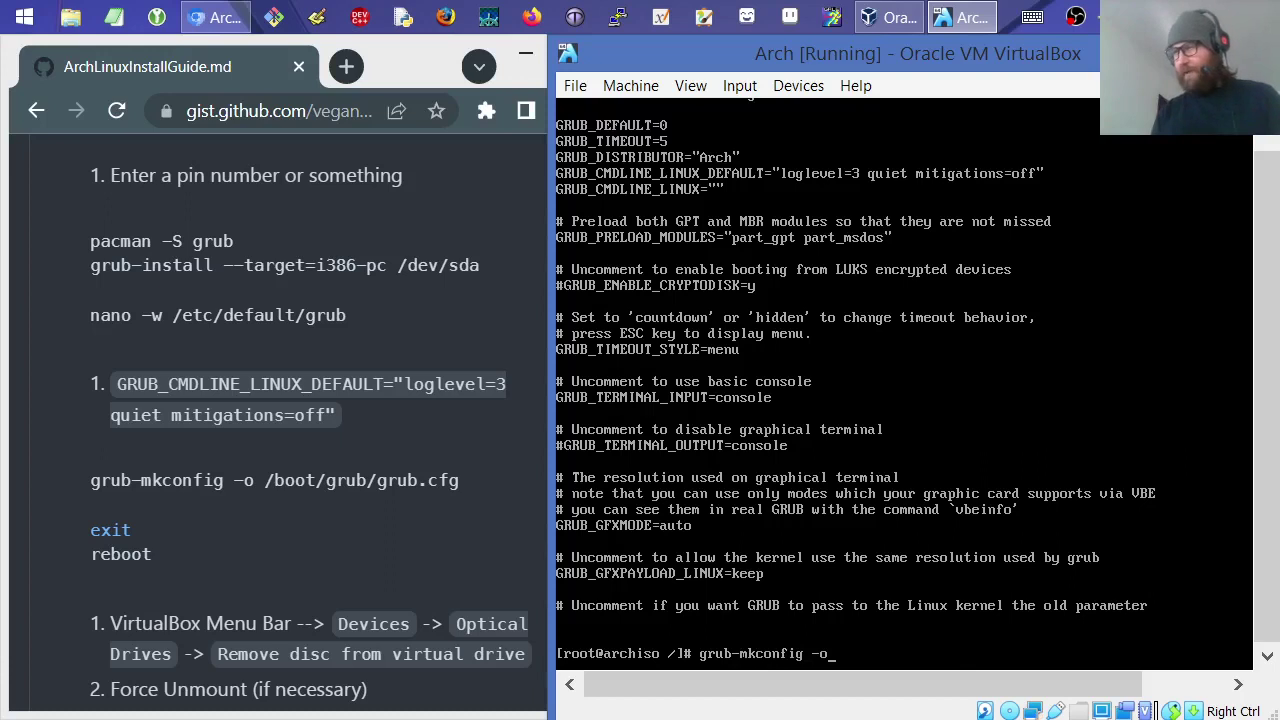
pyautogui.write(' /b')
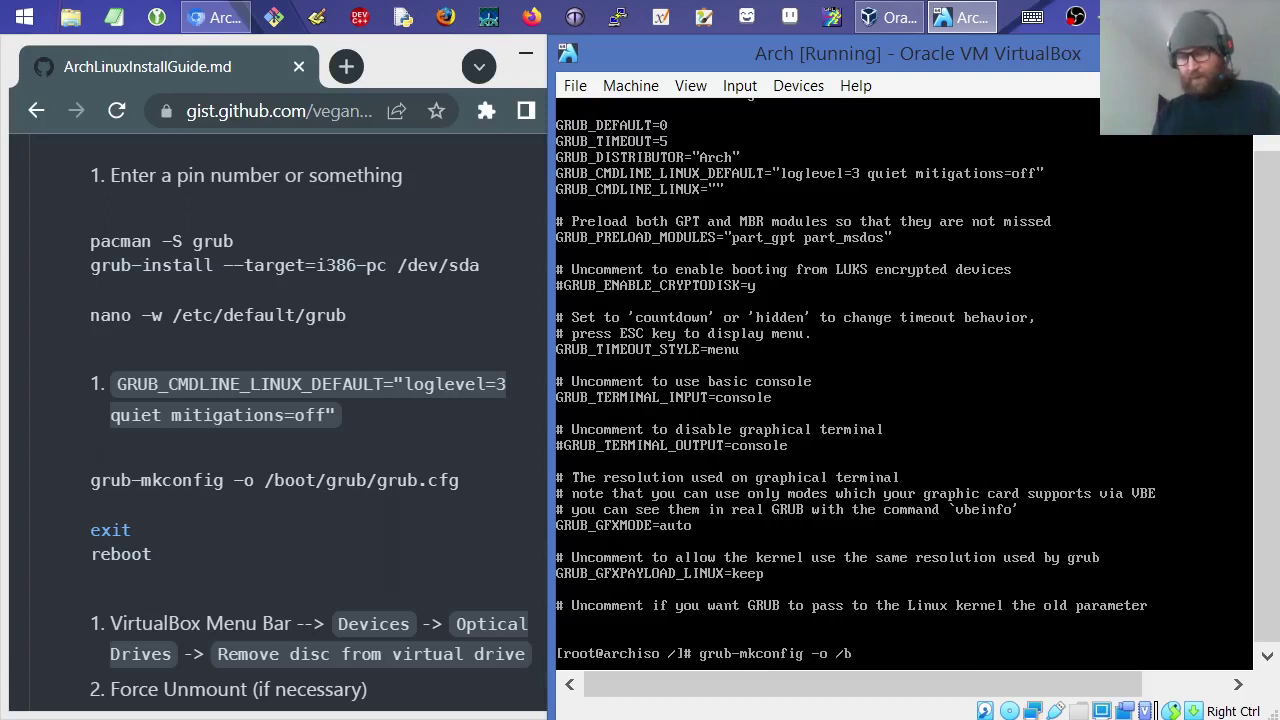
pyautogui.write('oot/grub/grub.cfg')
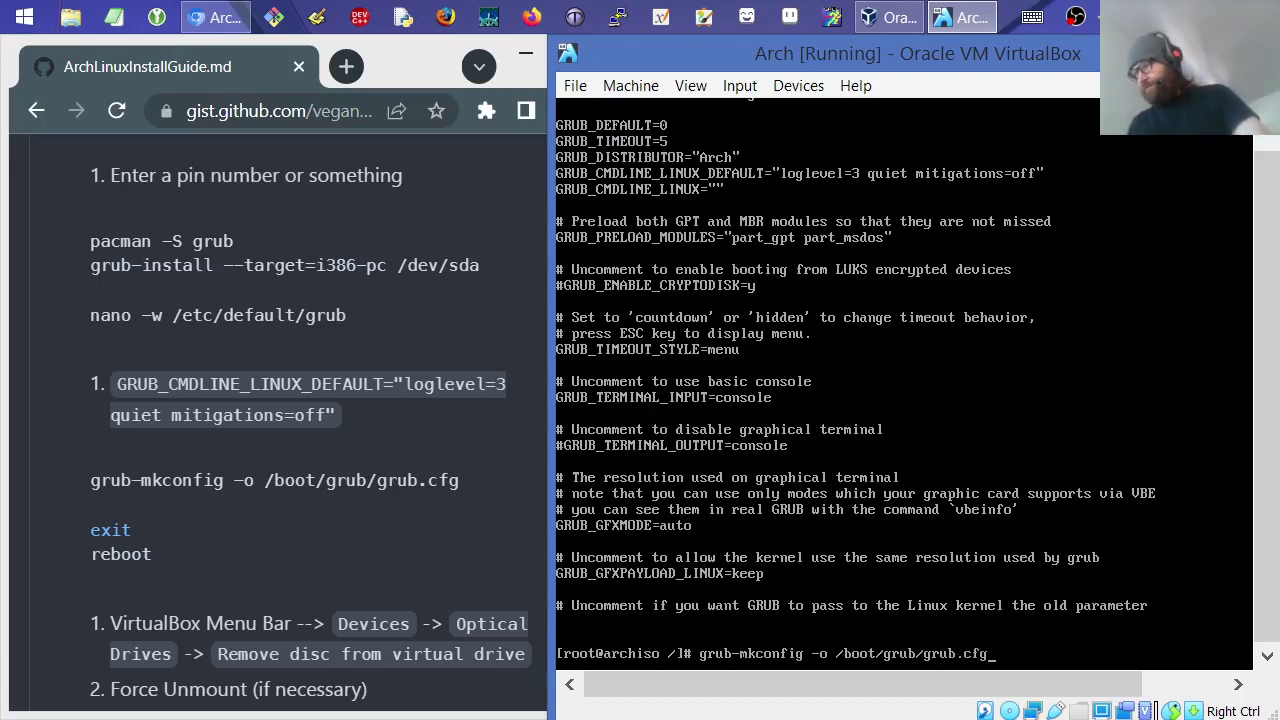
pyautogui.press('Return')
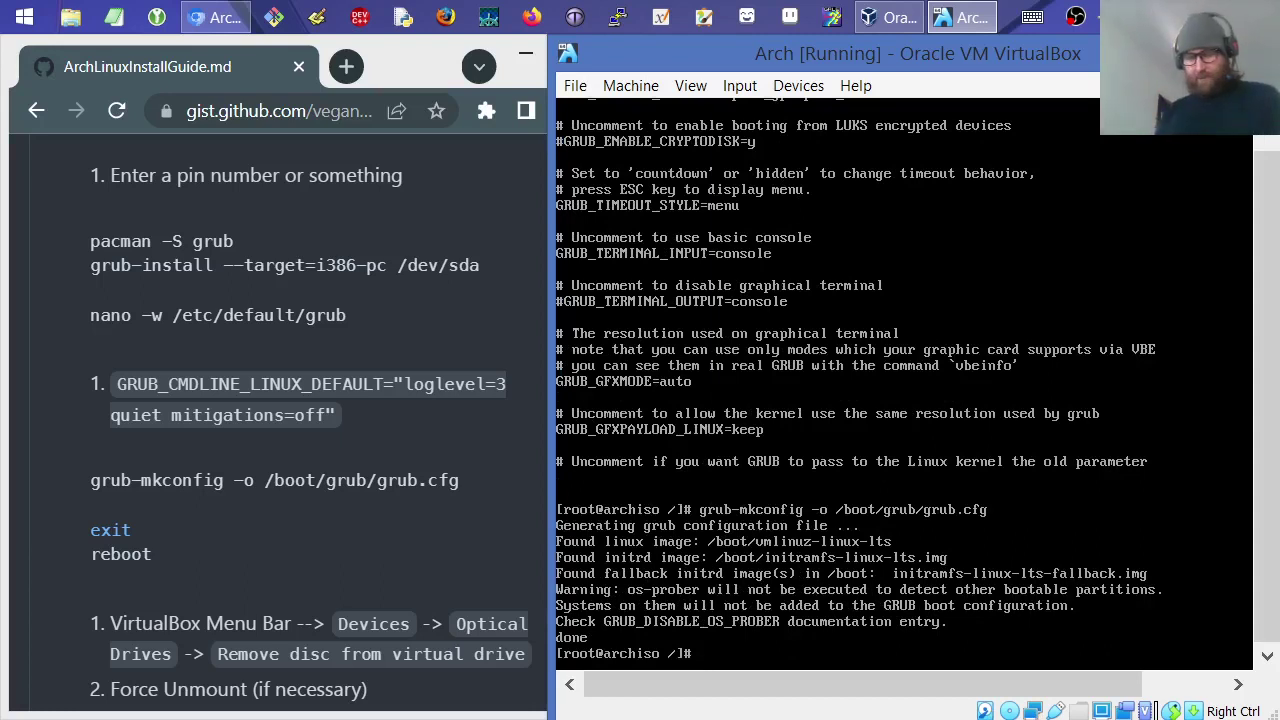
# - Exit the chroot environment and reboot the virtual machine
pyautogui.write('exit')
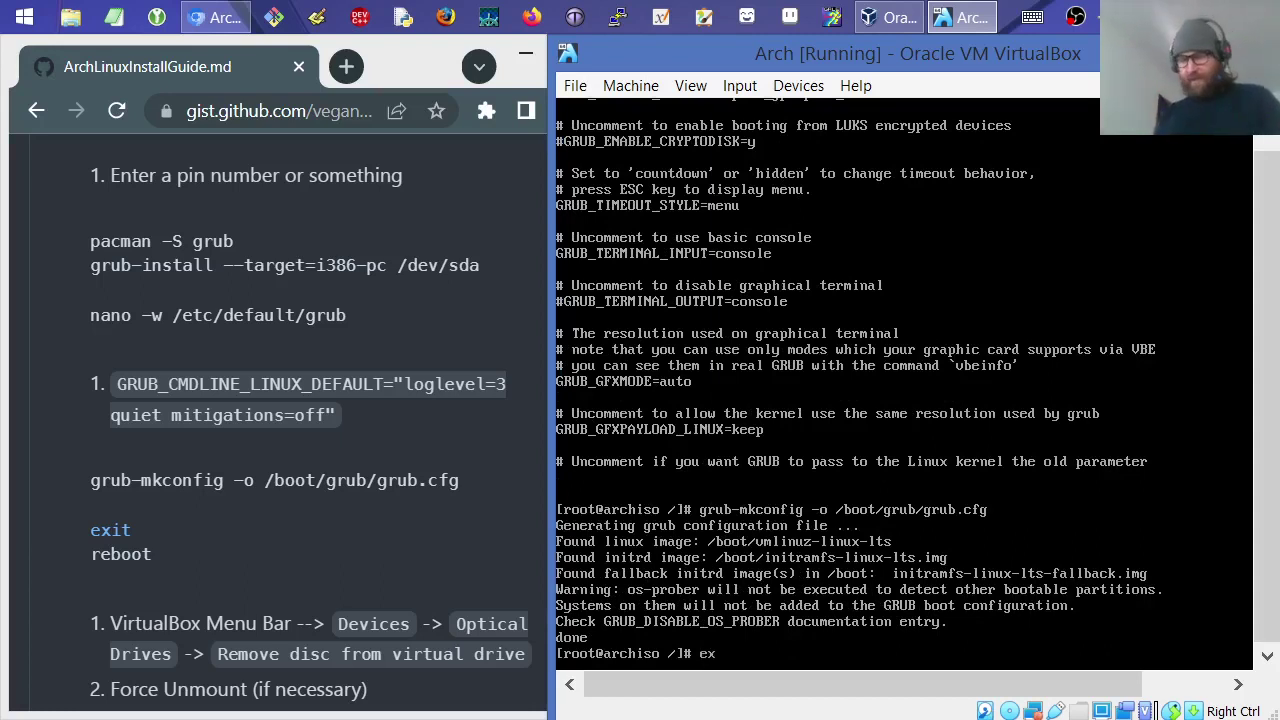
pyautogui.press('Return')
pyautogui.write('reboot')
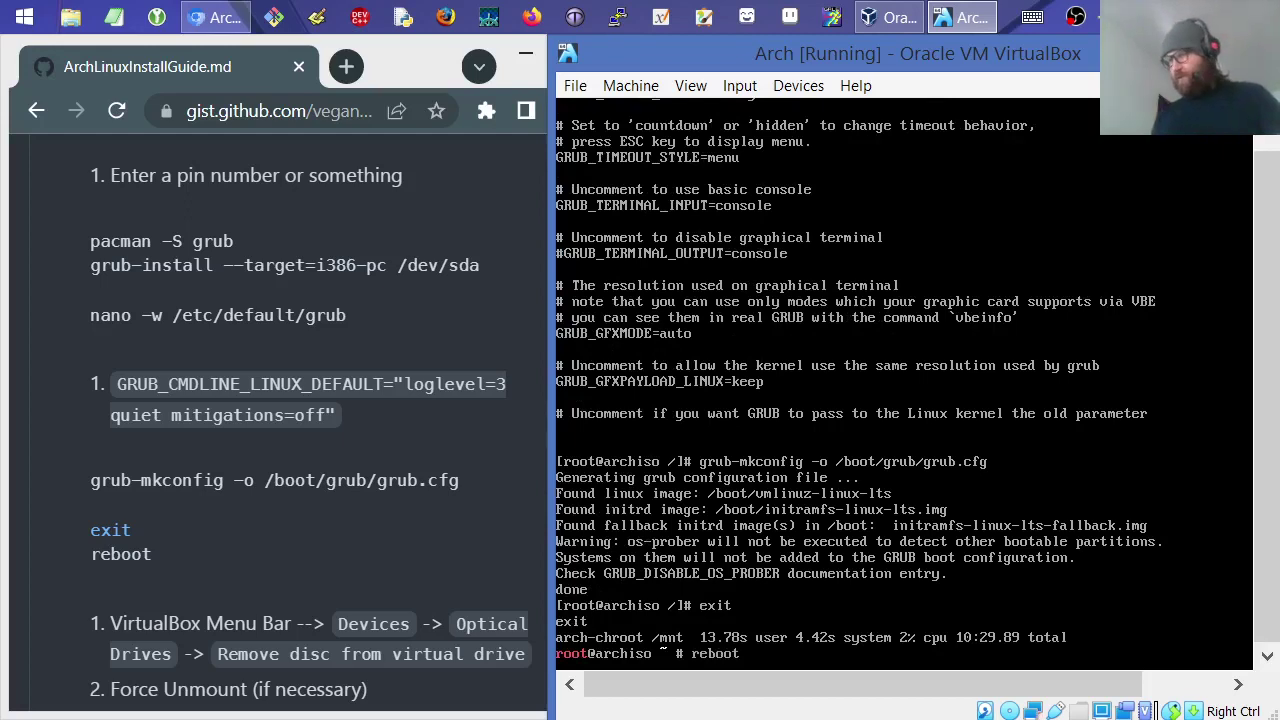
pyautogui.press('Return')
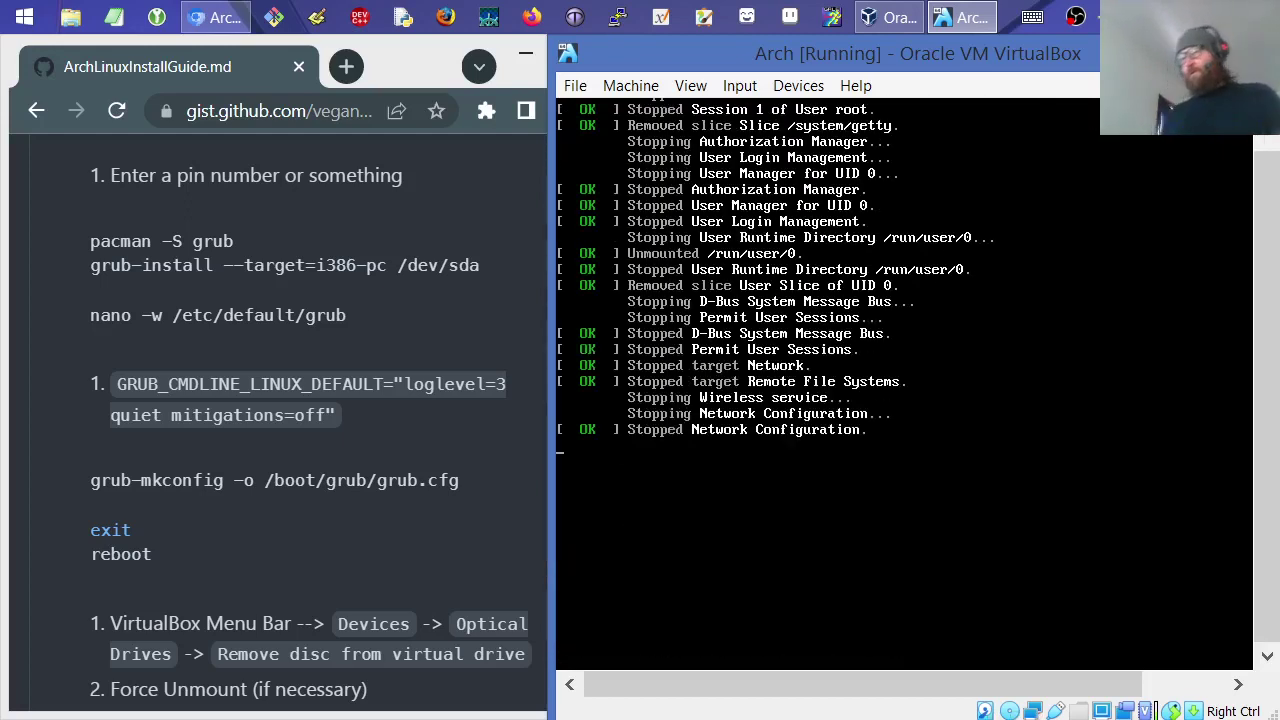
# - Remove the Arch Linux ISO from the virtual machine's optical drive, forcing the unmount
pyautogui.scroll(-3, 194, 515)
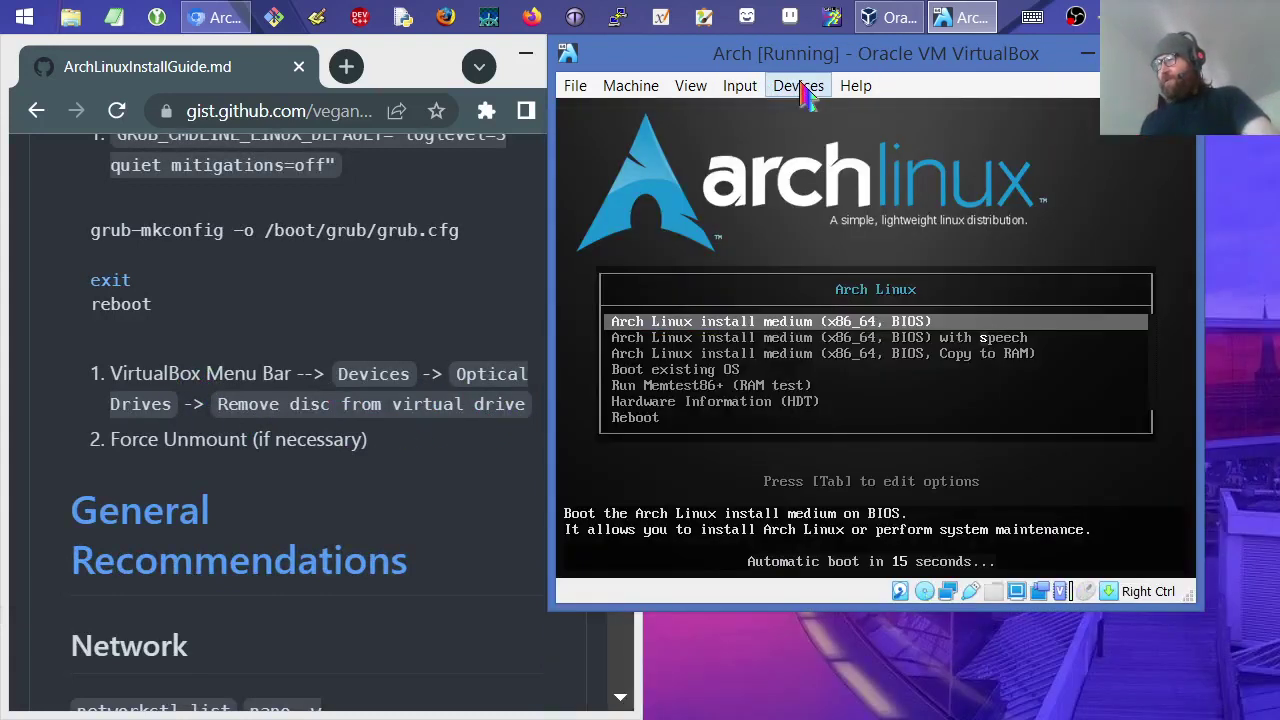
pyautogui.click(800, 87)
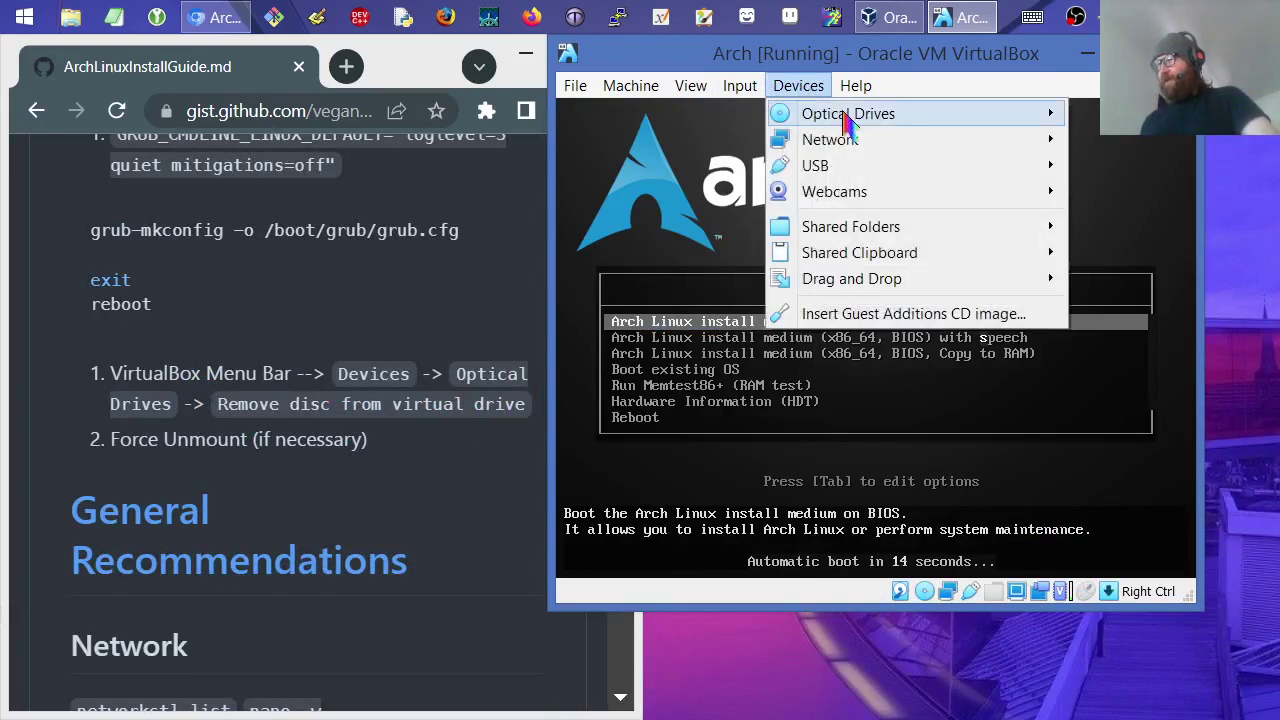
pyautogui.click(1058, 118)
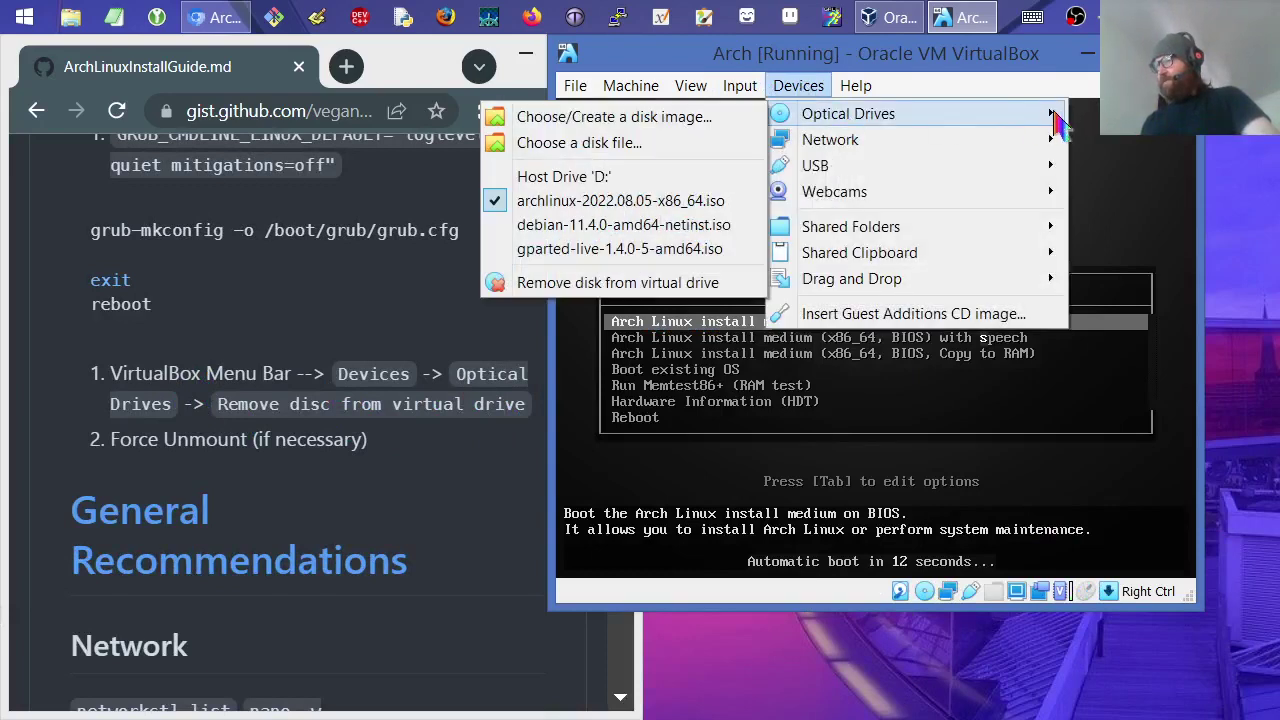
pyautogui.click(657, 283)
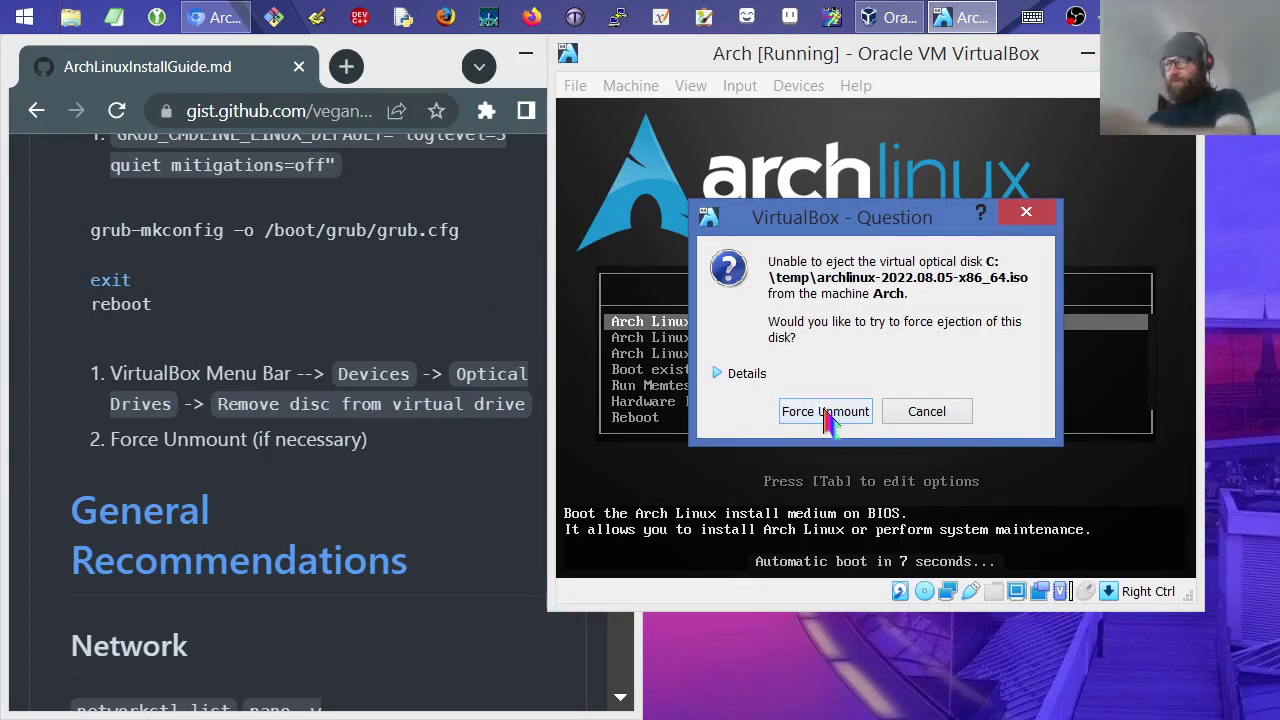
pyautogui.click(826, 418)
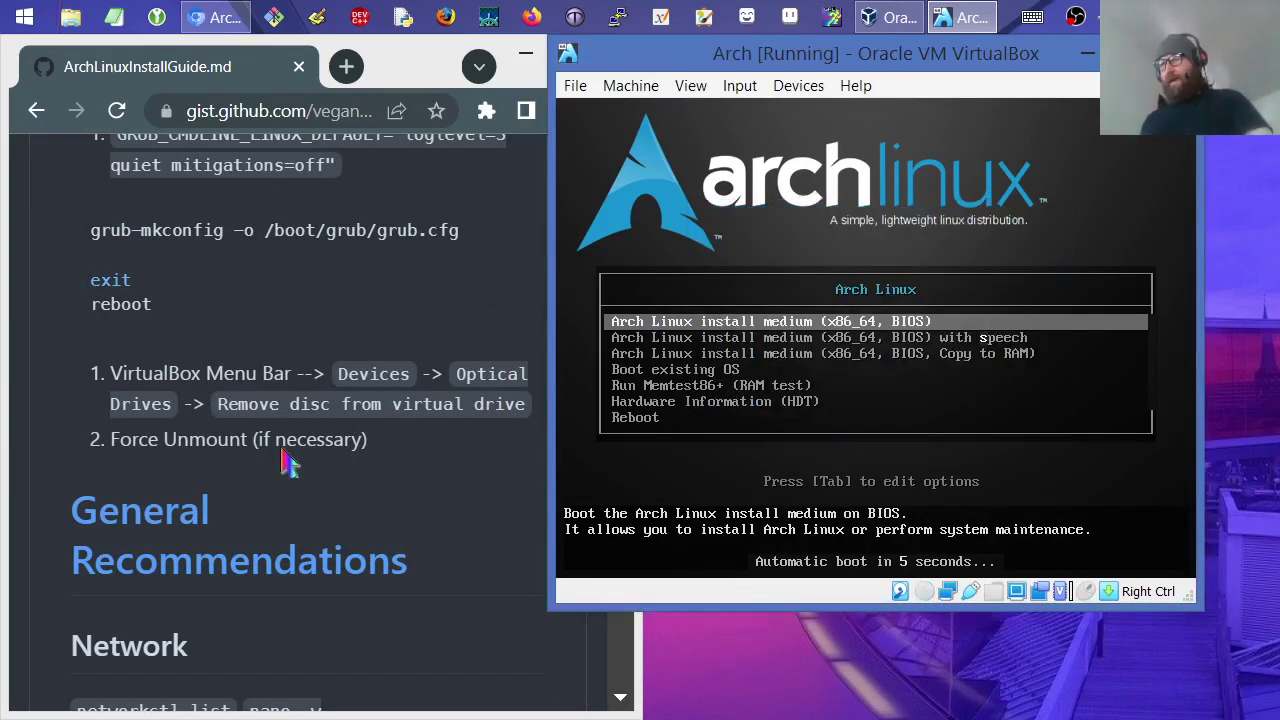
# - Reset the virtual machine and boot the Arch Linux entry from the GRUB menu
pyautogui.click(646, 88)
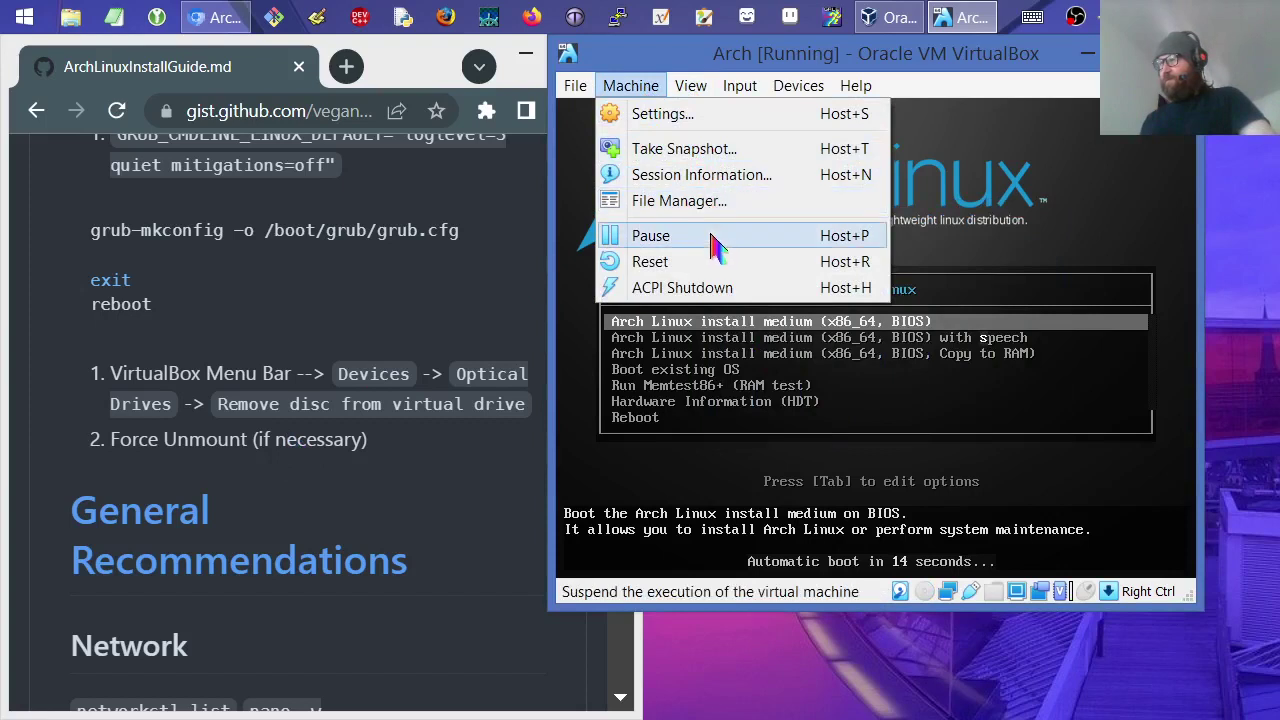
pyautogui.click(868, 270)
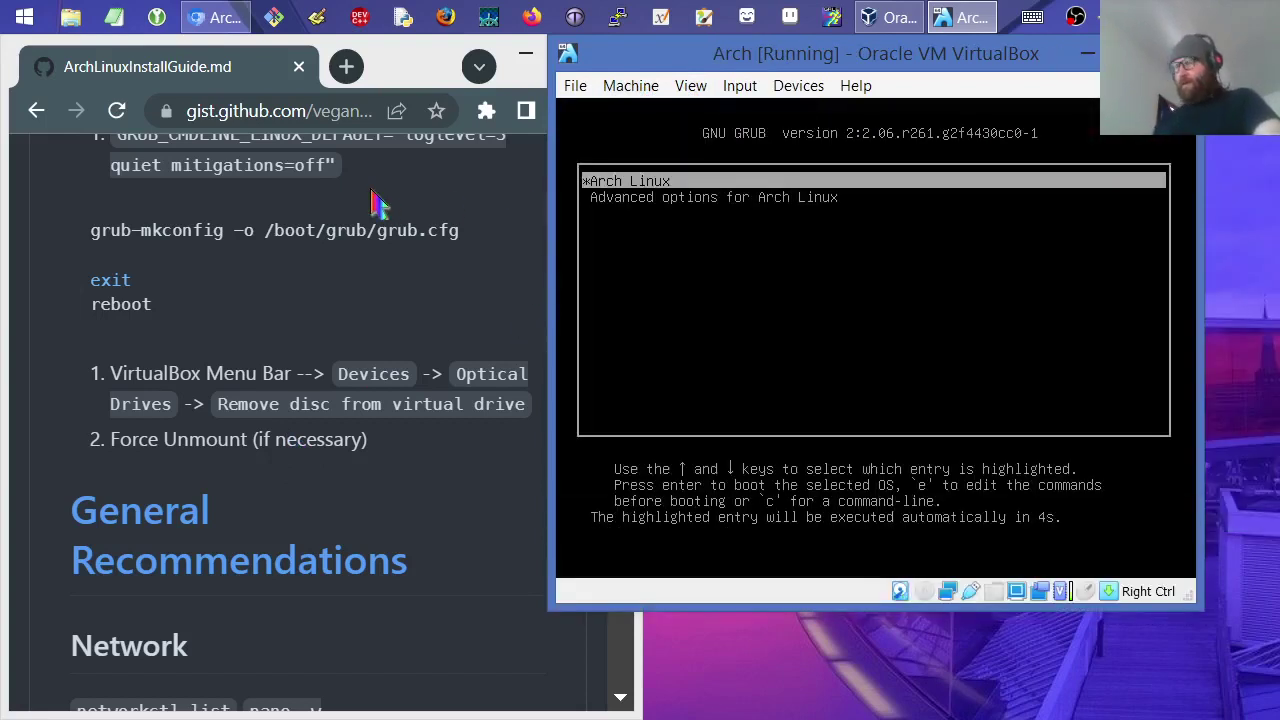
pyautogui.press('Return')
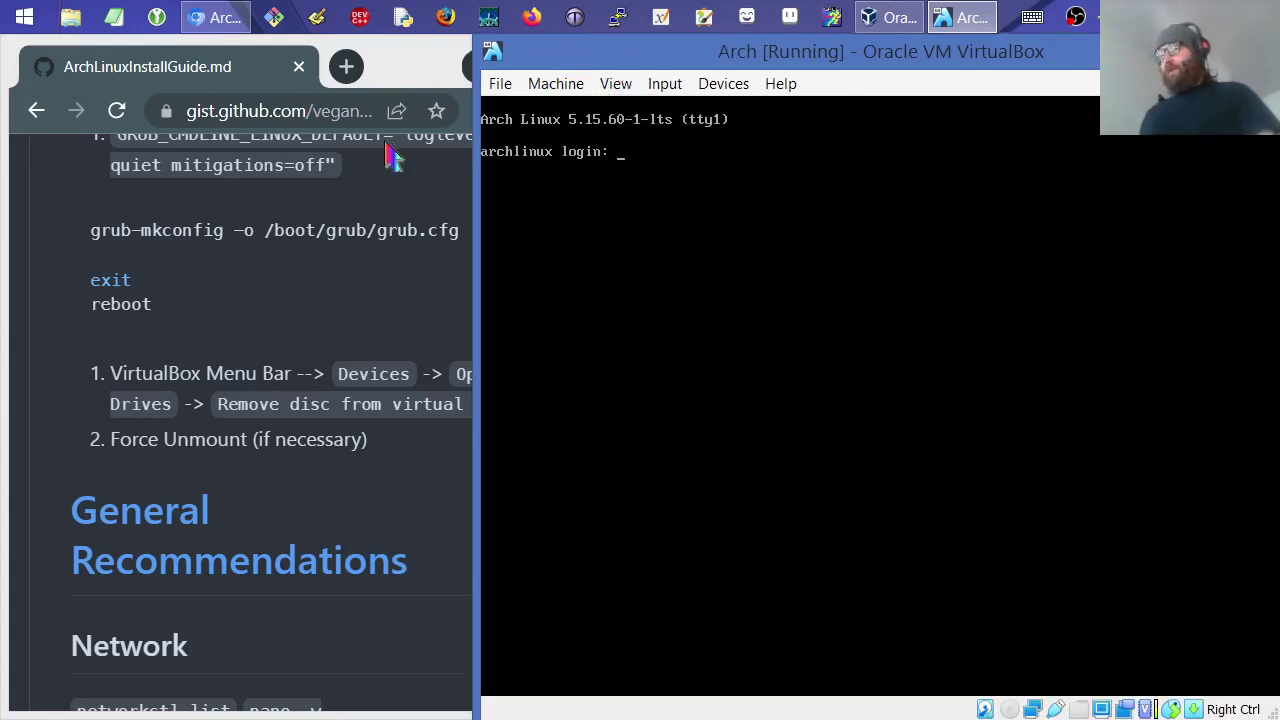
# - Log in to the newly installed system as root with the account password
pyautogui.write('root')
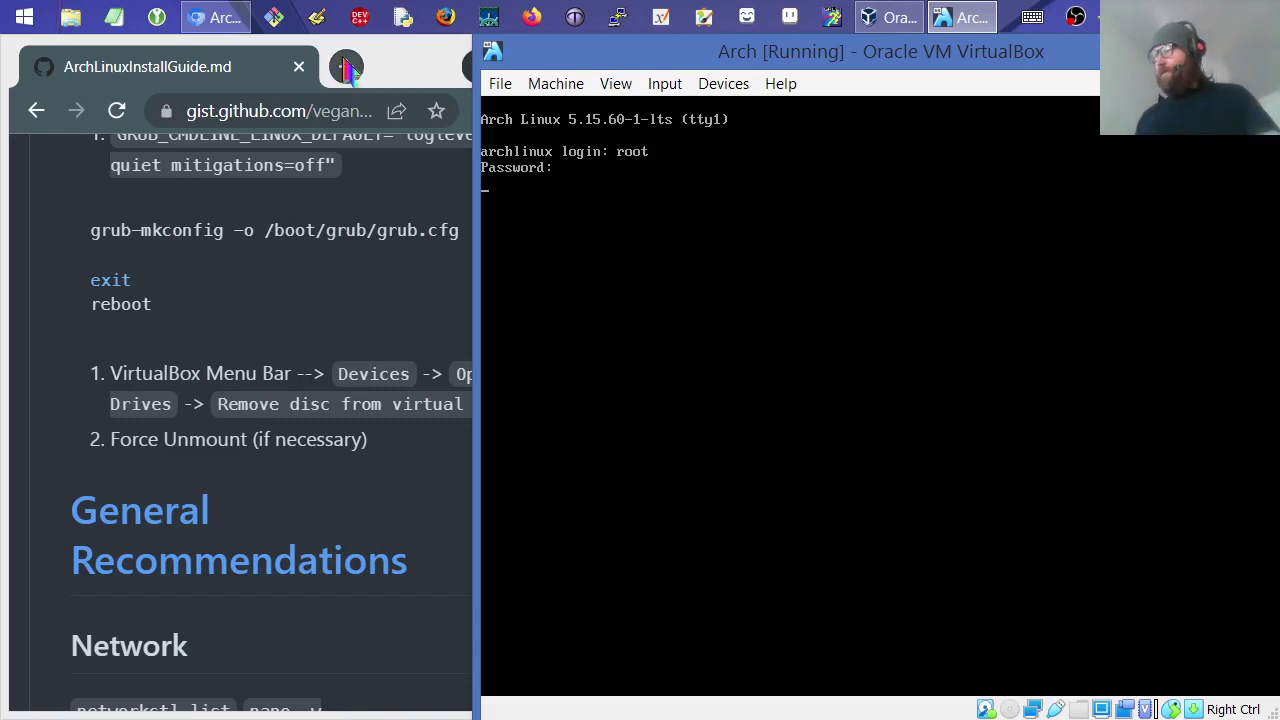
pyautogui.press('Return')
# - Consult the guide's Network section and list the network links with networkctl list
pyautogui.scroll(-2, 250, 345)
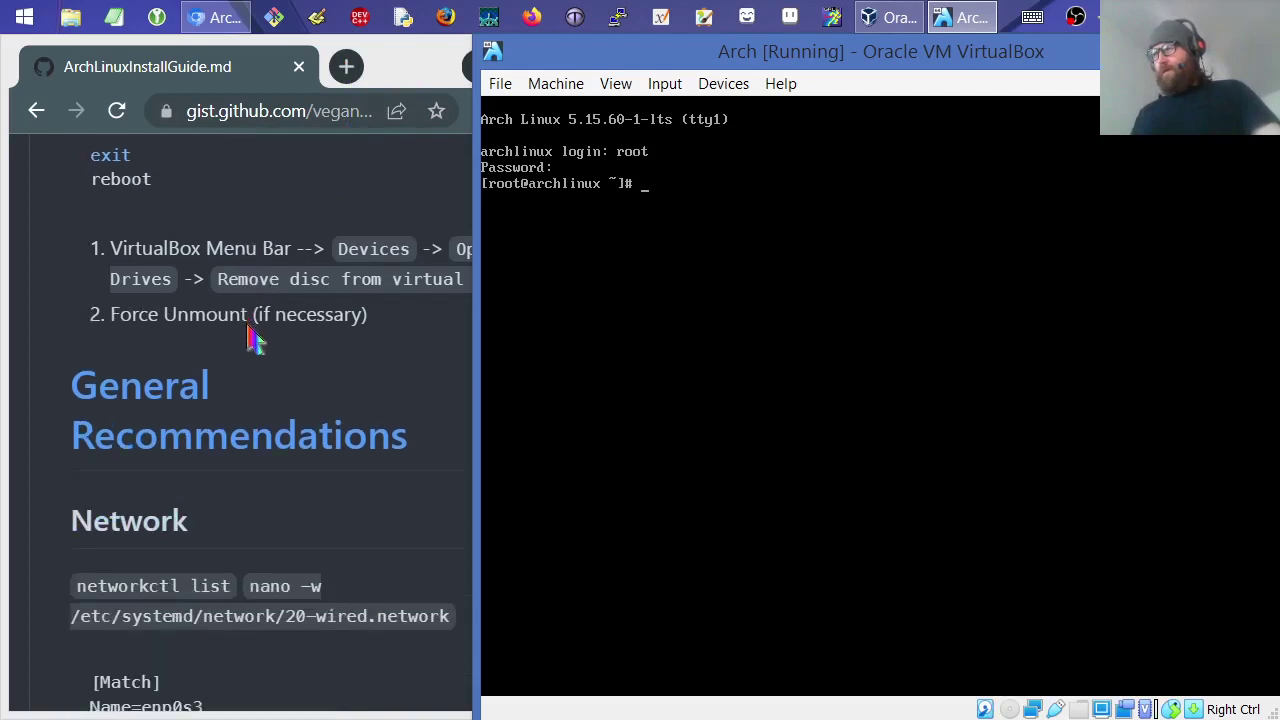
pyautogui.click(253, 340)
pyautogui.scroll(-2, 251, 337)
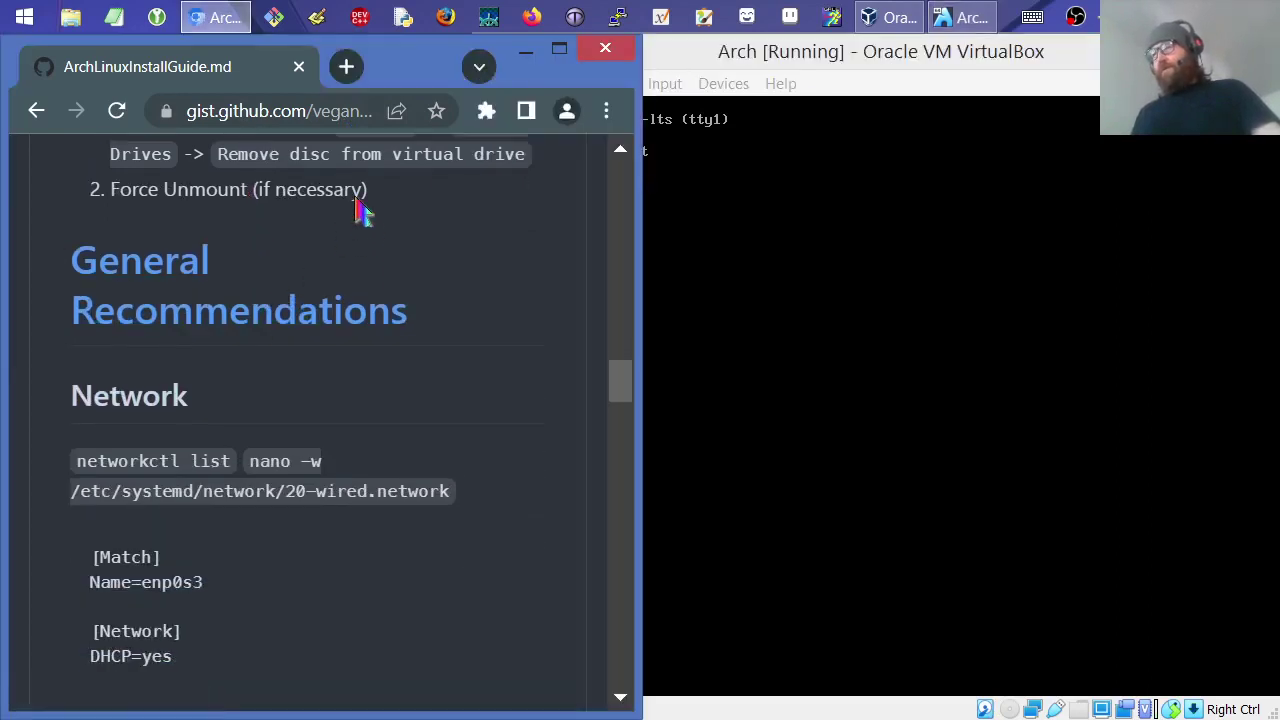
pyautogui.scroll(-2, 366, 228)
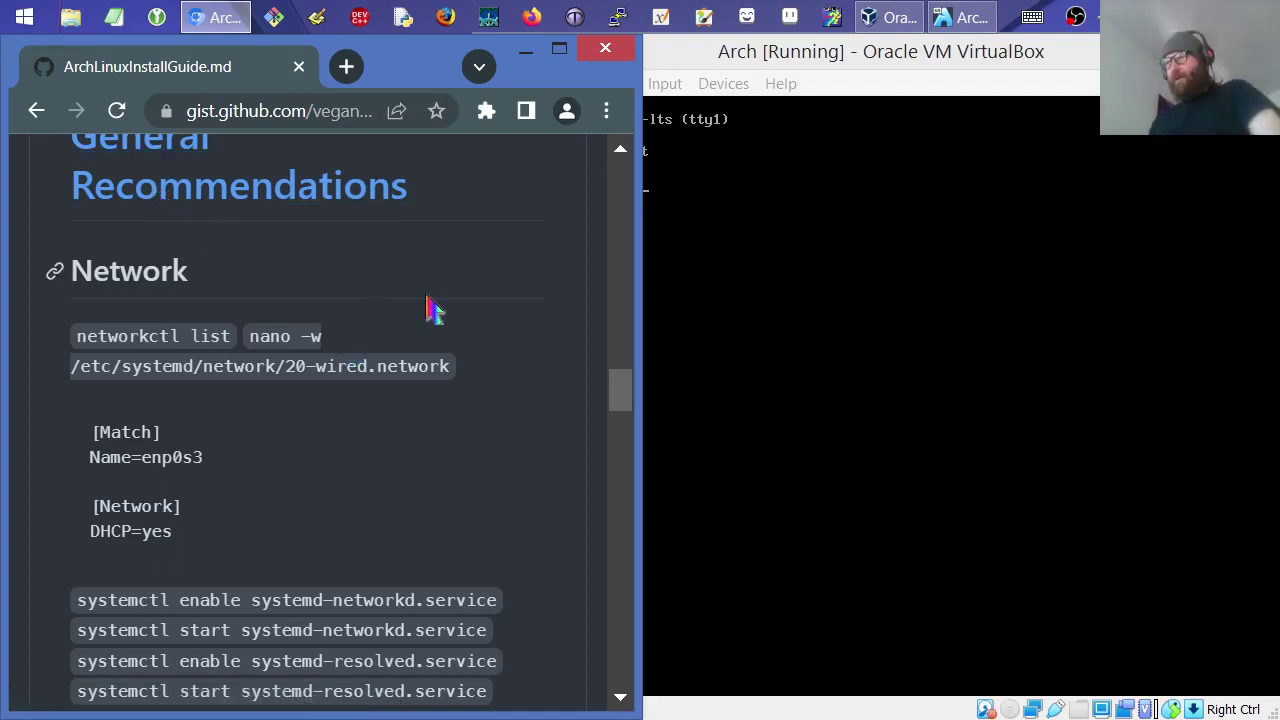
pyautogui.click(812, 56)
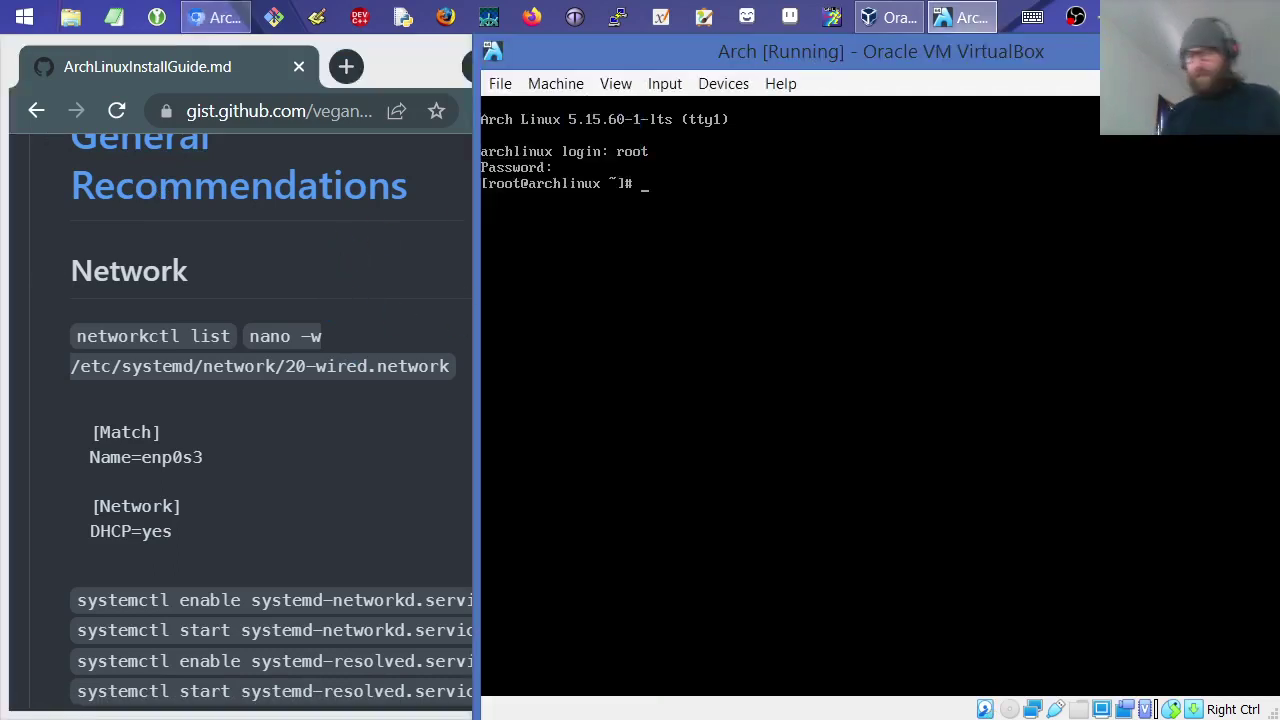
pyautogui.write('network')
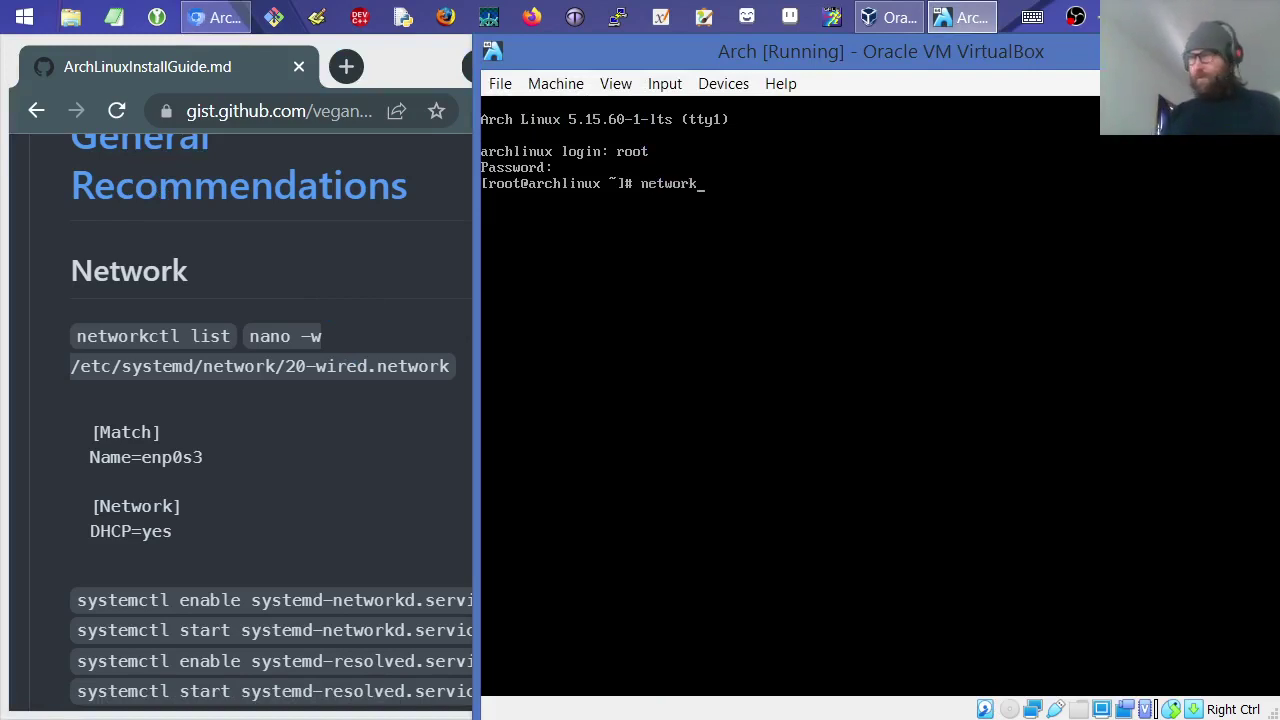
pyautogui.write('ctl list')
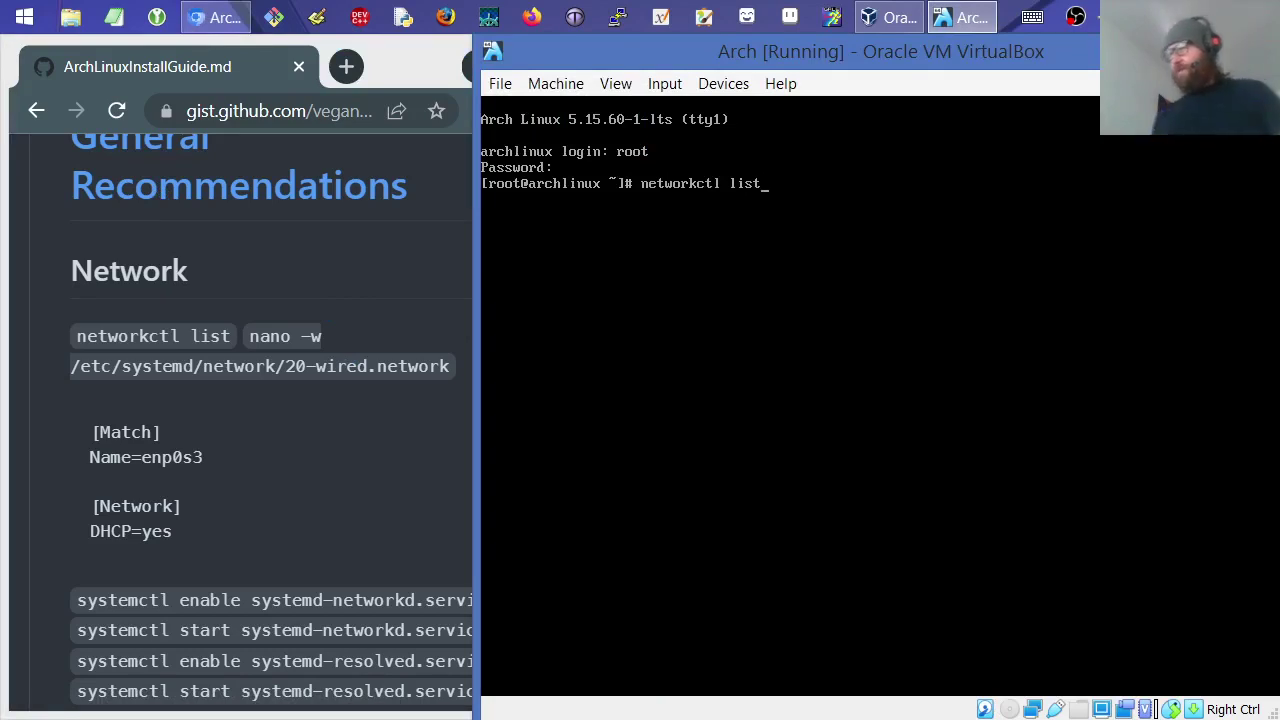
pyautogui.press('Return')
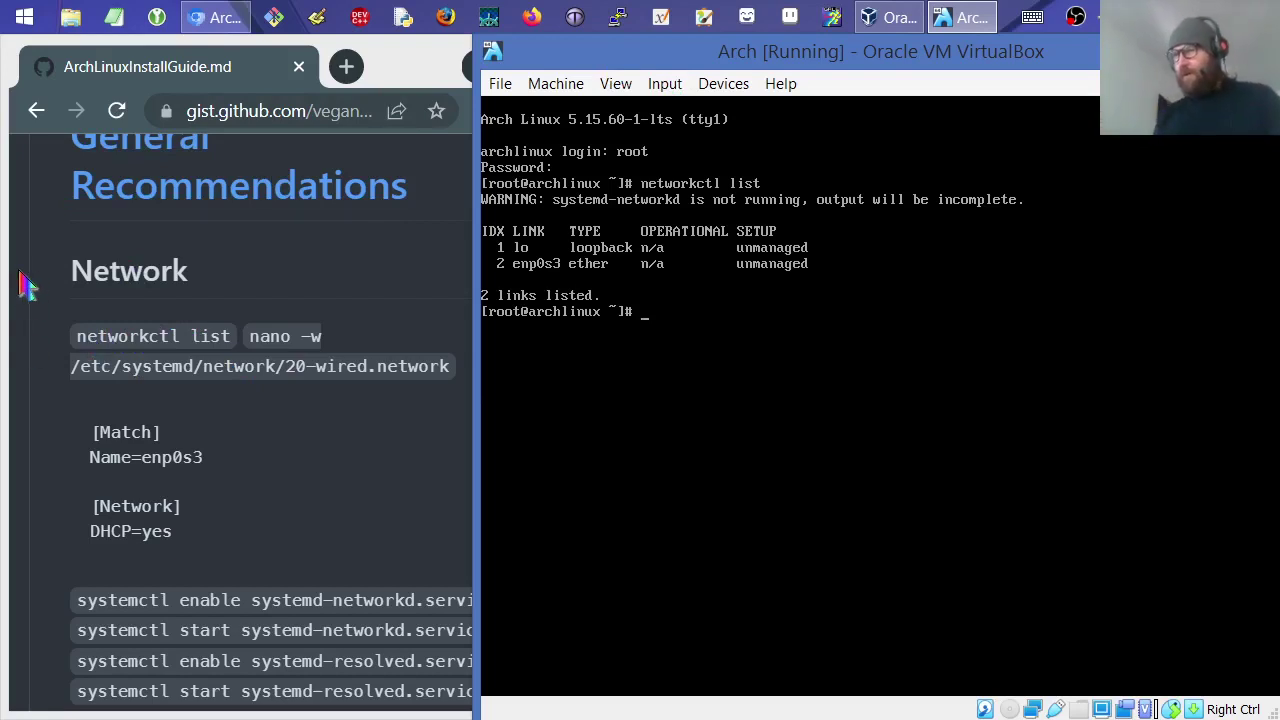
# - Open the wired network configuration file for editing with nano -w /etc/systemd/network/20-wired.network
pyautogui.write('ano -w')
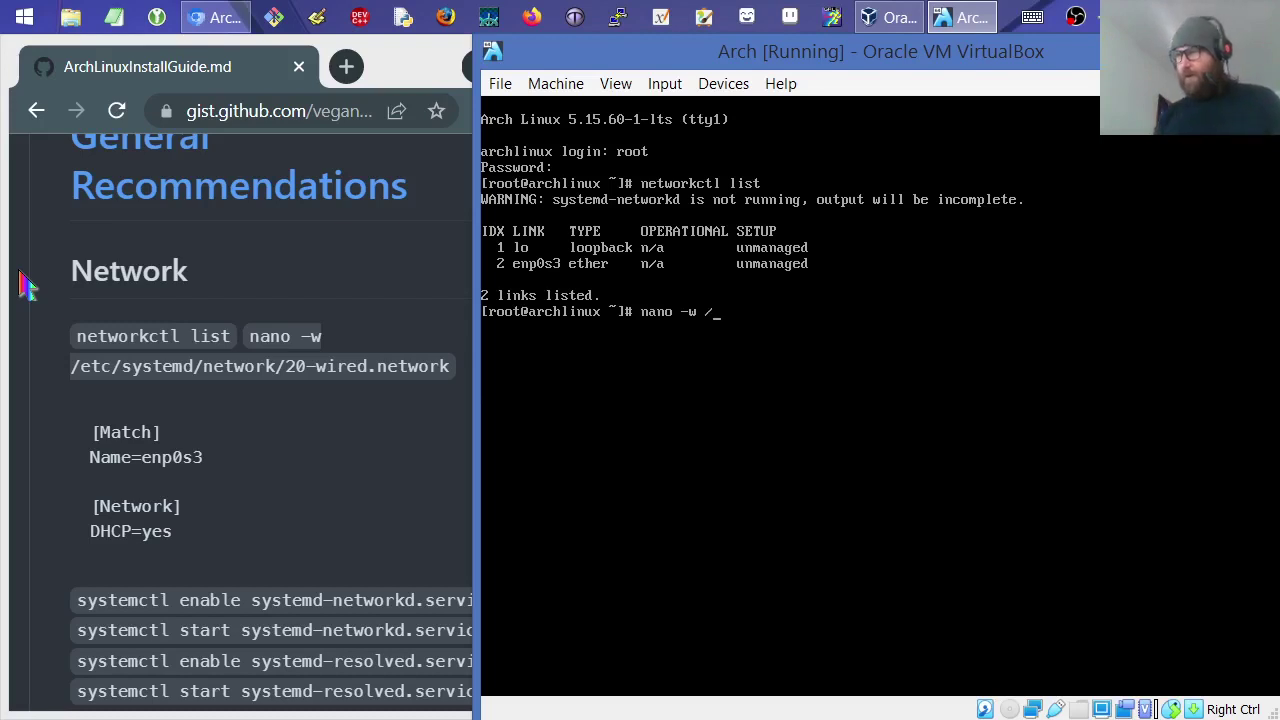
pyautogui.write(' /etc')
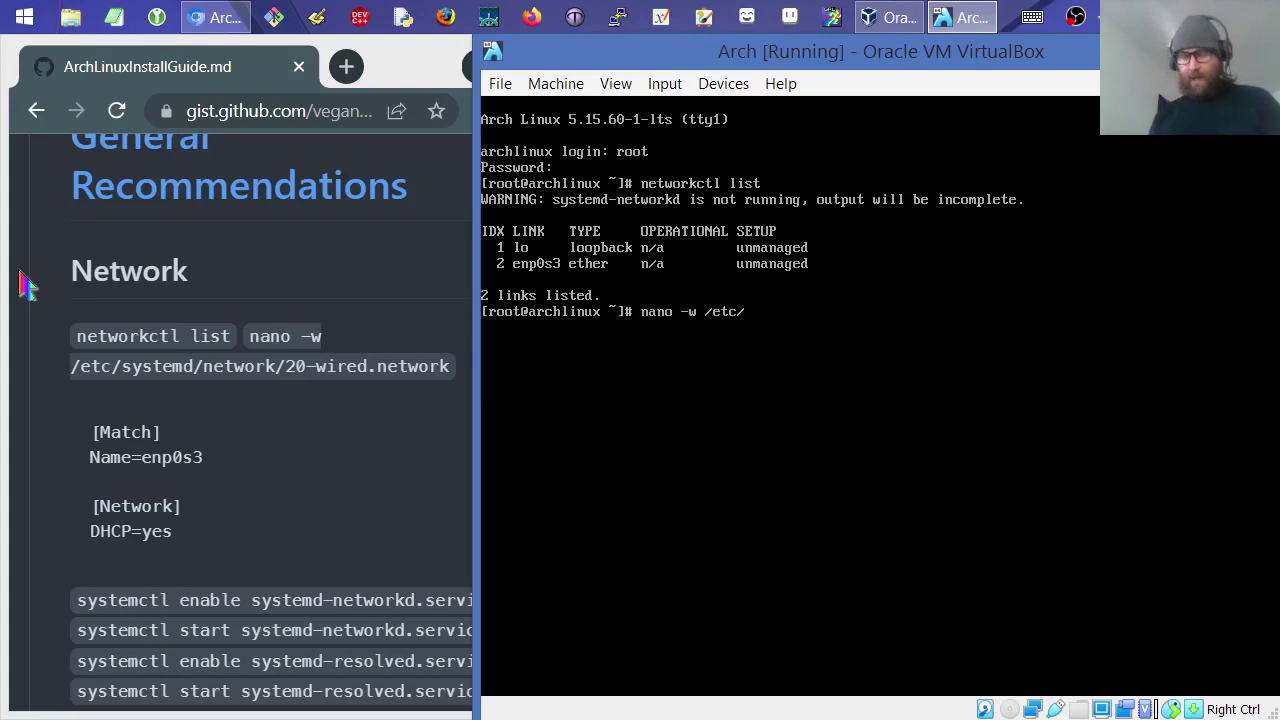
pyautogui.write('/sys')
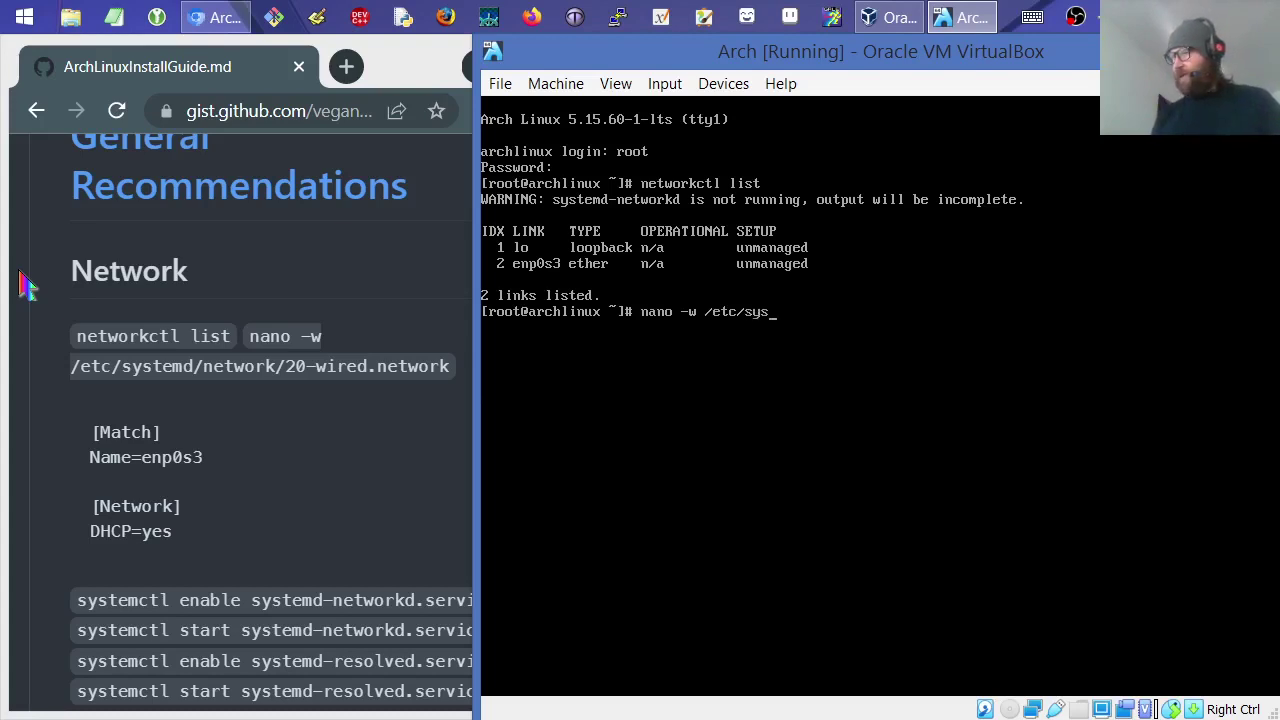
pyautogui.press('Tab')
pyautogui.press('Tab')
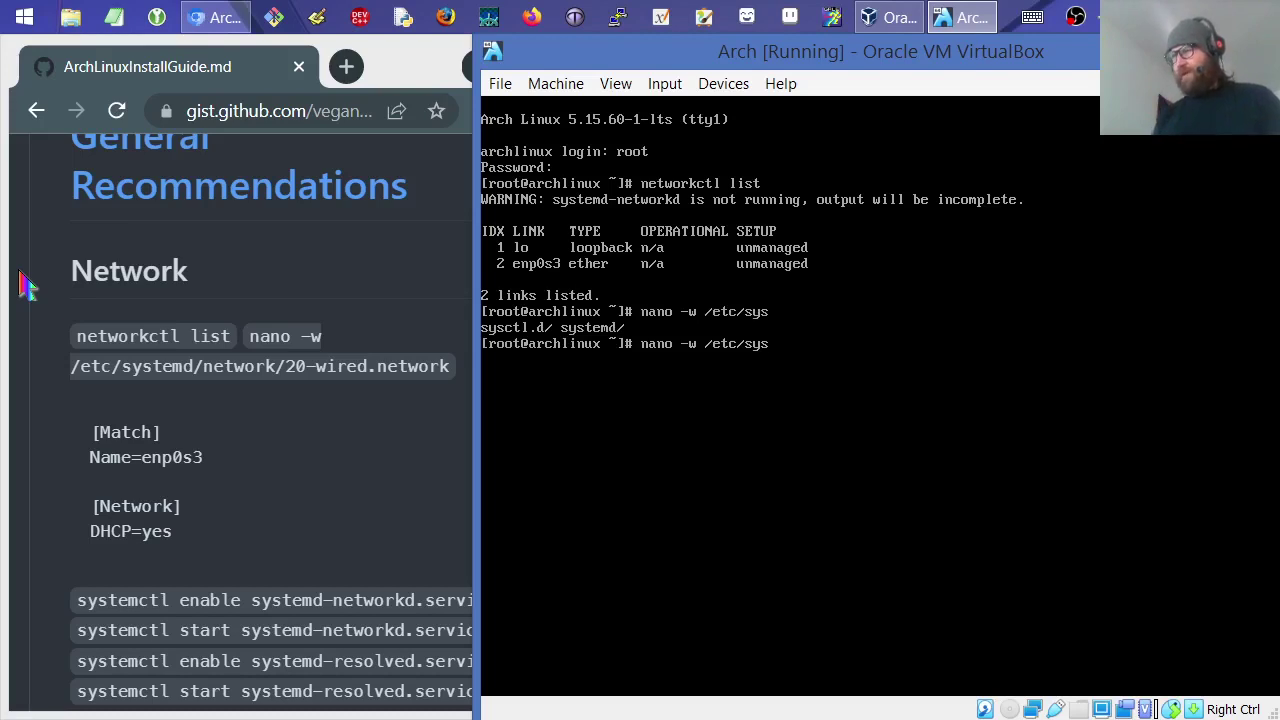
pyautogui.write('tem')
pyautogui.press('Tab')
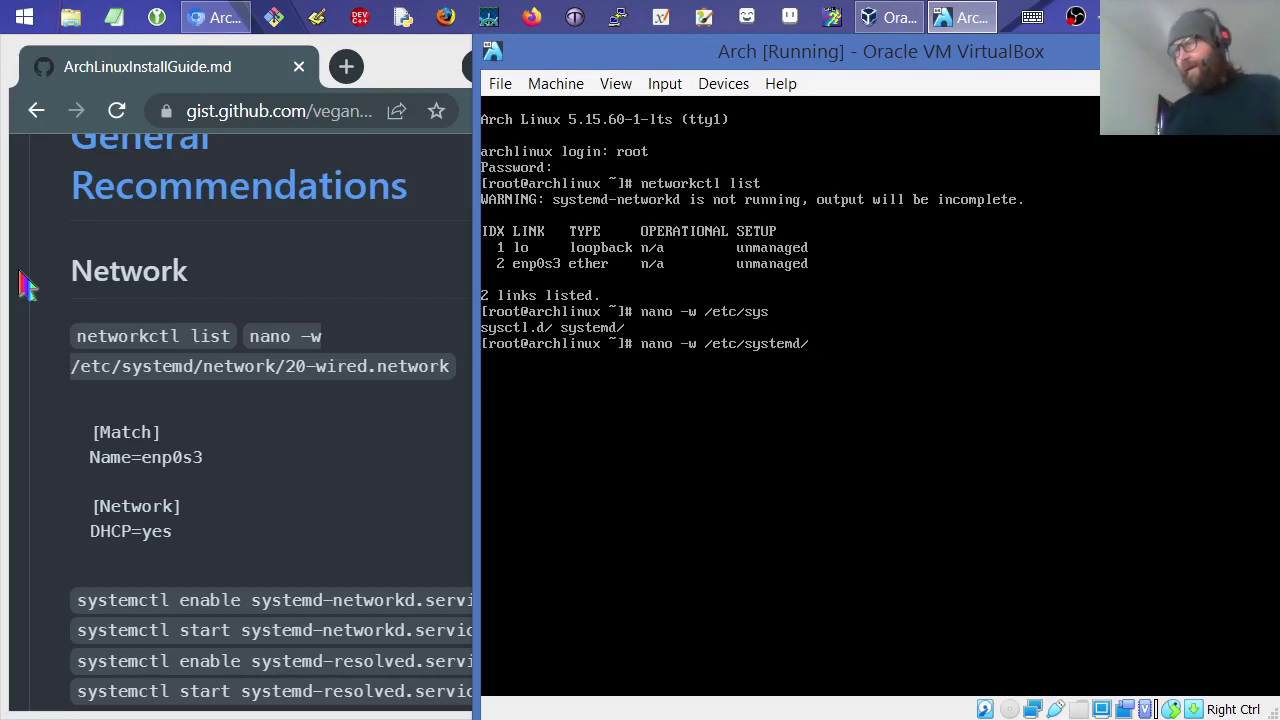
pyautogui.write('network')
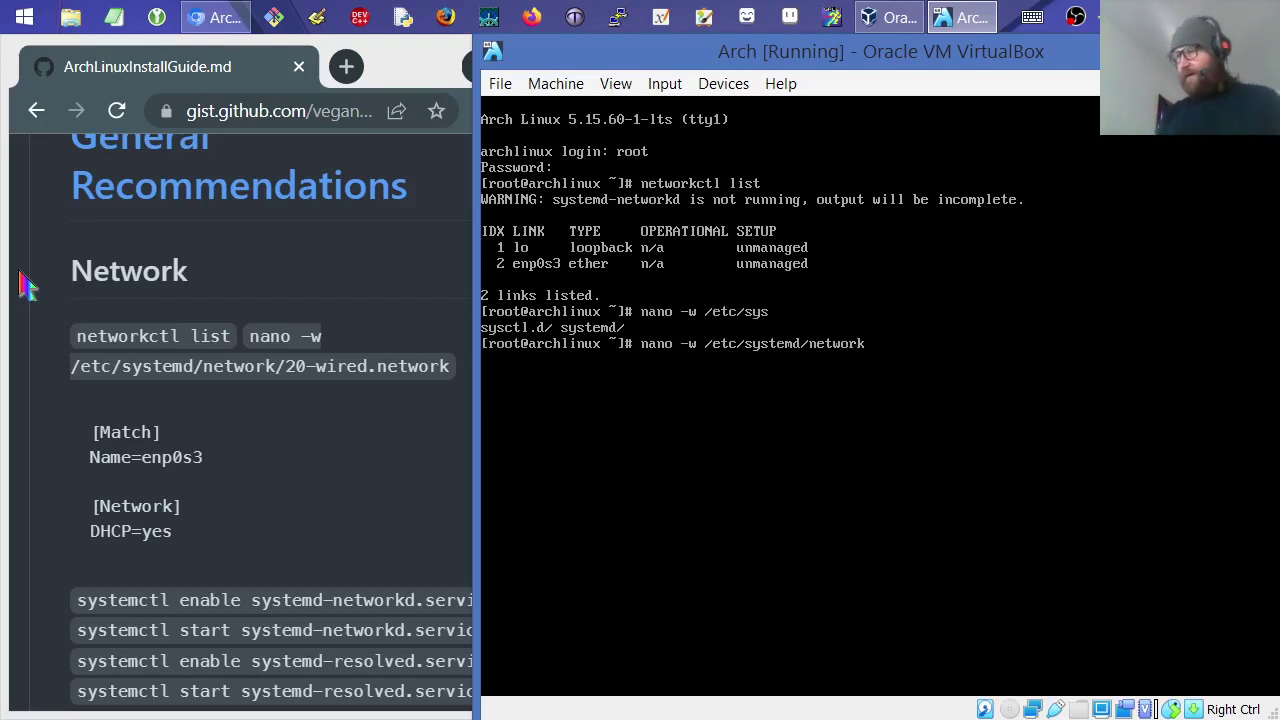
pyautogui.write('/20')
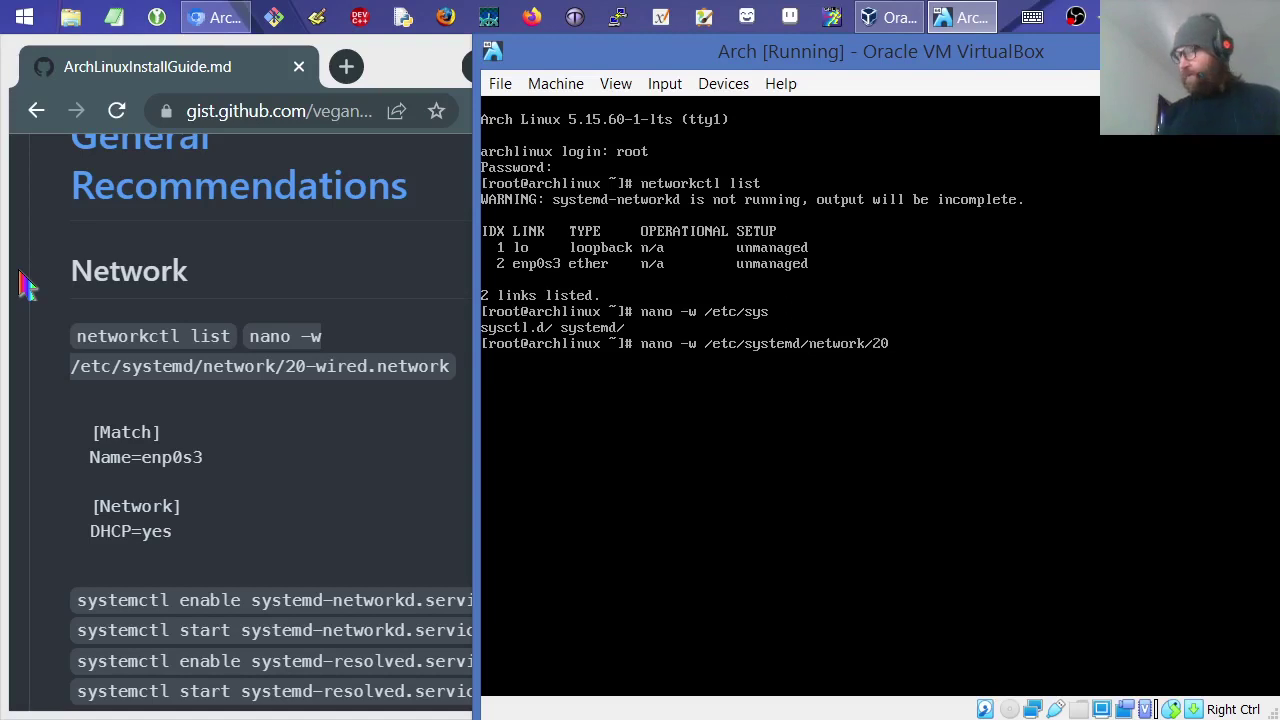
pyautogui.write('-wired')
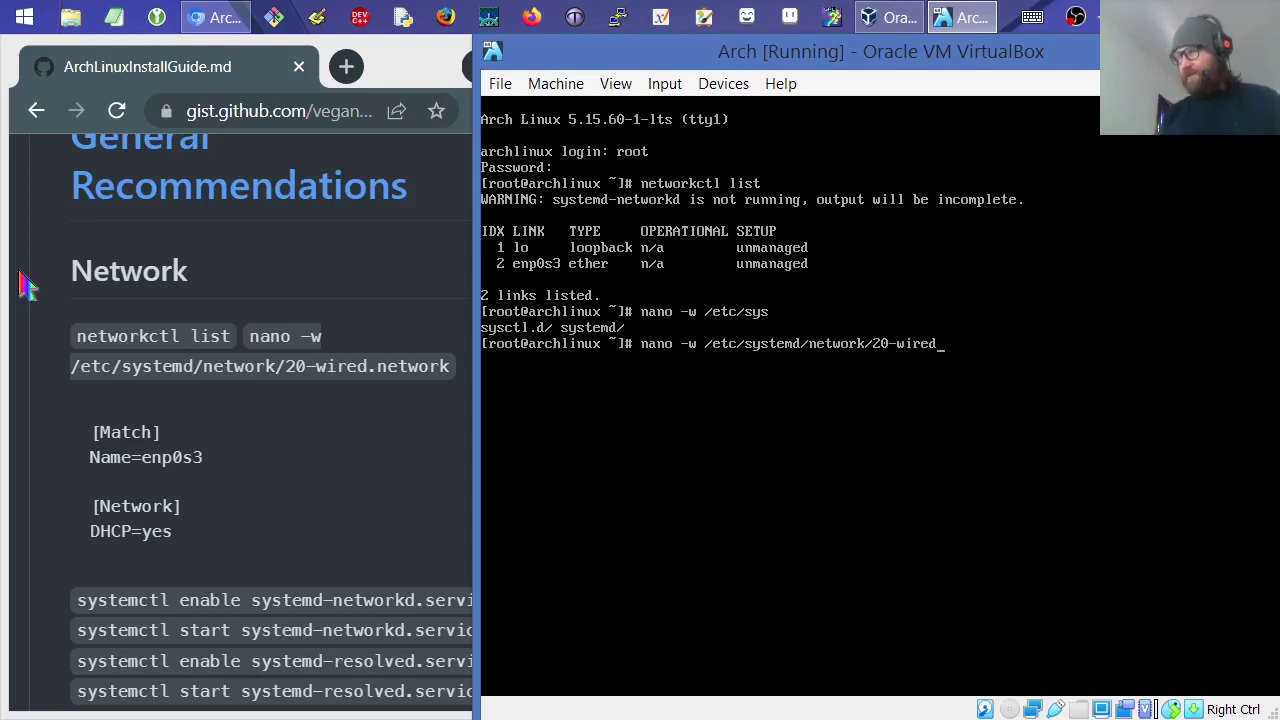
pyautogui.write('.network')
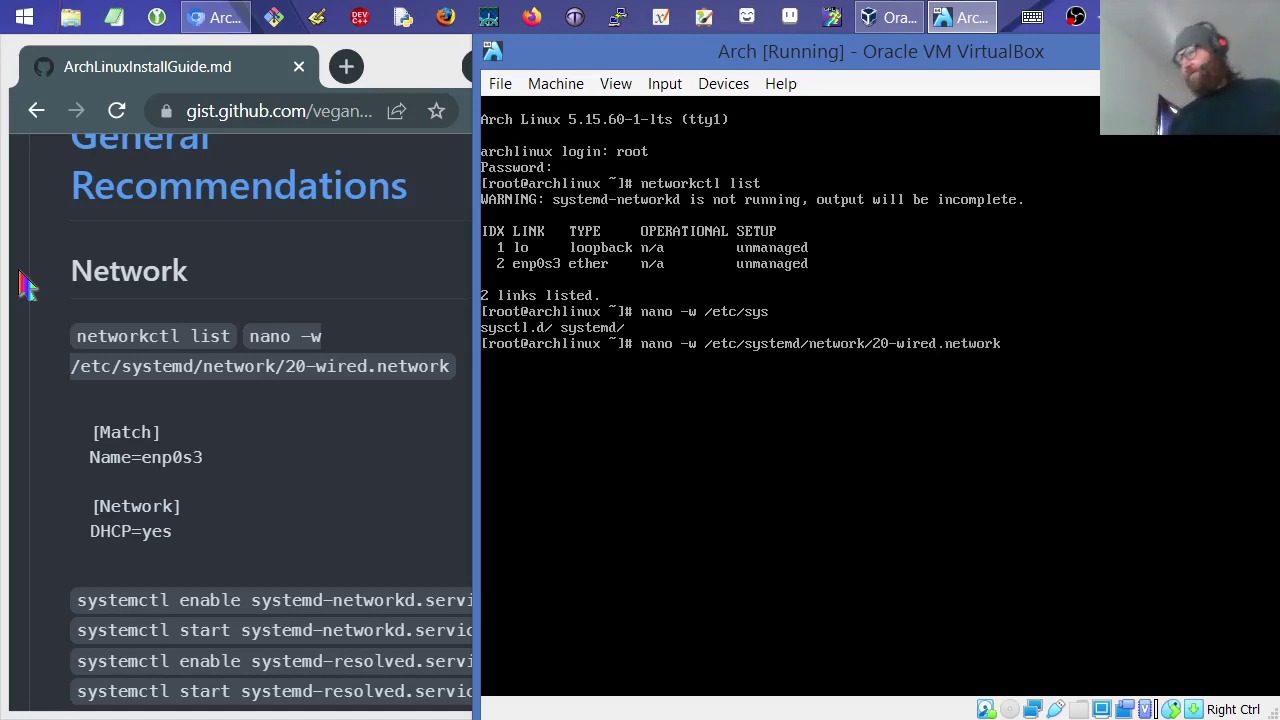
pyautogui.press('Return')
# - Enter a [Match] section with Name=enp0s3 and a [Network] section with DHCP=yes in the wired network file
pyautogui.write('[Match] ')
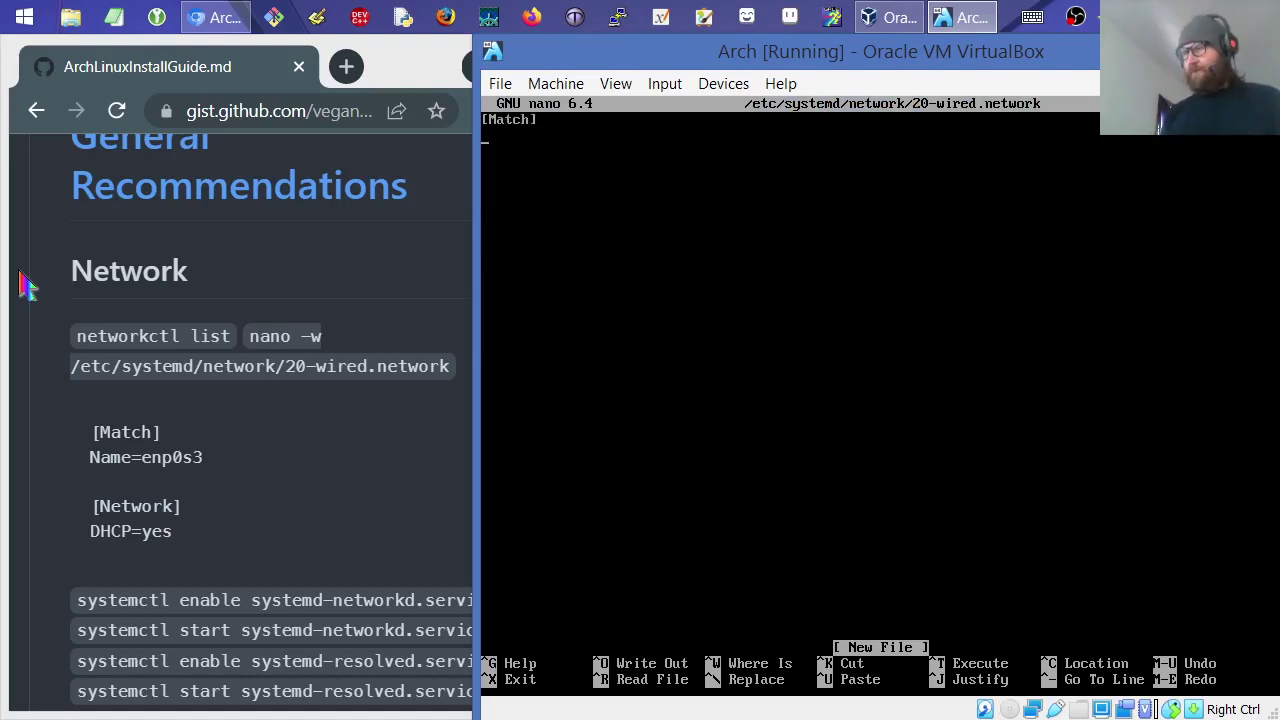
pyautogui.write('Name')
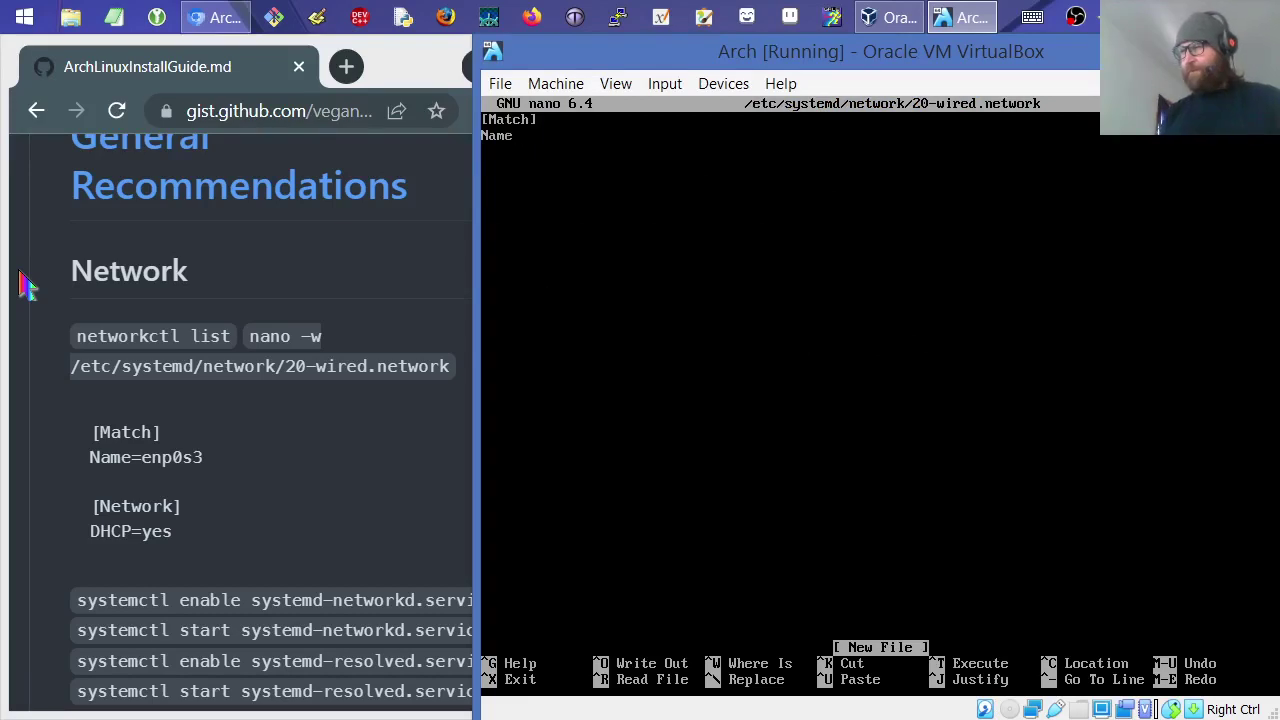
pyautogui.write('=enp')
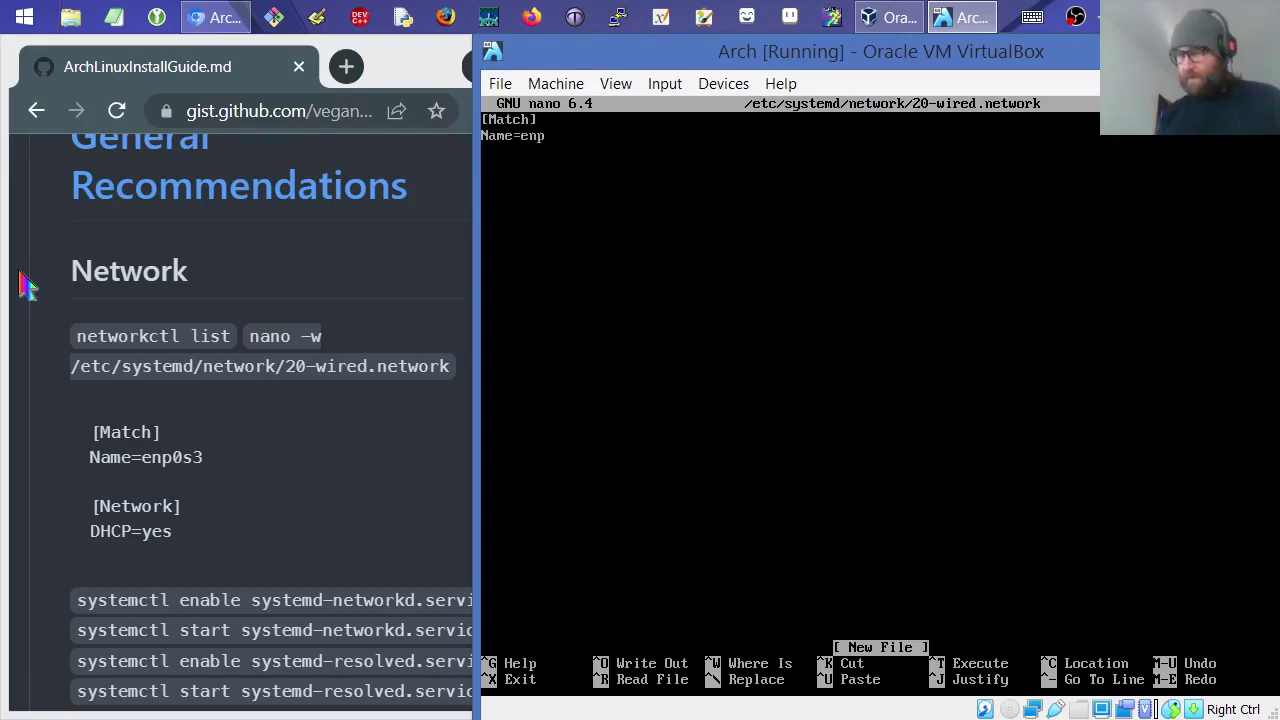
pyautogui.write('0s3  ')
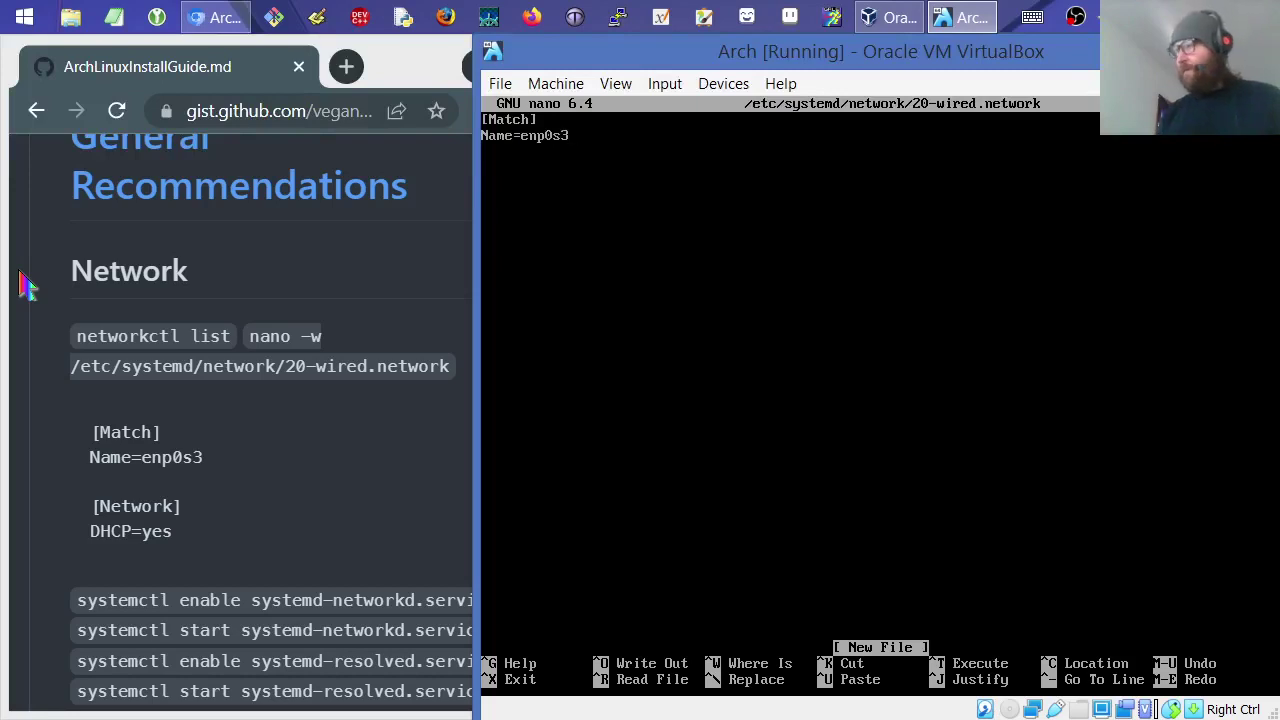
pyautogui.write('[Network] ')
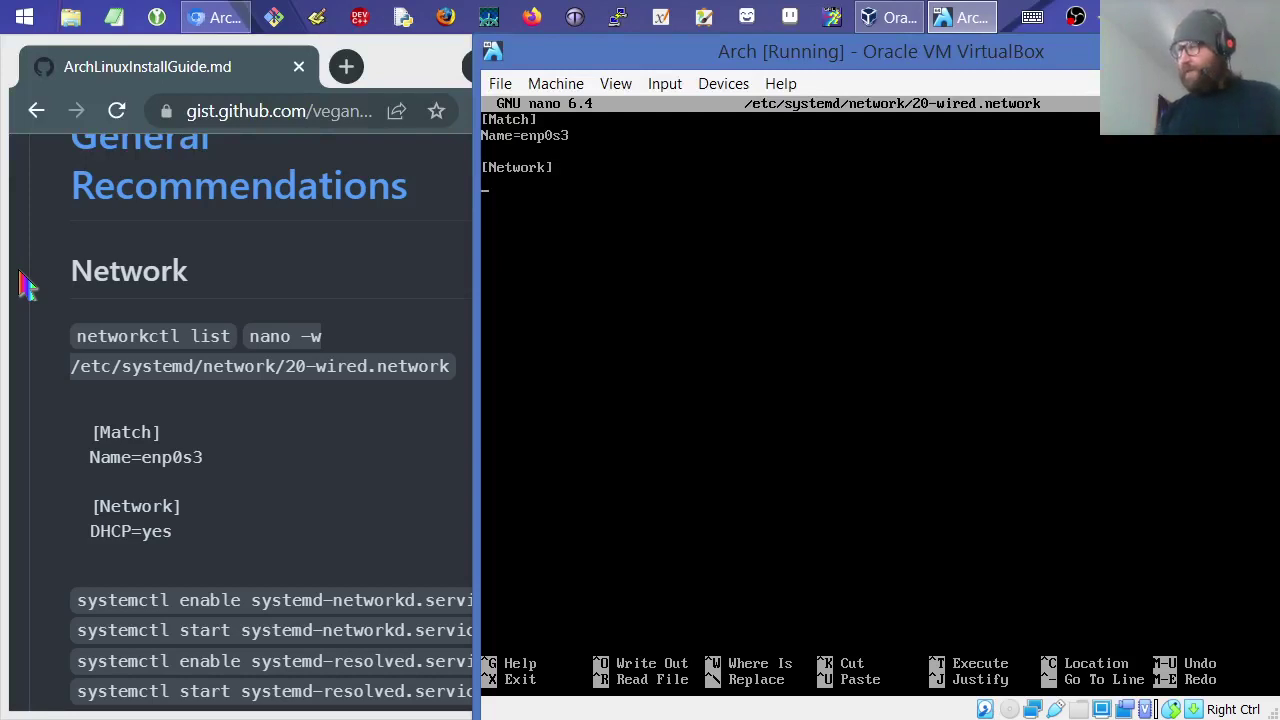
pyautogui.write('DH')
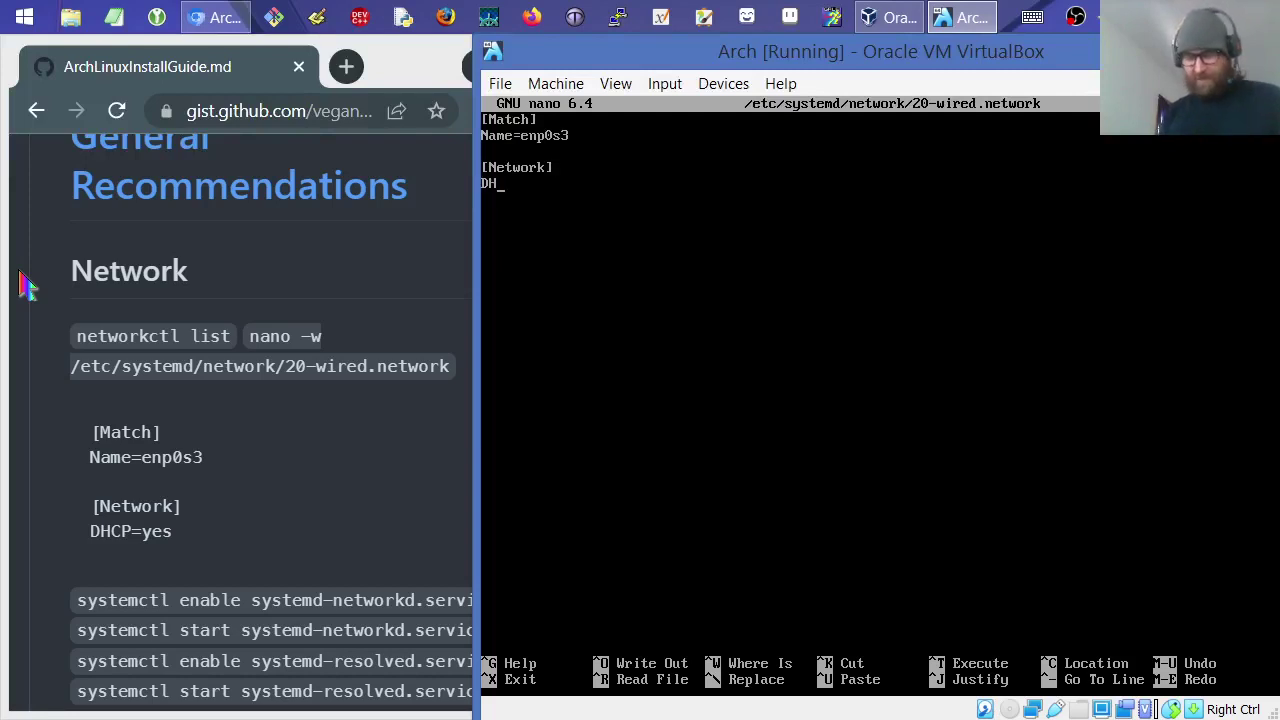
pyautogui.write('CP=yes')
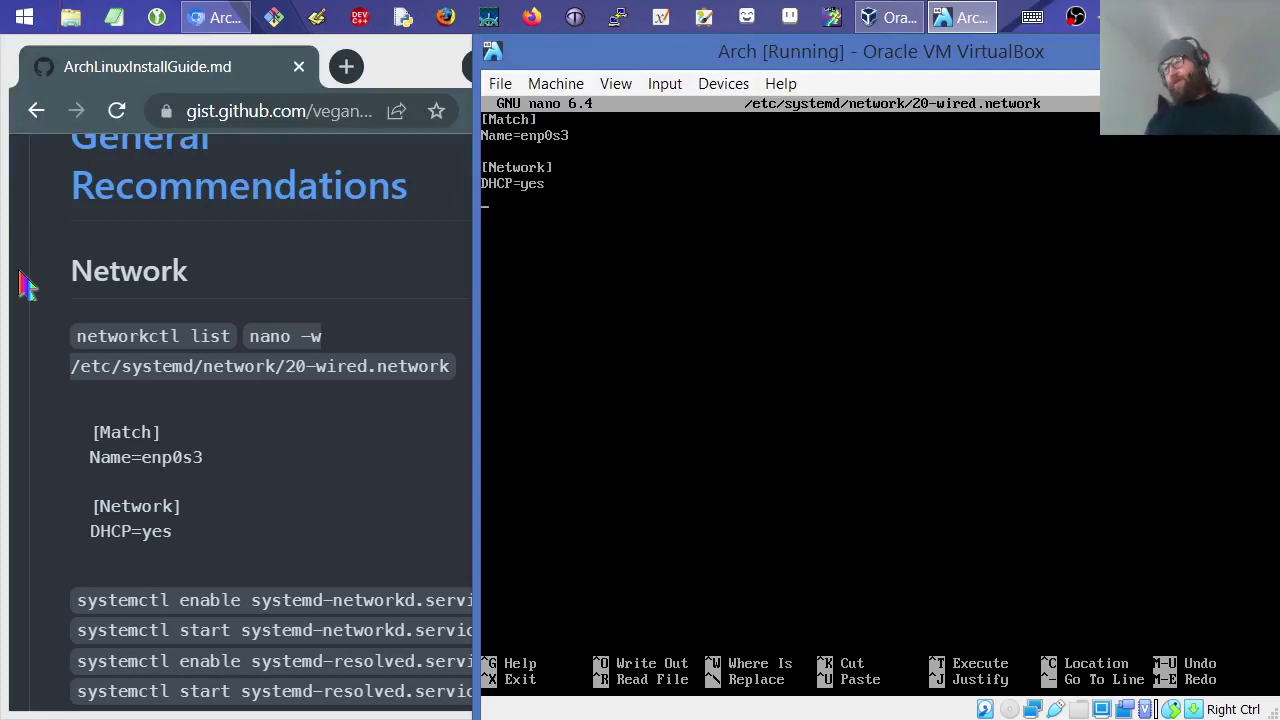
# - Save the wired network configuration under /etc/systemd/network/20-wired.network and exit nano
pyautogui.hotkey('ctrl', 'x')
pyautogui.press('y')
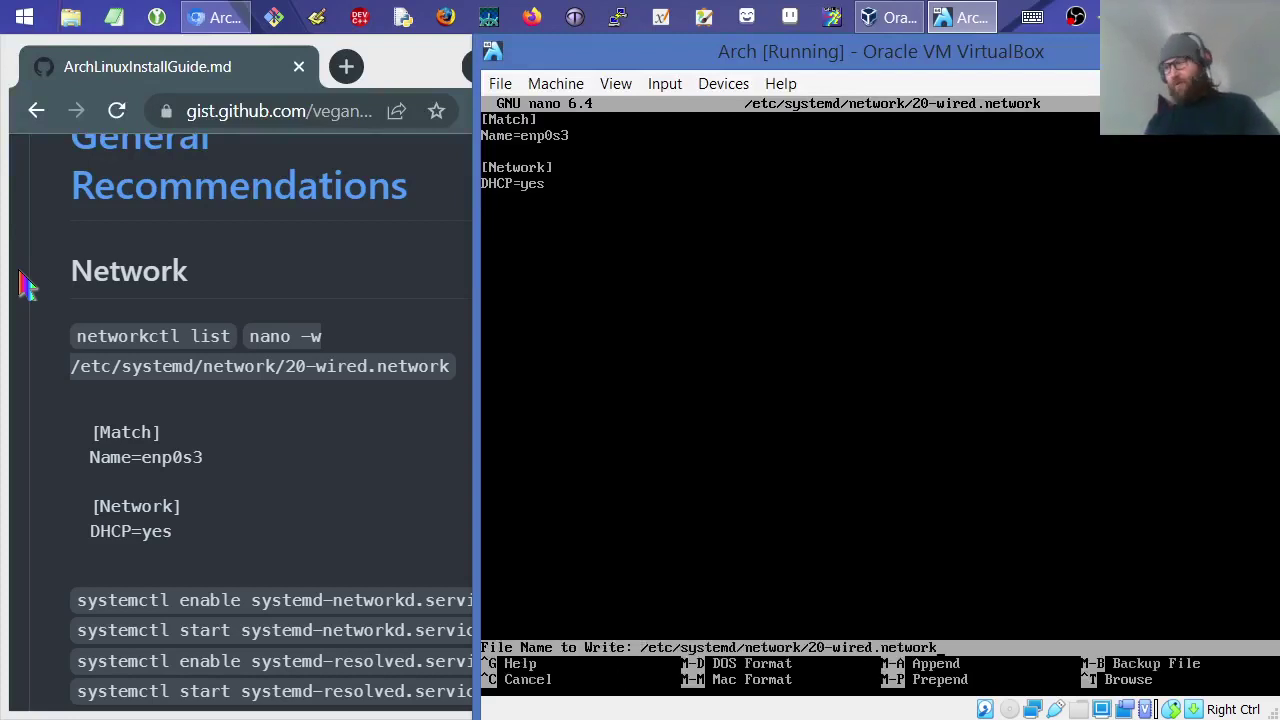
pyautogui.press('Return')
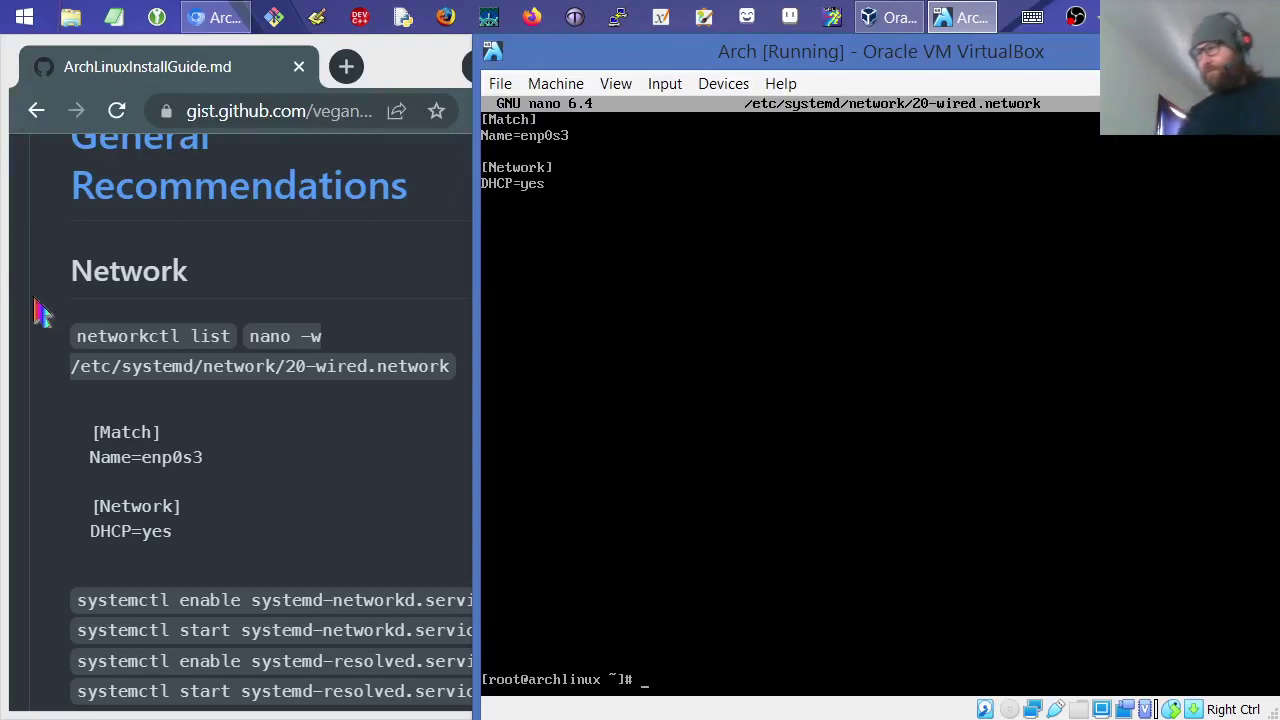
# - Check the guide's remaining network commands and test the connection with ping -c 3 example.com
pyautogui.click(278, 510)
pyautogui.scroll(1, 450, 500)
pyautogui.middleClick(461, 530)
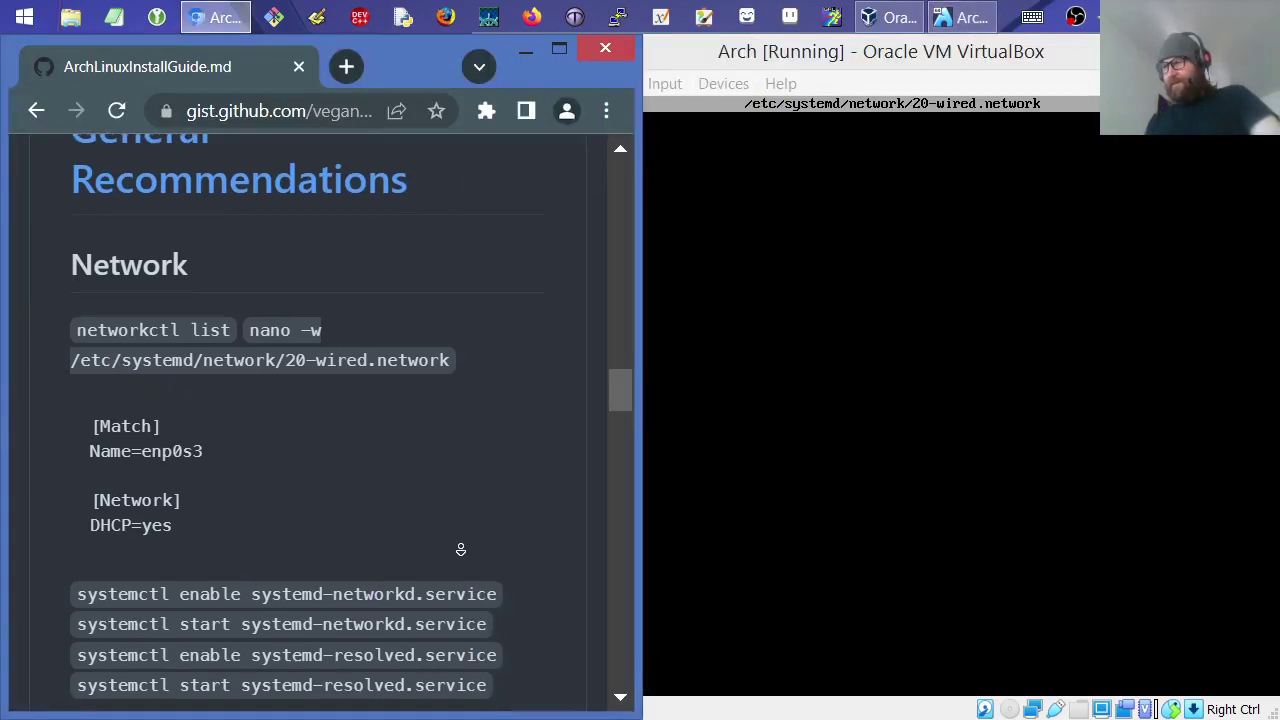
pyautogui.middleClick(460, 434)
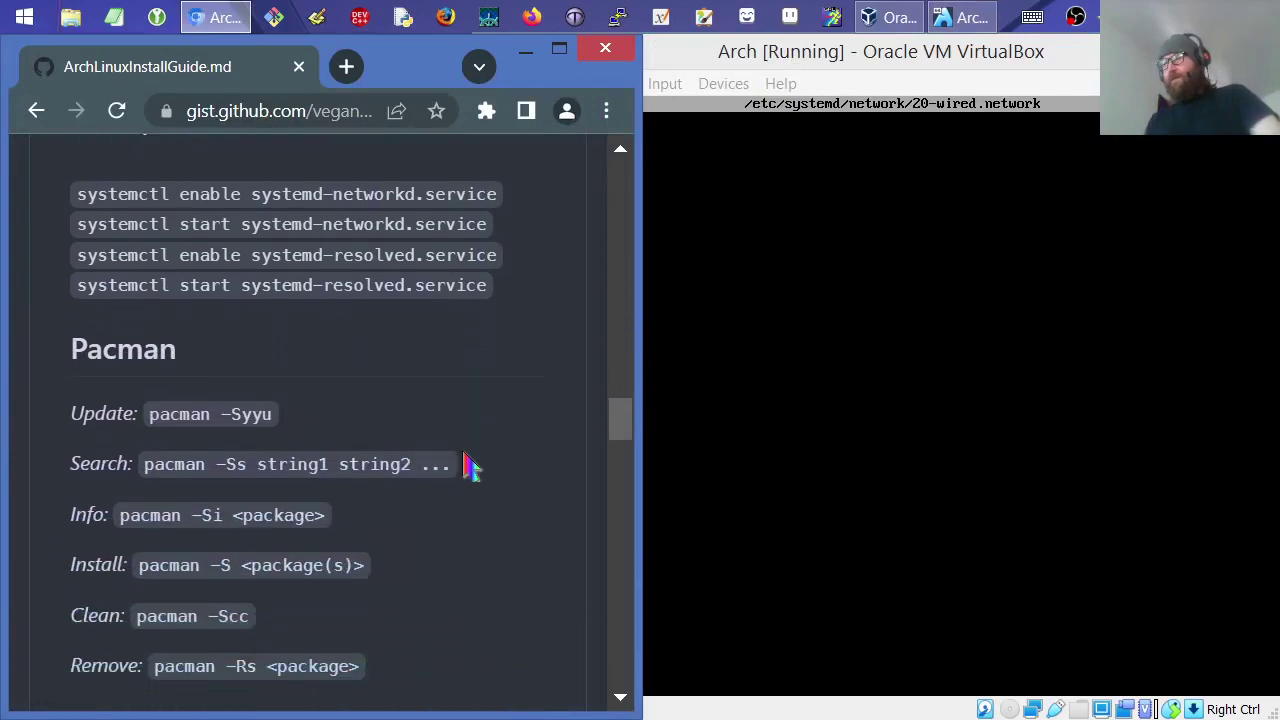
pyautogui.click(803, 63)
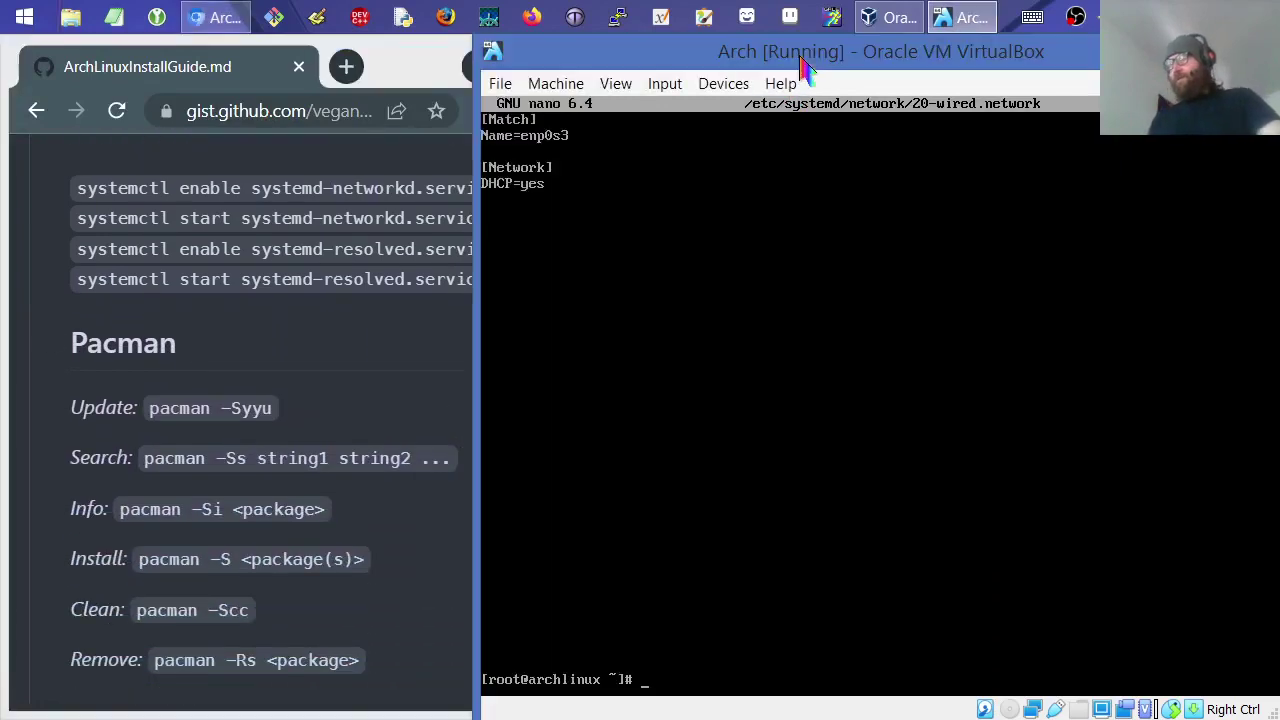
pyautogui.write('pin')
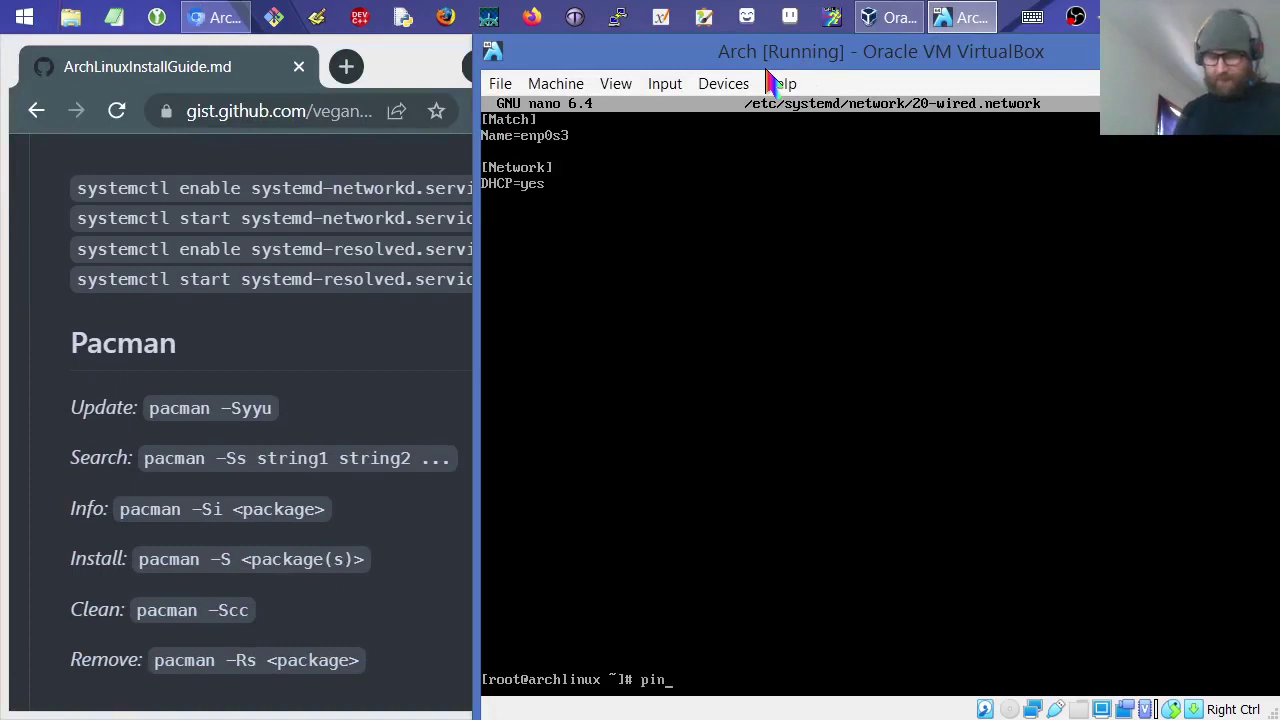
pyautogui.write('g -c 3')
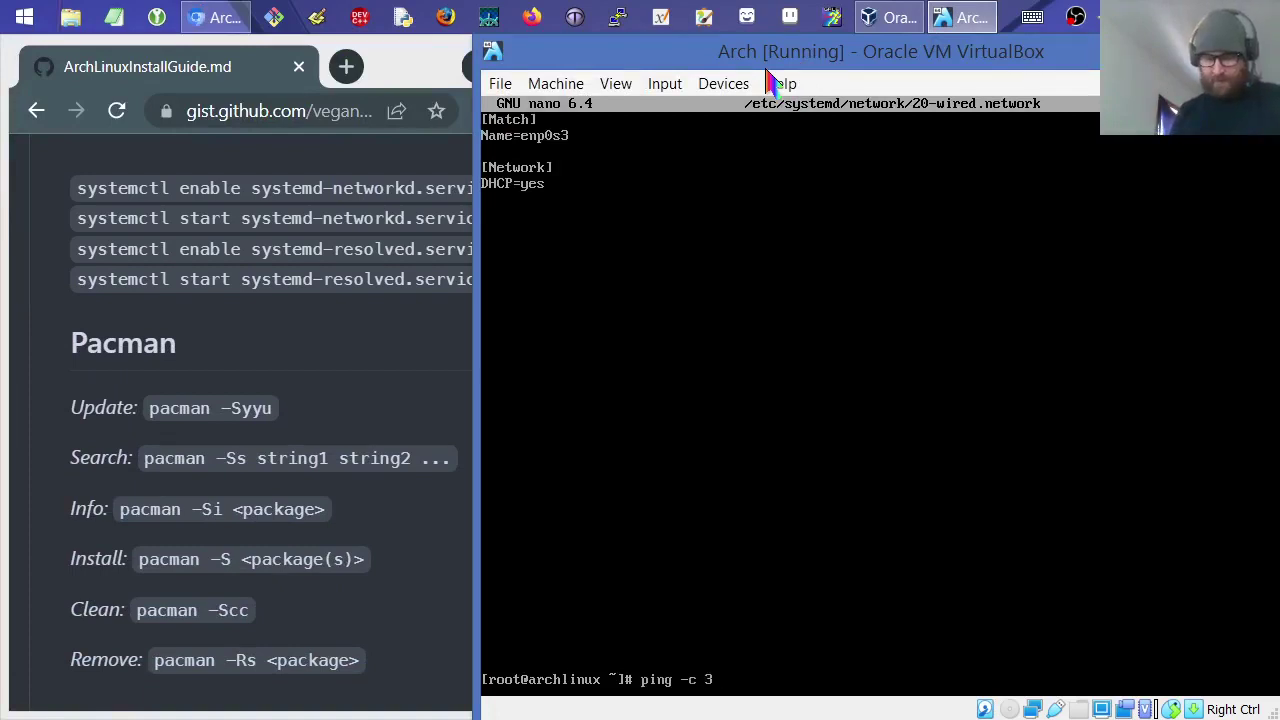
pyautogui.write(' example.com')
pyautogui.press('Return')
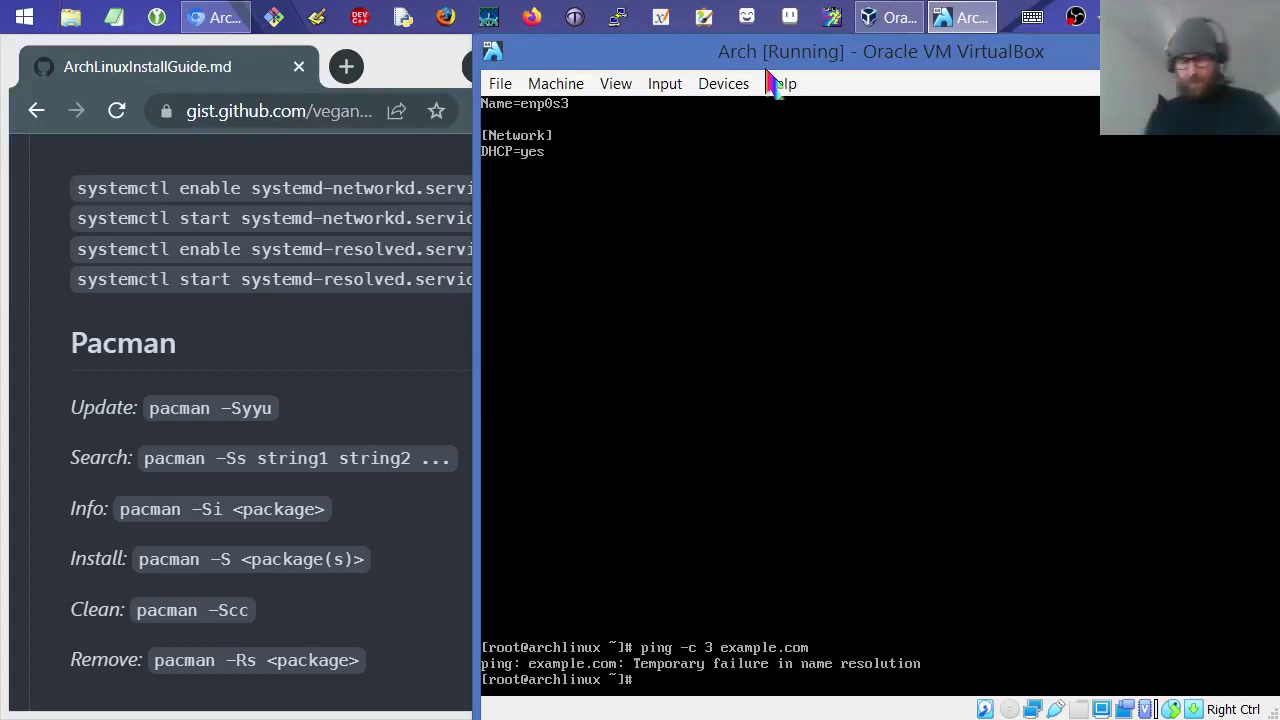
# - Enable the network service at boot with systemctl enable systemd-networkd
pyautogui.write('system')
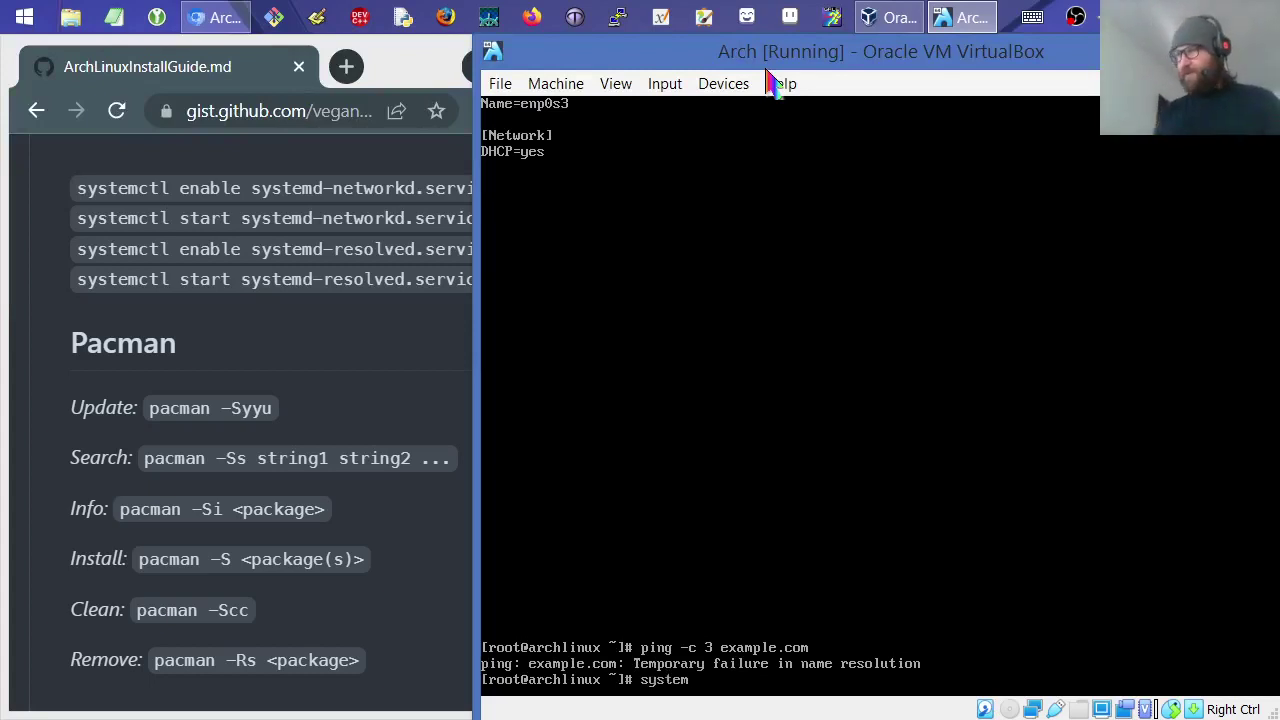
pyautogui.write('ctl')
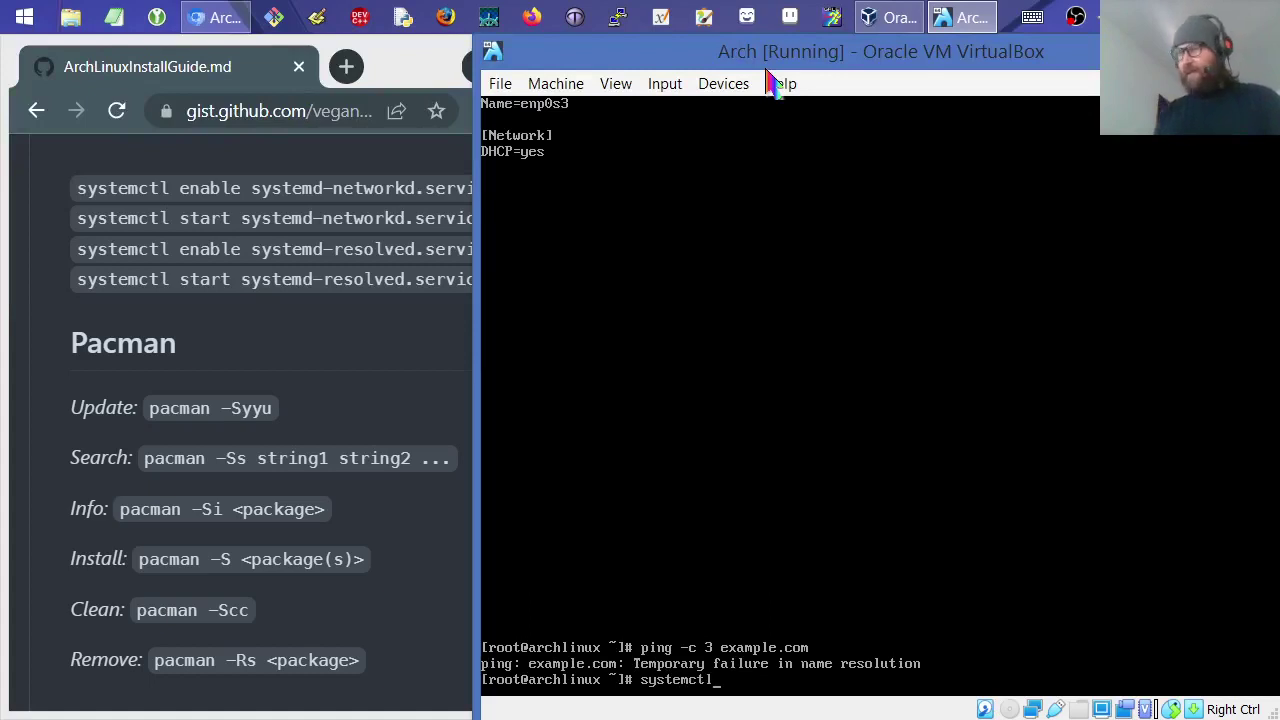
pyautogui.write(' enable systemd')
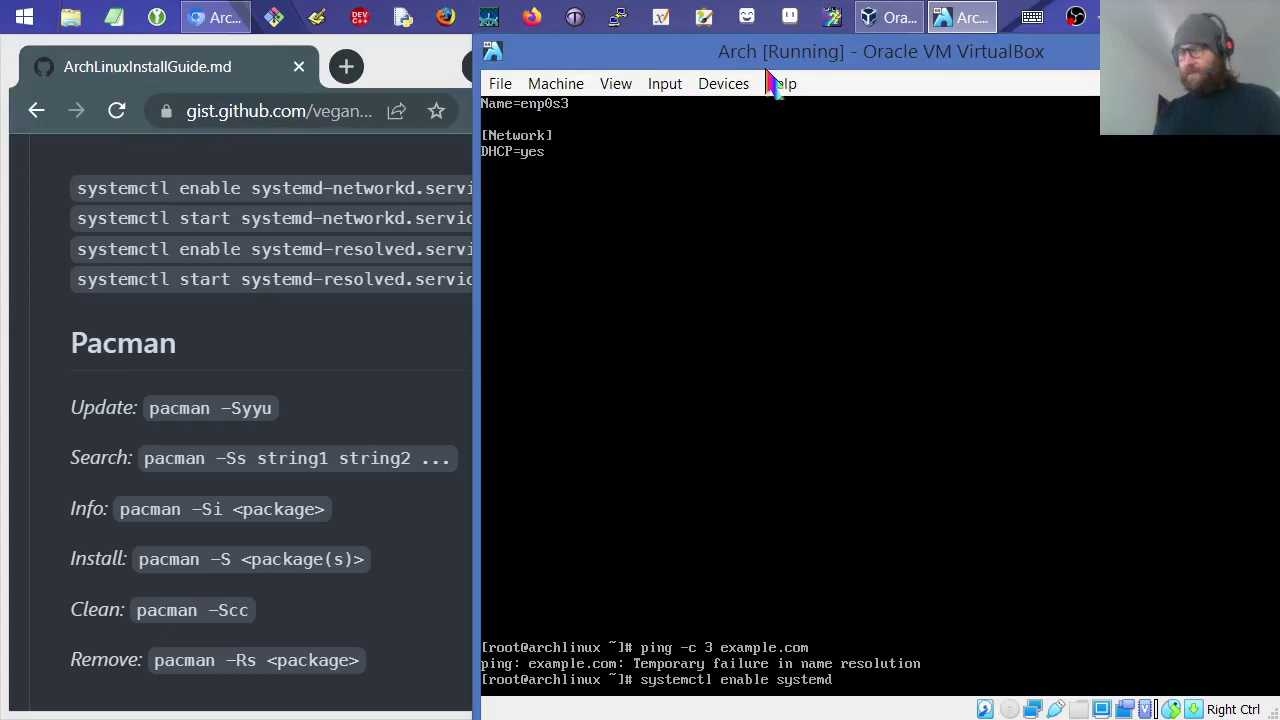
pyautogui.write('-network')
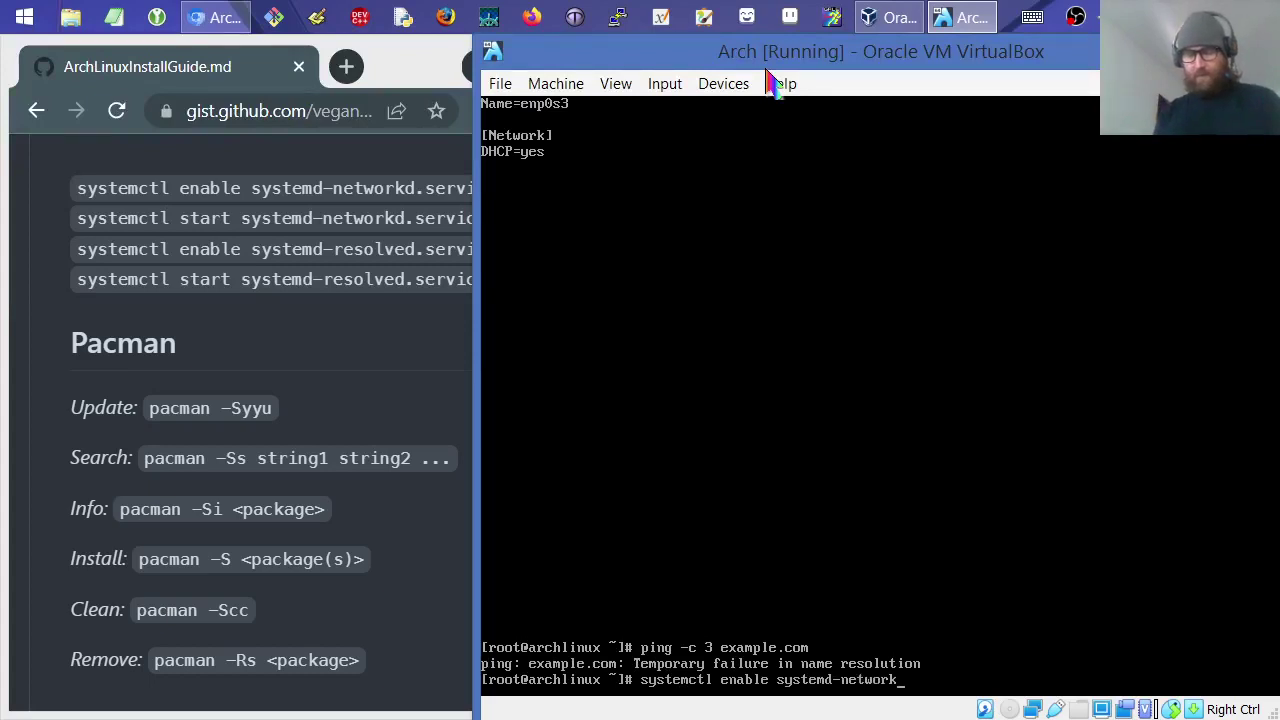
pyautogui.write('d')
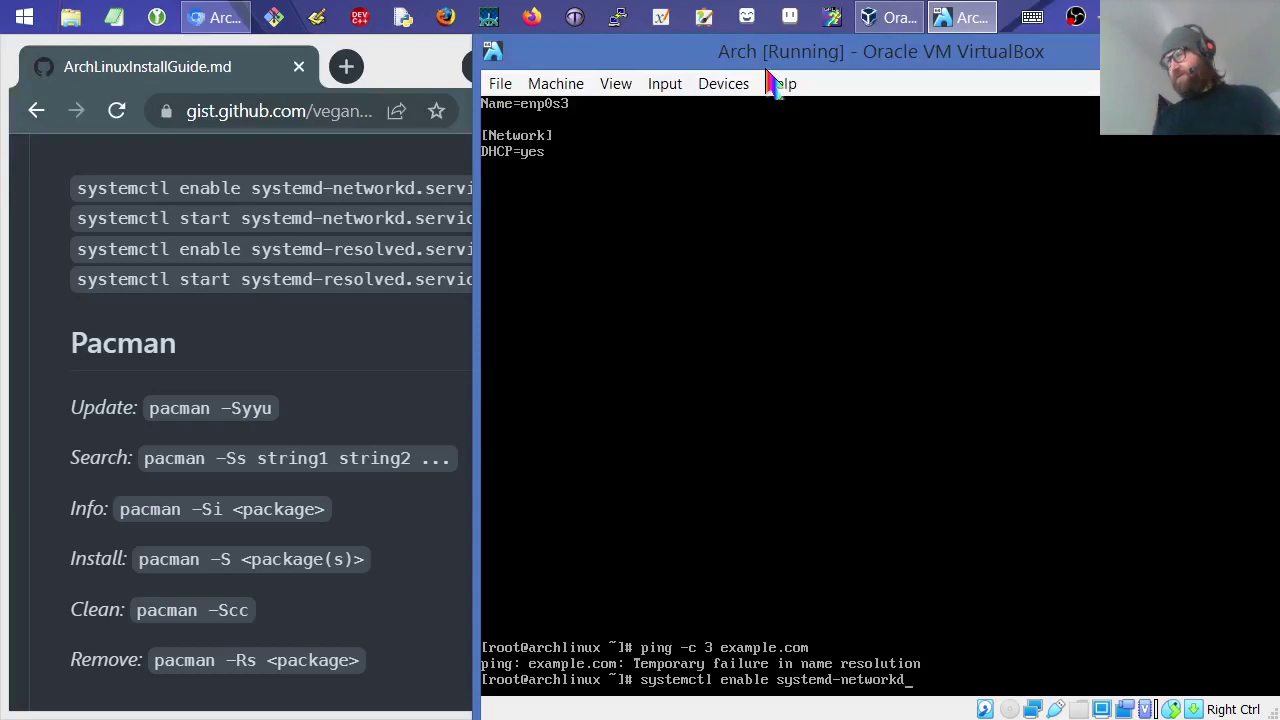
pyautogui.press('Return')
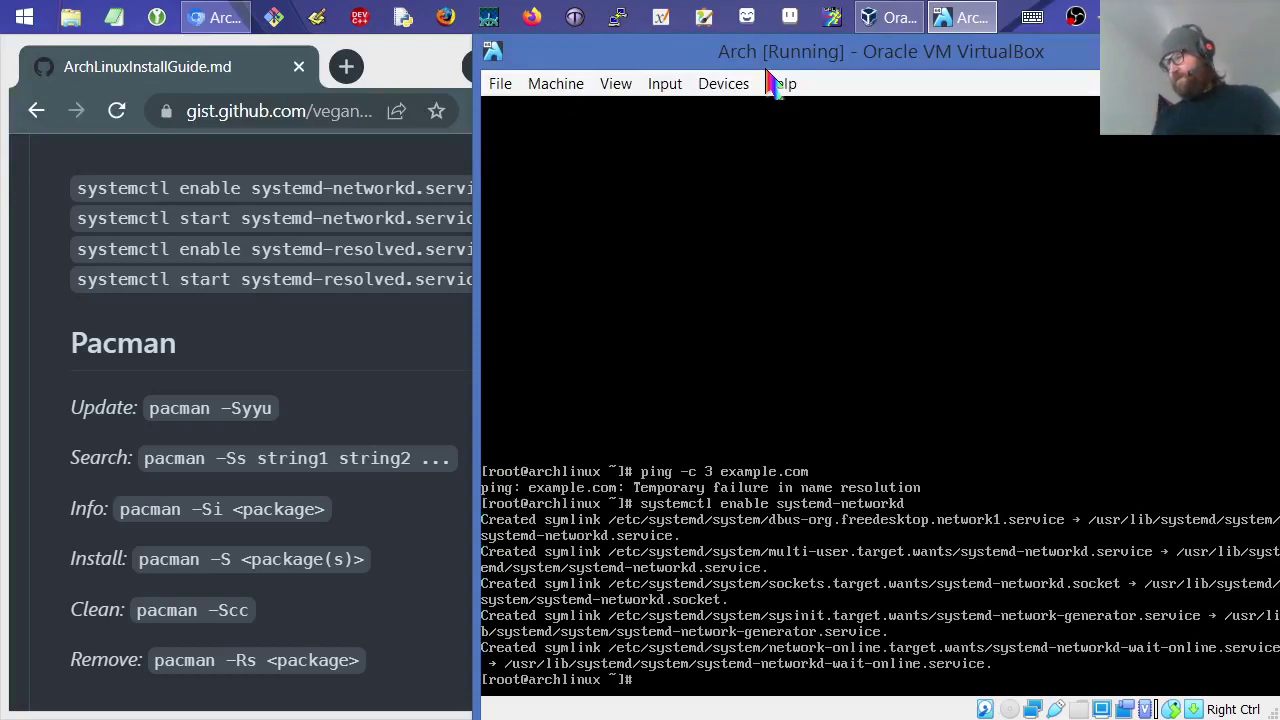
# - Start the network service by reworking the previous command into systemctl start systemd-networkd
pyautogui.press('Up')
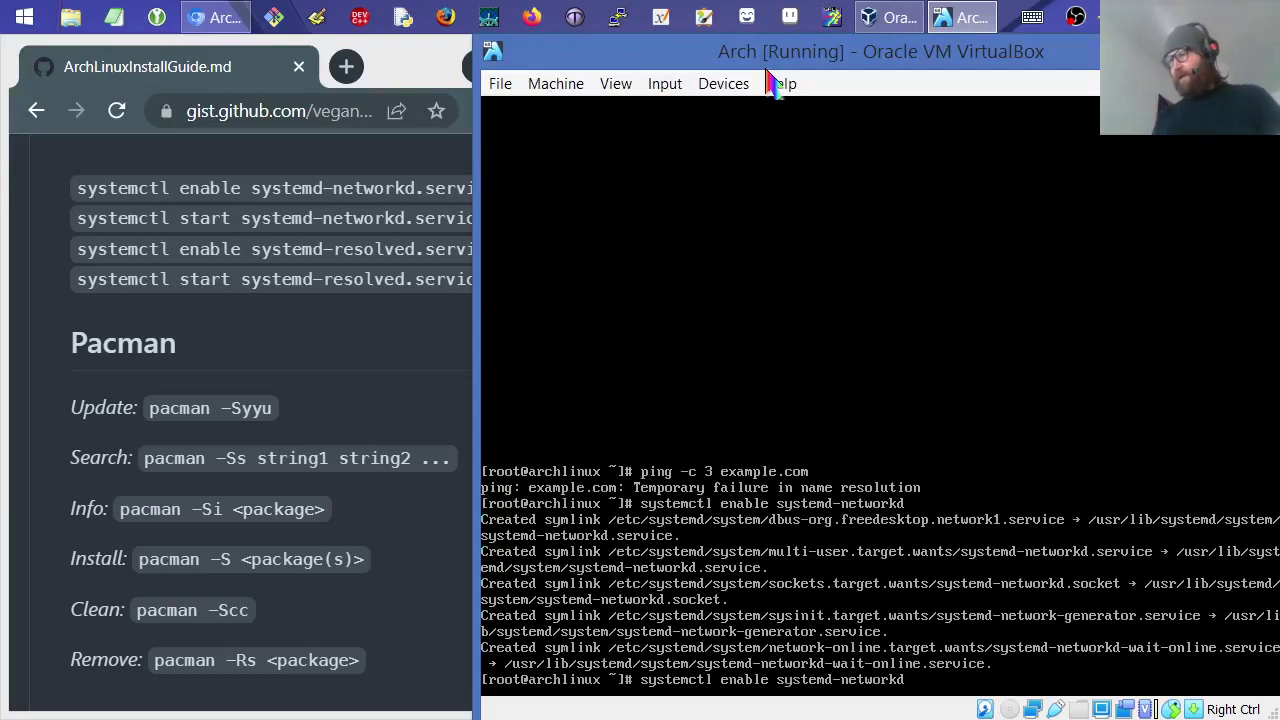
pyautogui.press('Delete')
pyautogui.press('Delete')
pyautogui.press('Delete')
pyautogui.press('Delete')
pyautogui.press('Delete')
pyautogui.press('Delete')
pyautogui.write('start')
pyautogui.press('Return')
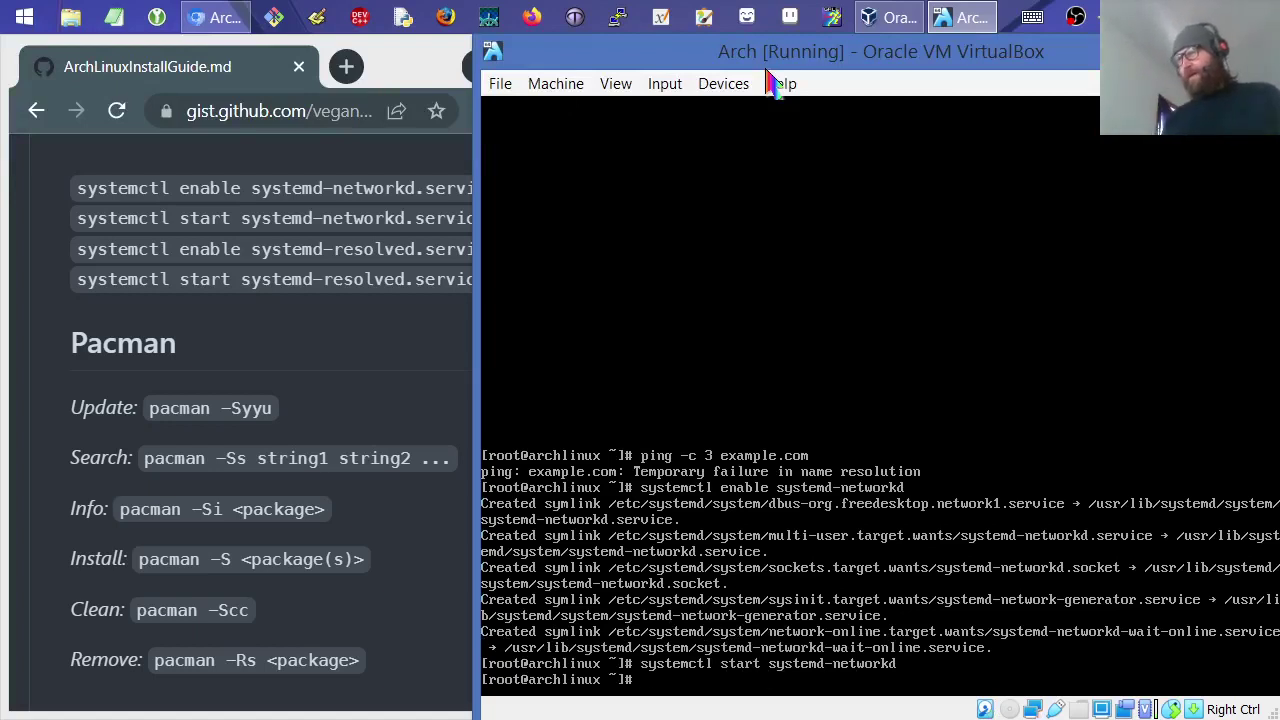
# - Enable the name resolution service by reworking the earlier enable command into systemctl enable systemd-resolved
pyautogui.press('Up')
pyautogui.press('Up')
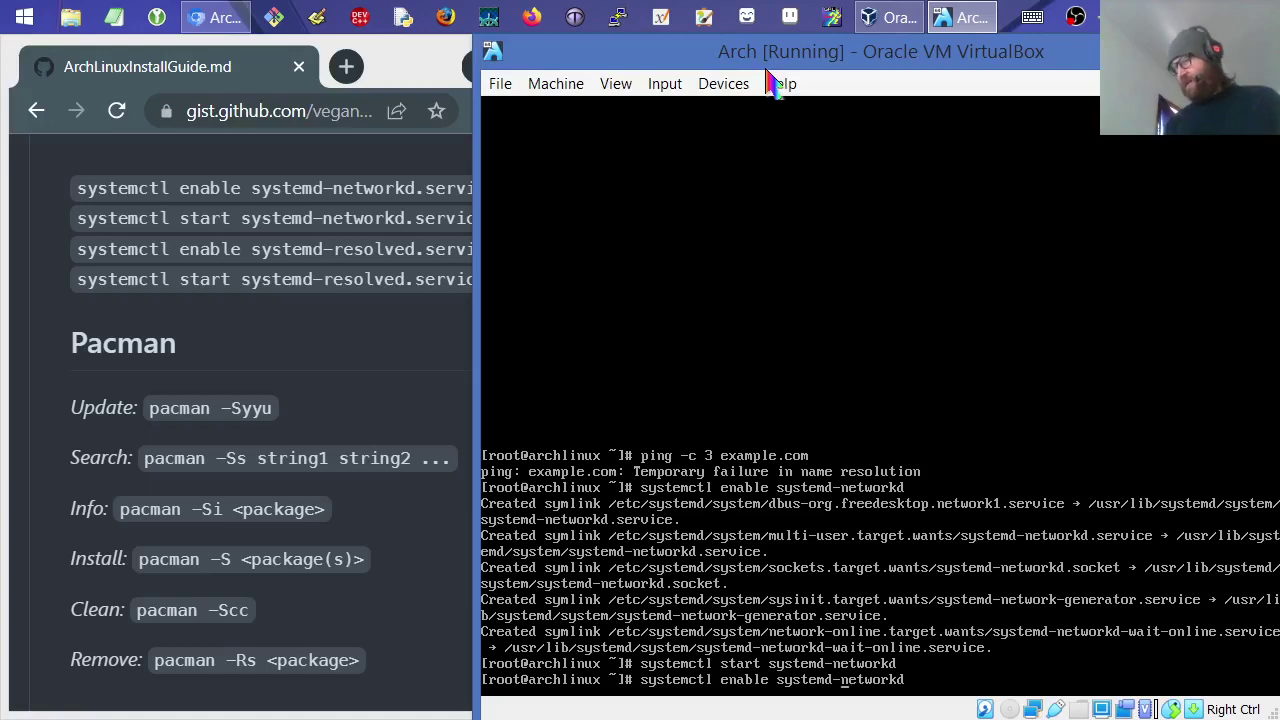
pyautogui.press('Delete')
pyautogui.press('Delete')
pyautogui.press('Delete')
pyautogui.press('Delete')
pyautogui.press('Delete')
pyautogui.press('Delete')
pyautogui.press('Delete')
pyautogui.write('resol')
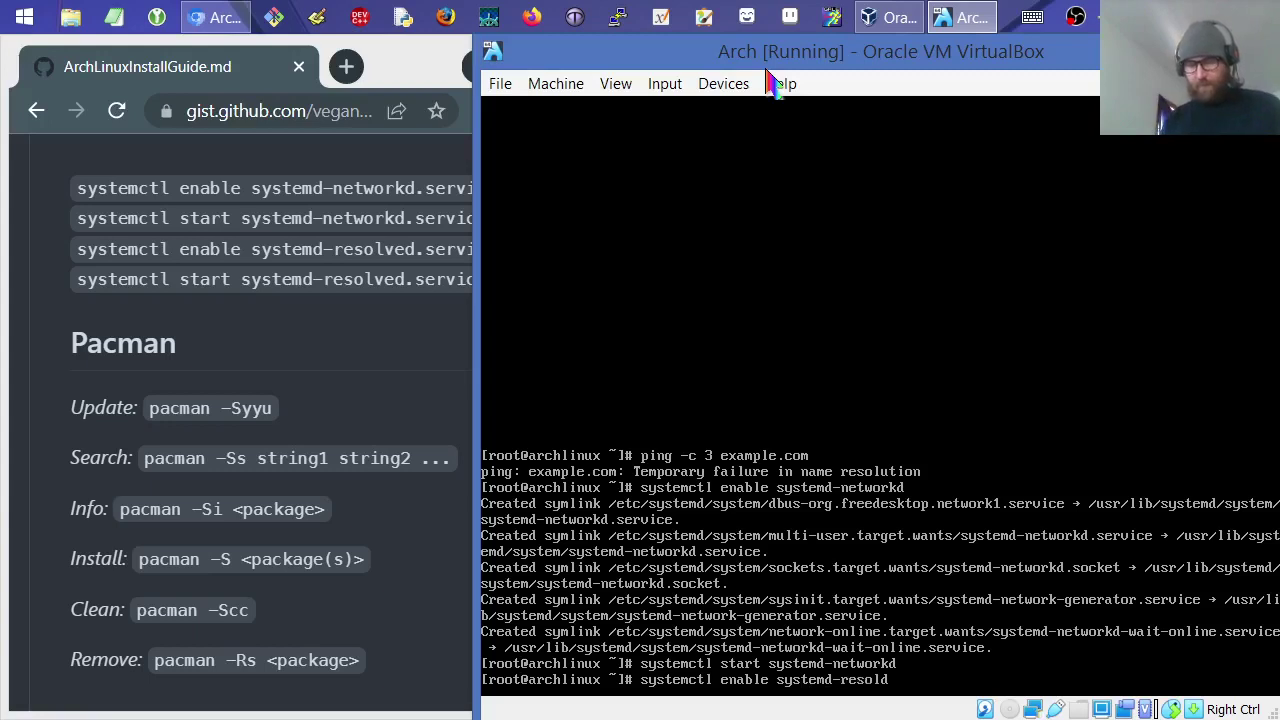
pyautogui.write('ve')
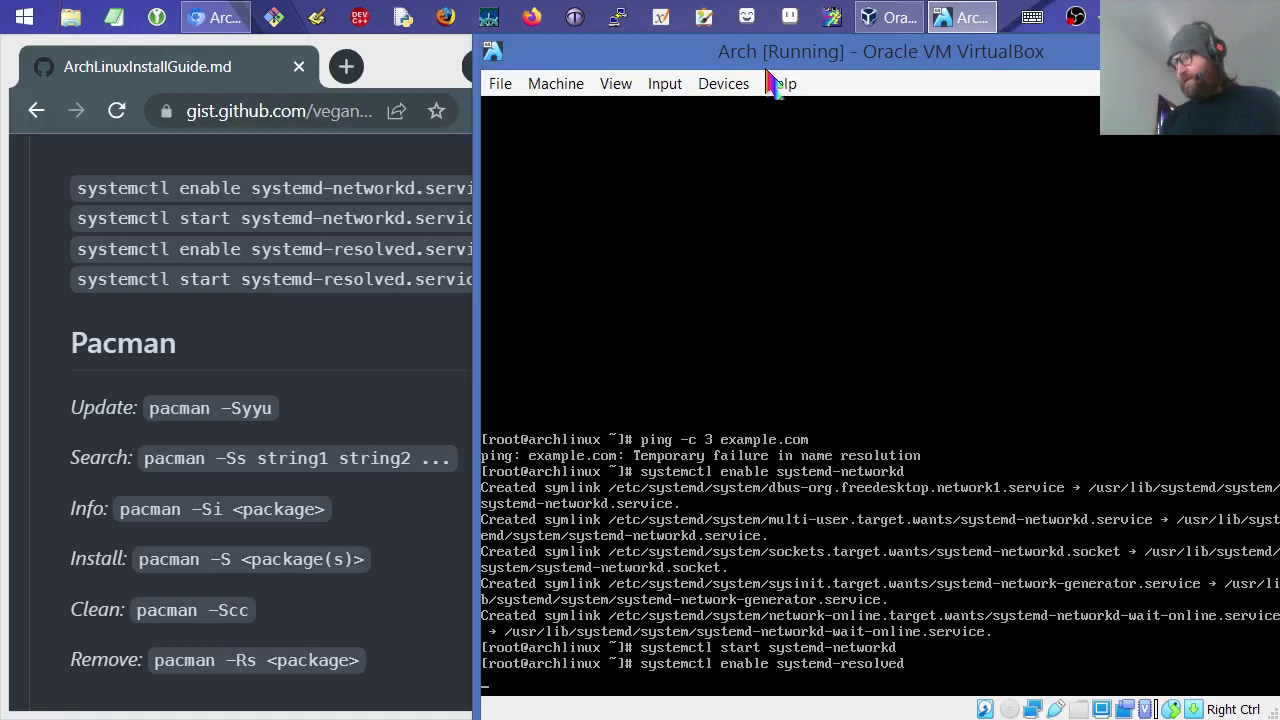
pyautogui.press('Return')
# - Start the name resolution service by reworking the last command into systemctl start systemd-resolved
pyautogui.press('Up')
pyautogui.press('Left')
pyautogui.press('Left')
pyautogui.press('Left')
pyautogui.press('Left')
pyautogui.press('Left')
pyautogui.press('Left')
pyautogui.press('Left')
pyautogui.press('Left')
pyautogui.press('Left')
pyautogui.press('Left')
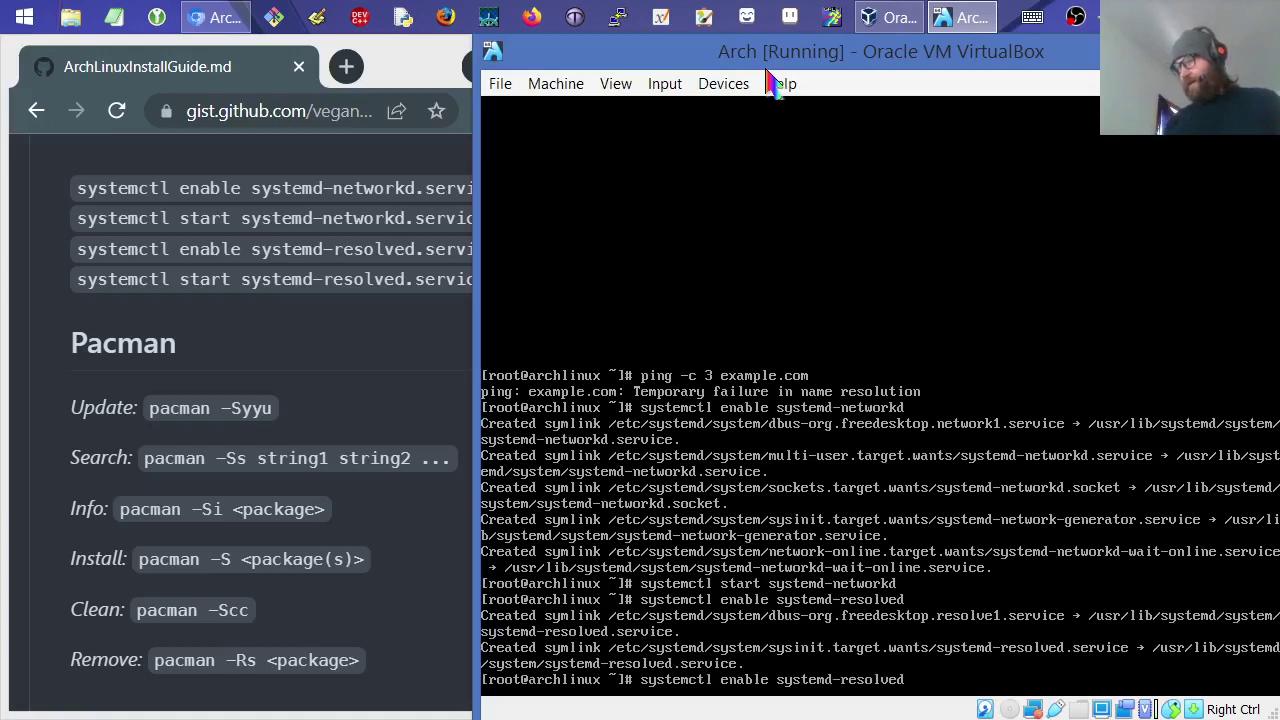
pyautogui.press('Delete')
pyautogui.press('Delete')
pyautogui.press('Delete')
pyautogui.press('Delete')
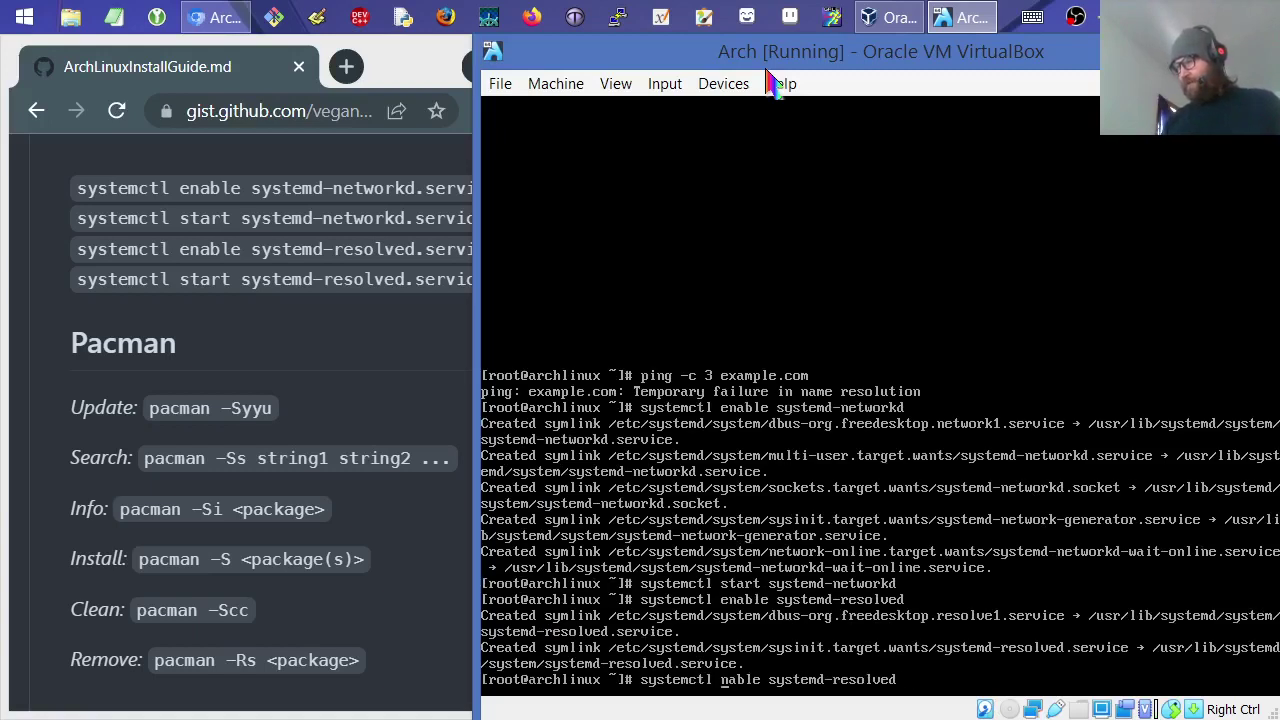
pyautogui.press('BackSpace')
pyautogui.press('BackSpace')
pyautogui.write('start')
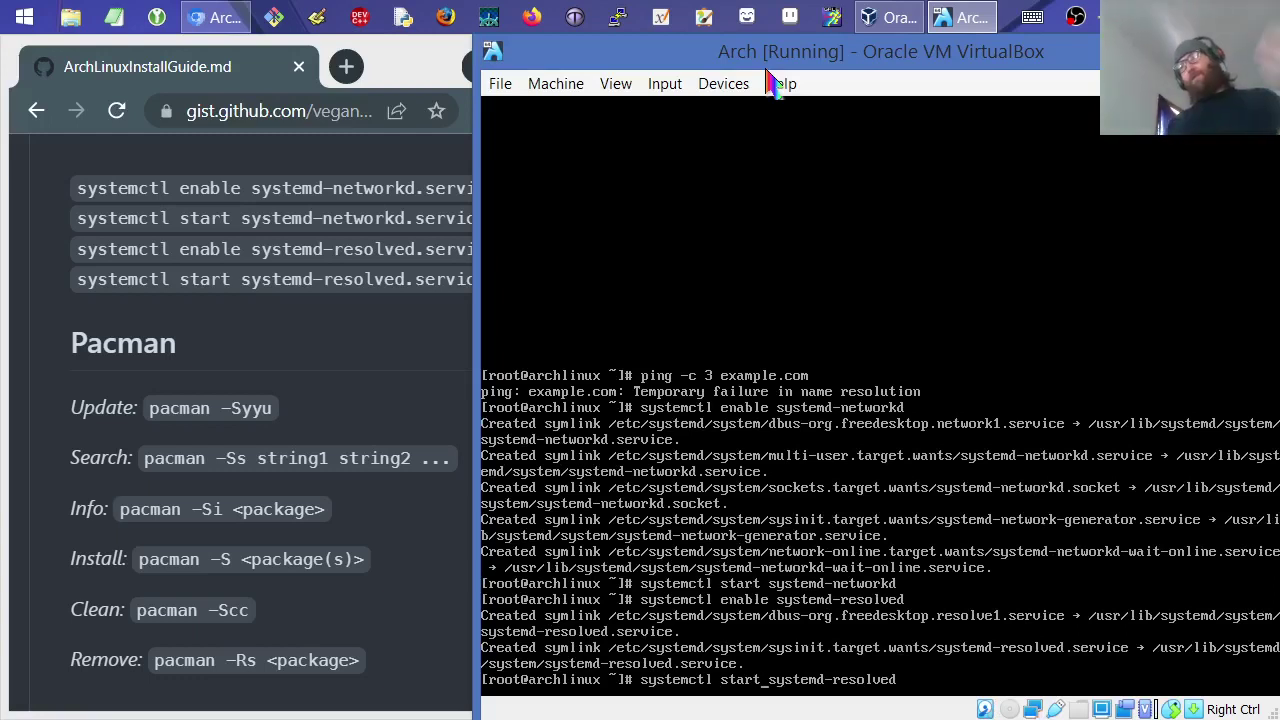
pyautogui.press('Return')
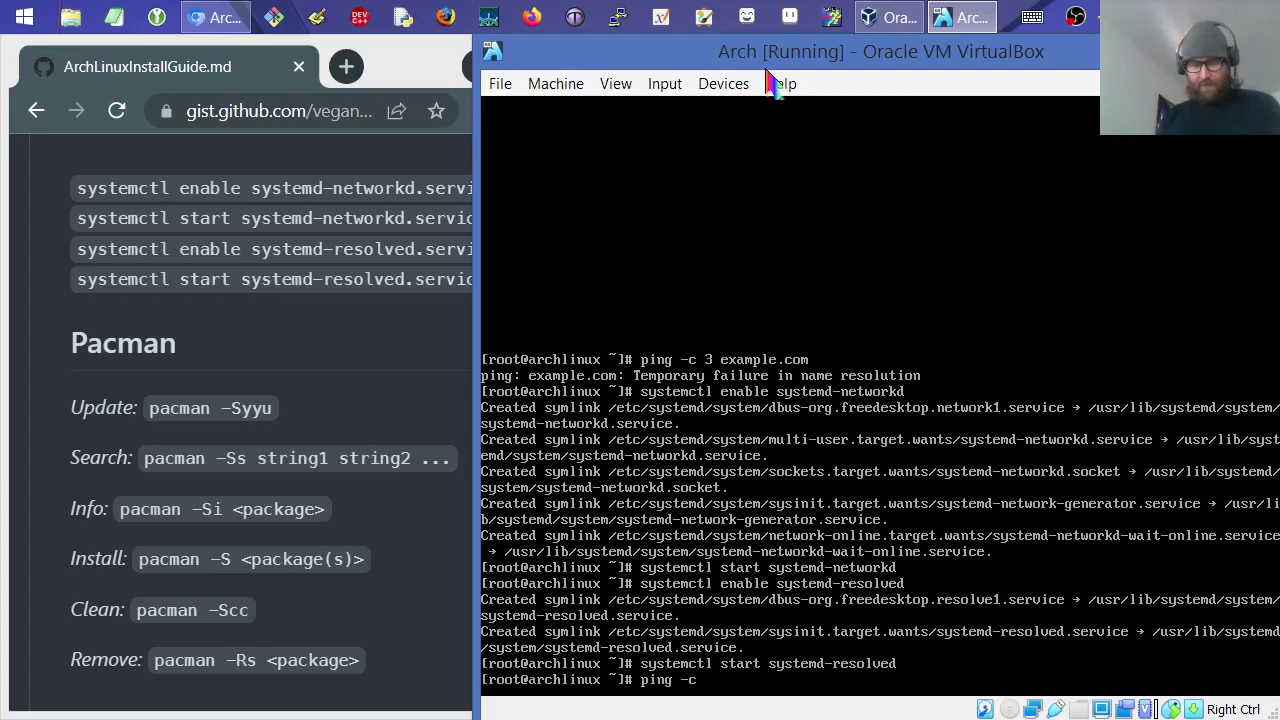
# - Retest name resolution and connectivity with ping -c 3 example.com
pyautogui.write('xmpal')
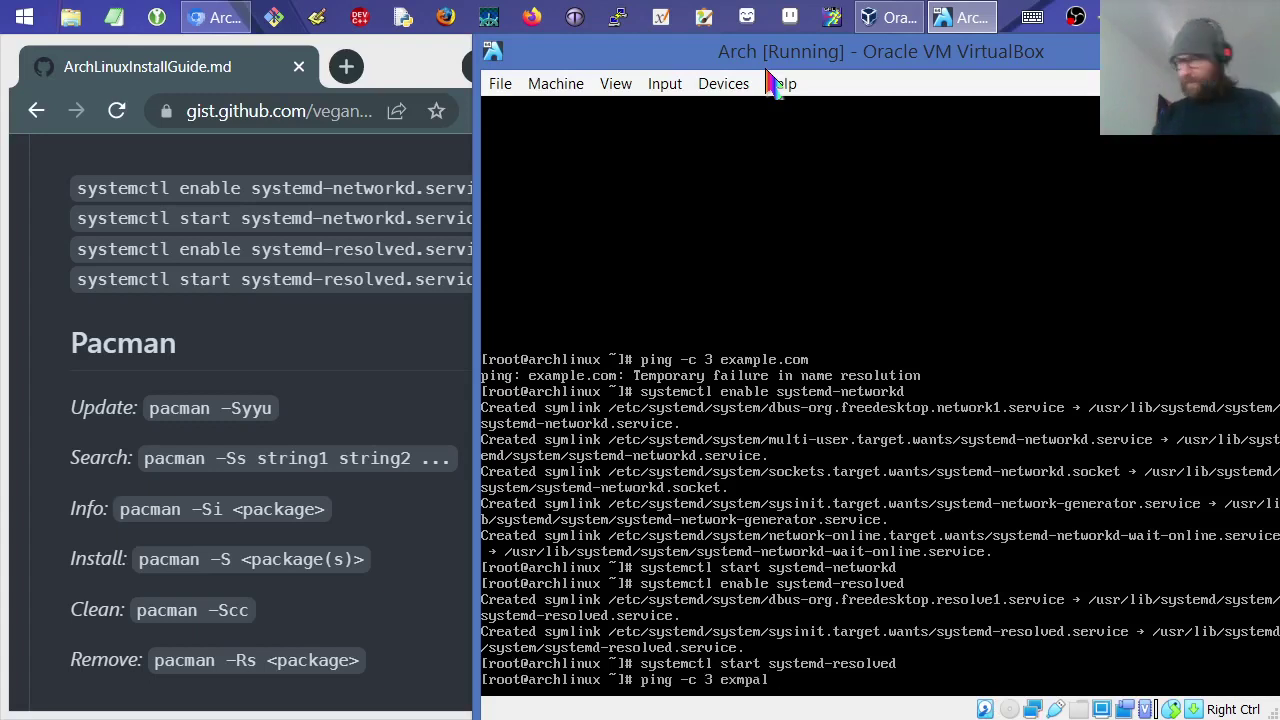
pyautogui.press('BackSpace')
pyautogui.write('ample.com')
pyautogui.press('Return')
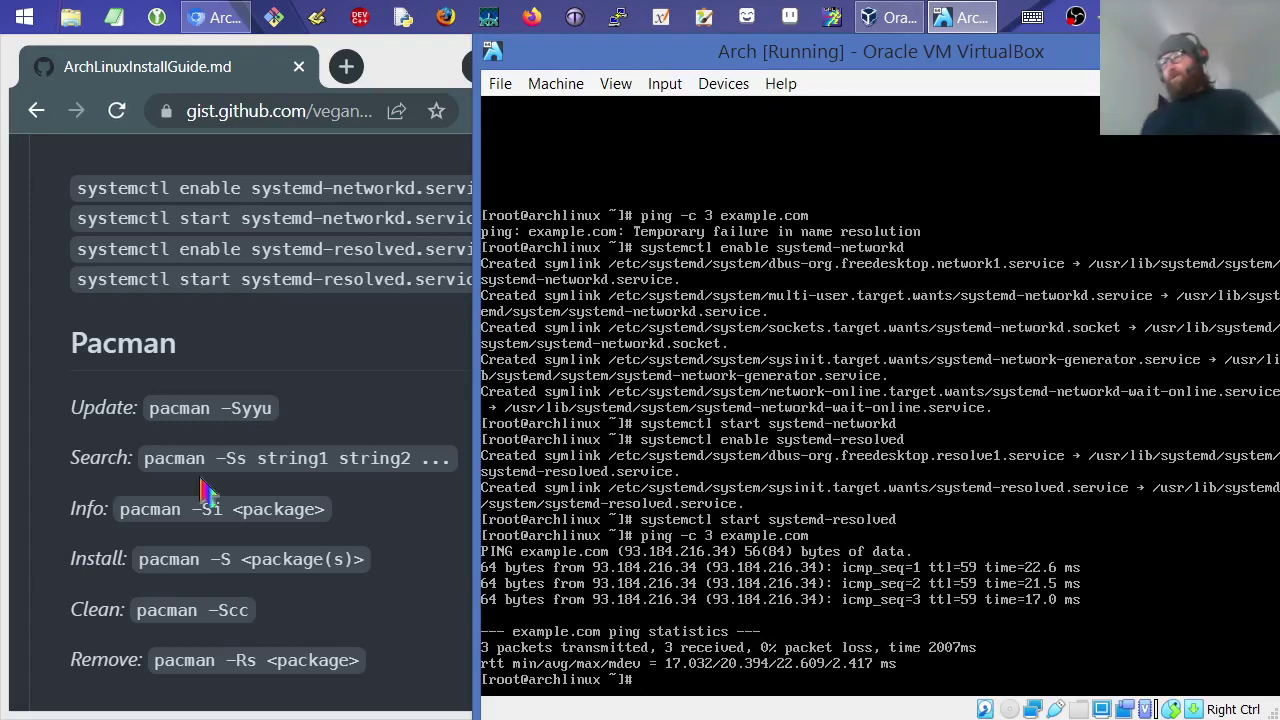
# - Examine the guide's Pacman section, covering the update, search, info, install, clean and remove commands and the package list
pyautogui.scroll(-1, 222, 428)
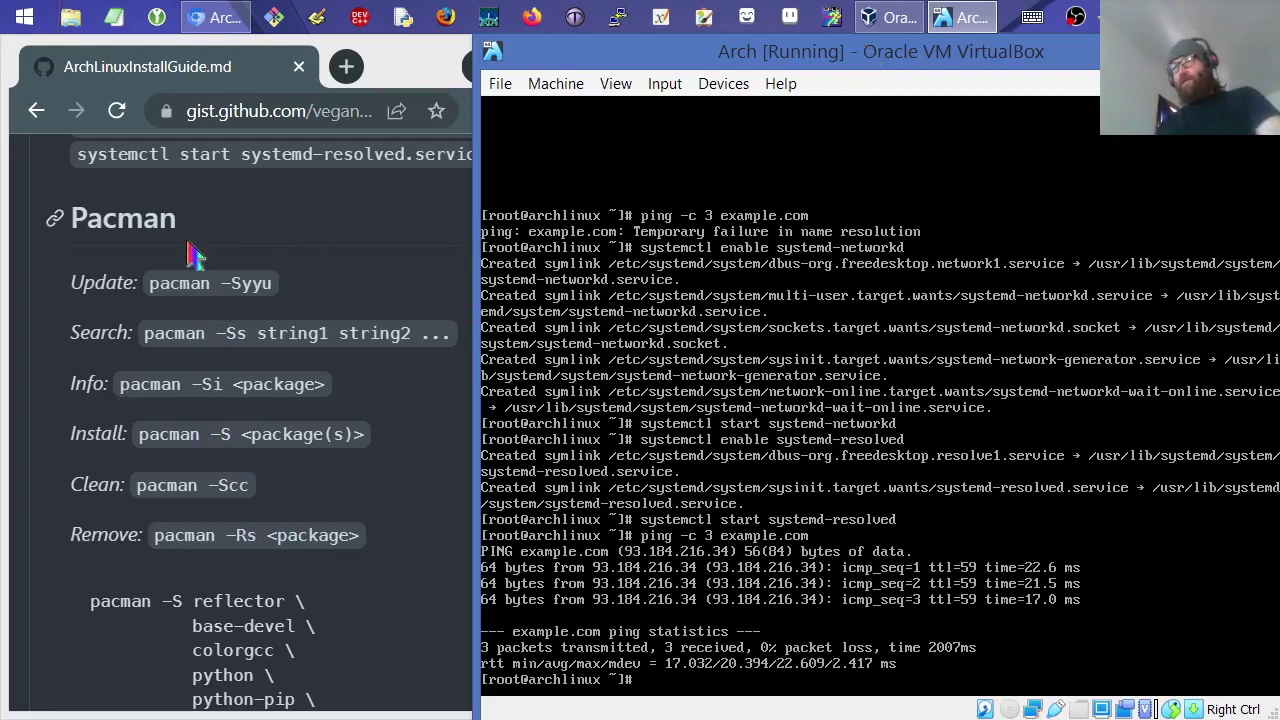
pyautogui.moveTo(151, 284); pyautogui.dragTo(278, 290)
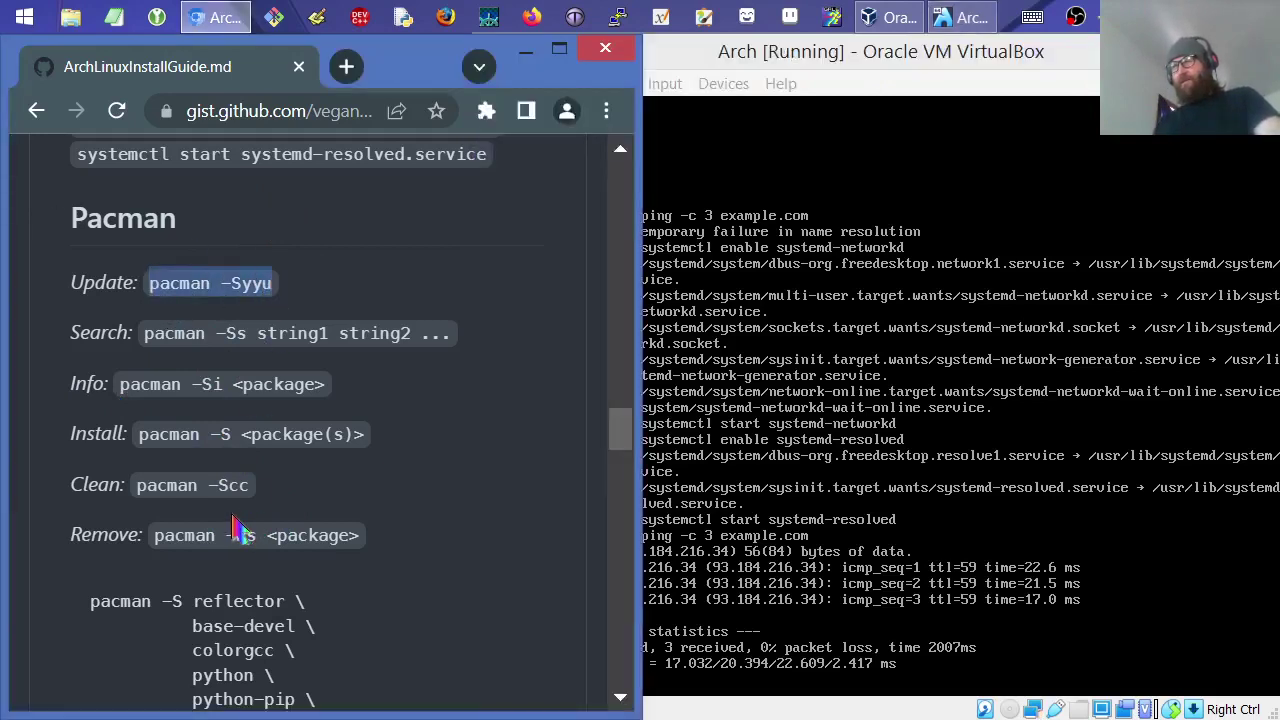
pyautogui.moveTo(146, 331); pyautogui.dragTo(266, 354)
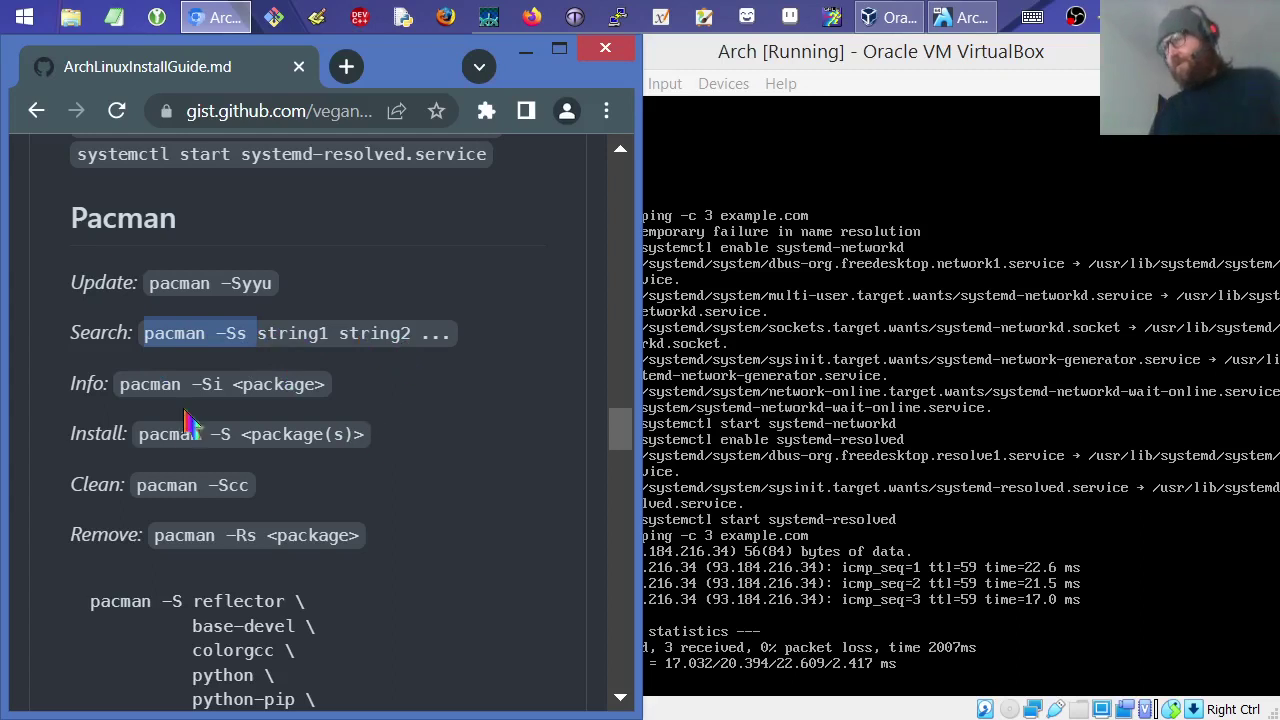
pyautogui.moveTo(125, 386); pyautogui.dragTo(323, 386)
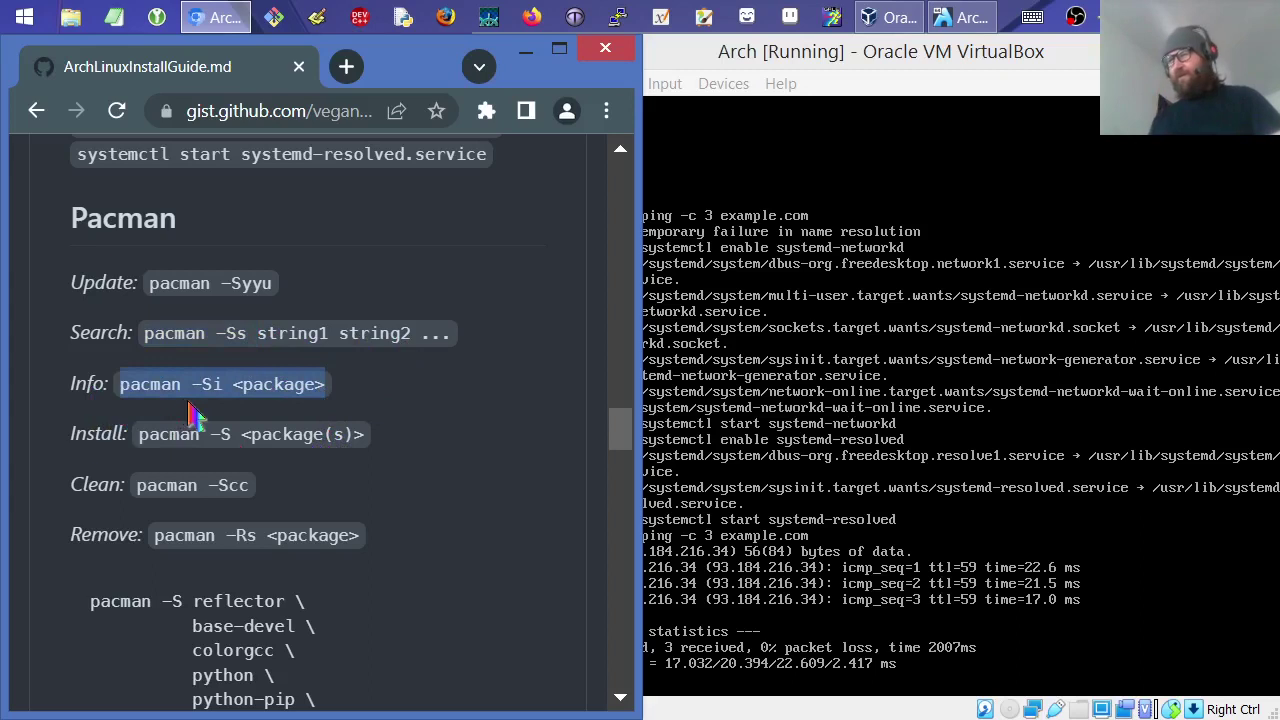
pyautogui.click(241, 388)
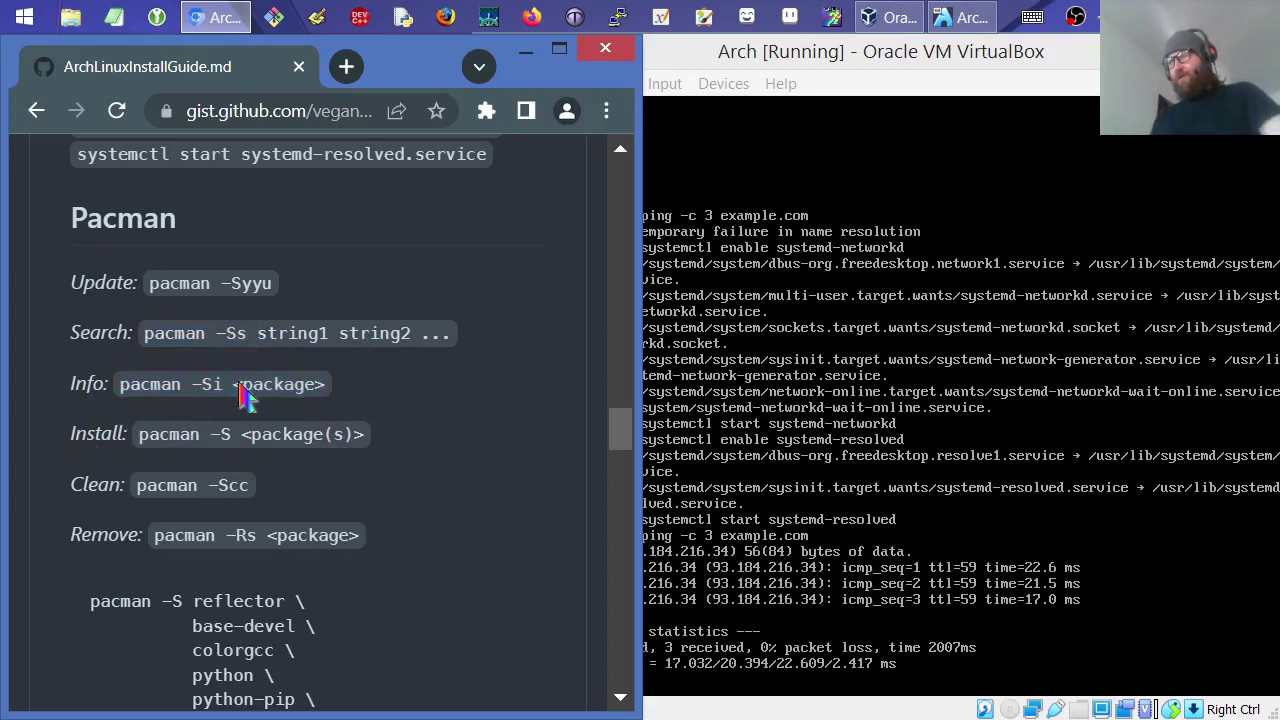
pyautogui.moveTo(236, 388); pyautogui.dragTo(328, 390)
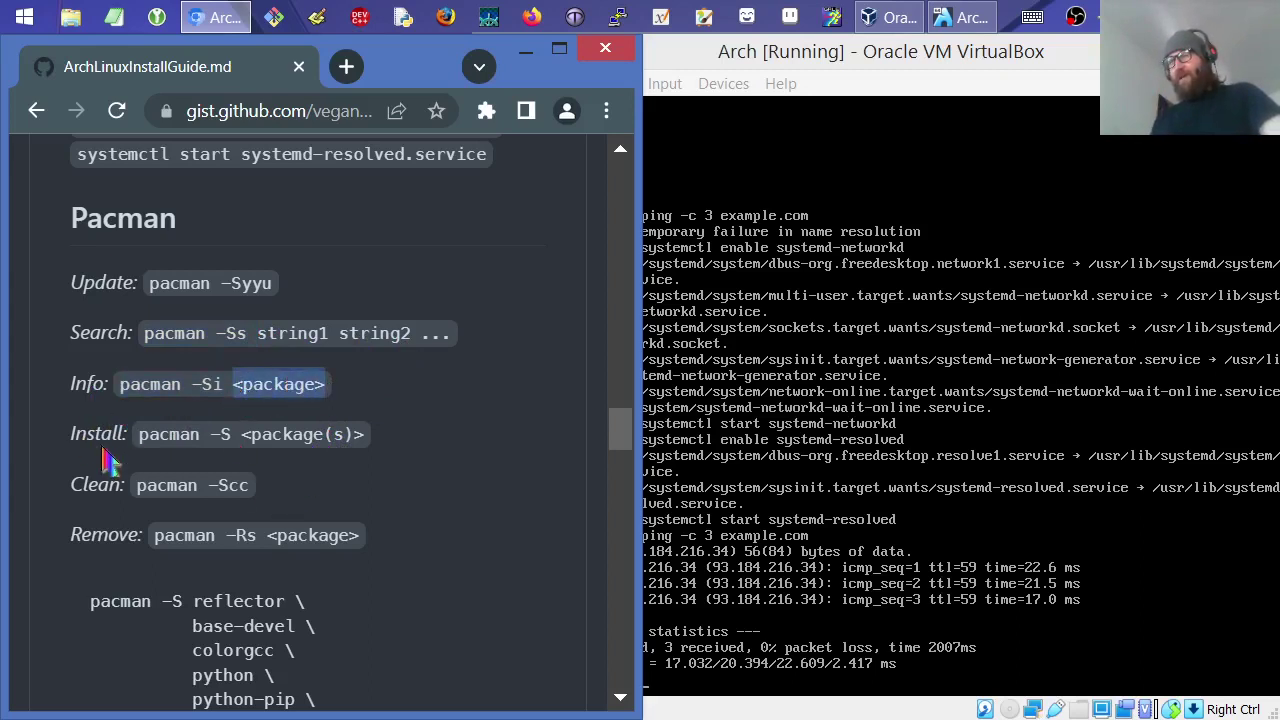
pyautogui.moveTo(161, 440); pyautogui.dragTo(358, 462)
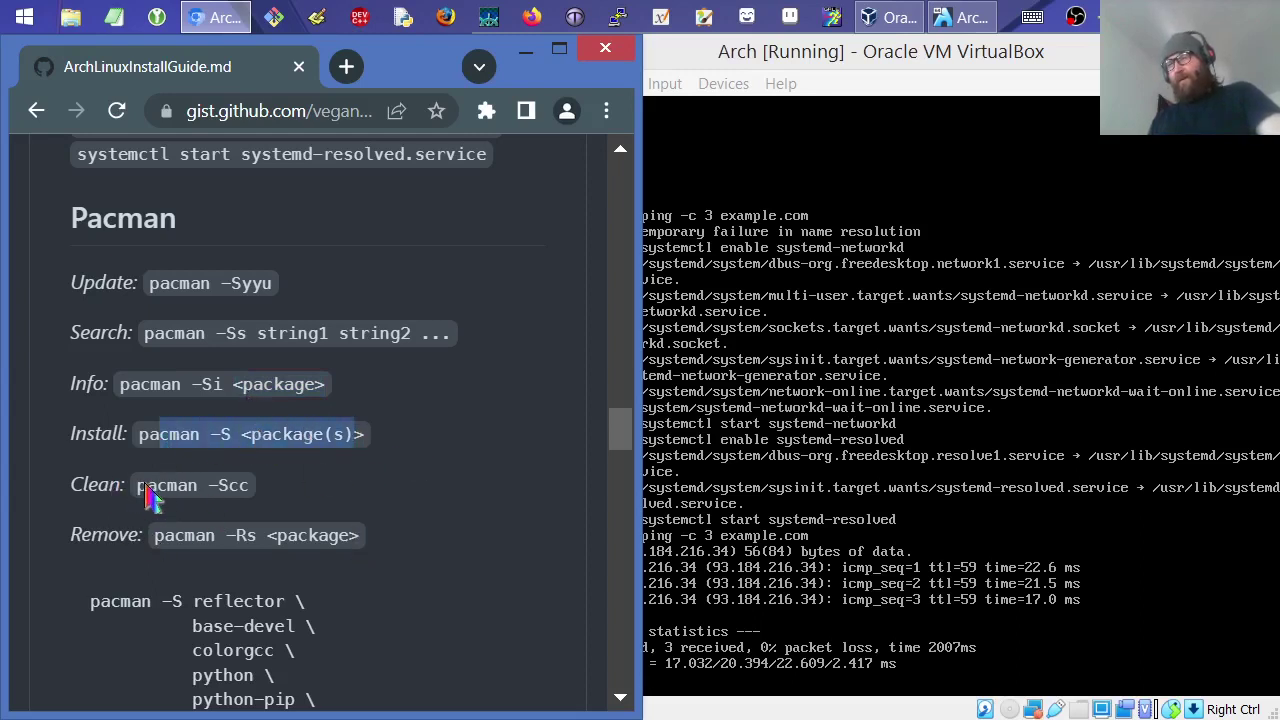
pyautogui.moveTo(143, 494); pyautogui.dragTo(250, 497)
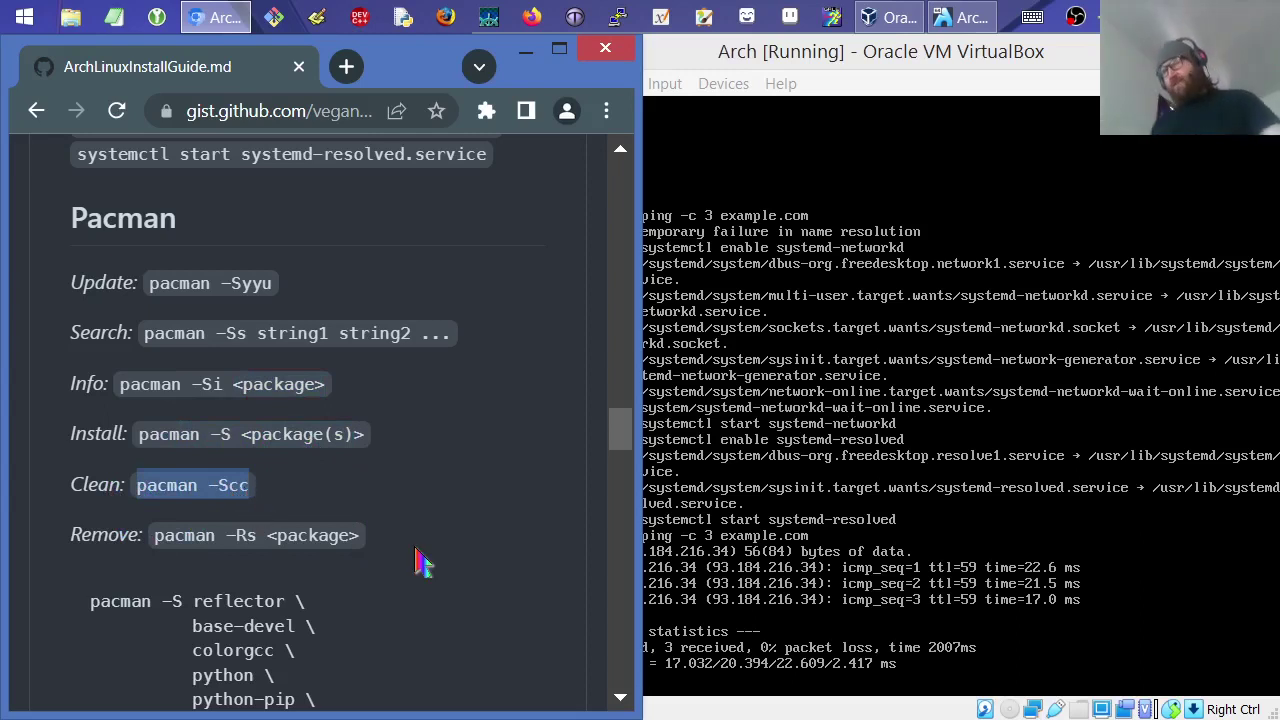
pyautogui.moveTo(153, 550); pyautogui.dragTo(363, 549)
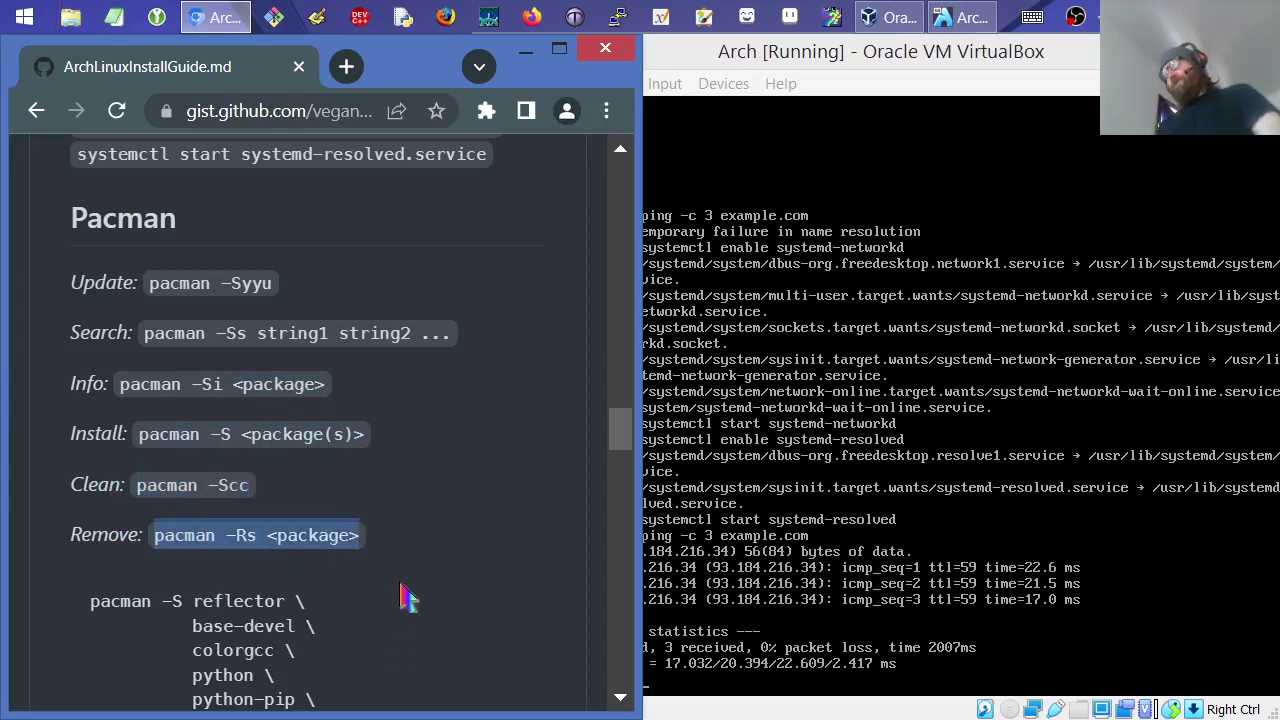
pyautogui.scroll(-3, 413, 557)
pyautogui.moveTo(246, 297); pyautogui.dragTo(252, 286)
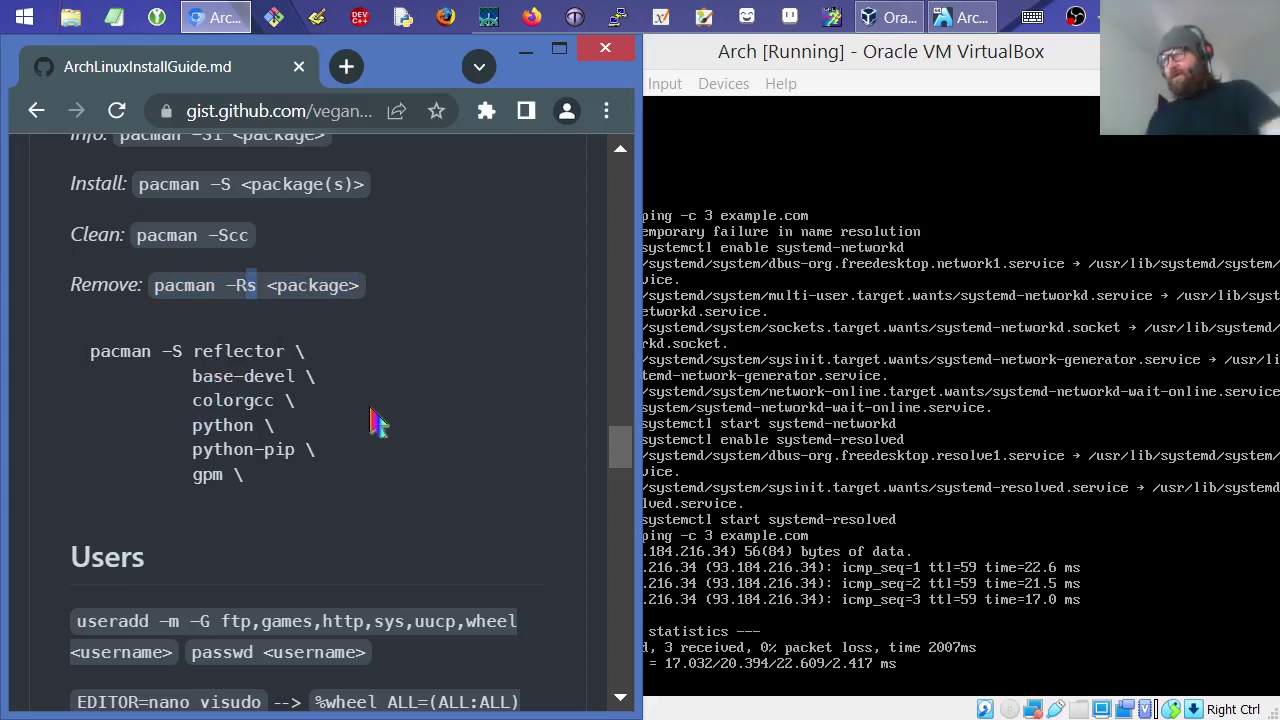
# - Refresh the package databases and upgrade the whole Arch system by running pacman -Syyu in the virtual machine
pyautogui.scroll(3, 371, 430)
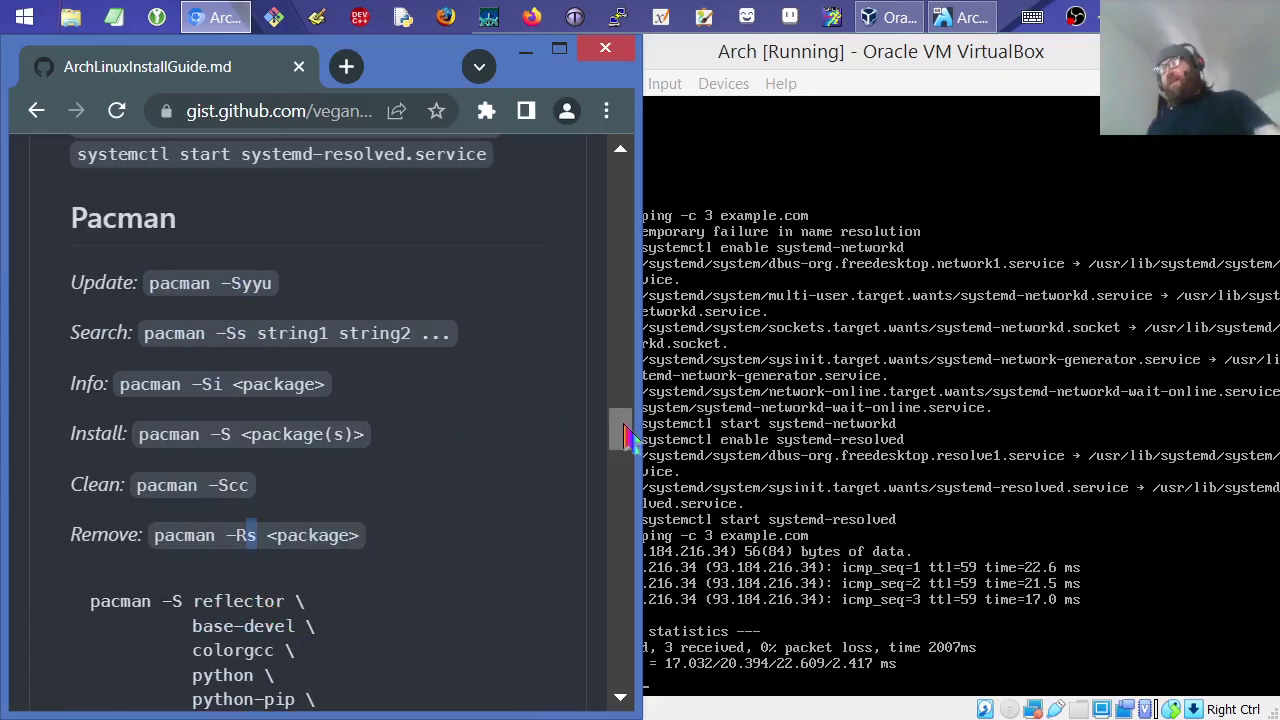
pyautogui.moveTo(627, 437); pyautogui.dragTo(627, 449)
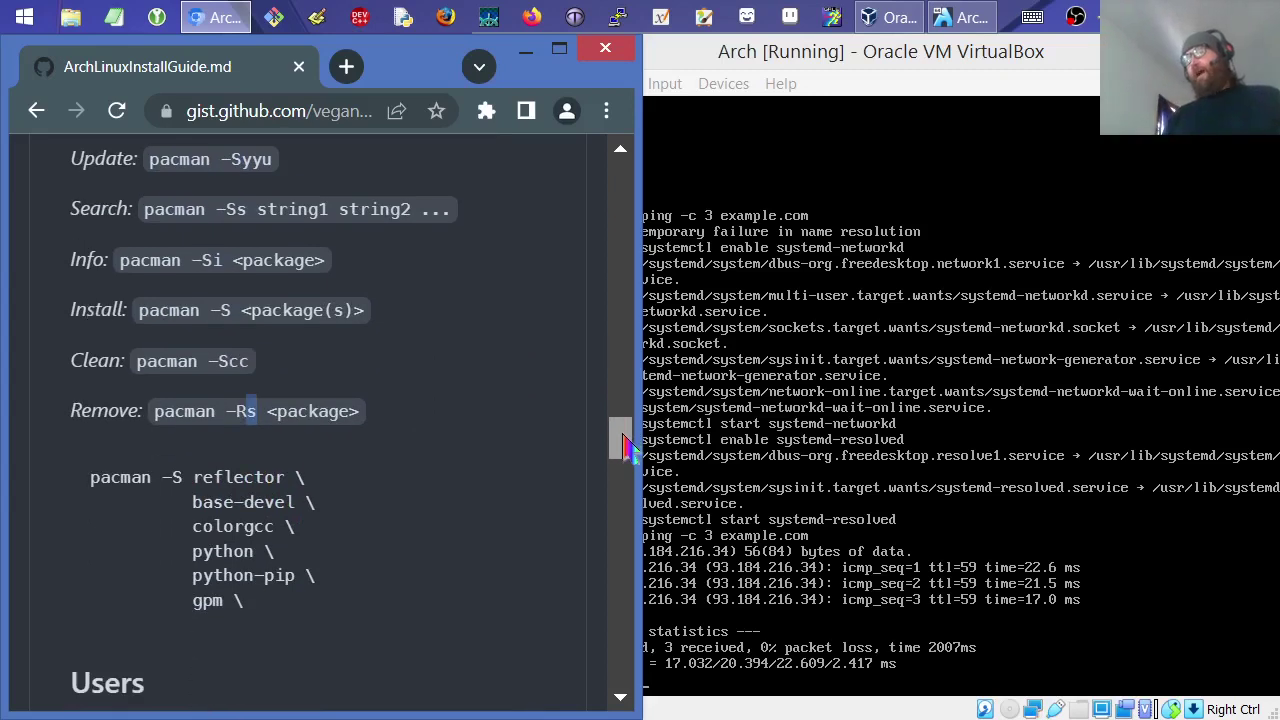
pyautogui.click(820, 58)
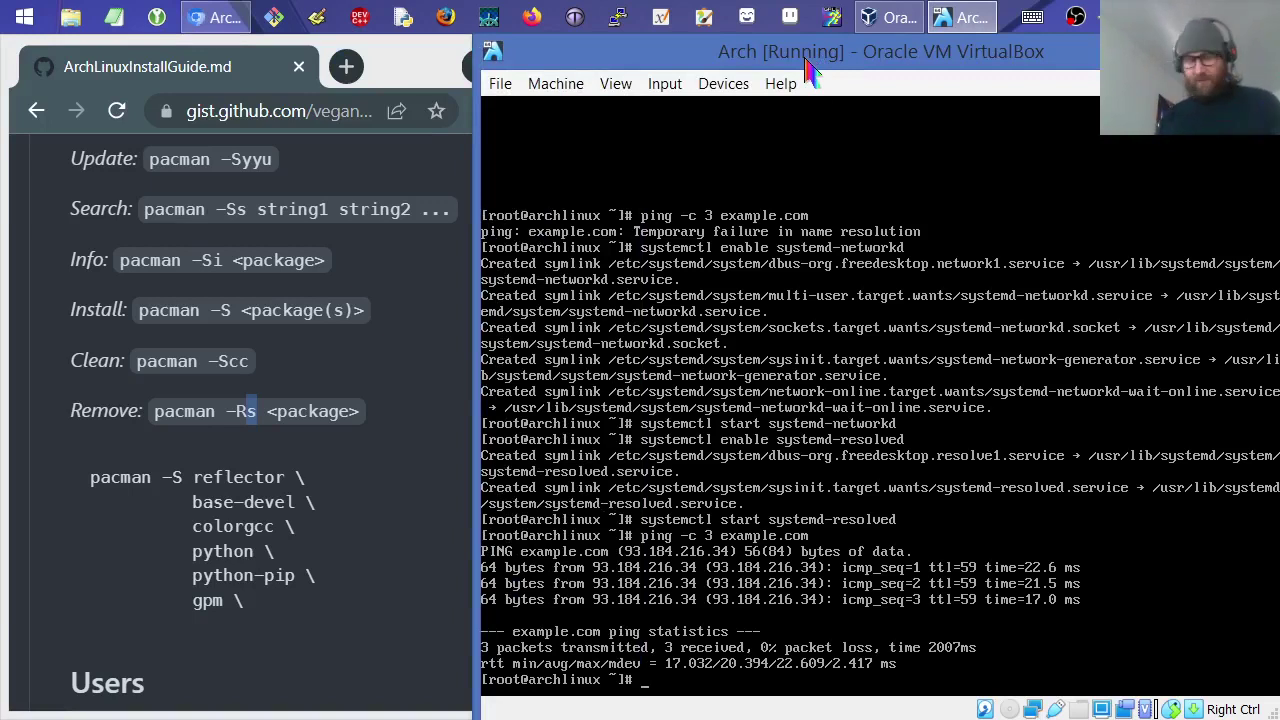
pyautogui.write('pacman -Syyu')
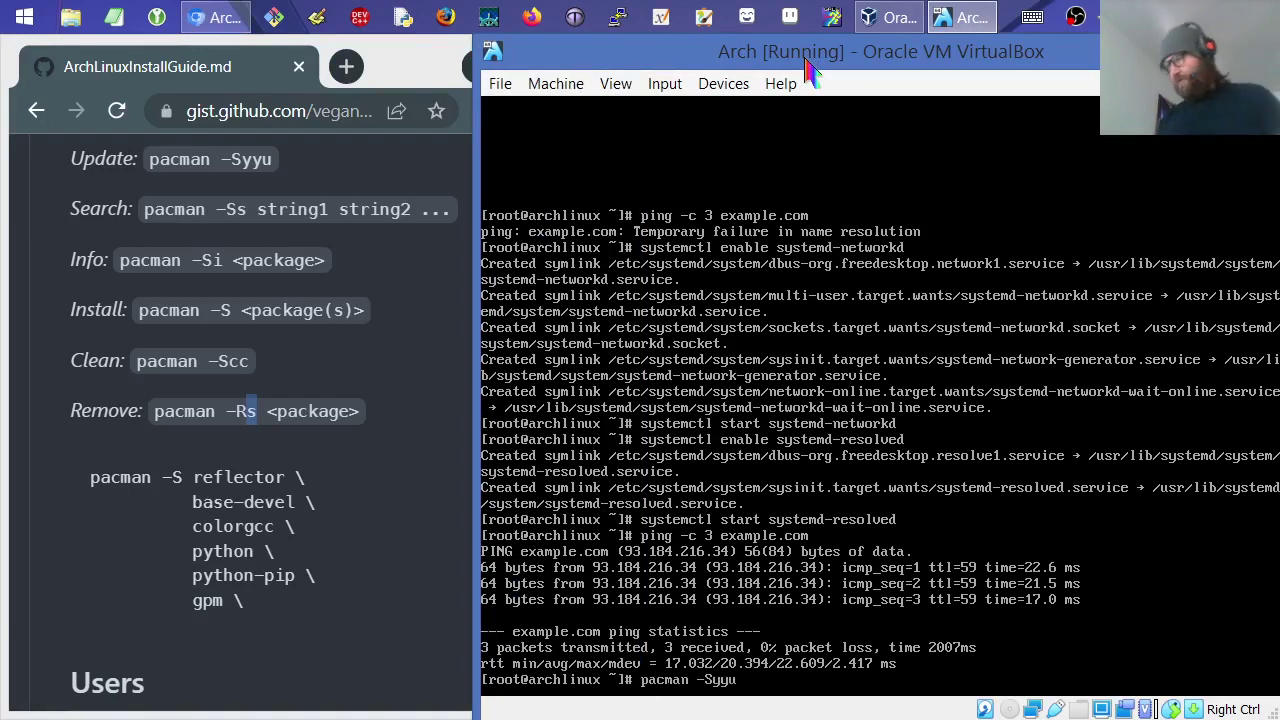
pyautogui.press('Return')
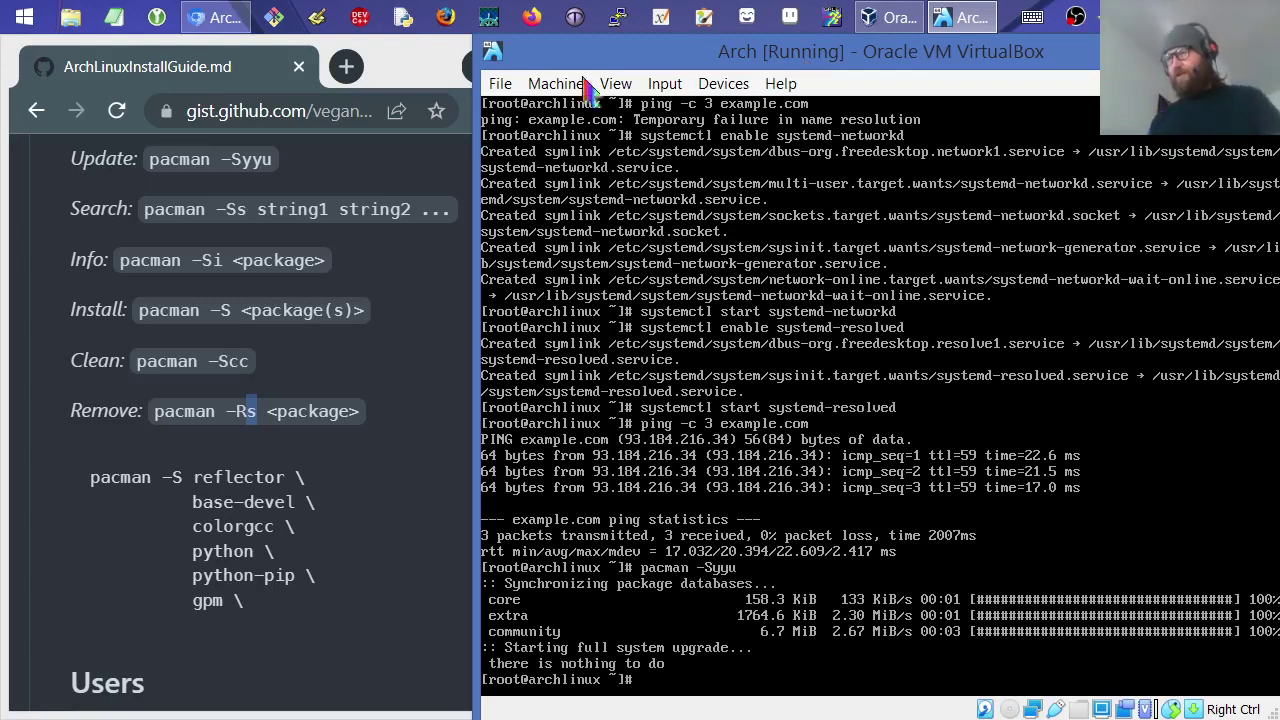
# - Following the guide's package list, enter pacman -S reflector base-devel colorgcc python python-pip gpm at the virtual machine's prompt
pyautogui.click(200, 366)
pyautogui.scroll(-1, 212, 345)
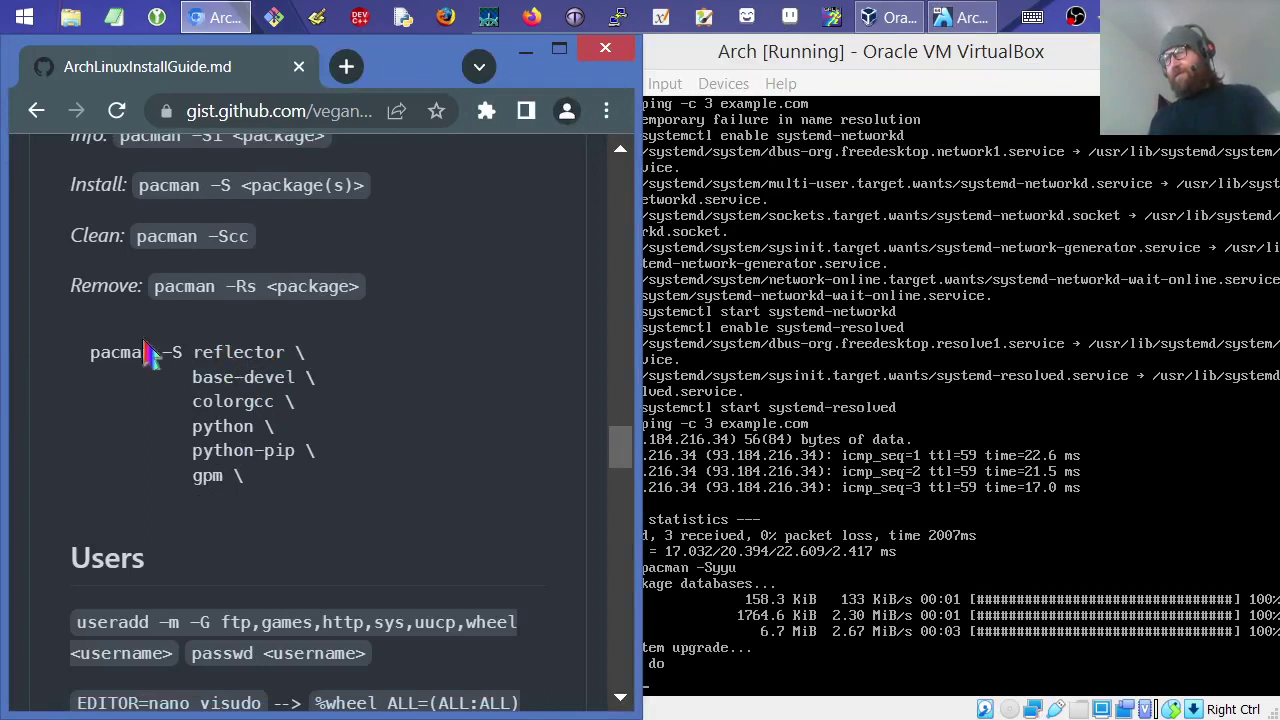
pyautogui.hotkey('alt', 'Tab')
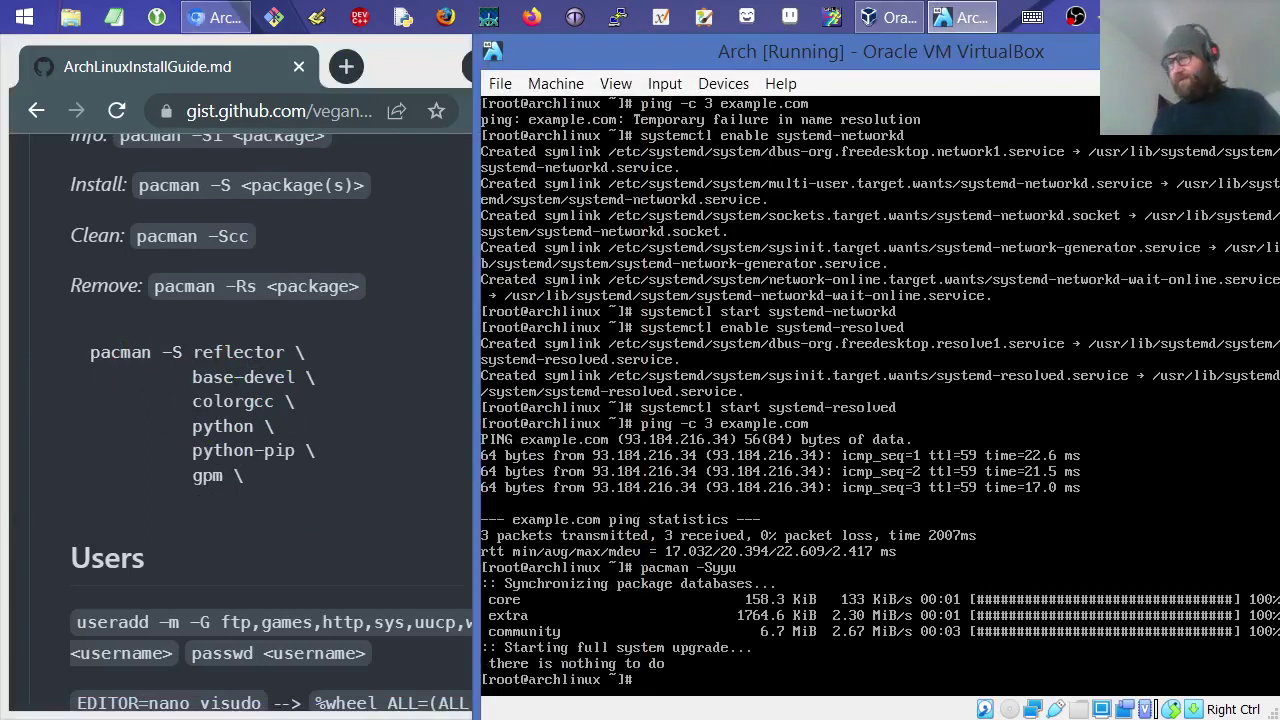
pyautogui.write('pacma')
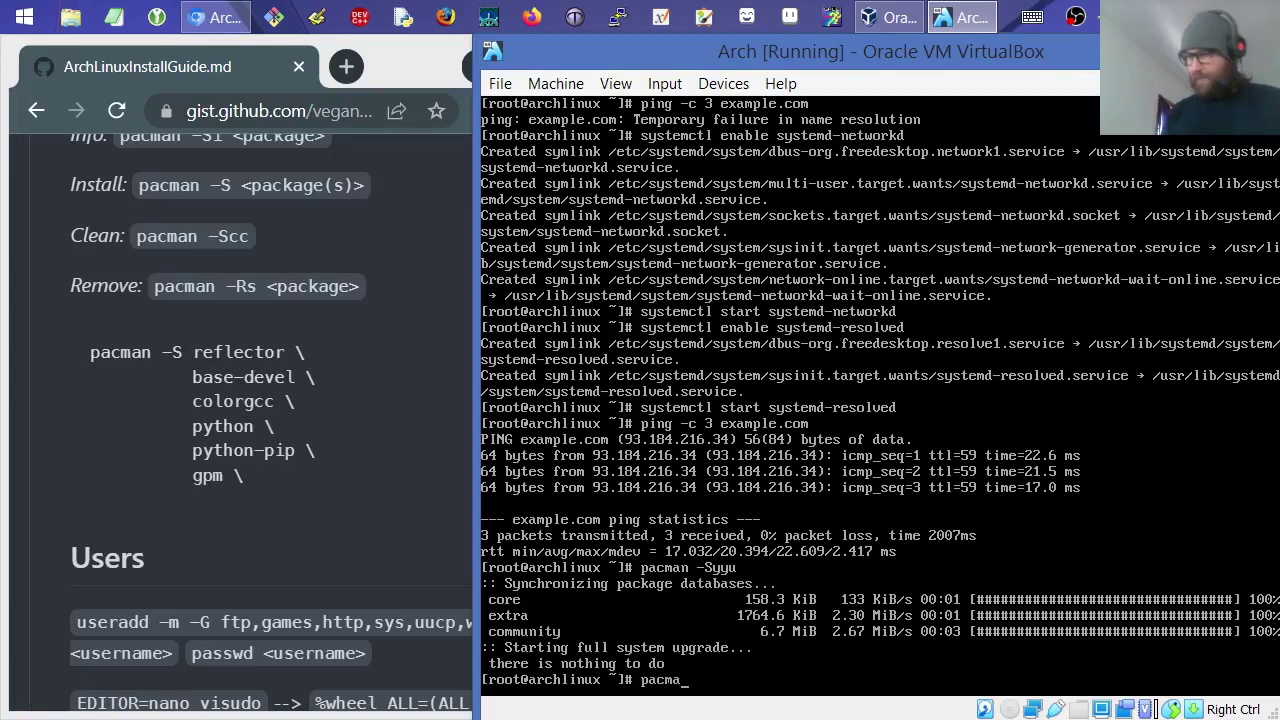
pyautogui.write('n -')
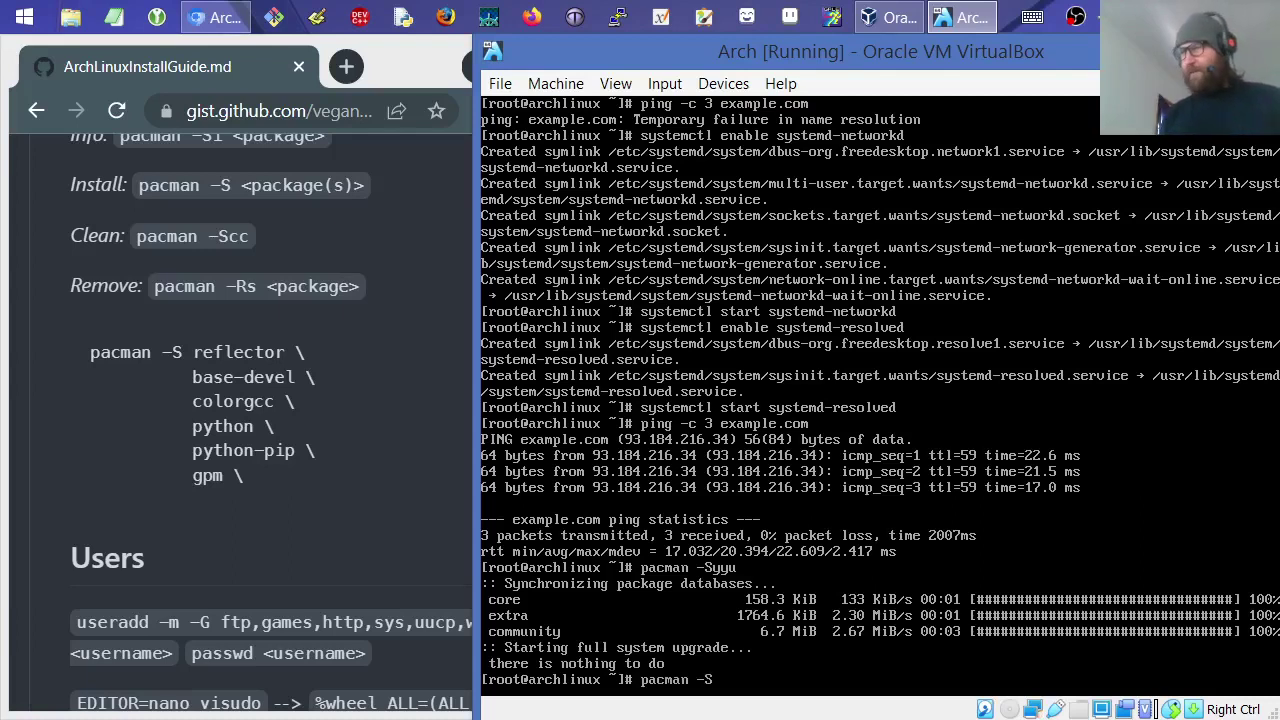
pyautogui.write('S reflector')
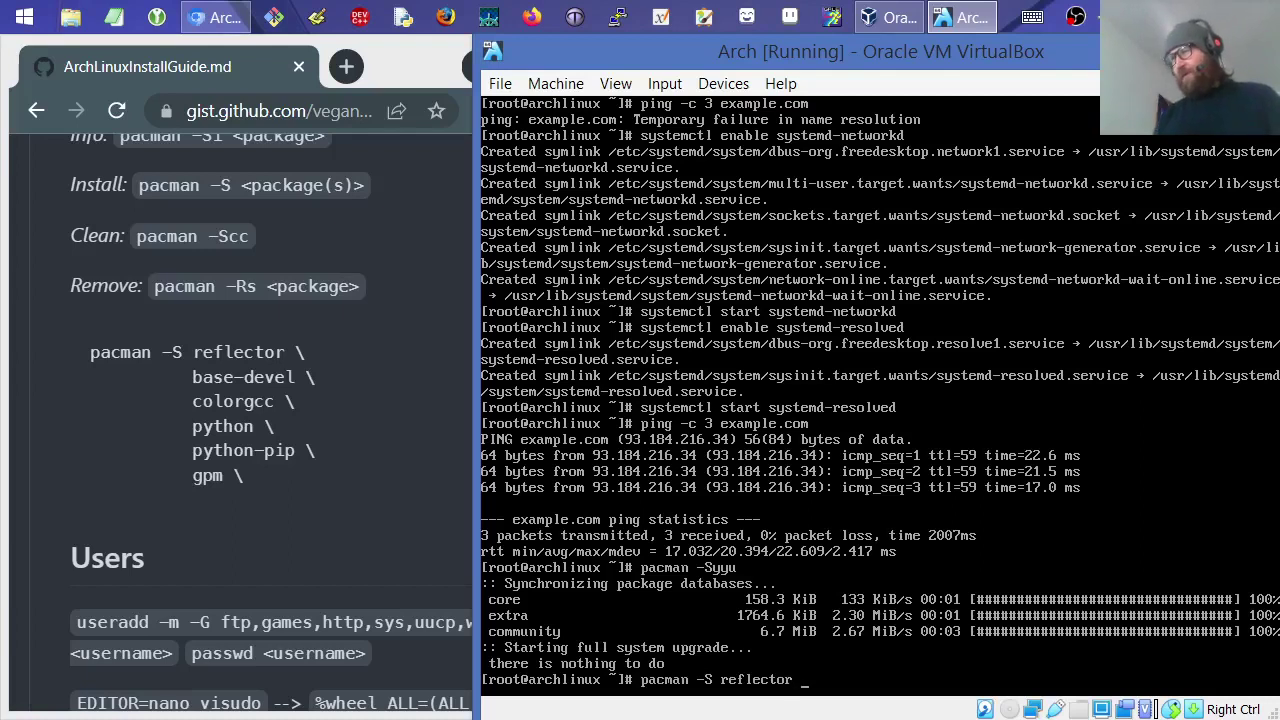
pyautogui.write(' base-devel')
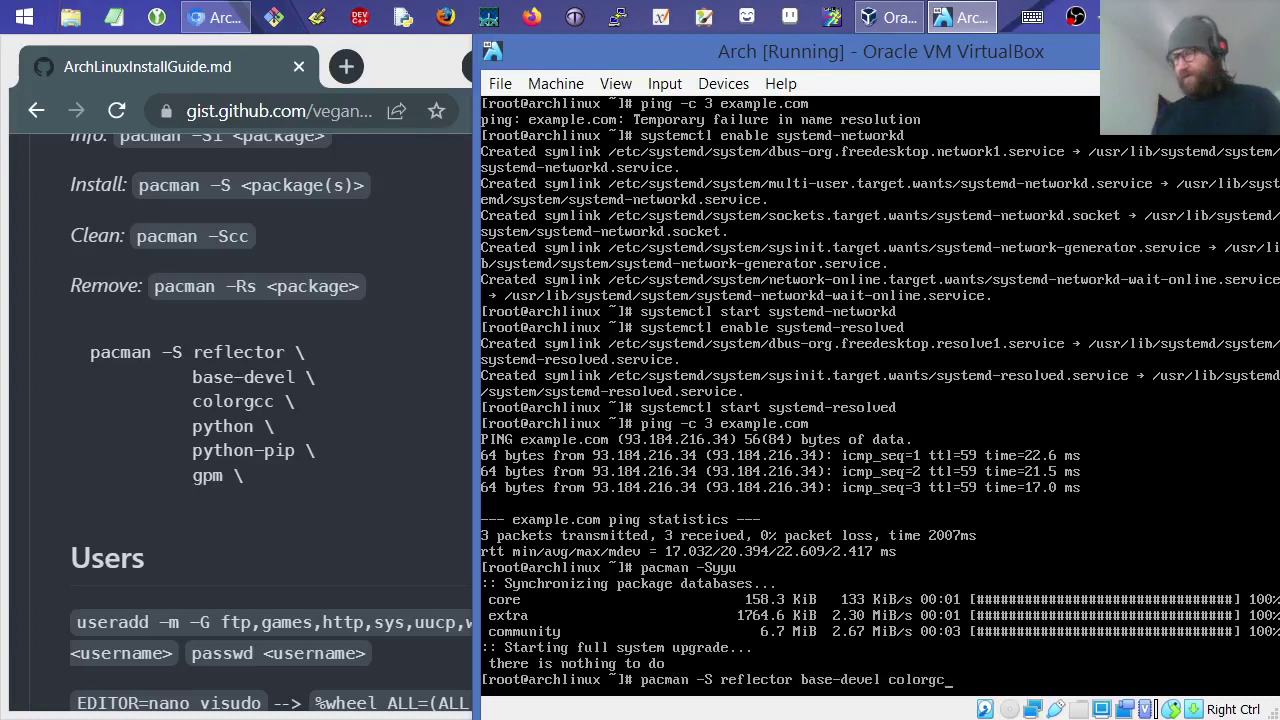
pyautogui.write('colorgcc python python-pip')
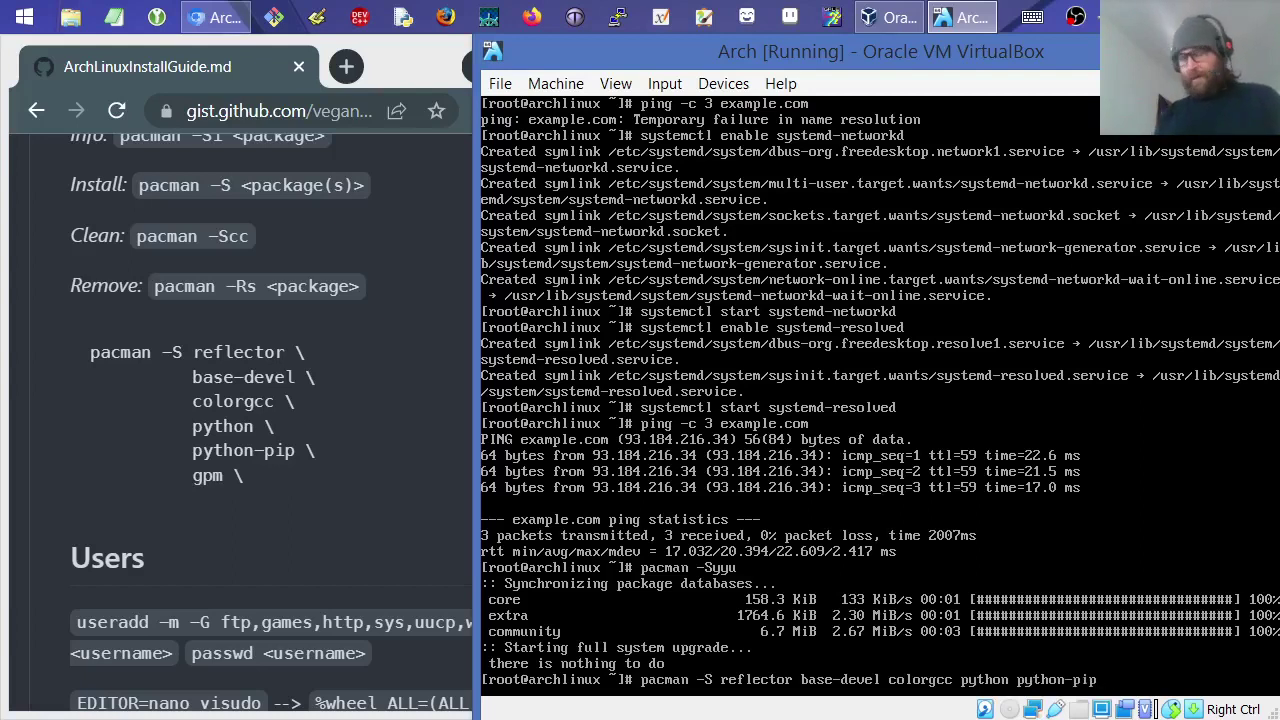
pyautogui.write(' gp,')
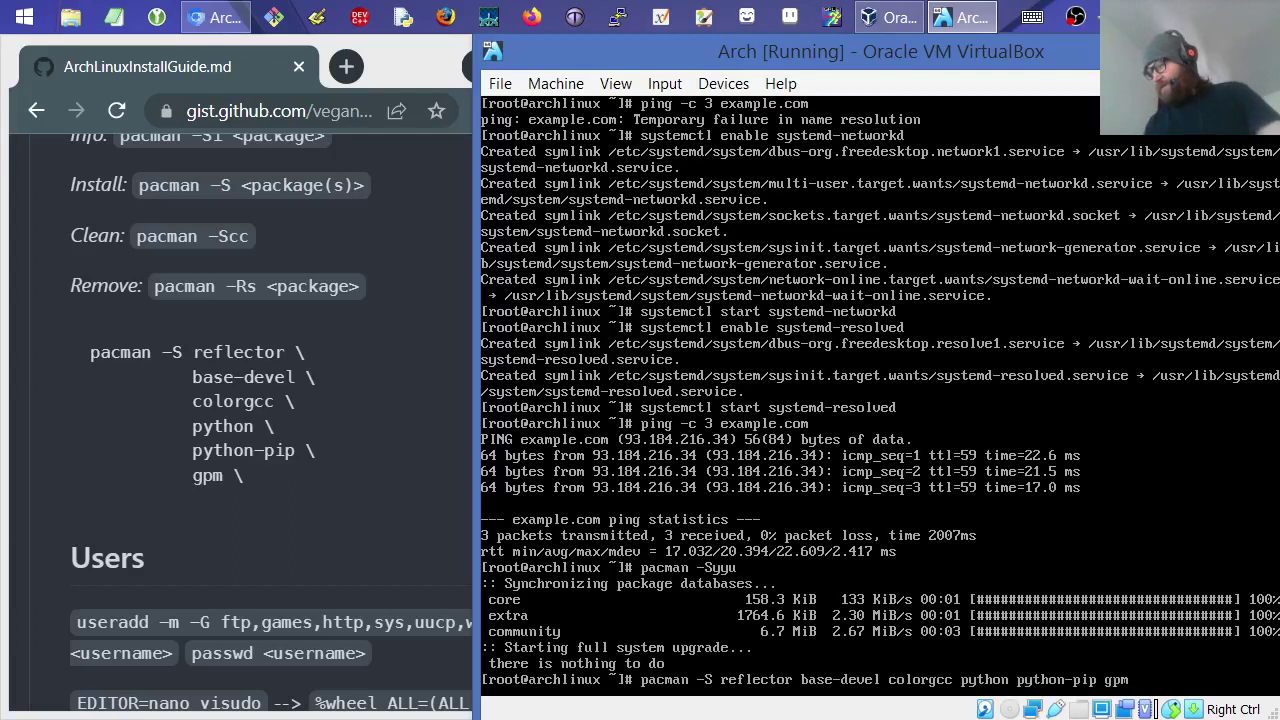
# - Run the install command, accept the default selection of all base-devel members, and proceed with the installation
pyautogui.press('Return')
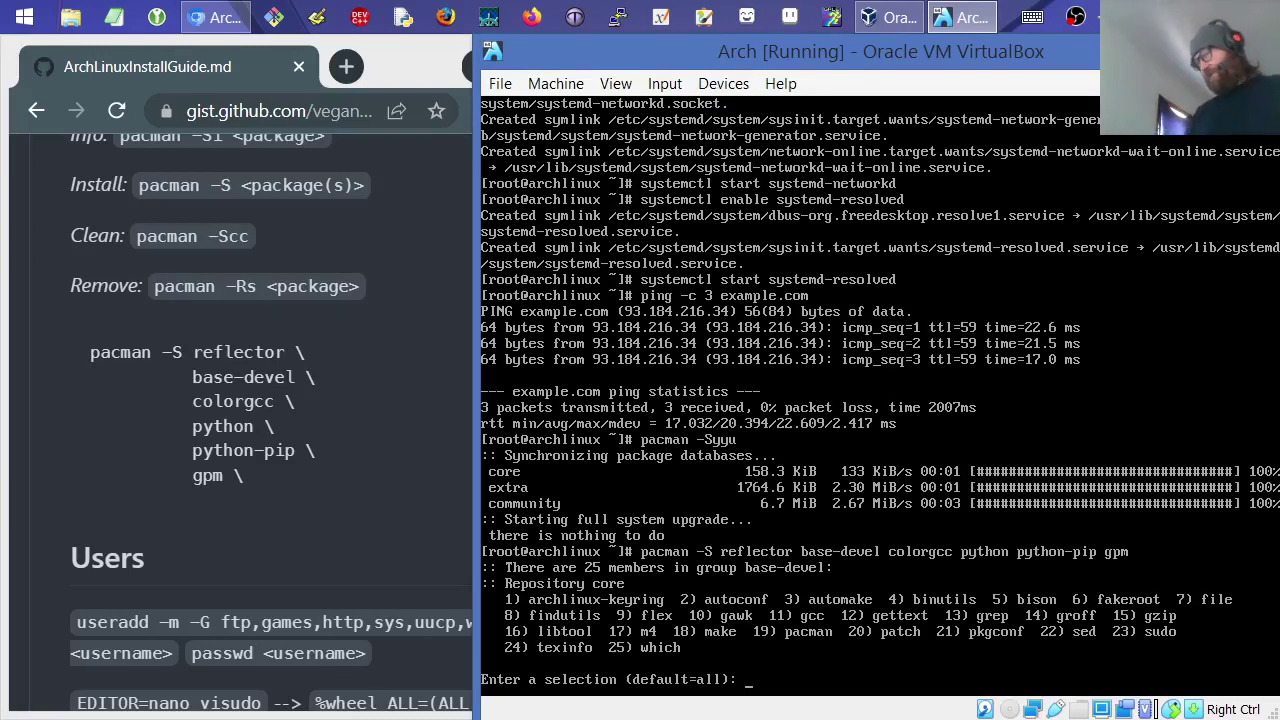
pyautogui.press('Return')
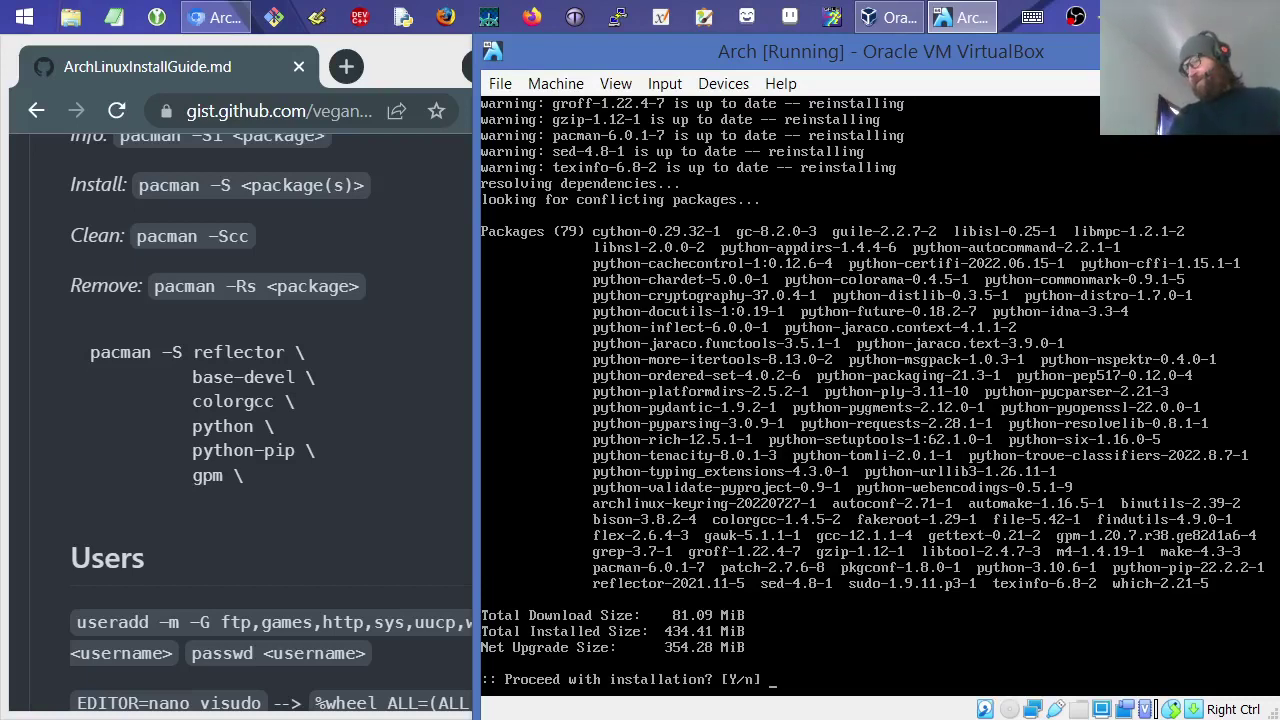
pyautogui.press('Return')
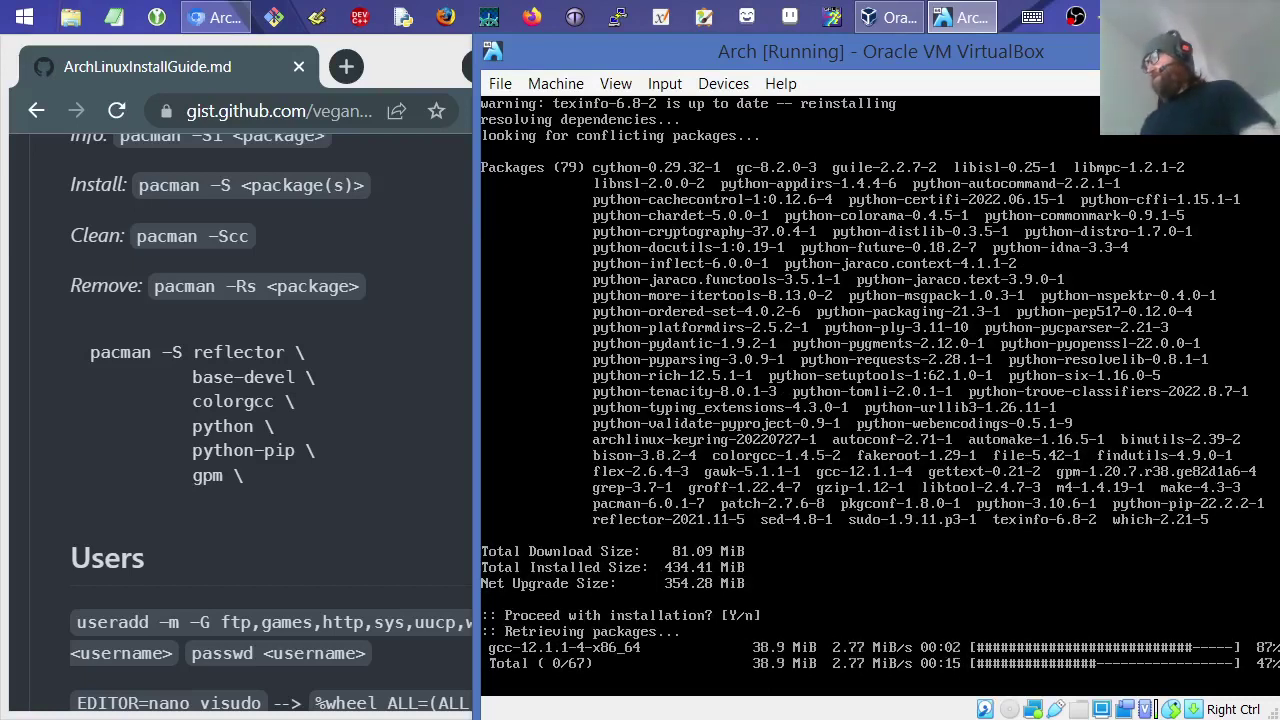
pyautogui.click(1074, 18)
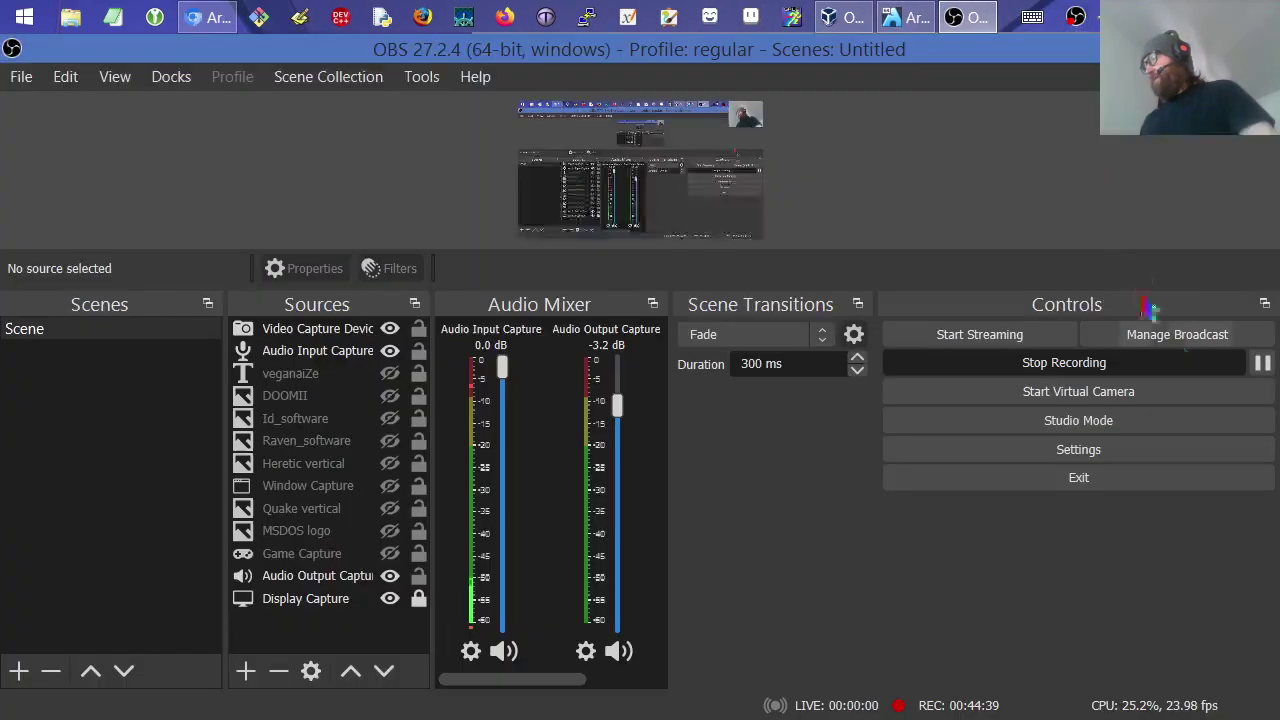
pyautogui.click(1262, 363)
pyautogui.click(1262, 363)
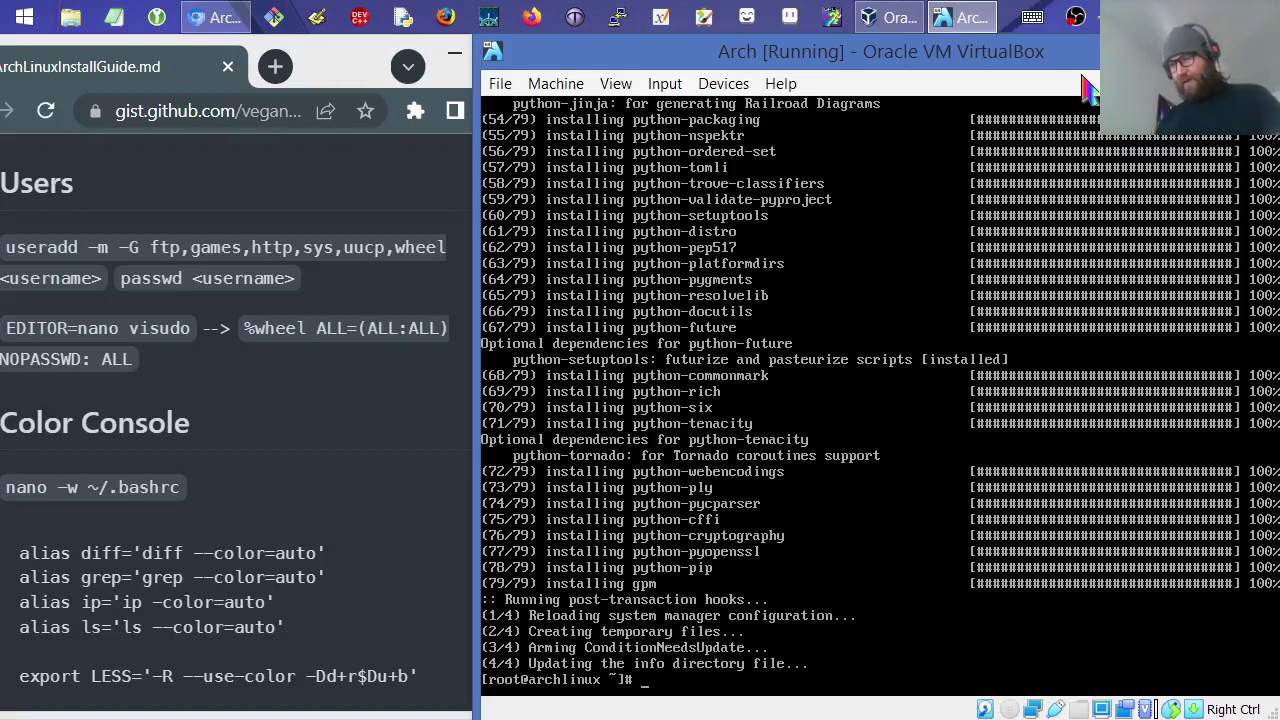
# - Create the user veganaize with a home directory and the supplementary groups ftp, games, http, sys, uucp and wheel using useradd
pyautogui.write('userad')
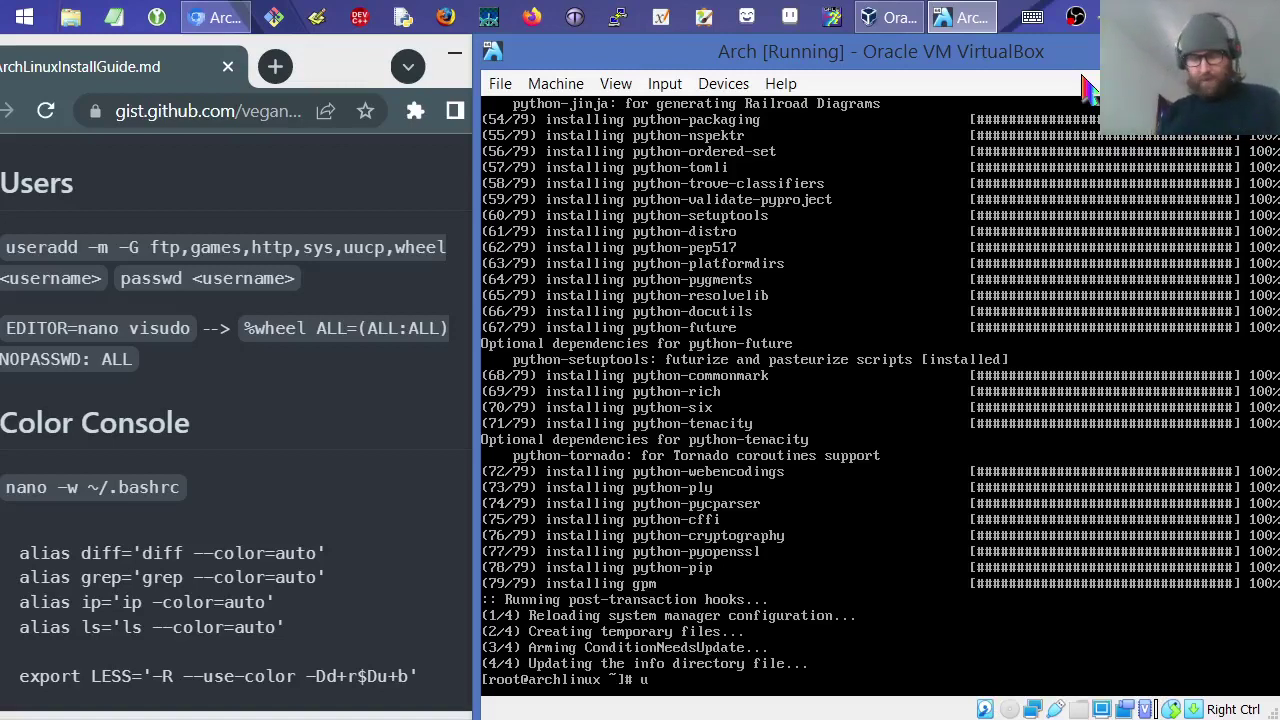
pyautogui.write('d')
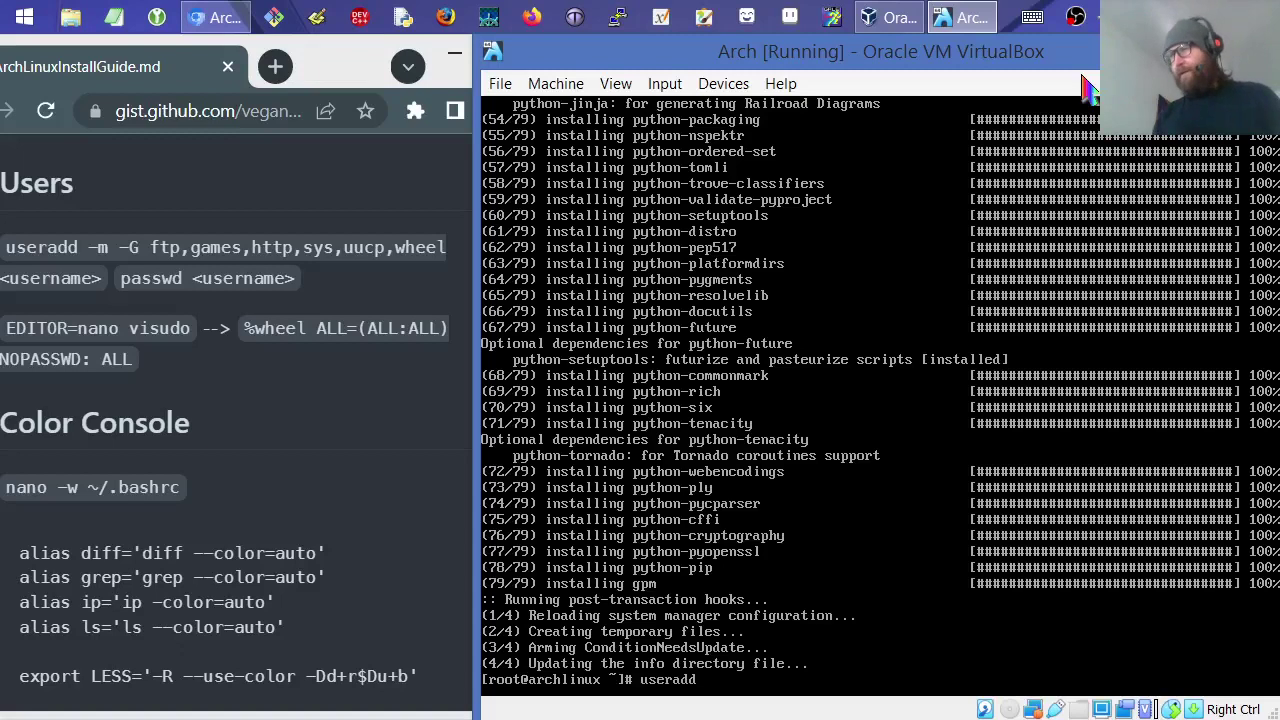
pyautogui.write(' -m')
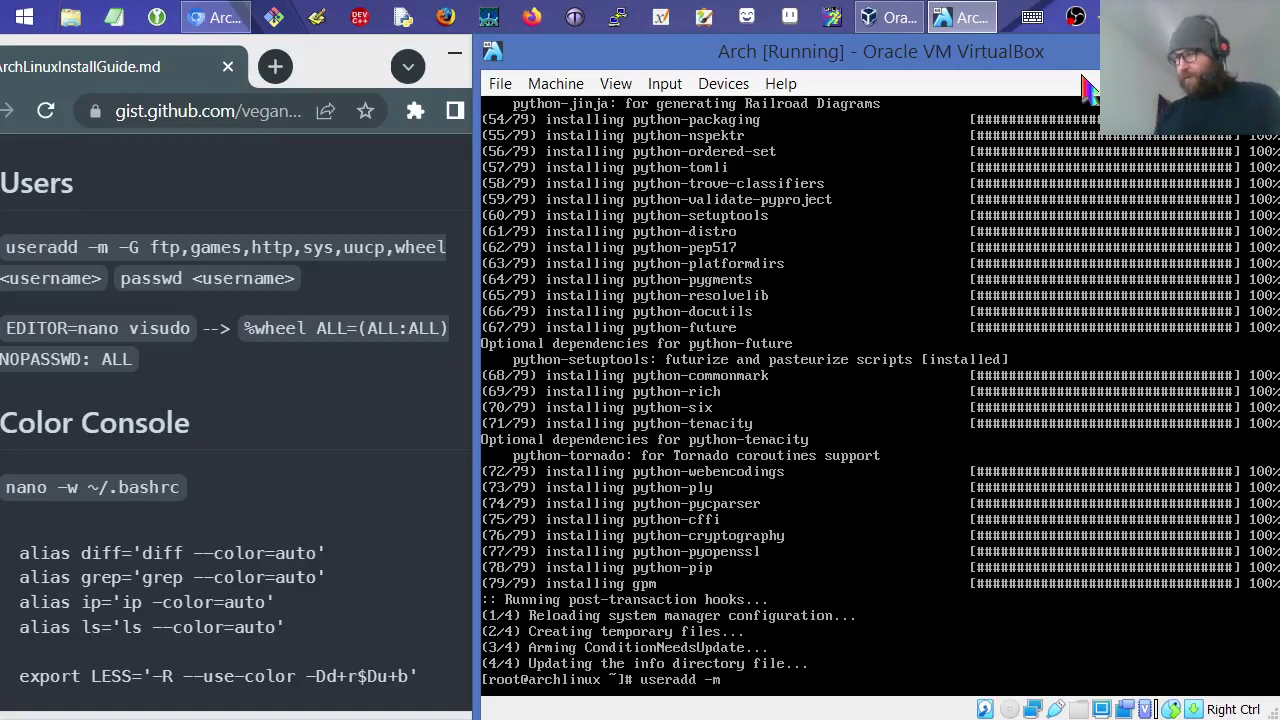
pyautogui.write(' -G ')
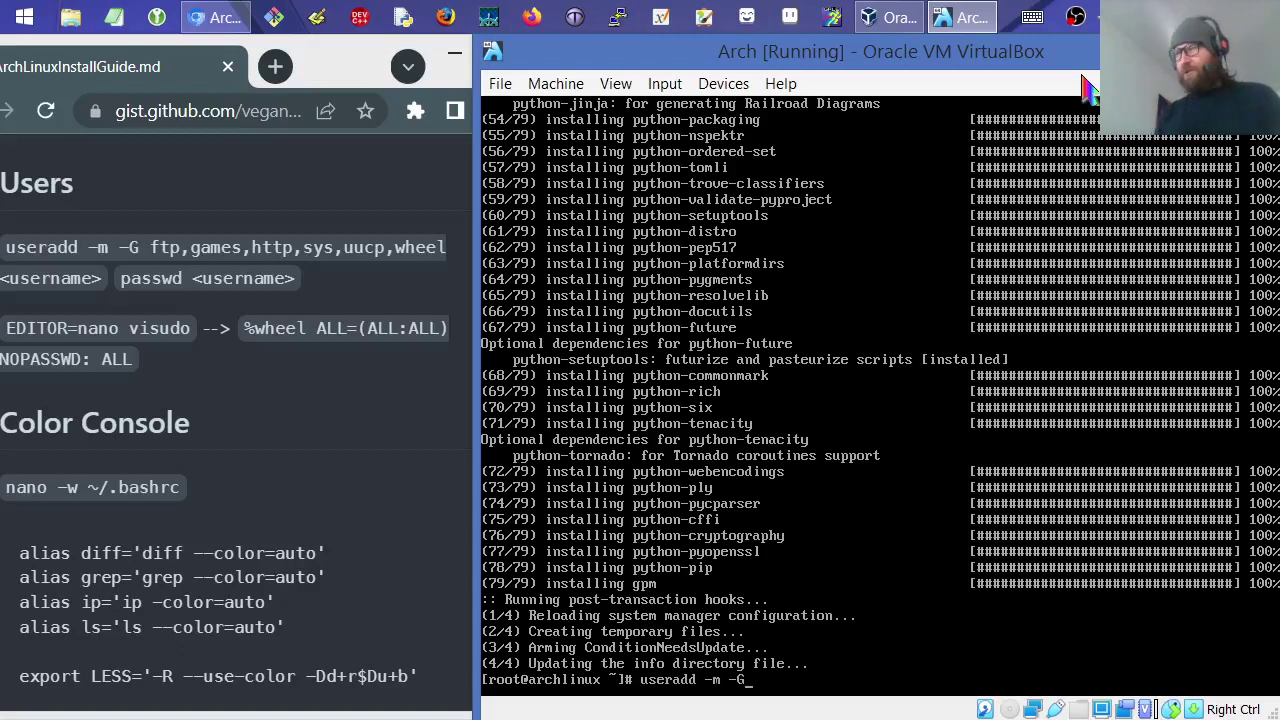
pyautogui.write('ftp,games,http')
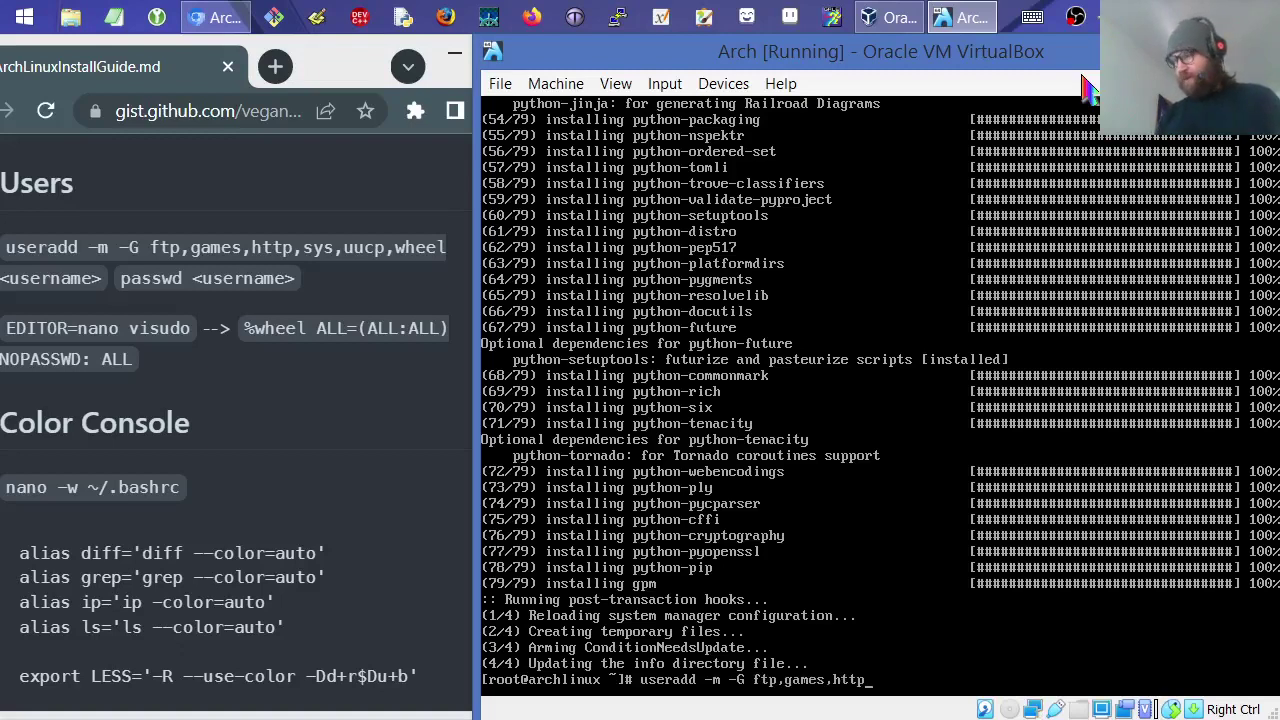
pyautogui.write(',sys,uucp,wheel')
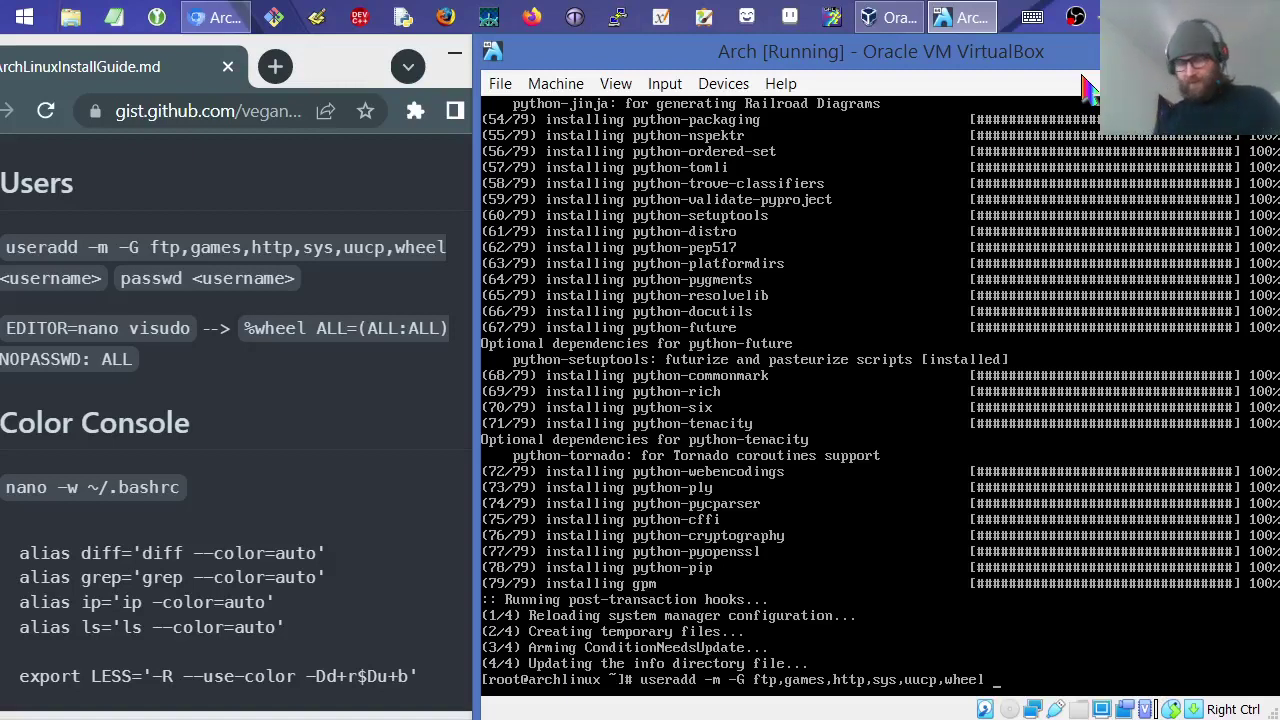
pyautogui.write('veganaize')
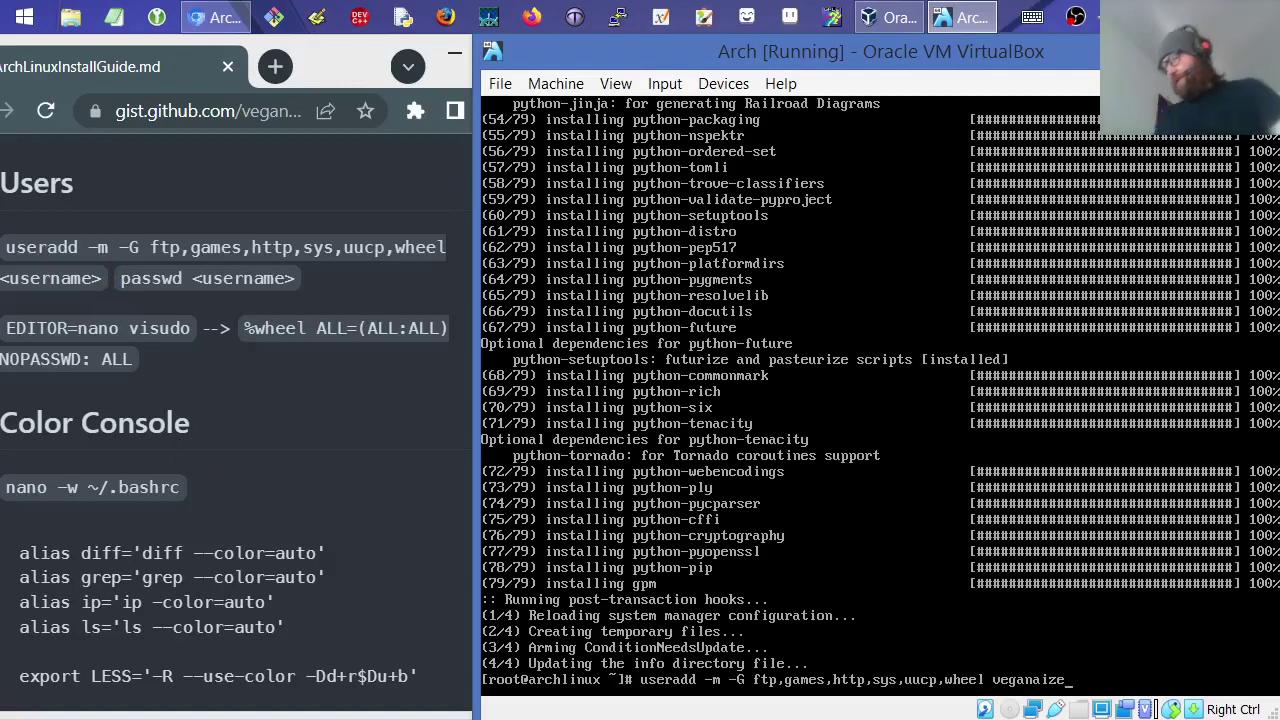
pyautogui.press('Return')
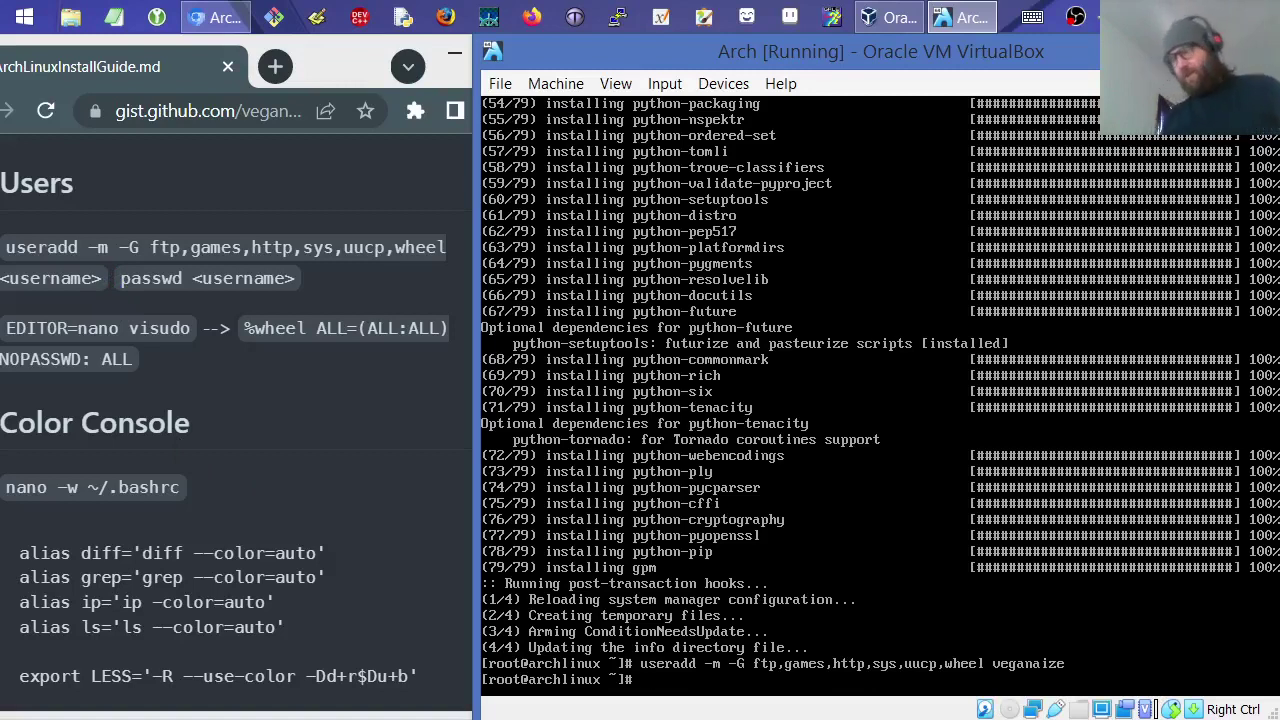
# - Set the account password for the user veganaize with passwd, entering the new password and its confirmation
pyautogui.write('passw')
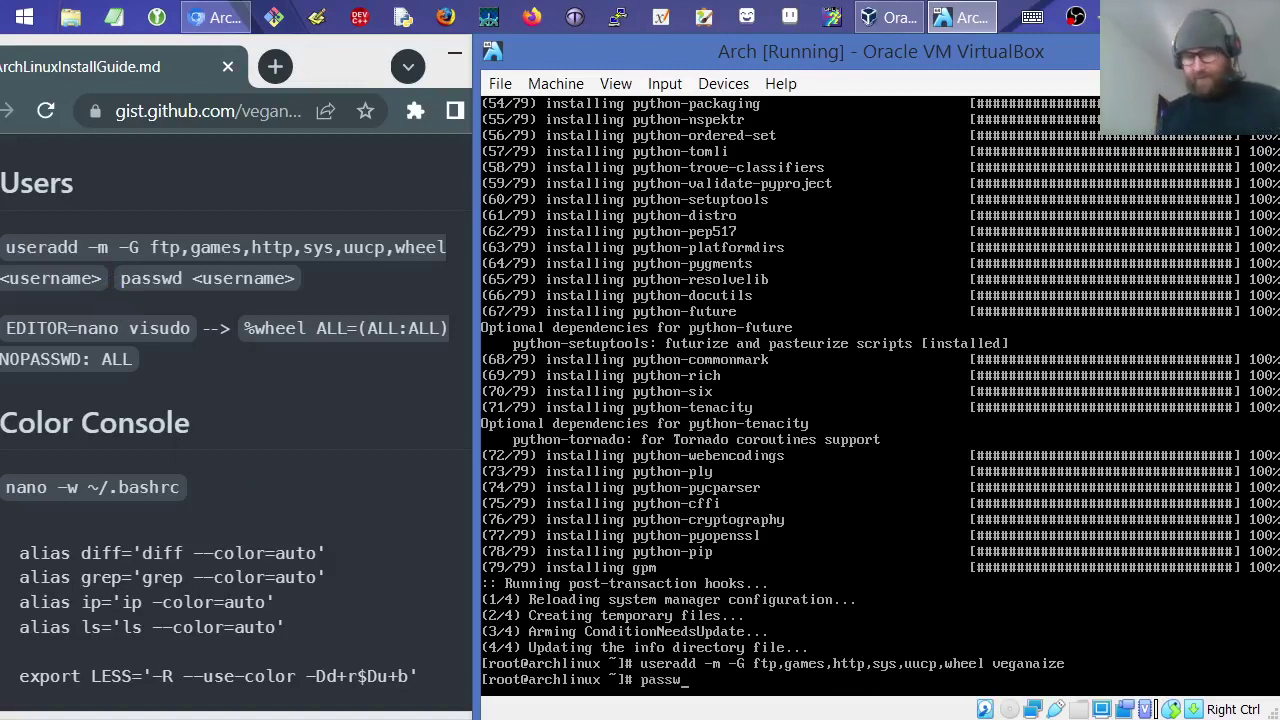
pyautogui.write('d veganaize')
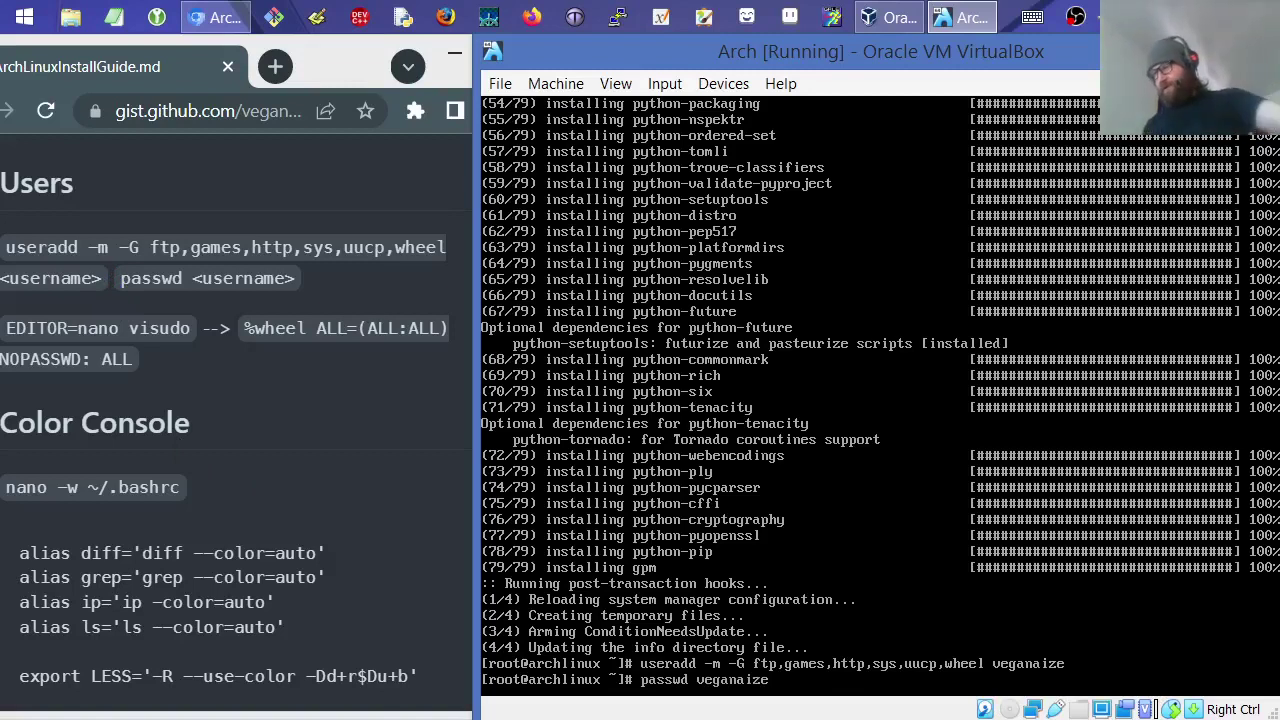
pyautogui.press('Return')
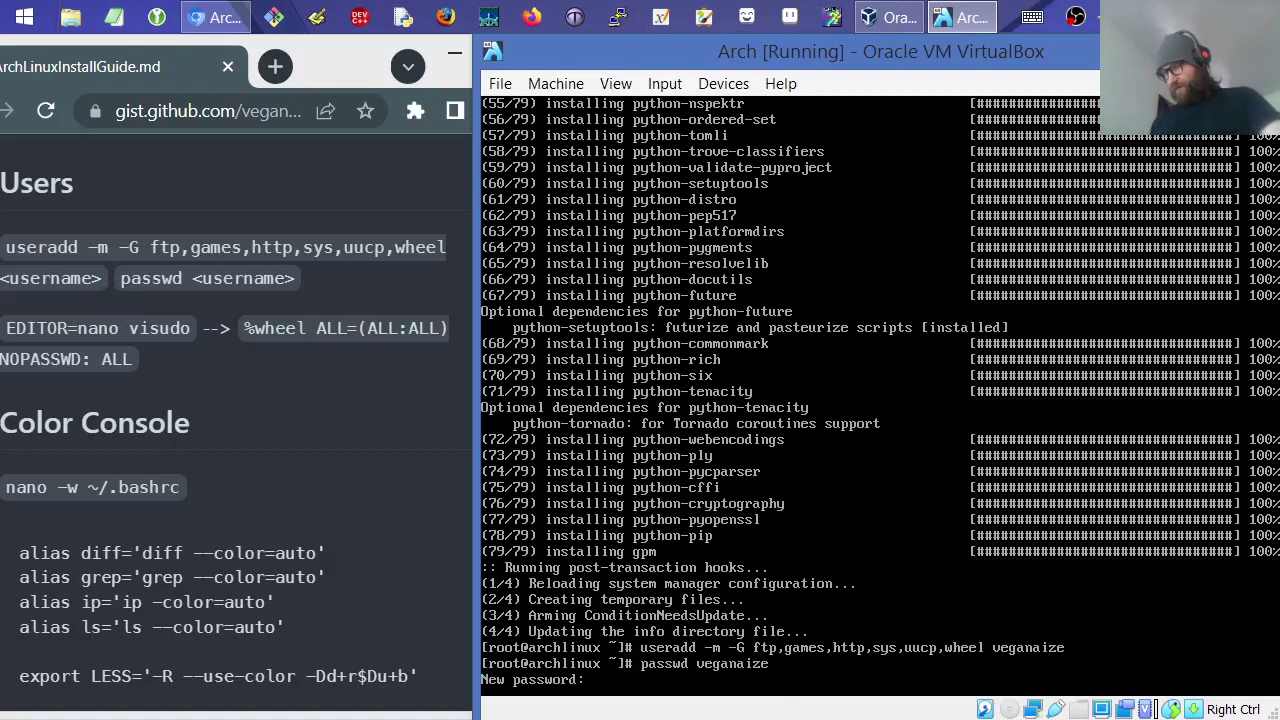
pyautogui.press('Return')
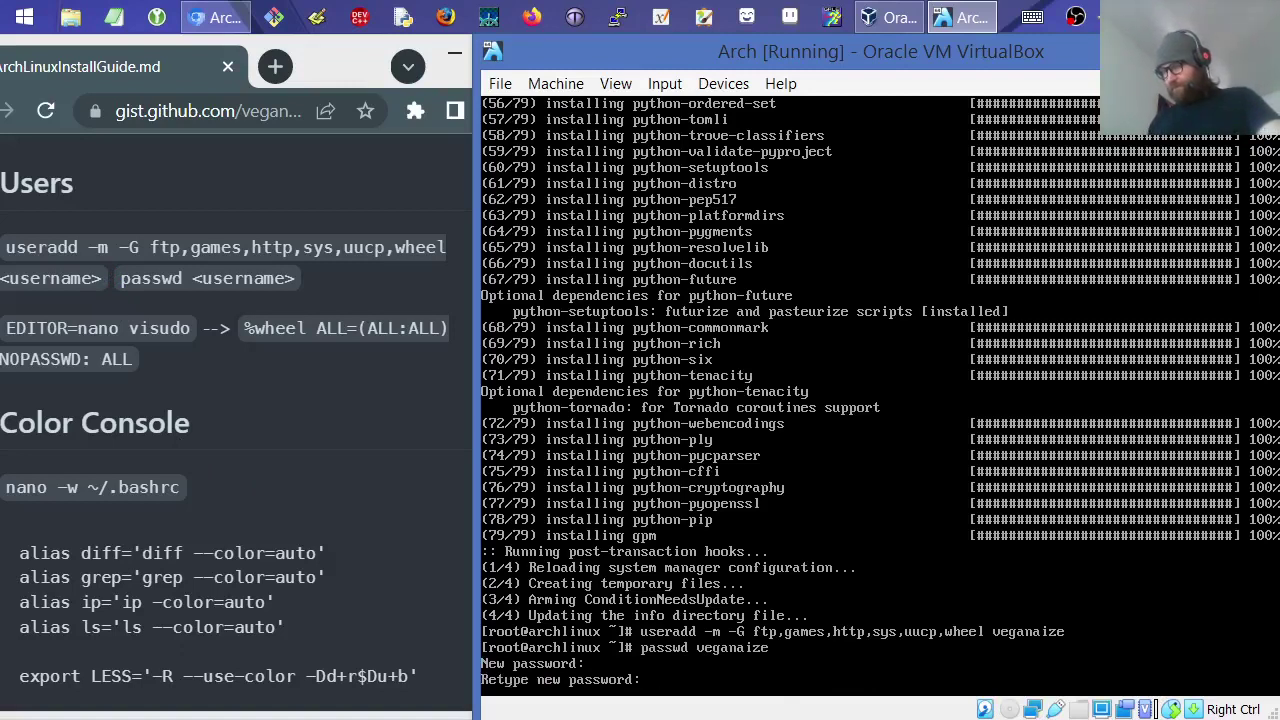
pyautogui.press('Return')
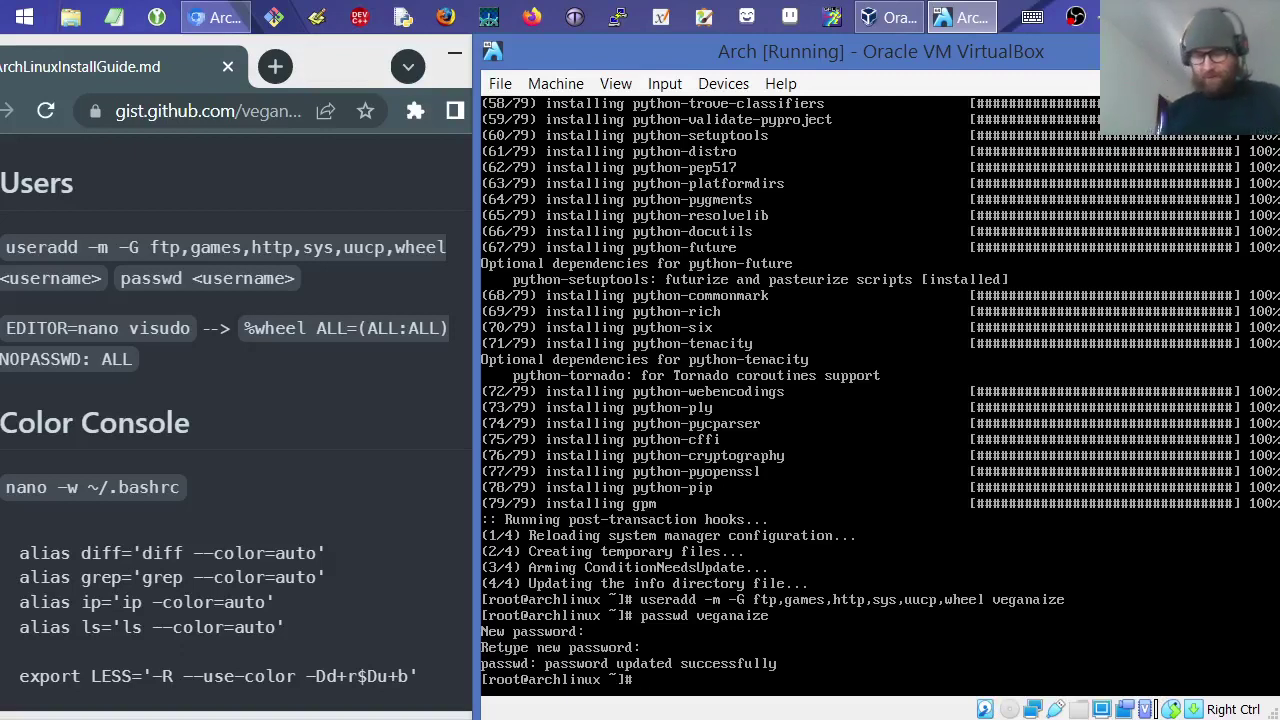
# - Open the sudoers file for editing with visudo, using nano as the EDITOR for the command
pyautogui.write('EDITOR')
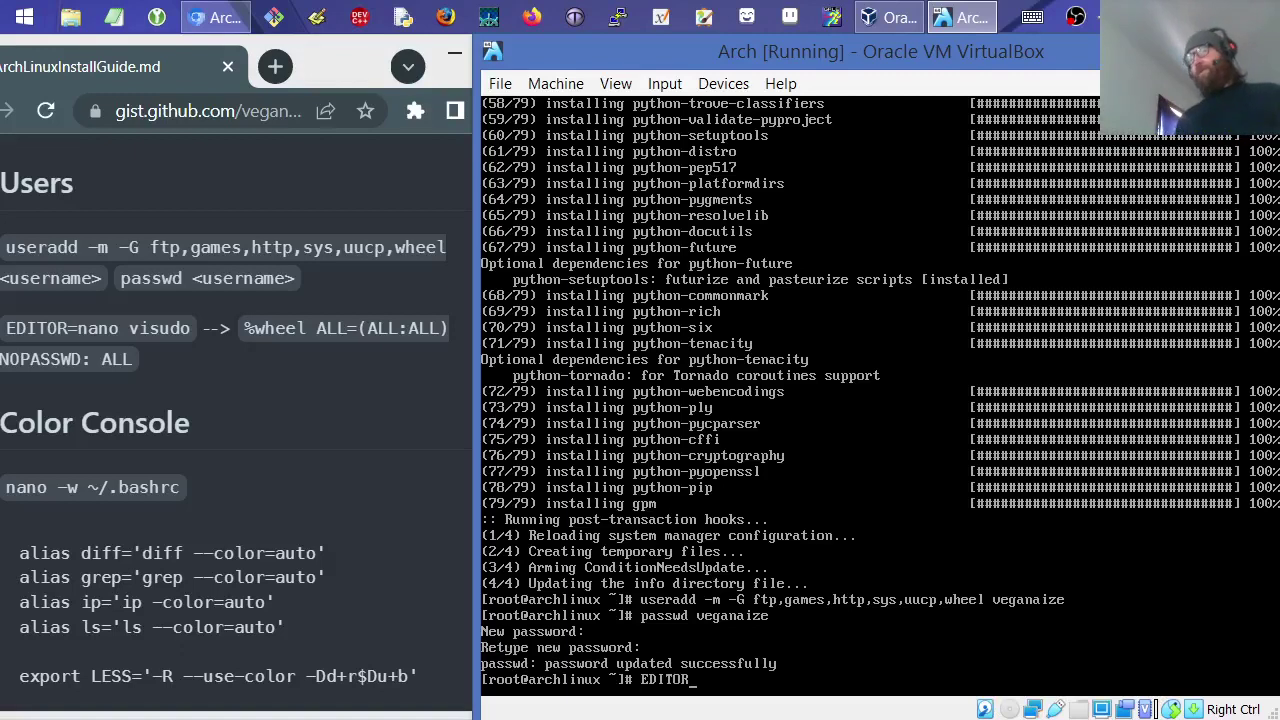
pyautogui.write('NANO')
pyautogui.press('BackSpace')
pyautogui.press('BackSpace')
pyautogui.press('BackSpace')
pyautogui.press('BackSpace')
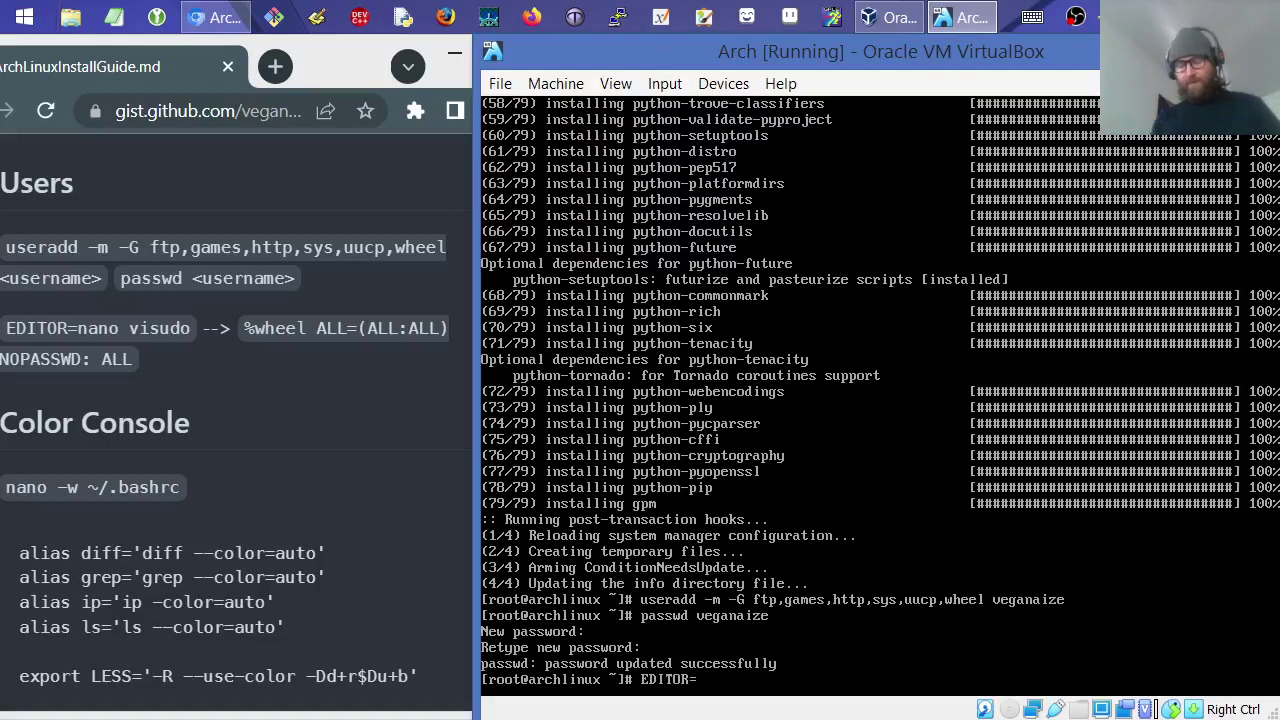
pyautogui.write('nano')
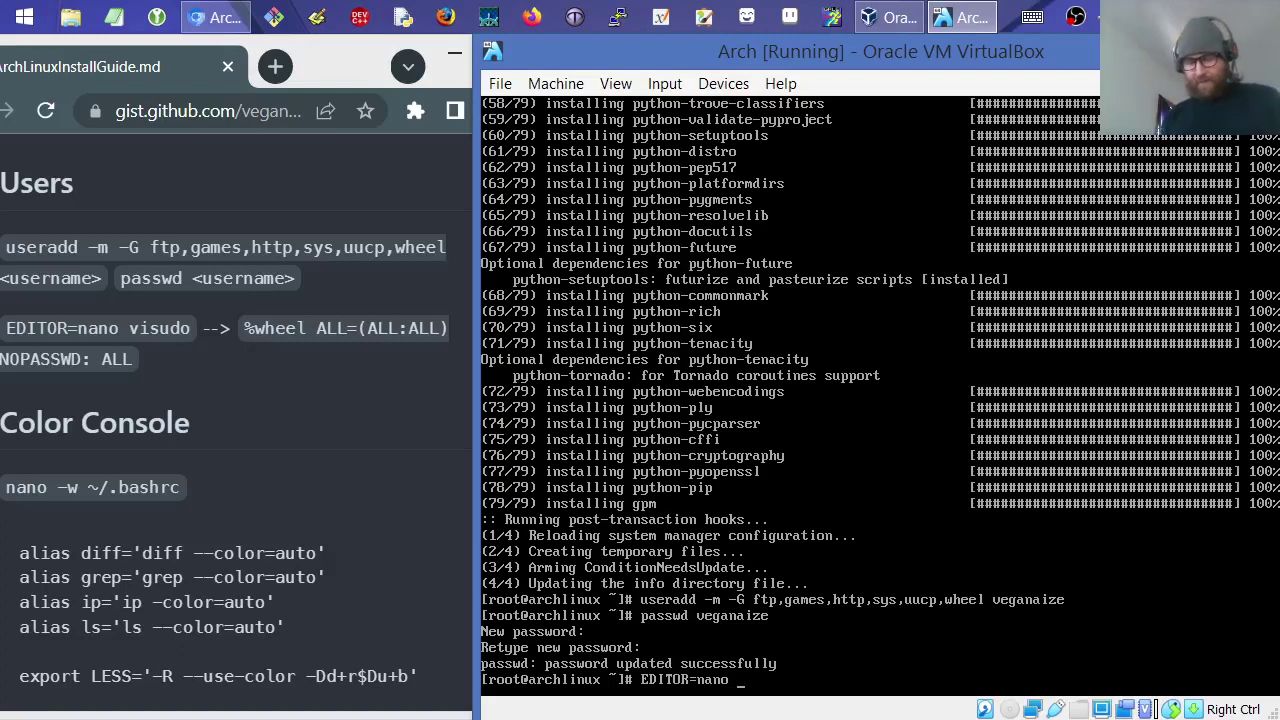
pyautogui.write('sd')
pyautogui.press('BackSpace')
pyautogui.write('udo')
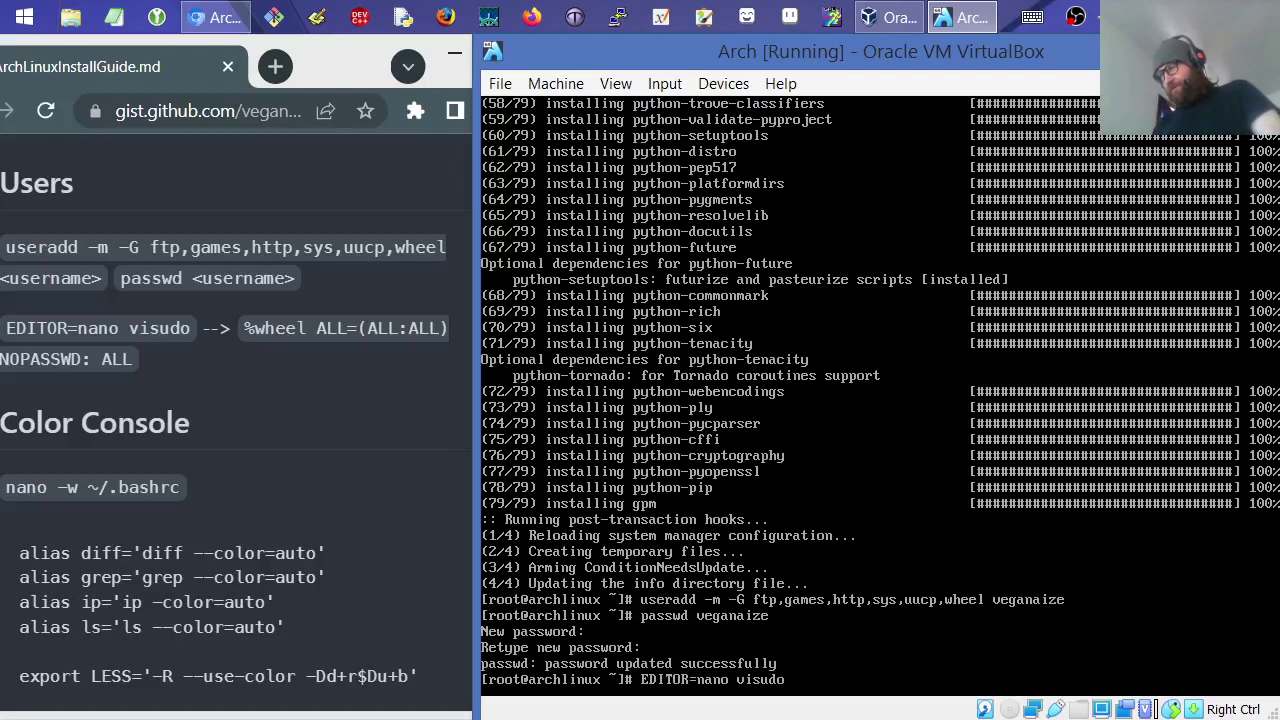
pyautogui.press('Return')
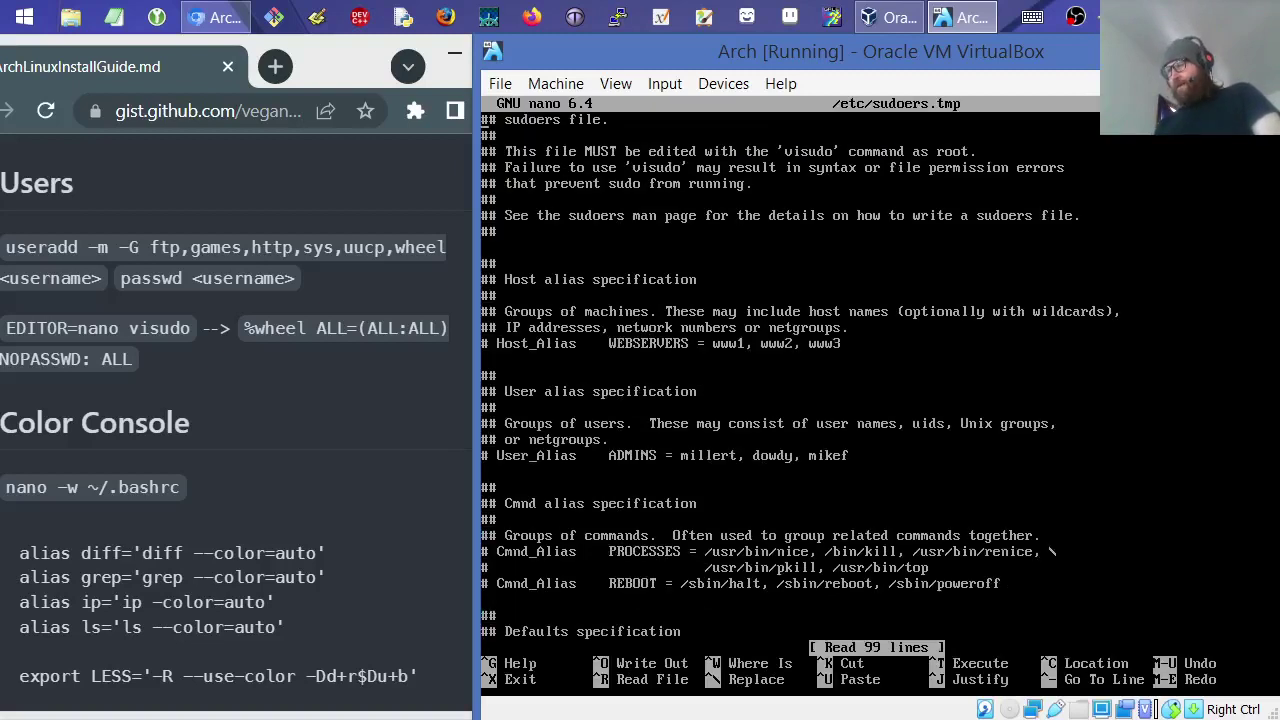
# - Uncomment the "%wheel ALL=(ALL:ALL) NOPASSWD: ALL" line in the sudoers file, then save /etc/sudoers.tmp and exit the editor
pyautogui.press('Down')
pyautogui.press('Down')
pyautogui.press('Down')
pyautogui.press('Down')
pyautogui.press('Down')
pyautogui.press('Down')
pyautogui.press('Down')
pyautogui.press('Down')
pyautogui.press('Down')
pyautogui.press('Down')
pyautogui.press('Down')
pyautogui.press('Down')
pyautogui.press('Down')
pyautogui.press('Down')
pyautogui.press('Down')
pyautogui.press('Down')
pyautogui.press('Down')
pyautogui.press('Down')
pyautogui.press('Down')
pyautogui.press('Down')
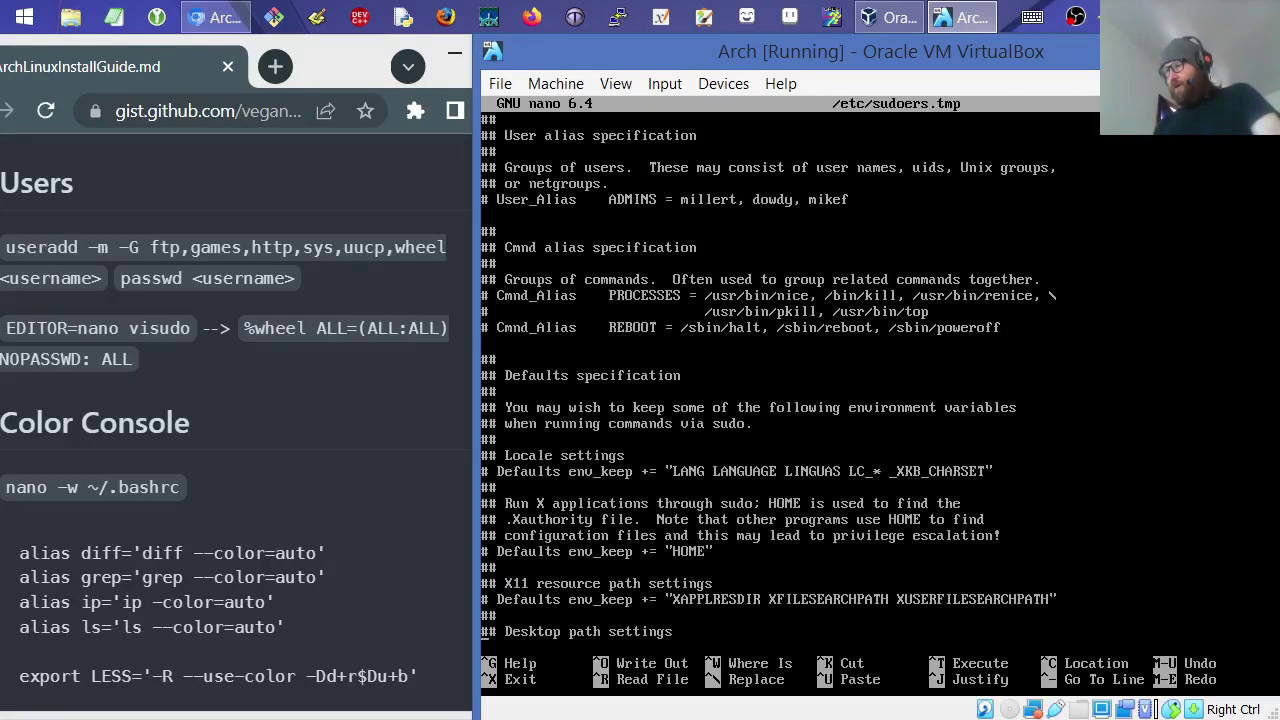
pyautogui.press('Down')
pyautogui.press('Down')
pyautogui.press('Down')
pyautogui.press('Down')
pyautogui.press('Down')
pyautogui.press('Down')
pyautogui.press('Down')
pyautogui.press('Down')
pyautogui.press('Down')
pyautogui.press('Down')
pyautogui.press('Down')
pyautogui.press('Down')
pyautogui.press('Down')
pyautogui.press('Down')
pyautogui.press('Down')
pyautogui.press('Down')
pyautogui.press('Down')
pyautogui.press('Down')
pyautogui.press('Down')
pyautogui.press('Down')
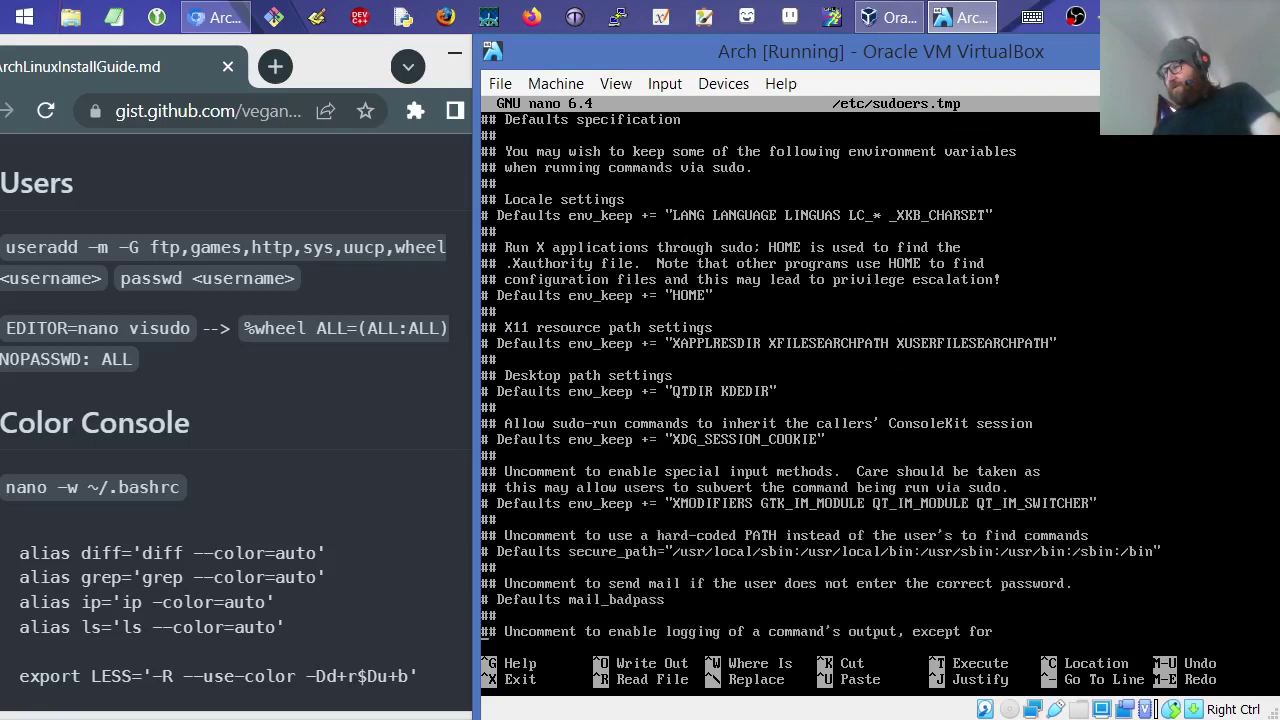
pyautogui.press('Down')
pyautogui.press('Down')
pyautogui.press('Down')
pyautogui.press('Down')
pyautogui.press('Down')
pyautogui.press('Down')
pyautogui.press('Down')
pyautogui.press('Down')
pyautogui.press('Down')
pyautogui.press('Down')
pyautogui.press('Down')
pyautogui.press('Down')
pyautogui.press('Down')
pyautogui.press('Down')
pyautogui.press('Down')
pyautogui.press('Down')
pyautogui.press('Down')
pyautogui.press('Down')
pyautogui.press('Down')
pyautogui.press('Down')
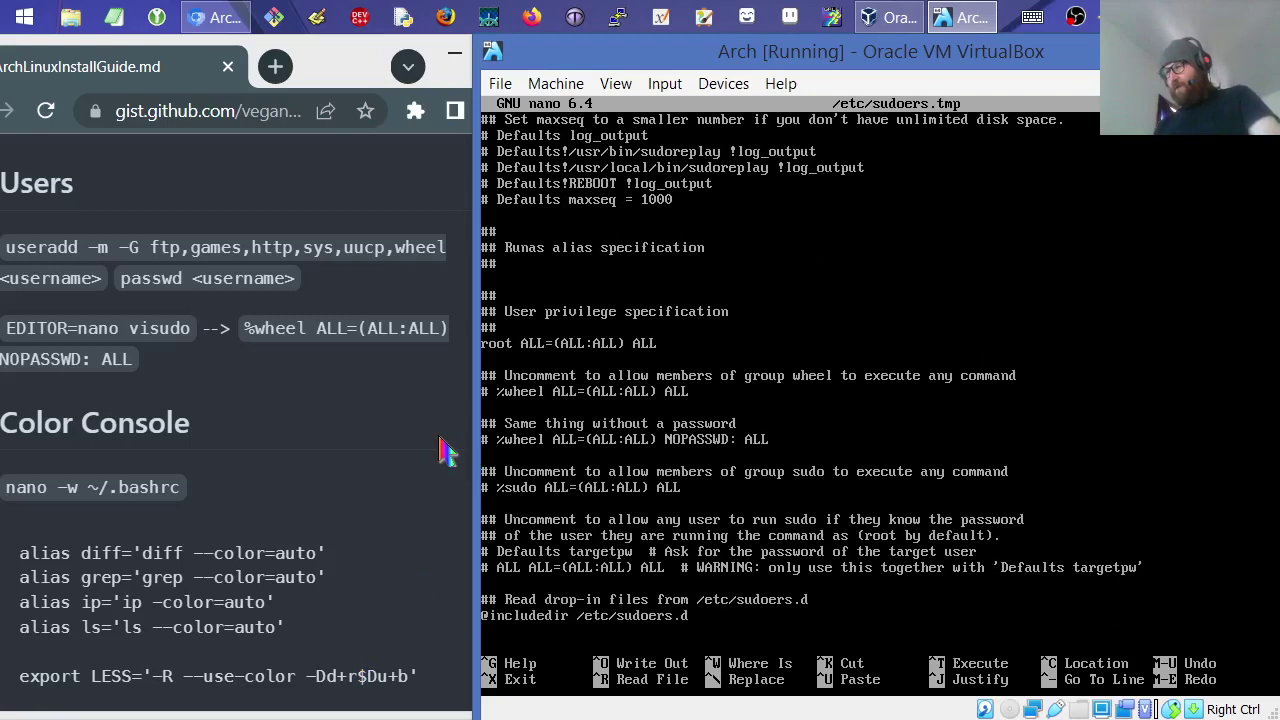
pyautogui.press('Delete')
pyautogui.press('Delete')
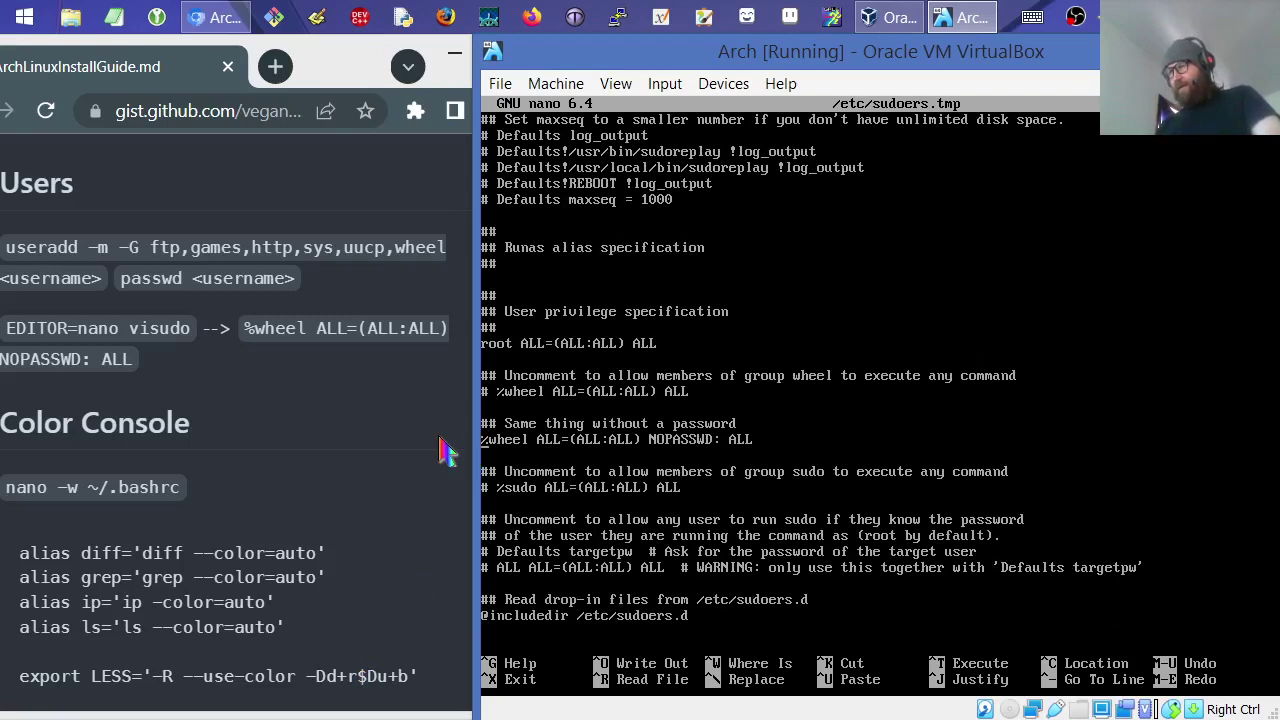
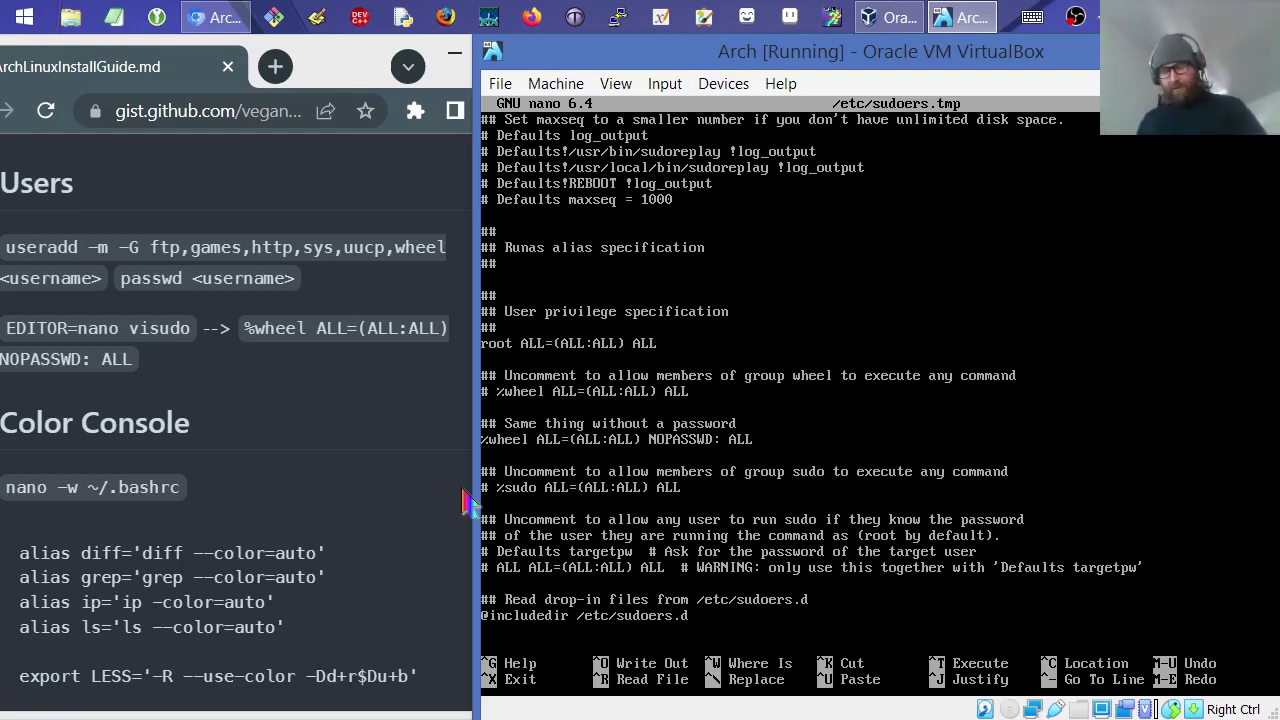
pyautogui.hotkey('ctrl', 'x')
pyautogui.press('y')
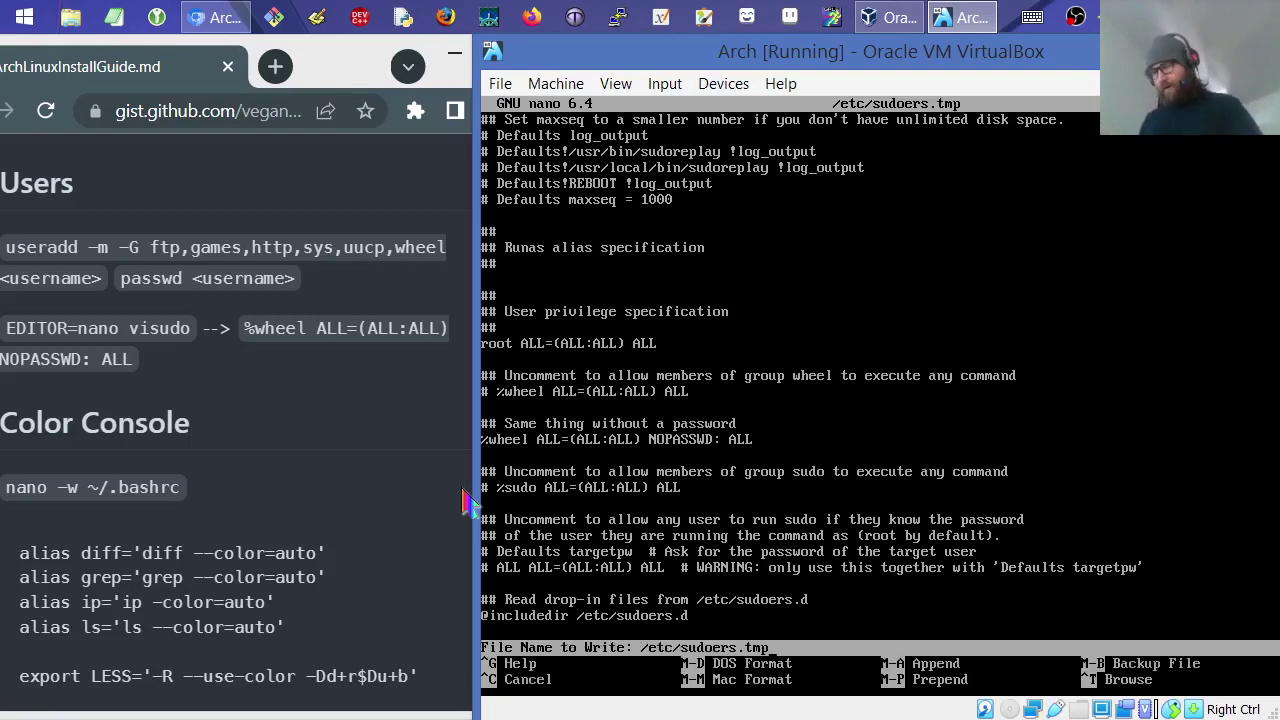
pyautogui.press('Return')
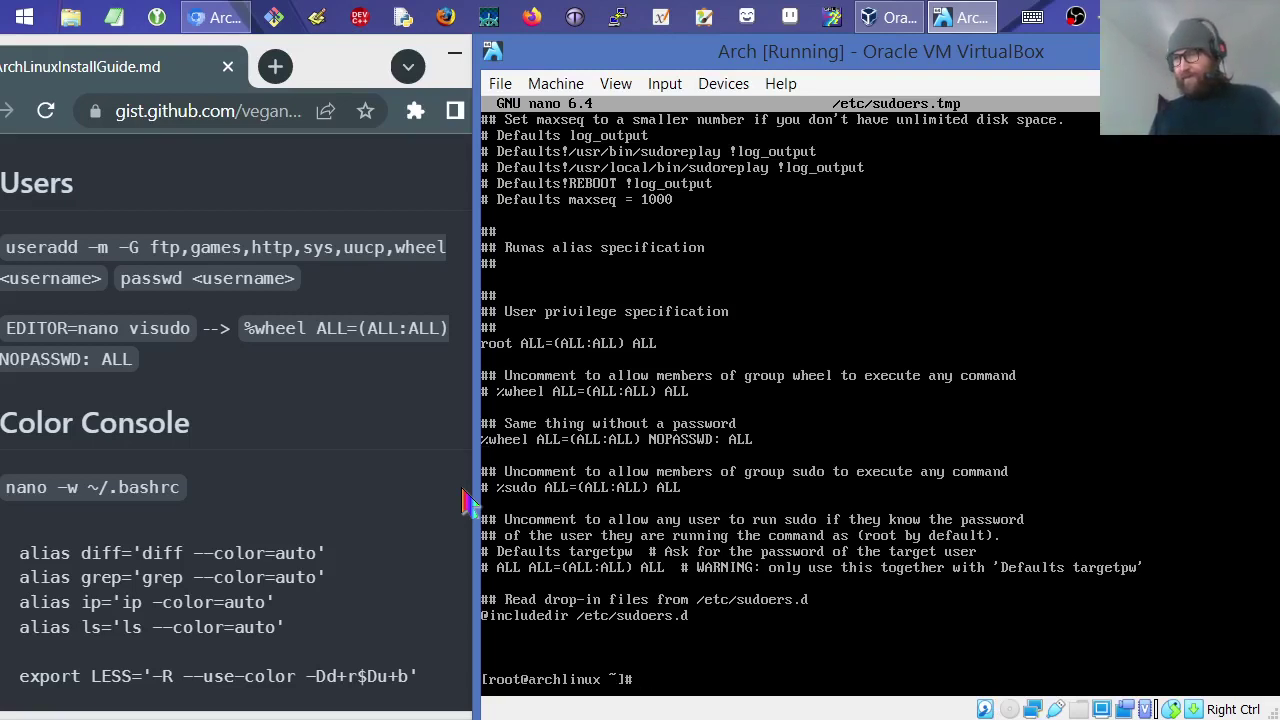
# - Consult the guide's X11 section and begin the install command at the root prompt with "pacman -S lxde xorg"
pyautogui.click(371, 430)
pyautogui.scroll(-3, 372, 428)
pyautogui.scroll(-4, 371, 430)
pyautogui.scroll(5, 371, 430)
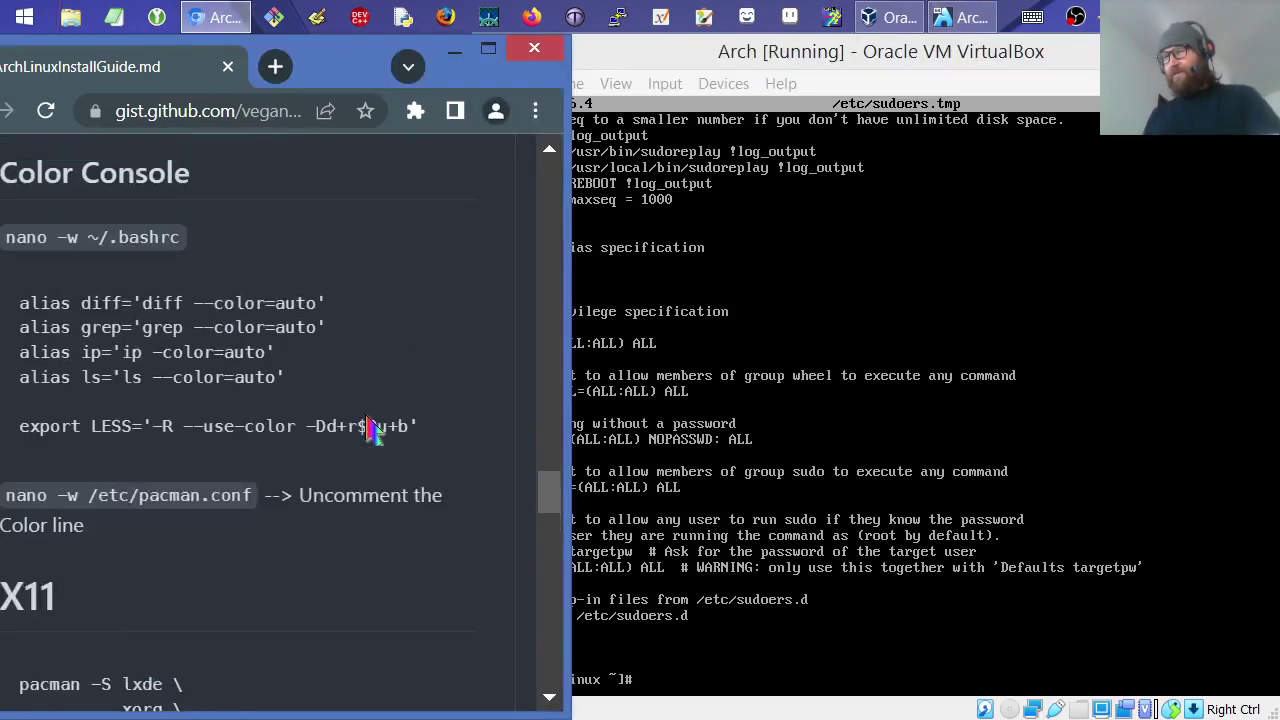
pyautogui.scroll(-4, 300, 490)
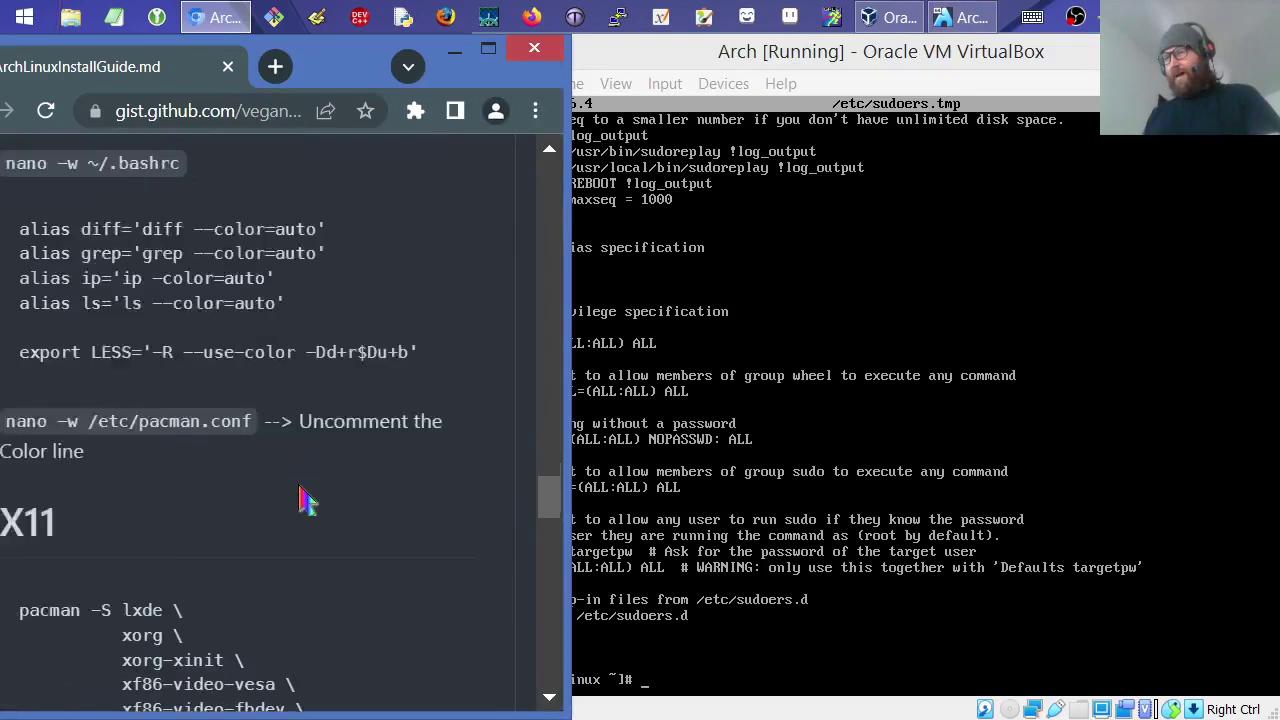
pyautogui.scroll(-3, 305, 500)
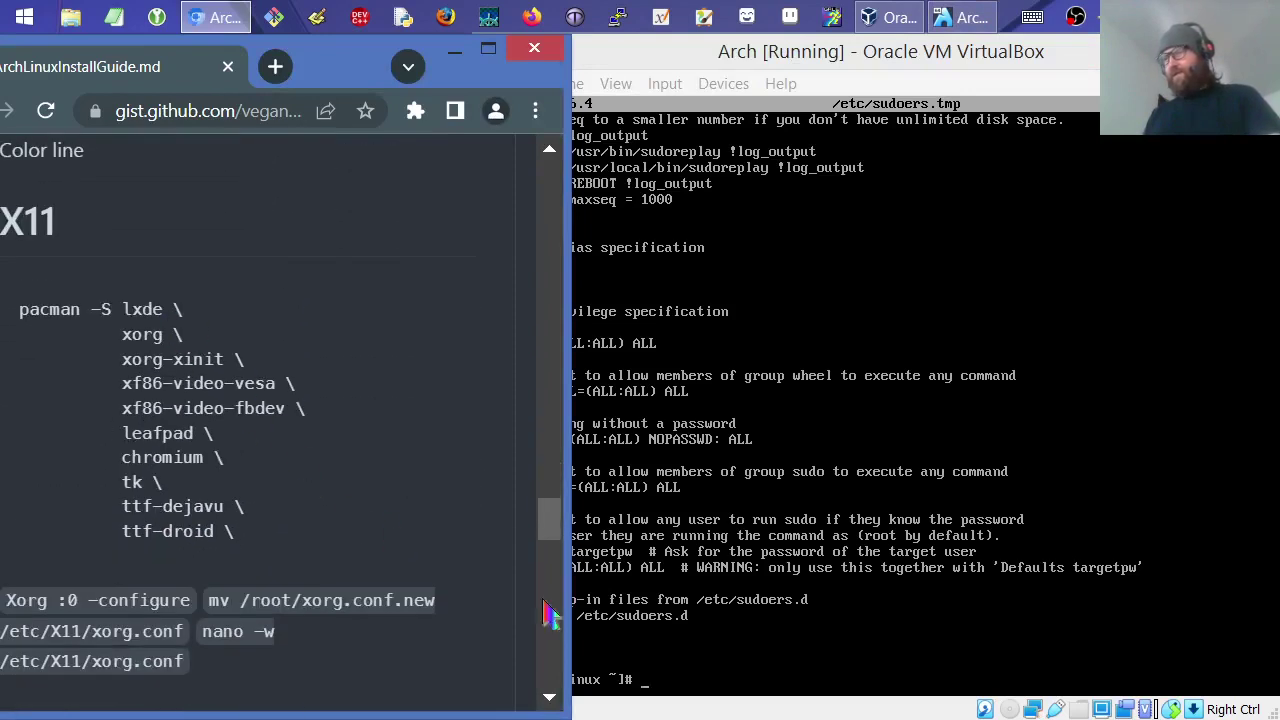
pyautogui.click(632, 58)
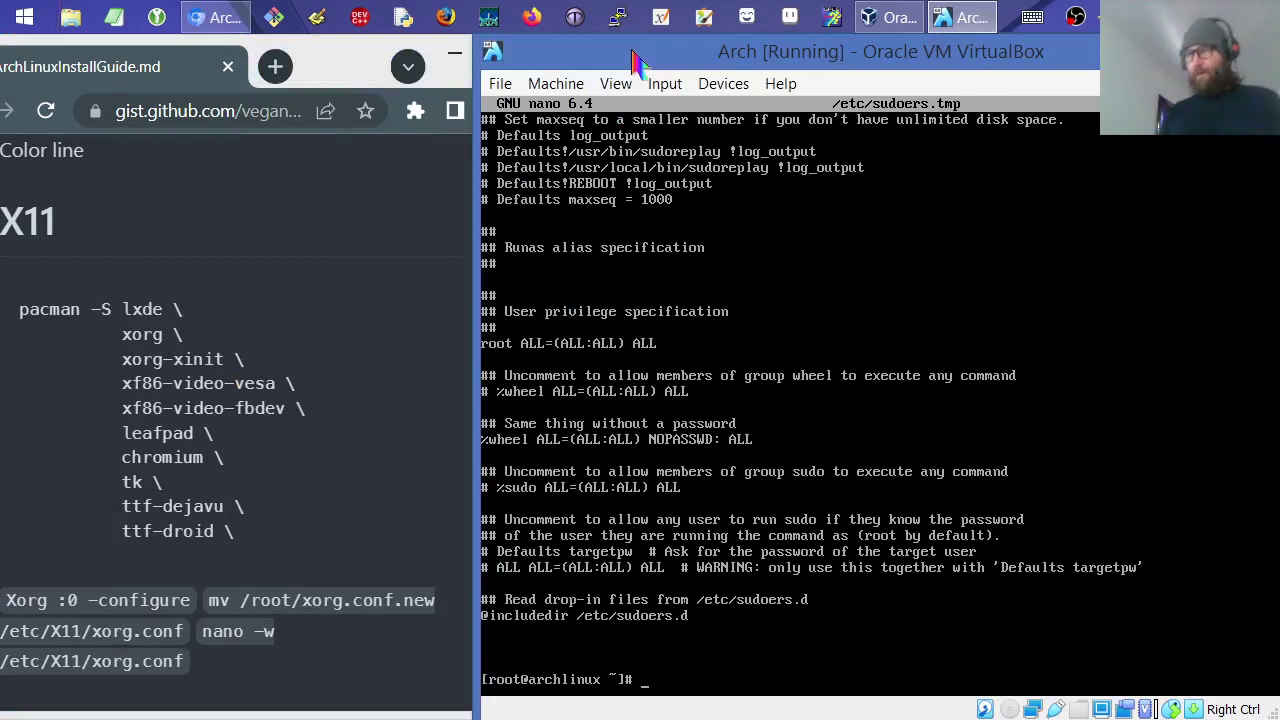
pyautogui.write('pacman ')
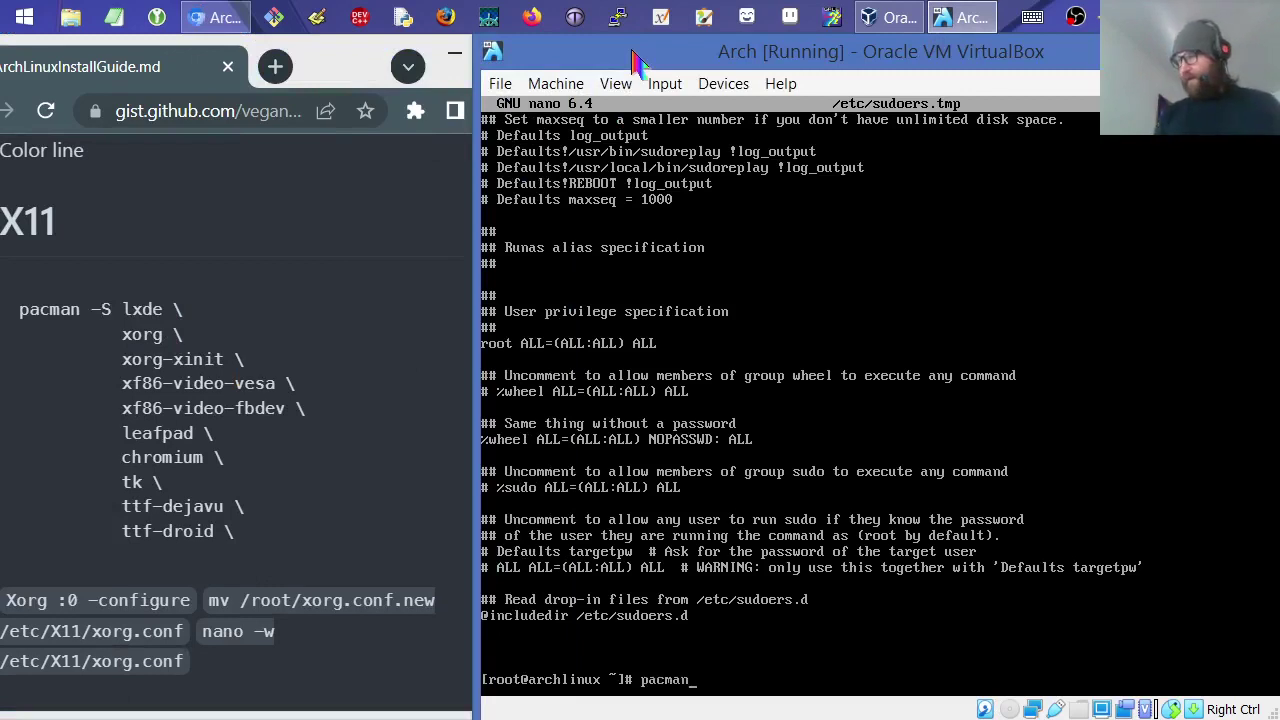
pyautogui.write('-S')
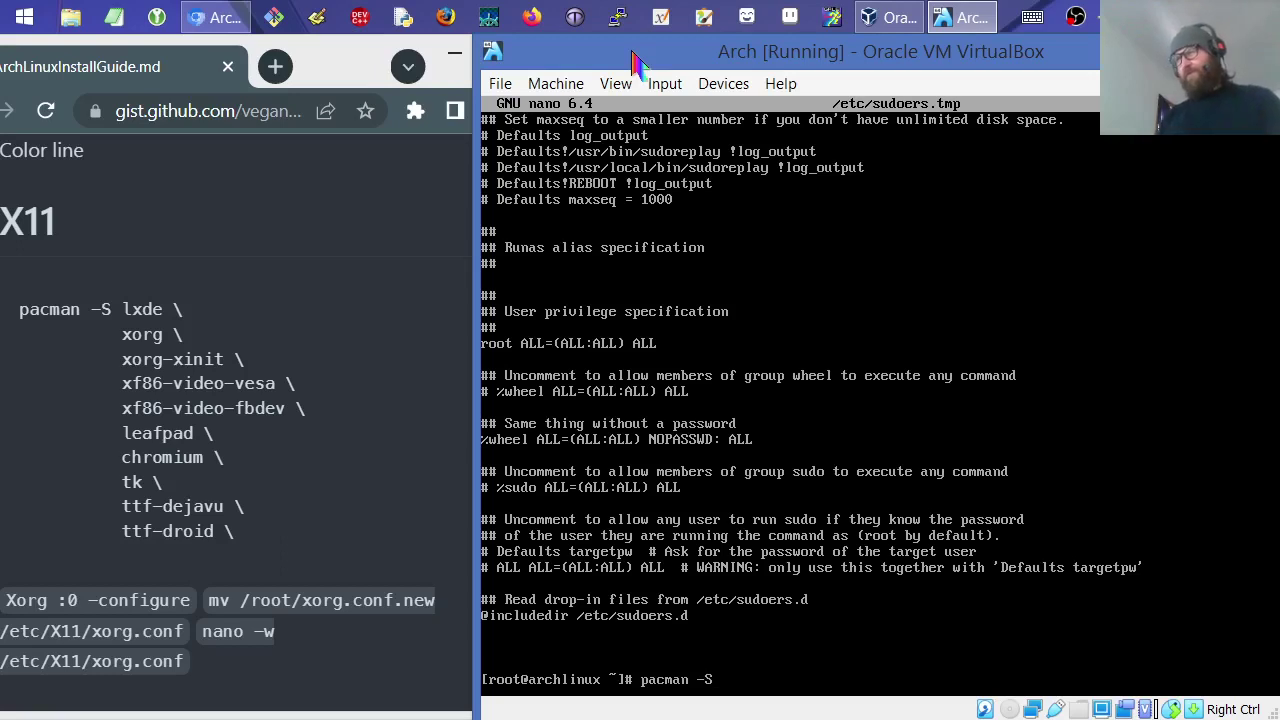
pyautogui.write(' lxde')
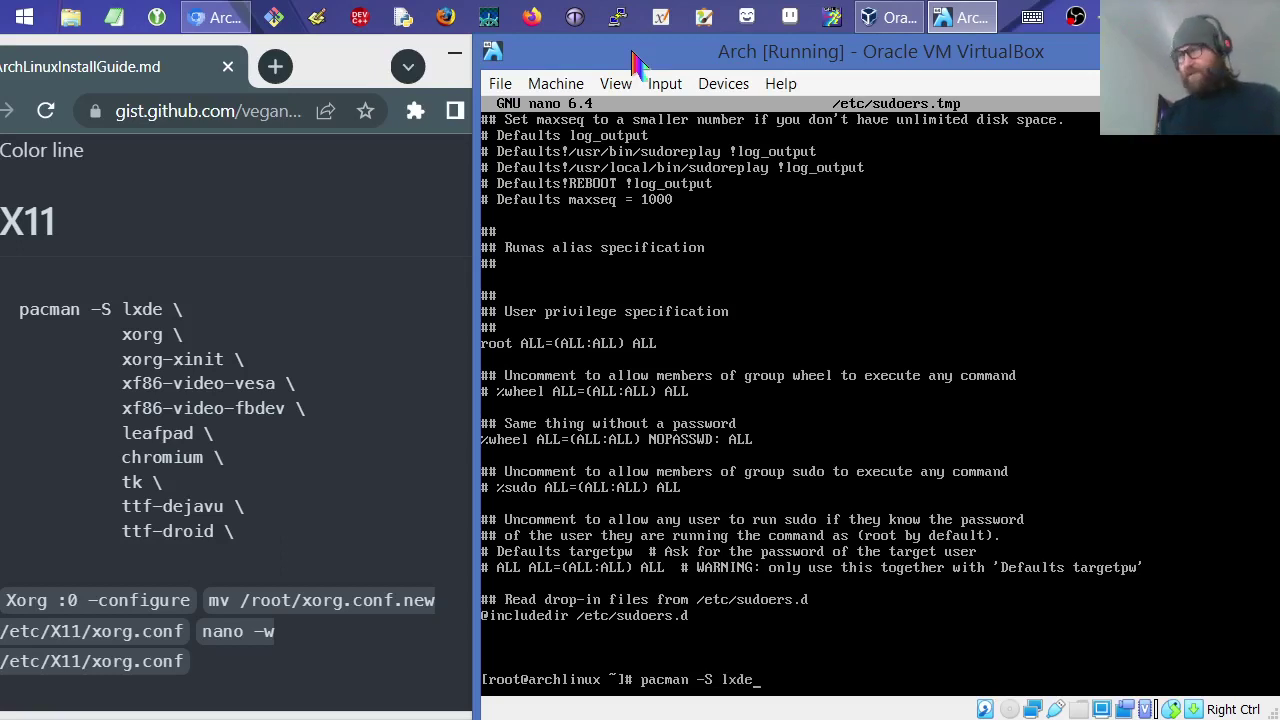
pyautogui.write(' xorg')
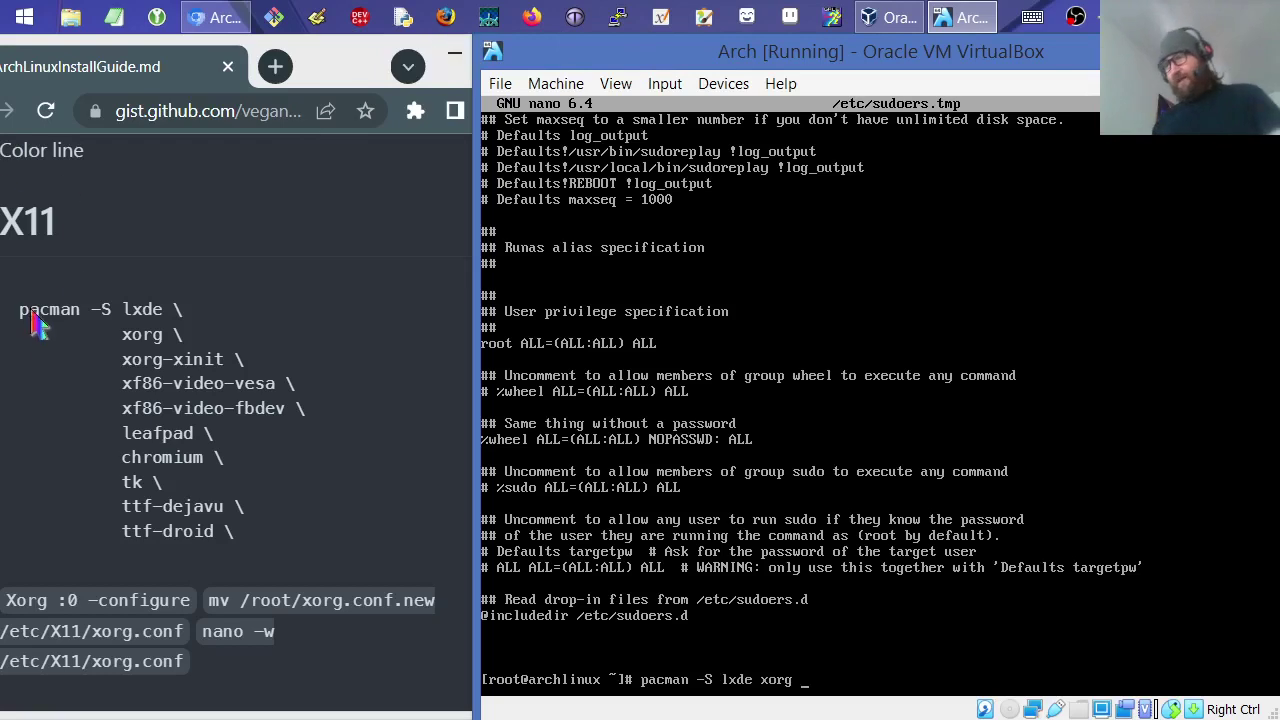
# - Copy the whole multi-line pacman command from the guide's X11 section and return to the virtual machine console
pyautogui.moveTo(22, 310); pyautogui.dragTo(257, 543)
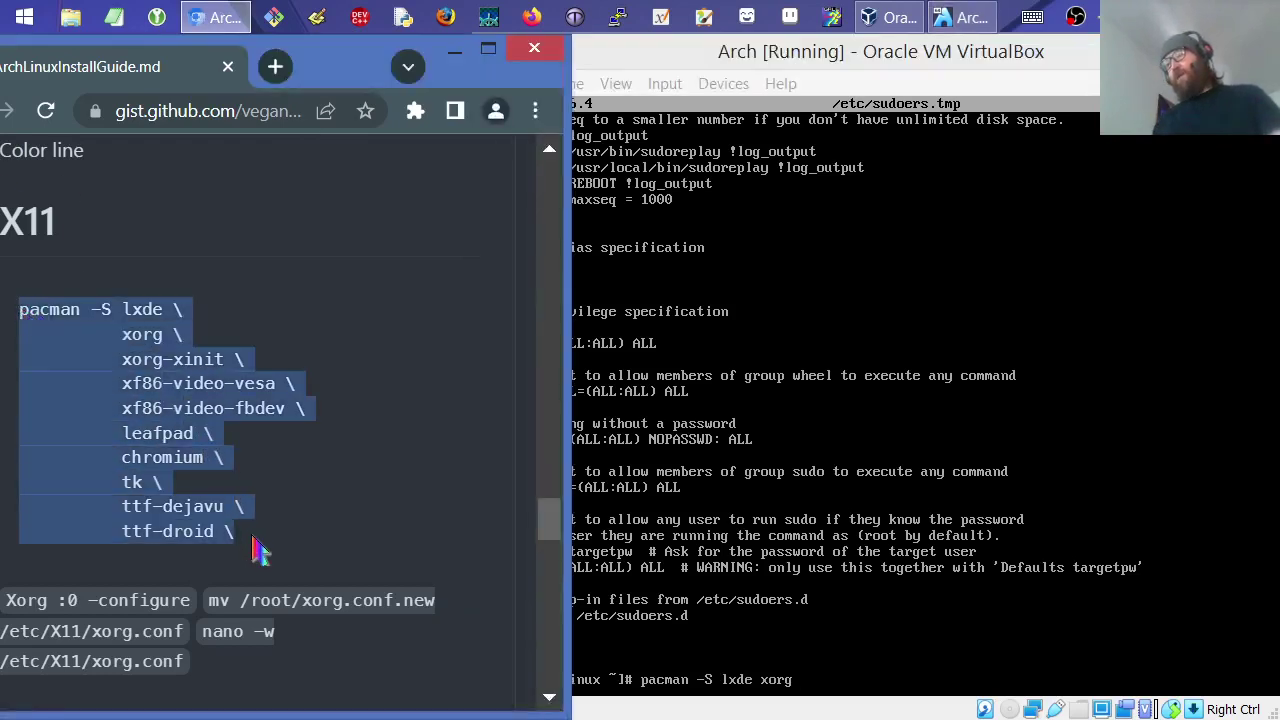
pyautogui.rightClick(188, 405)
pyautogui.click(229, 408)
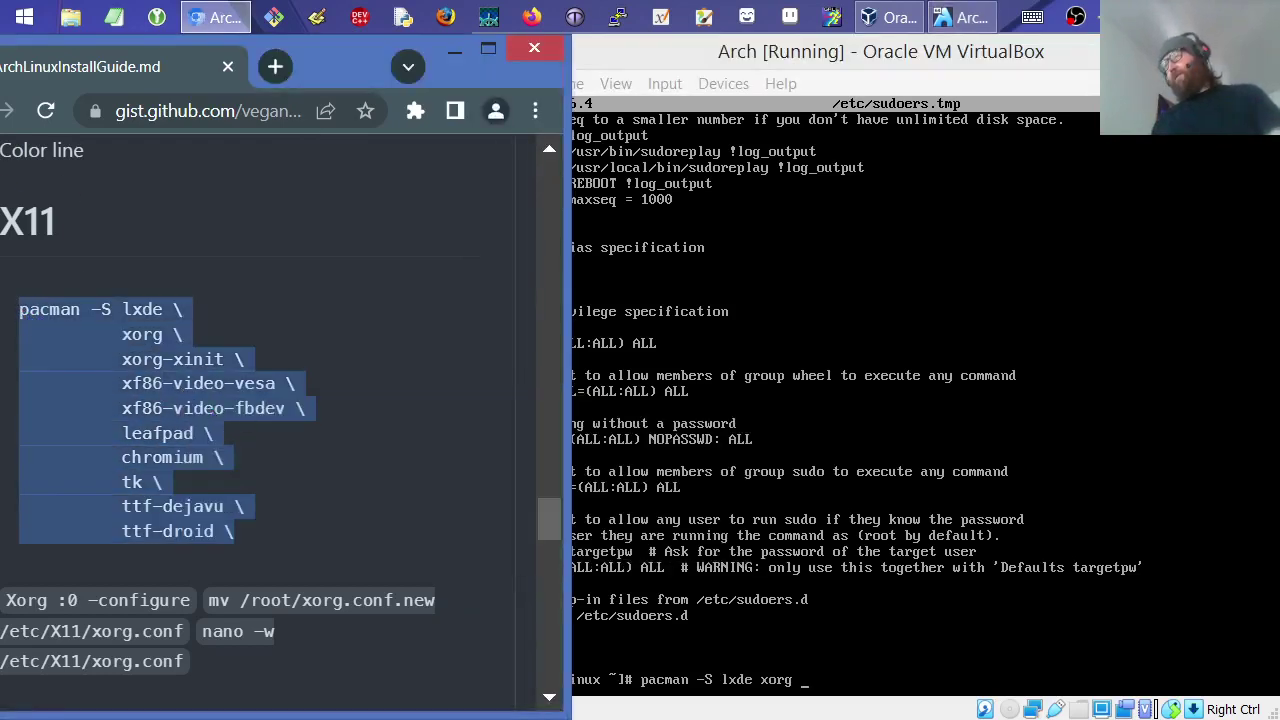
pyautogui.click(925, 90)
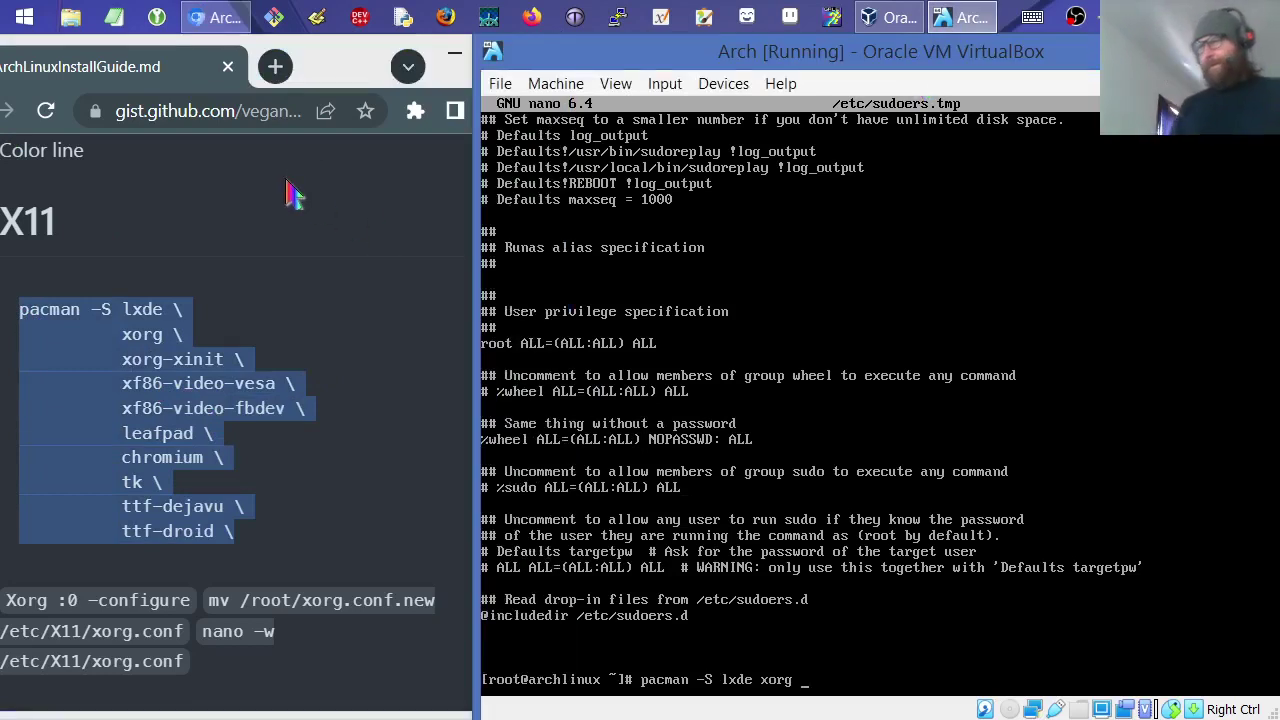
# - Add the packages xorg-init, xf86-video-vesa and xf86-video-fbdev to the pacman command
pyautogui.write('xorg-')
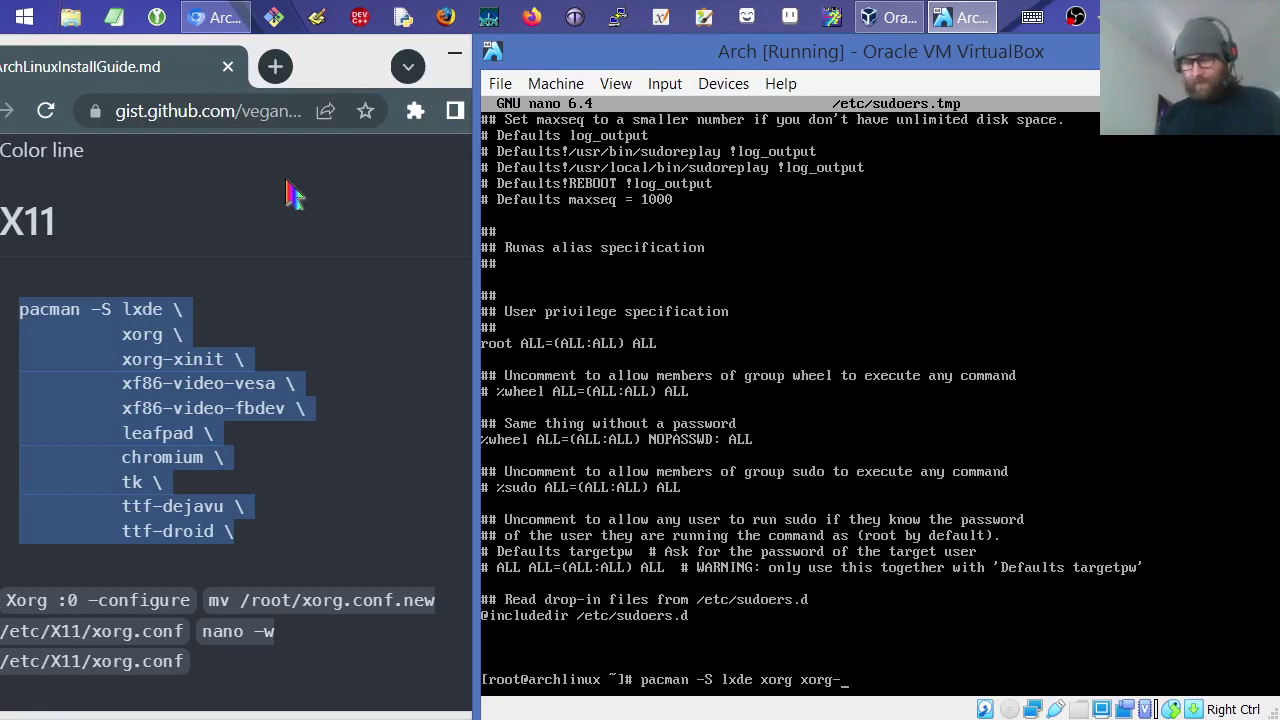
pyautogui.write('init')
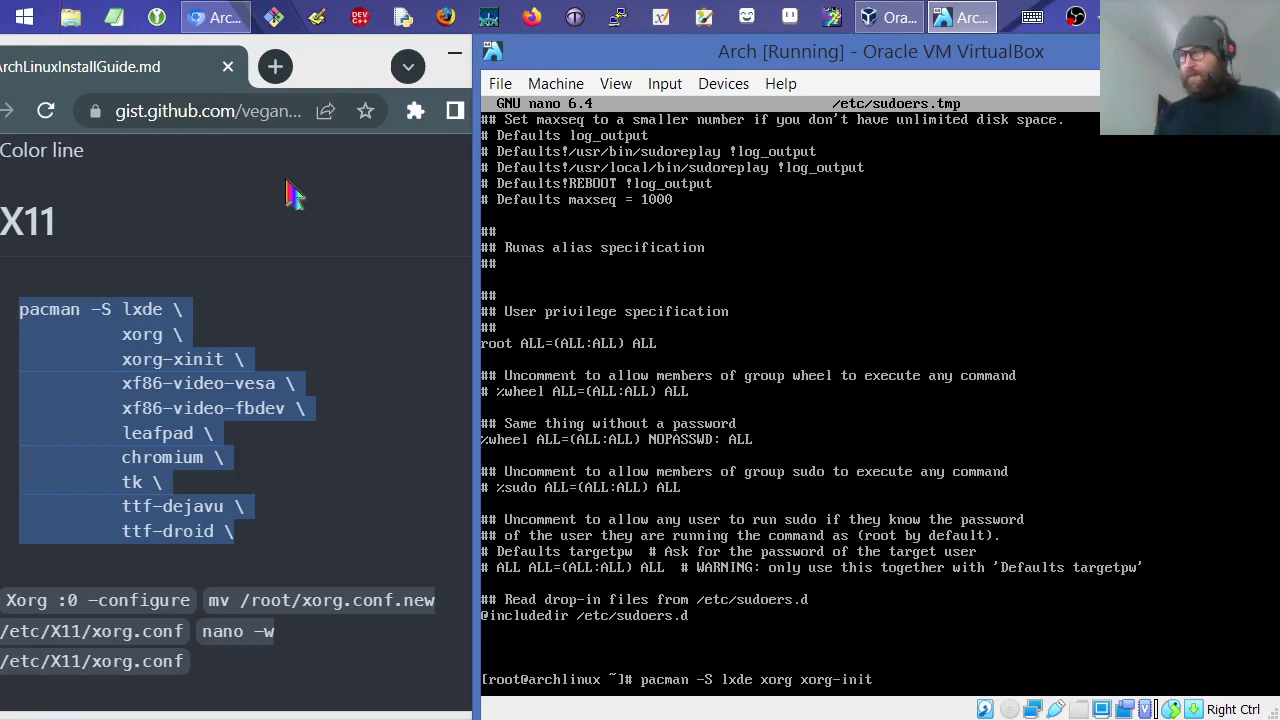
pyautogui.write(' xf')
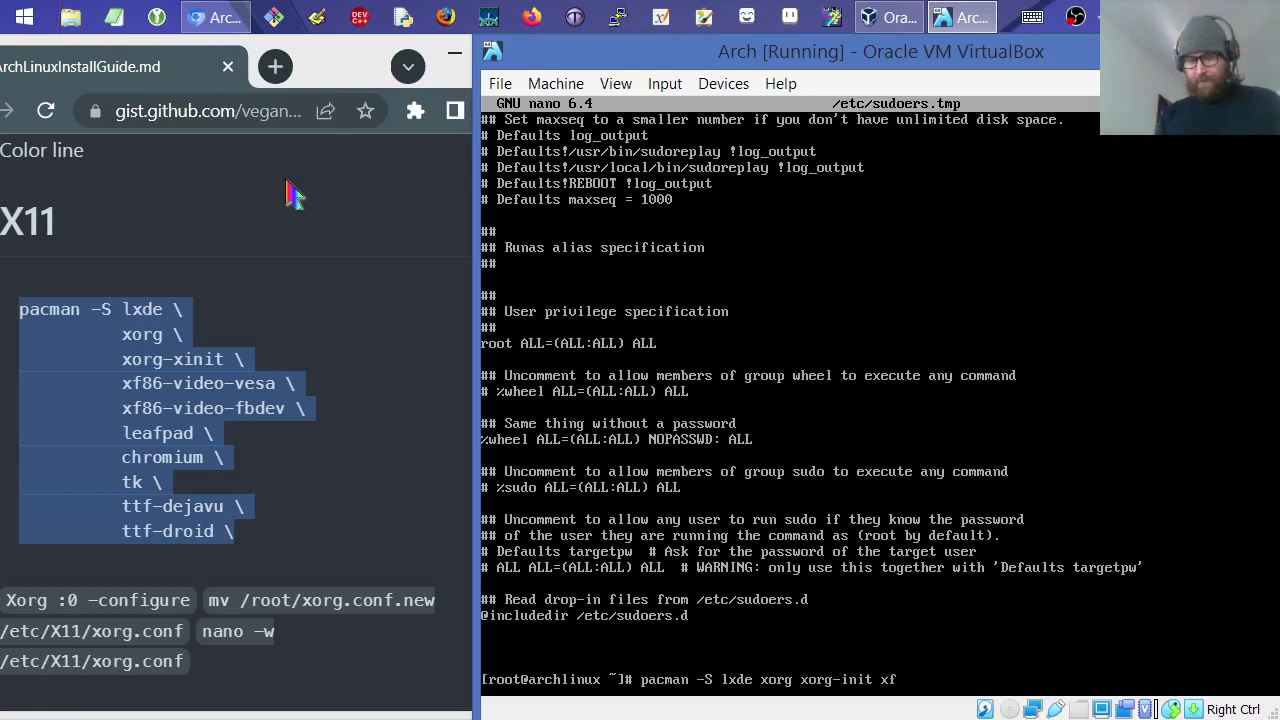
pyautogui.write('86-v')
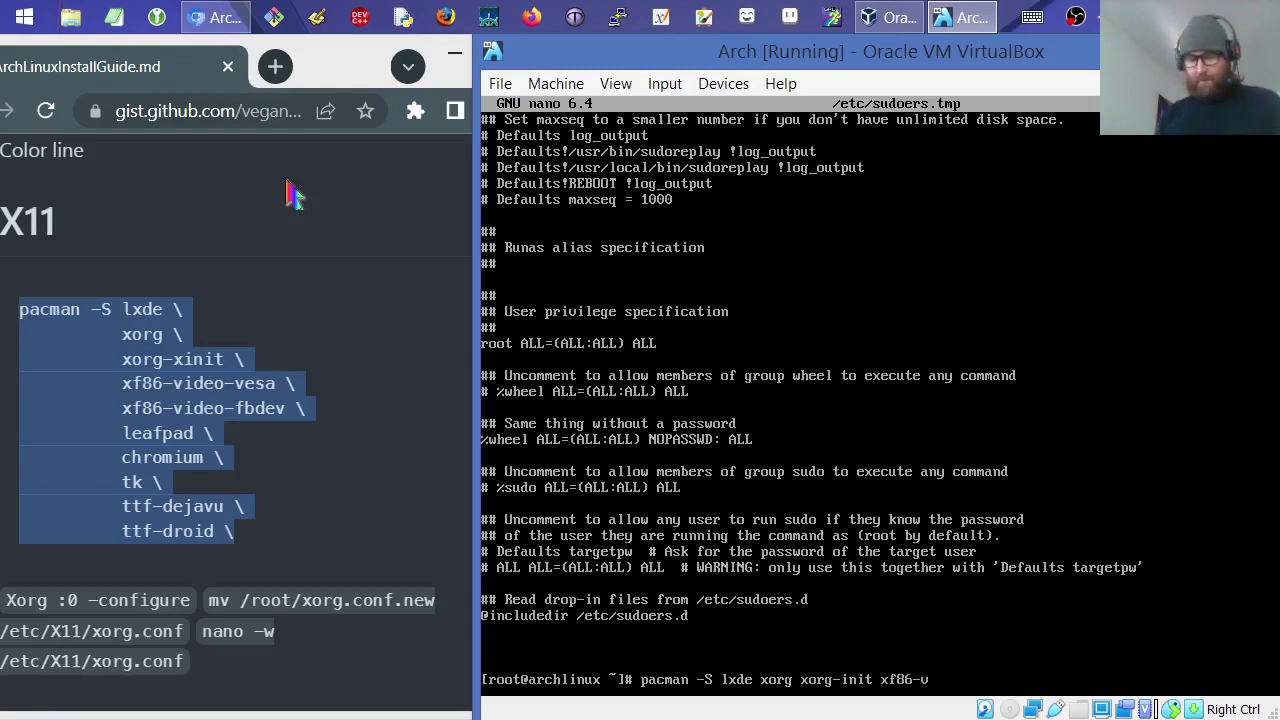
pyautogui.write('ideo')
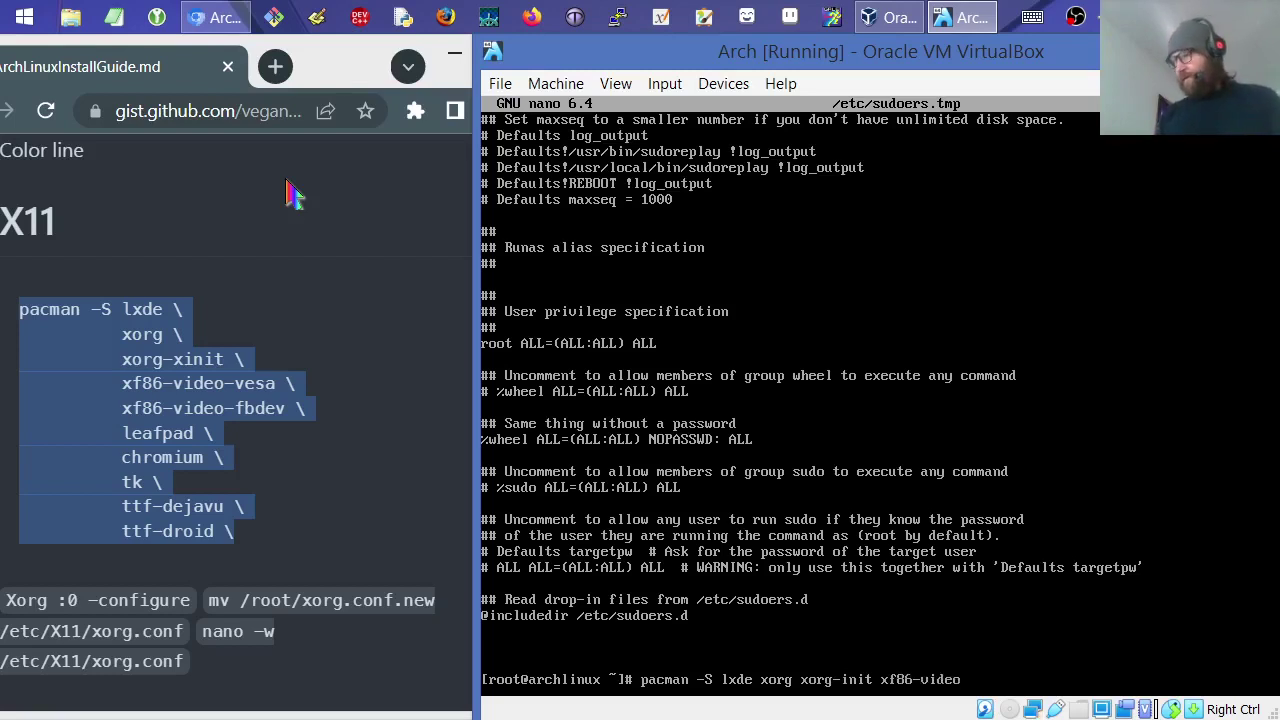
pyautogui.write('-vesa')
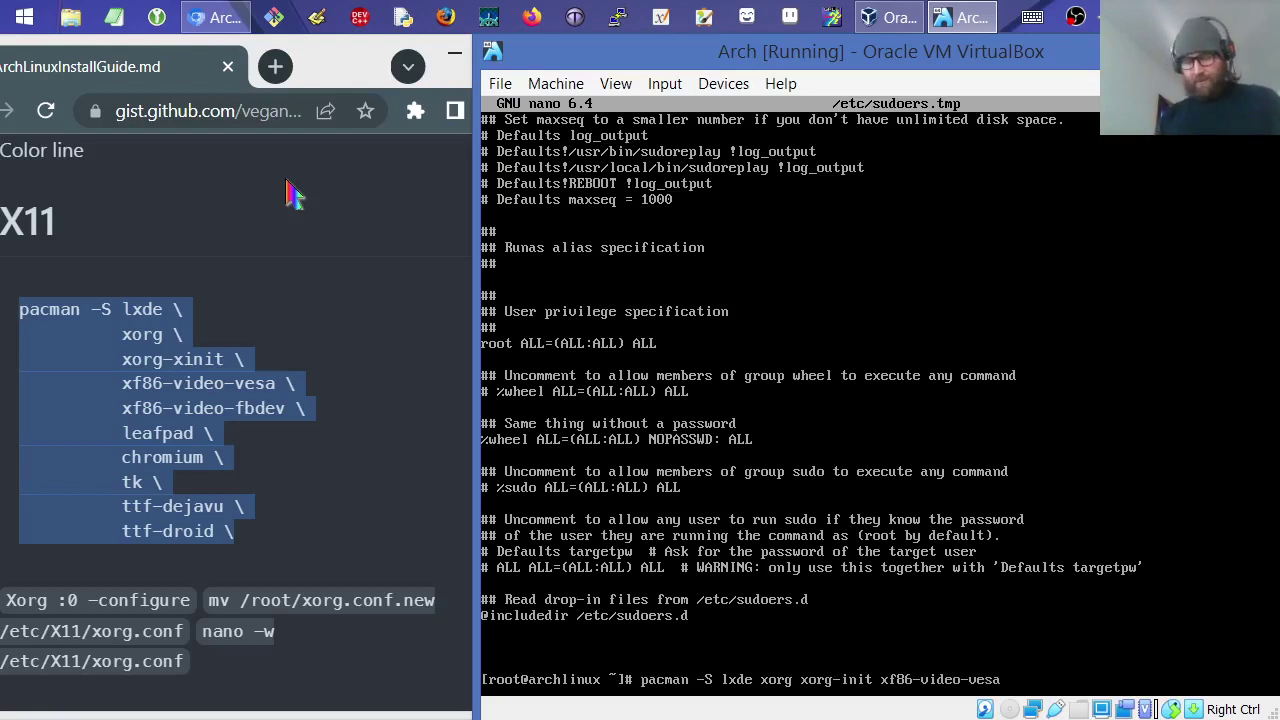
pyautogui.write(' xf86')
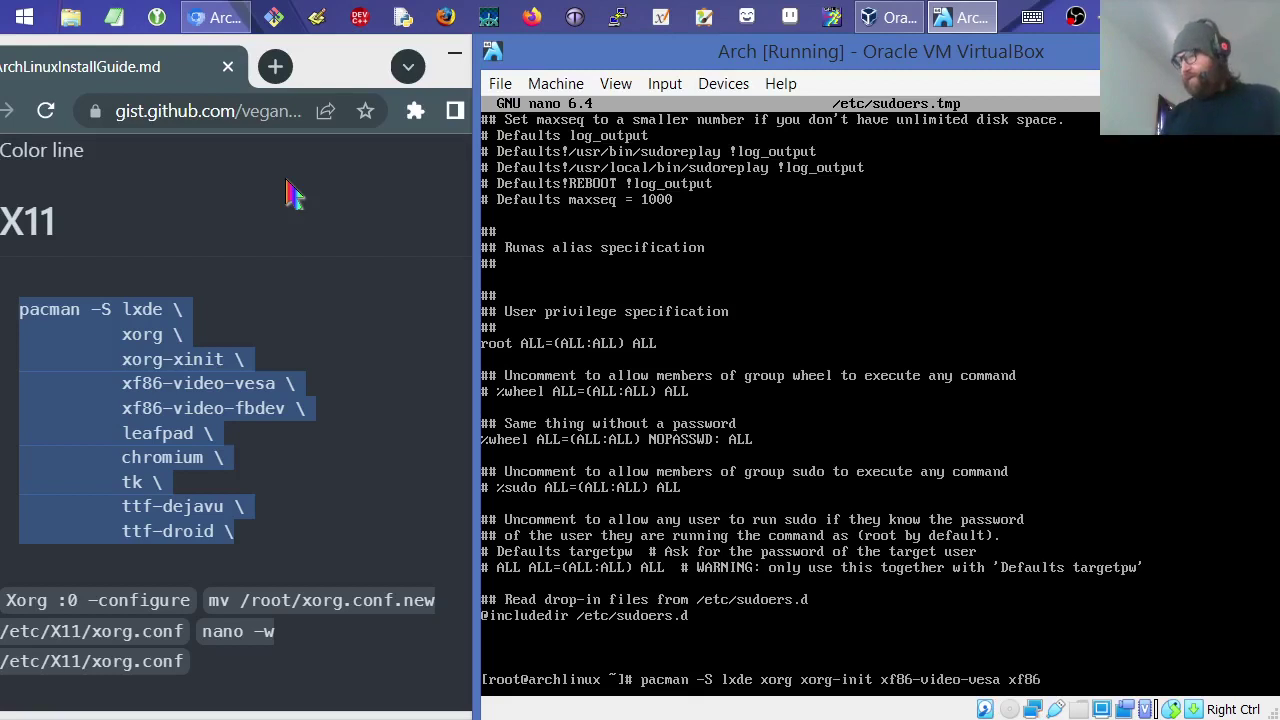
pyautogui.write('-video')
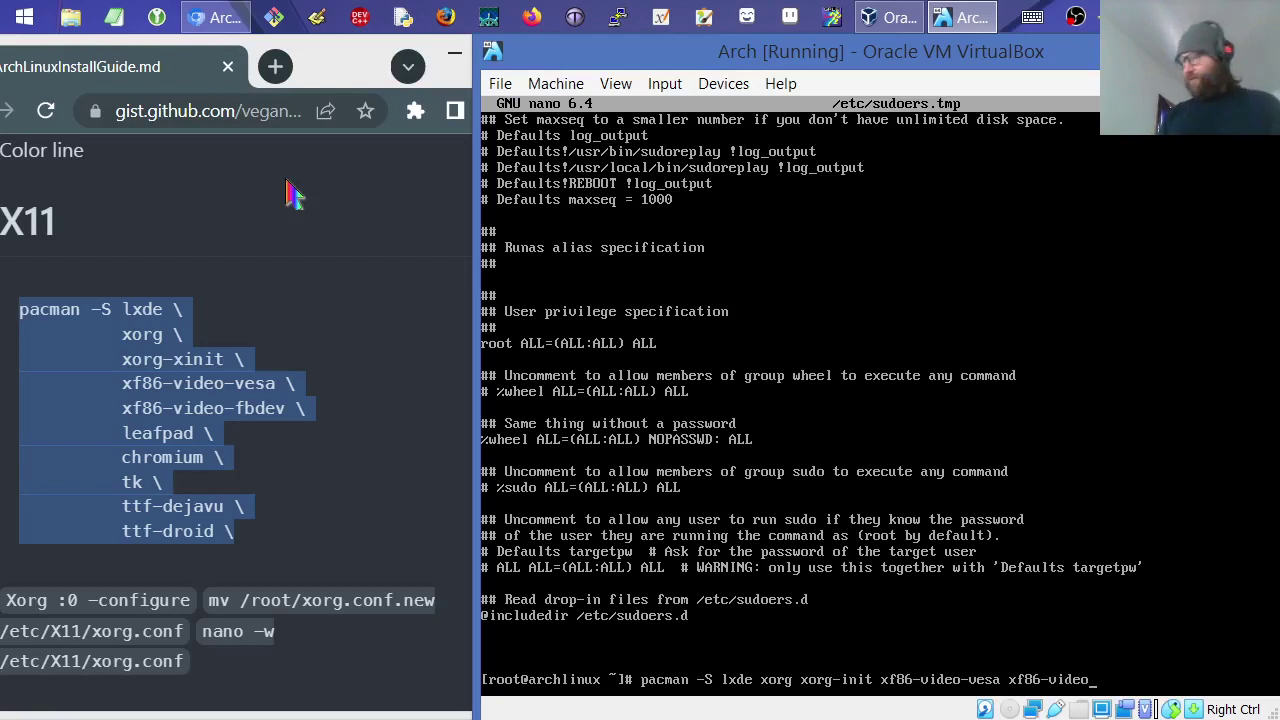
pyautogui.write('-fb')
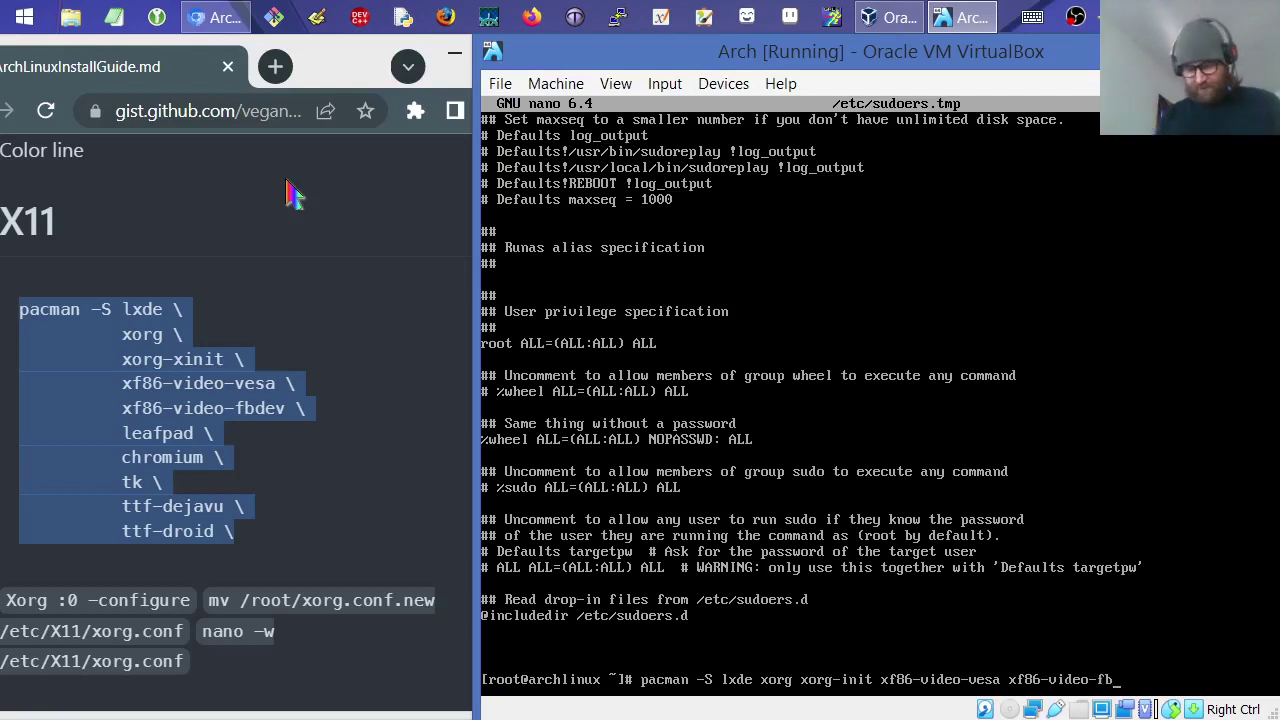
pyautogui.write('dev')
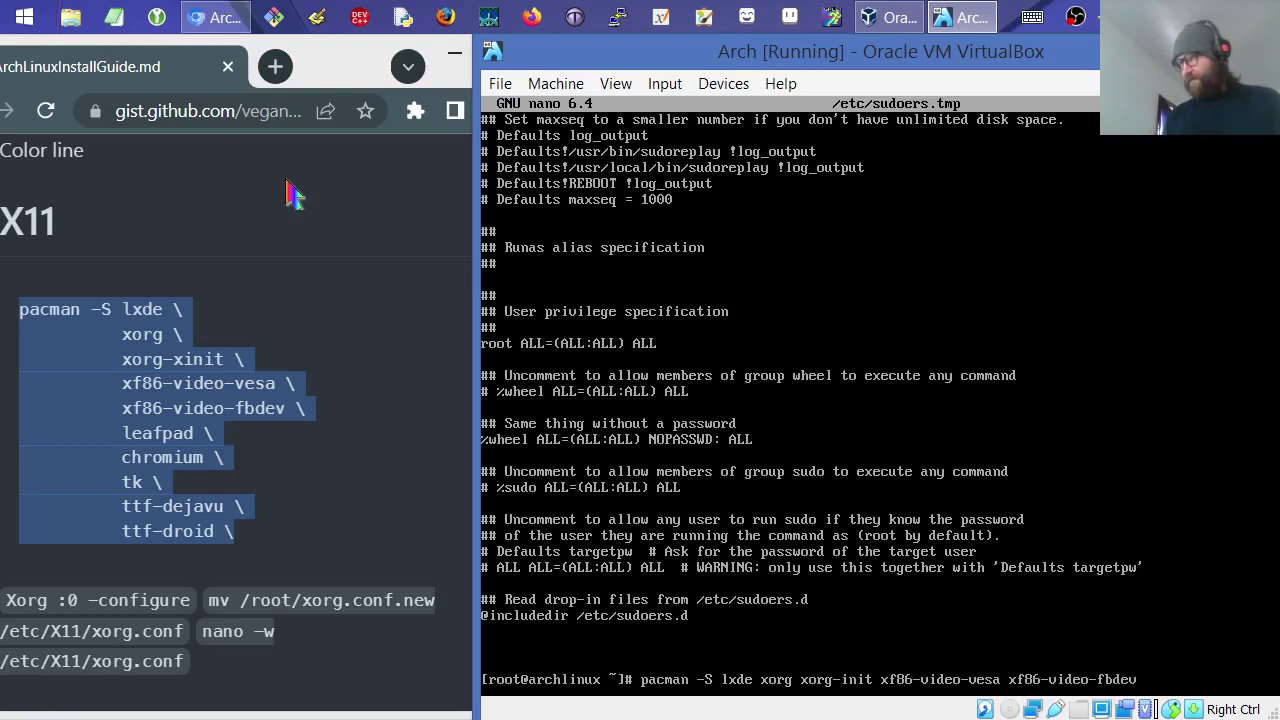
# - Extend the pacman command with the packages leafpad, chromium, tk, ttf-dejavu and ttf-droid
pyautogui.write(' leafpad')
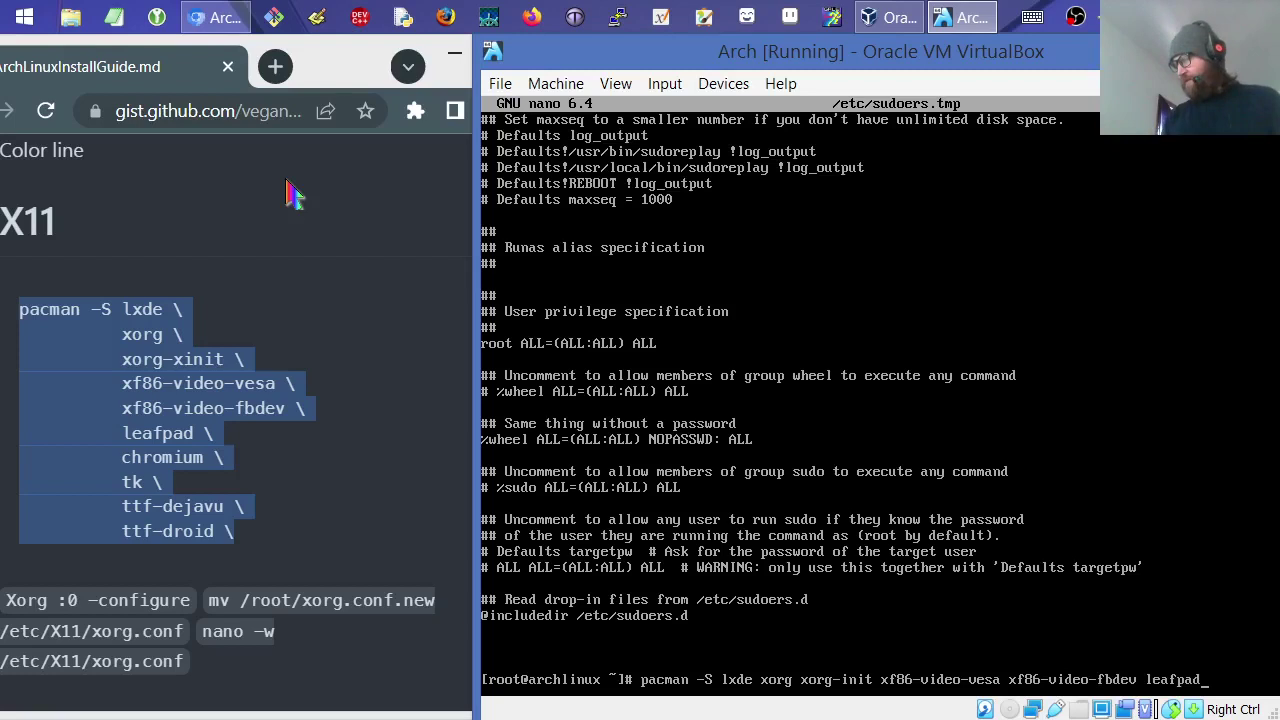
pyautogui.write(' chromium')
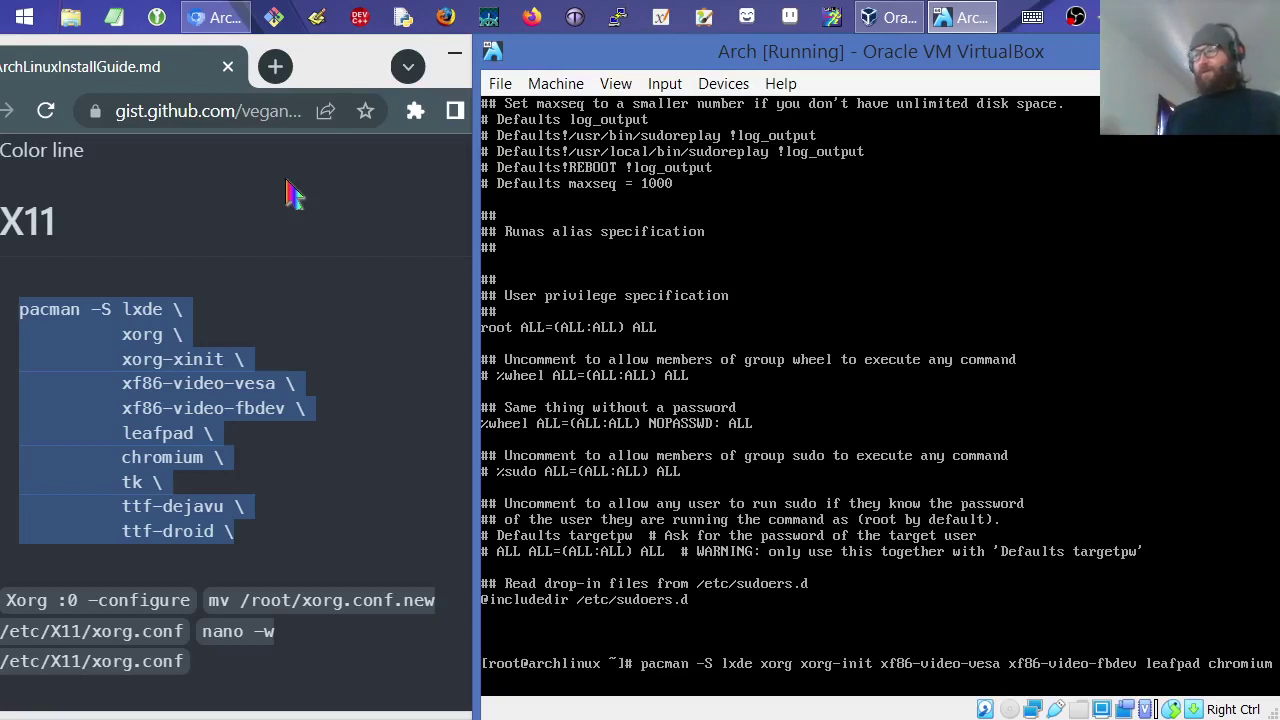
pyautogui.write('tk')
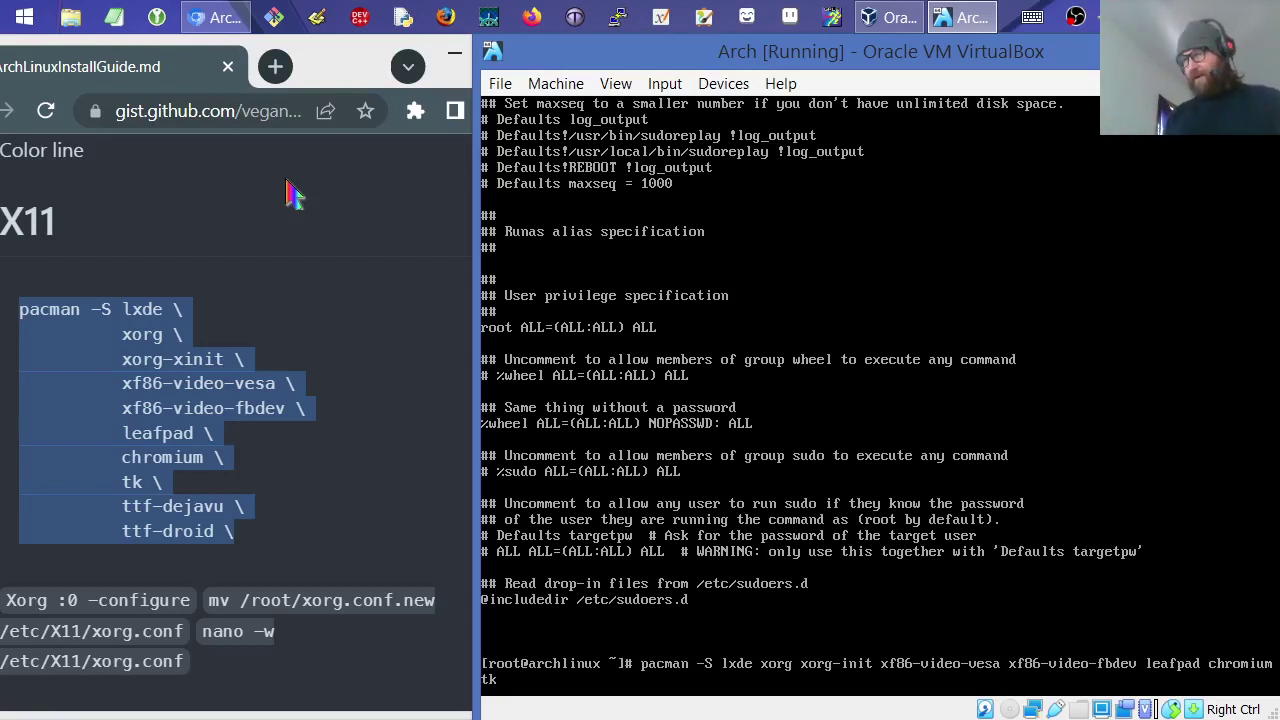
pyautogui.write('ttf-')
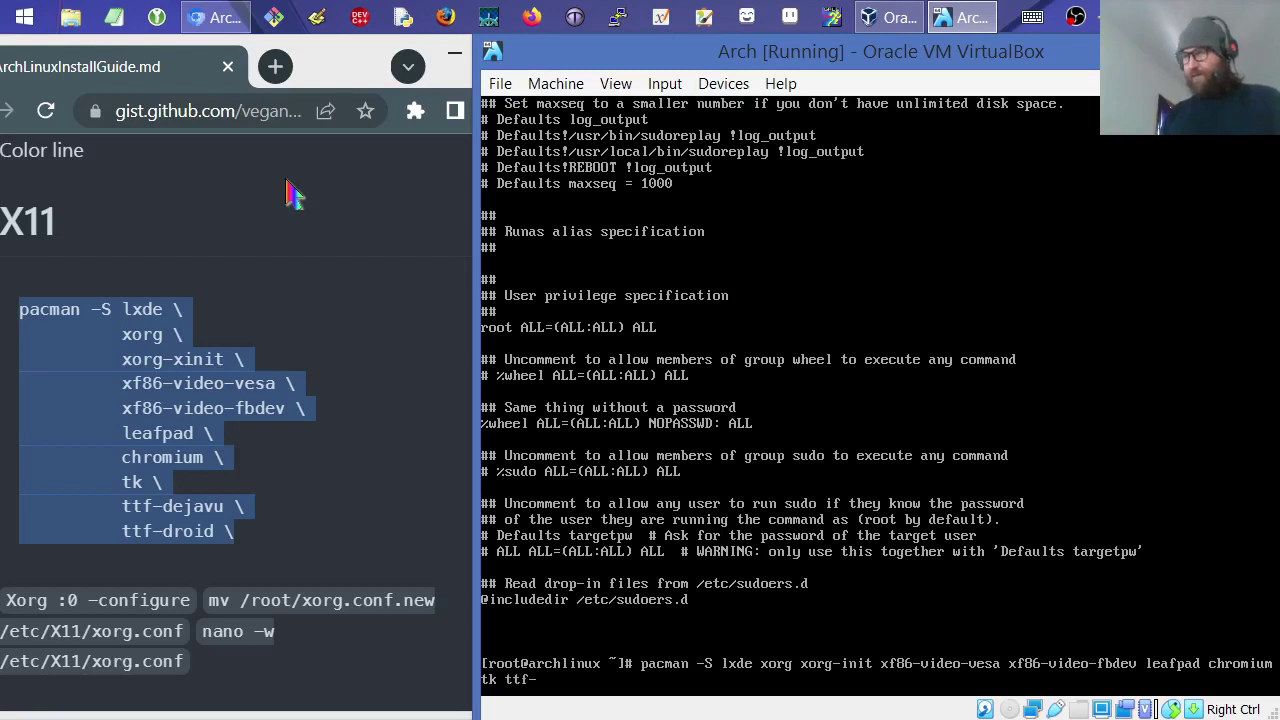
pyautogui.write('dejavu')
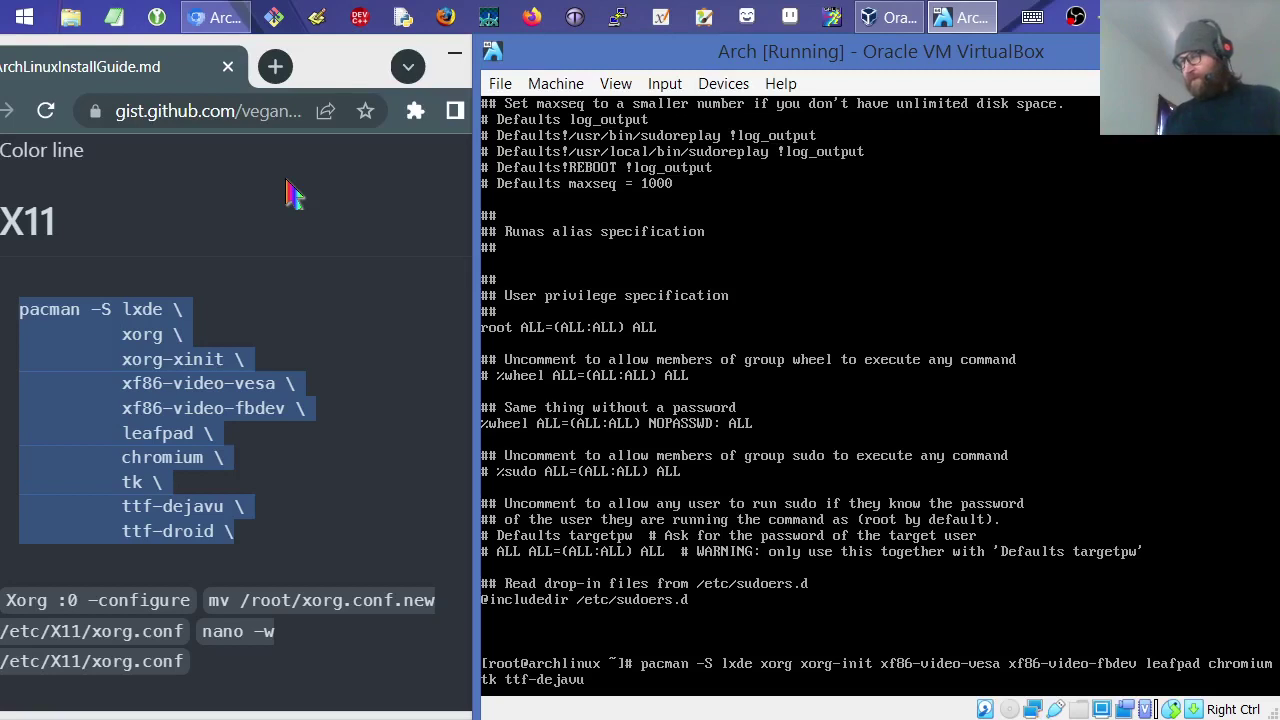
pyautogui.write(' tt')
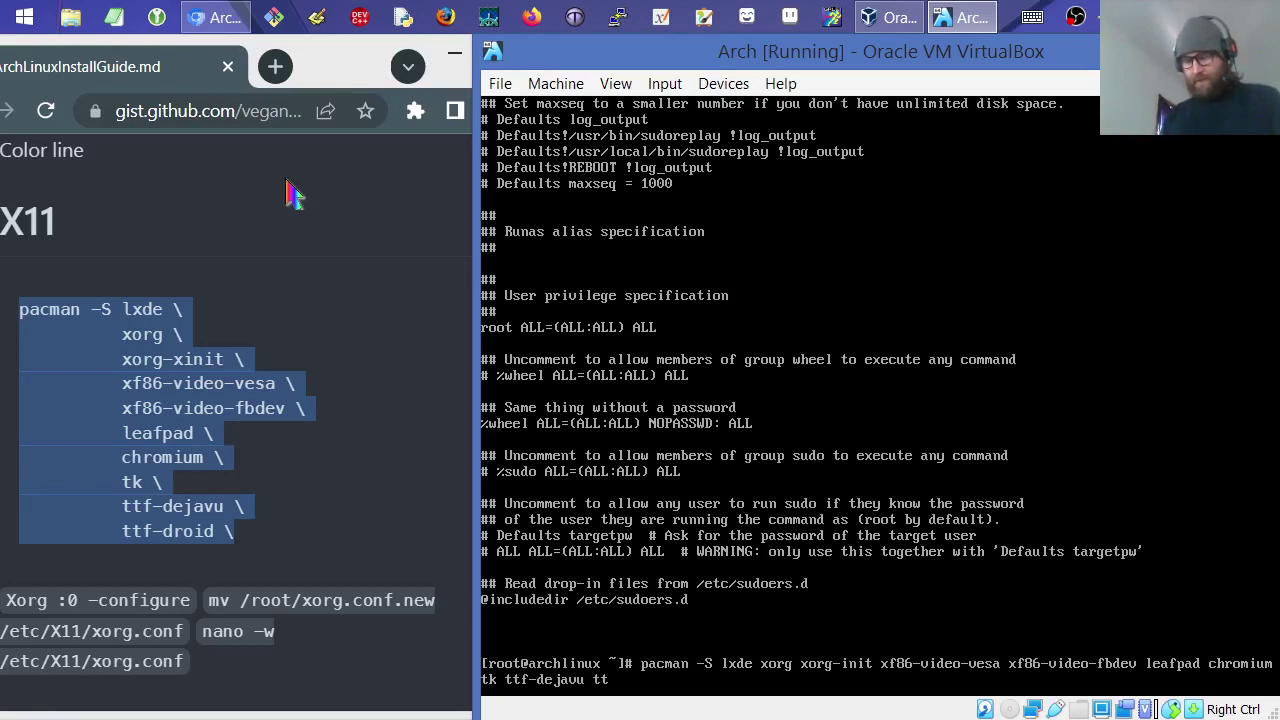
pyautogui.write('f-droid')
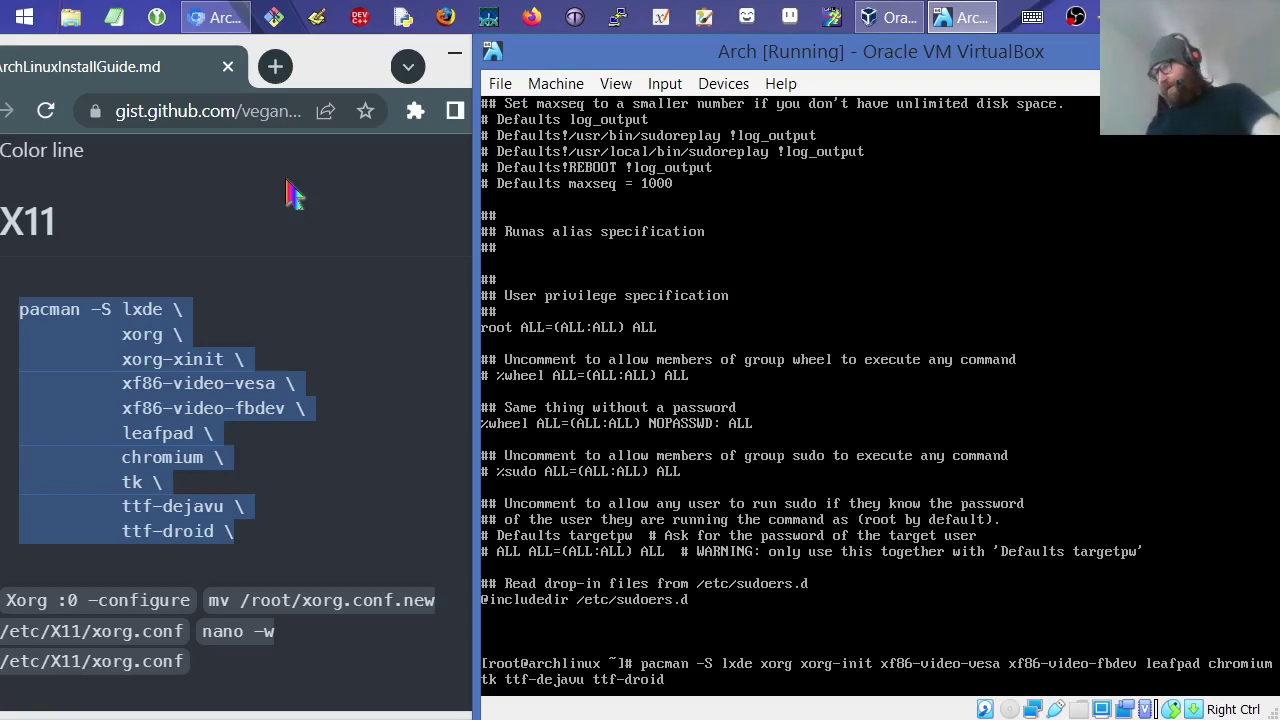
# - Try to run the package installation, accepting the default selection of all members for the lxde and xorg groups
pyautogui.press('Return')
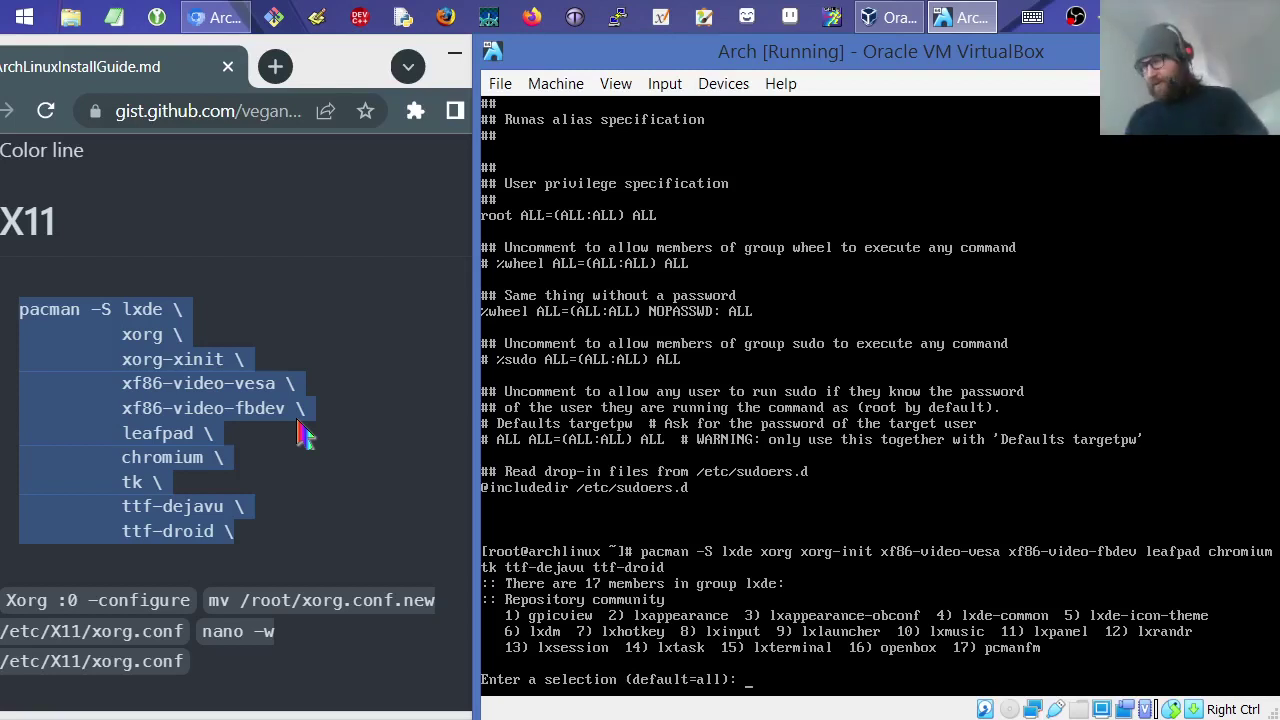
pyautogui.press('Return')
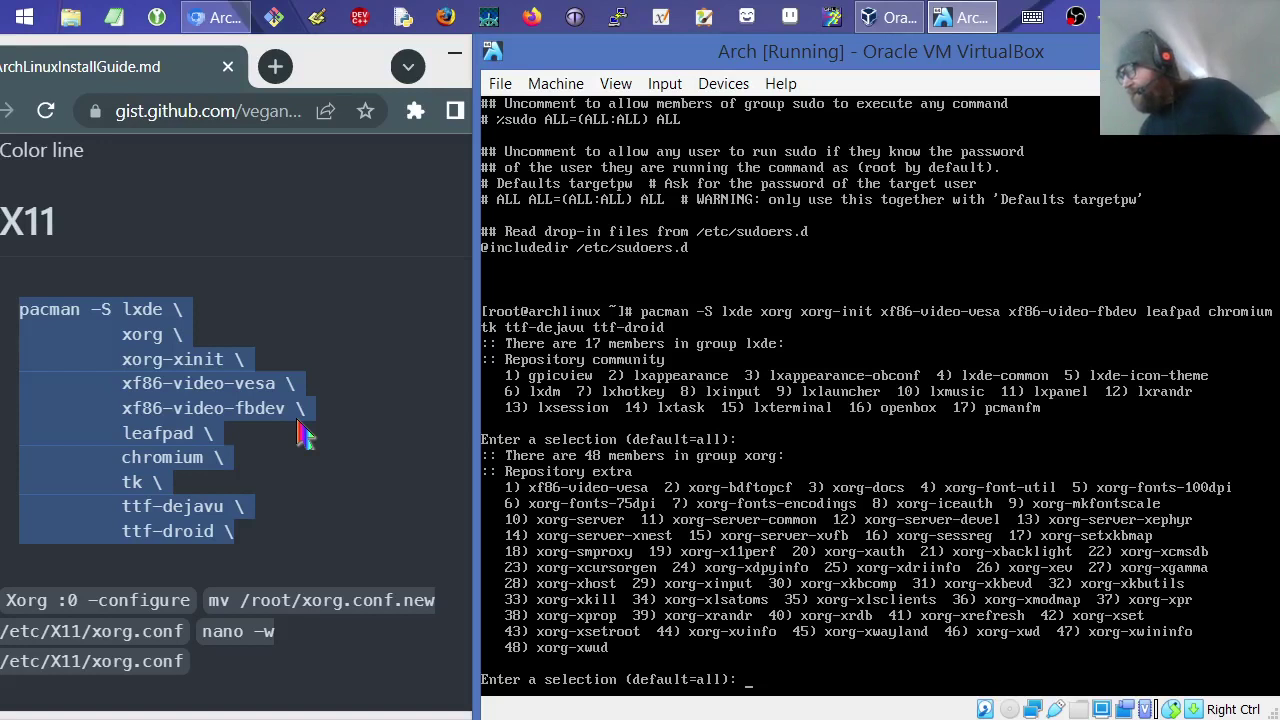
pyautogui.press('Return')
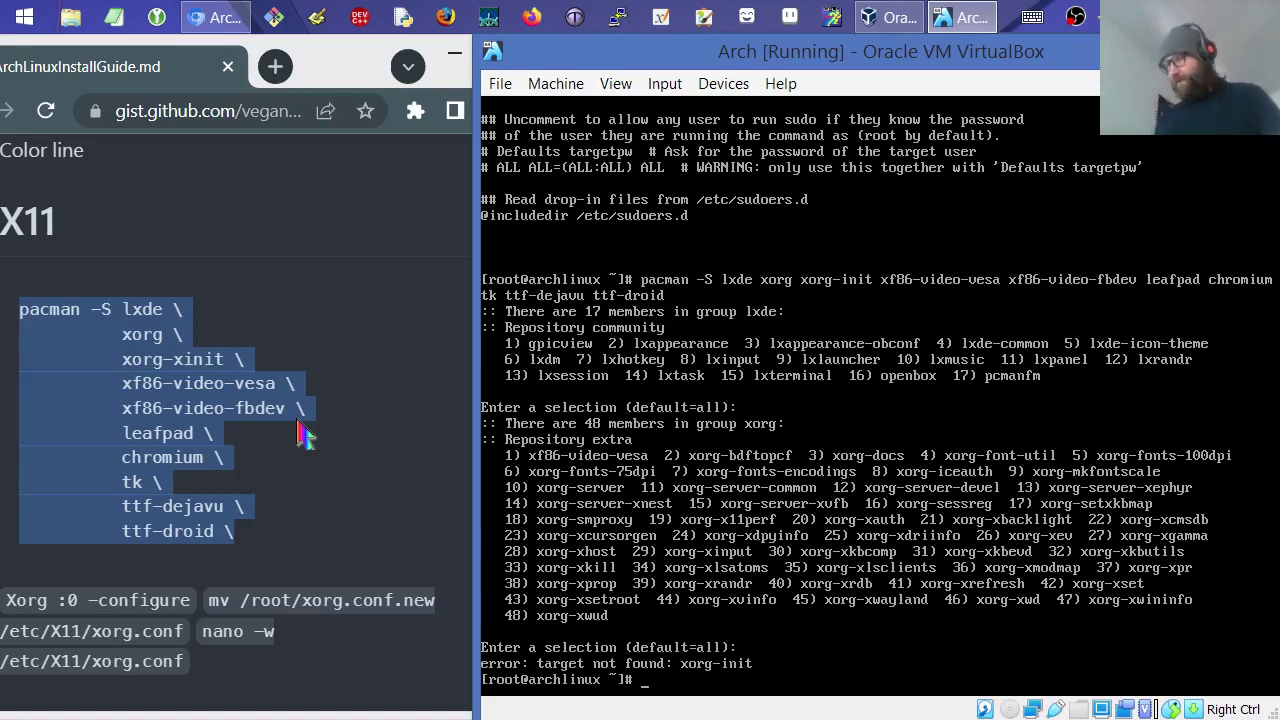
# - Correct xorg-init to xorg-xinit in the recalled pacman command and run it, accepting all members of the lxde and xorg groups
pyautogui.press('Up')
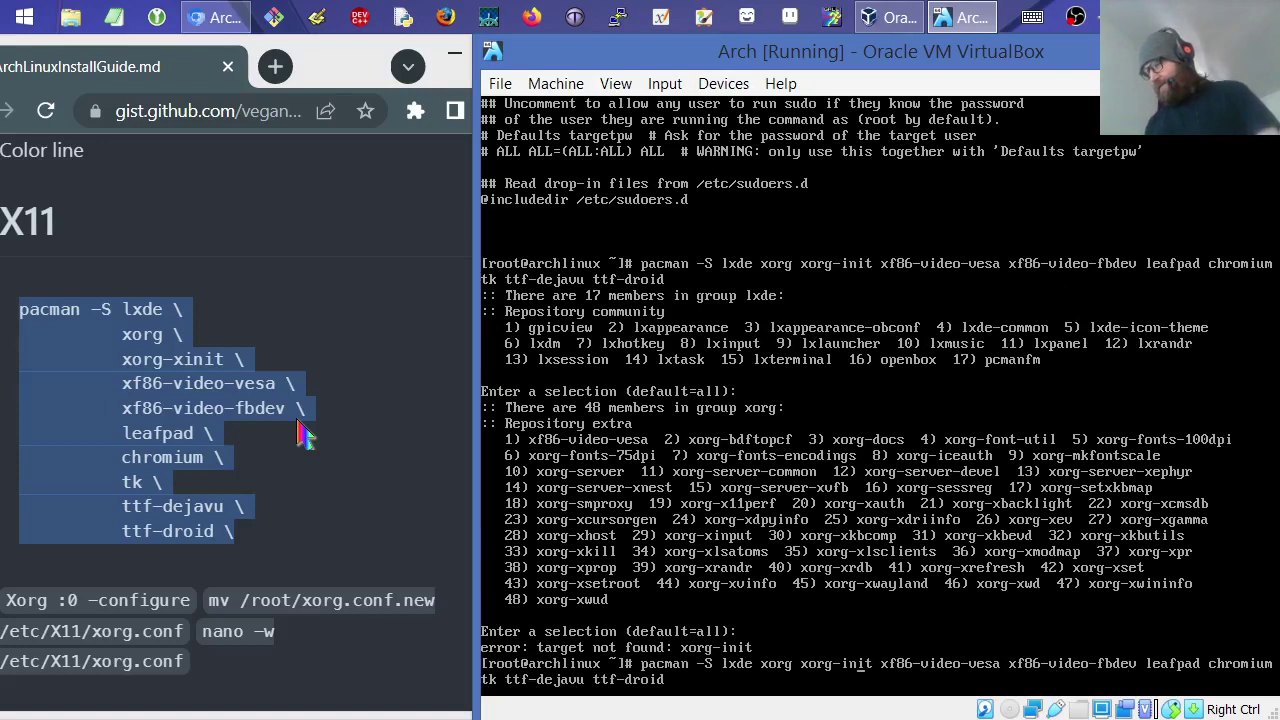
pyautogui.write('x')
pyautogui.press('Return')
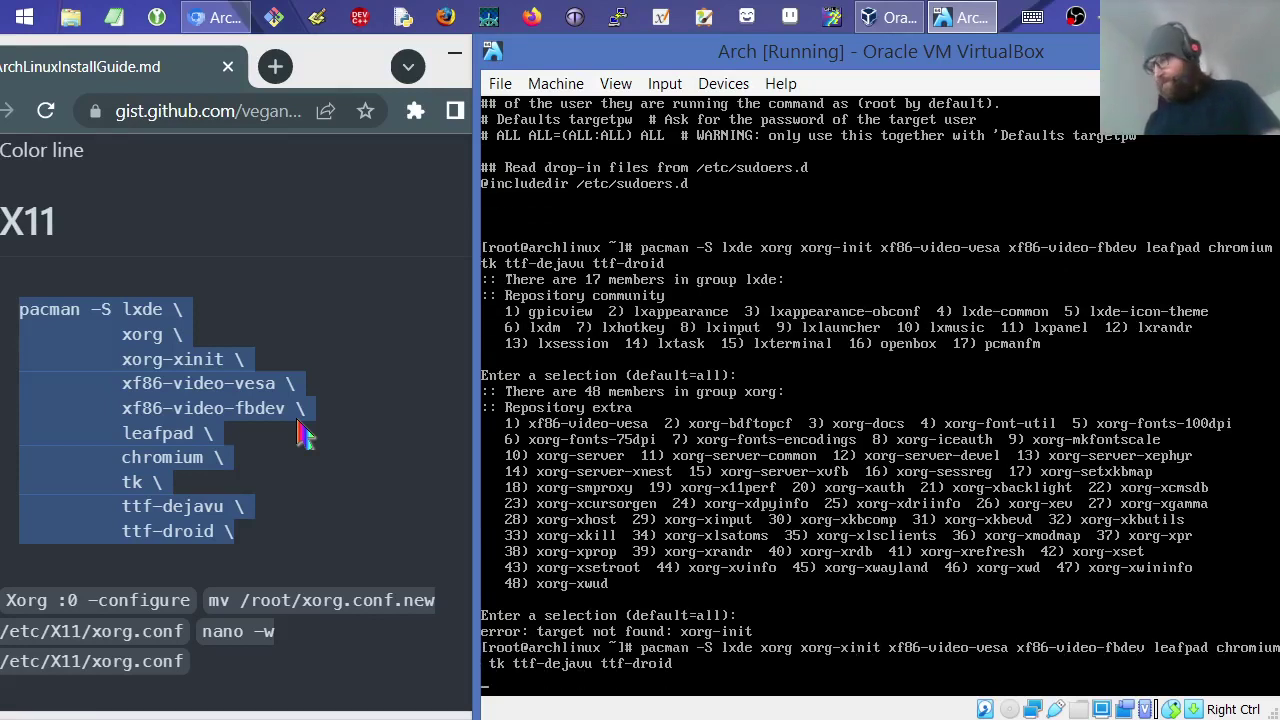
pyautogui.press('Return')
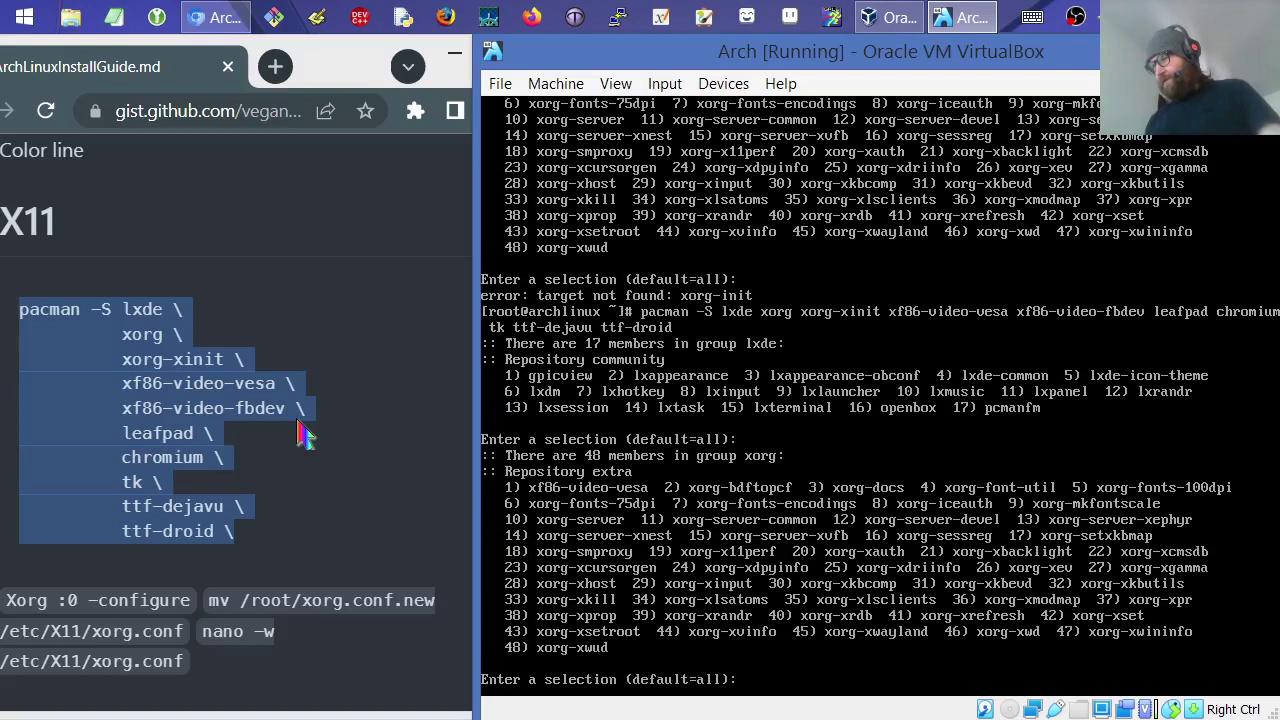
pyautogui.press('Return')
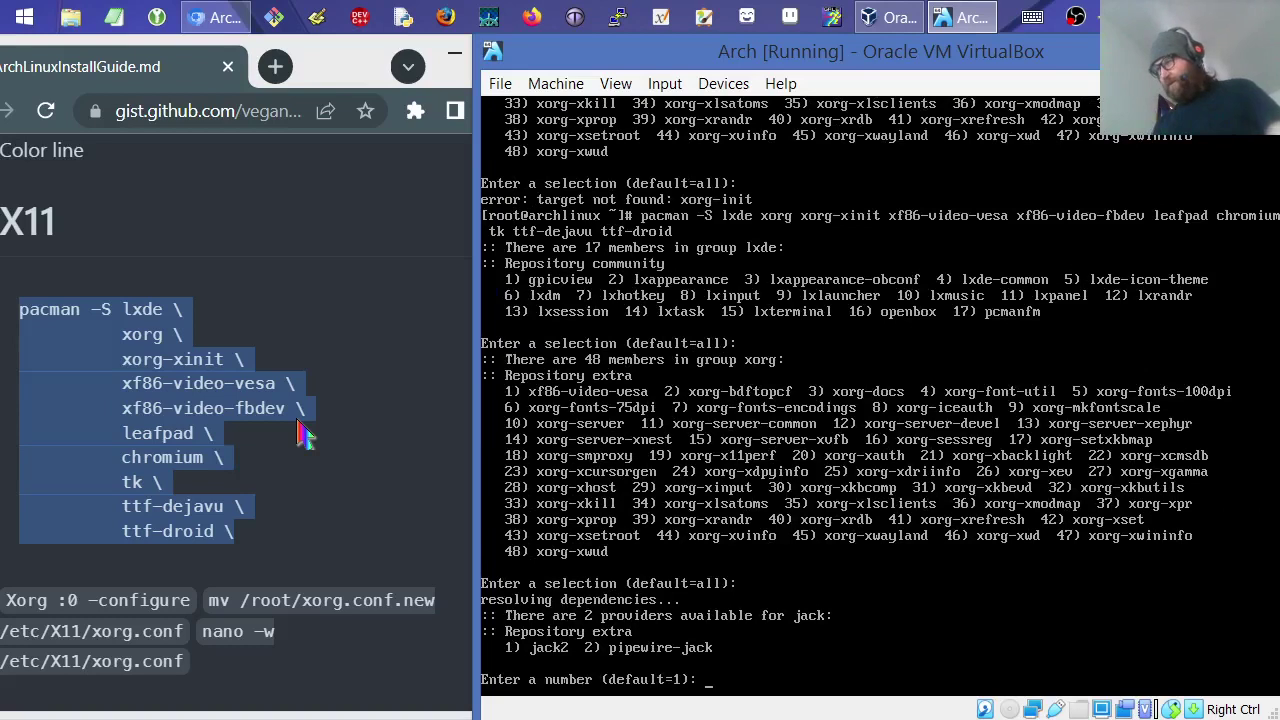
# - Accept the default jack provider and proceed with installing the lxde, xorg and related packages
pyautogui.press('Return')
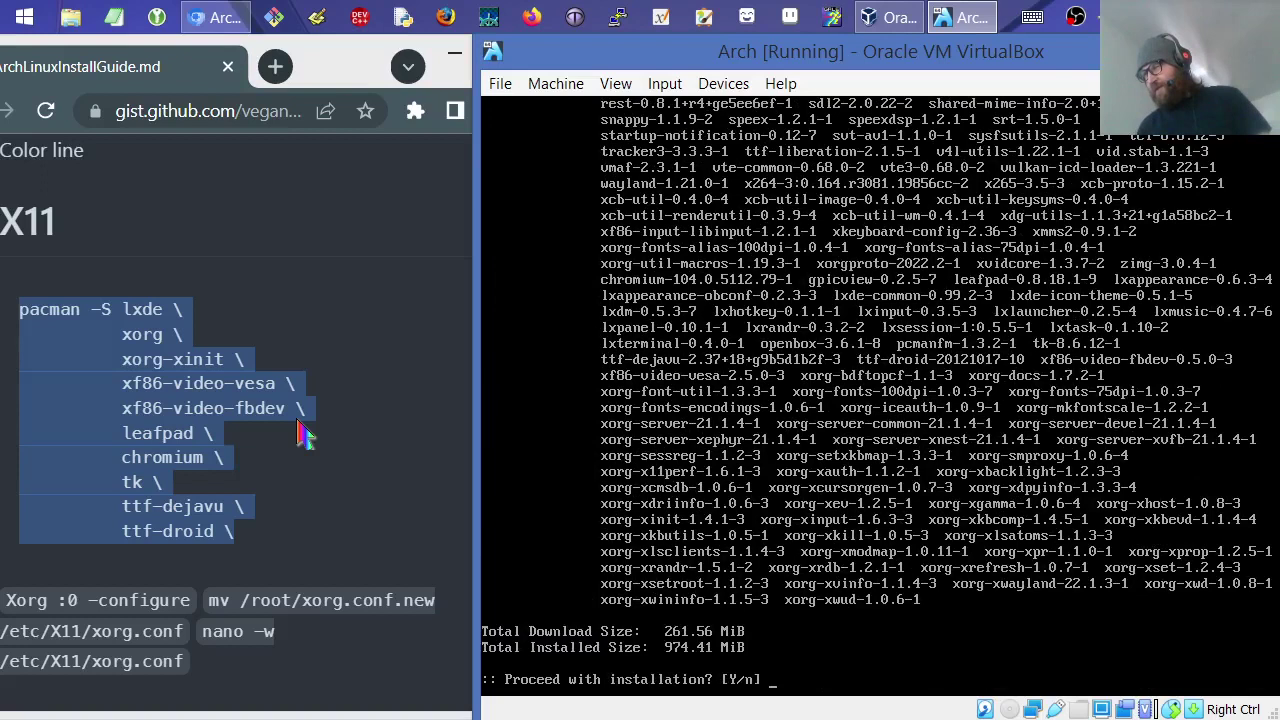
pyautogui.press('Return')
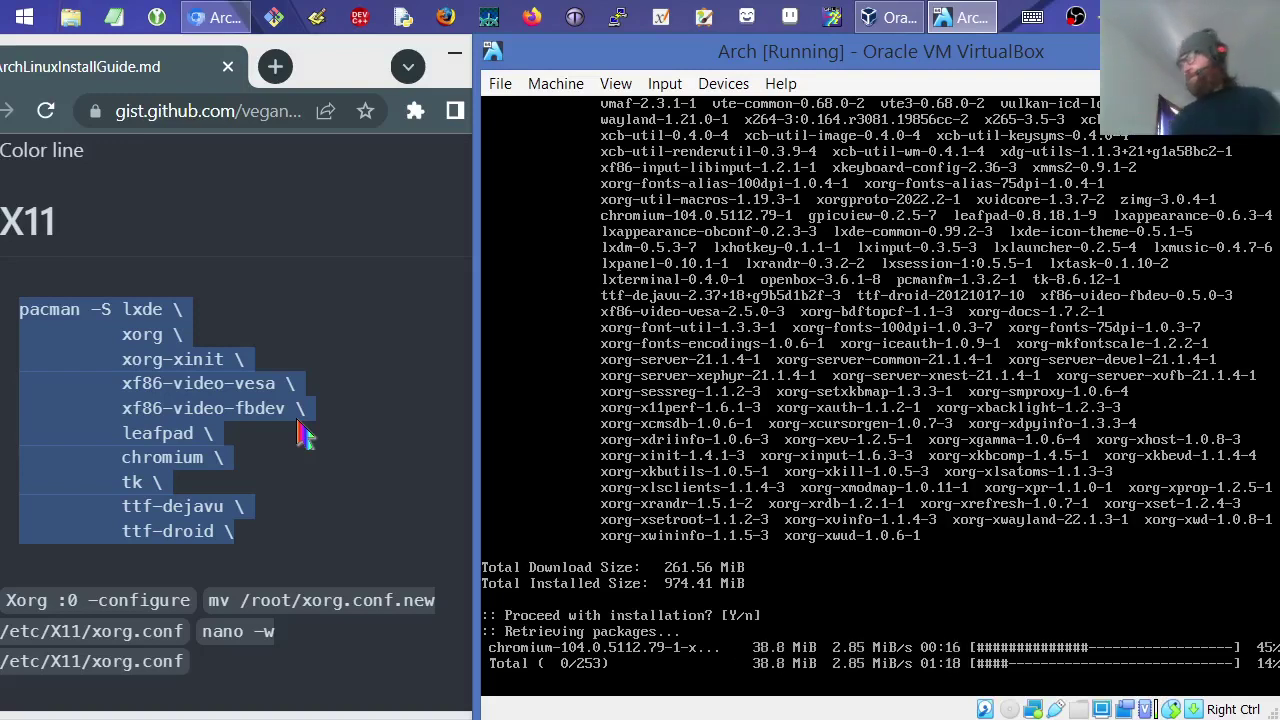
pyautogui.click(1076, 18)
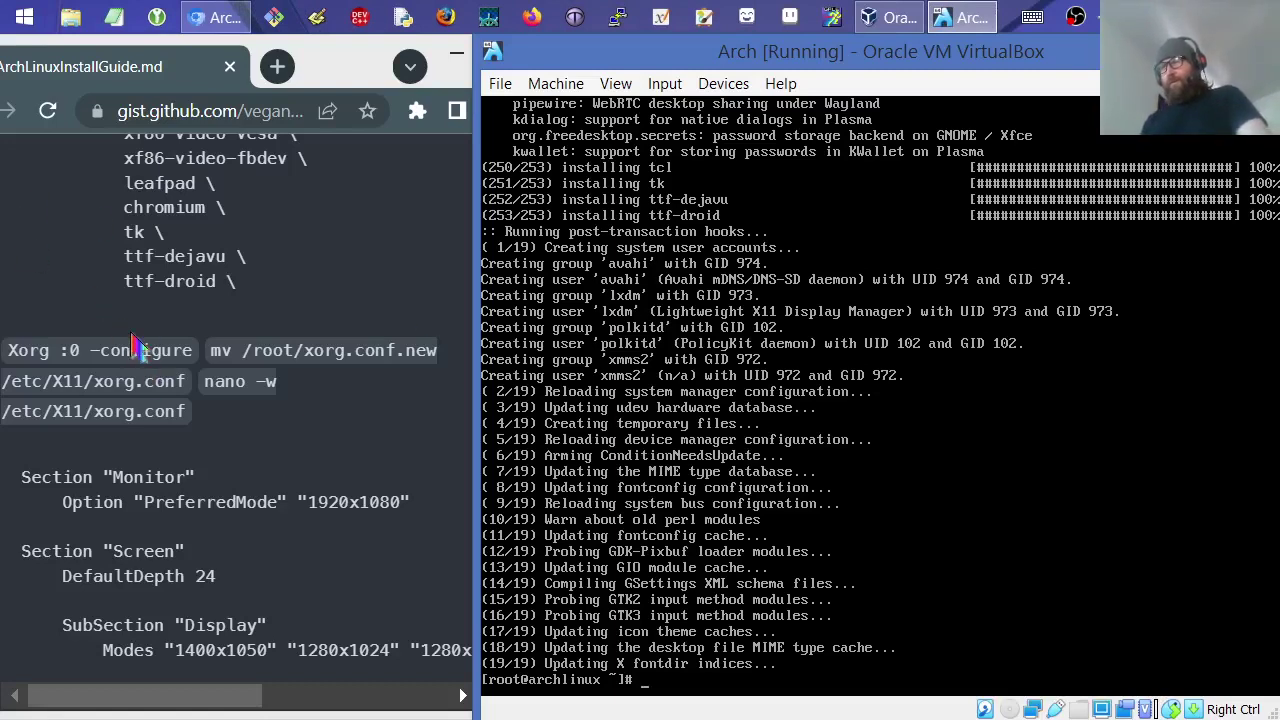
# - Examine the guide's X11 section, covering the Xorg configuration commands and the listed desktop, video driver and font packages
pyautogui.moveTo(12, 355); pyautogui.dragTo(225, 556)
pyautogui.scroll(-3, 245, 537)
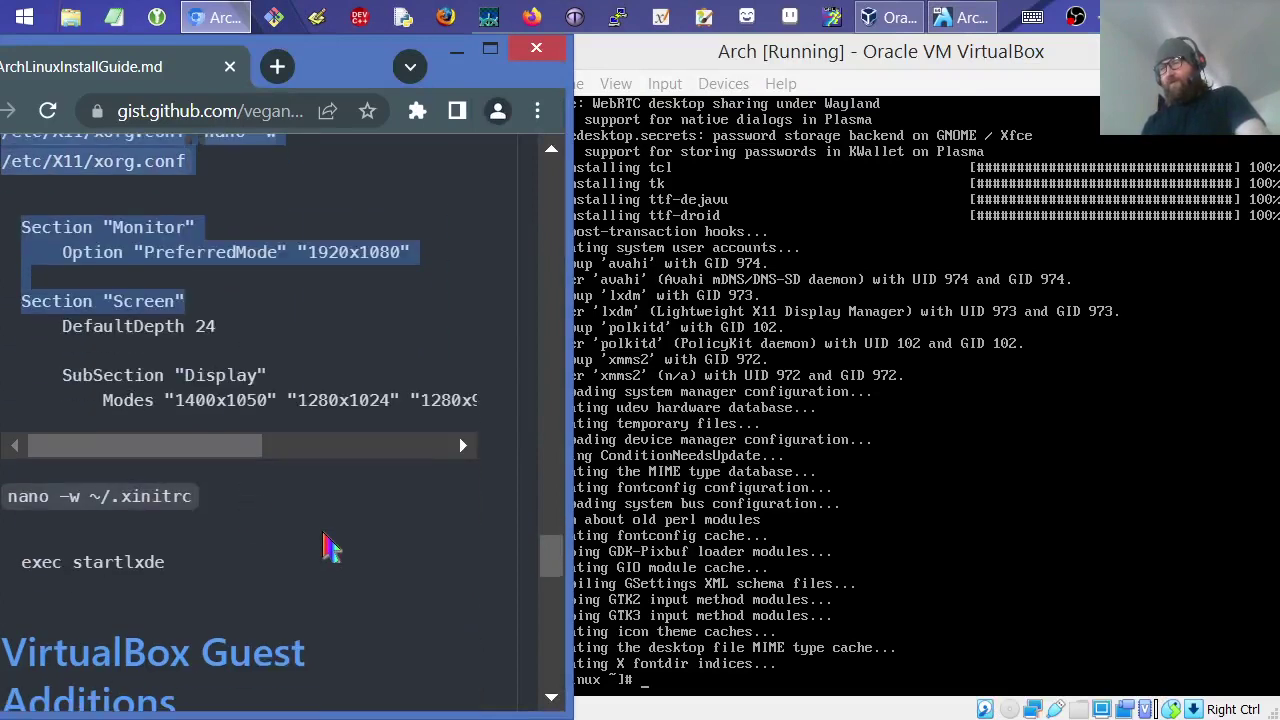
pyautogui.scroll(3, 328, 542)
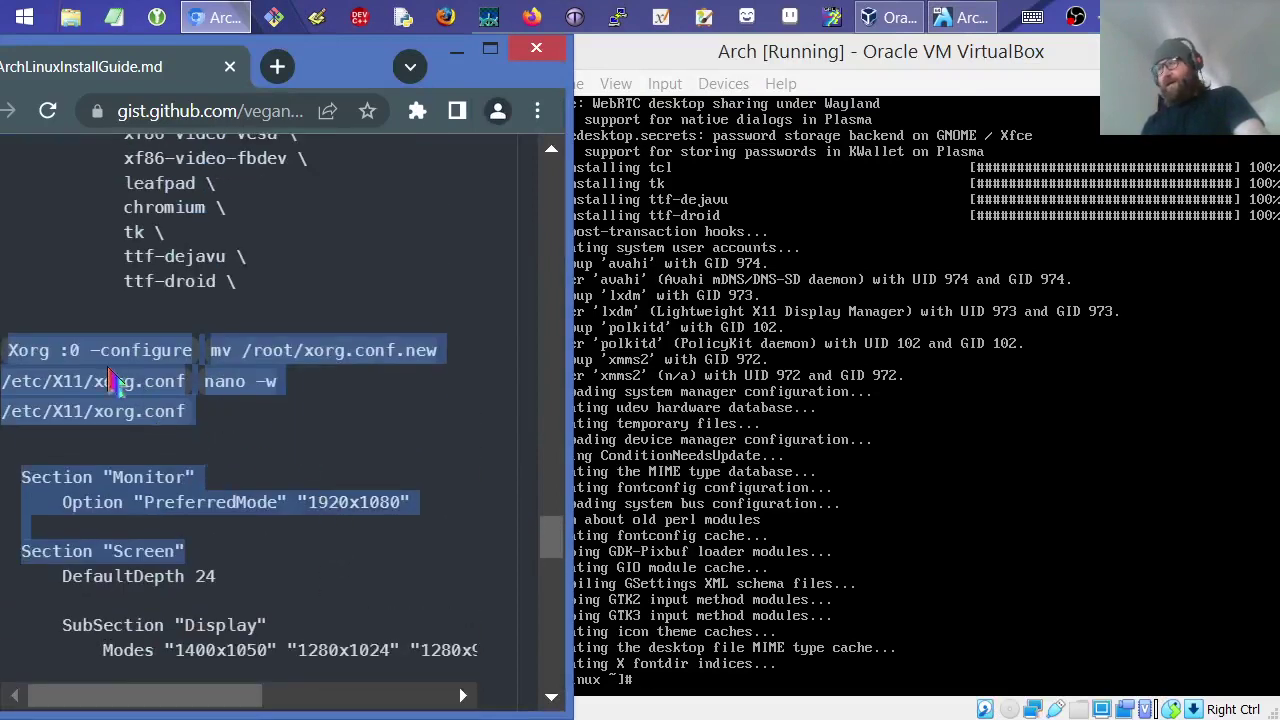
pyautogui.click(158, 356)
pyautogui.scroll(2, 308, 412)
pyautogui.scroll(2, 308, 412)
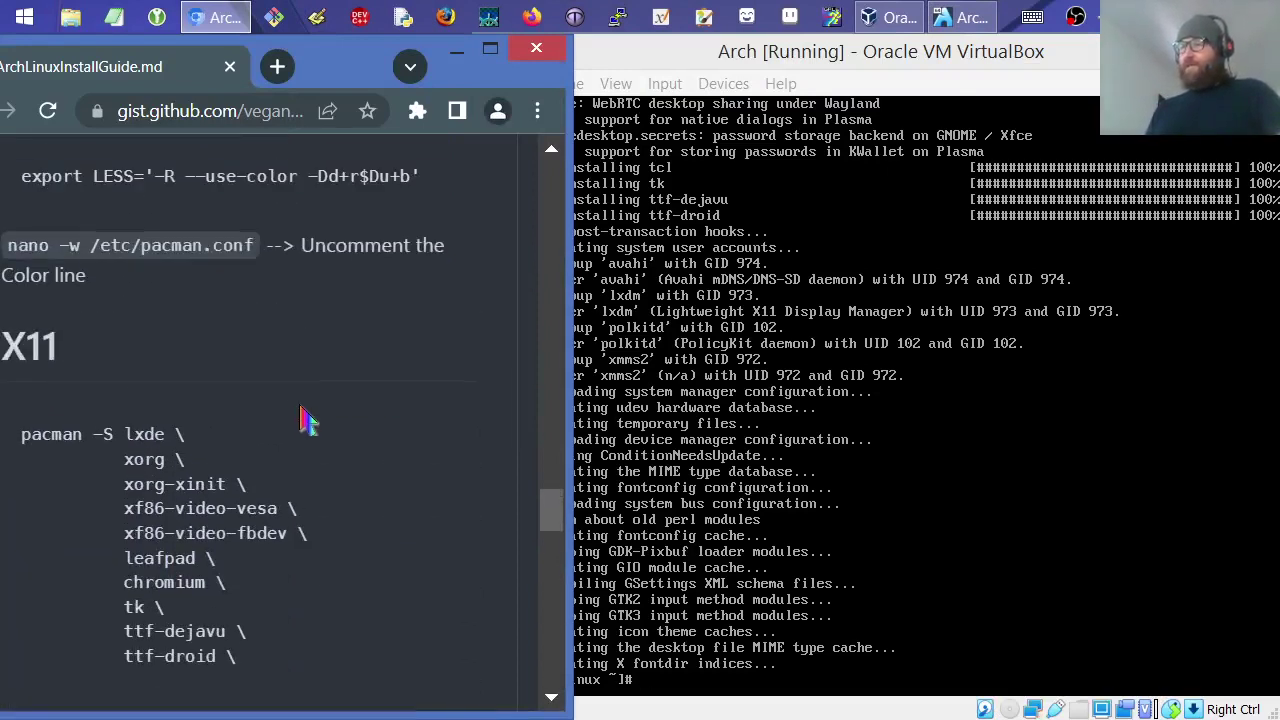
pyautogui.doubleClick(172, 585)
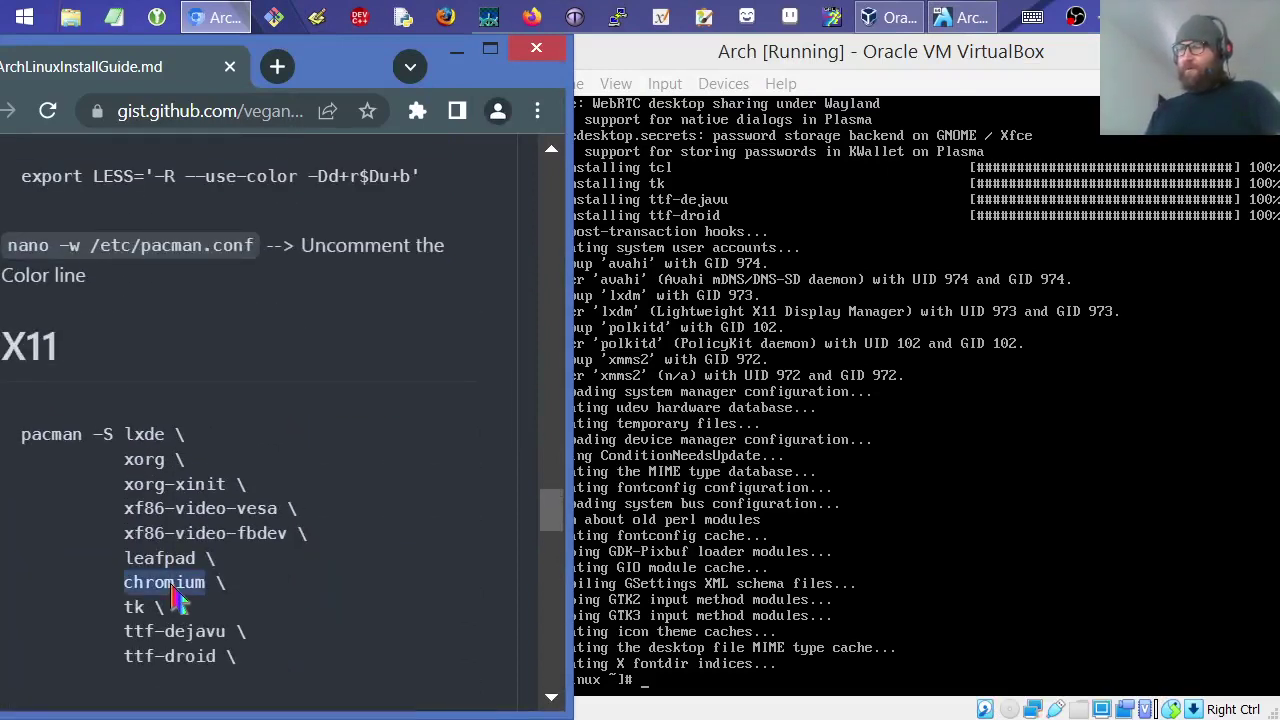
pyautogui.doubleClick(185, 562)
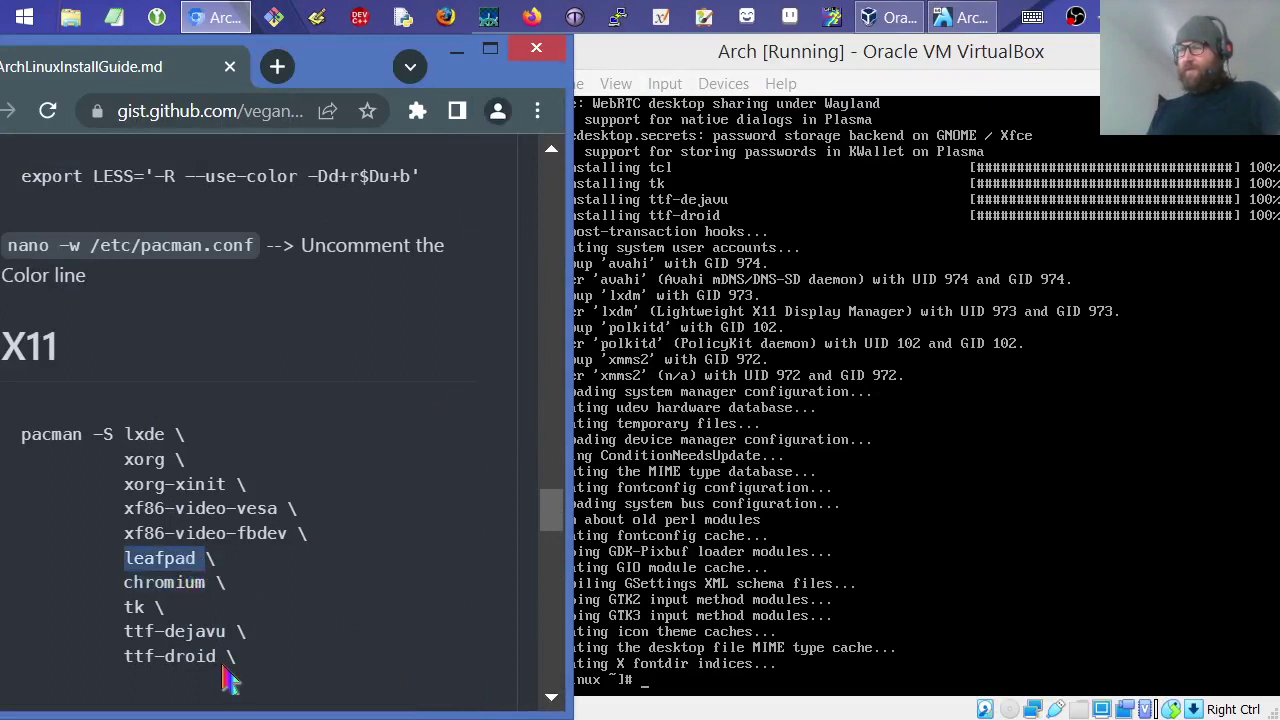
pyautogui.moveTo(129, 608); pyautogui.dragTo(218, 686)
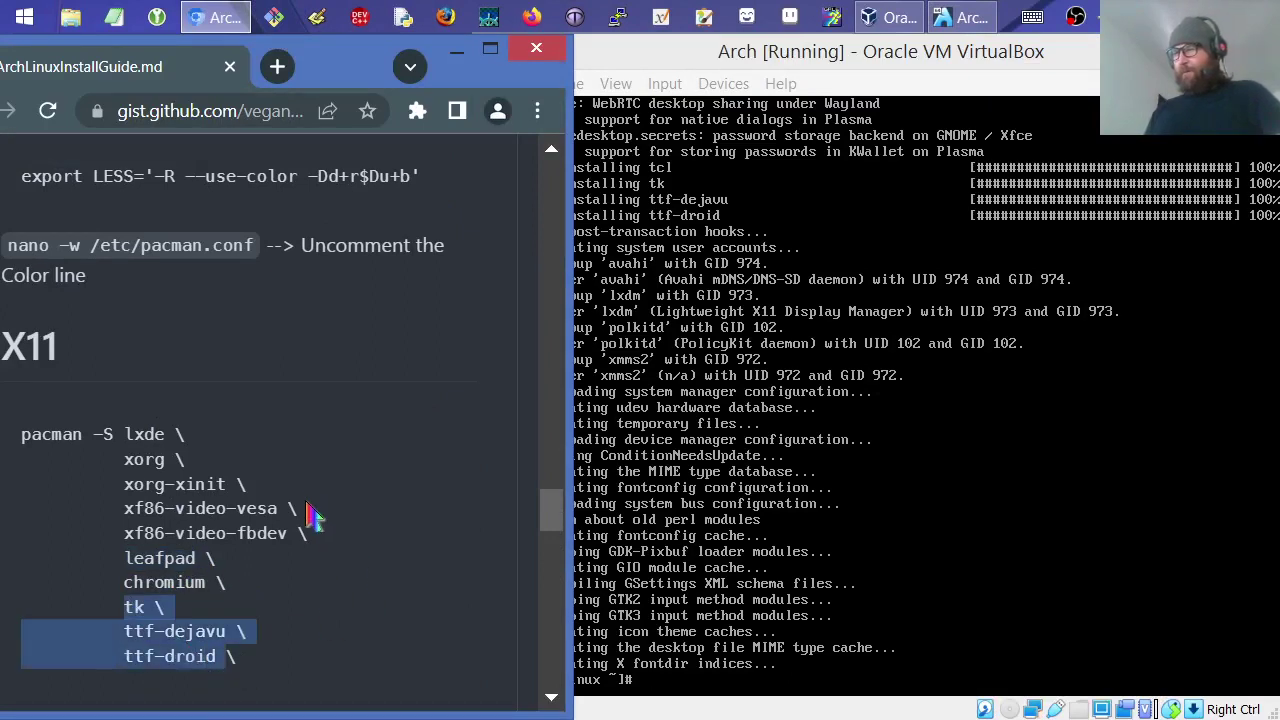
pyautogui.moveTo(300, 533); pyautogui.dragTo(9, 514)
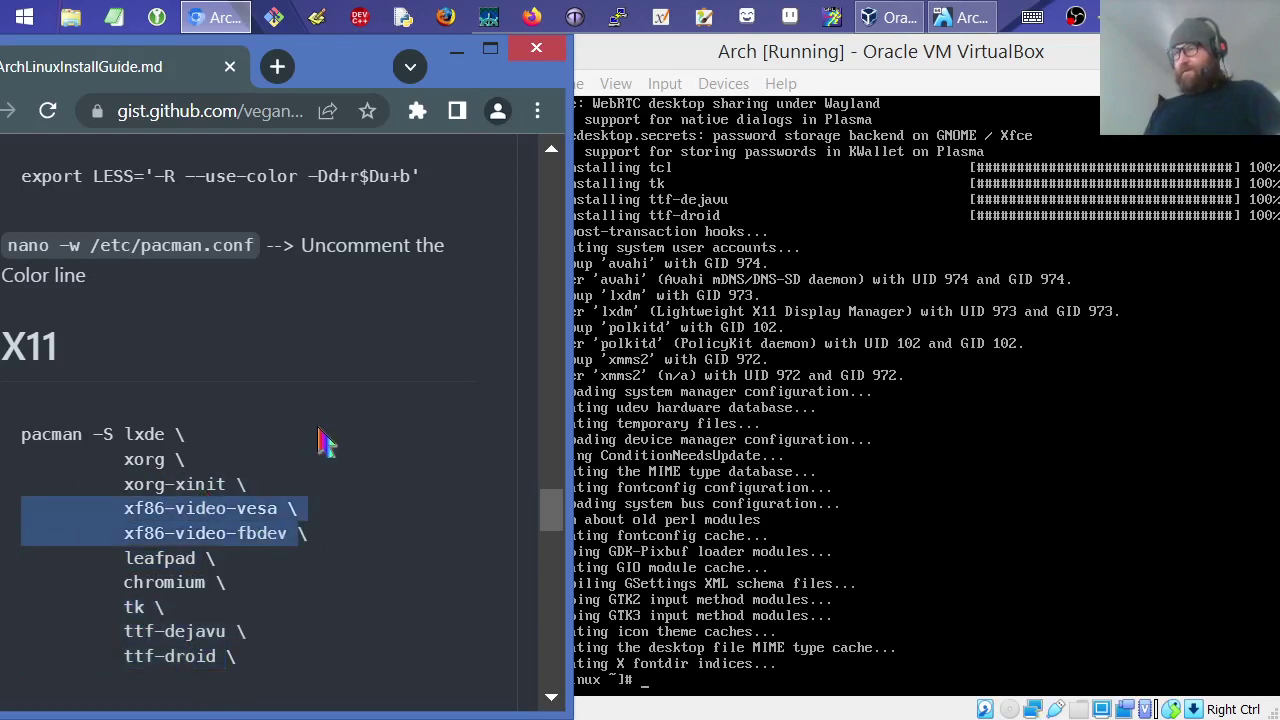
# - Review the guide's earlier pacman package list, including colorgcc, python, python-pip and gpm
pyautogui.scroll(3, 318, 438)
pyautogui.scroll(3, 325, 446)
pyautogui.scroll(5, 321, 445)
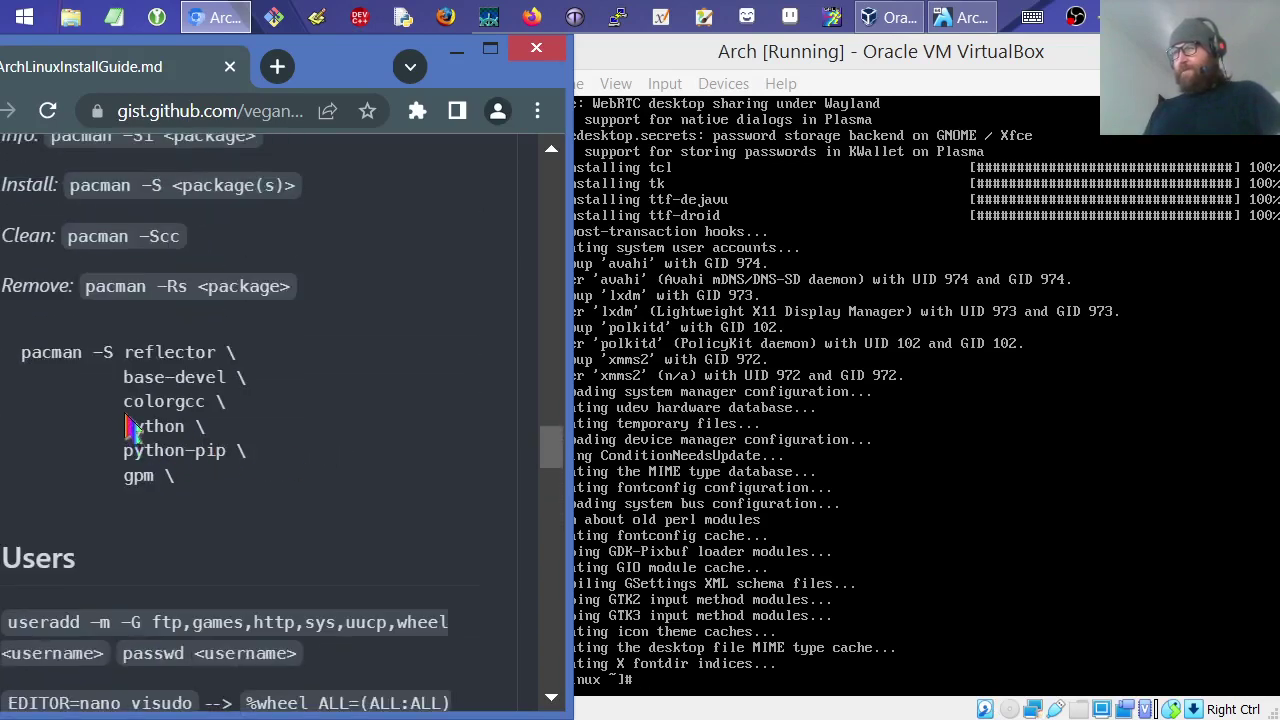
pyautogui.moveTo(122, 401); pyautogui.dragTo(251, 503)
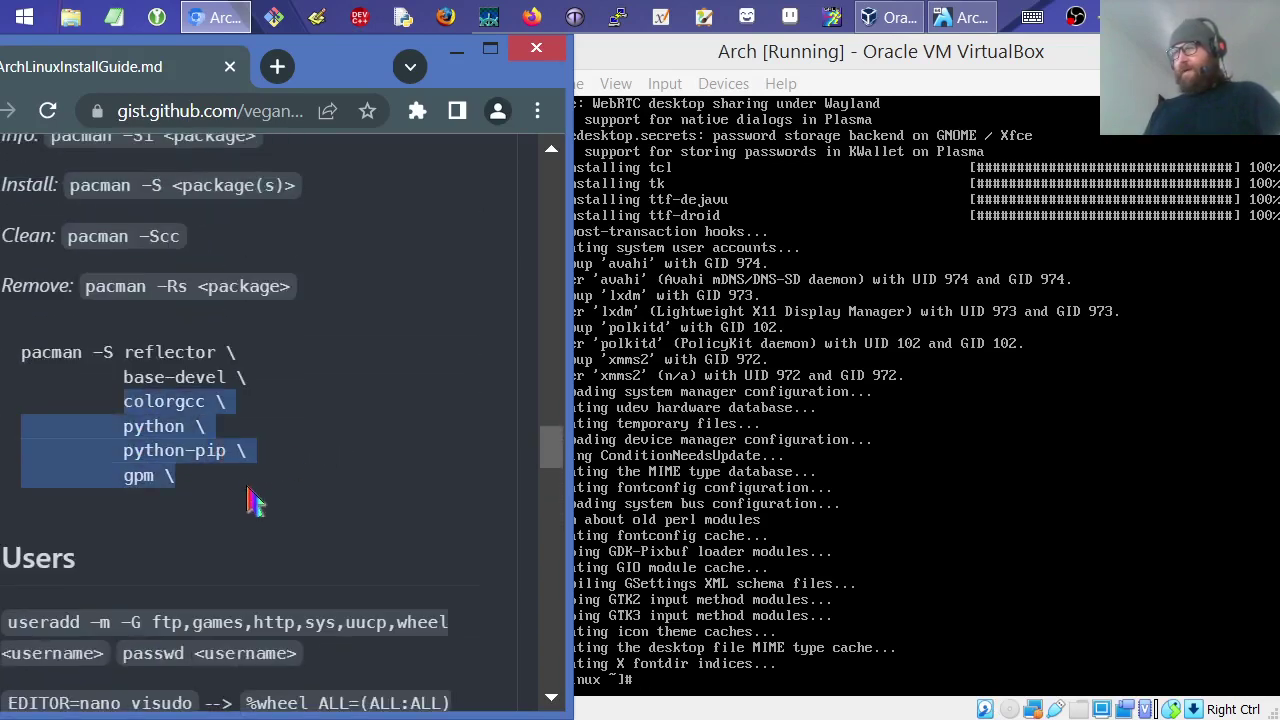
pyautogui.click(243, 423)
pyautogui.scroll(3, 423, 486)
pyautogui.scroll(-9, 423, 491)
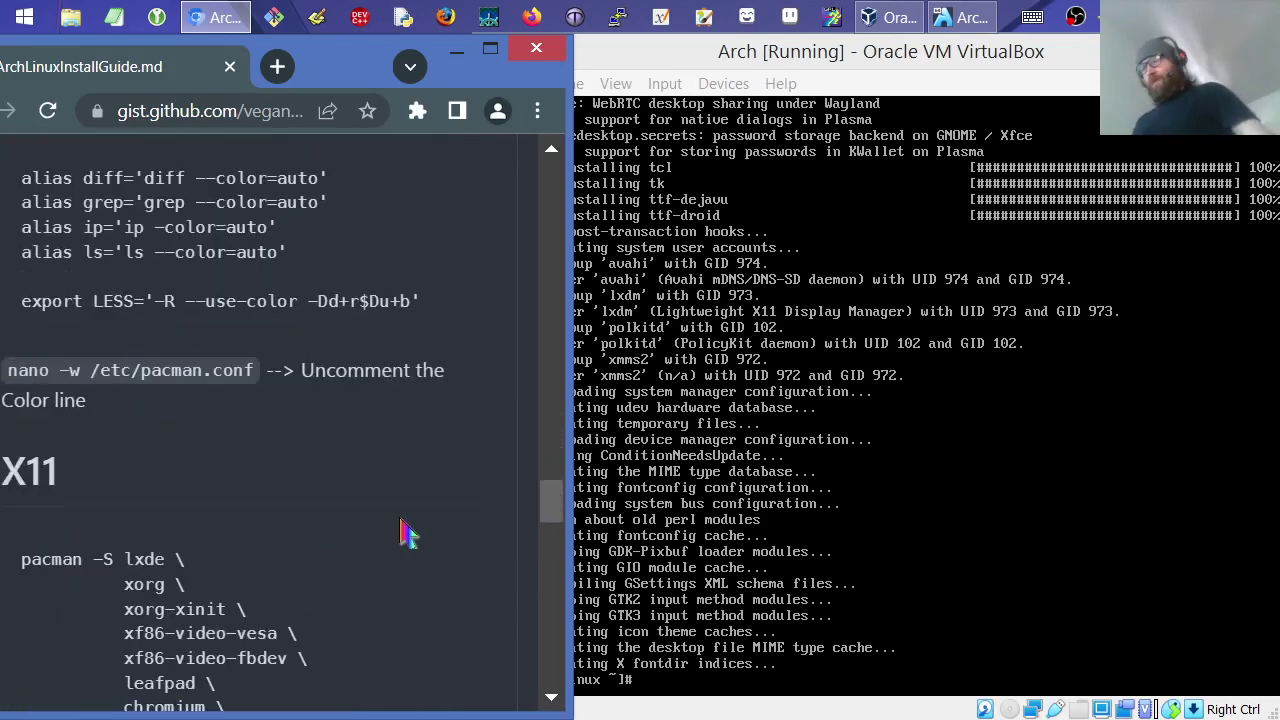
# - Find the Xorg configuration instructions in the guide and highlight the Xorg :0 -configure command
pyautogui.scroll(-2, 409, 525)
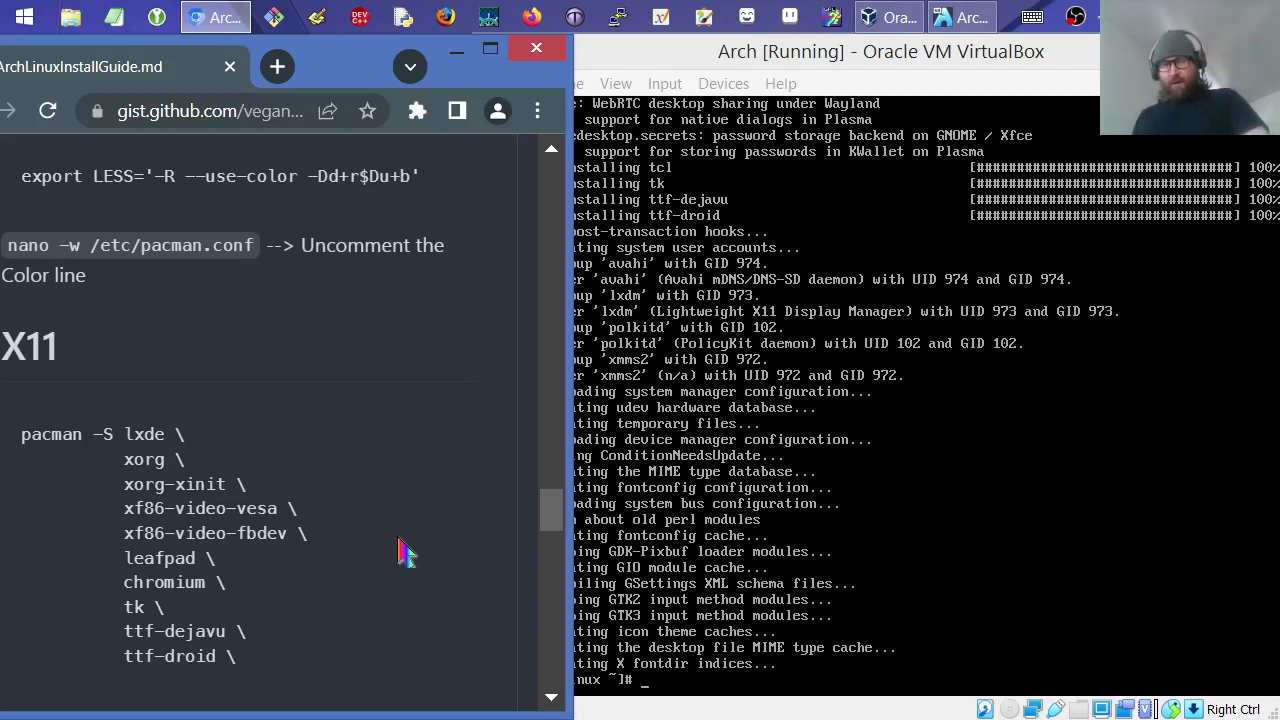
pyautogui.scroll(-3, 410, 497)
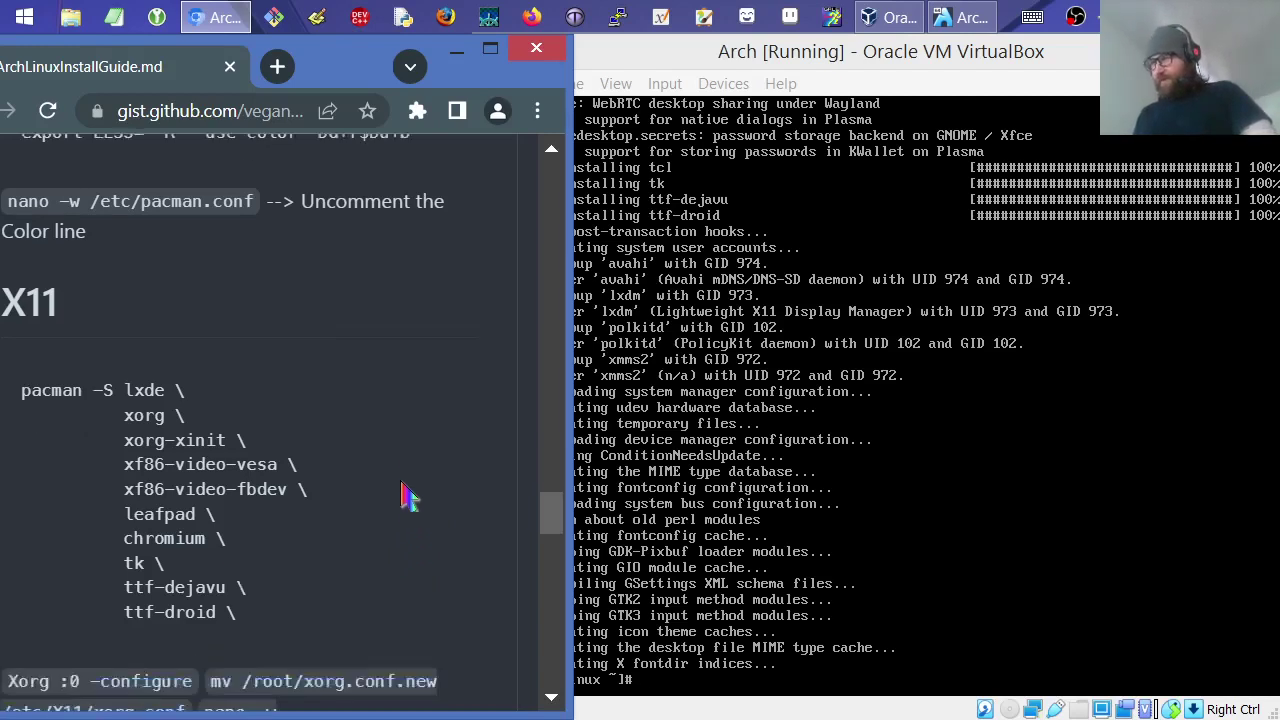
pyautogui.scroll(-3, 410, 497)
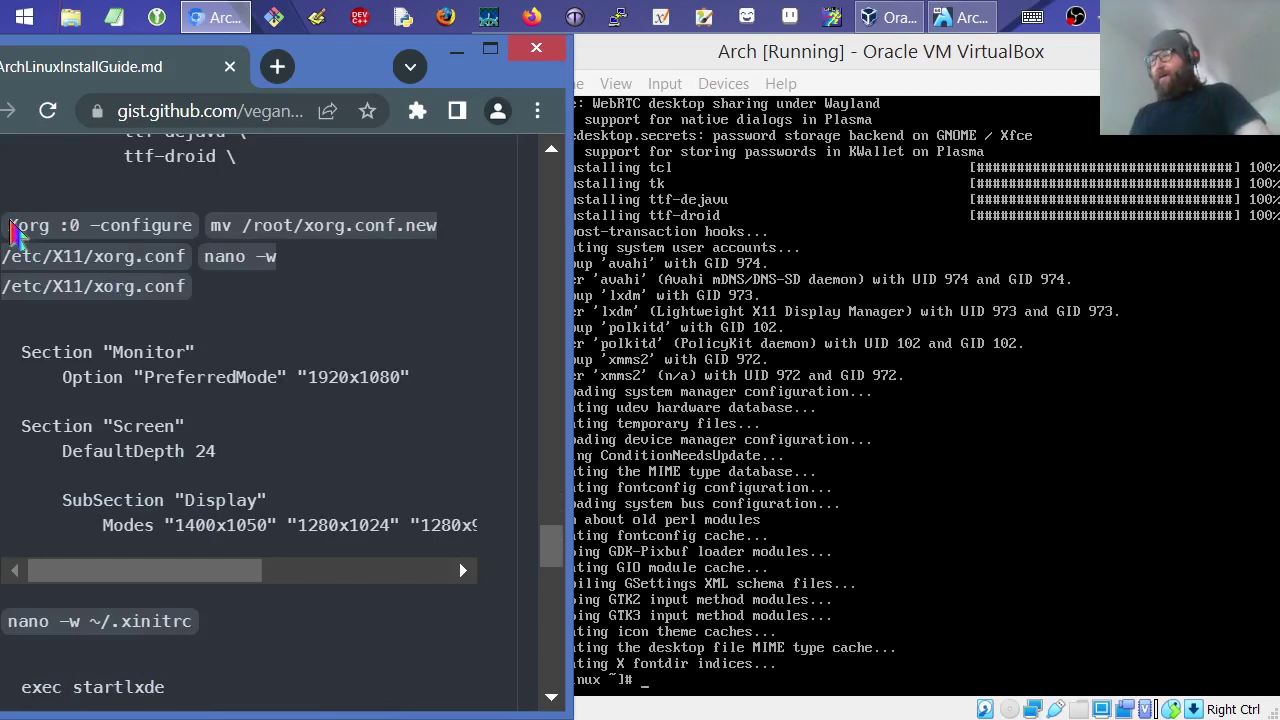
pyautogui.moveTo(14, 232); pyautogui.dragTo(500, 548)
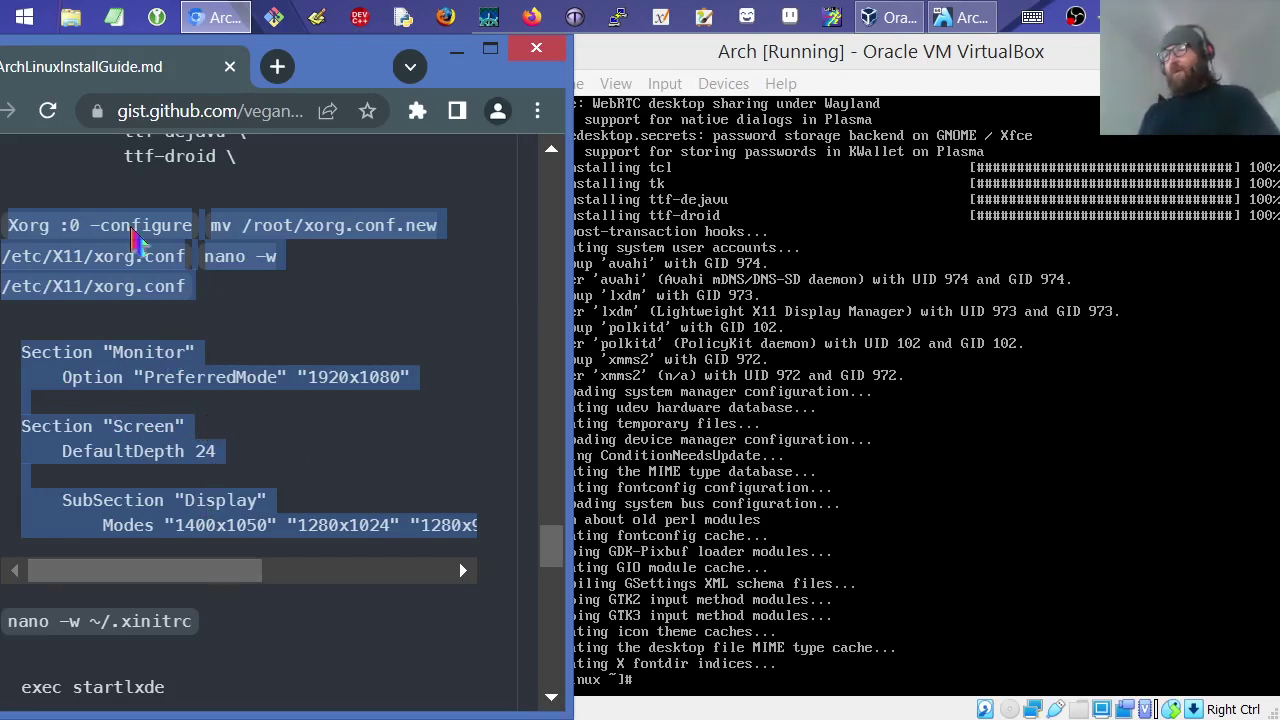
pyautogui.click(14, 235)
pyautogui.moveTo(10, 230); pyautogui.dragTo(197, 265)
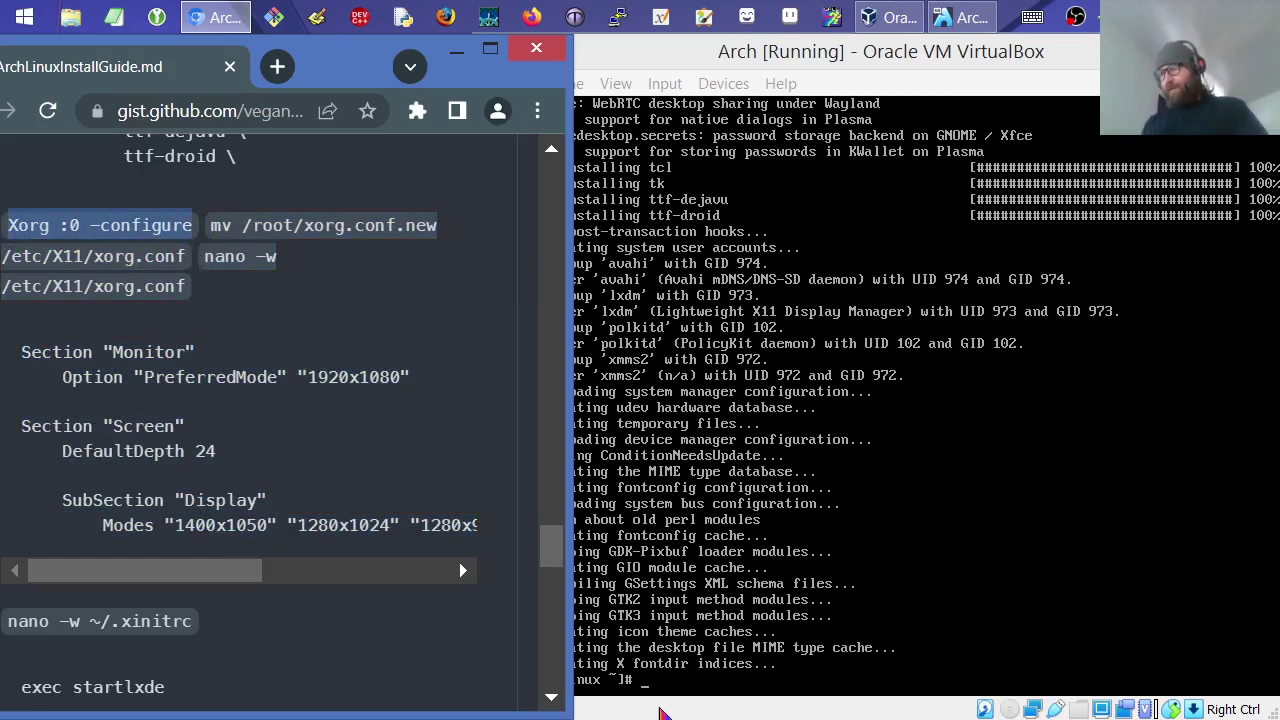
# - Print the root shell's working directory with pwd and exit the root session
pyautogui.click(600, 650)
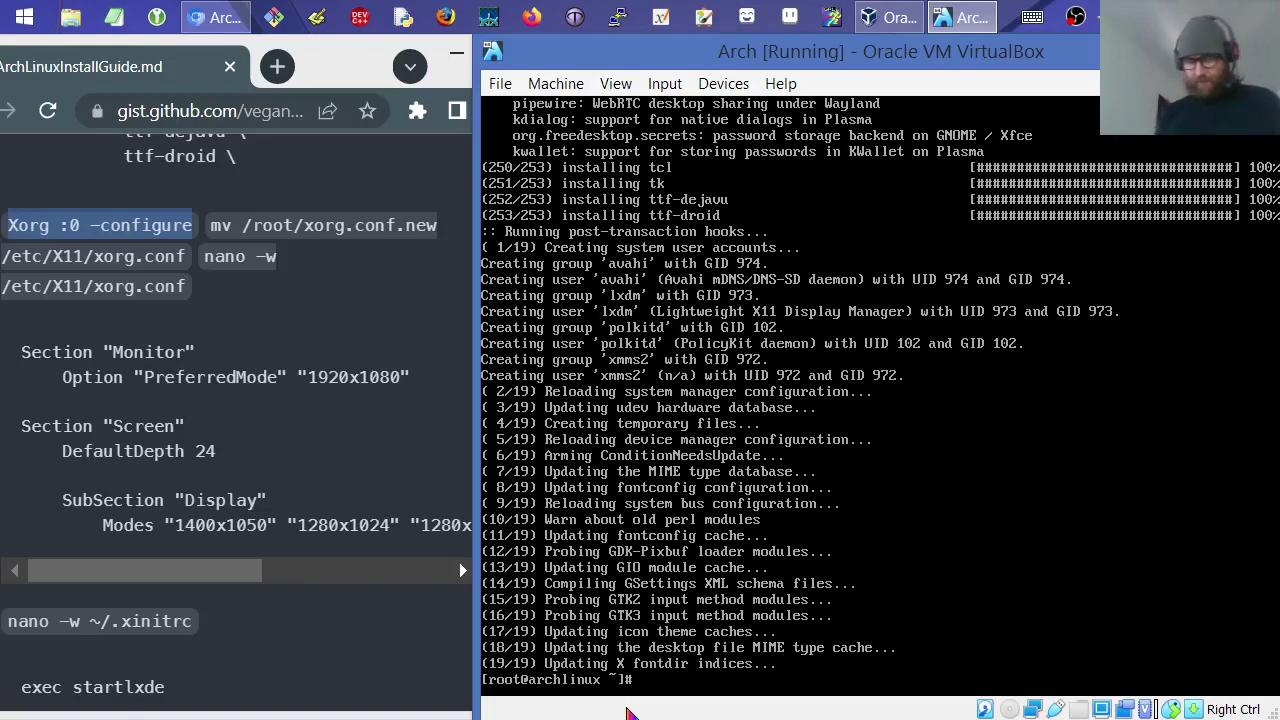
pyautogui.press('Return')
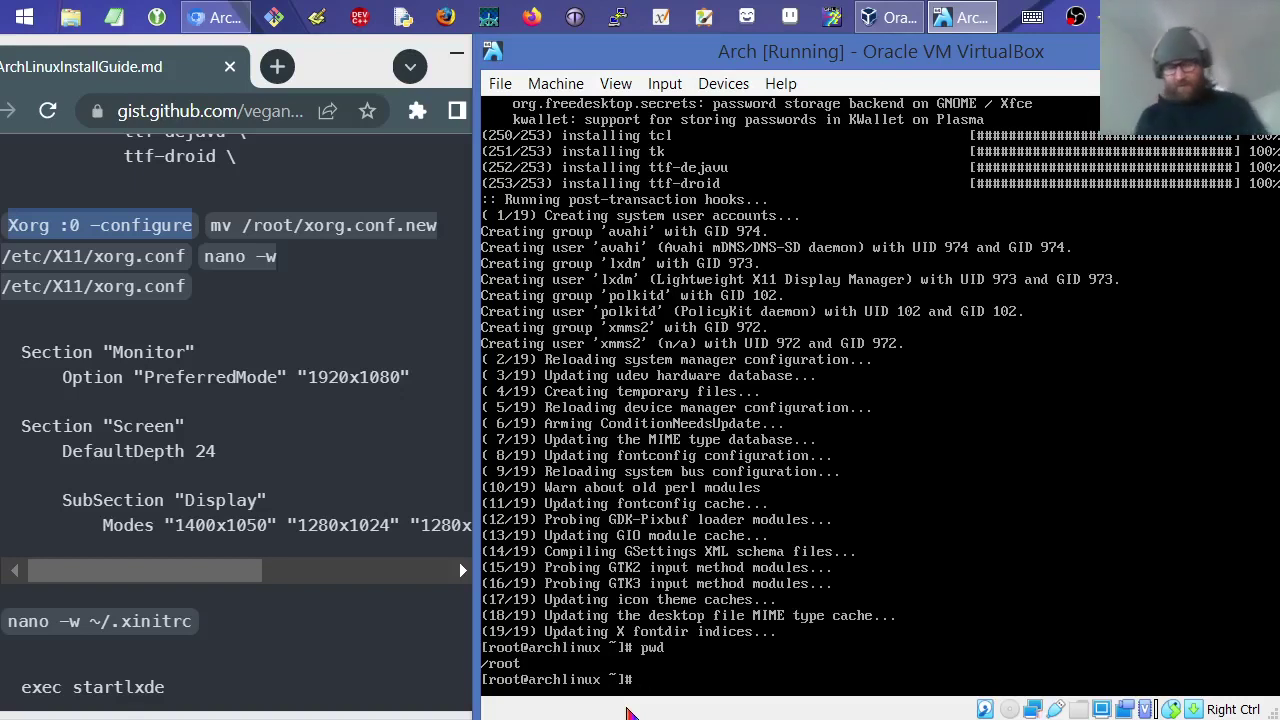
pyautogui.write('exit')
pyautogui.press('Return')
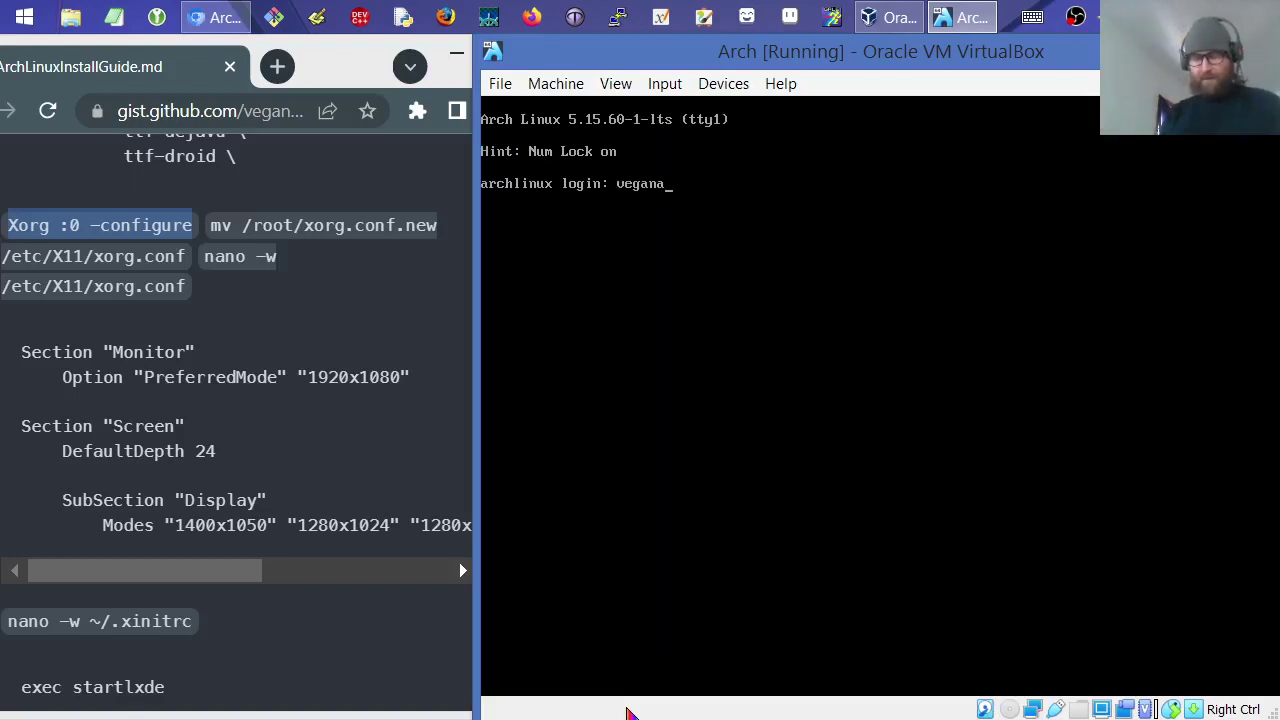
# - Log in as the regular user with the username and account password, and print the working directory with pwd
pyautogui.write('veganaize')
pyautogui.press('Return')
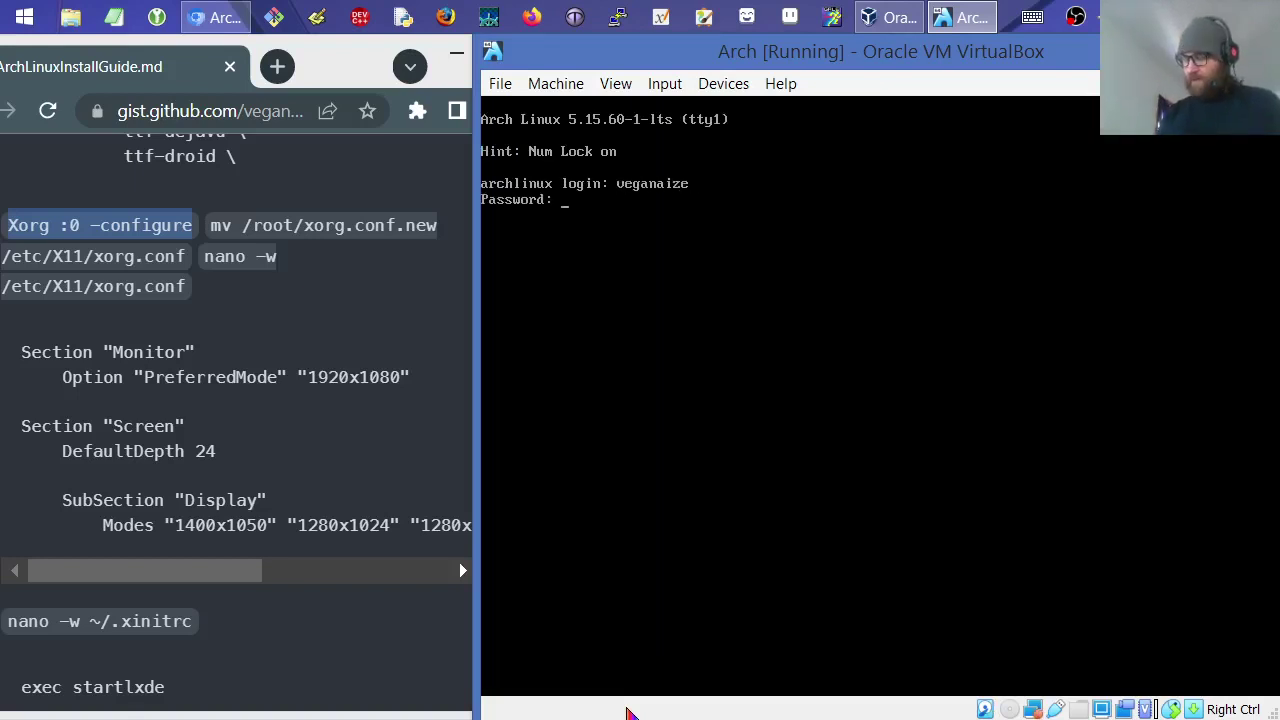
pyautogui.press('Return')
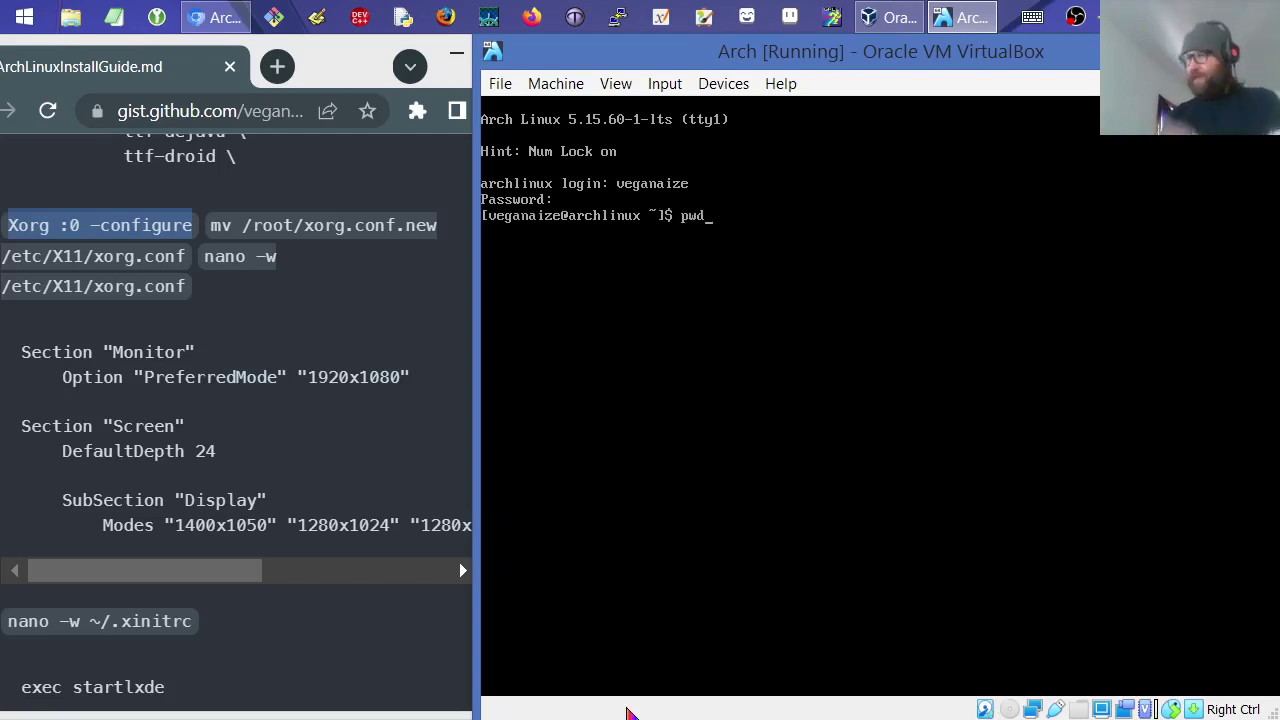
pyautogui.press('Return')
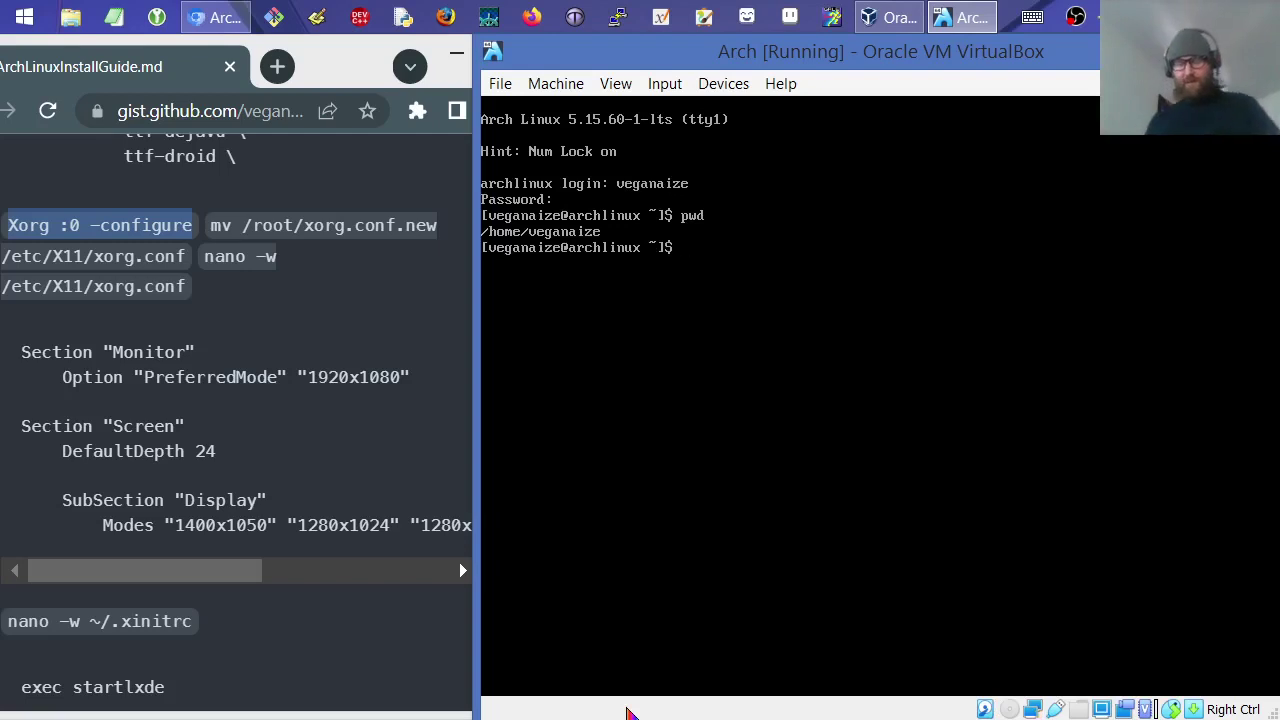
# - Test sudo access by running sudo alone, opening a root shell with sudo bash and exiting it
pyautogui.press('Return')
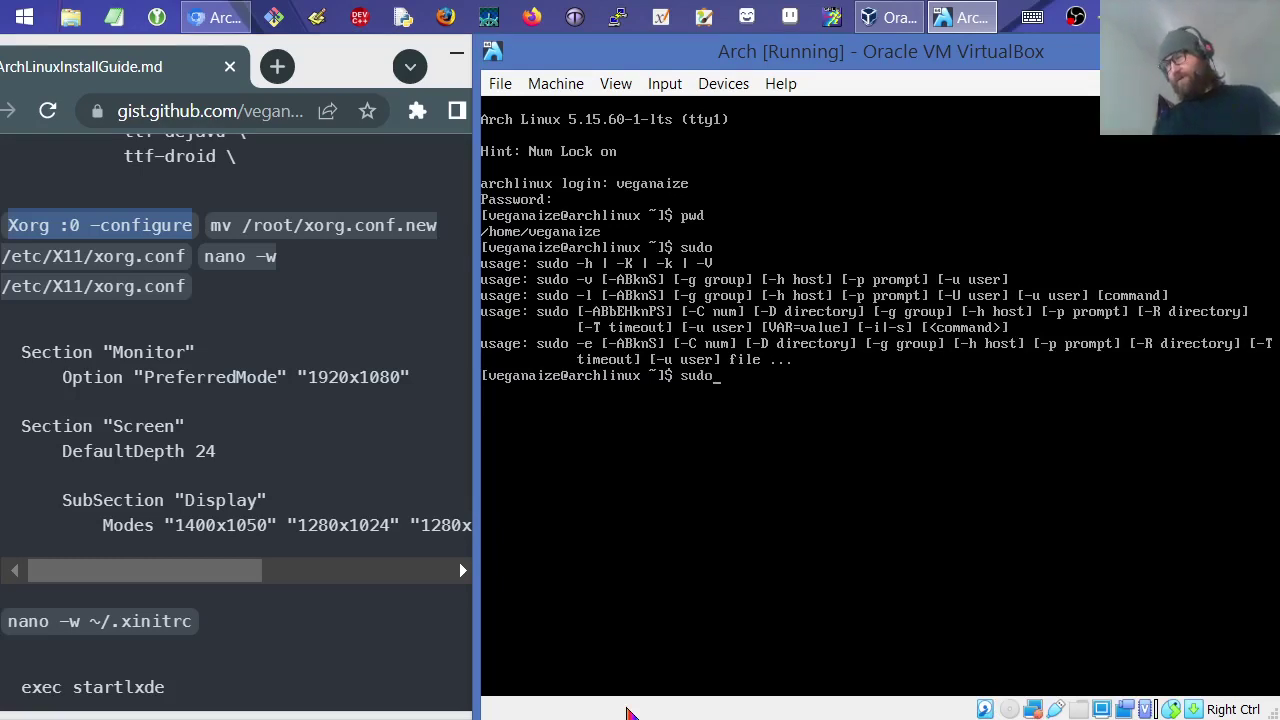
pyautogui.write('sudo bash')
pyautogui.press('Return')
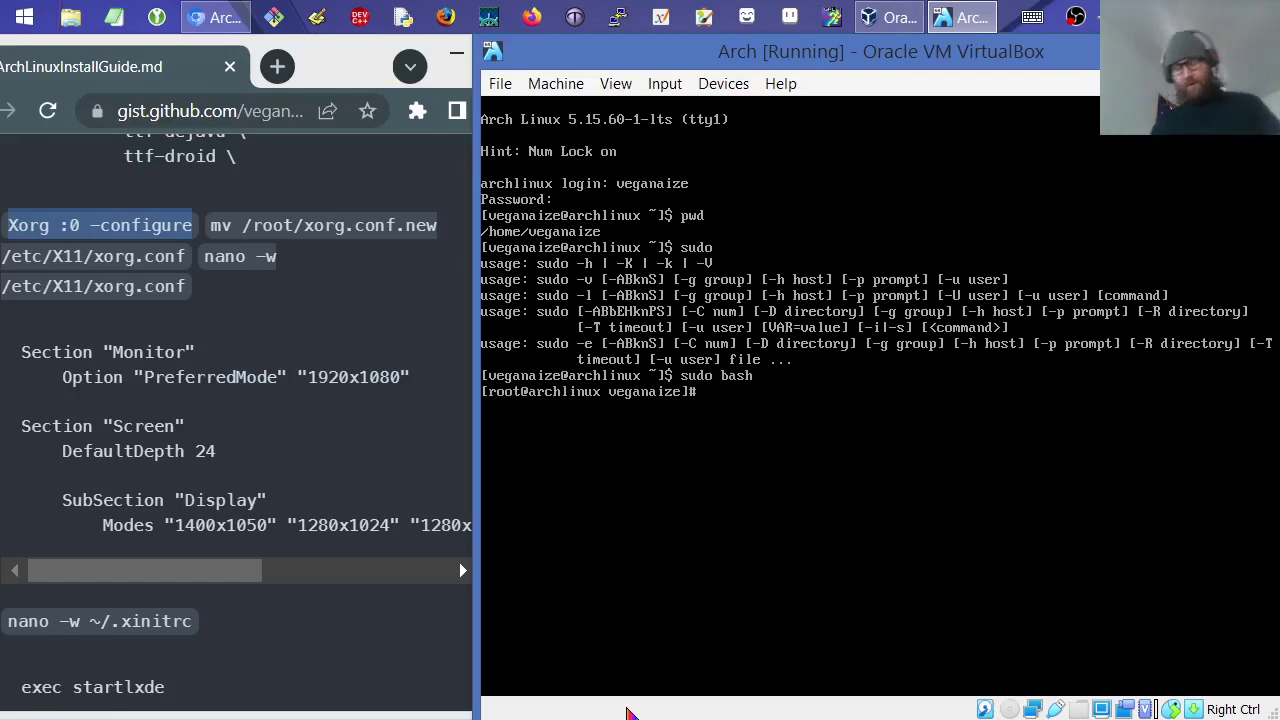
pyautogui.write('xit')
pyautogui.press('Return')
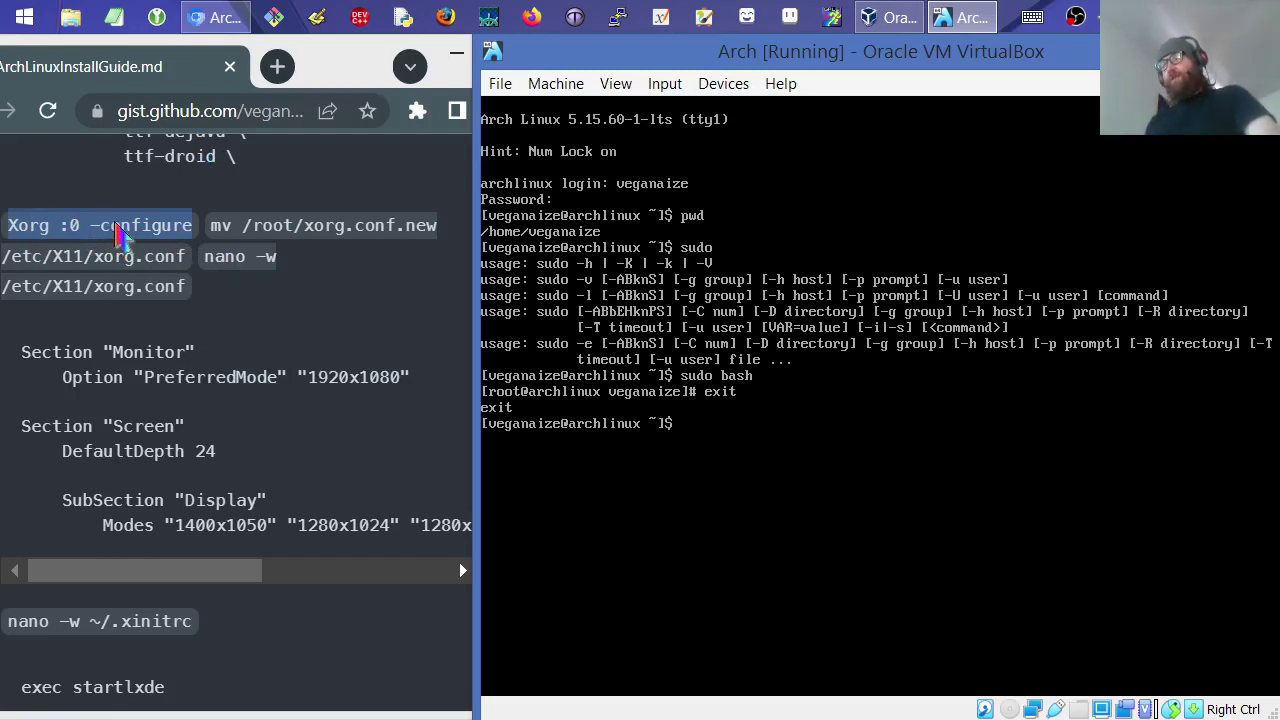
# - Review the guide's commands for generating the Xorg configuration, moving /root/xorg.conf.new to /etc/X11/xorg.conf and opening that file in nano
pyautogui.moveTo(208, 228); pyautogui.dragTo(297, 229)
pyautogui.moveTo(9, 229); pyautogui.dragTo(192, 227)
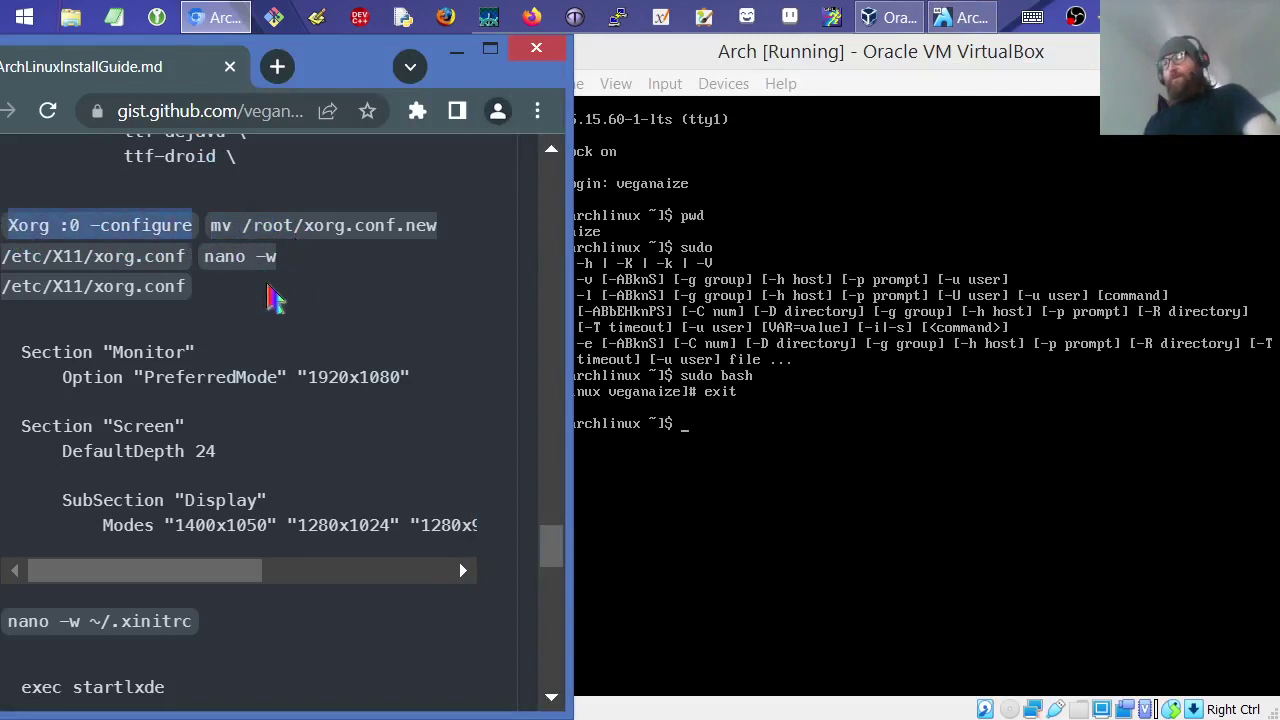
pyautogui.moveTo(211, 230); pyautogui.dragTo(266, 251)
pyautogui.doubleClick(266, 246)
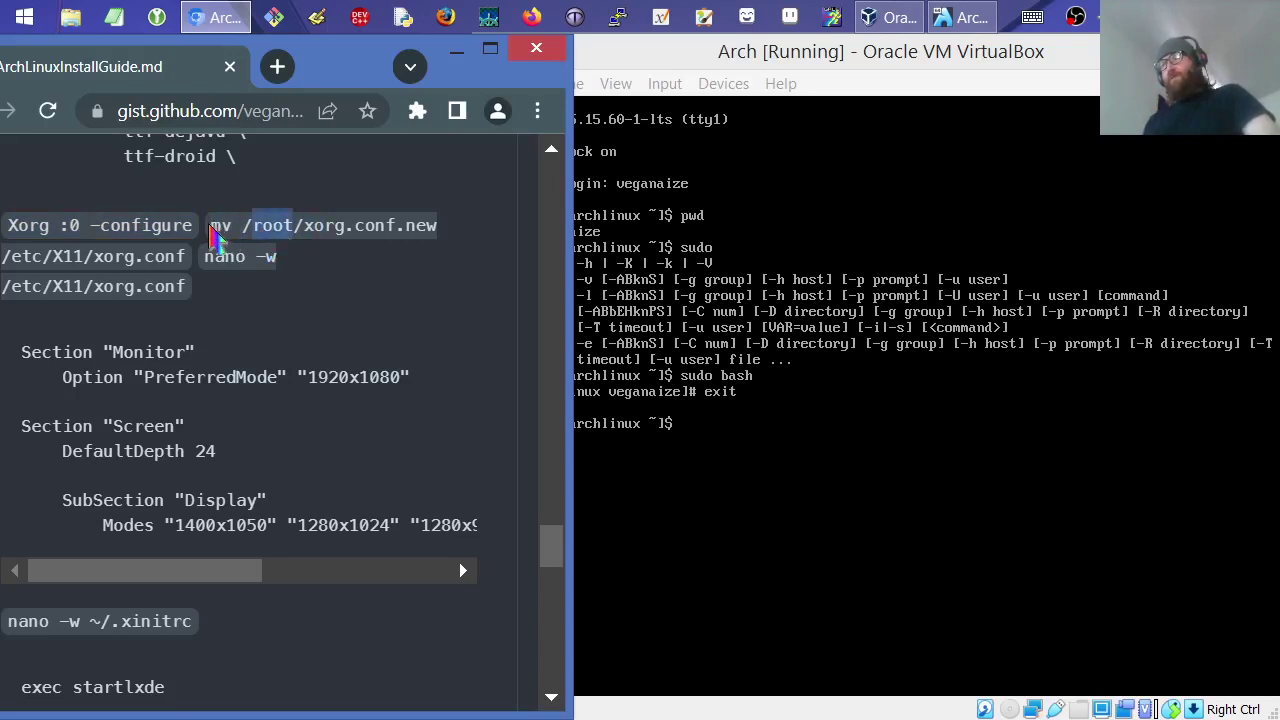
pyautogui.moveTo(212, 230); pyautogui.dragTo(197, 257)
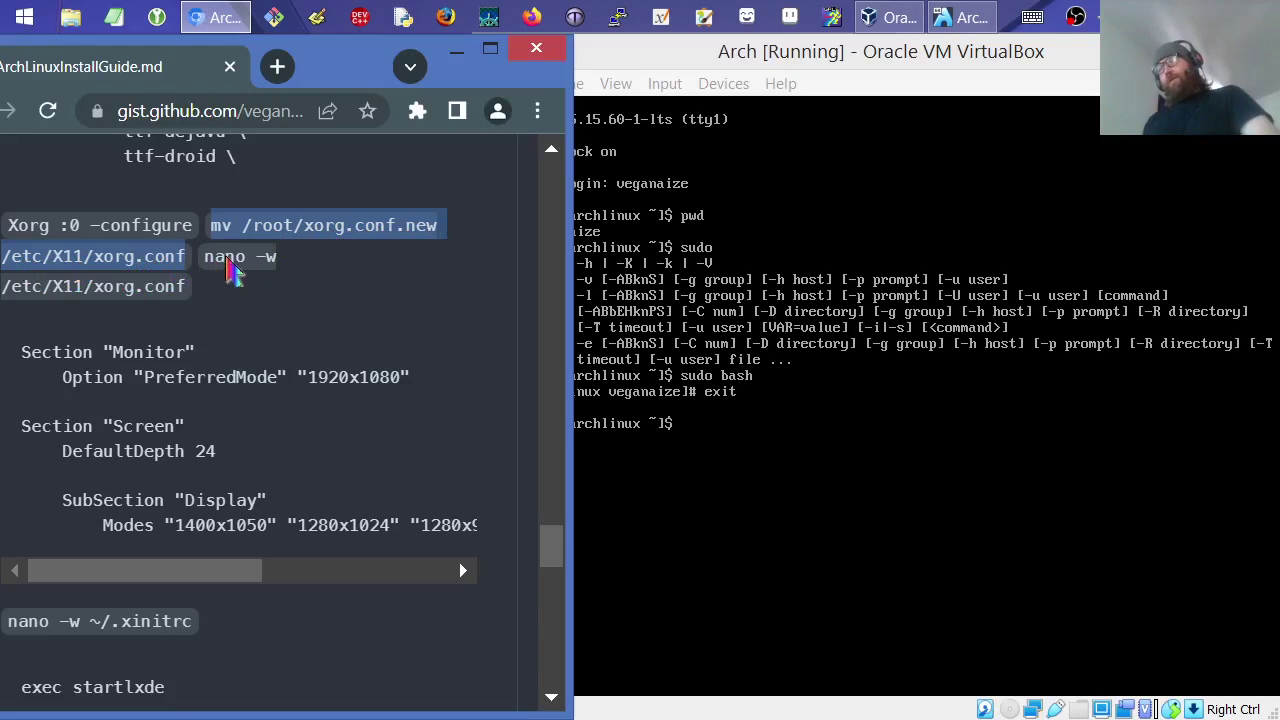
pyautogui.moveTo(208, 256); pyautogui.dragTo(194, 294)
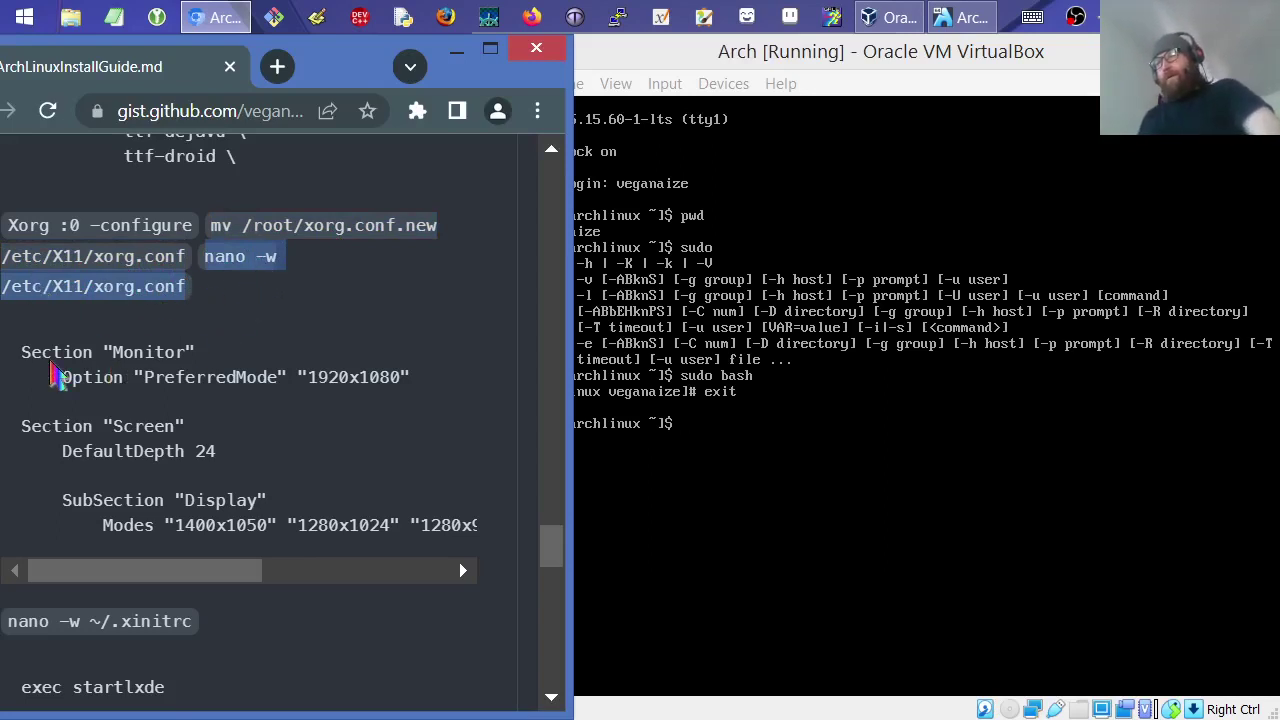
# - Review the guide's xorg.conf settings: the Monitor section's PreferredMode option and the Screen section's DefaultDepth and Display subsection Modes
pyautogui.doubleClick(45, 360)
pyautogui.moveTo(110, 365); pyautogui.dragTo(200, 352)
pyautogui.moveTo(64, 382); pyautogui.dragTo(418, 385)
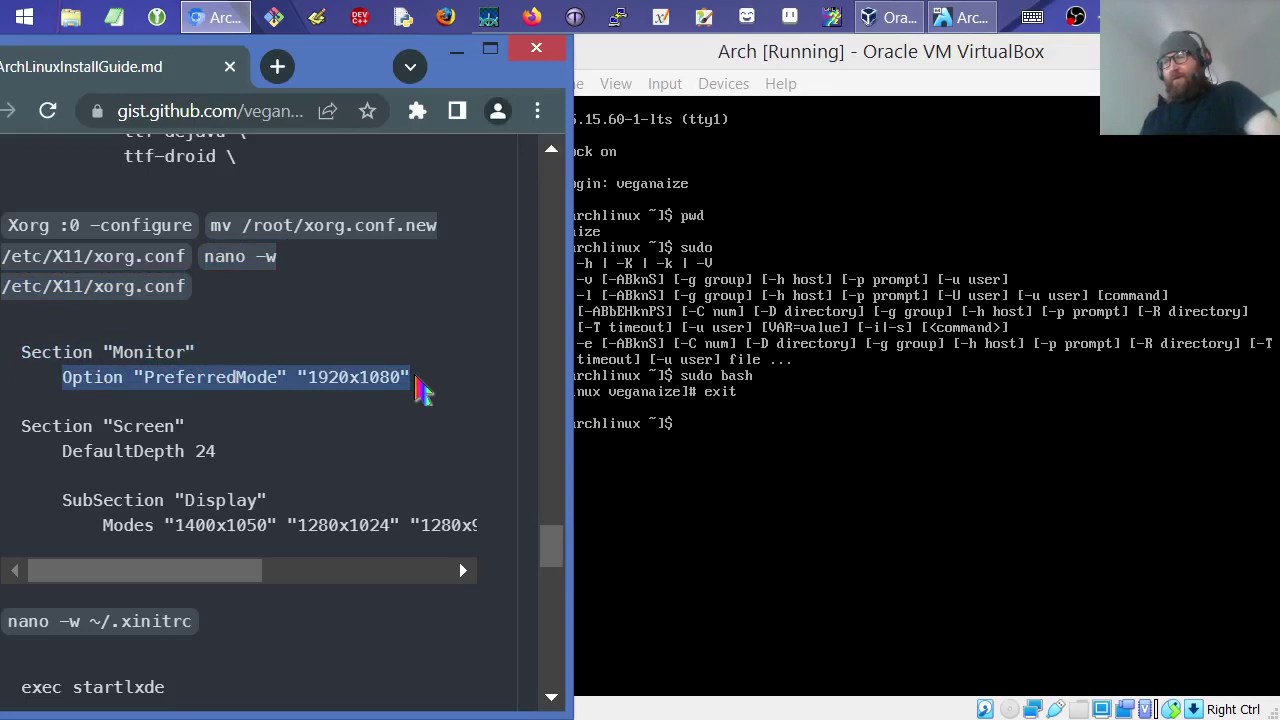
pyautogui.click(38, 433)
pyautogui.moveTo(38, 433); pyautogui.dragTo(188, 428)
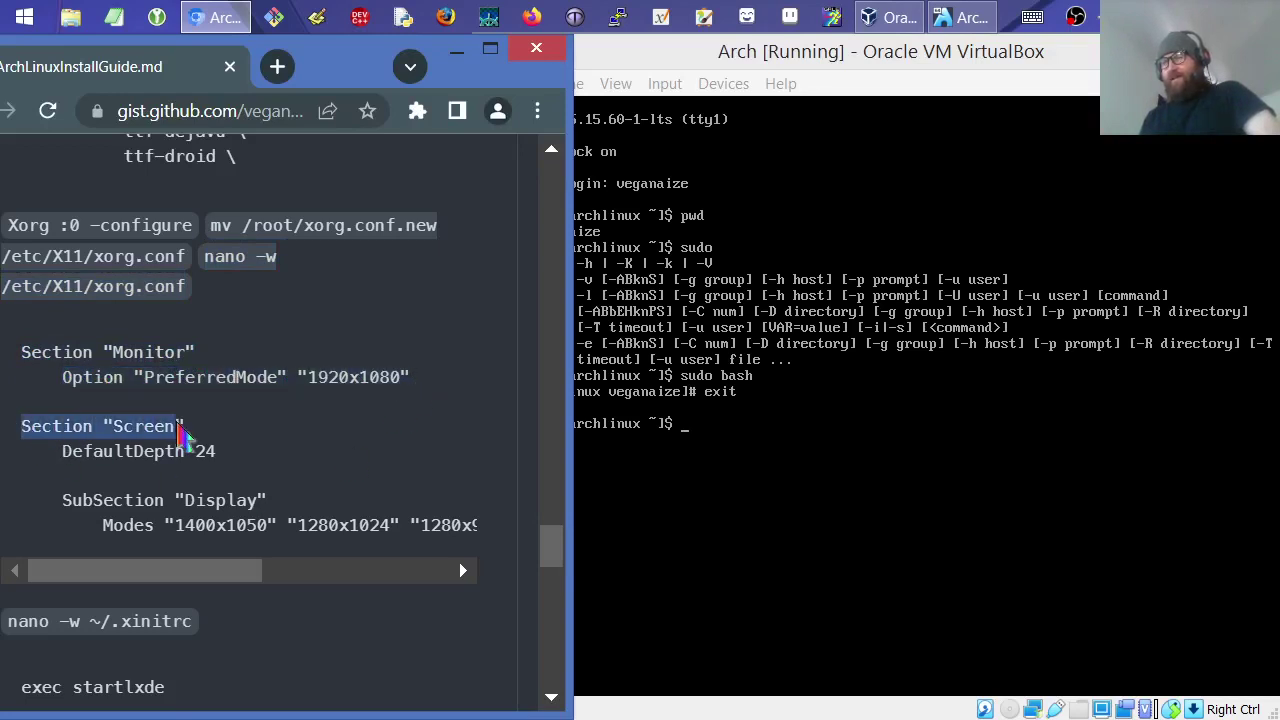
pyautogui.click(68, 456)
pyautogui.moveTo(68, 456); pyautogui.dragTo(216, 455)
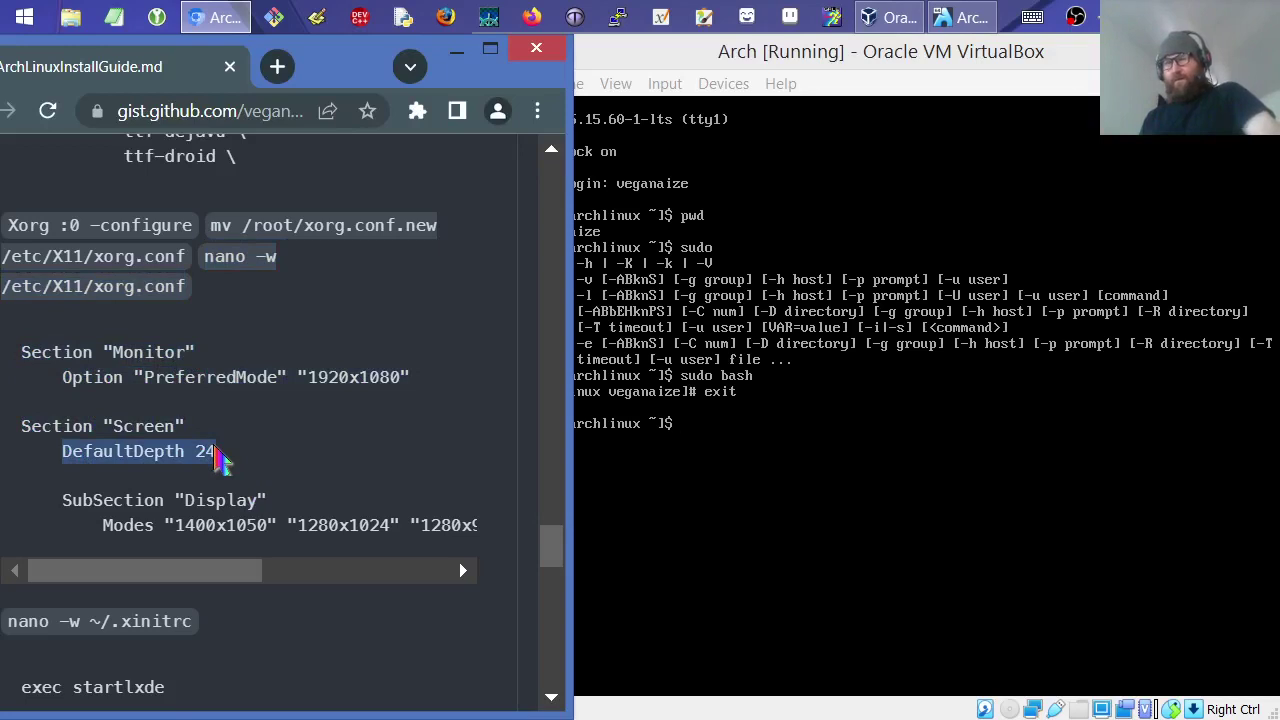
pyautogui.moveTo(63, 505); pyautogui.dragTo(268, 508)
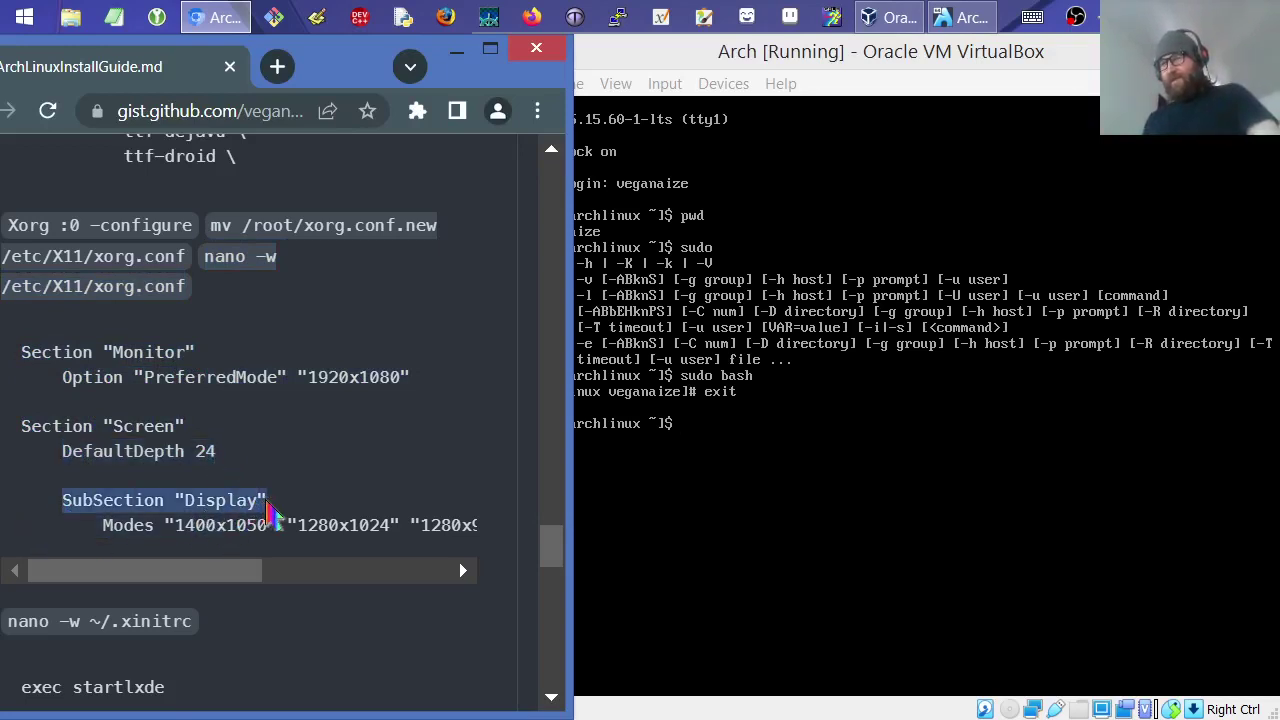
pyautogui.moveTo(103, 526); pyautogui.dragTo(397, 540)
pyautogui.moveTo(251, 574)
pyautogui.mouseDown()
pyautogui.moveTo(457, 571)
pyautogui.moveTo(230, 570)
pyautogui.mouseUp()
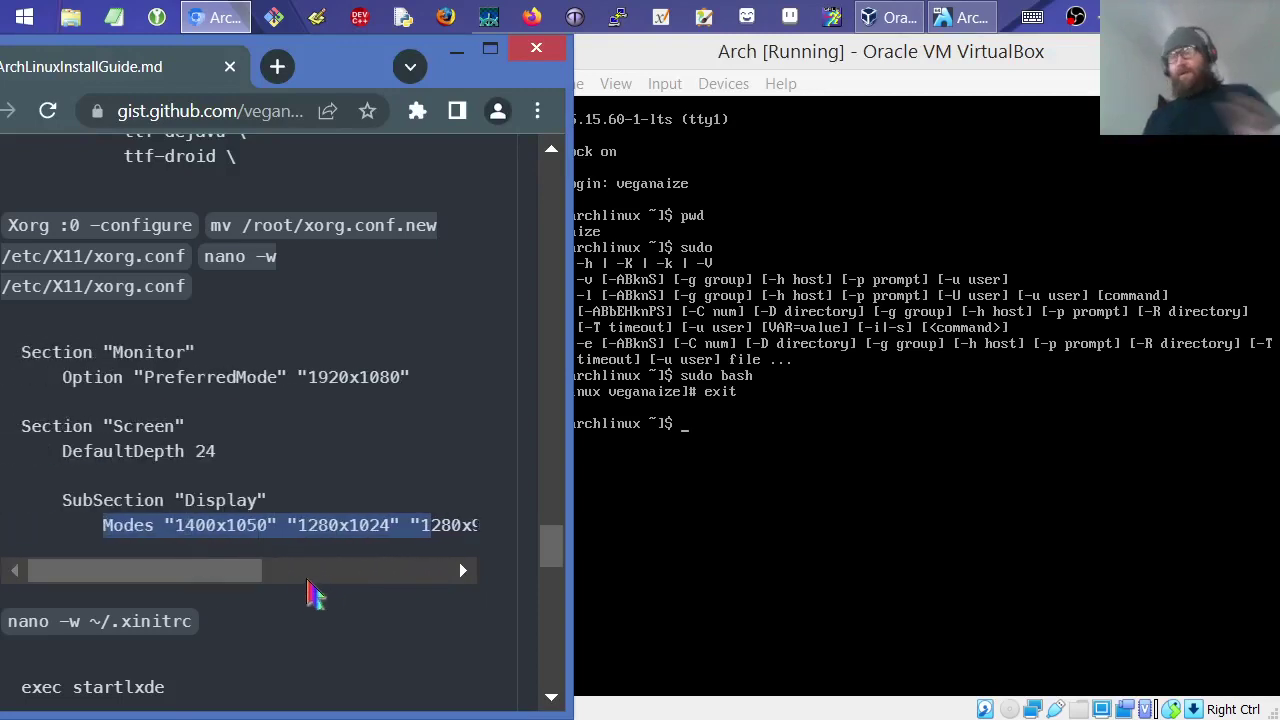
# - Following the guide, create ~/.xinitrc with nano -w in the virtual machine, enter the line exec startlxde, and save the file
pyautogui.scroll(-4, 350, 640)
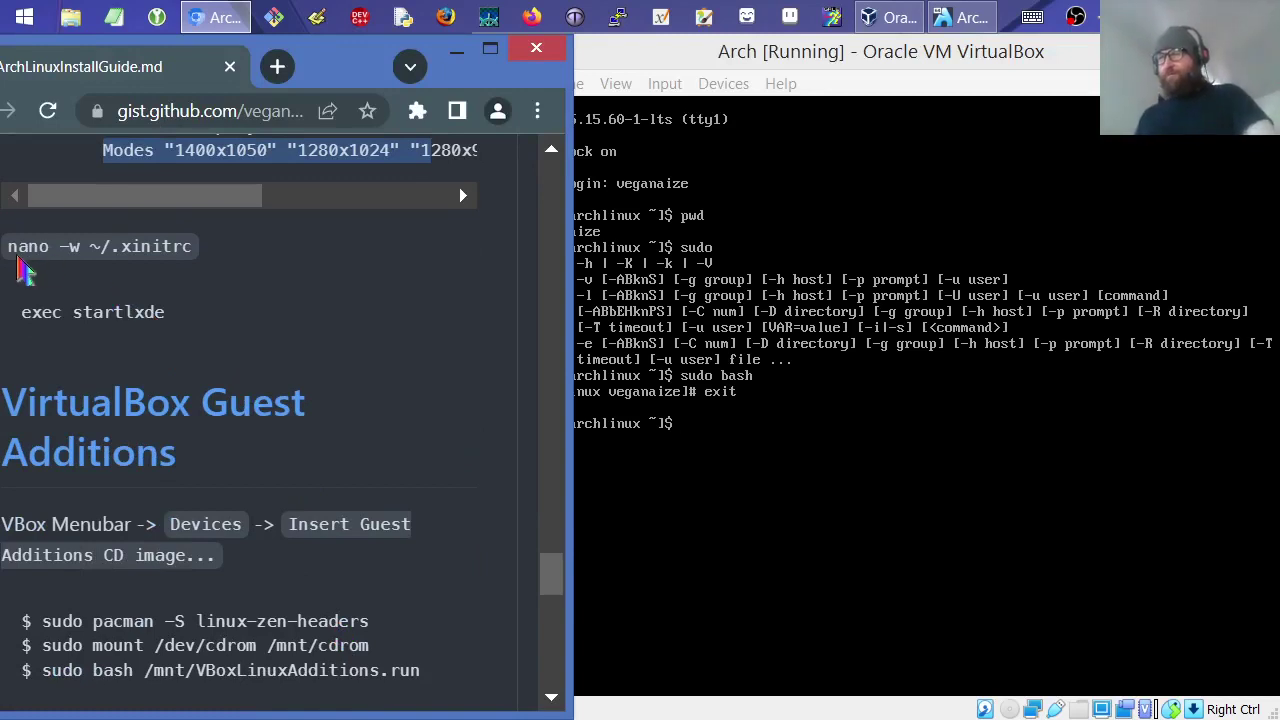
pyautogui.moveTo(16, 260); pyautogui.dragTo(191, 262)
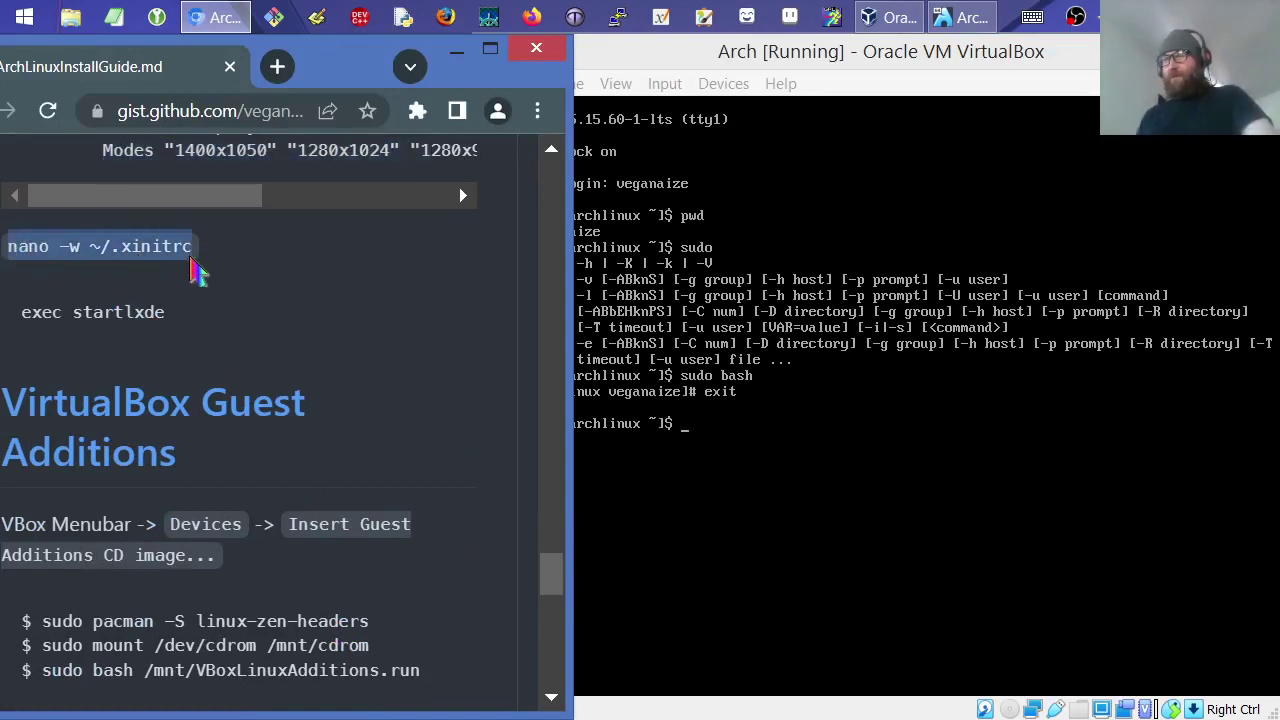
pyautogui.click(673, 70)
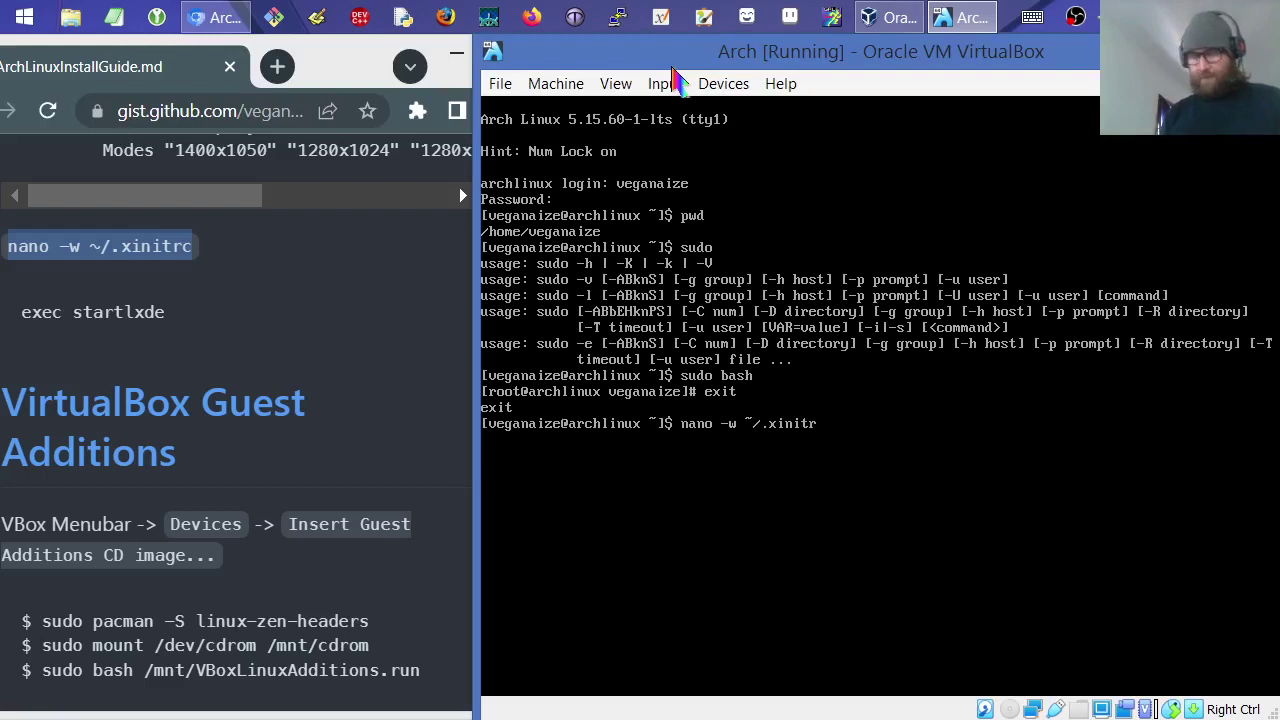
pyautogui.press('Return')
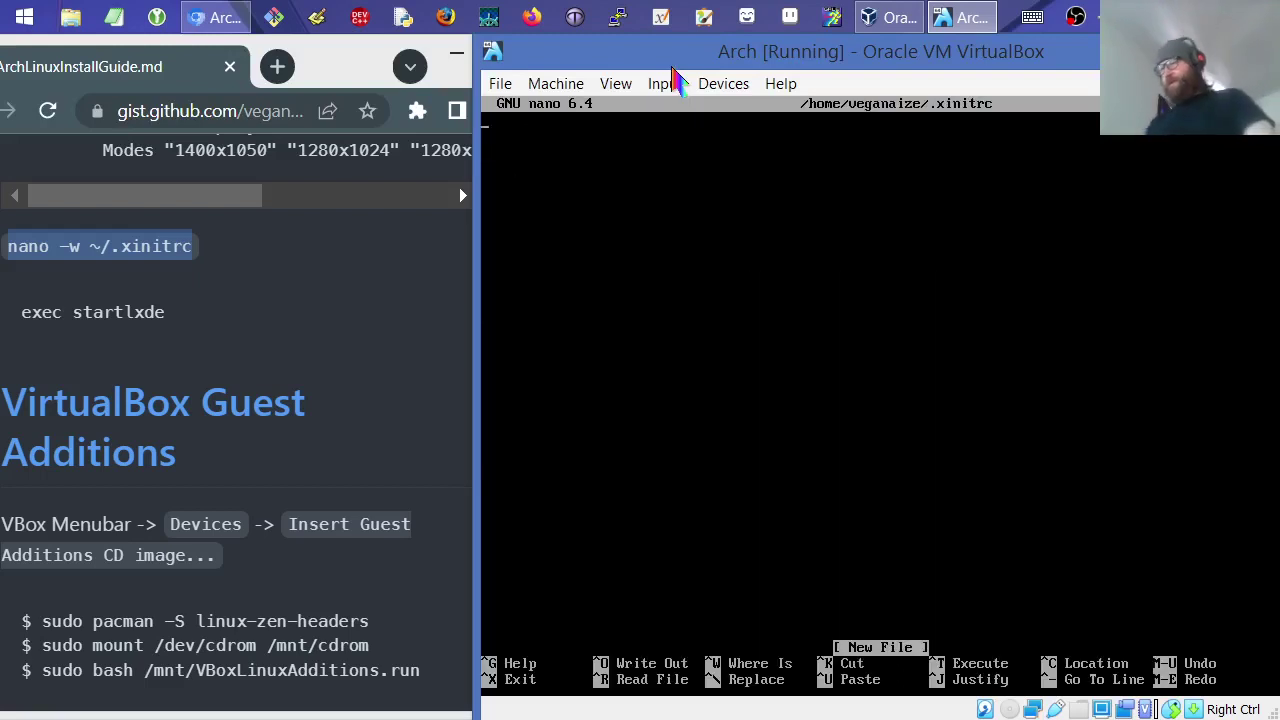
pyautogui.write('exe')
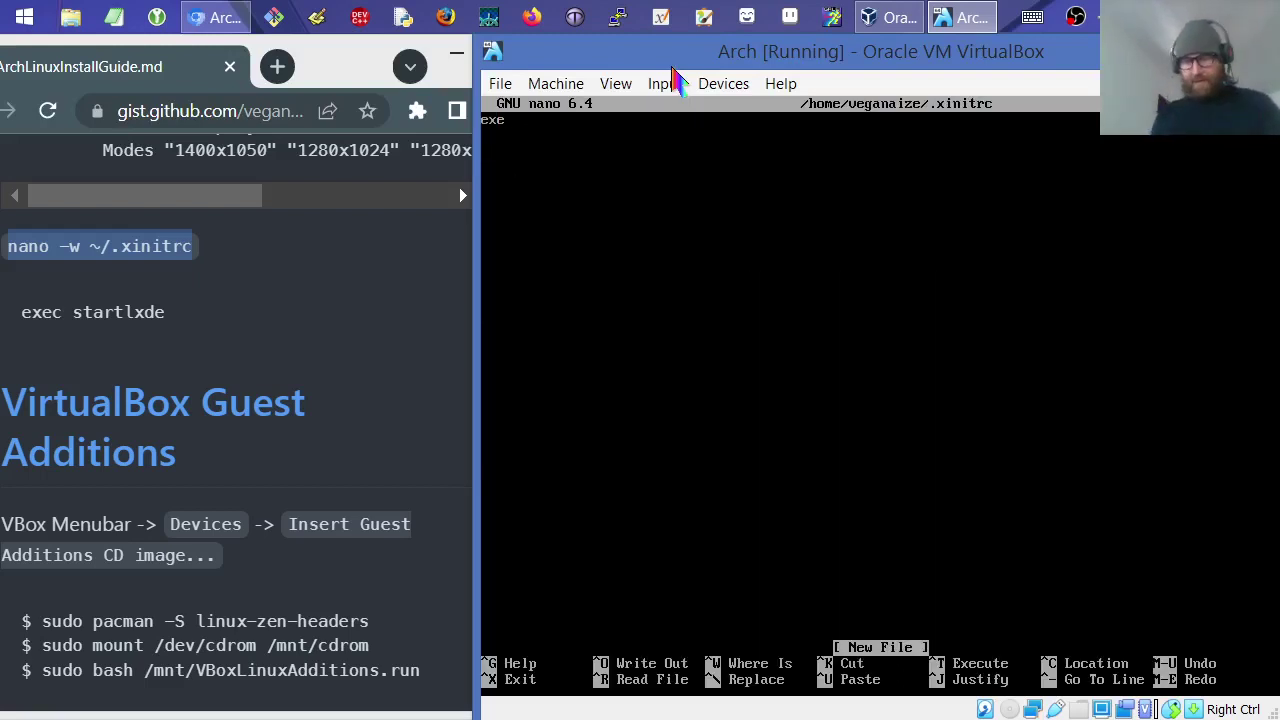
pyautogui.write('c star')
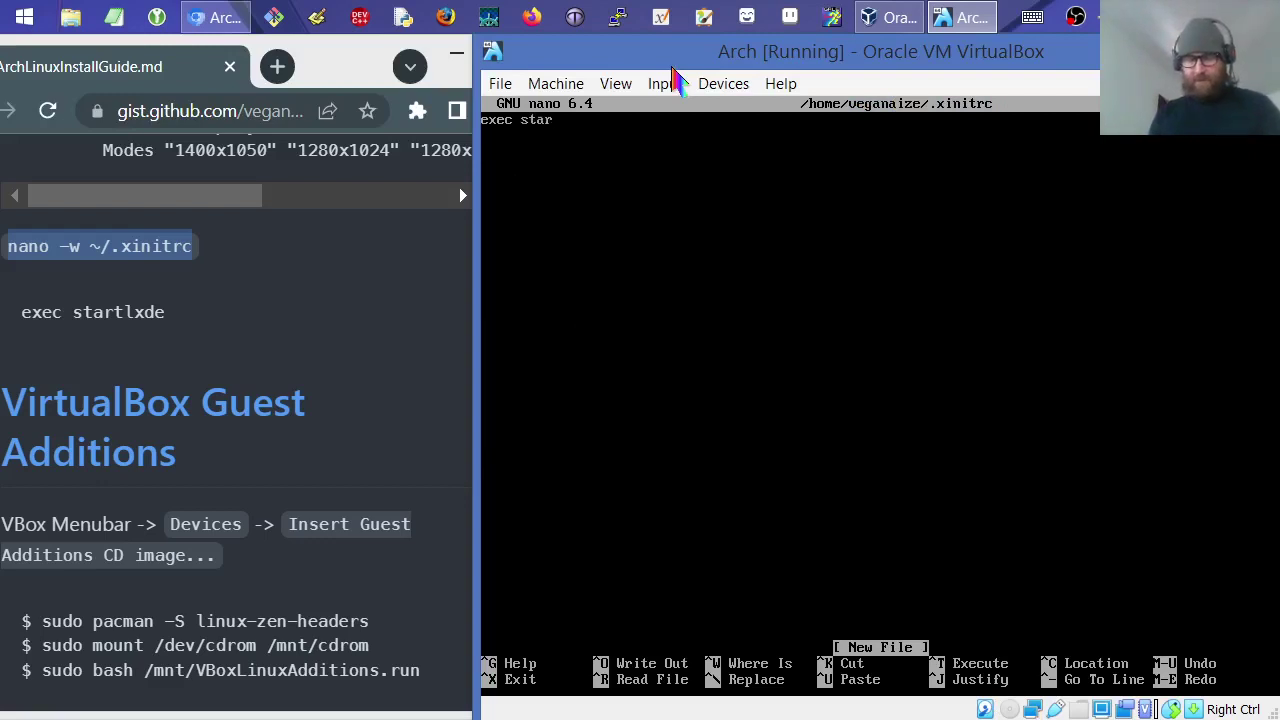
pyautogui.write('tlxde')
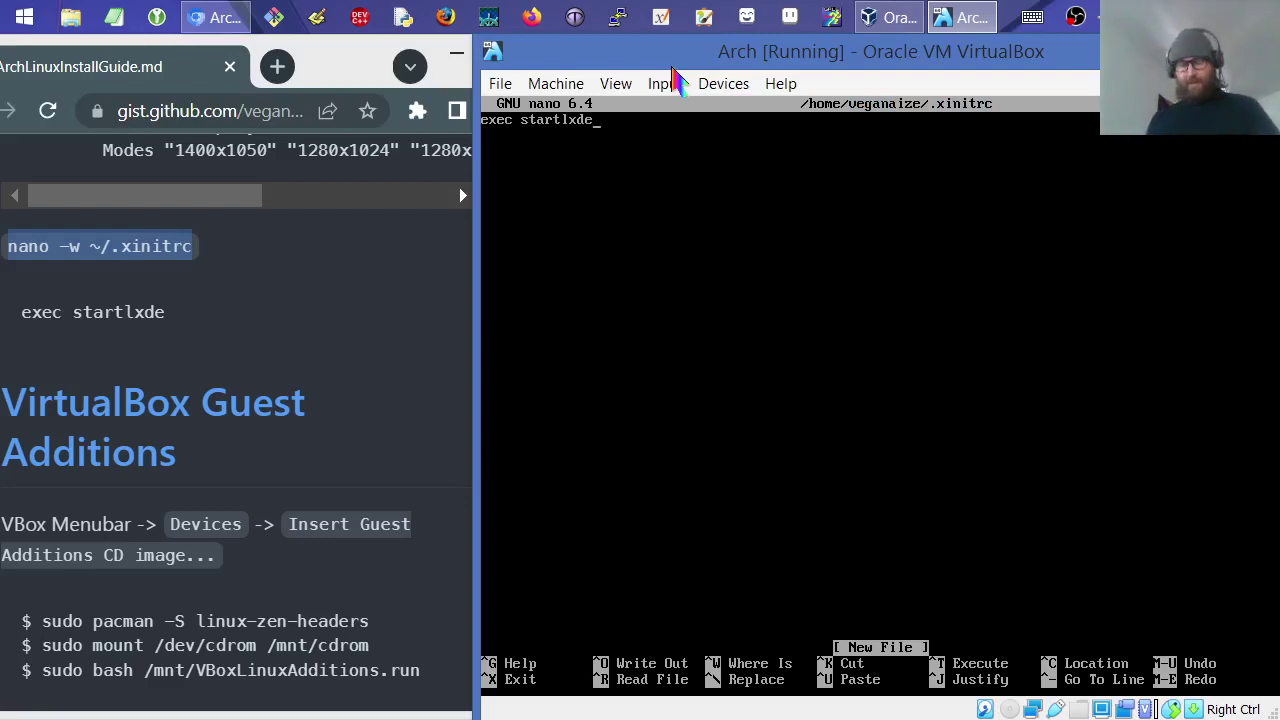
pyautogui.hotkey('ctrl', 'x')
pyautogui.press('y')
pyautogui.press('Return')
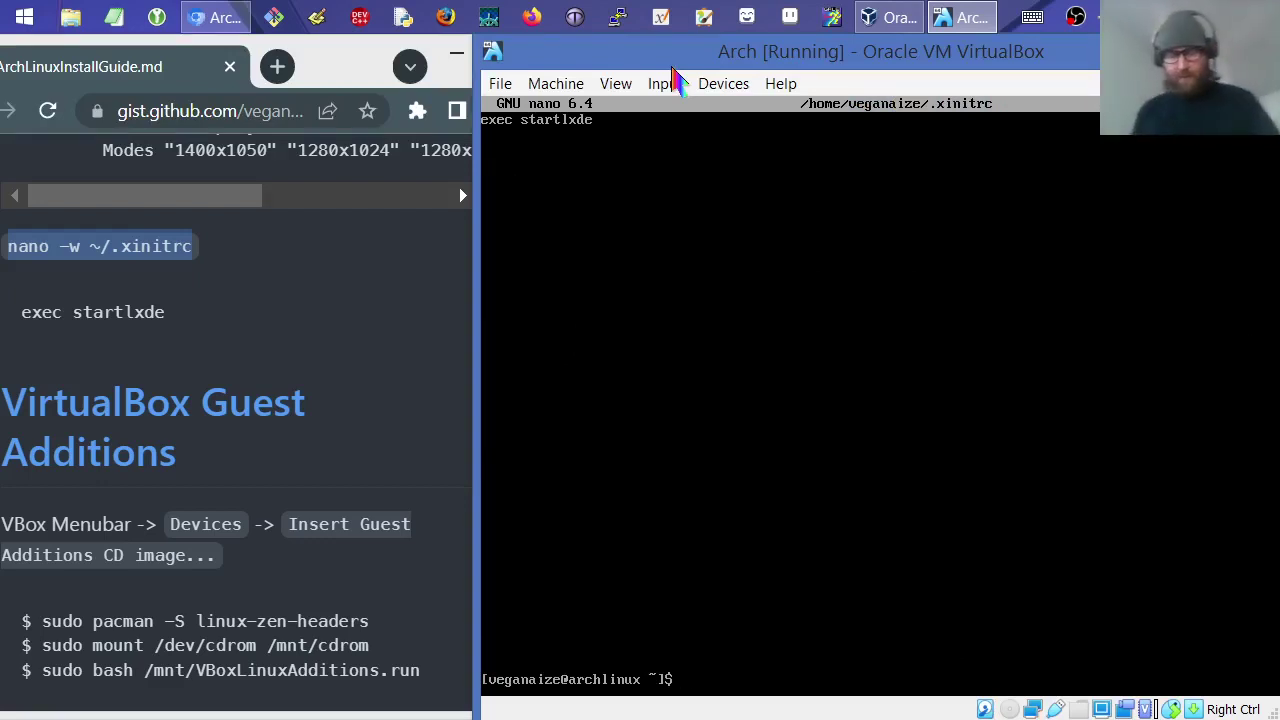
# - Start the graphical desktop session by running startx
pyautogui.write('start')
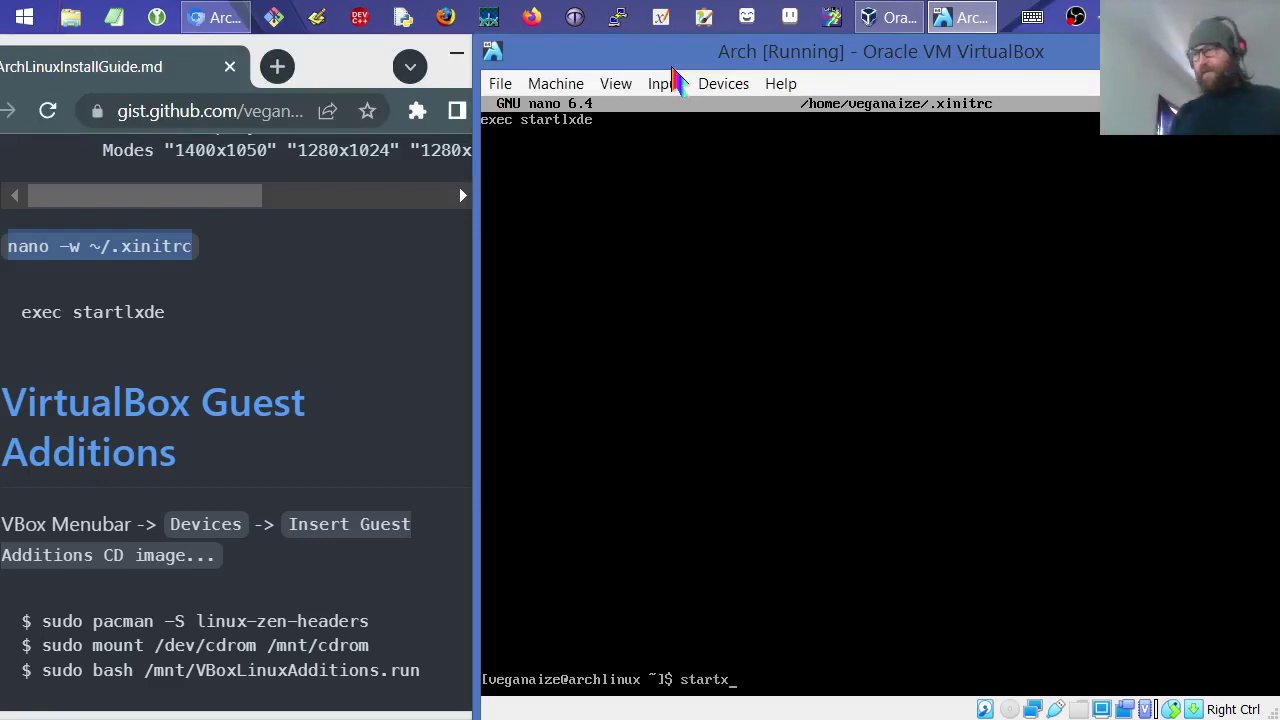
pyautogui.write('x')
pyautogui.press('Return')
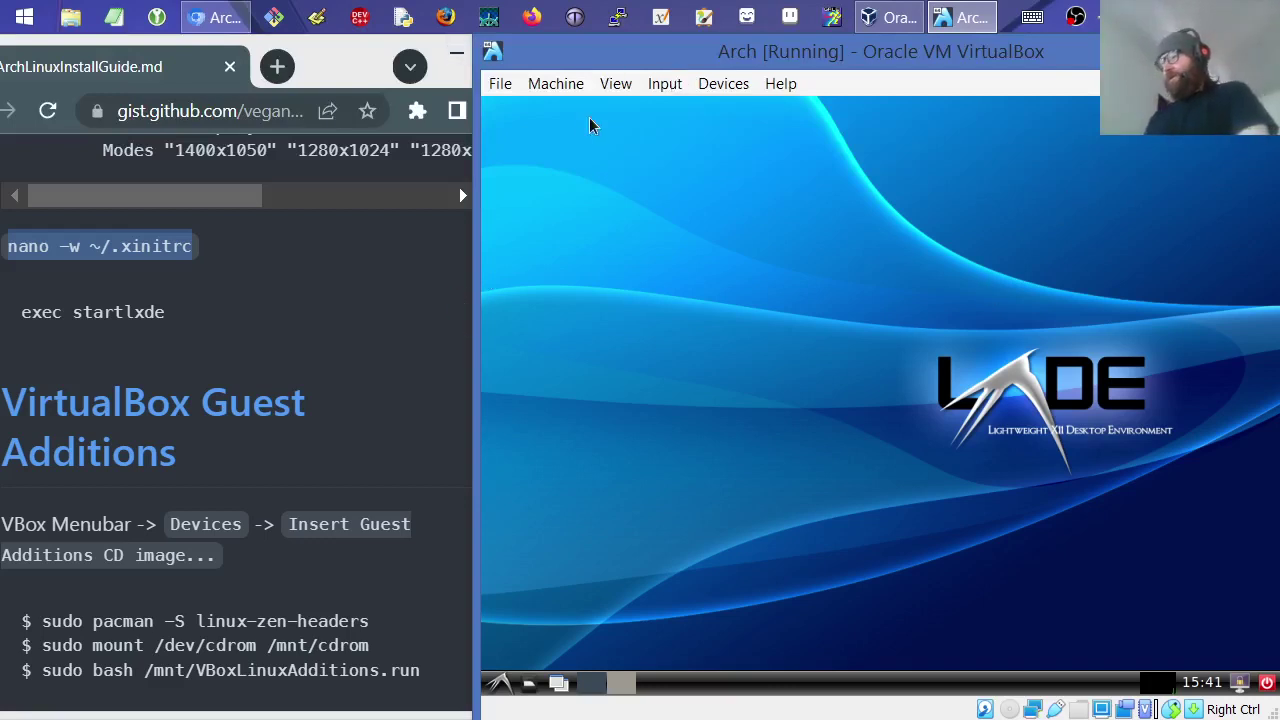
# - Read the guide's VirtualBox Guest Additions section and return to the virtual machine
pyautogui.click(340, 276)
pyautogui.scroll(-3, 323, 315)
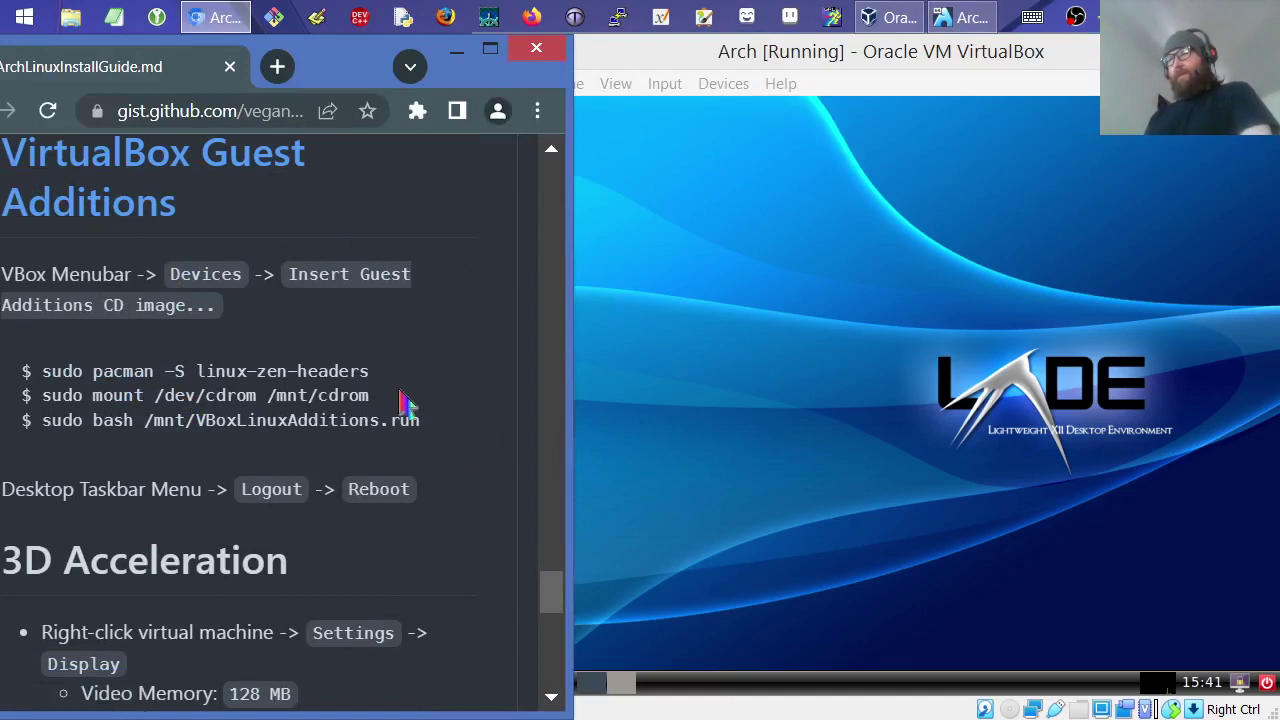
pyautogui.click(884, 58)
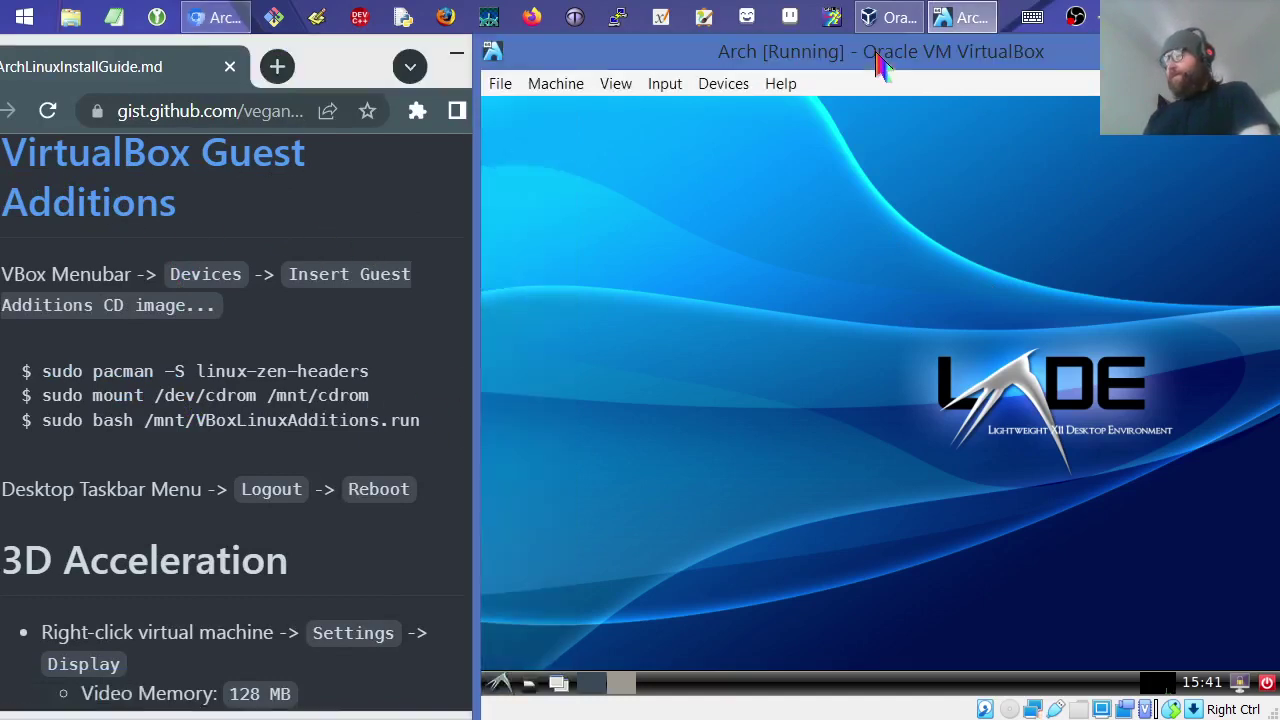
# - Browse the application categories in the LXDE desktop menu, such as Internet, System Tools and Accessories, and close it
pyautogui.click(498, 686)
pyautogui.click(499, 686)
pyautogui.click(499, 686)
pyautogui.click(499, 686)
pyautogui.click(499, 686)
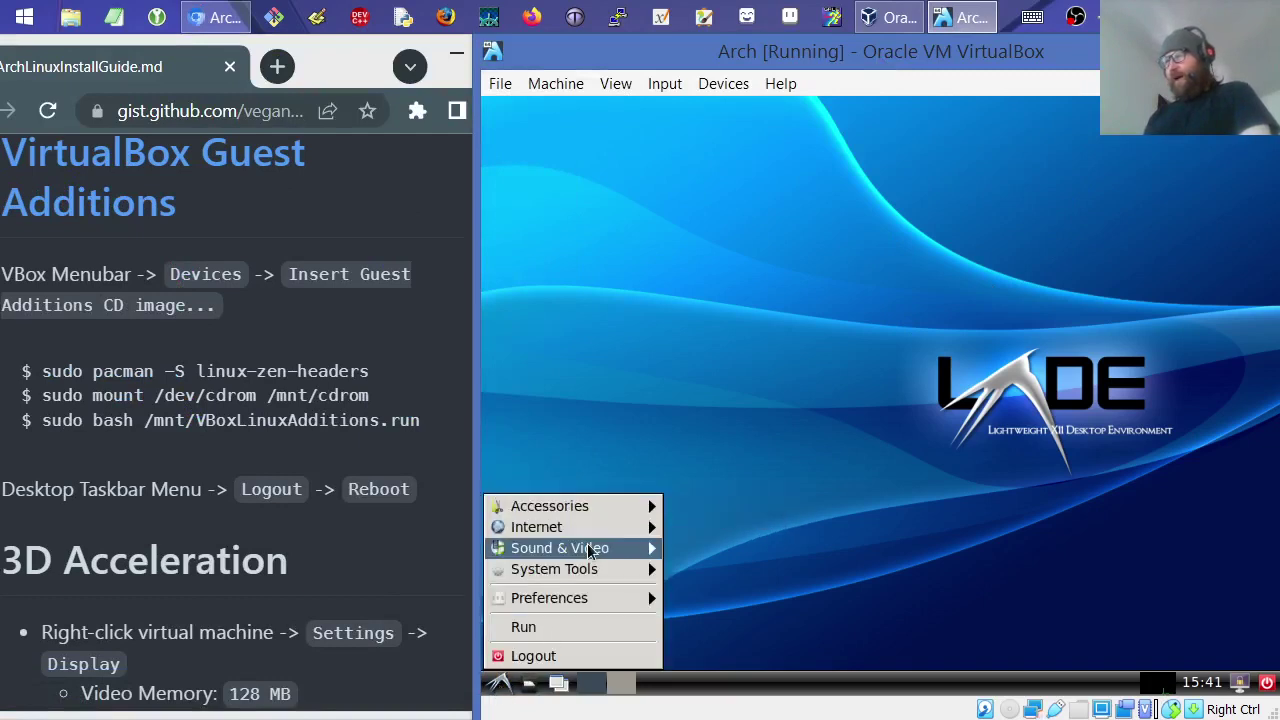
pyautogui.moveTo(604, 512)
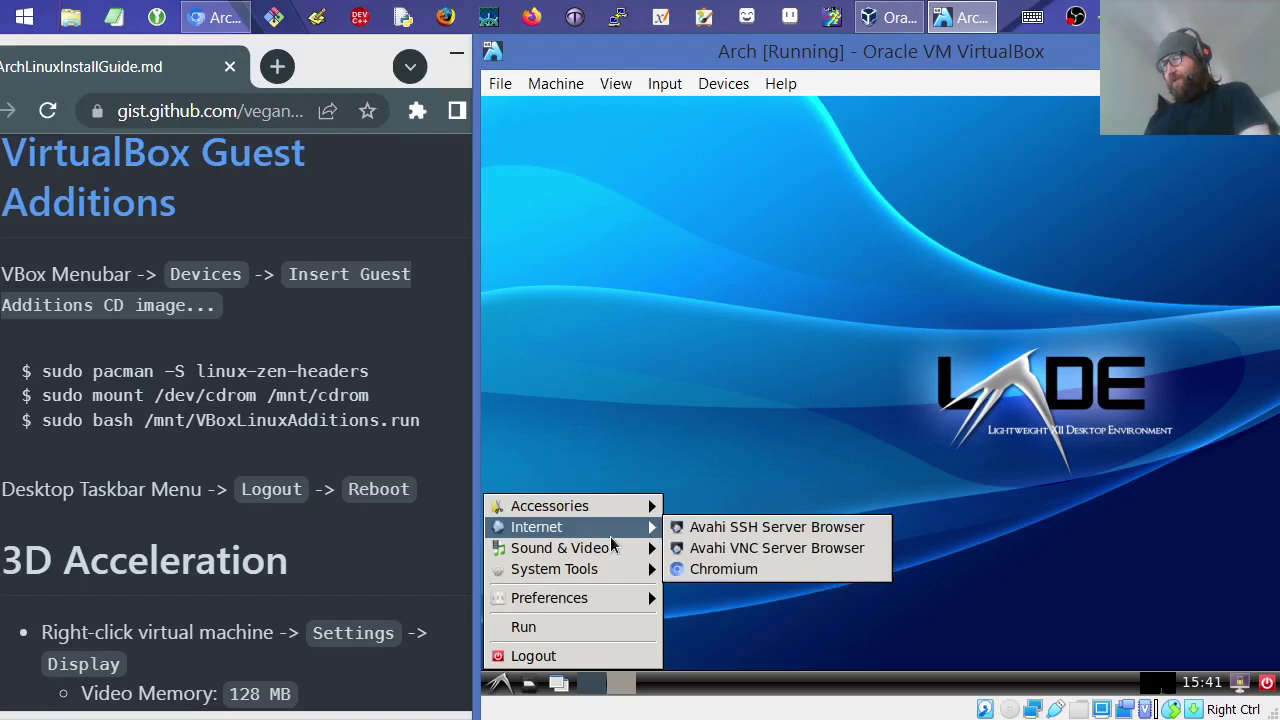
pyautogui.moveTo(602, 570)
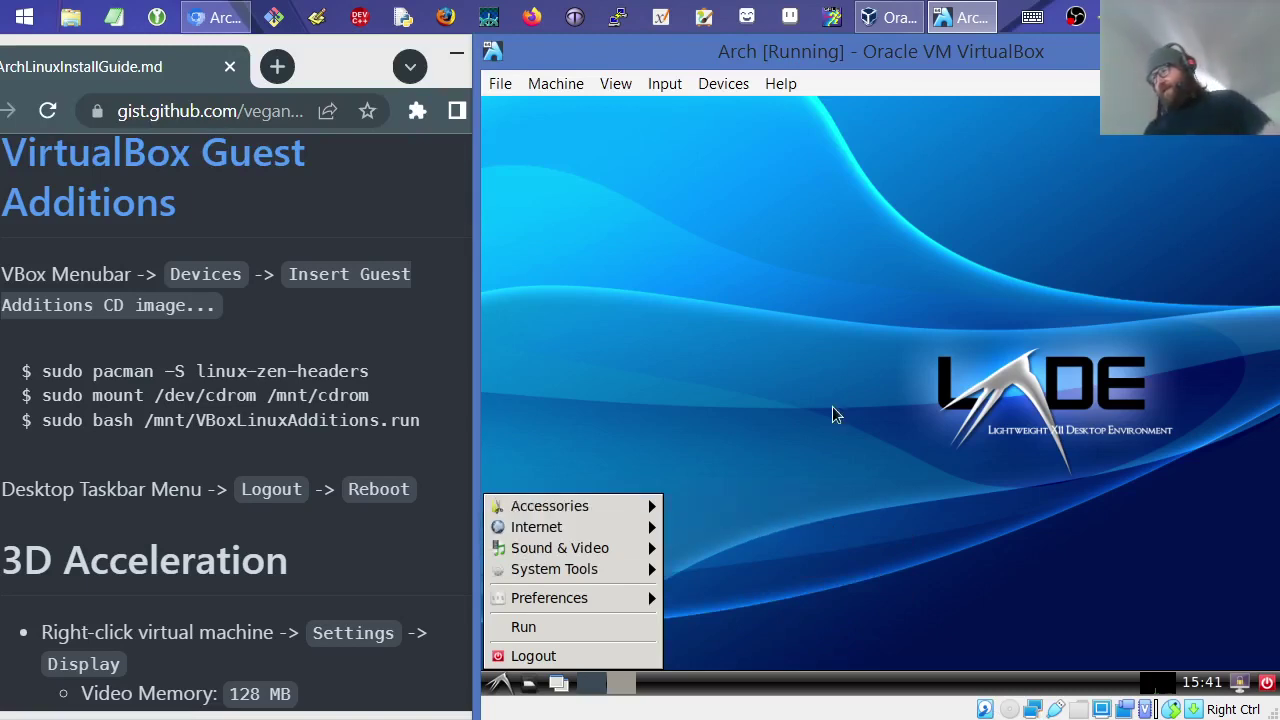
pyautogui.click(659, 380)
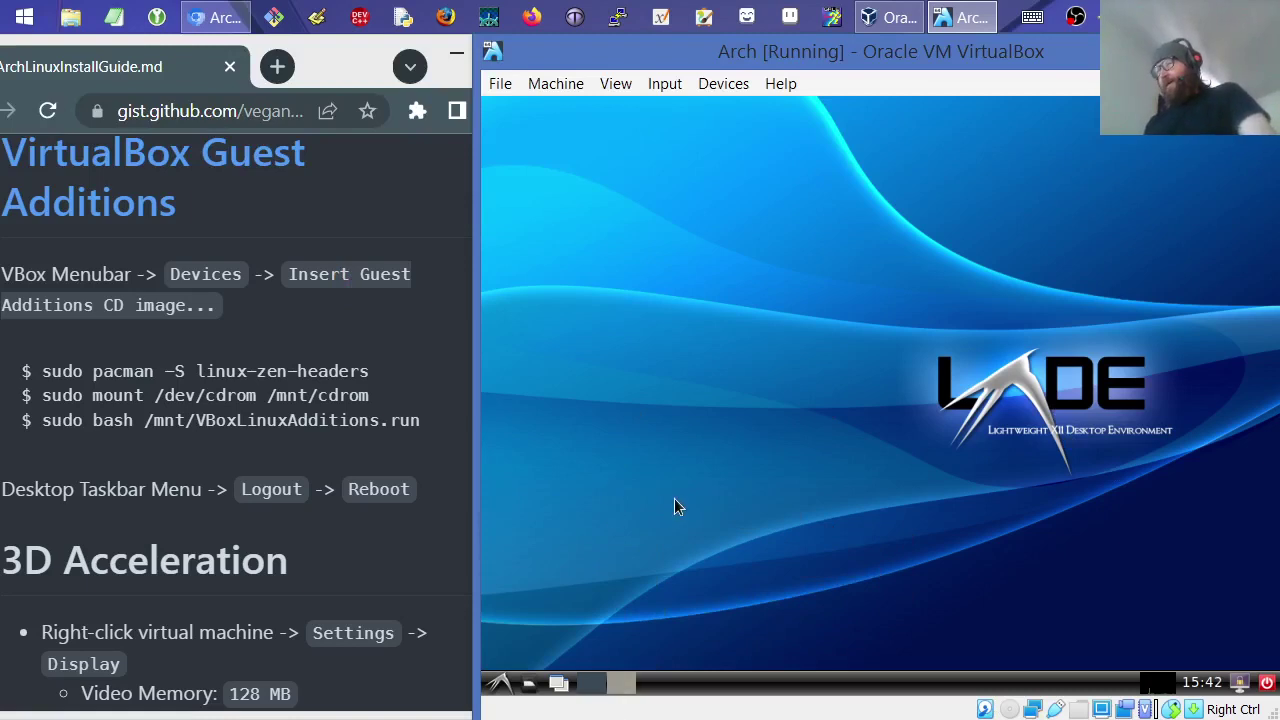
pyautogui.click(500, 683)
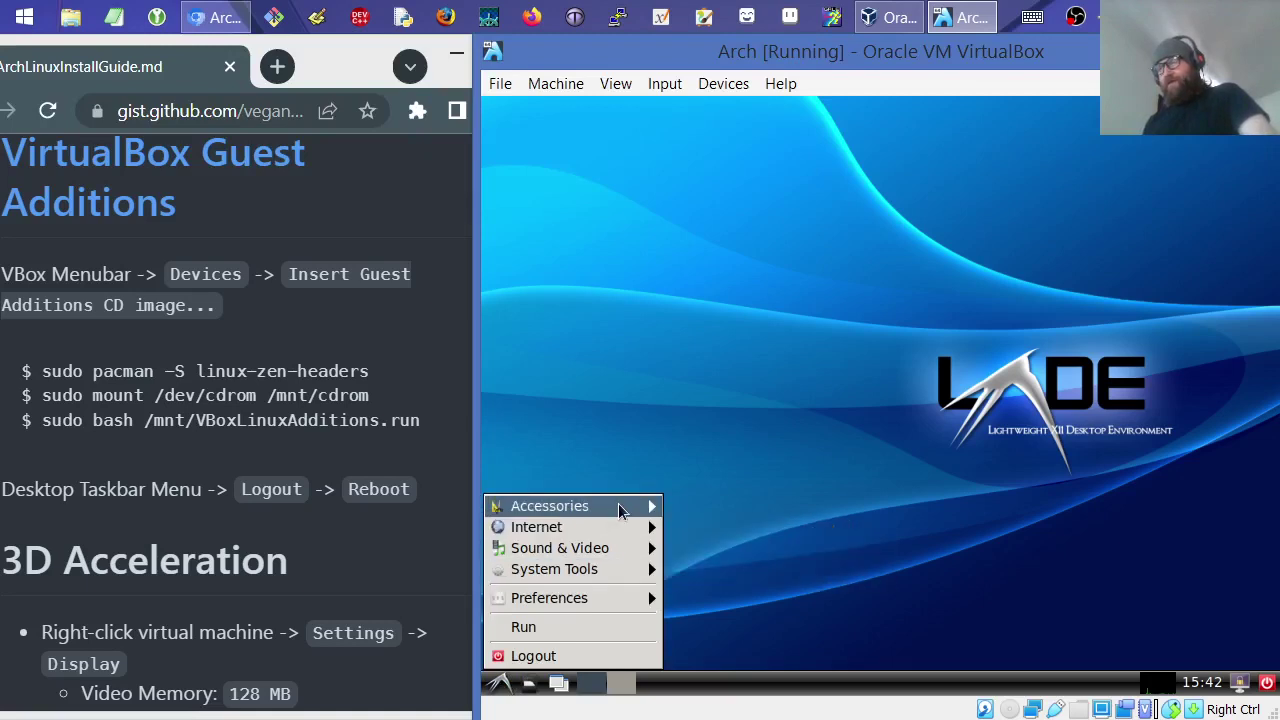
pyautogui.click(757, 404)
# - Open Task Manager on the LXDE desktop, maximize it to check CPU and memory usage, and quit it
pyautogui.click(503, 684)
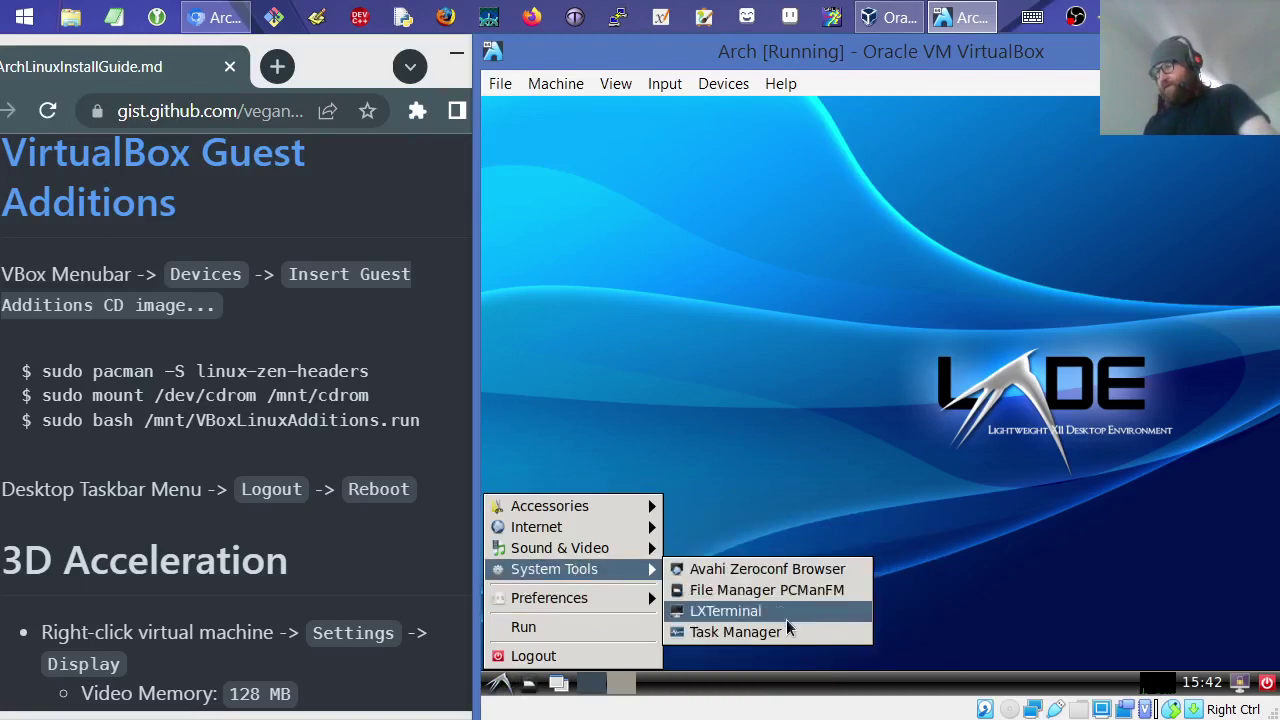
pyautogui.click(785, 638)
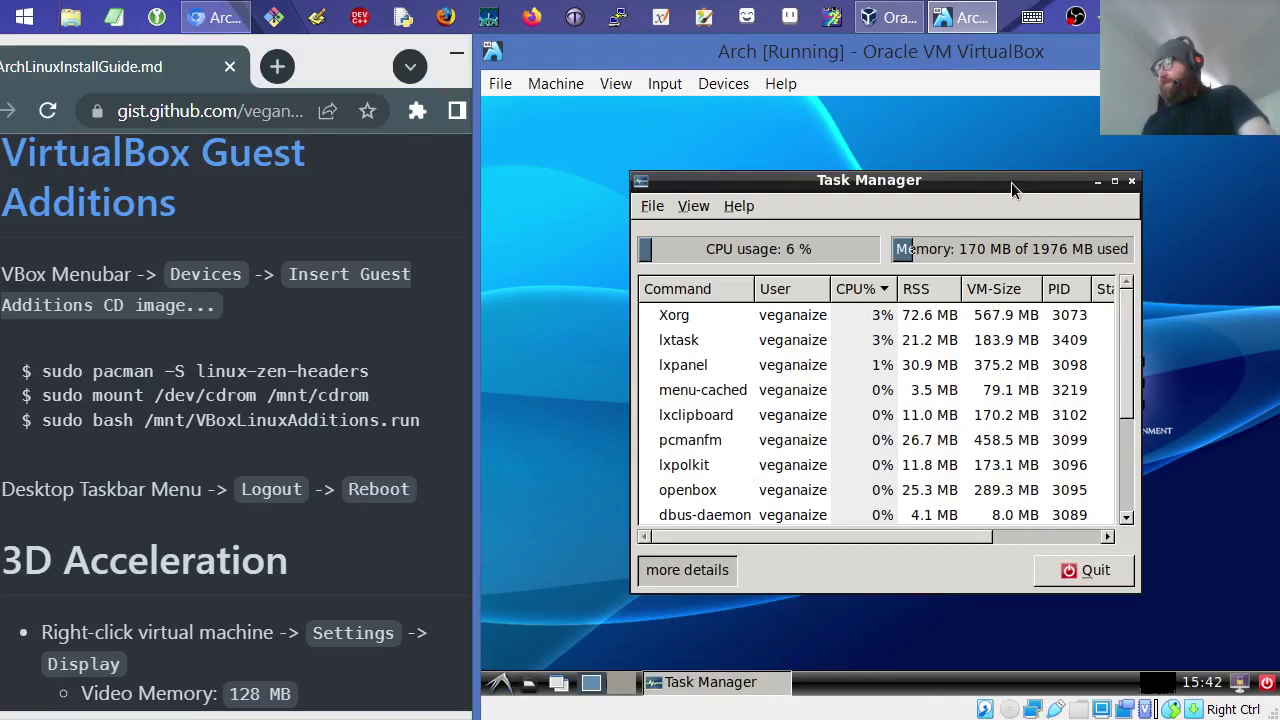
pyautogui.click(1114, 181)
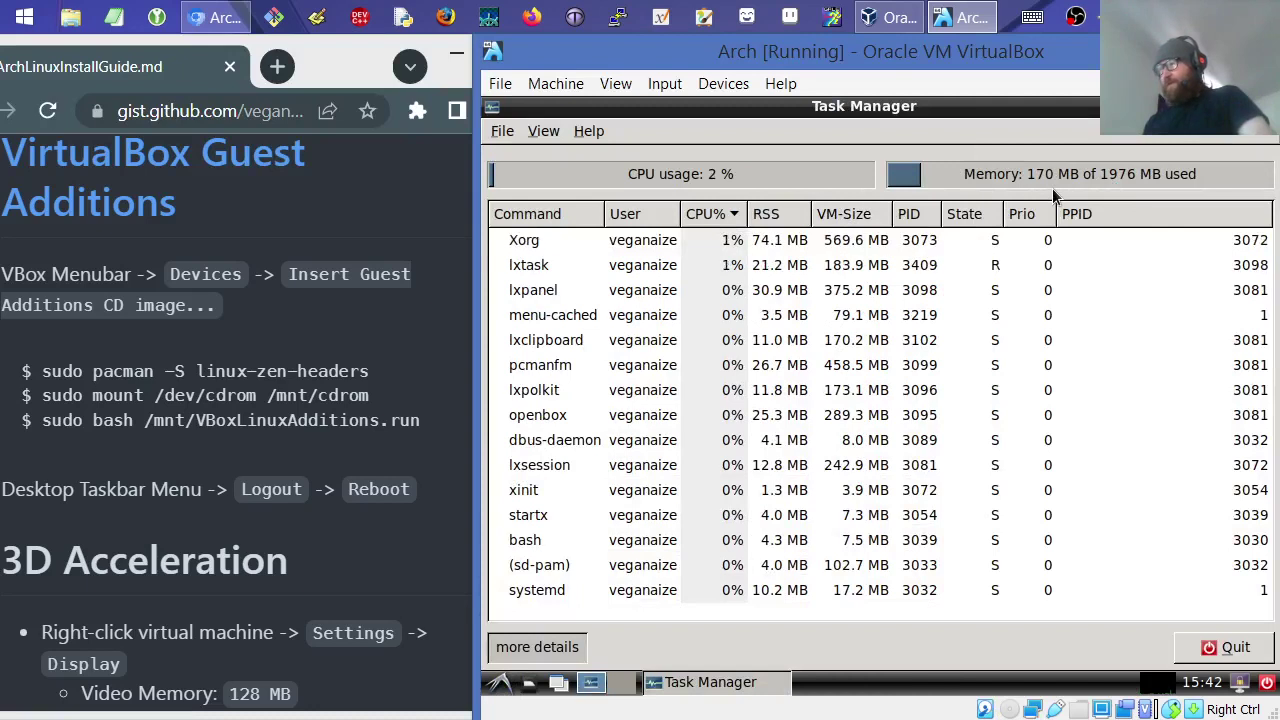
pyautogui.click(500, 682)
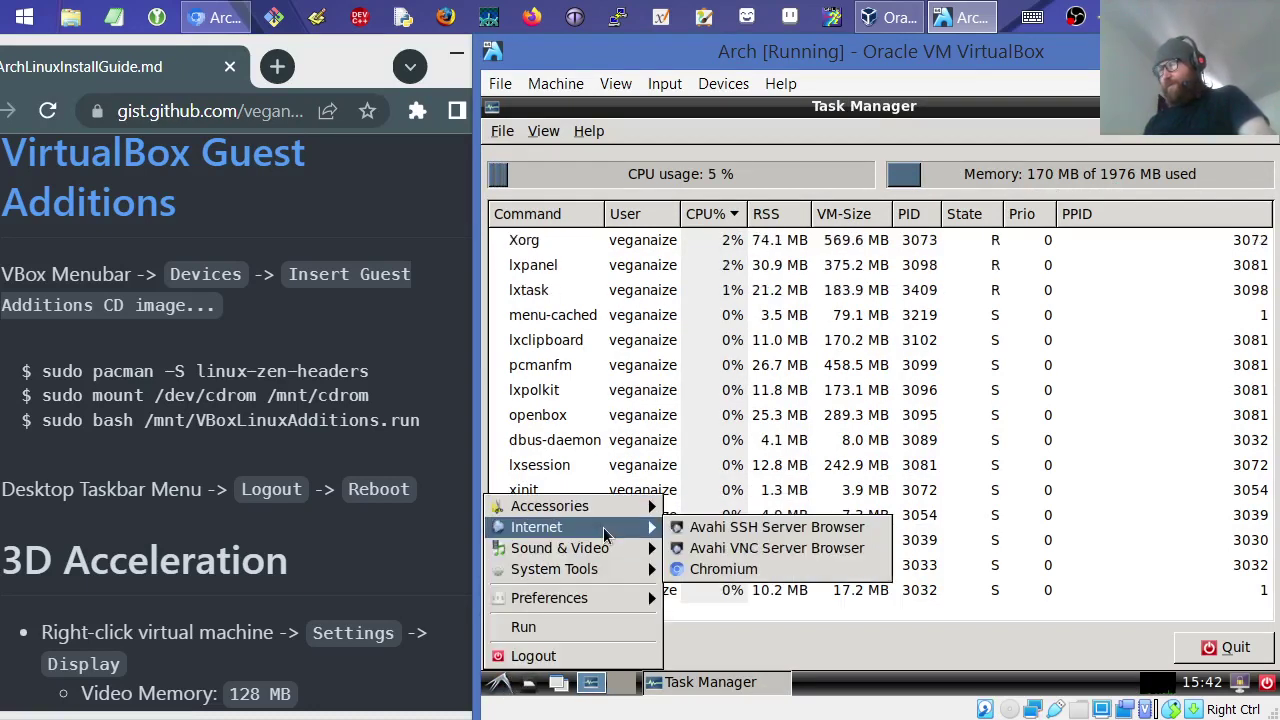
pyautogui.click(904, 137)
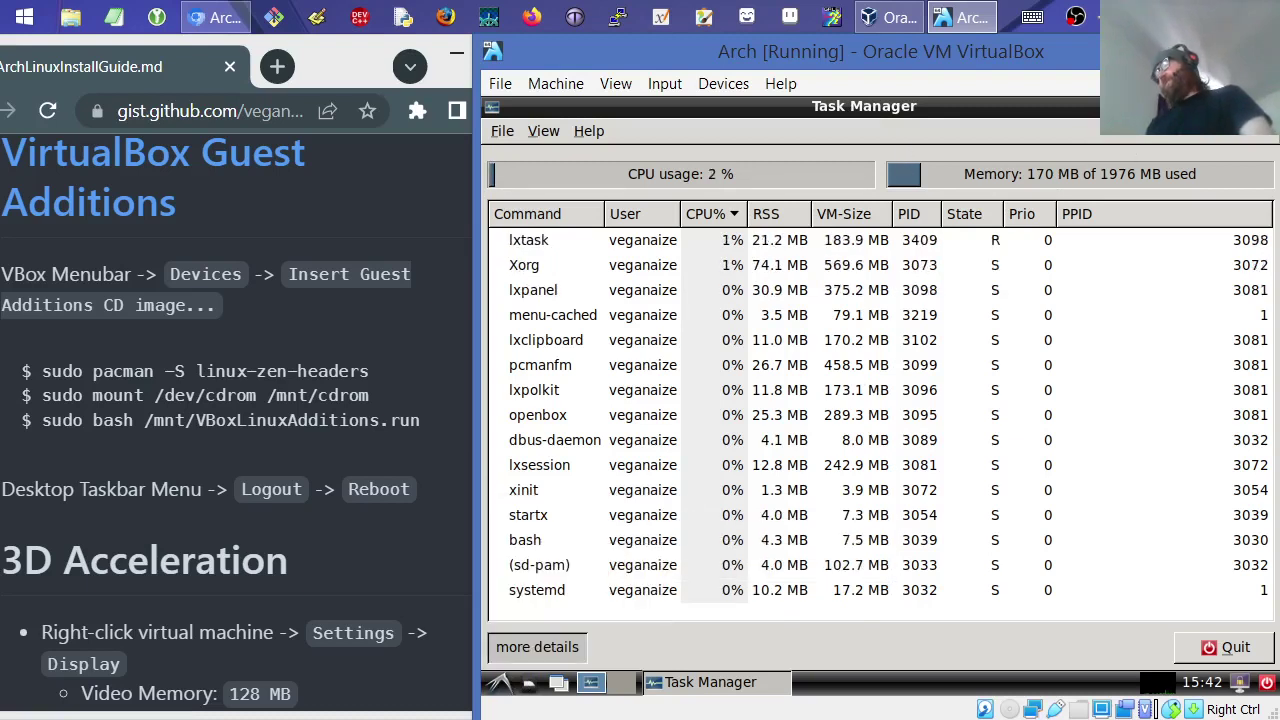
pyautogui.hotkey('ctrl', 'q')
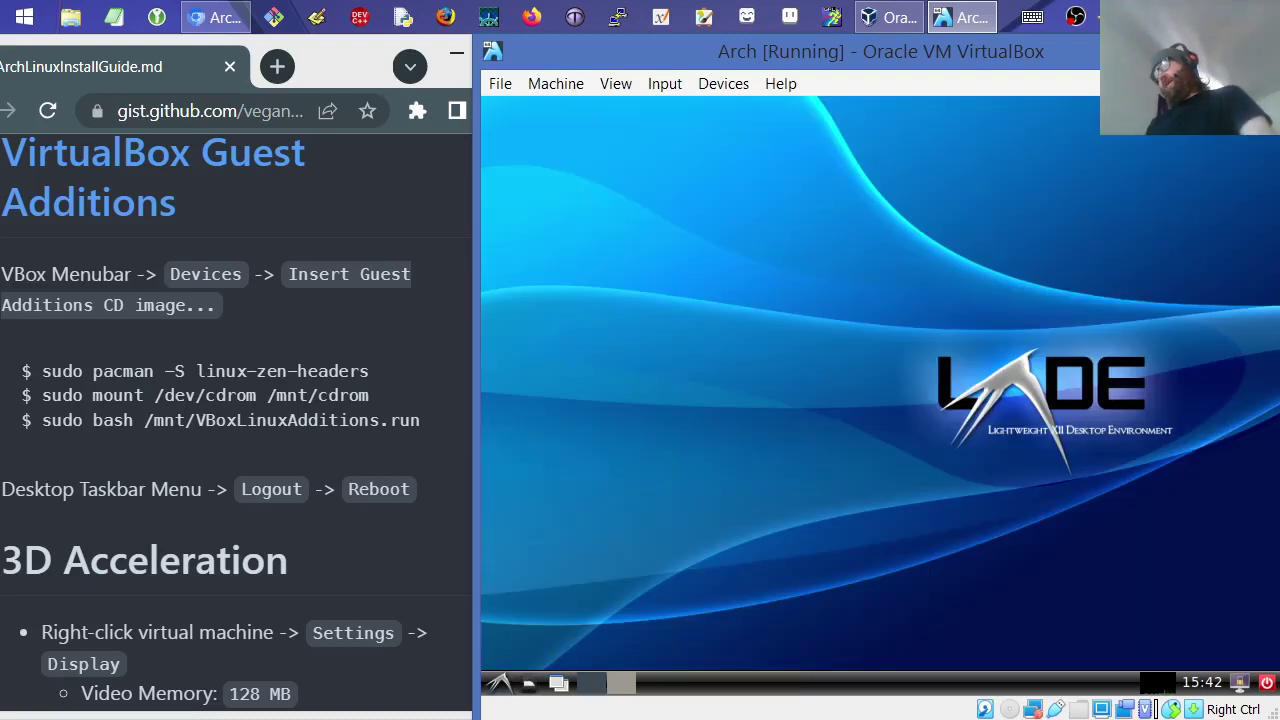
# - Open the Leafpad text editor, view its About information, and close both windows
pyautogui.click(502, 684)
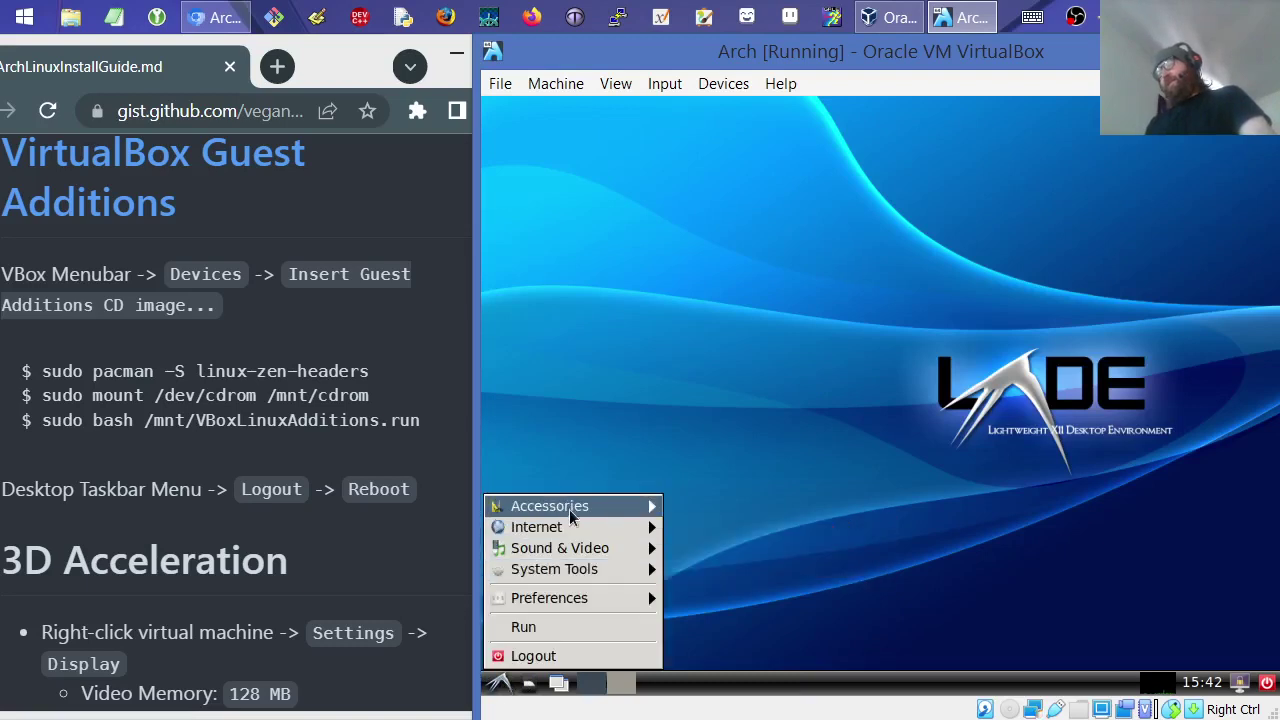
pyautogui.moveTo(600, 506)
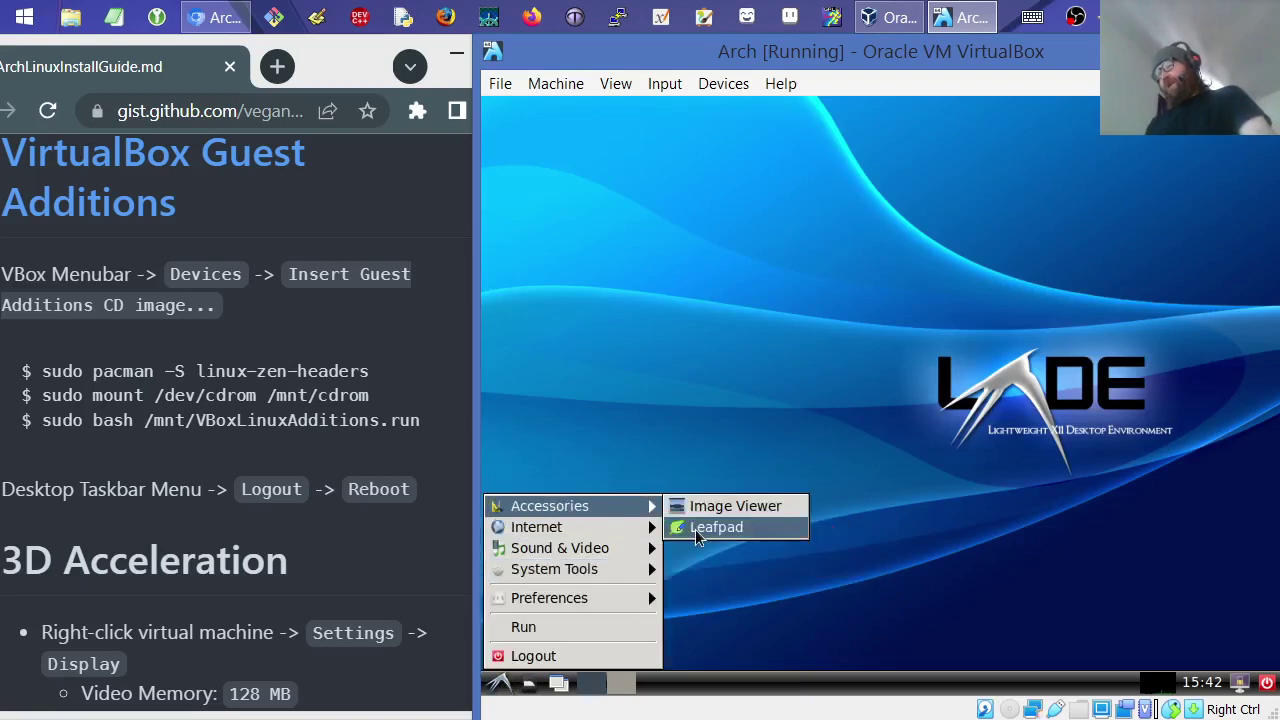
pyautogui.click(696, 529)
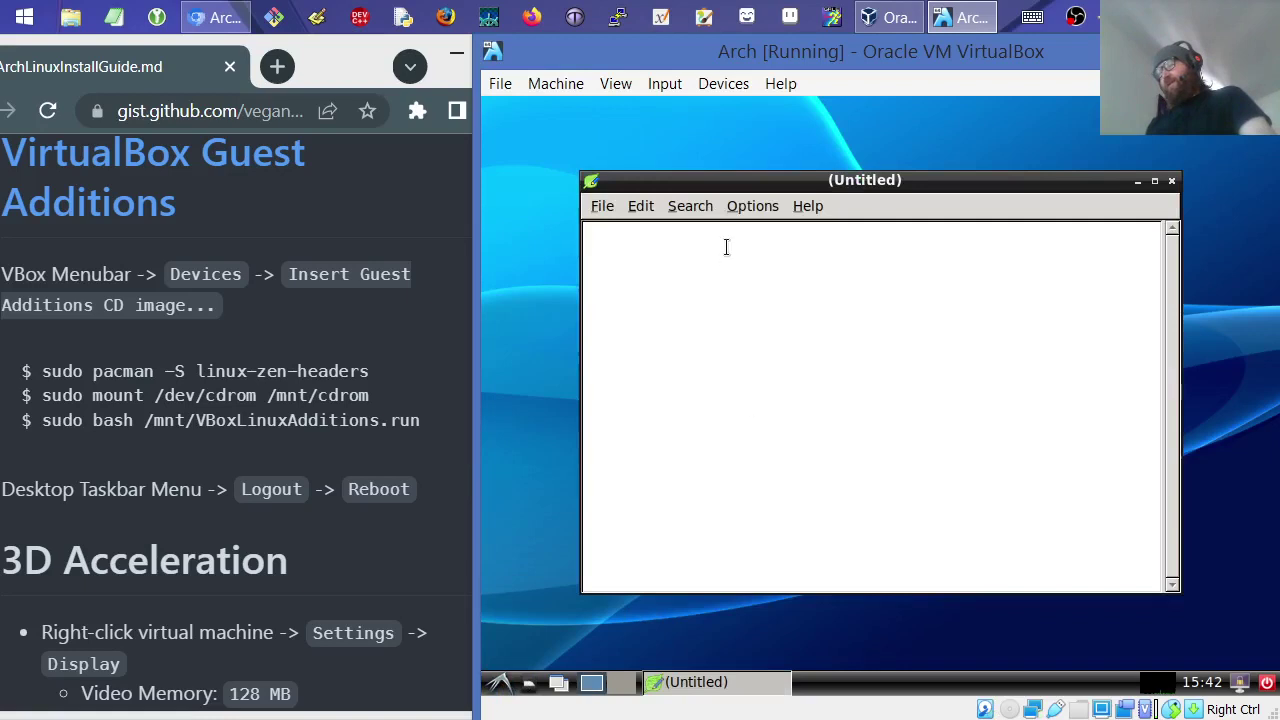
pyautogui.click(808, 206)
pyautogui.click(820, 233)
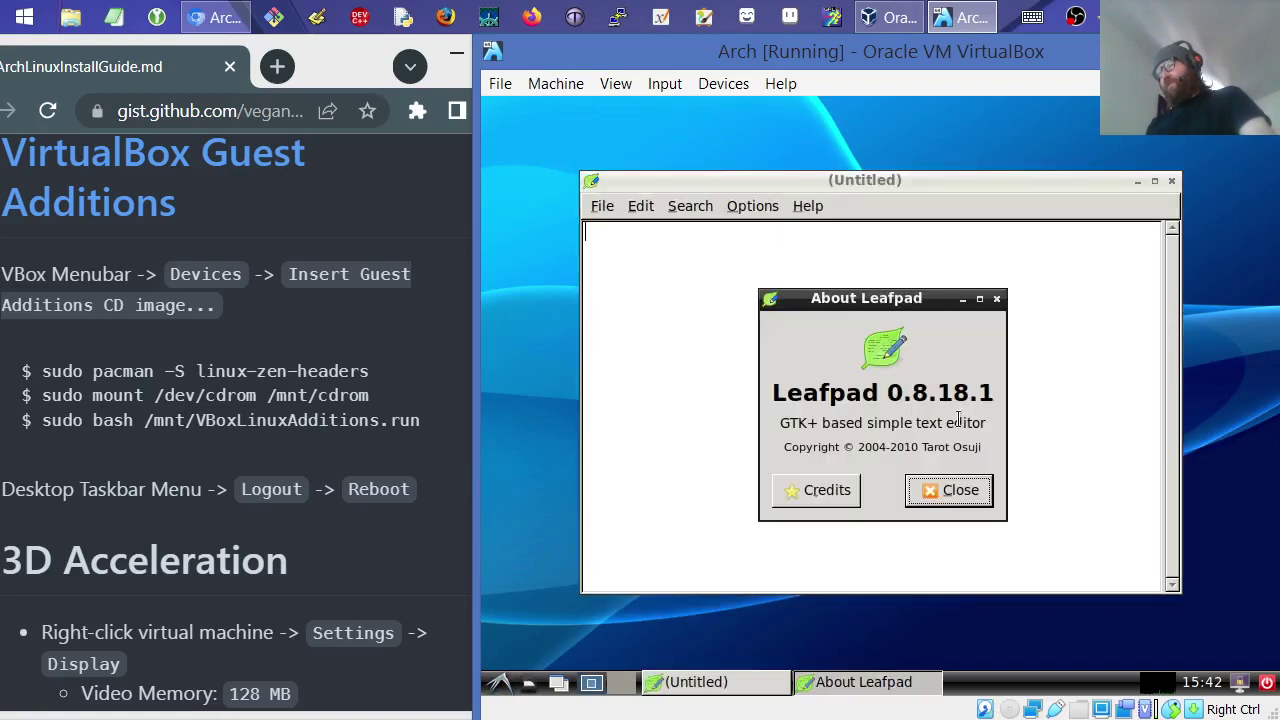
pyautogui.click(947, 494)
pyautogui.click(1172, 181)
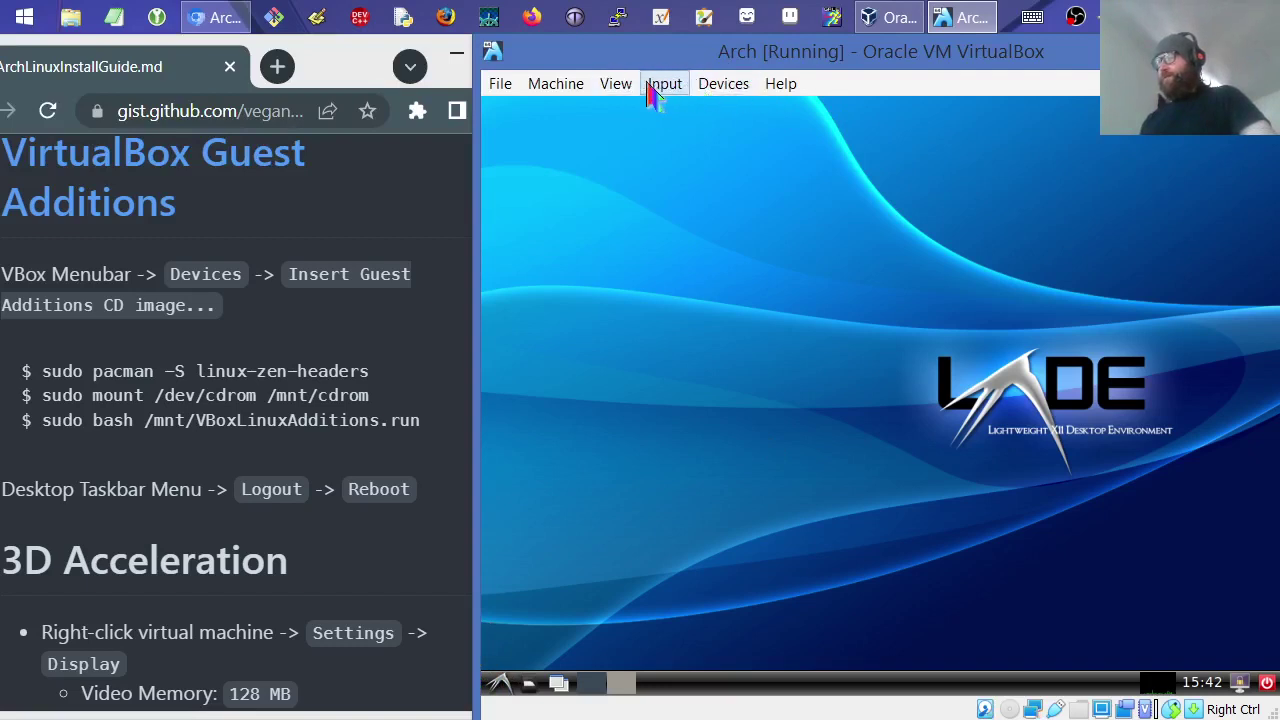
# - Insert the Guest Additions CD image into the virtual machine
pyautogui.click(720, 88)
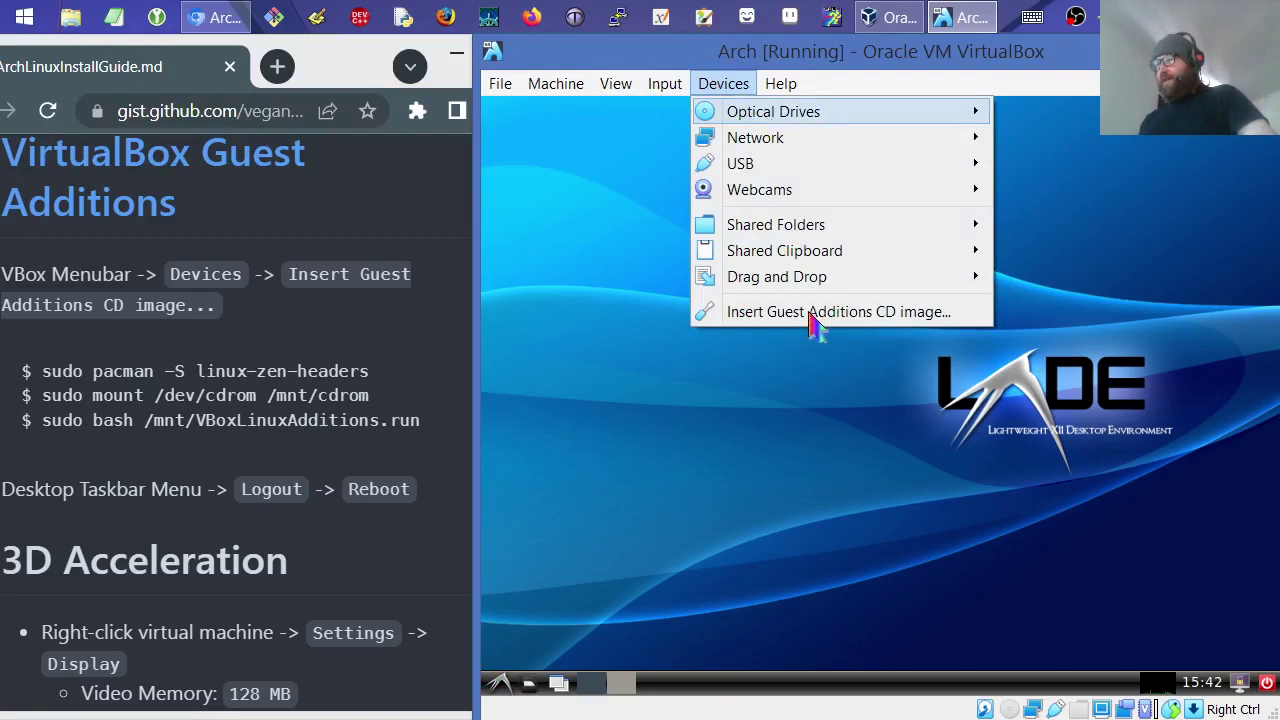
pyautogui.click(880, 315)
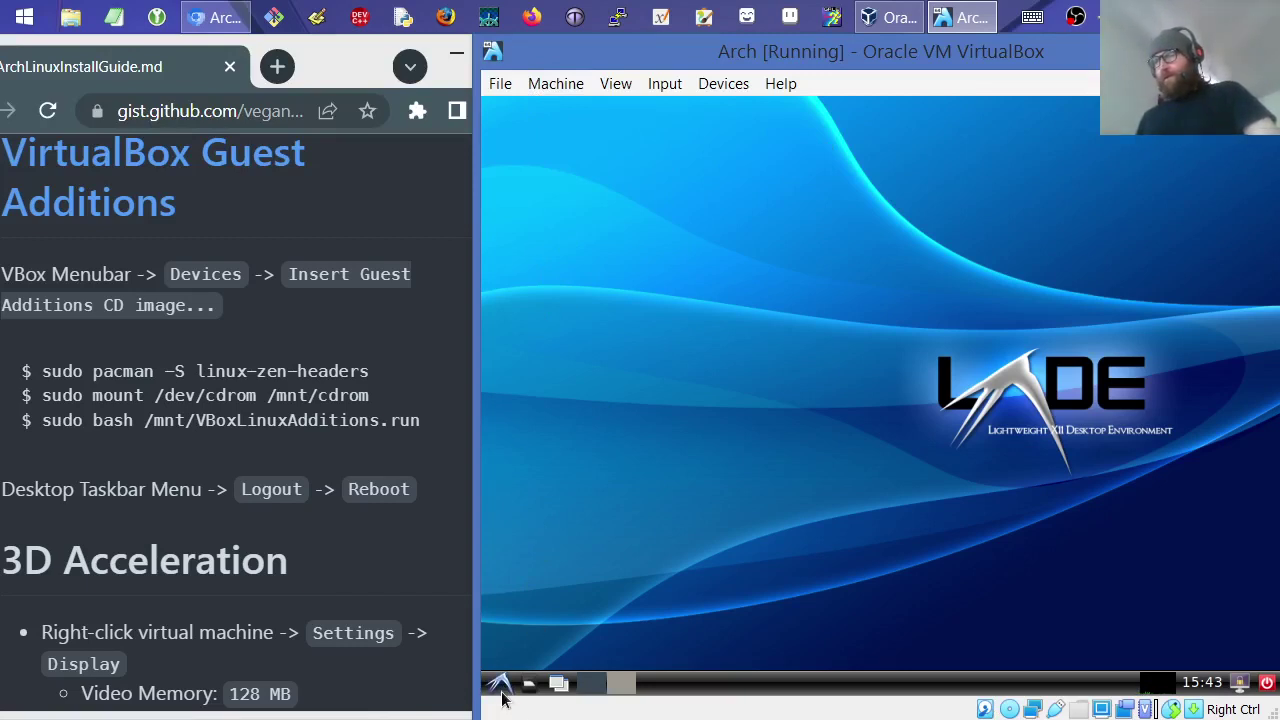
# - View the panel's Task Bar (Window List) settings and close them
pyautogui.rightClick(880, 686)
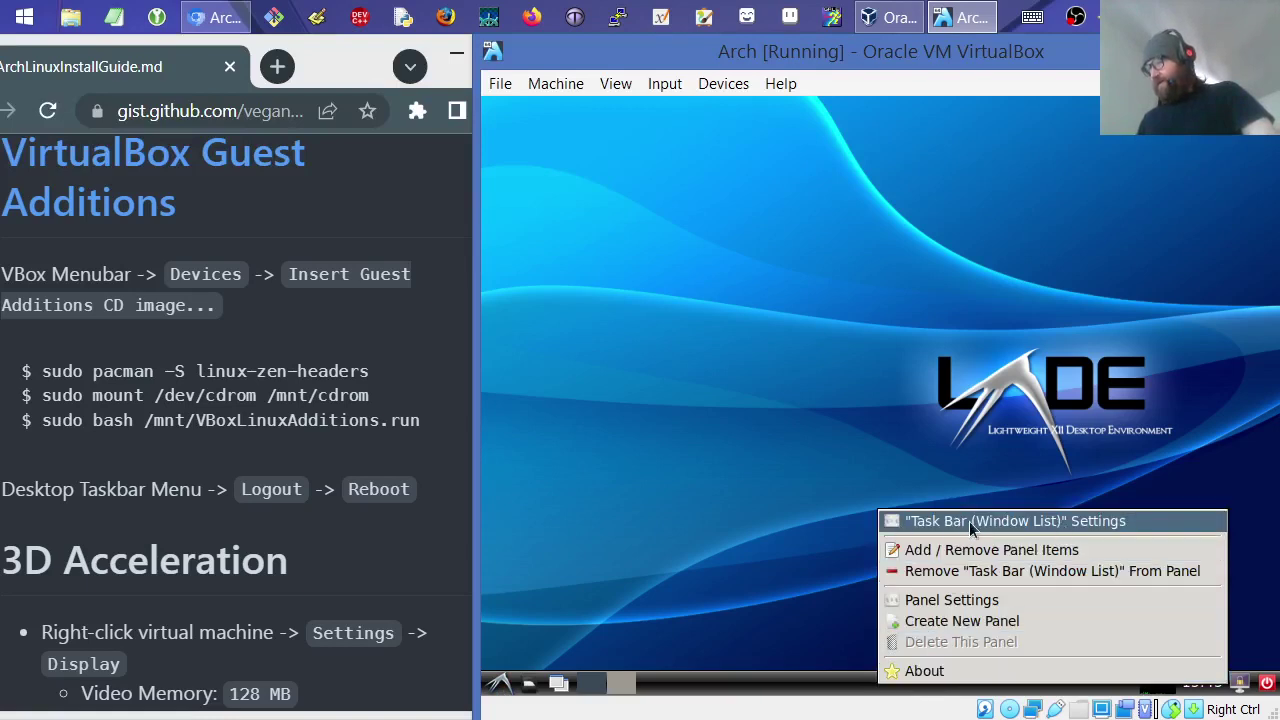
pyautogui.click(1037, 522)
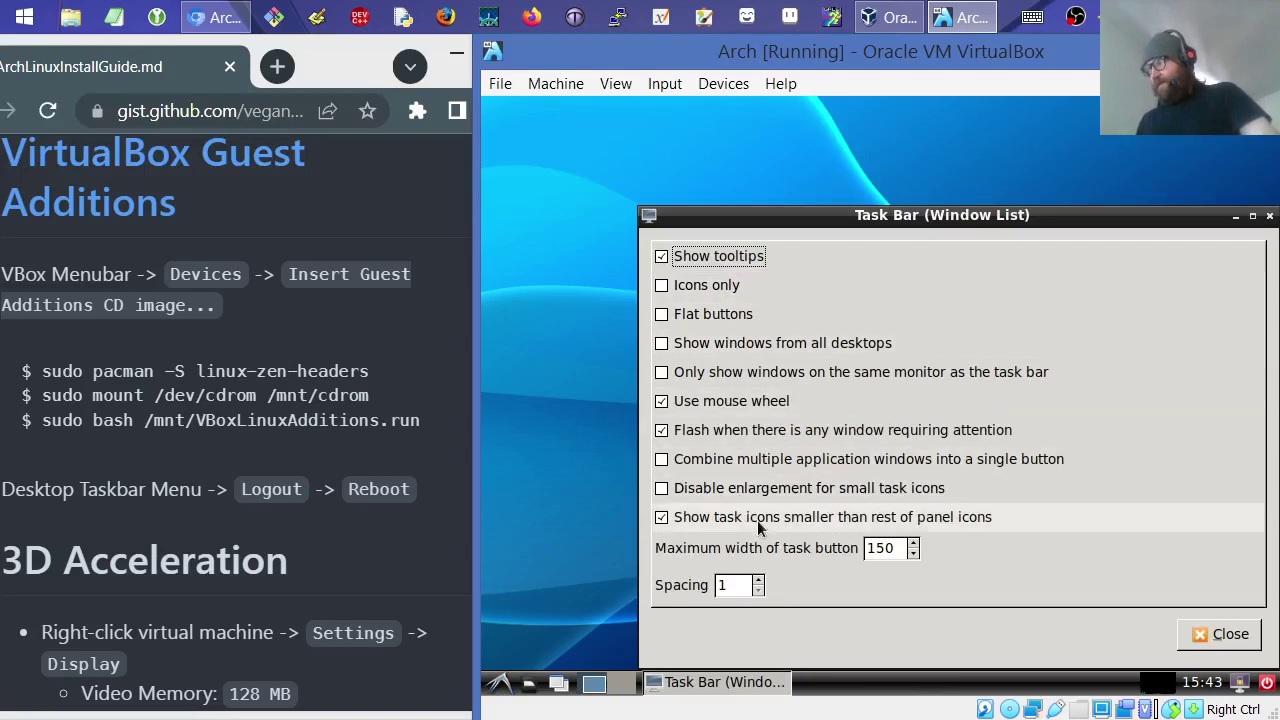
pyautogui.click(1269, 215)
# - Move the LXDE panel to the top edge of the desktop in the panel preferences and close them
pyautogui.rightClick(676, 689)
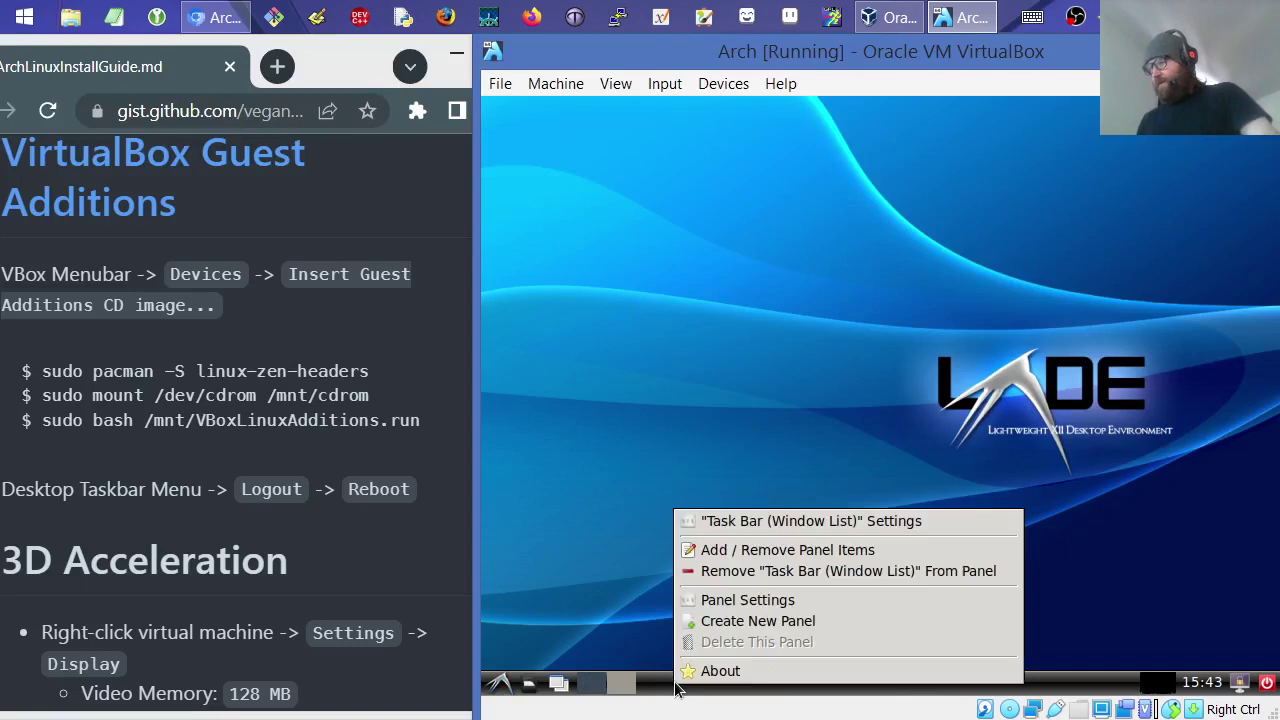
pyautogui.click(754, 600)
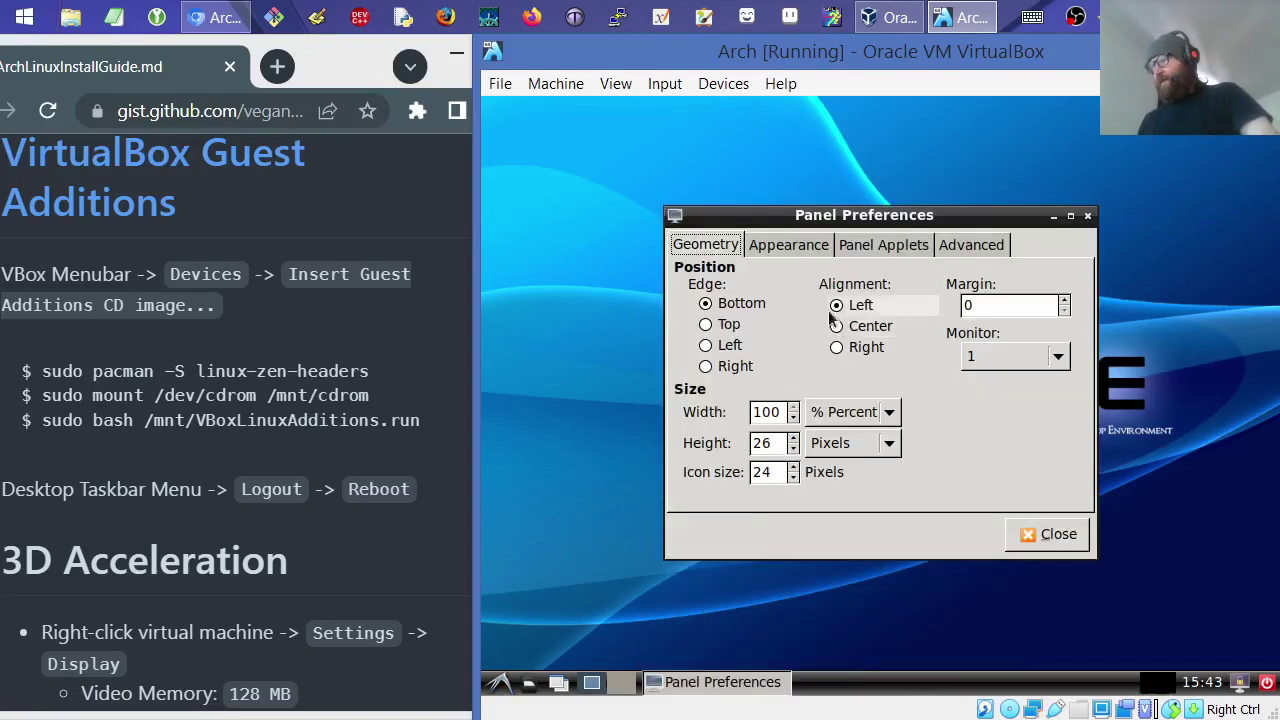
pyautogui.click(732, 329)
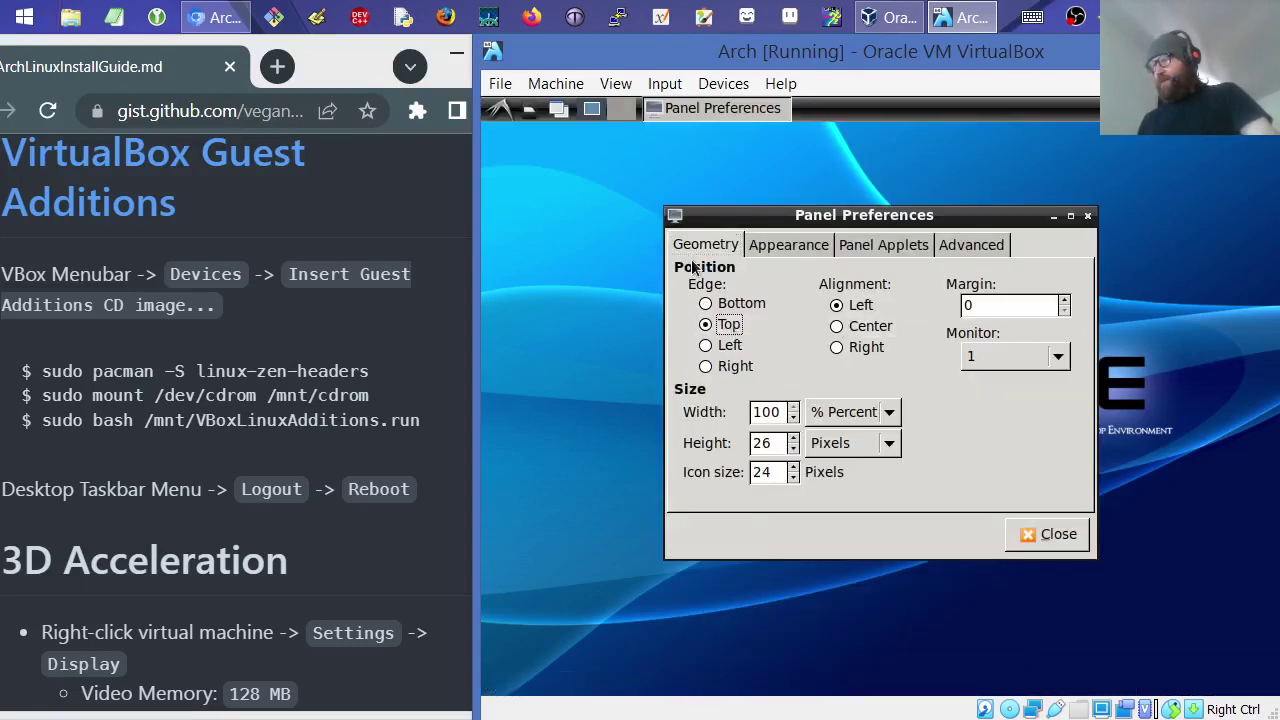
pyautogui.click(1055, 534)
# - Check the application menu's Accessories category on the moved panel, and review the Task Bar (Window List) settings again before closing them
pyautogui.click(500, 108)
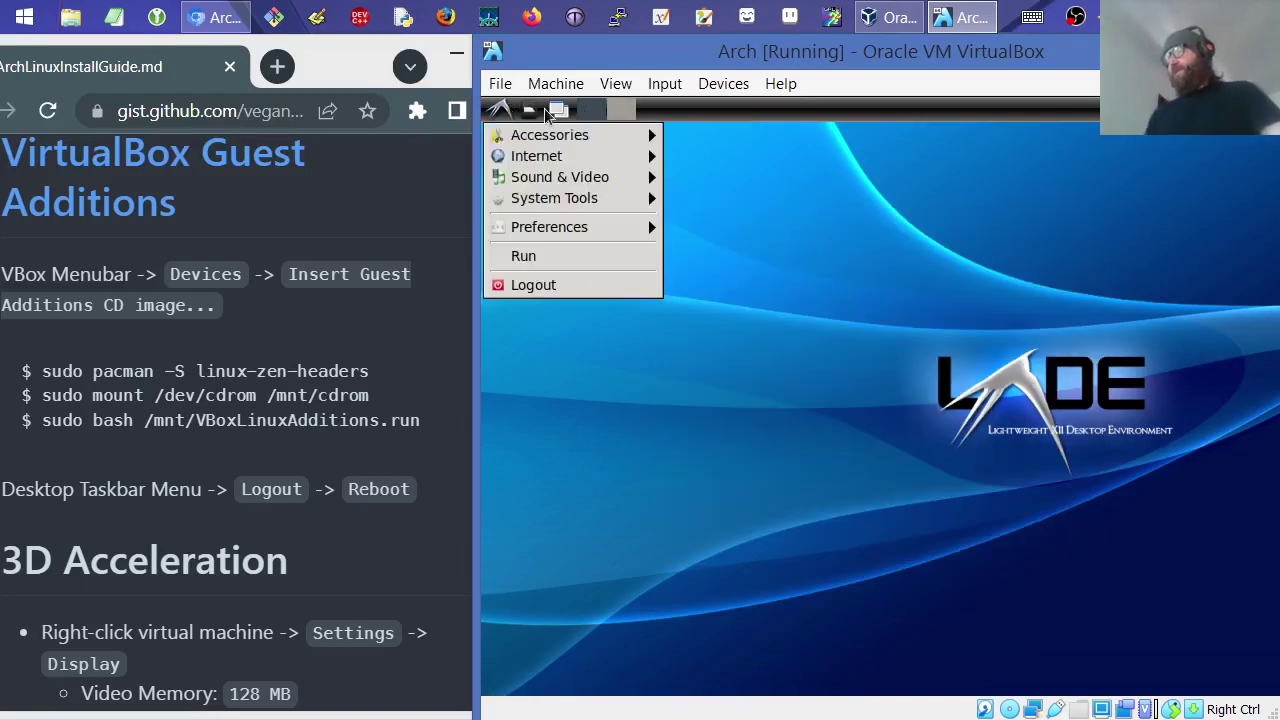
pyautogui.moveTo(617, 137)
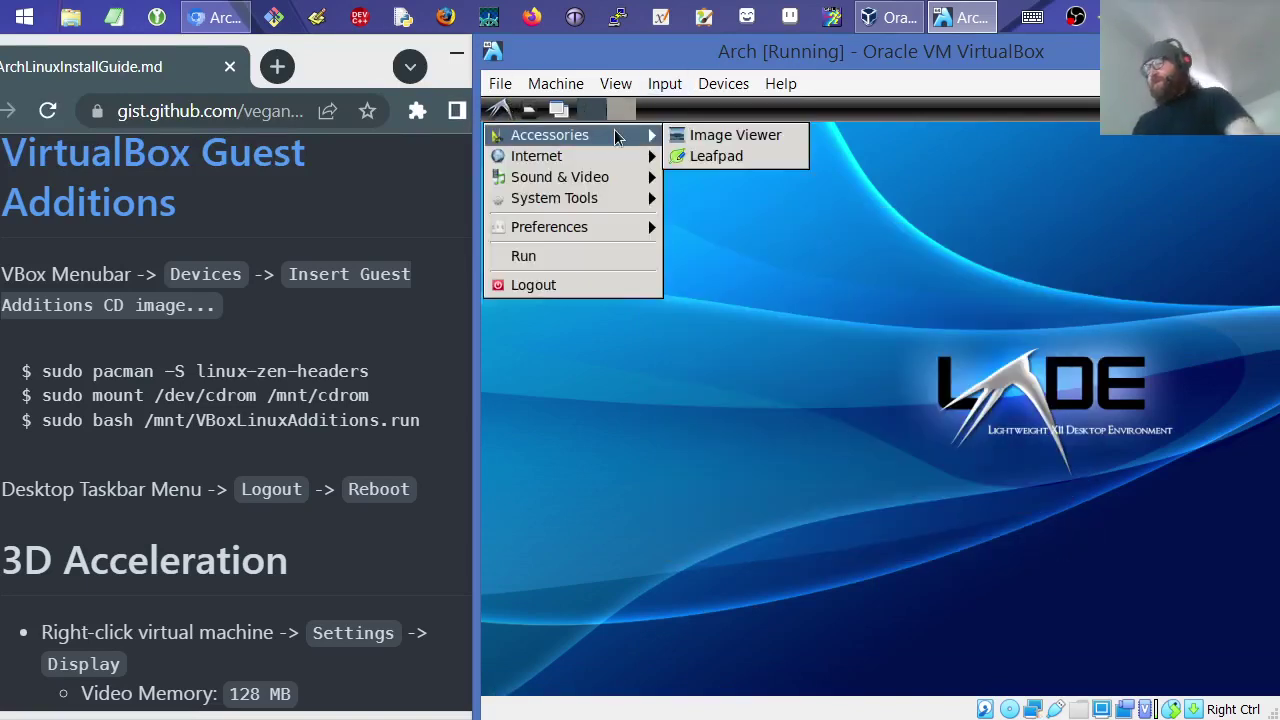
pyautogui.rightClick(686, 114)
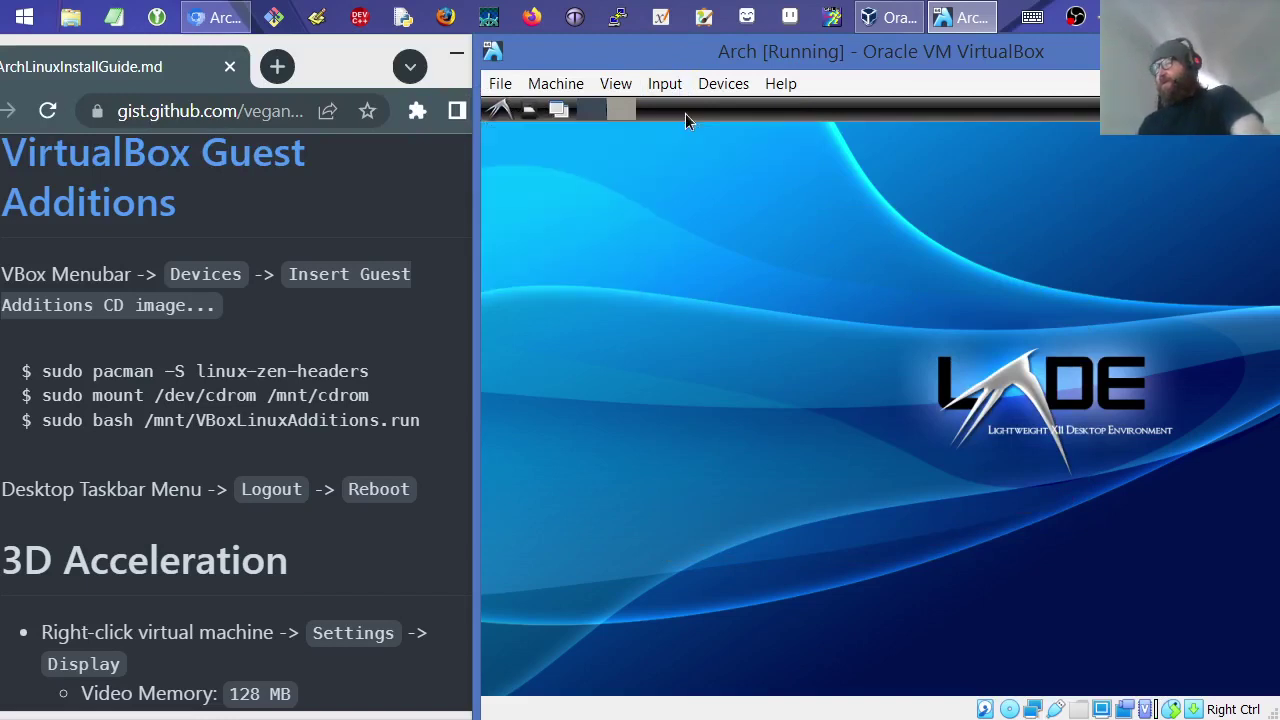
pyautogui.rightClick(686, 114)
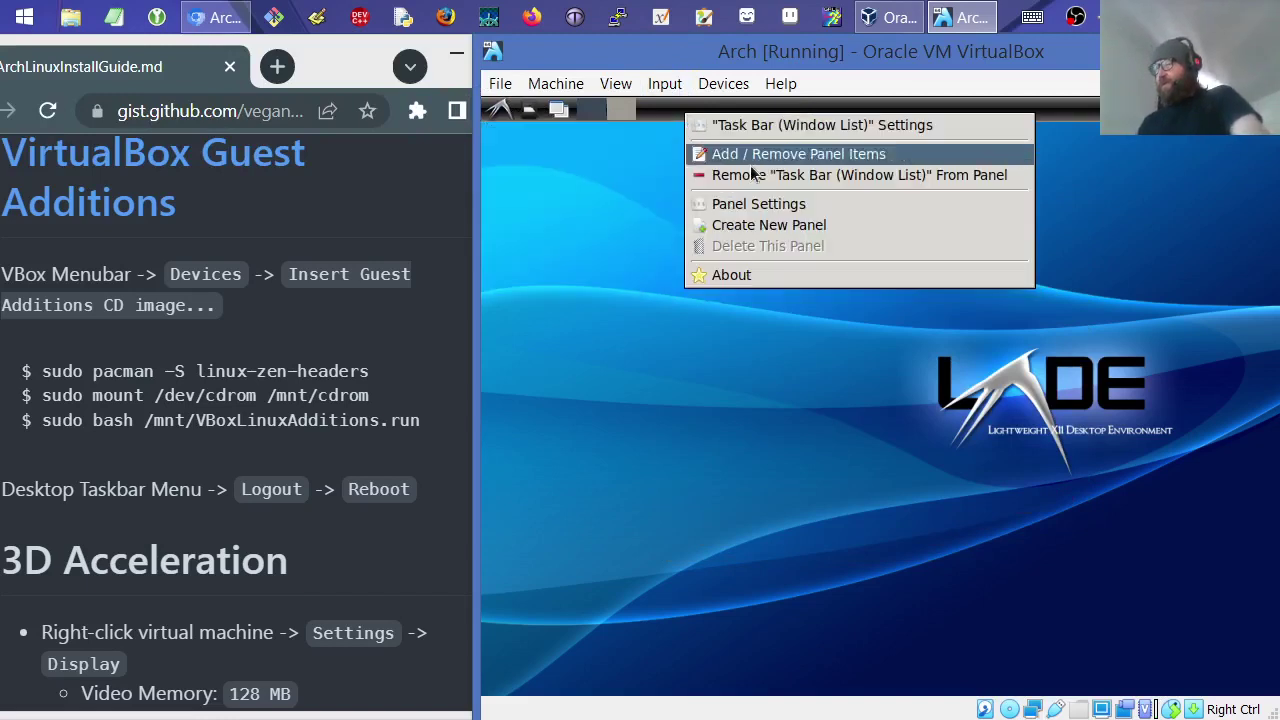
pyautogui.click(880, 127)
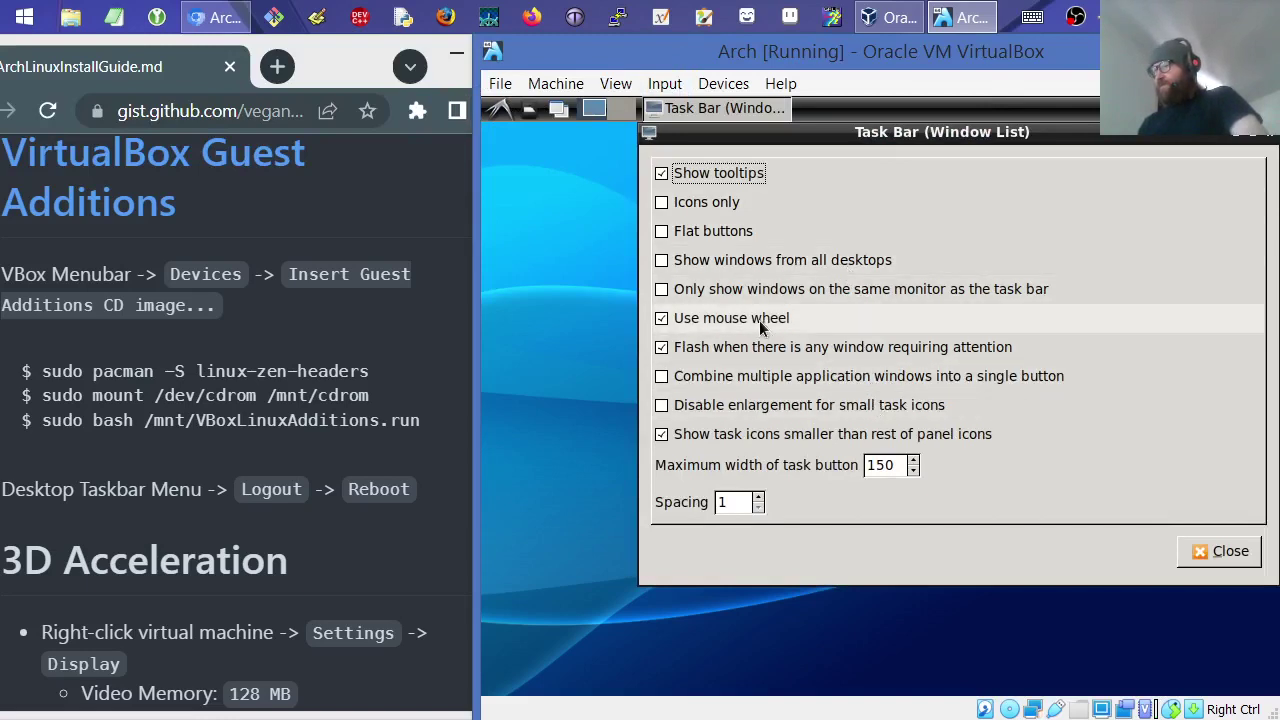
pyautogui.click(1211, 553)
# - Switch back and forth between the two virtual desktops, ending on the first one
pyautogui.scroll(-1, 758, 370)
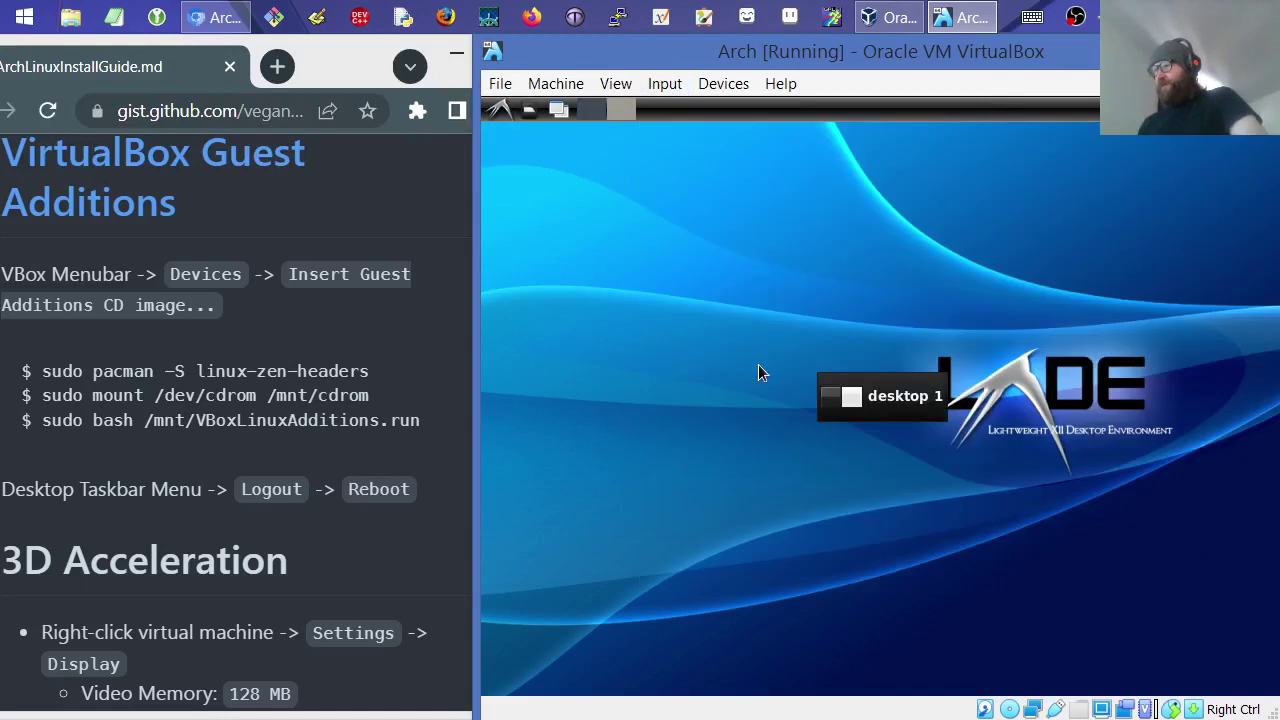
pyautogui.scroll(-1, 758, 372)
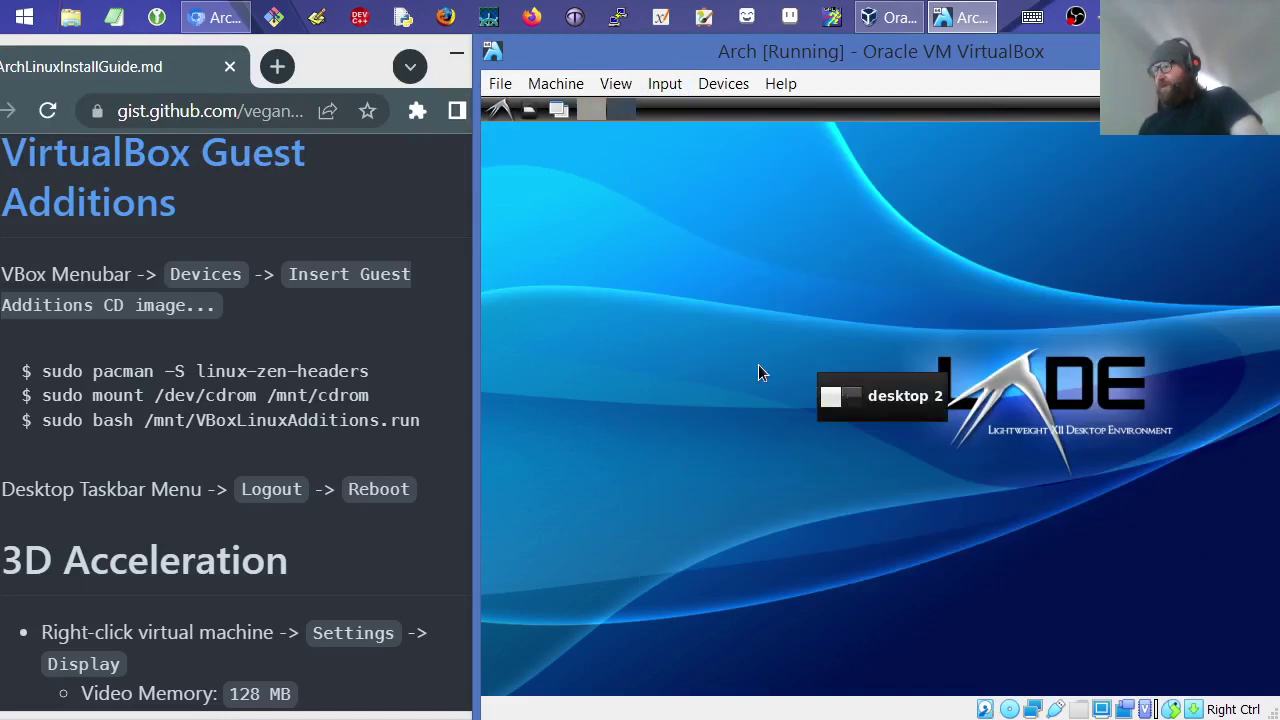
pyautogui.scroll(1, 758, 364)
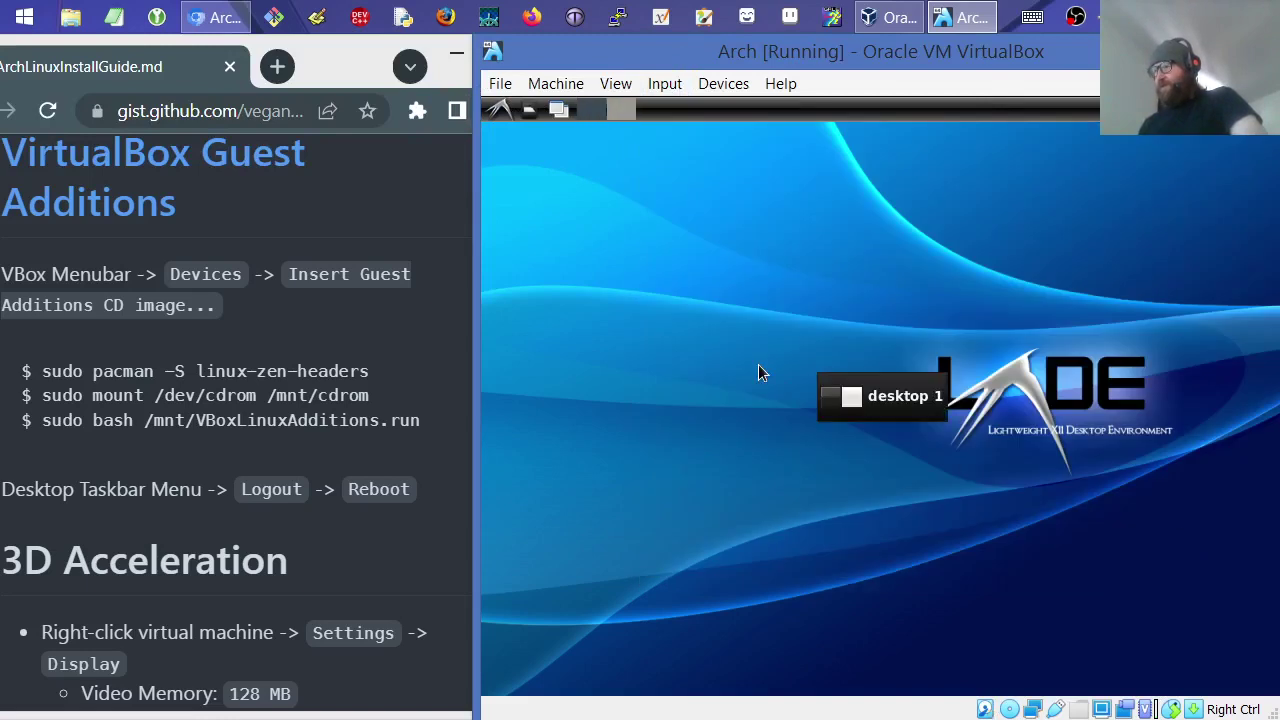
pyautogui.click(618, 111)
pyautogui.click(595, 111)
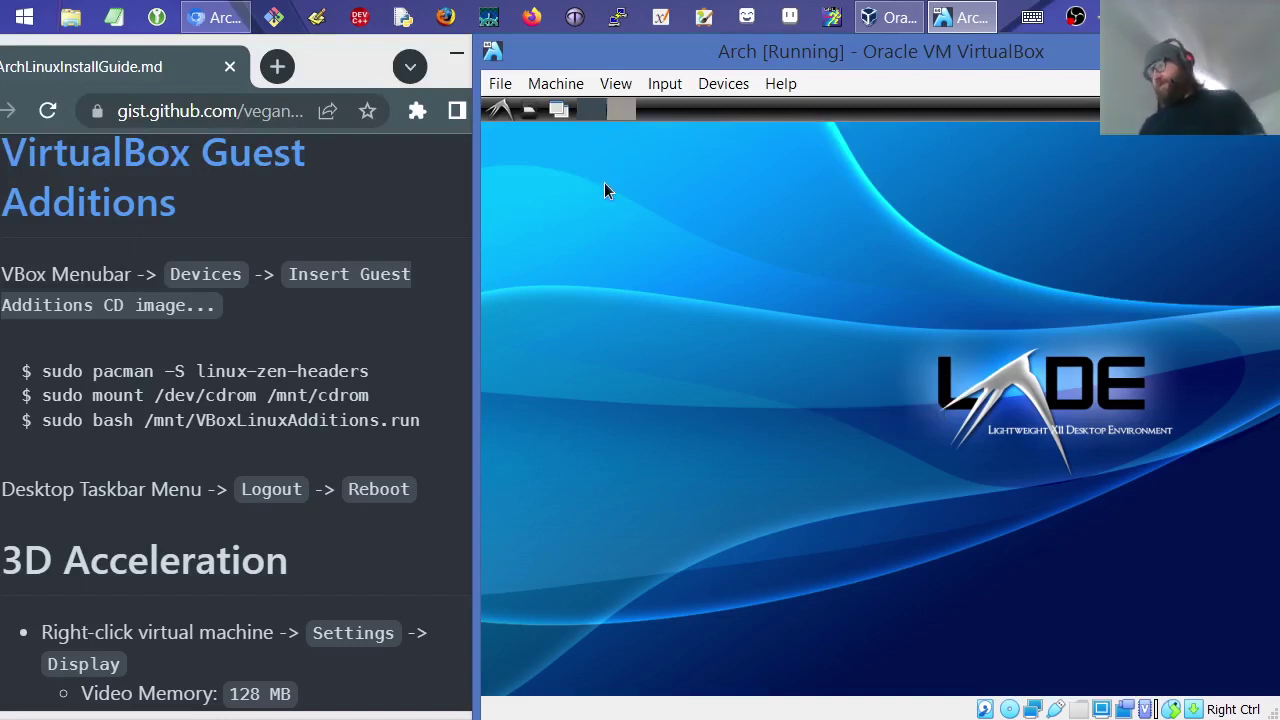
# - Open Leafpad on the first virtual desktop, switch to the second desktop and back, and close Leafpad
pyautogui.click(504, 112)
pyautogui.moveTo(560, 135)
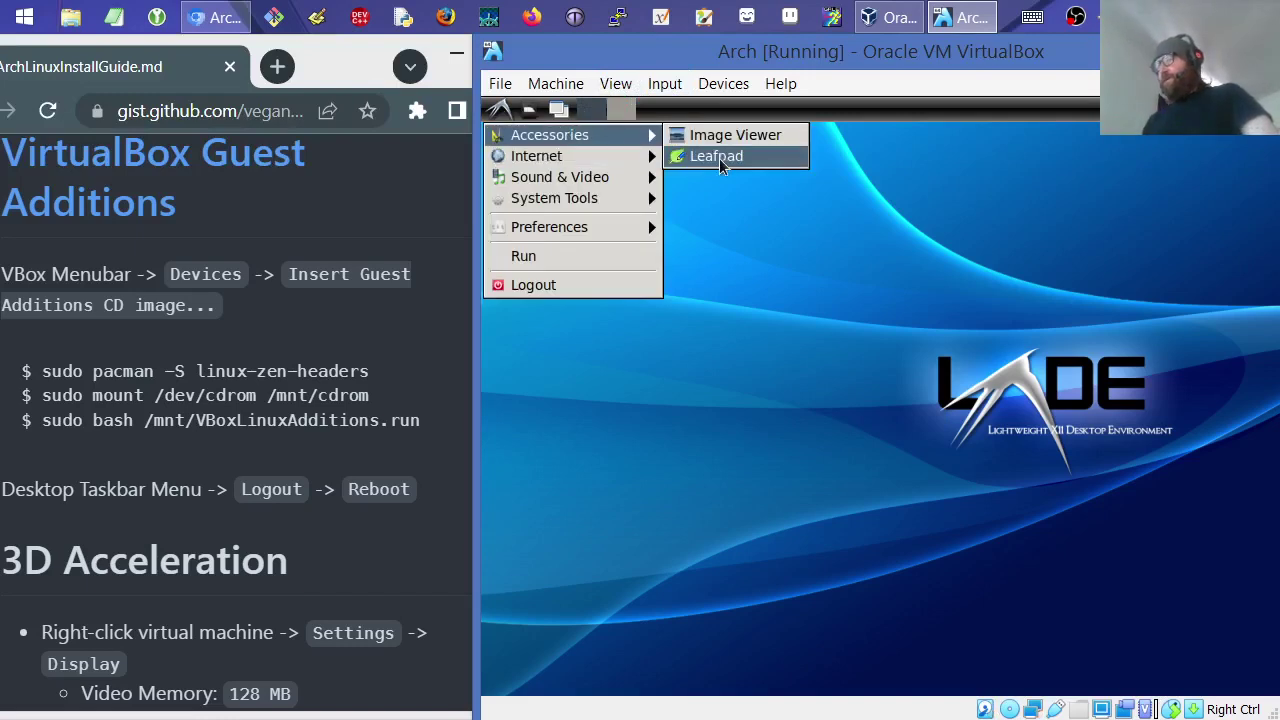
pyautogui.click(719, 158)
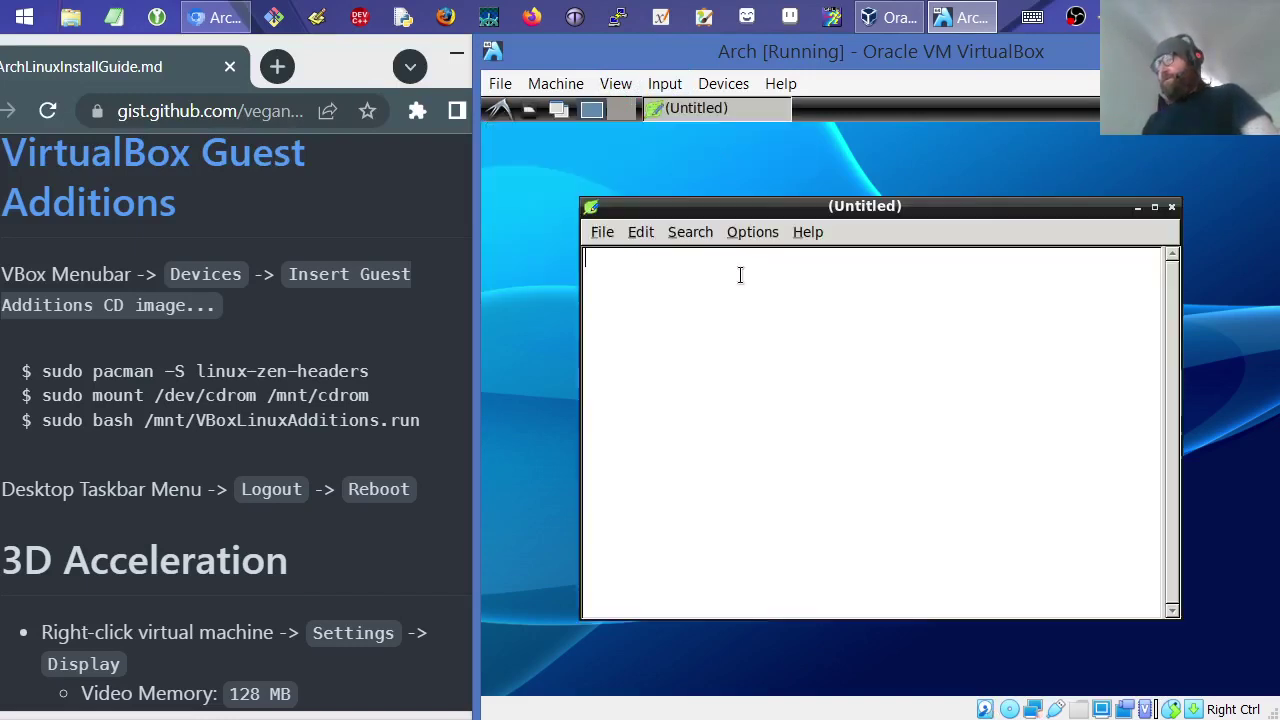
pyautogui.click(622, 111)
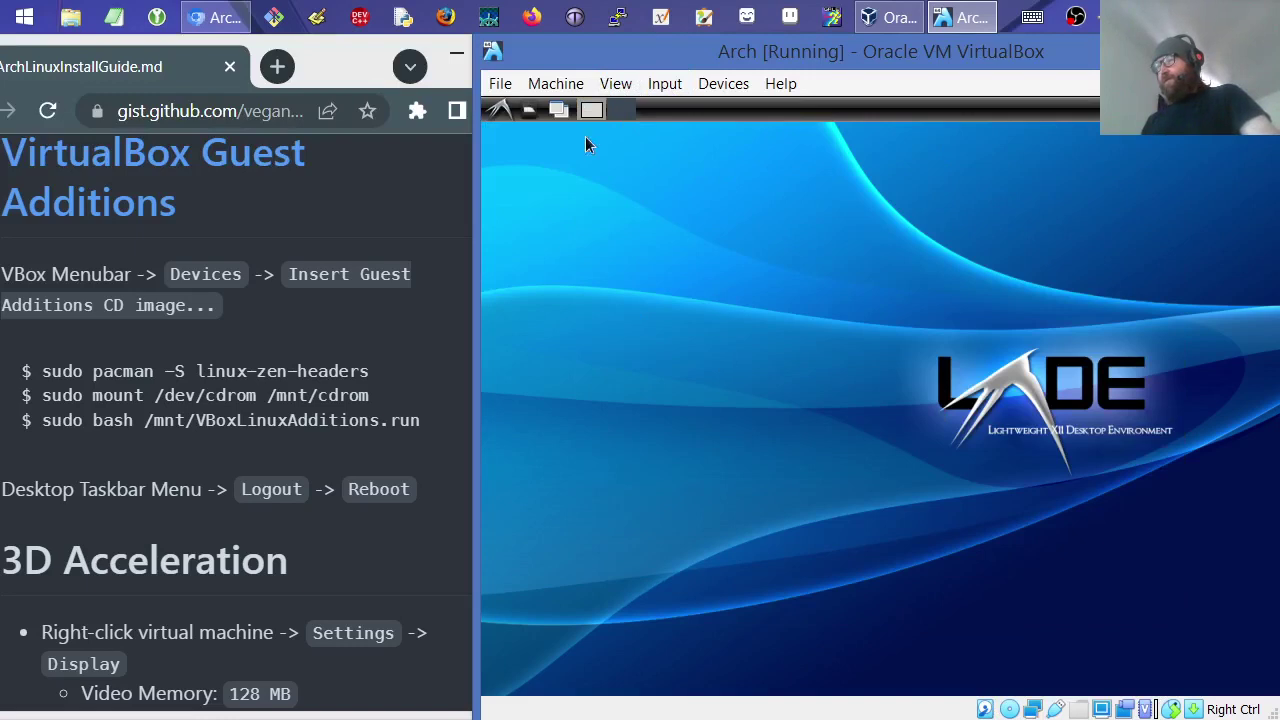
pyautogui.hotkey('alt', 'F1')
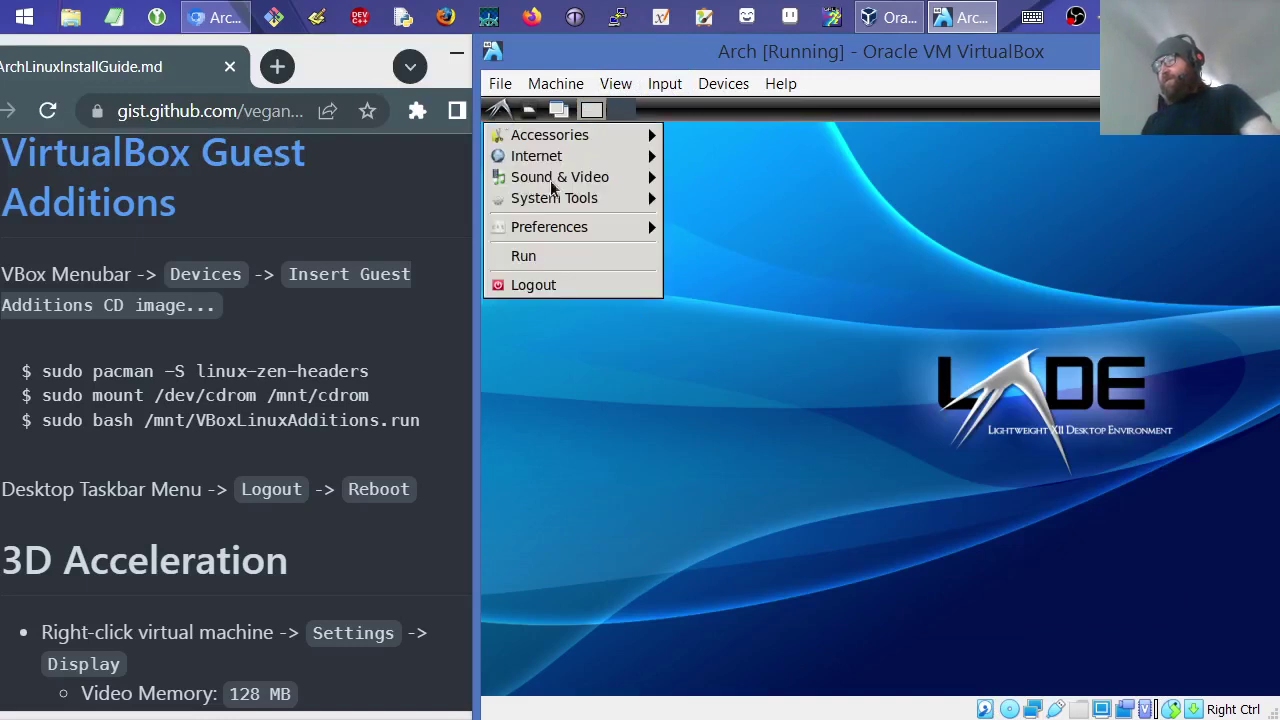
pyautogui.click(593, 111)
pyautogui.click(593, 111)
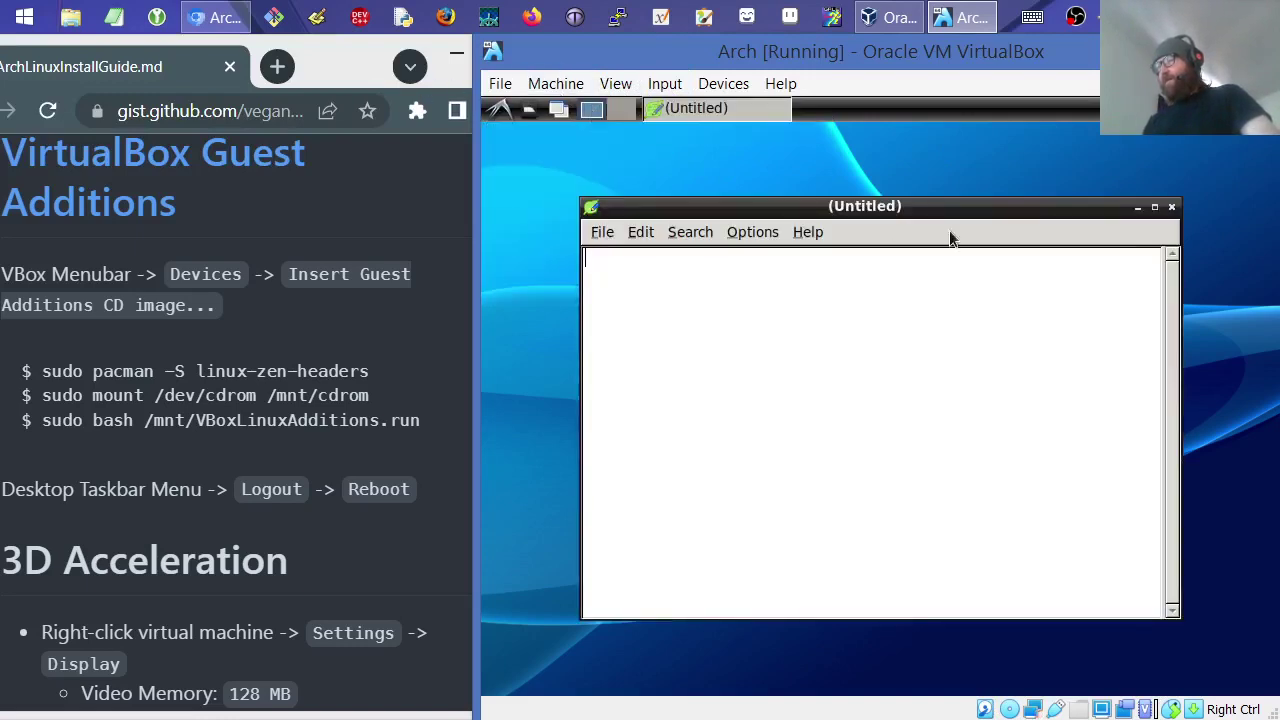
pyautogui.click(1172, 207)
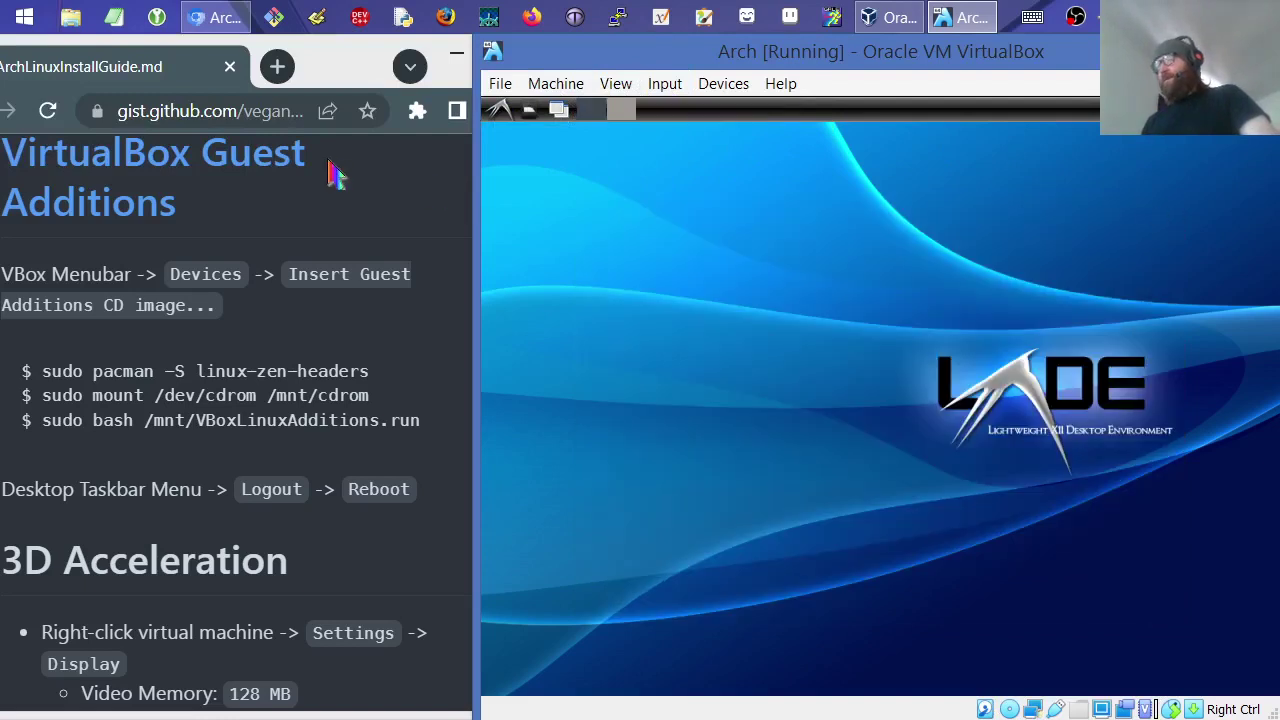
# - In the PCManFM file manager preferences, turn off moving deleted files to the trash can and turn on always showing full file names
pyautogui.click(500, 111)
pyautogui.click(524, 112)
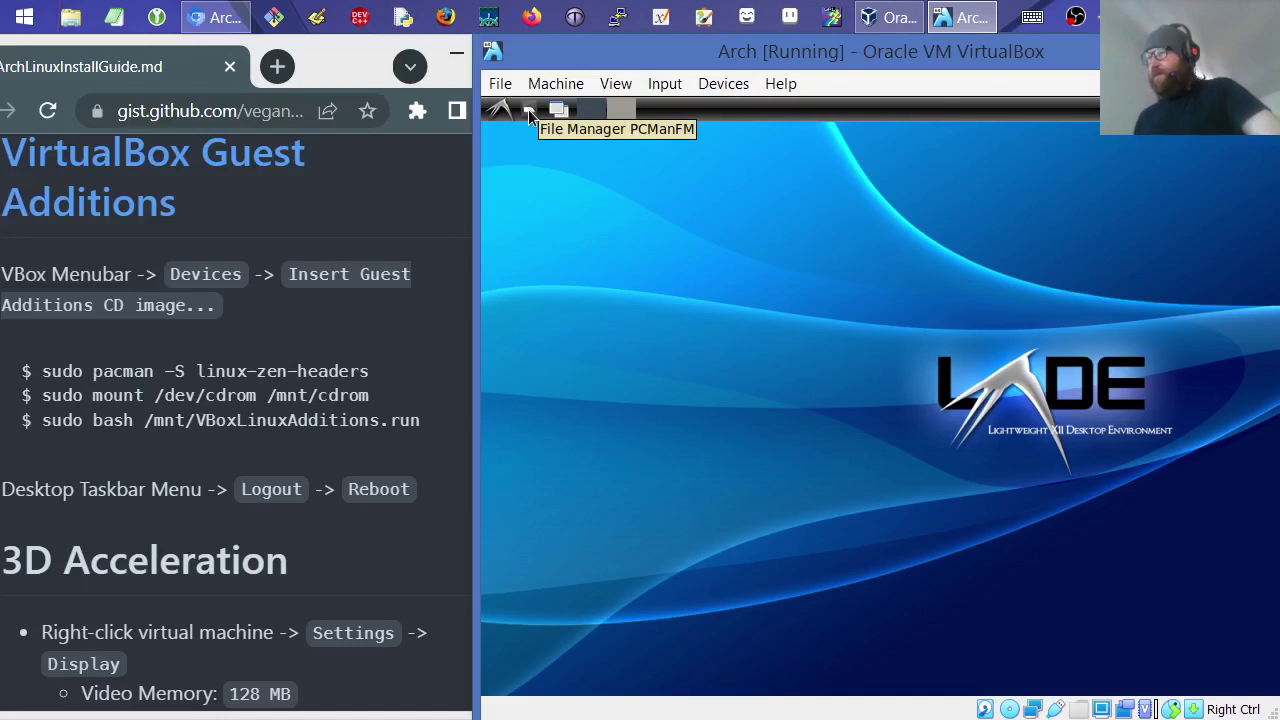
pyautogui.click(528, 109)
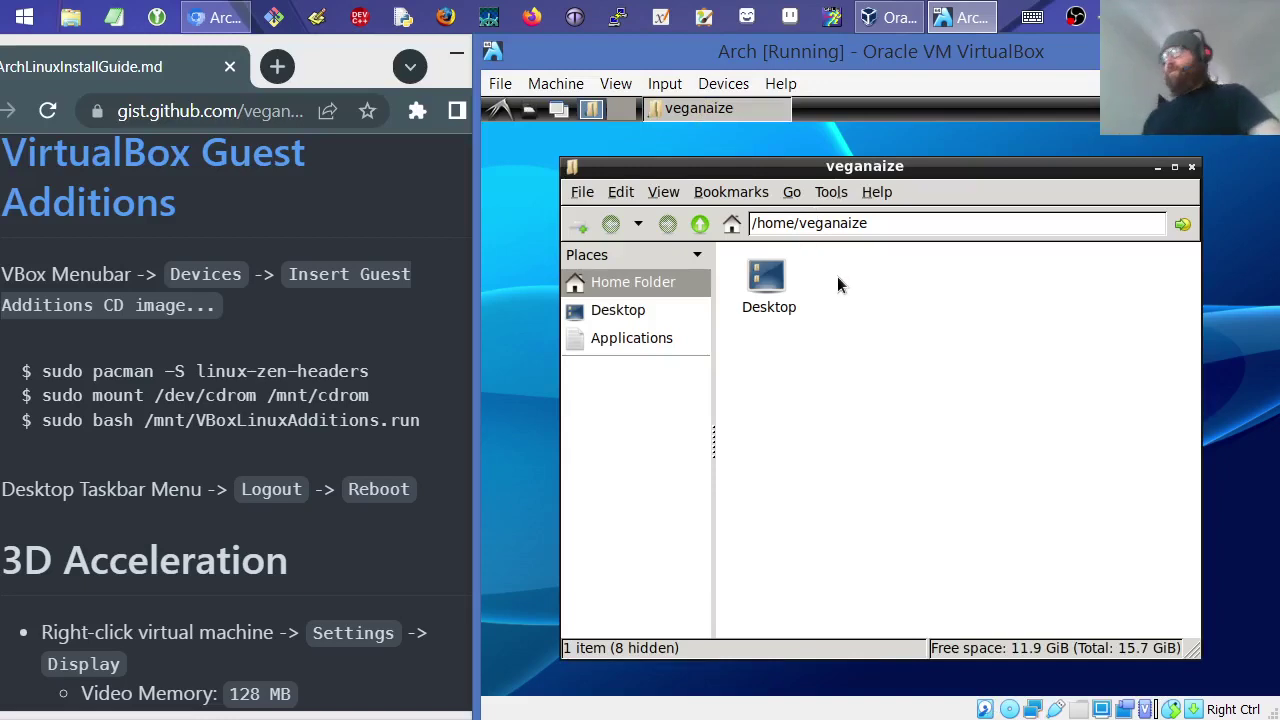
pyautogui.click(623, 195)
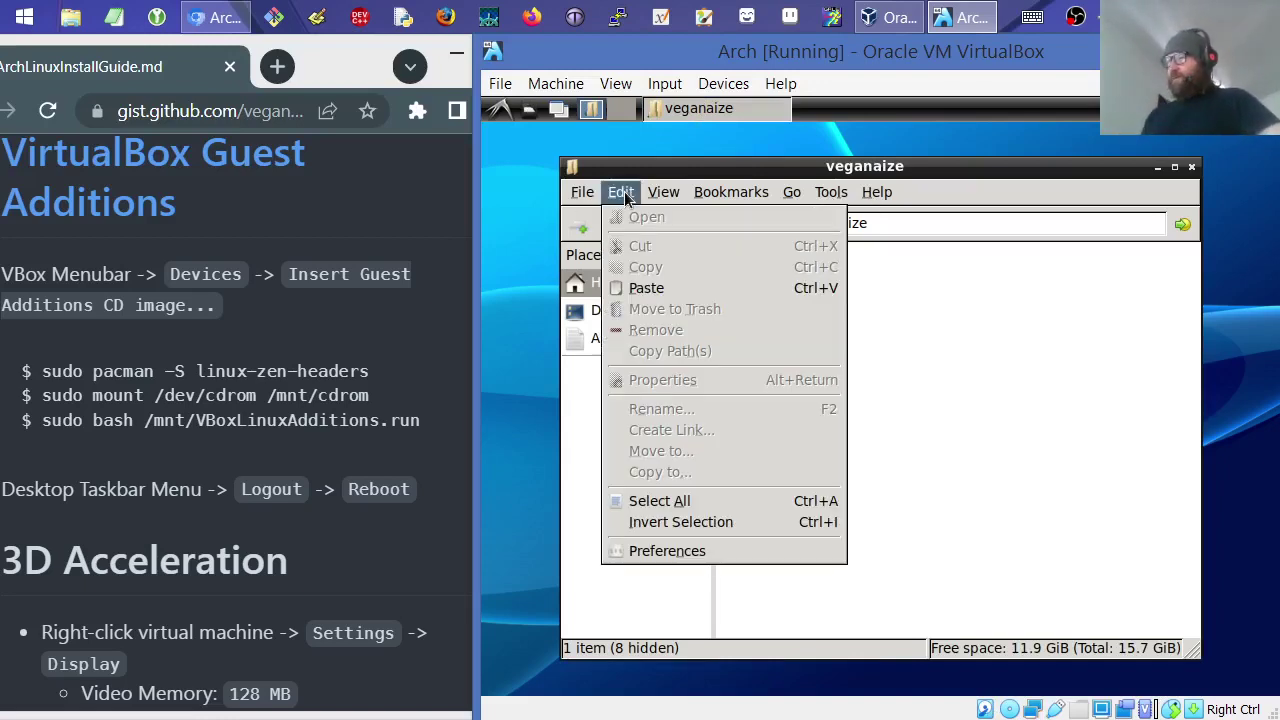
pyautogui.click(684, 553)
pyautogui.click(803, 318)
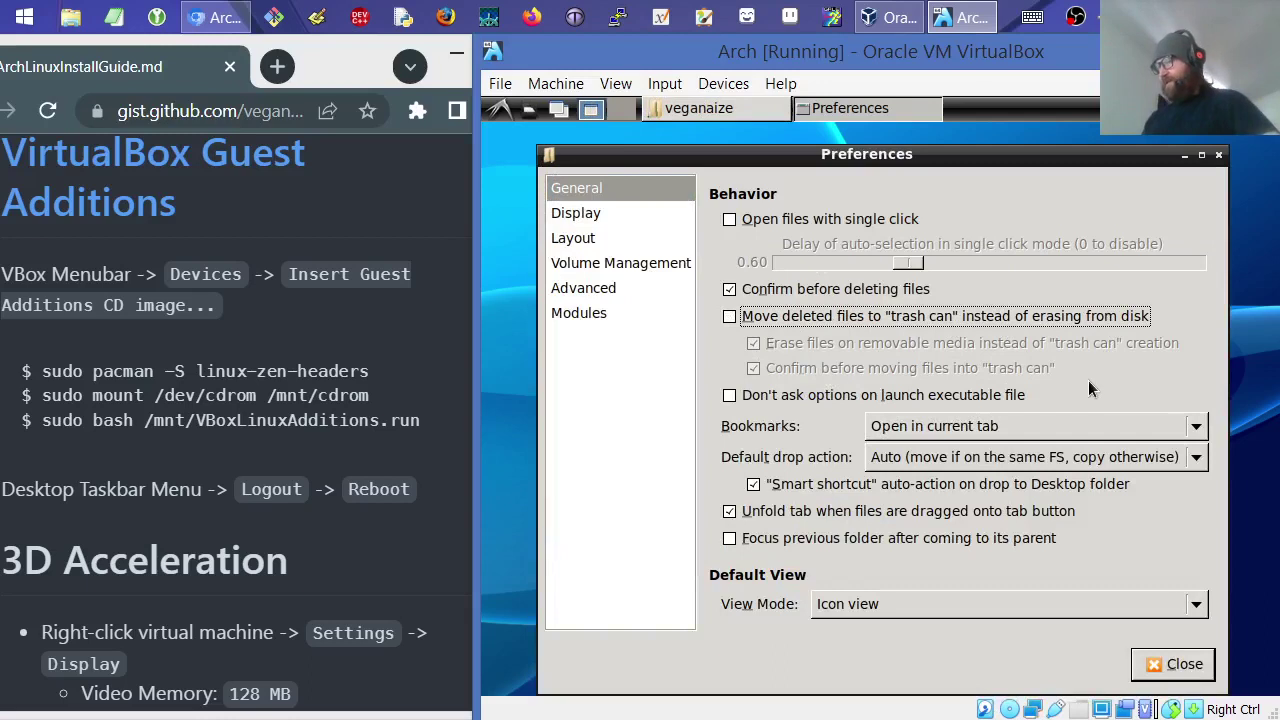
pyautogui.click(566, 218)
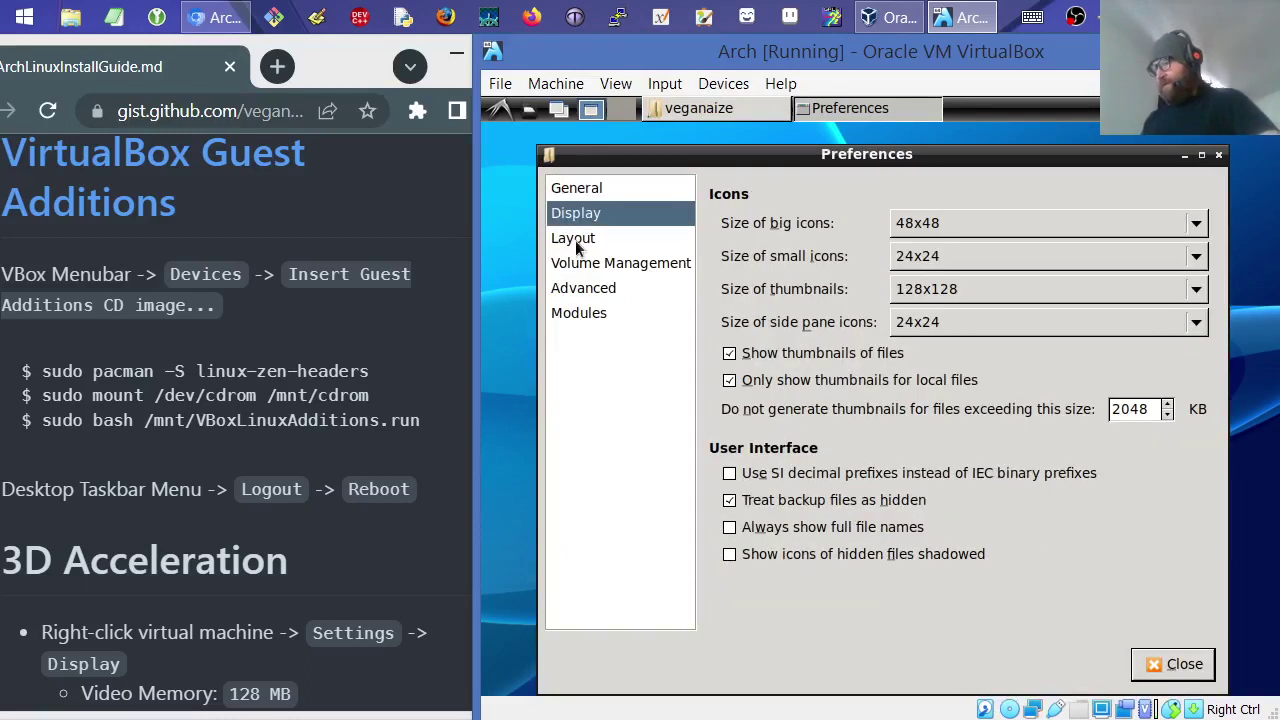
pyautogui.click(849, 527)
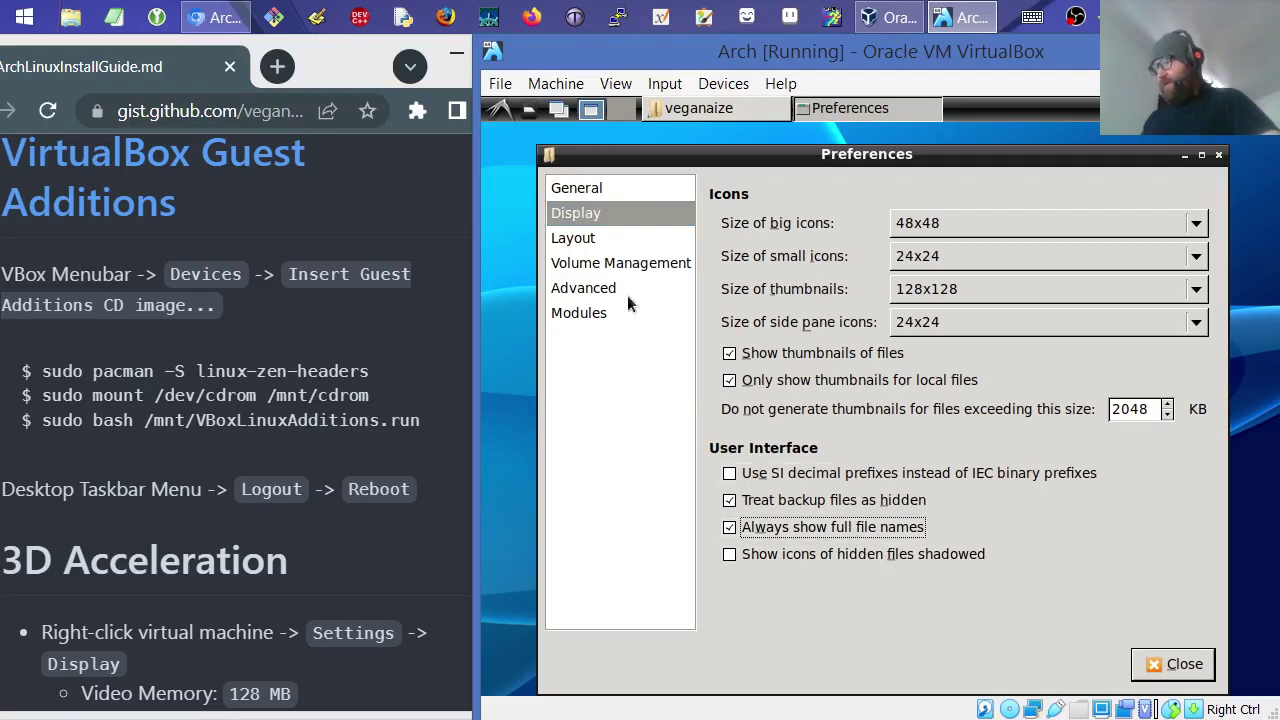
# - Review the remaining file manager preference categories, enable shadowed icons for hidden files in the Display settings, and close the preferences
pyautogui.click(573, 240)
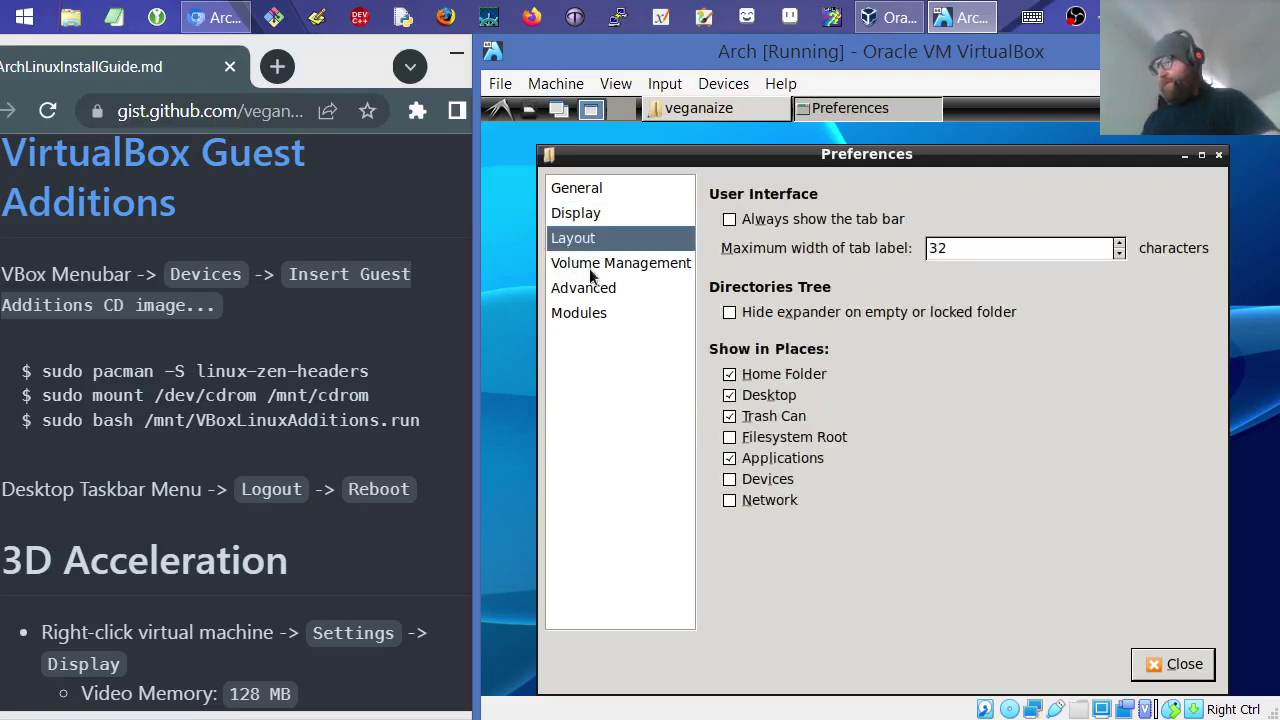
pyautogui.click(589, 265)
pyautogui.click(590, 290)
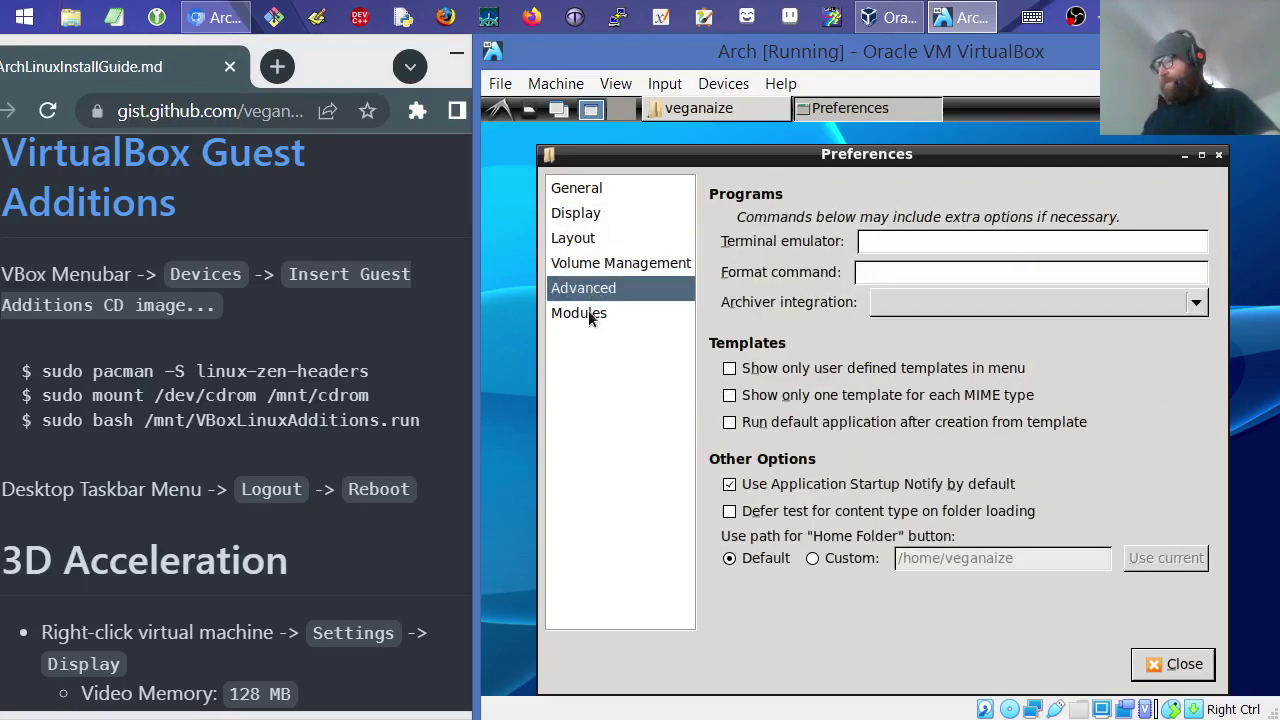
pyautogui.click(586, 315)
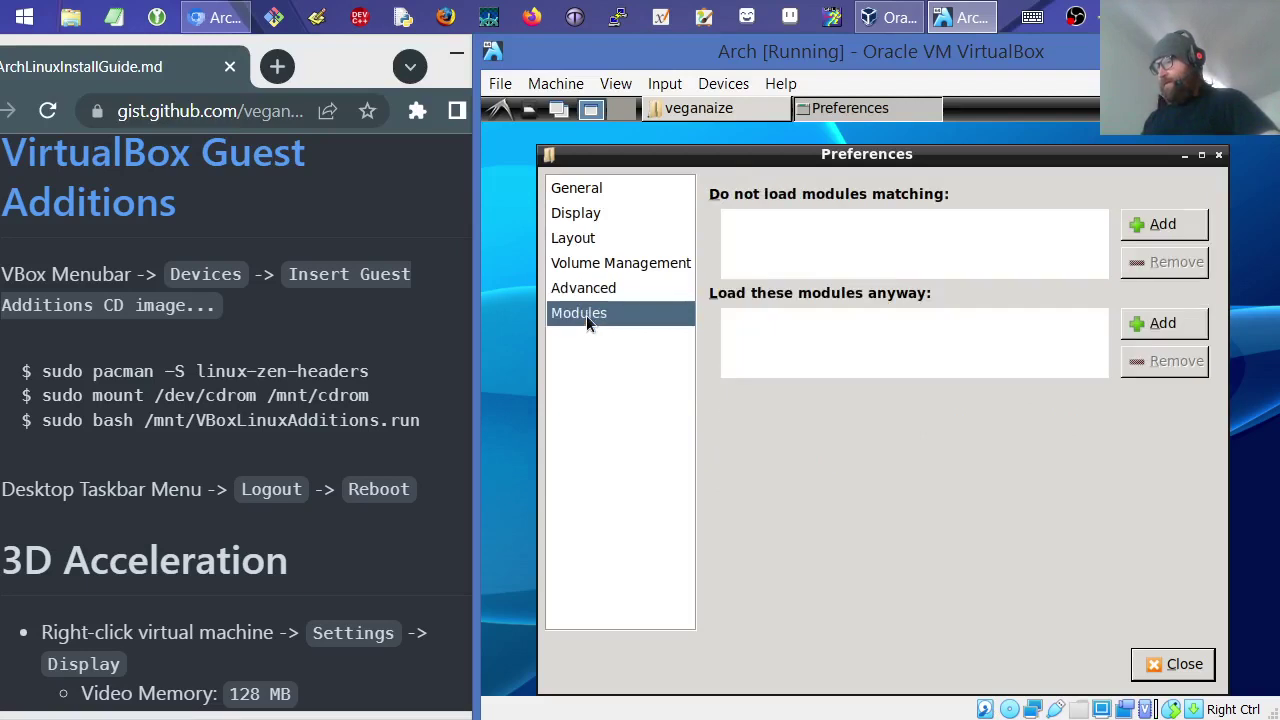
pyautogui.click(598, 196)
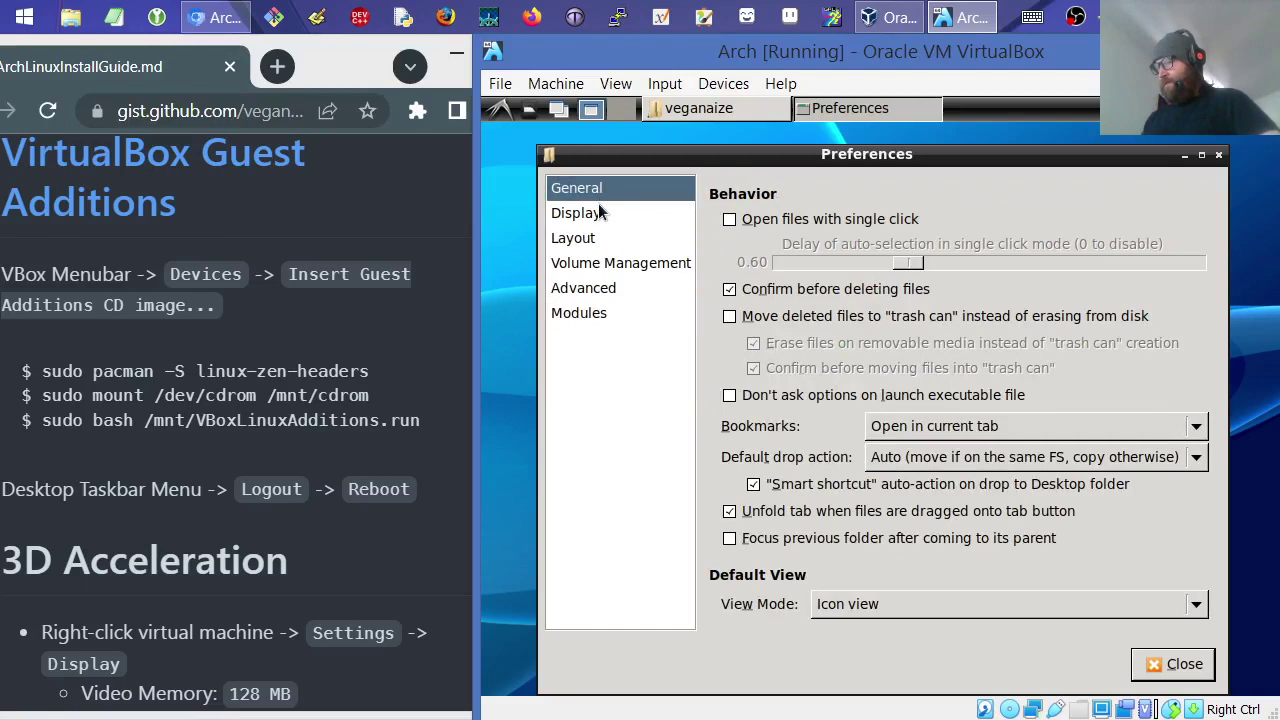
pyautogui.click(600, 212)
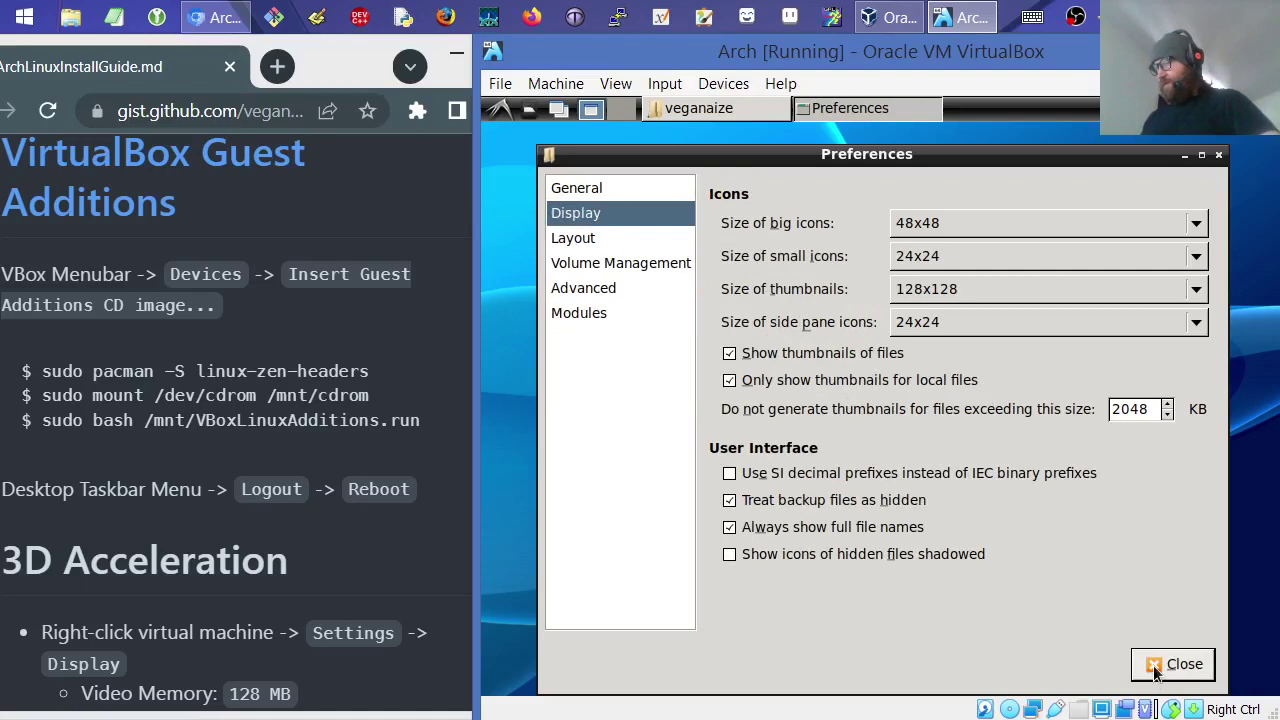
pyautogui.click(860, 552)
pyautogui.click(1208, 664)
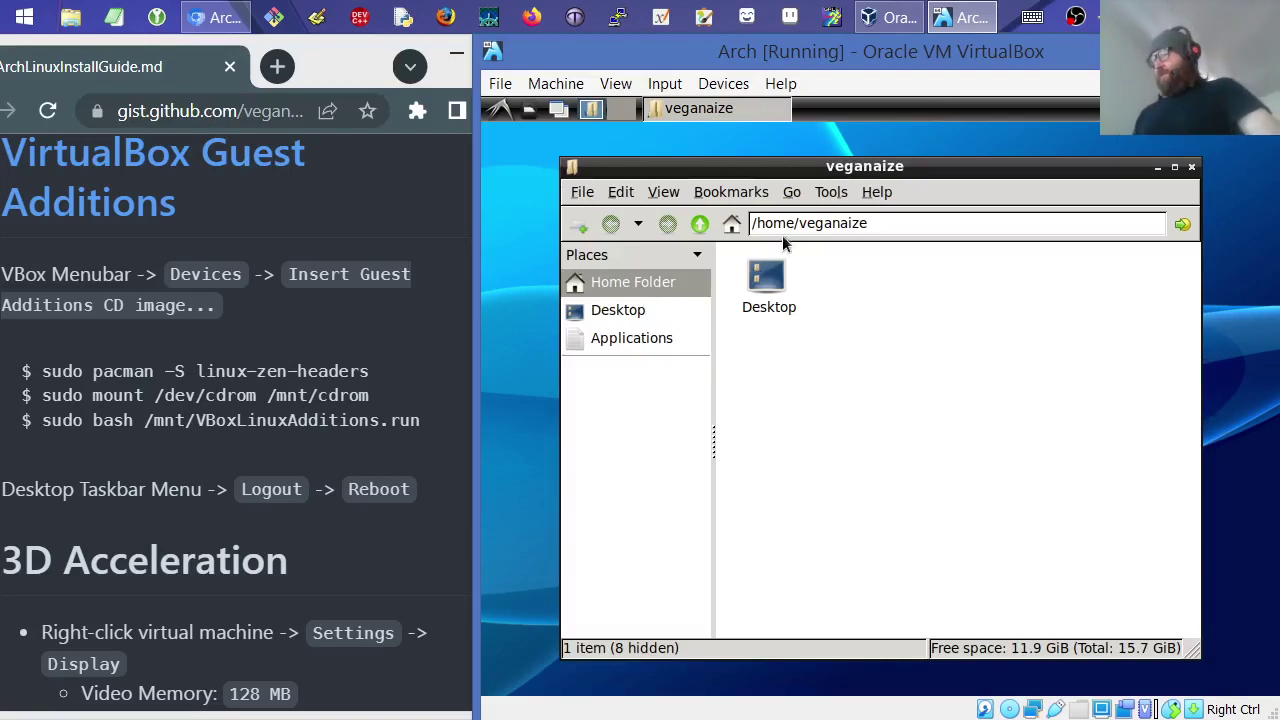
# - Show the hidden files in the home folder and hide them again
pyautogui.click(663, 191)
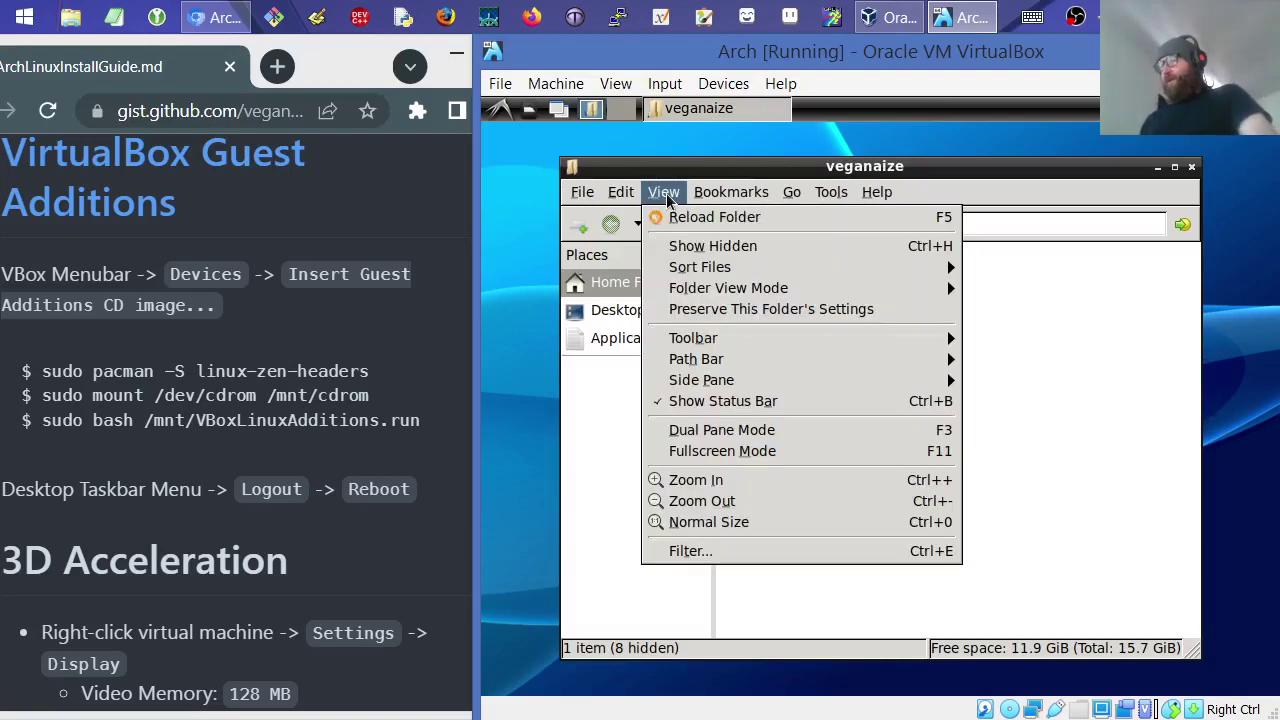
pyautogui.click(727, 250)
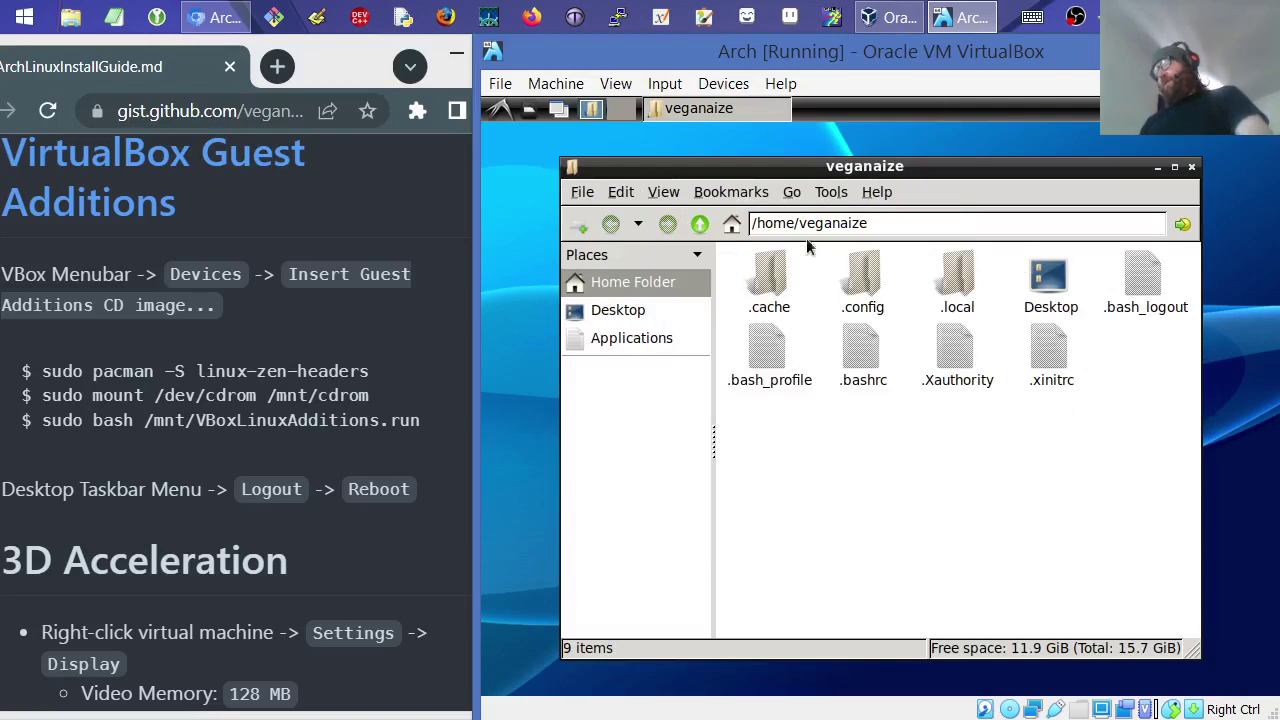
pyautogui.click(663, 191)
pyautogui.click(681, 245)
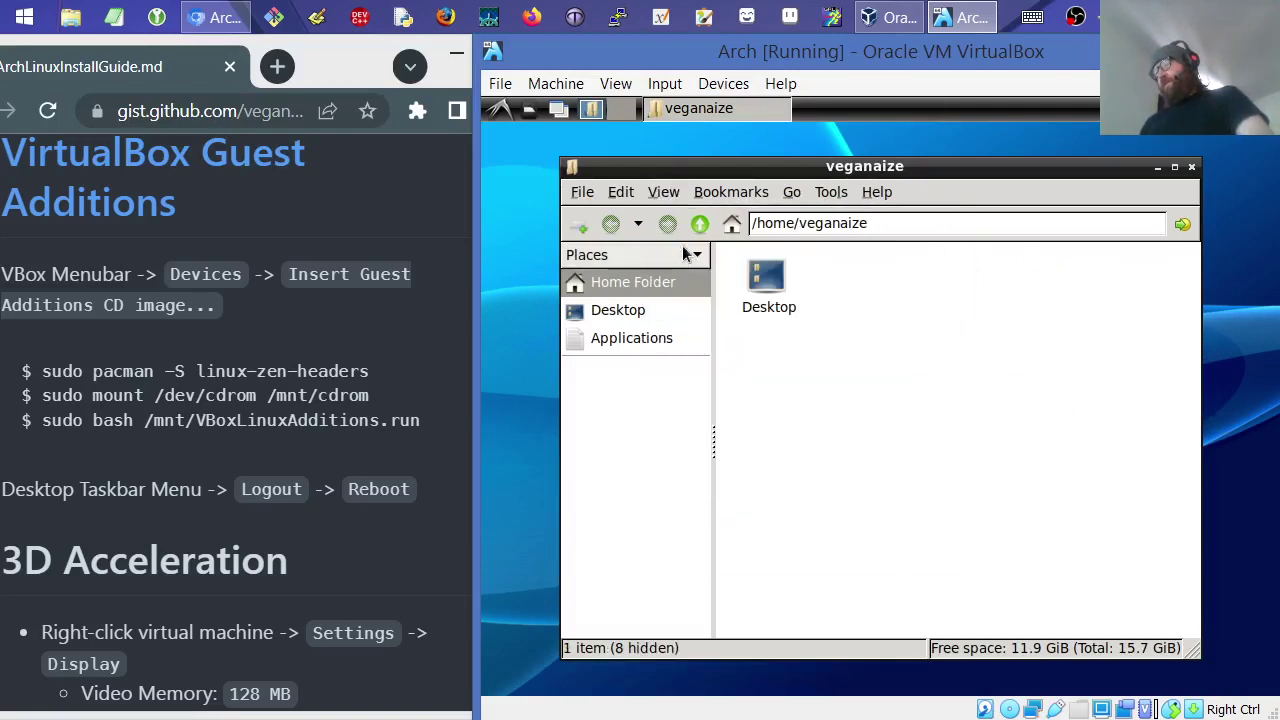
# - Show the hidden files in the home folder and open .bashrc in the text editor
pyautogui.click(663, 191)
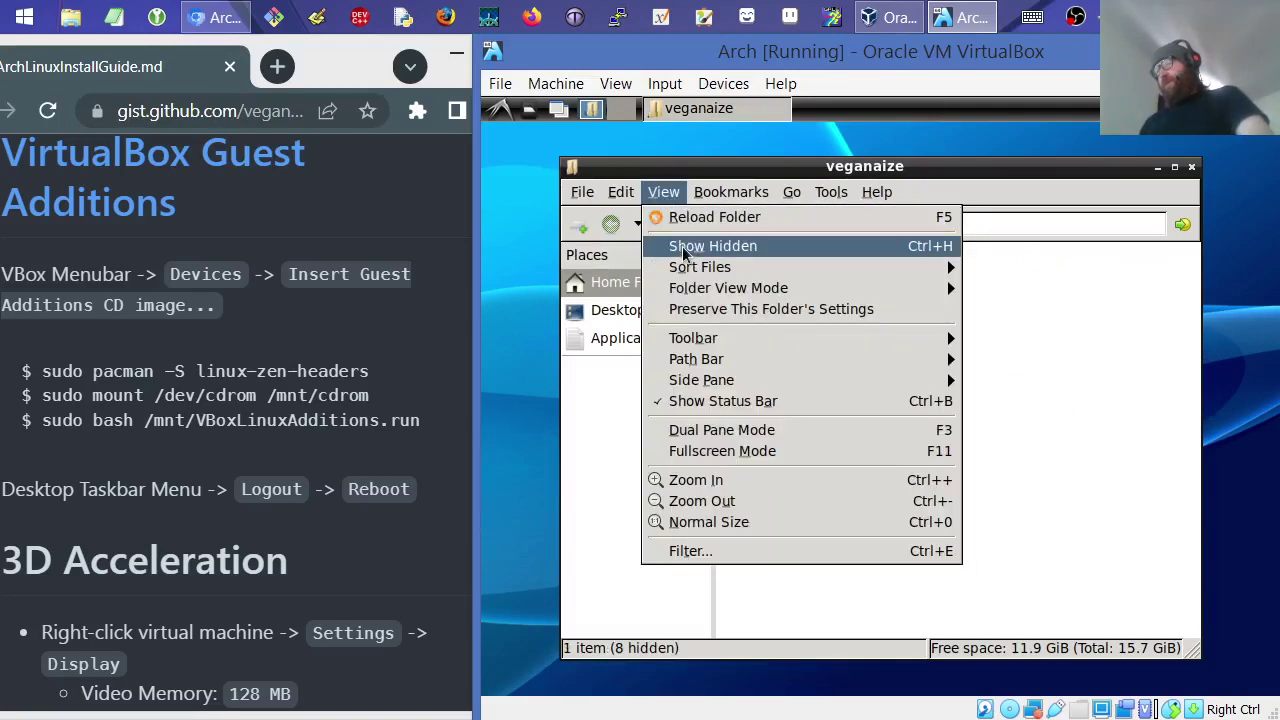
pyautogui.click(681, 245)
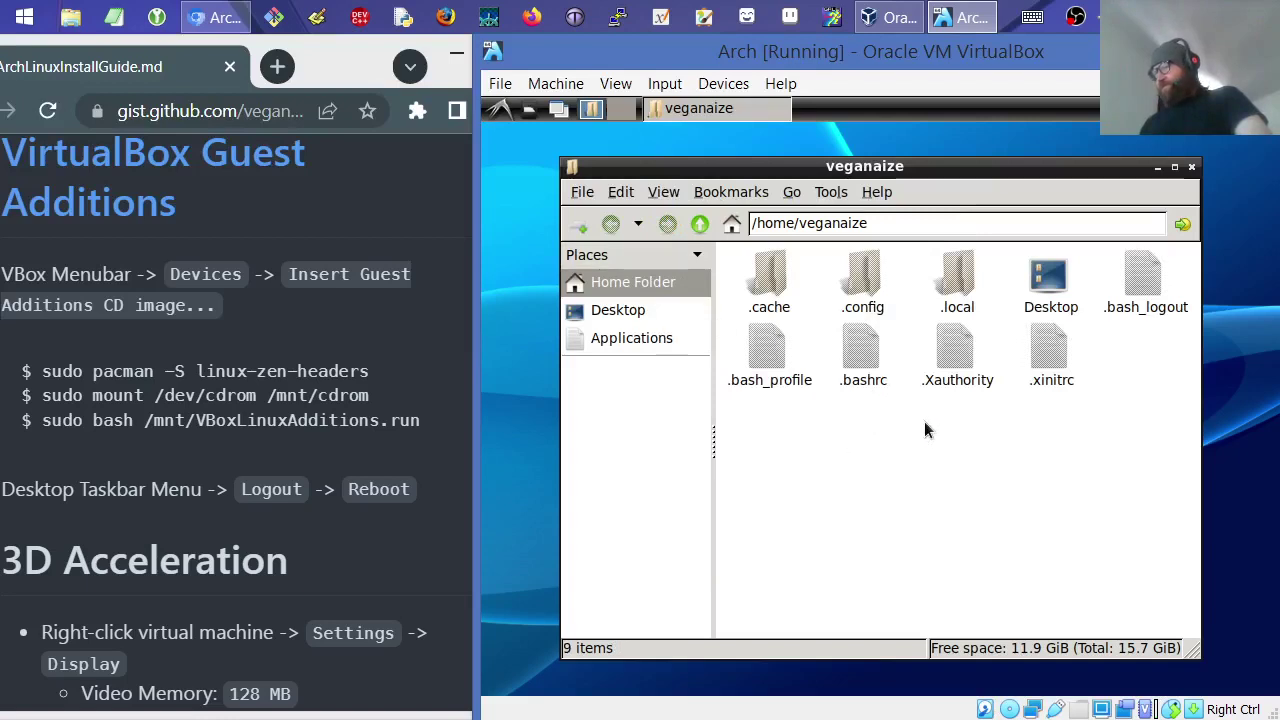
pyautogui.doubleClick(871, 346)
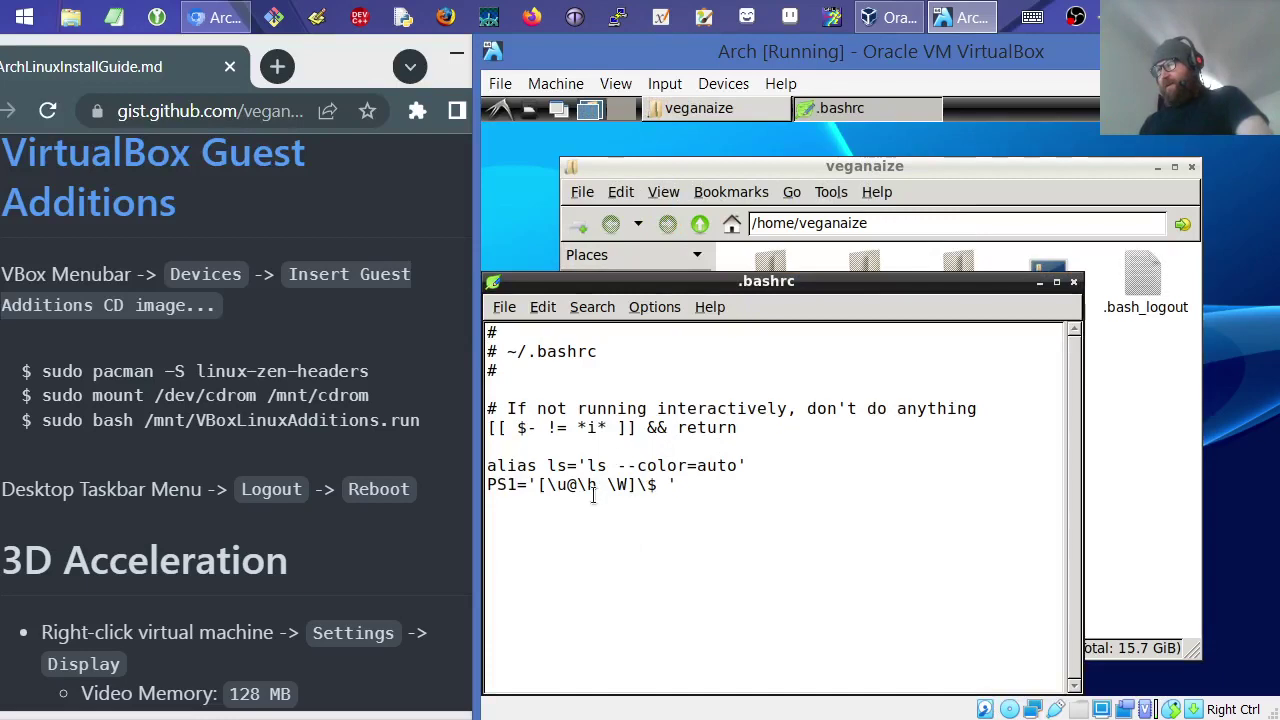
# - Copy the color alias lines and the LESS export line from the install guide's Color Console section
pyautogui.scroll(15, 190, 395)
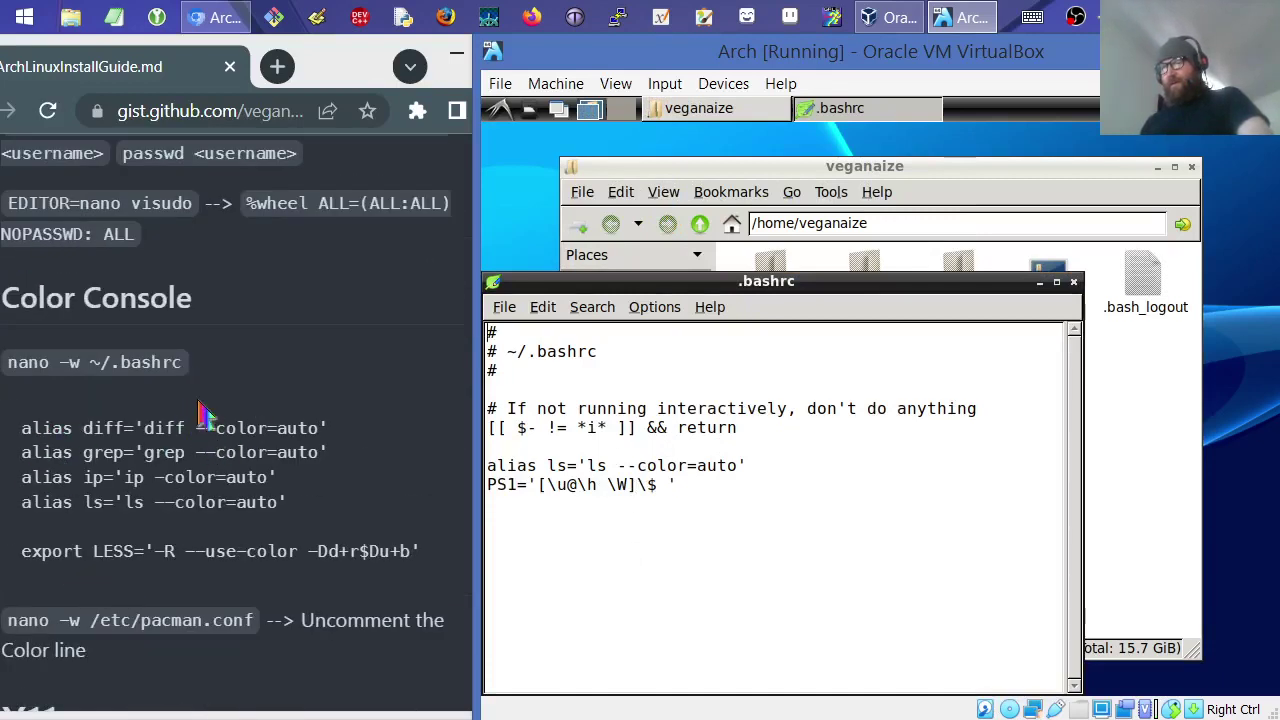
pyautogui.moveTo(434, 551); pyautogui.dragTo(20, 430)
pyautogui.rightClick(56, 434)
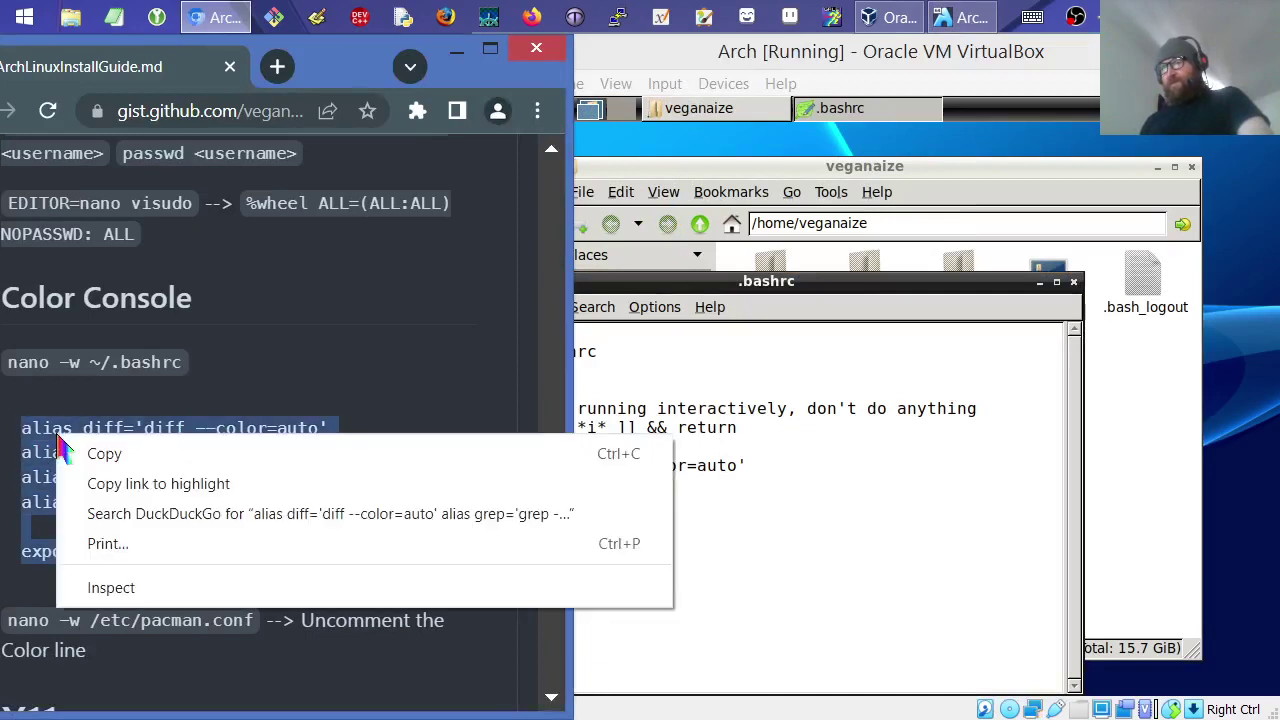
pyautogui.click(117, 453)
# - Return the guide to the VirtualBox Guest Additions section and close the .bashrc editor and the file manager
pyautogui.scroll(-10, 425, 384)
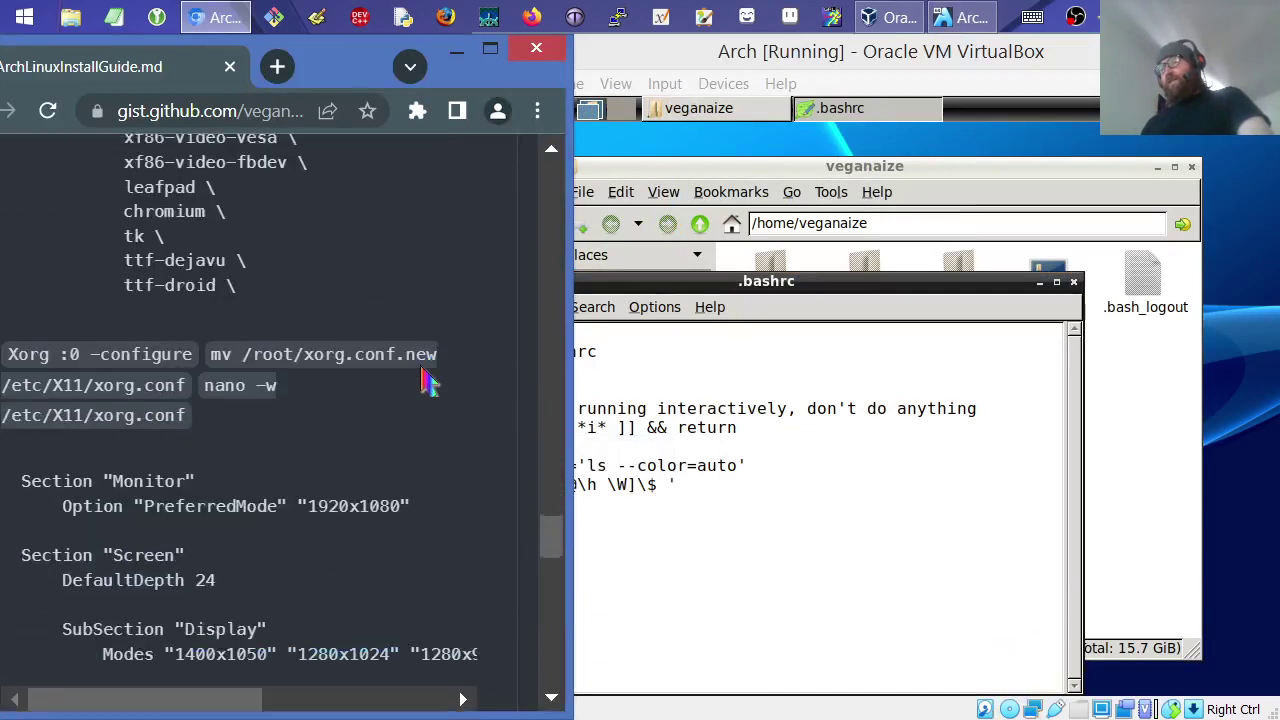
pyautogui.scroll(-5, 425, 384)
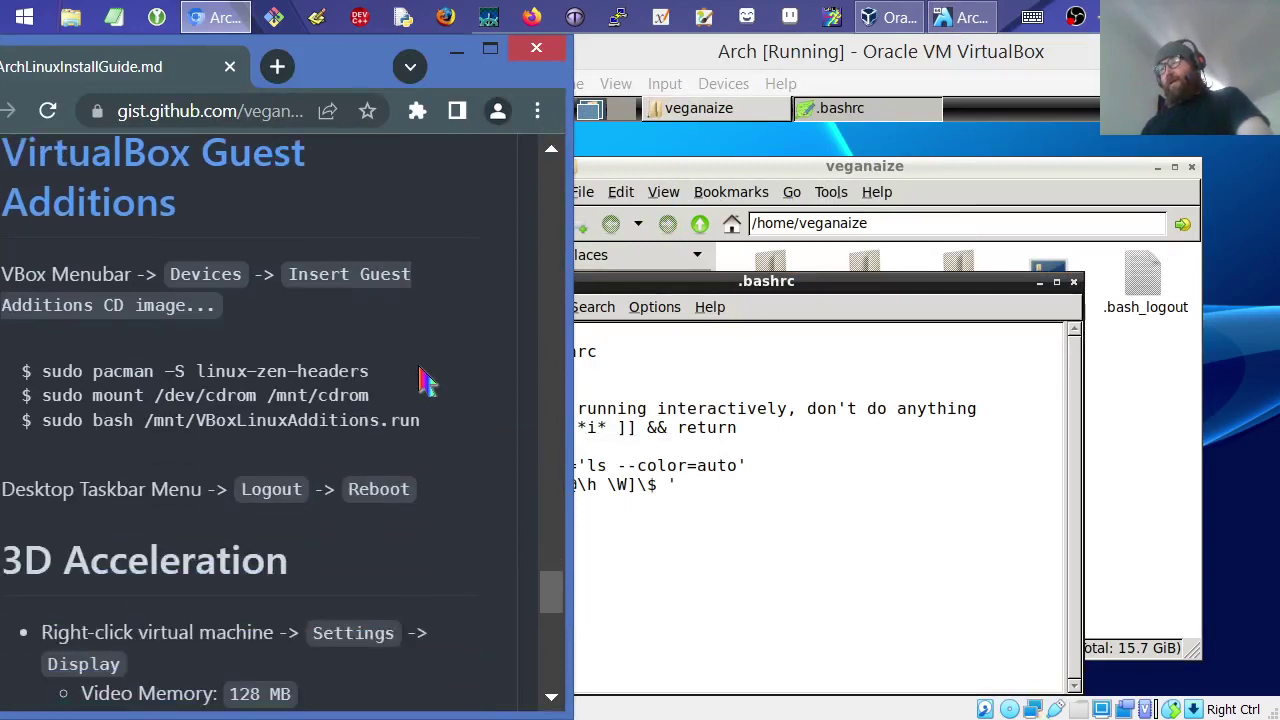
pyautogui.click(968, 287)
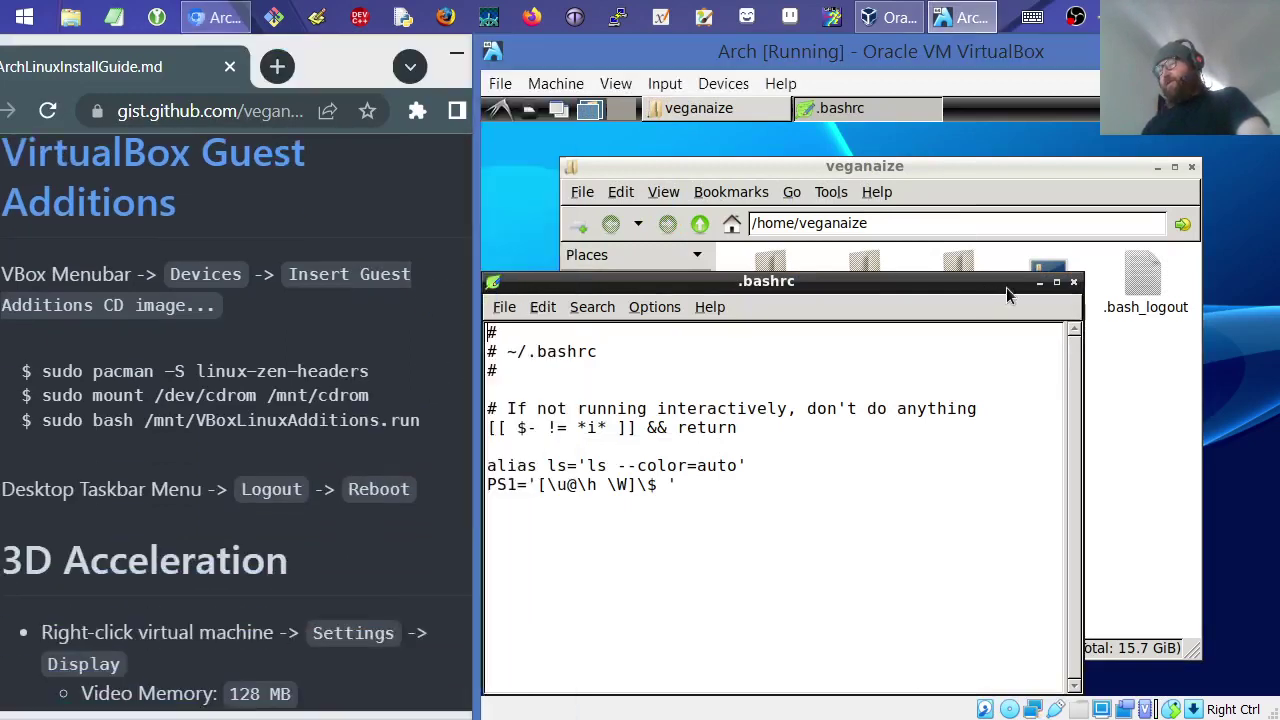
pyautogui.click(1073, 282)
pyautogui.click(1191, 166)
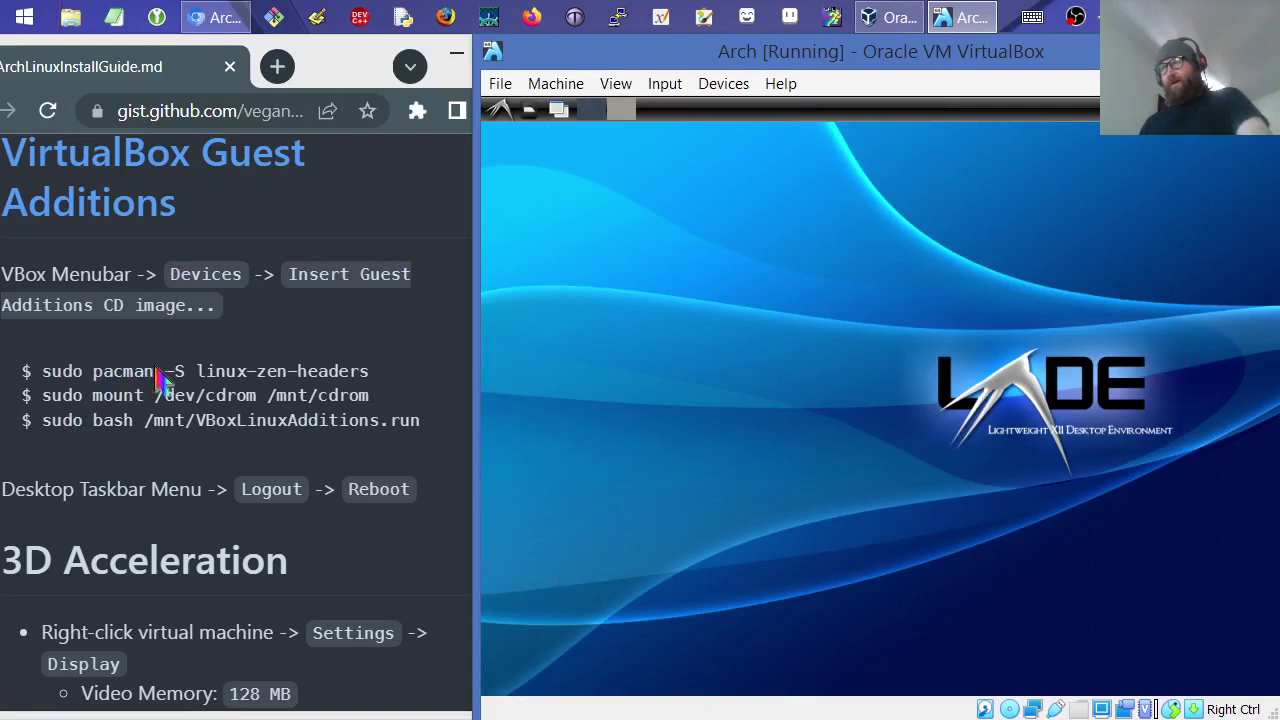
# - Open LXTerminal on the LXDE desktop and maximize its window
pyautogui.click(504, 109)
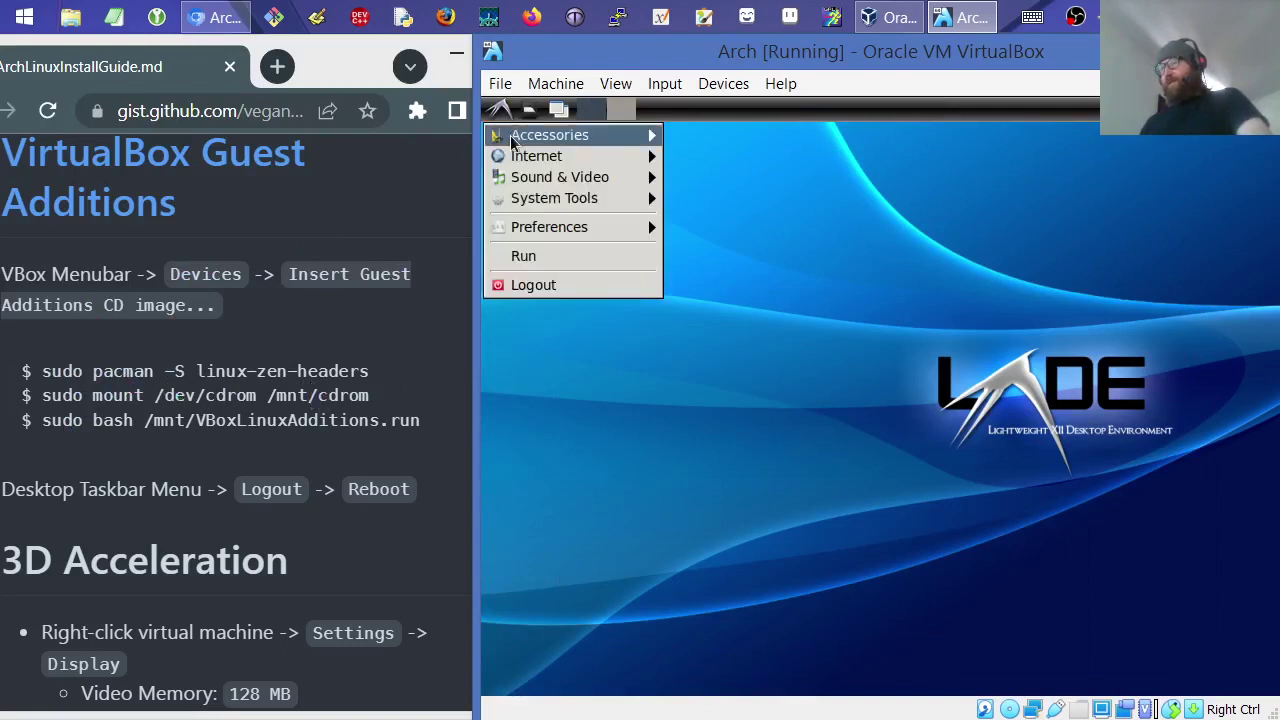
pyautogui.moveTo(563, 231)
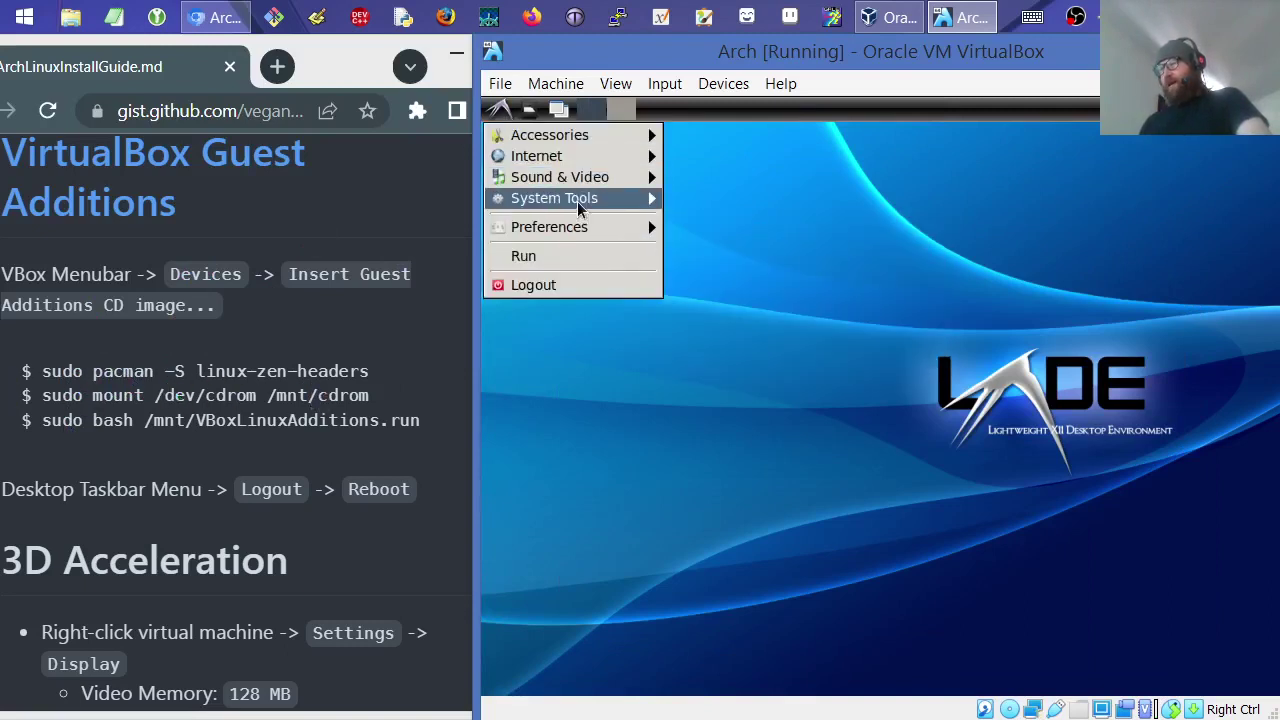
pyautogui.moveTo(645, 201)
pyautogui.click(742, 241)
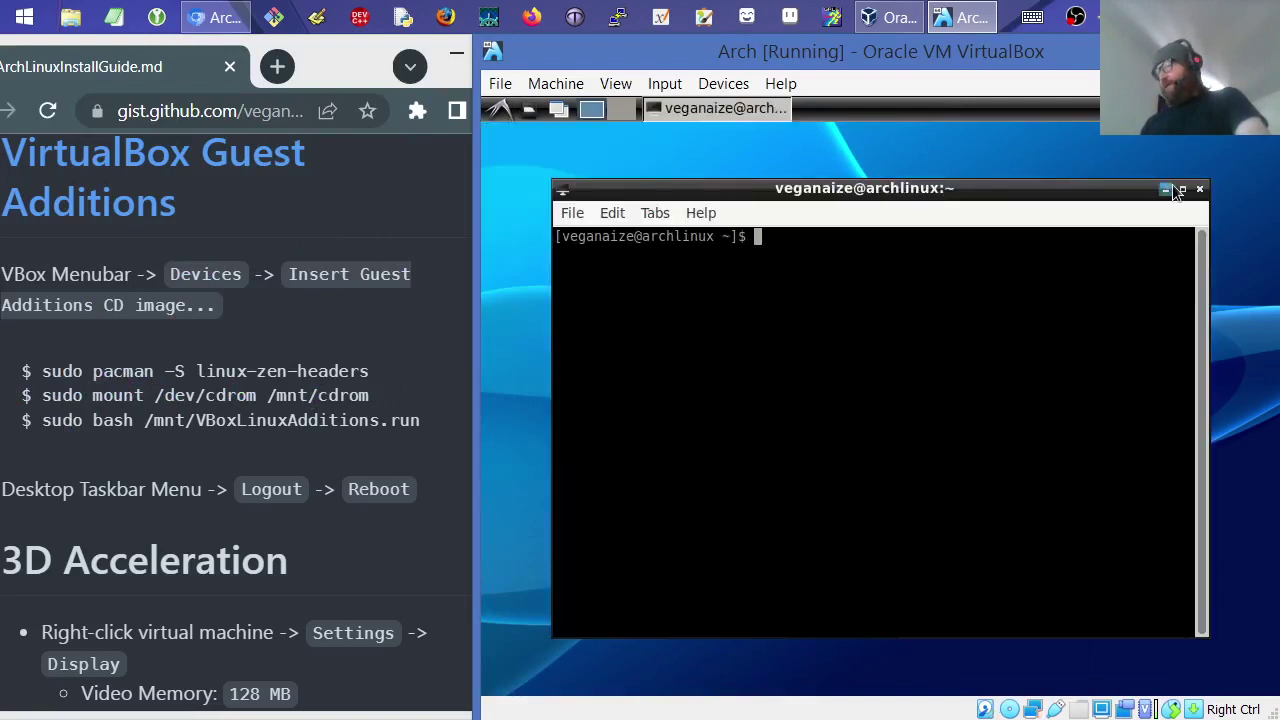
pyautogui.click(1181, 190)
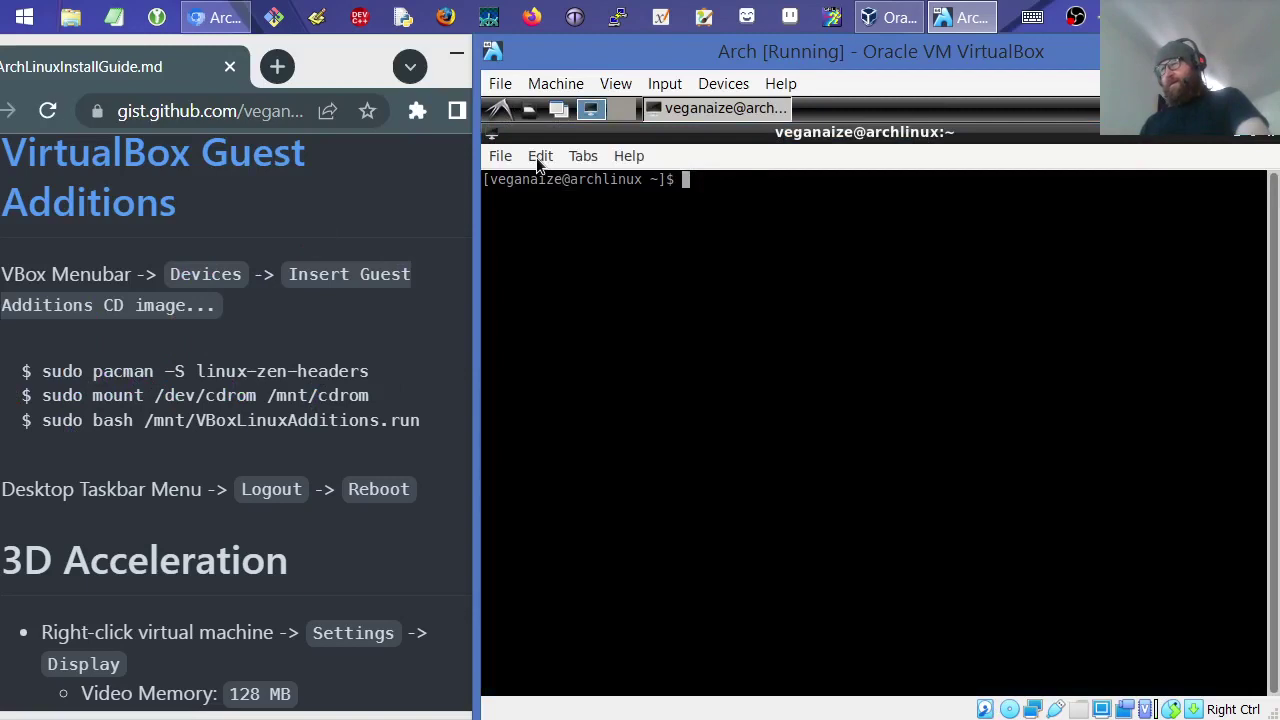
# - Change the terminal's color palette to Tango in the style preferences and apply it
pyautogui.click(540, 157)
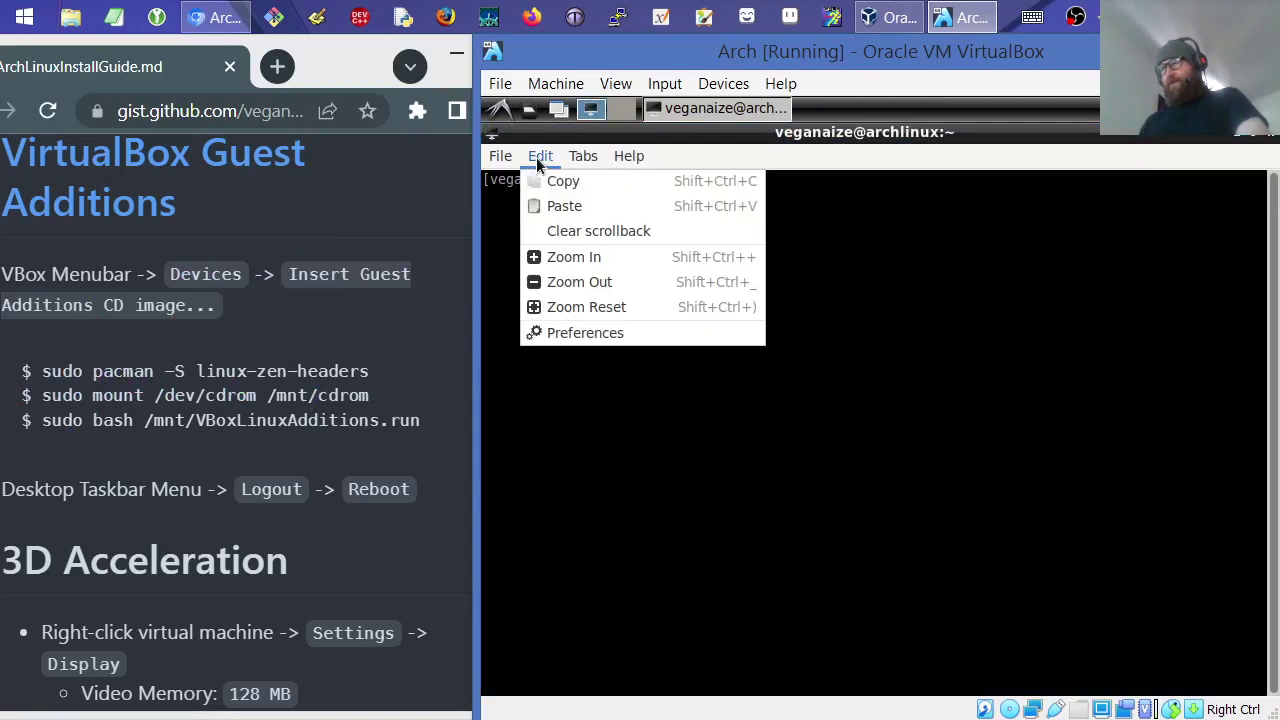
pyautogui.click(584, 332)
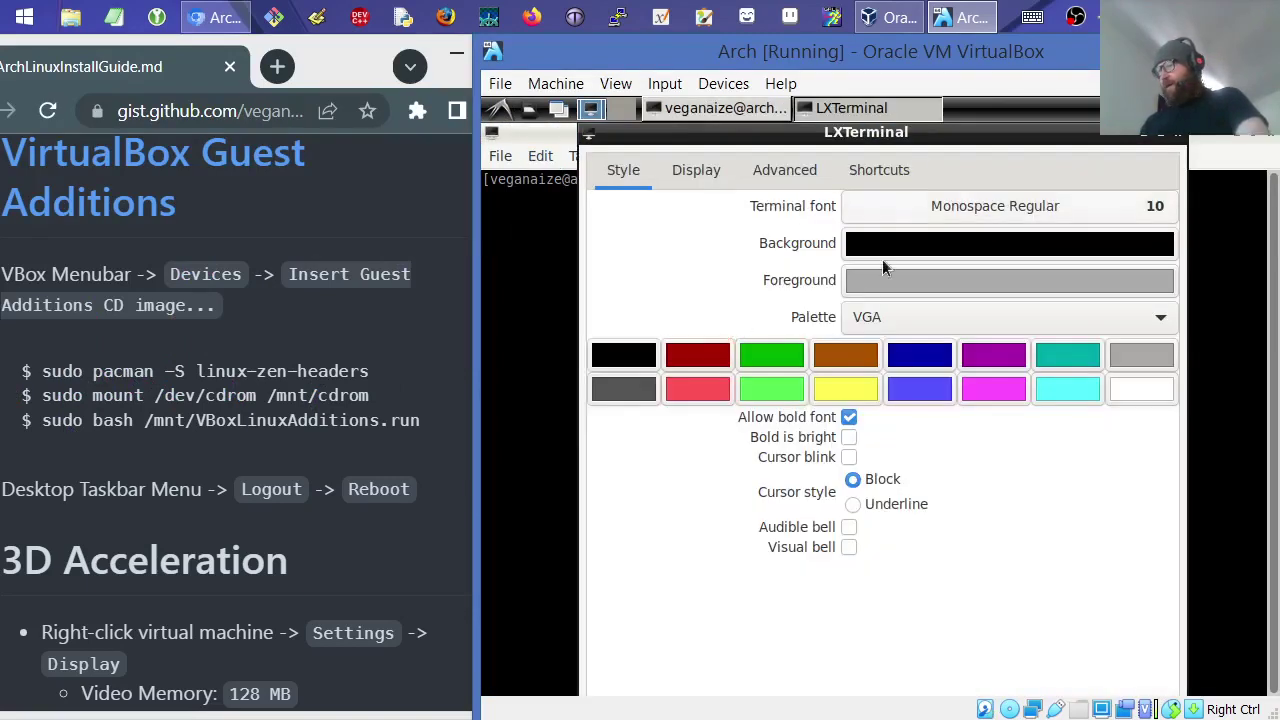
pyautogui.click(873, 318)
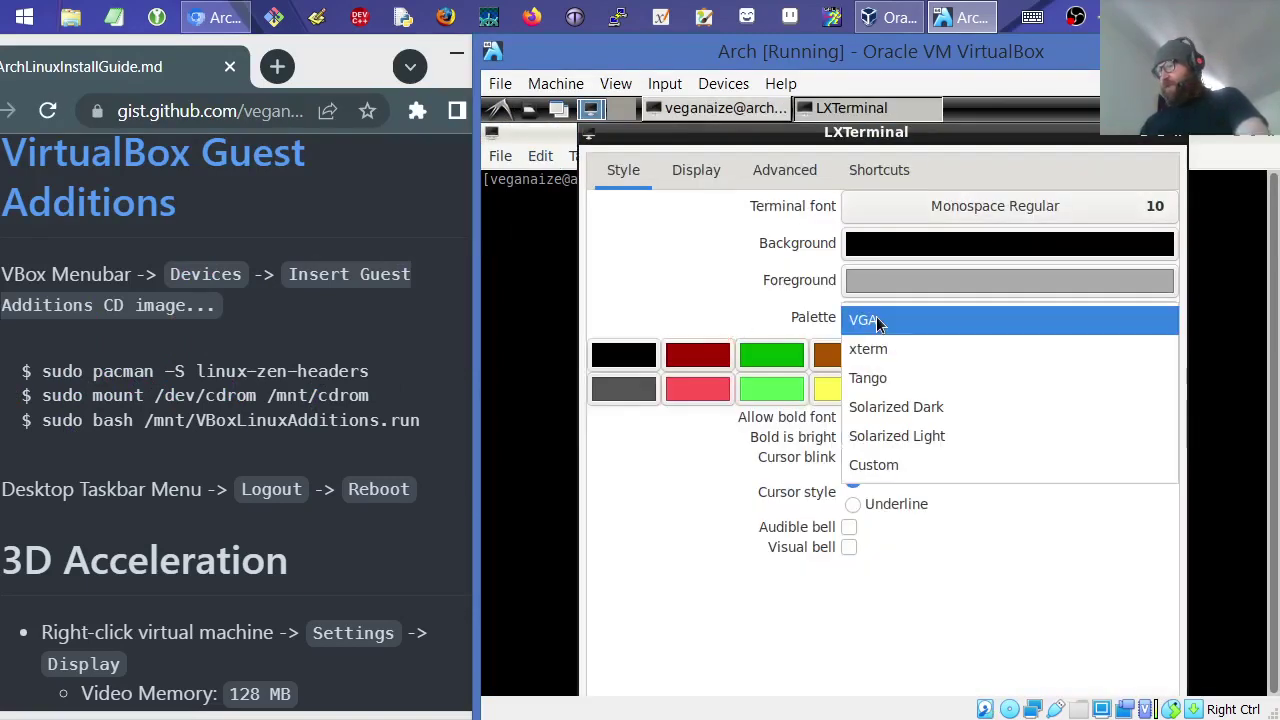
pyautogui.click(893, 380)
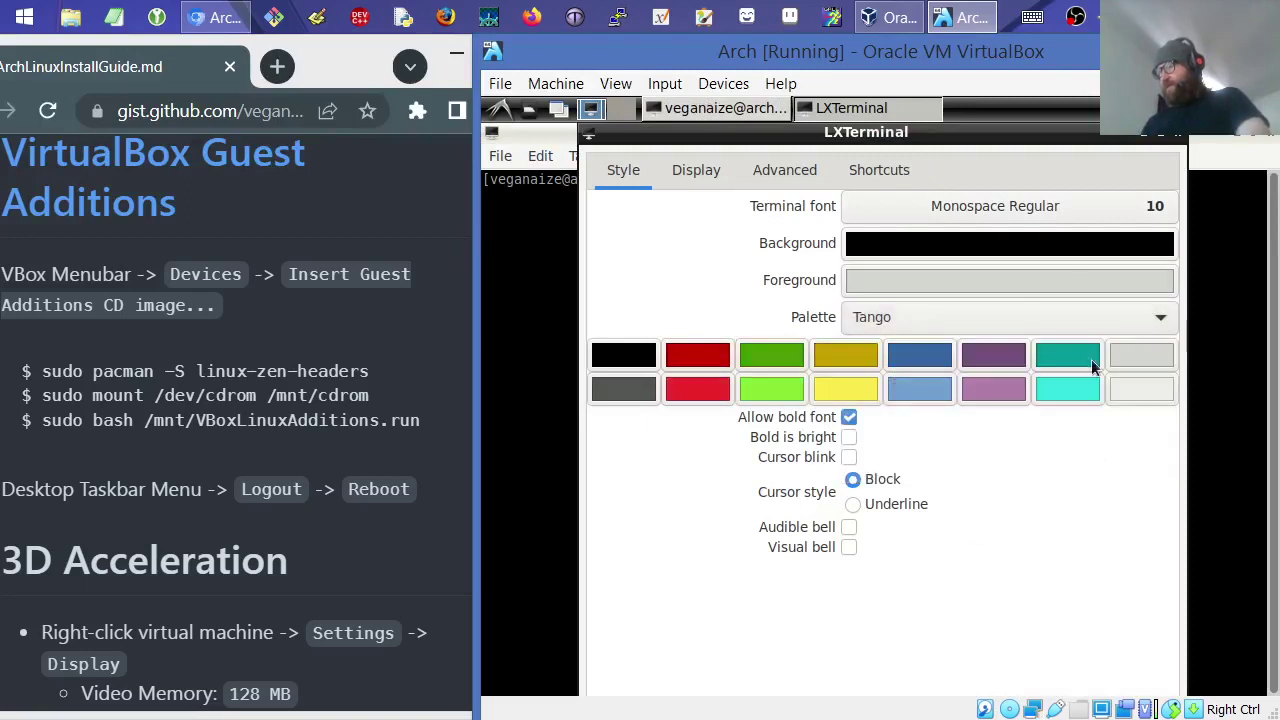
pyautogui.moveTo(1073, 130); pyautogui.dragTo(1081, 101)
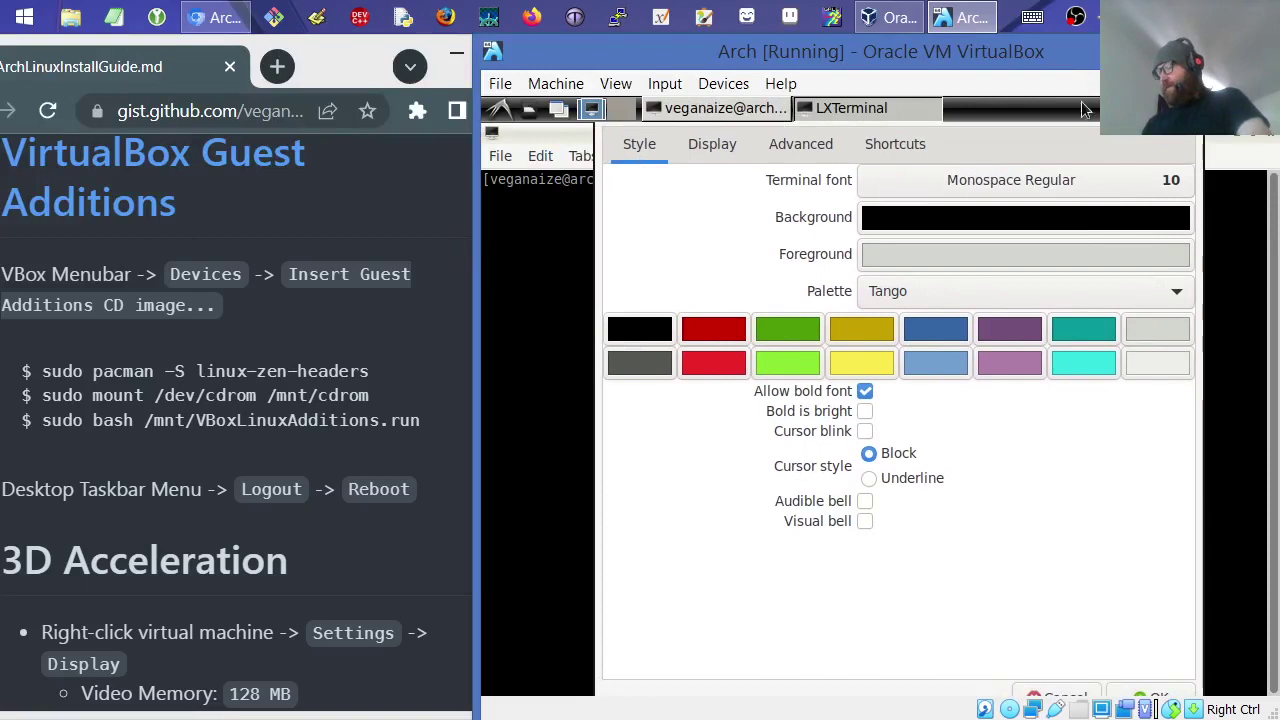
pyautogui.click(1171, 698)
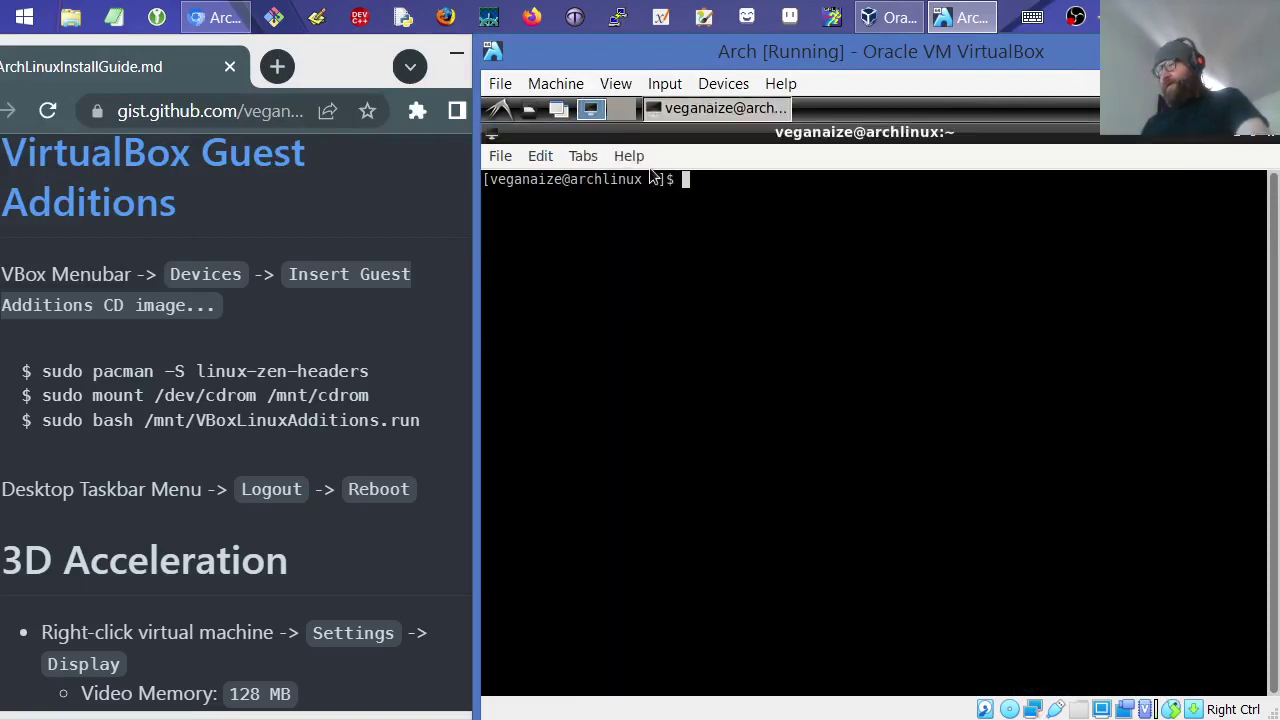
# - List all files of the home folder with ls -alh and check the colors of the directory names
pyautogui.write('ls -alh')
pyautogui.press('Return')
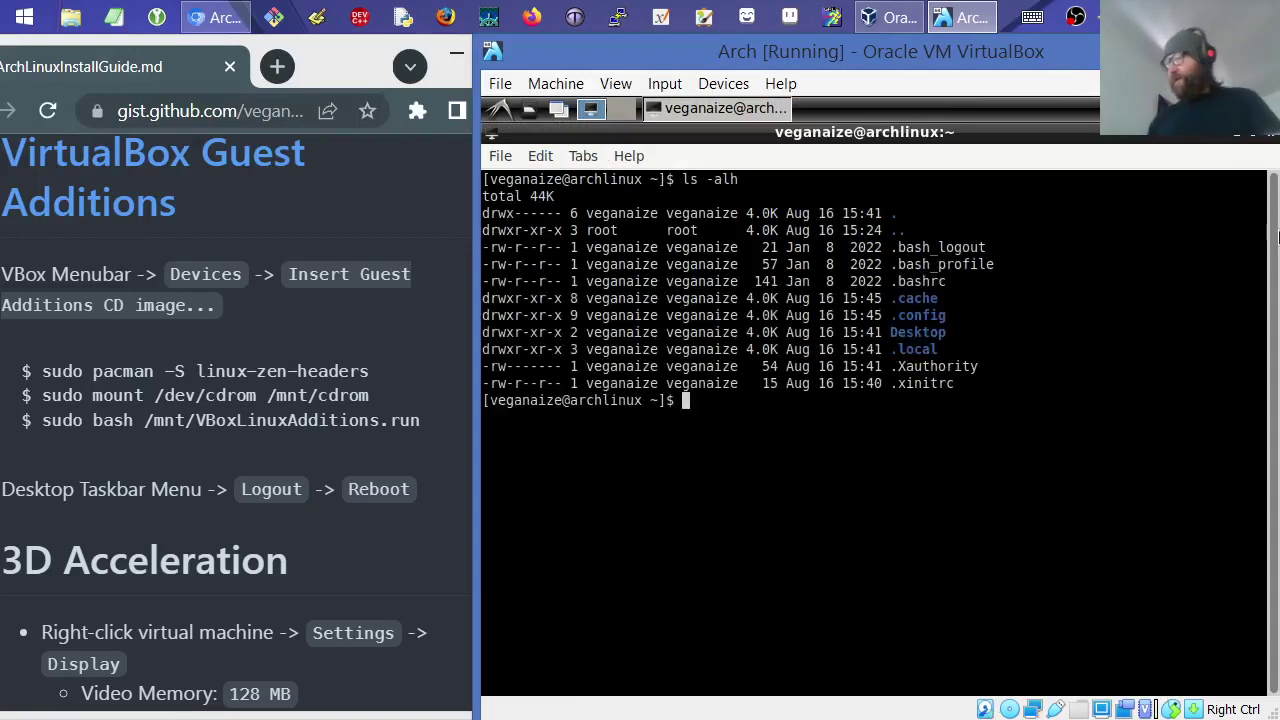
pyautogui.moveTo(898, 315); pyautogui.dragTo(948, 315)
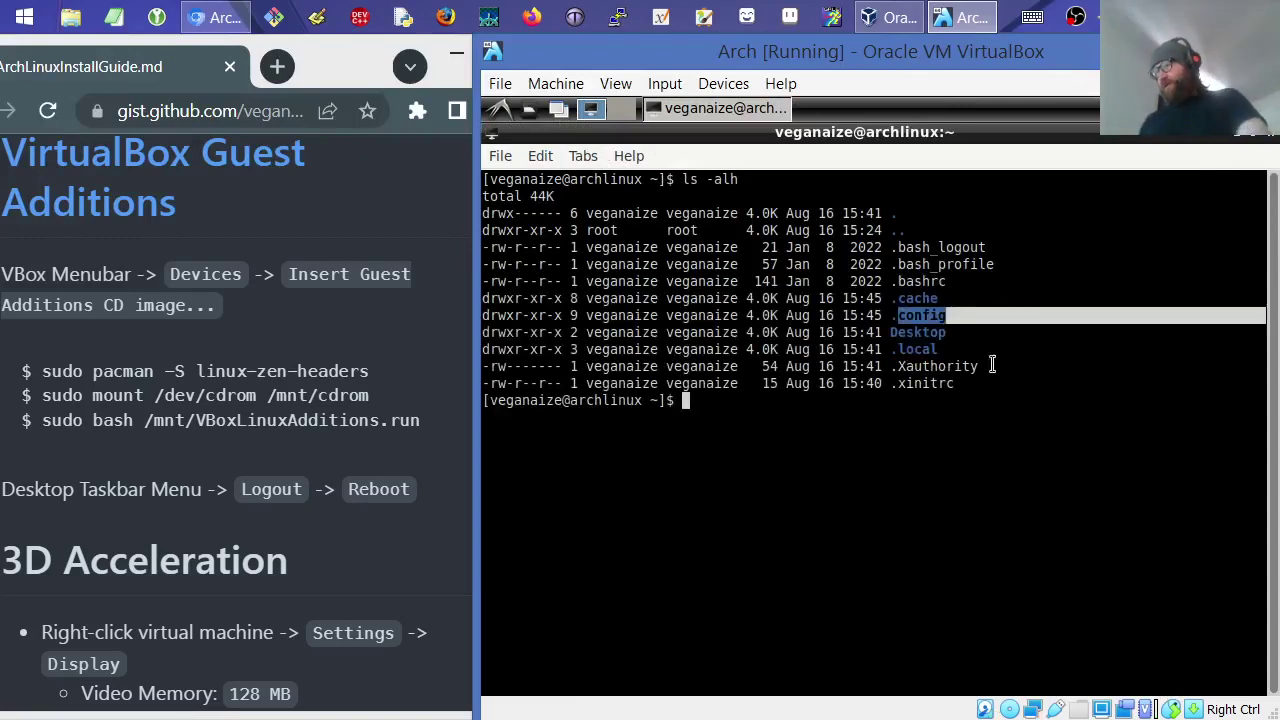
pyautogui.click(940, 297)
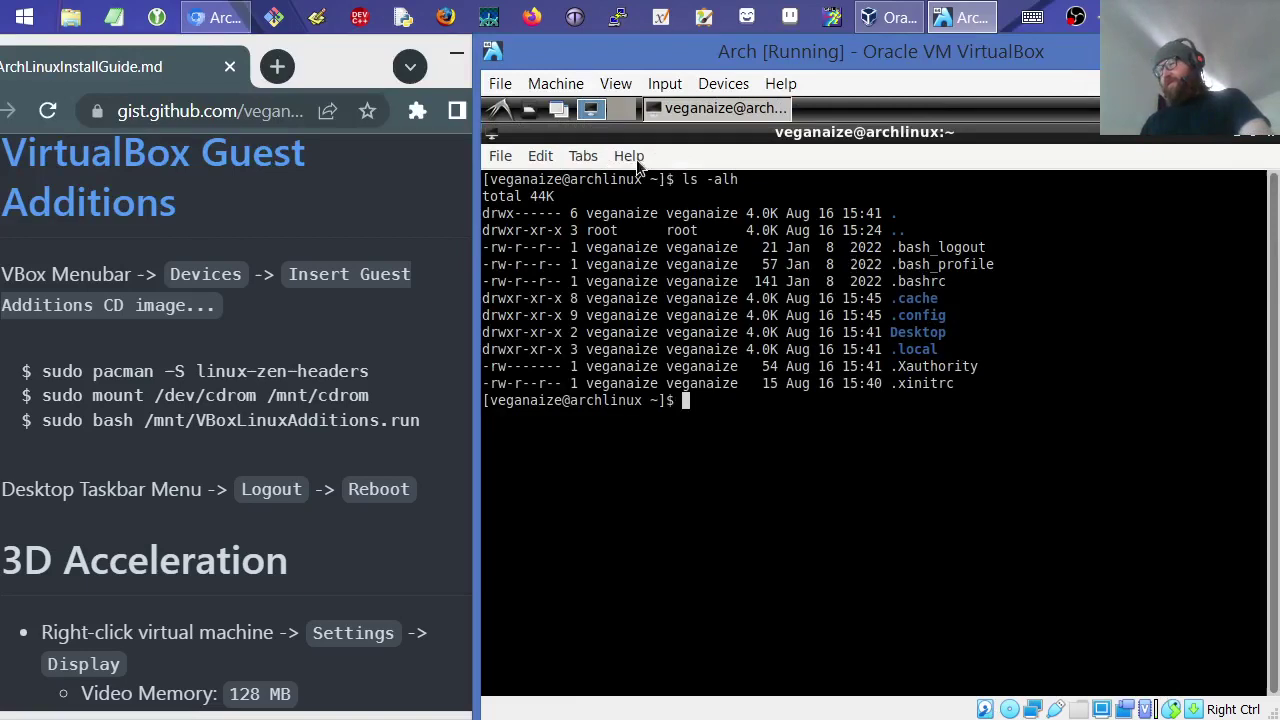
# - In the terminal preferences, keep the Tango palette and set the scrollback lines to 10000
pyautogui.click(541, 157)
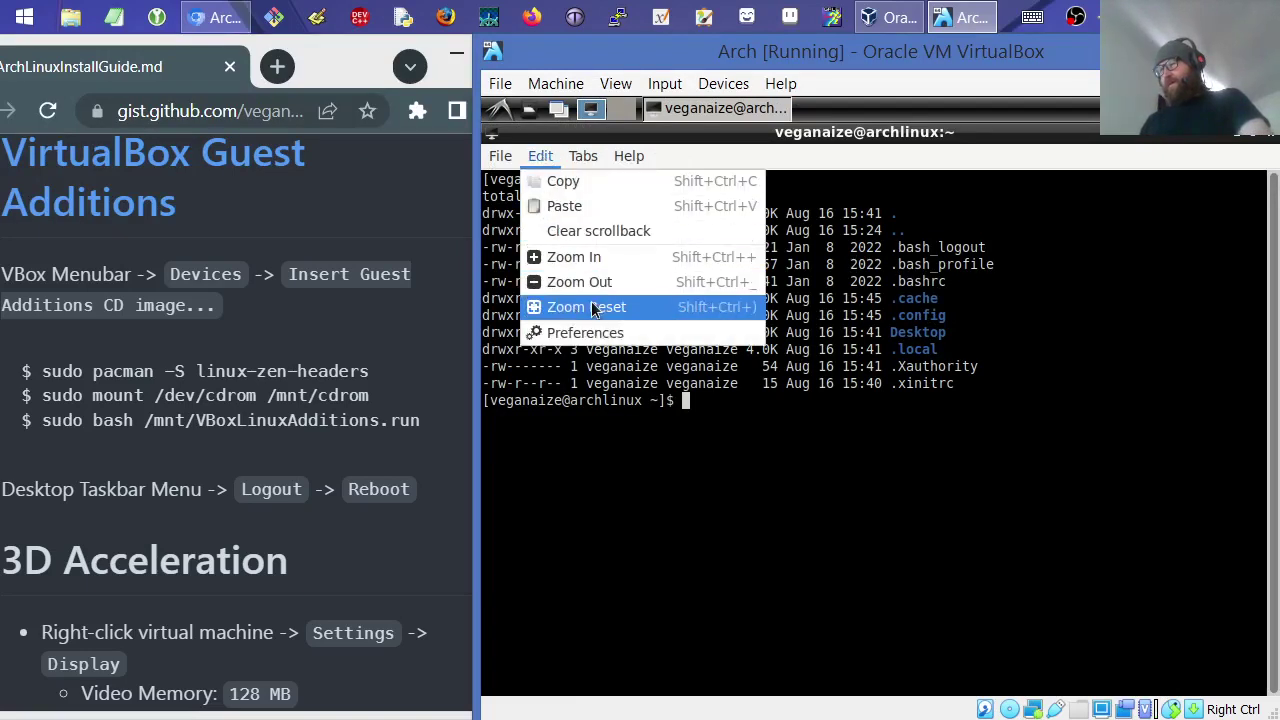
pyautogui.click(590, 335)
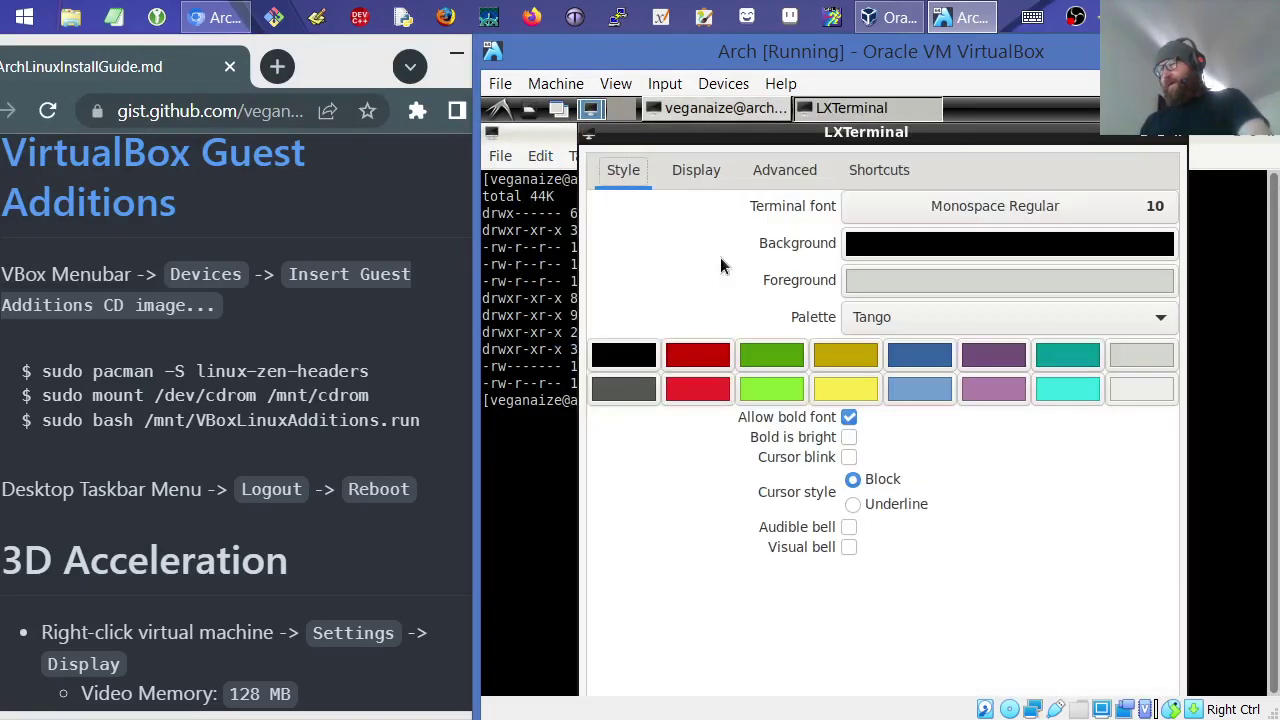
pyautogui.click(910, 320)
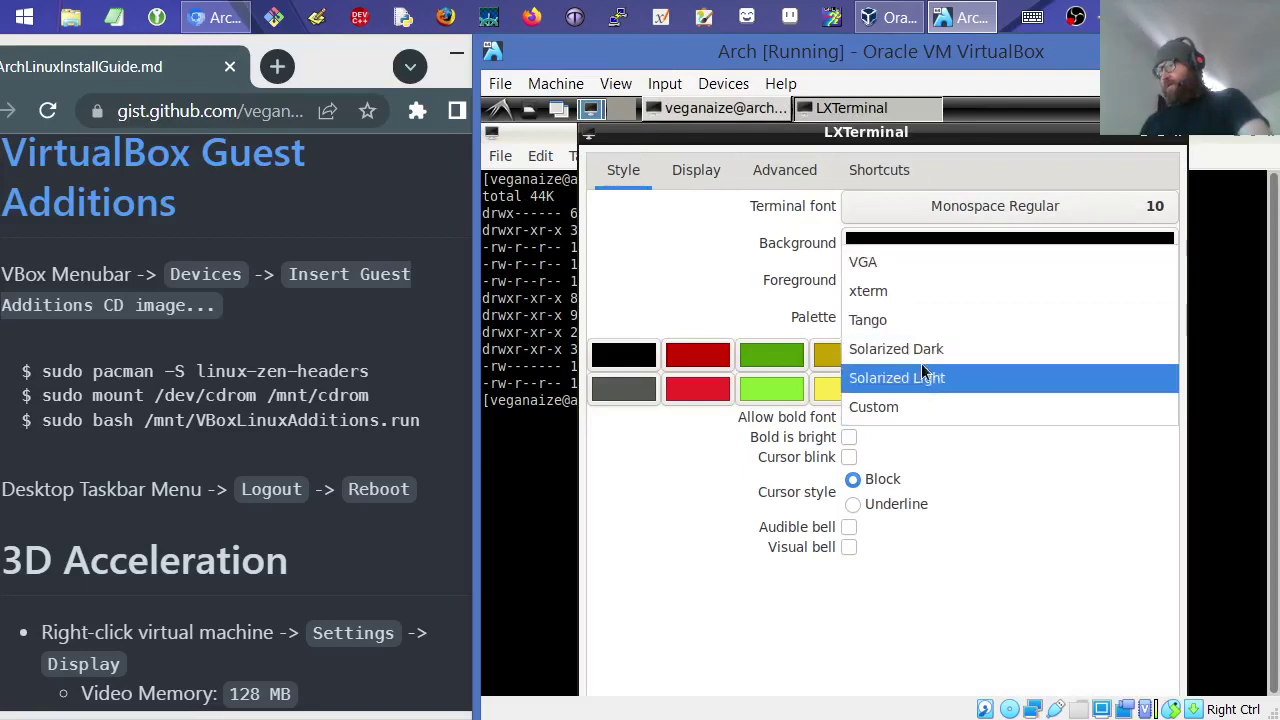
pyautogui.click(912, 322)
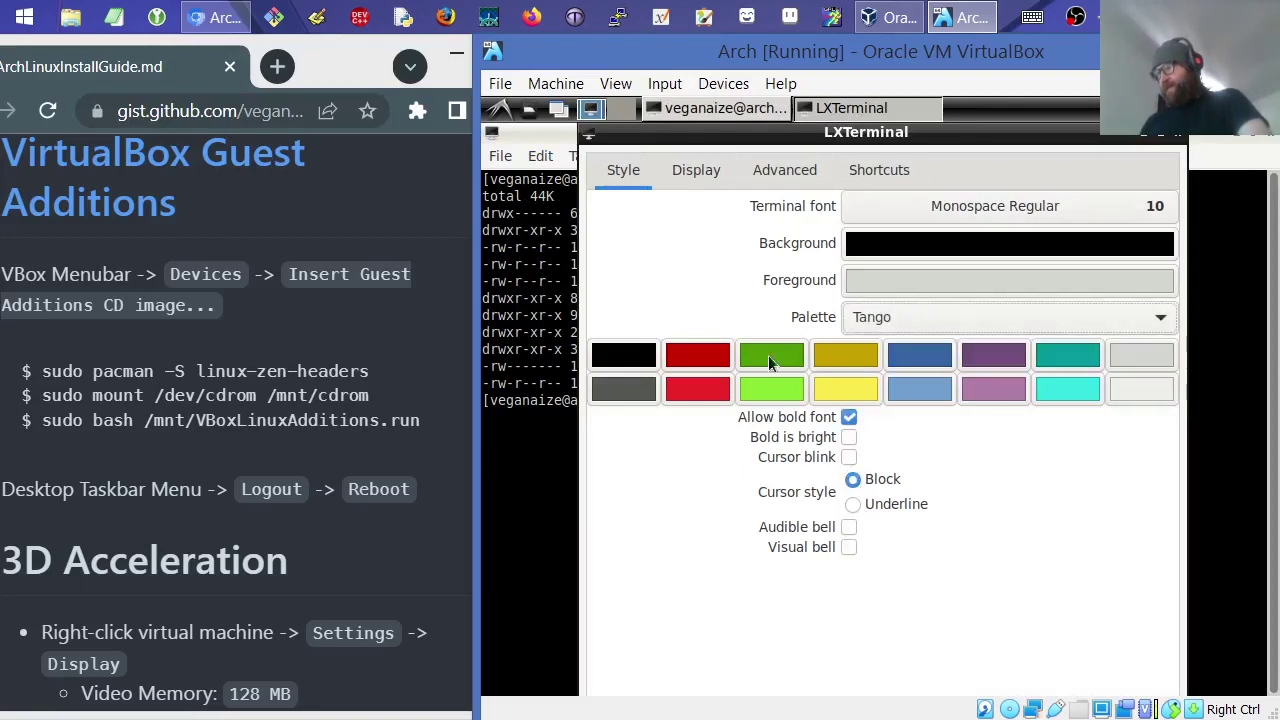
pyautogui.click(705, 175)
pyautogui.click(876, 247)
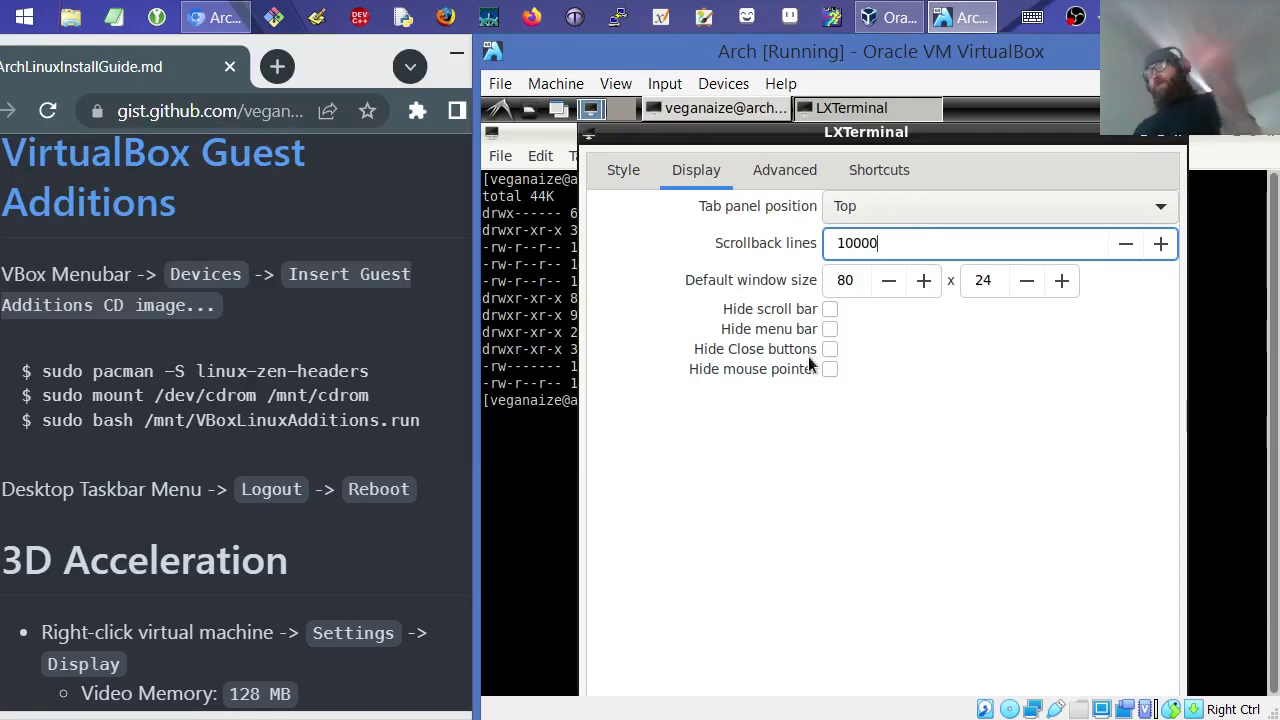
# - Review the terminal's Advanced and Shortcuts preferences and apply the preference changes
pyautogui.click(788, 174)
pyautogui.click(905, 173)
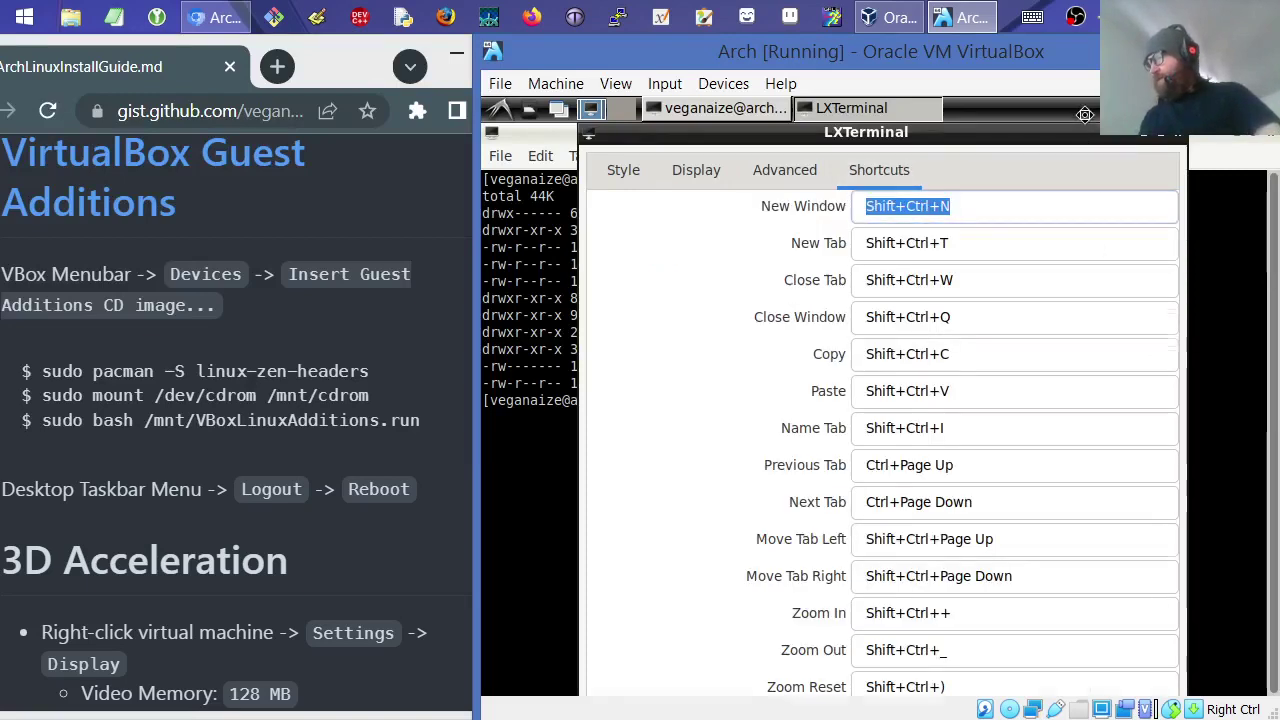
pyautogui.moveTo(1084, 137); pyautogui.dragTo(1084, 111)
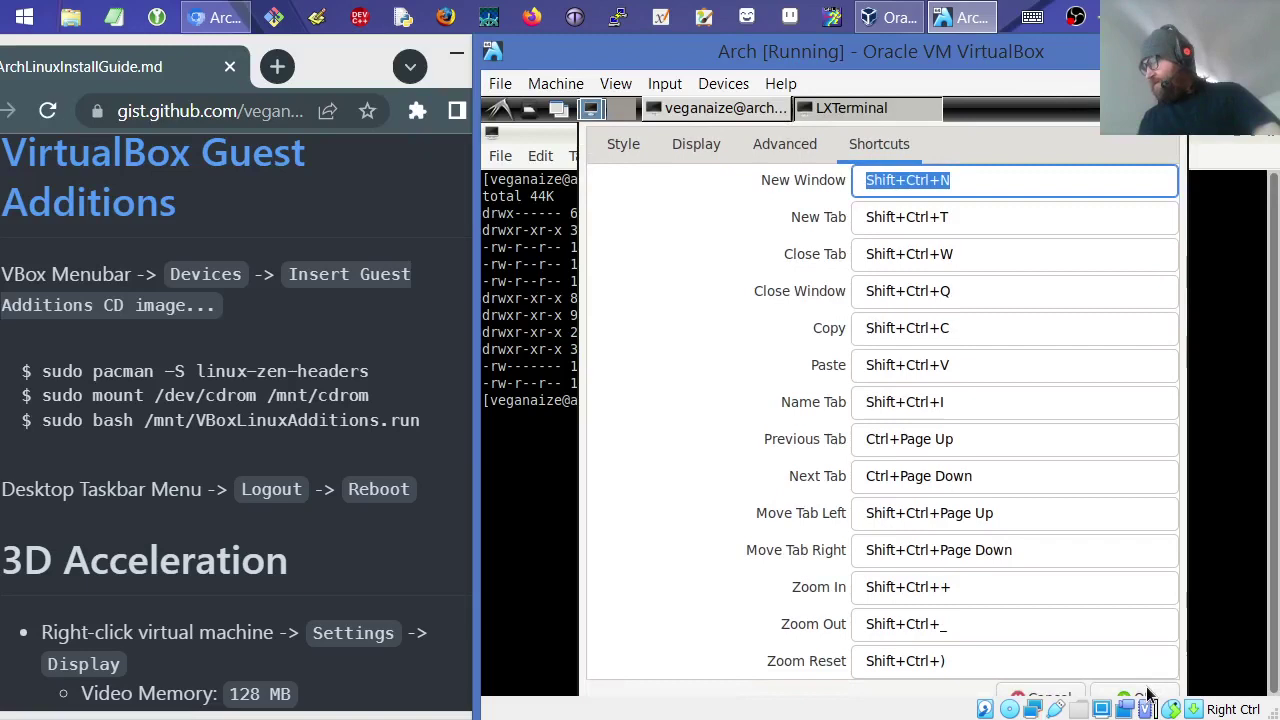
pyautogui.click(1143, 697)
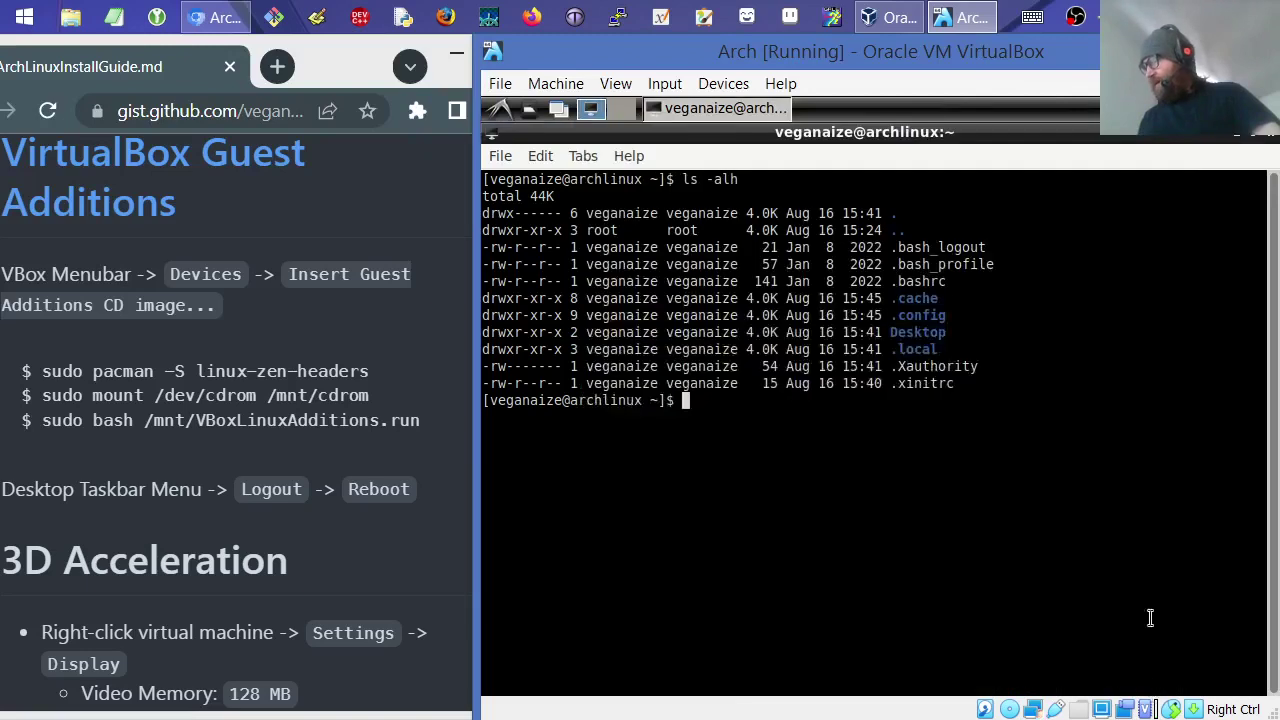
# - Open the terminal's style preferences and pick Monospace Bold as the terminal font
pyautogui.click(550, 159)
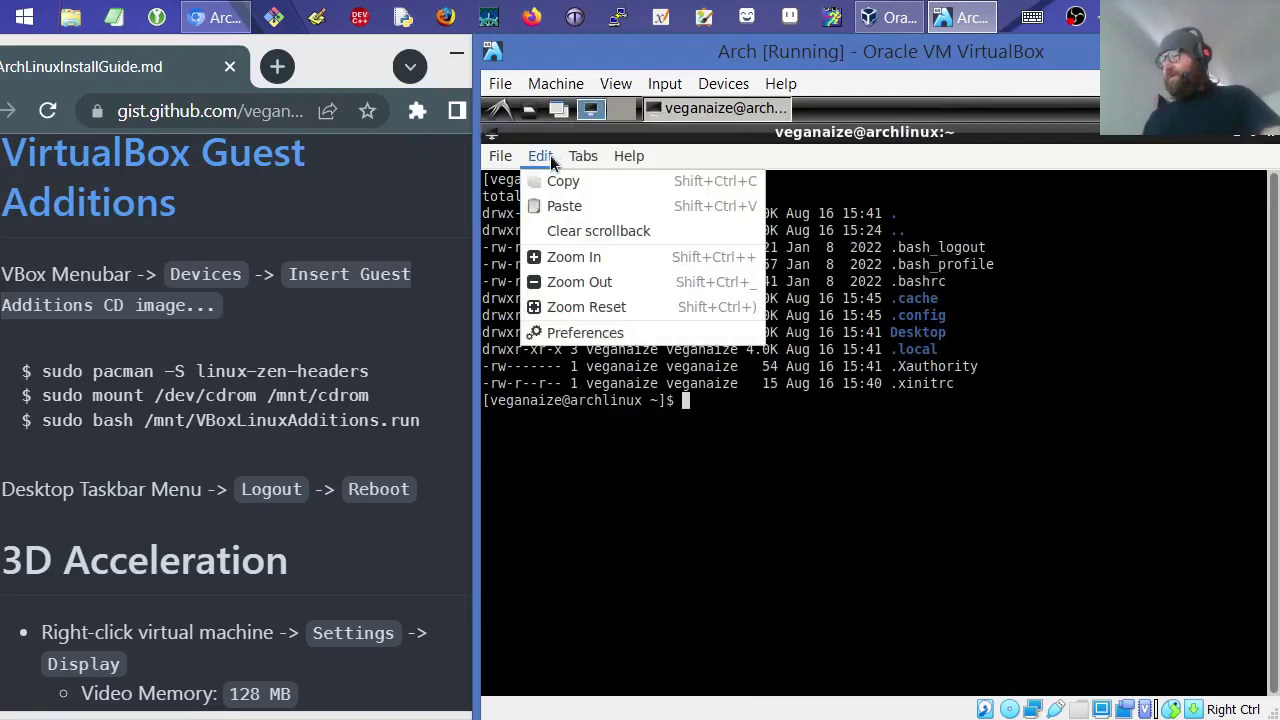
pyautogui.click(565, 332)
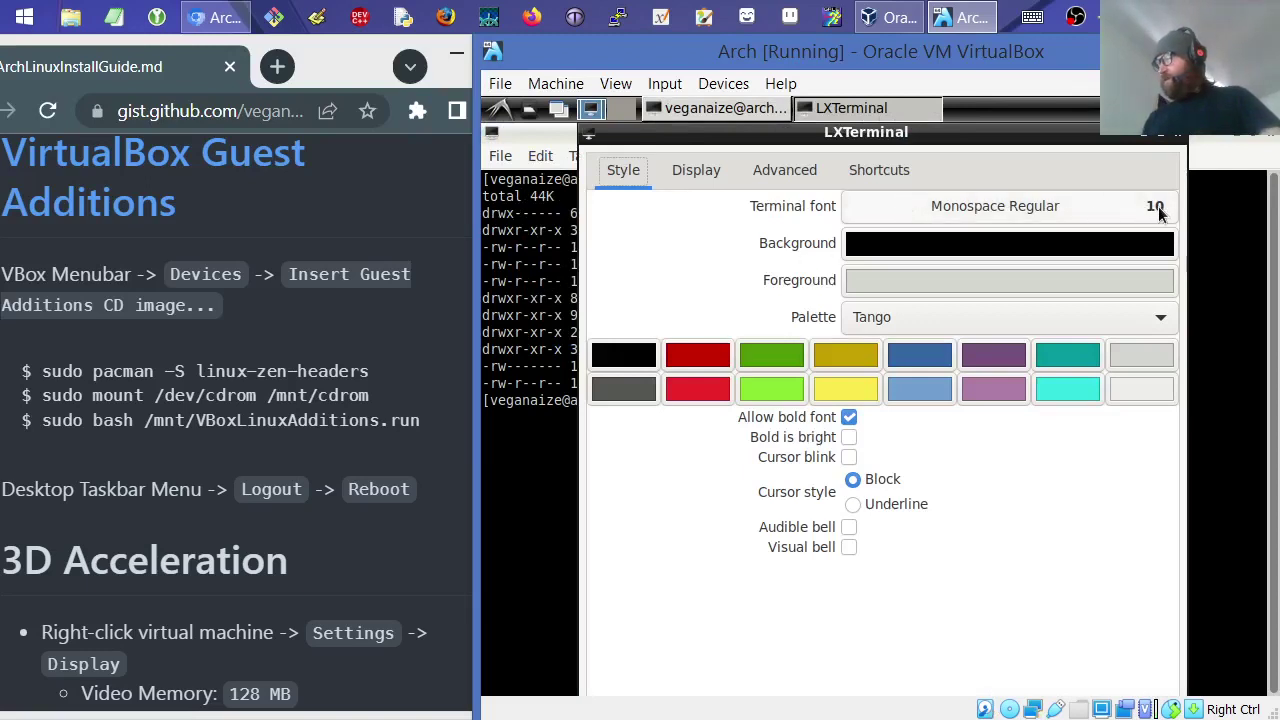
pyautogui.click(1148, 206)
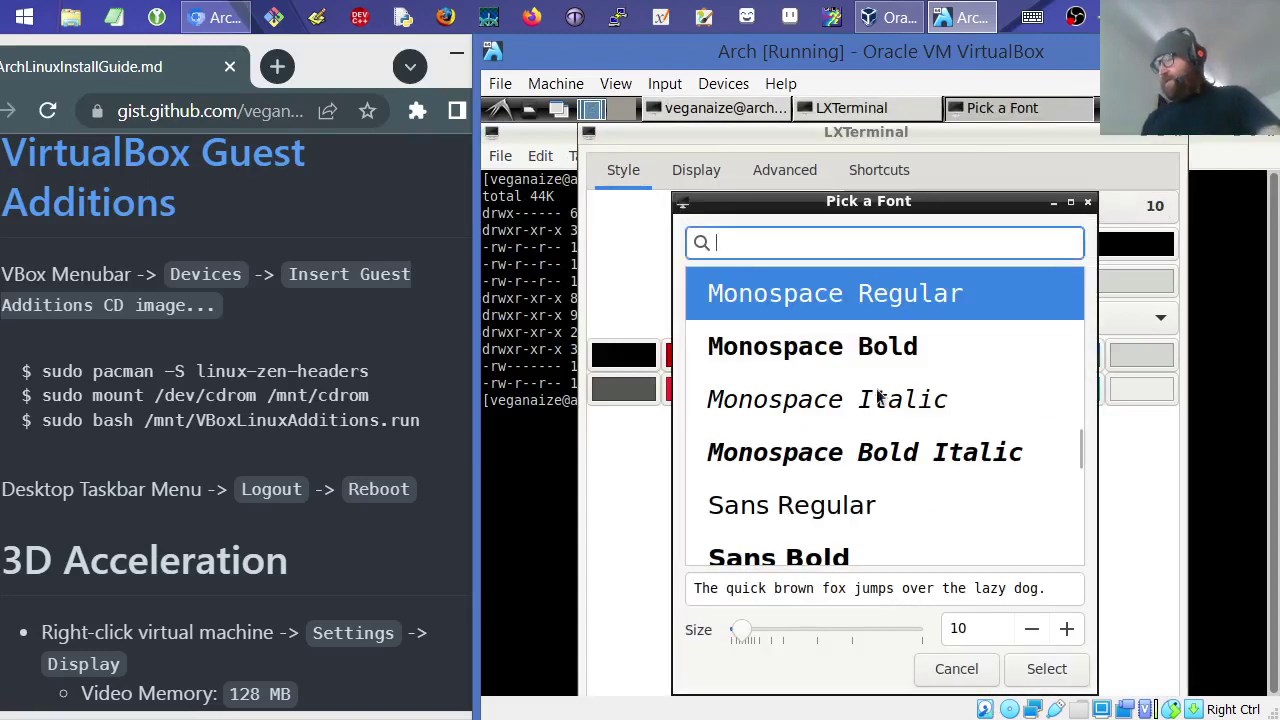
pyautogui.click(905, 355)
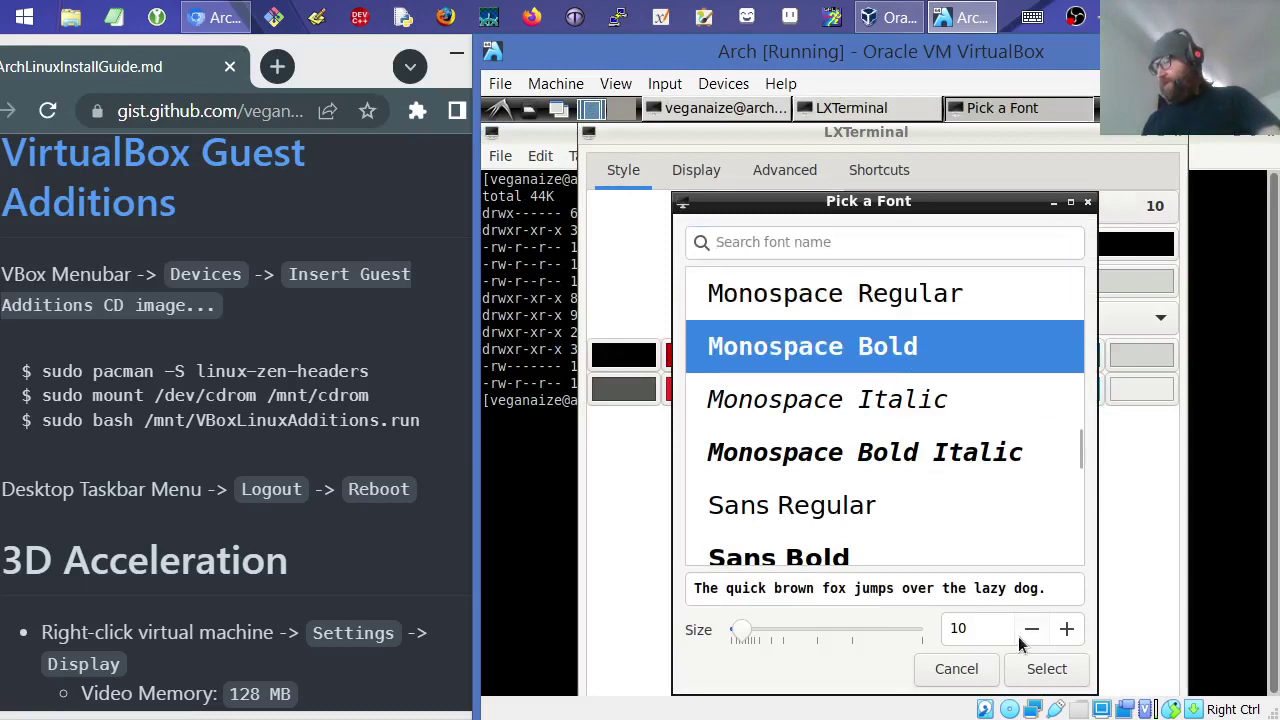
# - Set the terminal font size to 18 and apply the preference changes
pyautogui.click(1066, 628)
pyautogui.click(1066, 628)
pyautogui.click(1066, 628)
pyautogui.click(1066, 628)
pyautogui.click(1066, 628)
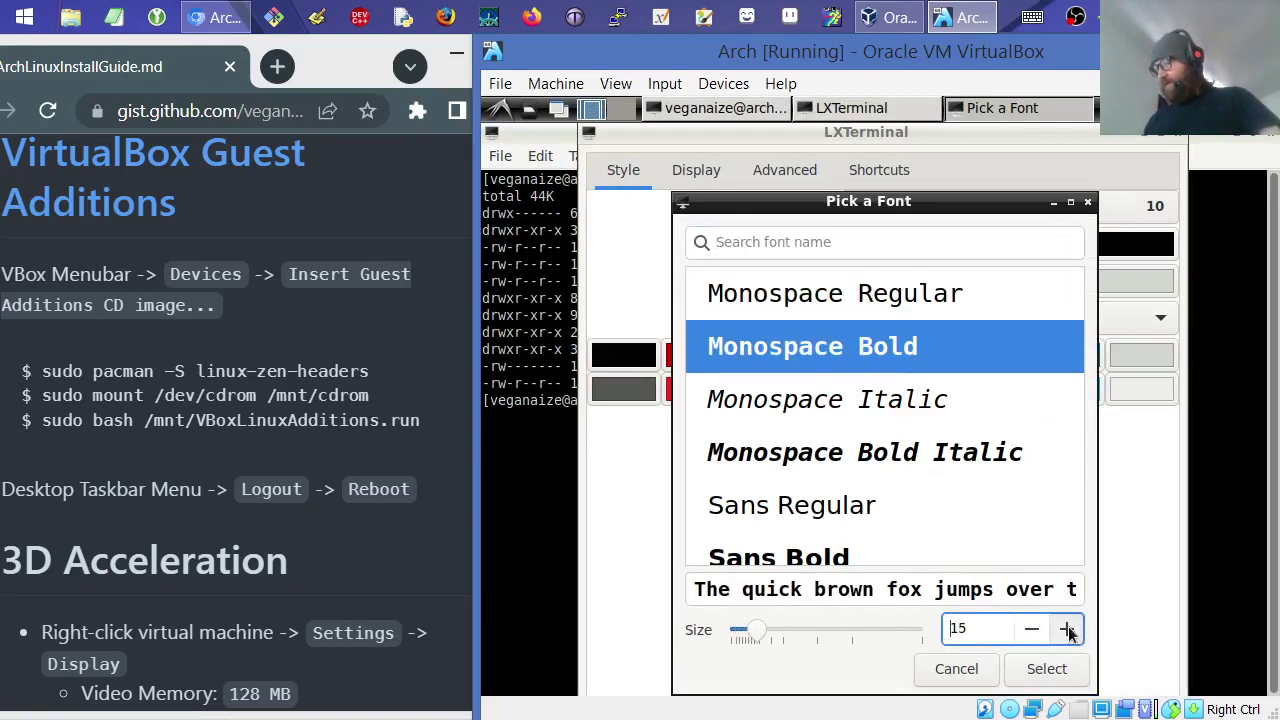
pyautogui.click(1066, 628)
pyautogui.click(1066, 628)
pyautogui.click(1066, 628)
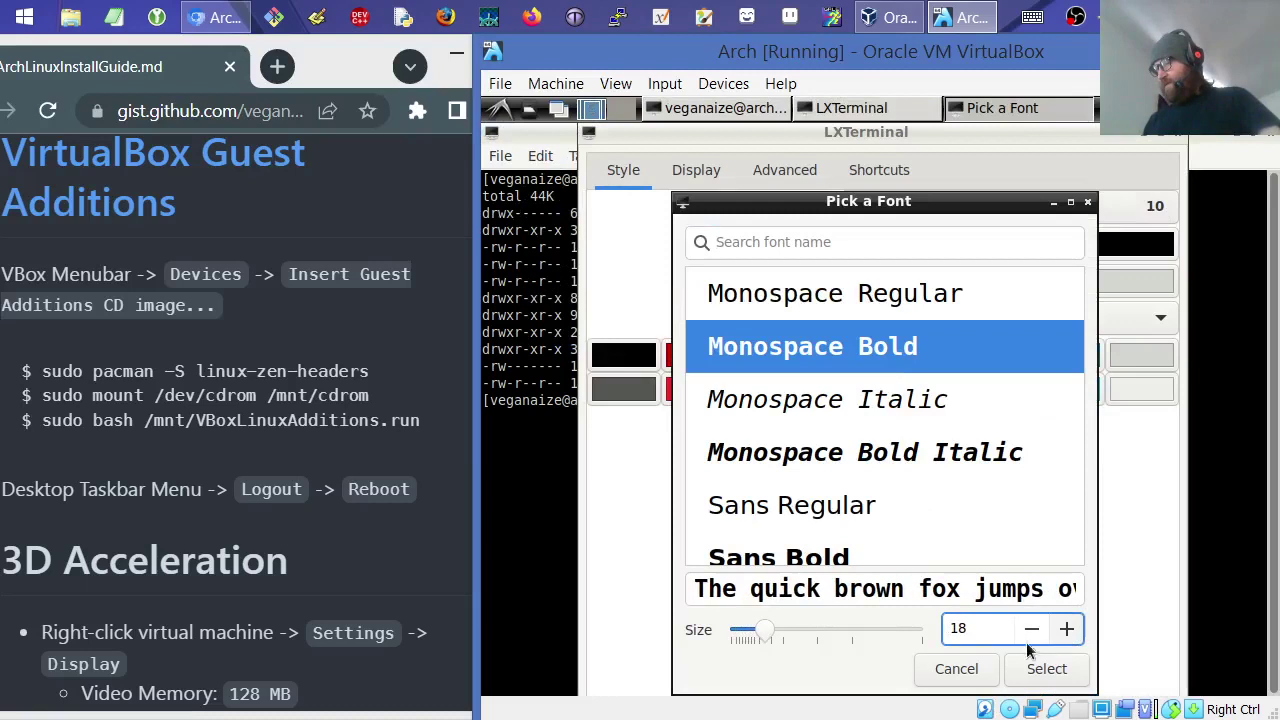
pyautogui.click(1046, 671)
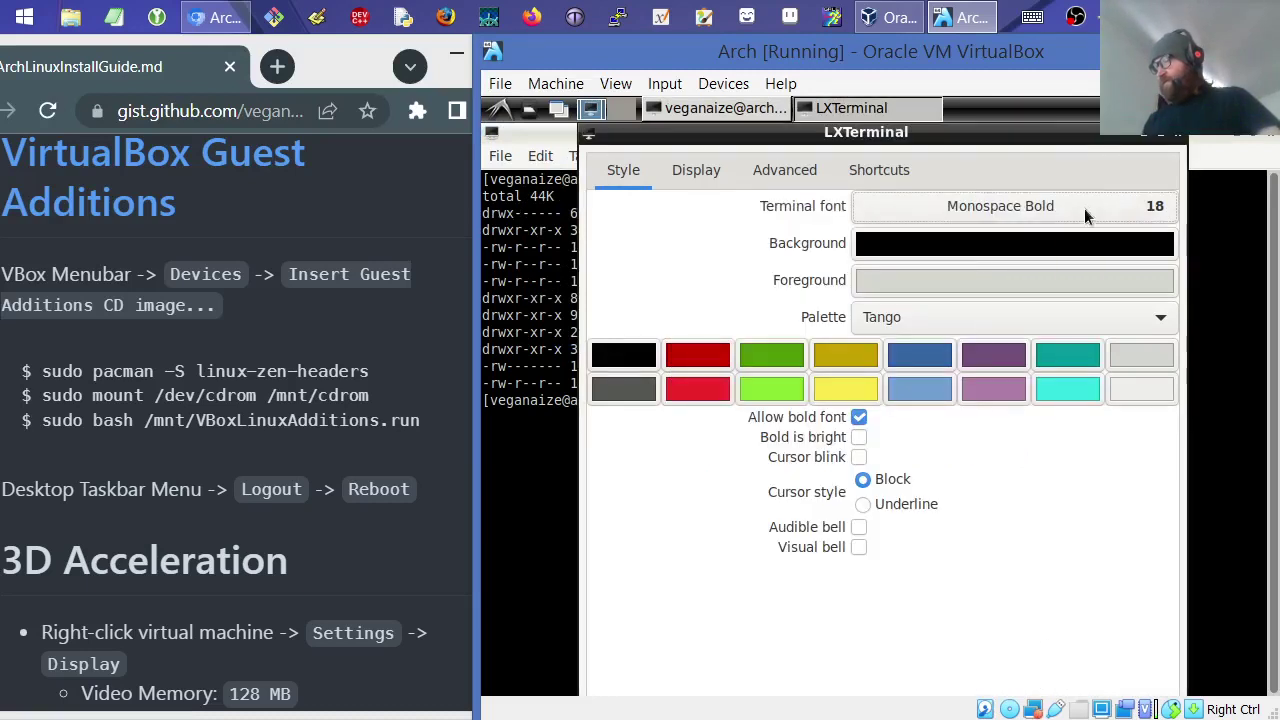
pyautogui.moveTo(1058, 137); pyautogui.dragTo(1060, 111)
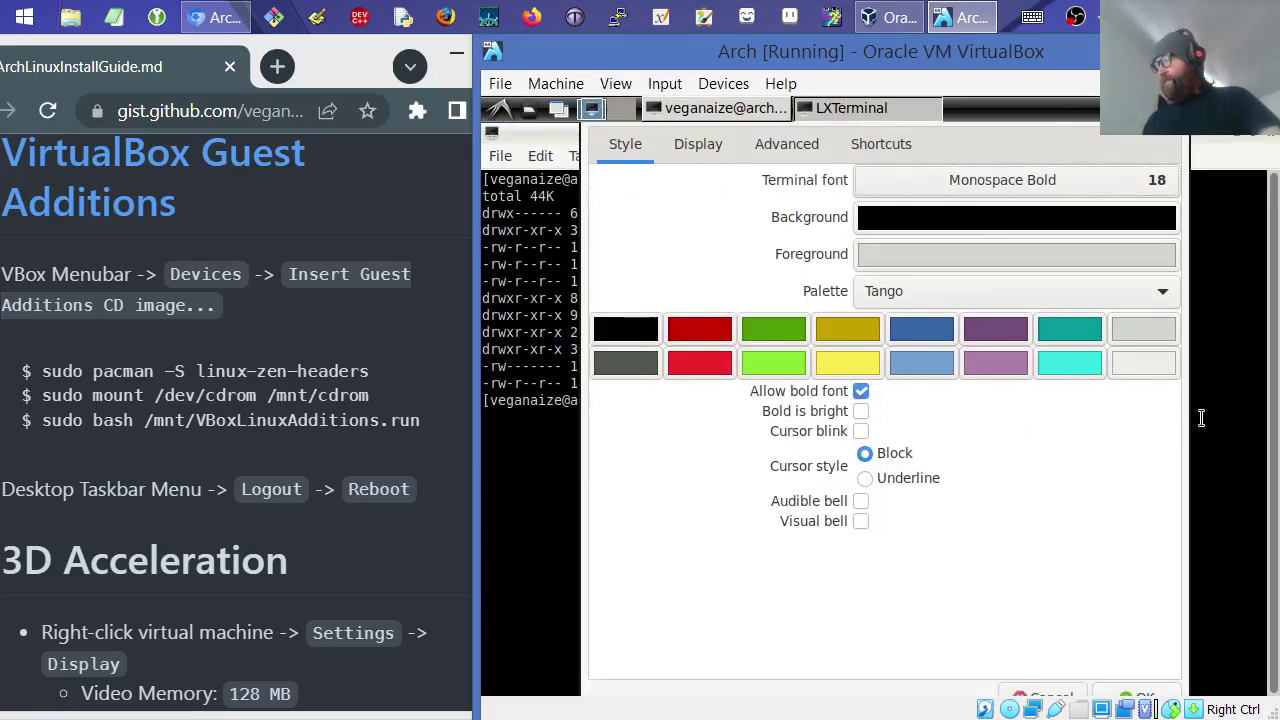
pyautogui.click(1142, 697)
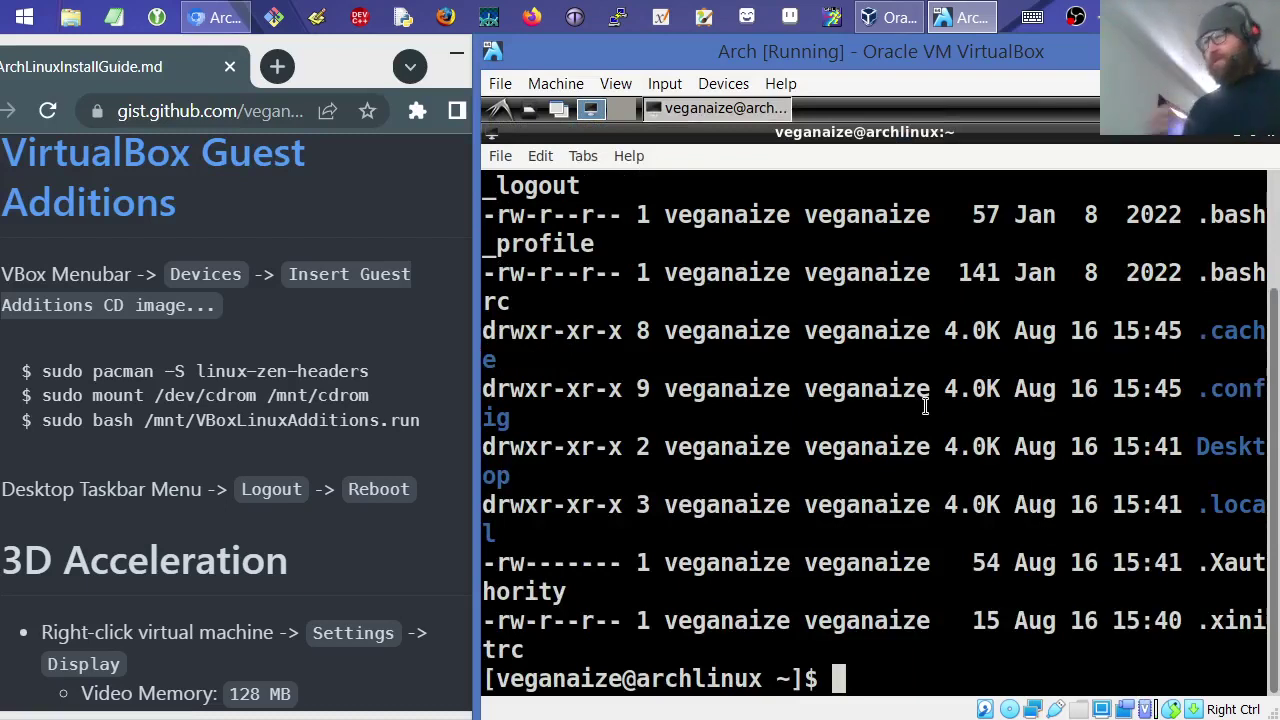
# - Clear the terminal screen with the clear command
pyautogui.write('cd')
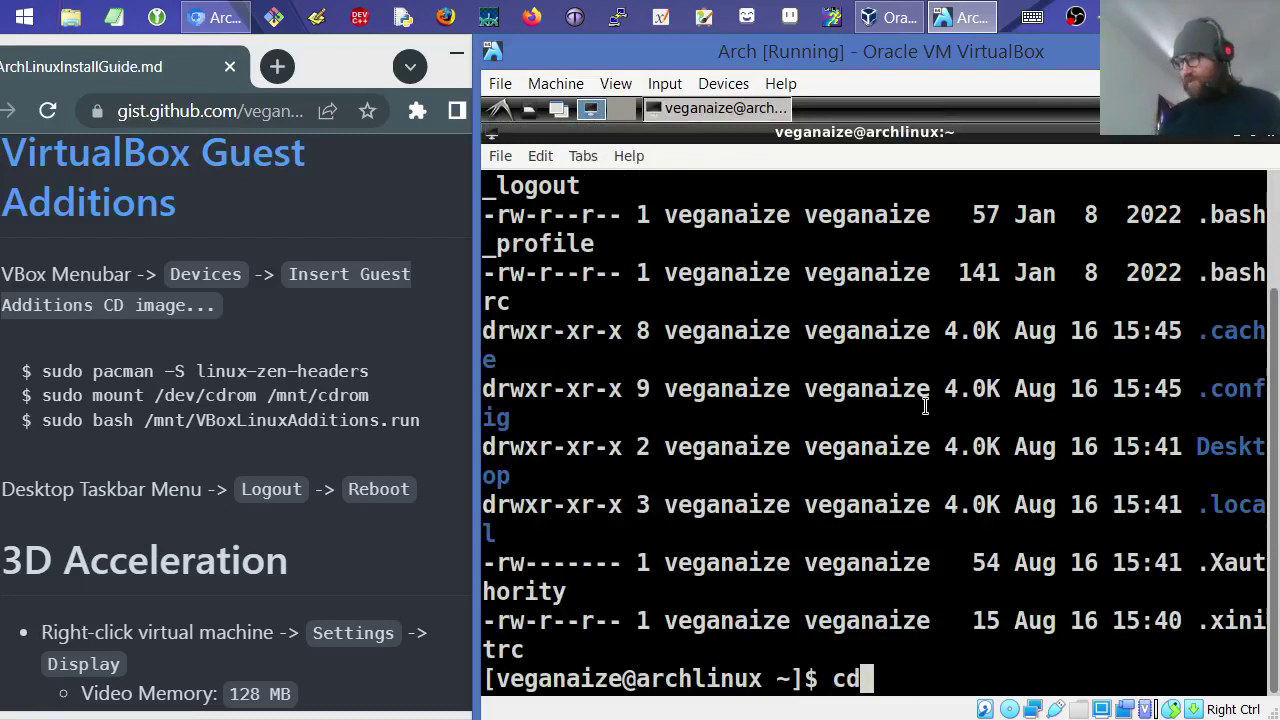
pyautogui.press('BackSpace')
pyautogui.press('BackSpace')
pyautogui.write('lear')
pyautogui.press('Return')
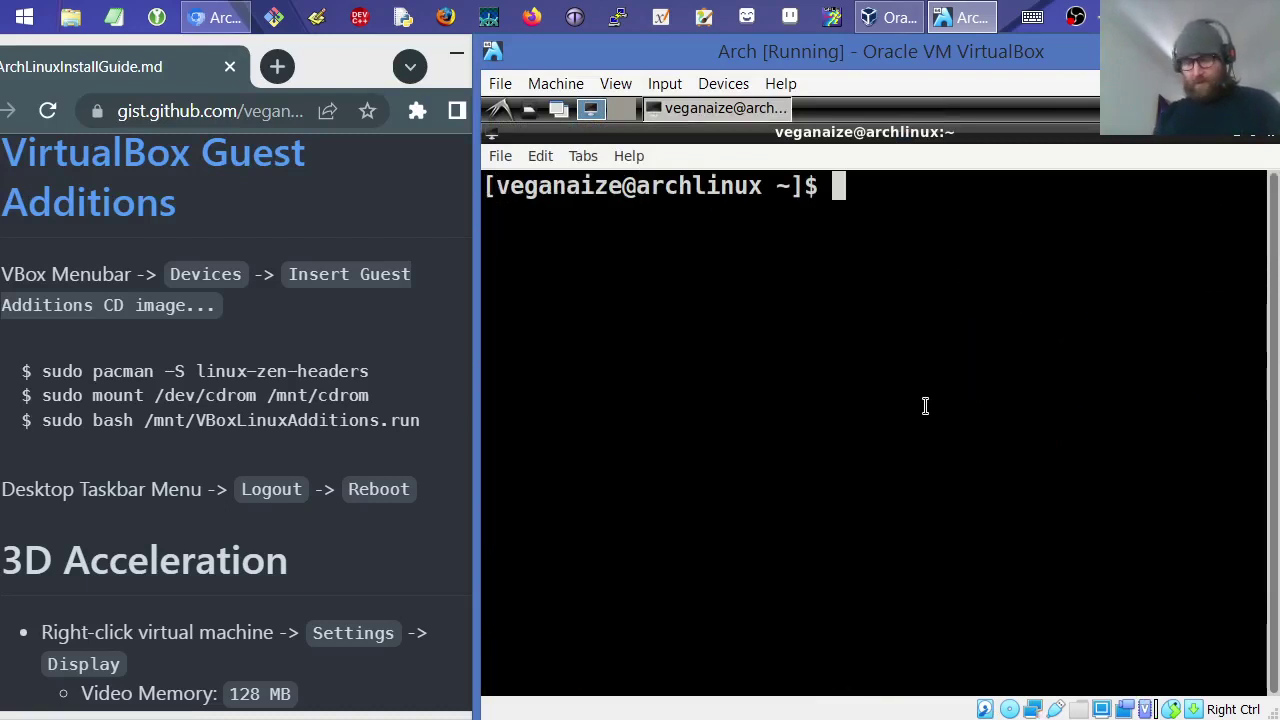
# - Install the linux-lts-headers package with sudo pacman -S and accept the installation
pyautogui.write('cd')
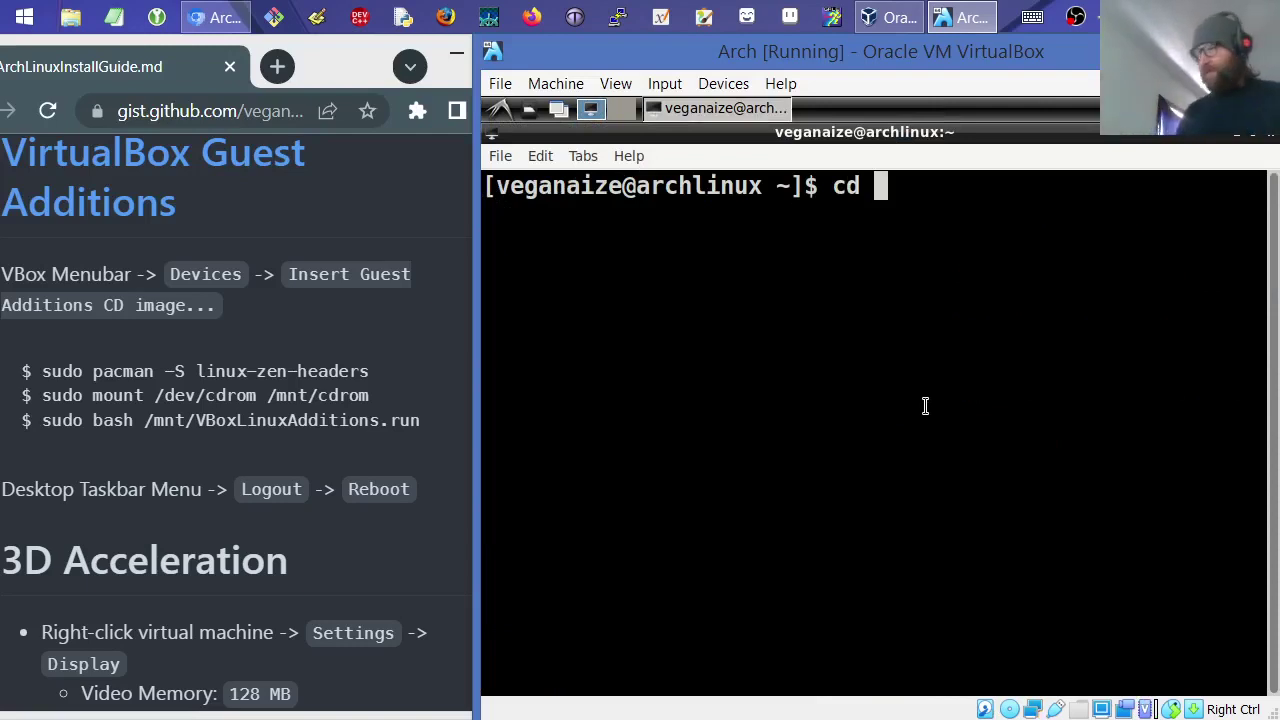
pyautogui.press('BackSpace')
pyautogui.press('BackSpace')
pyautogui.press('BackSpace')
pyautogui.write('sudo')
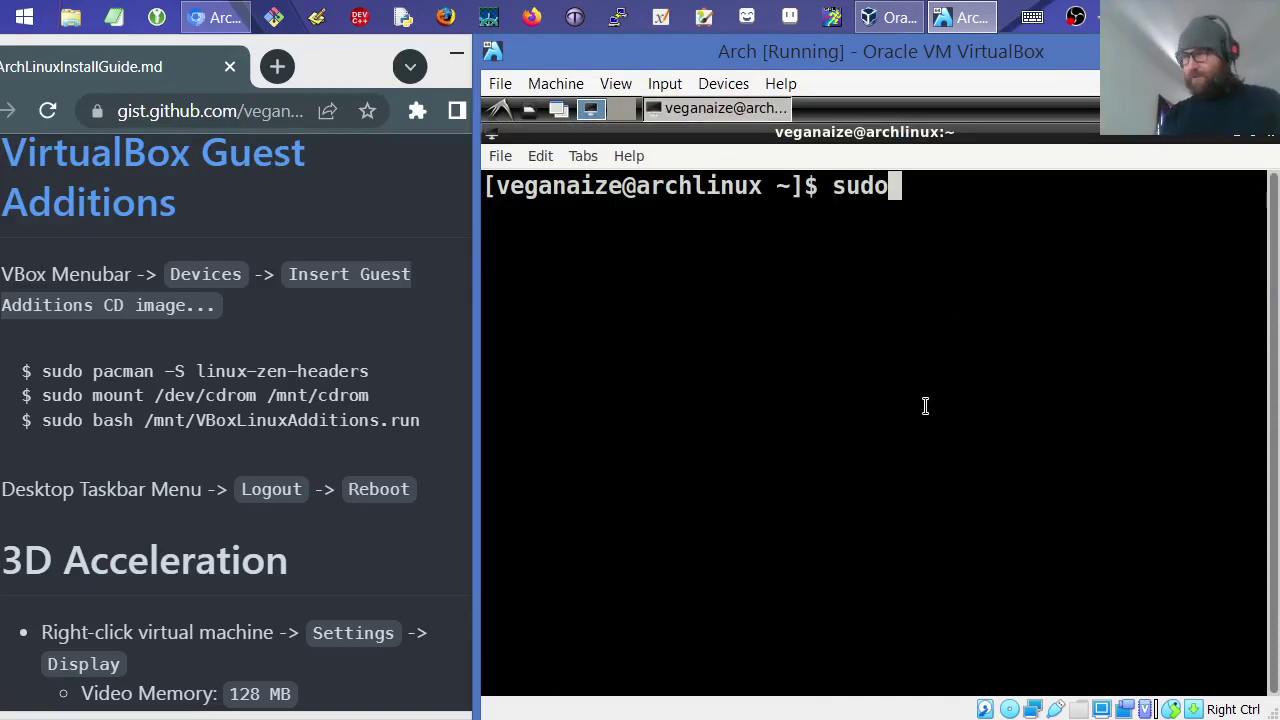
pyautogui.write(' pacman -S linux')
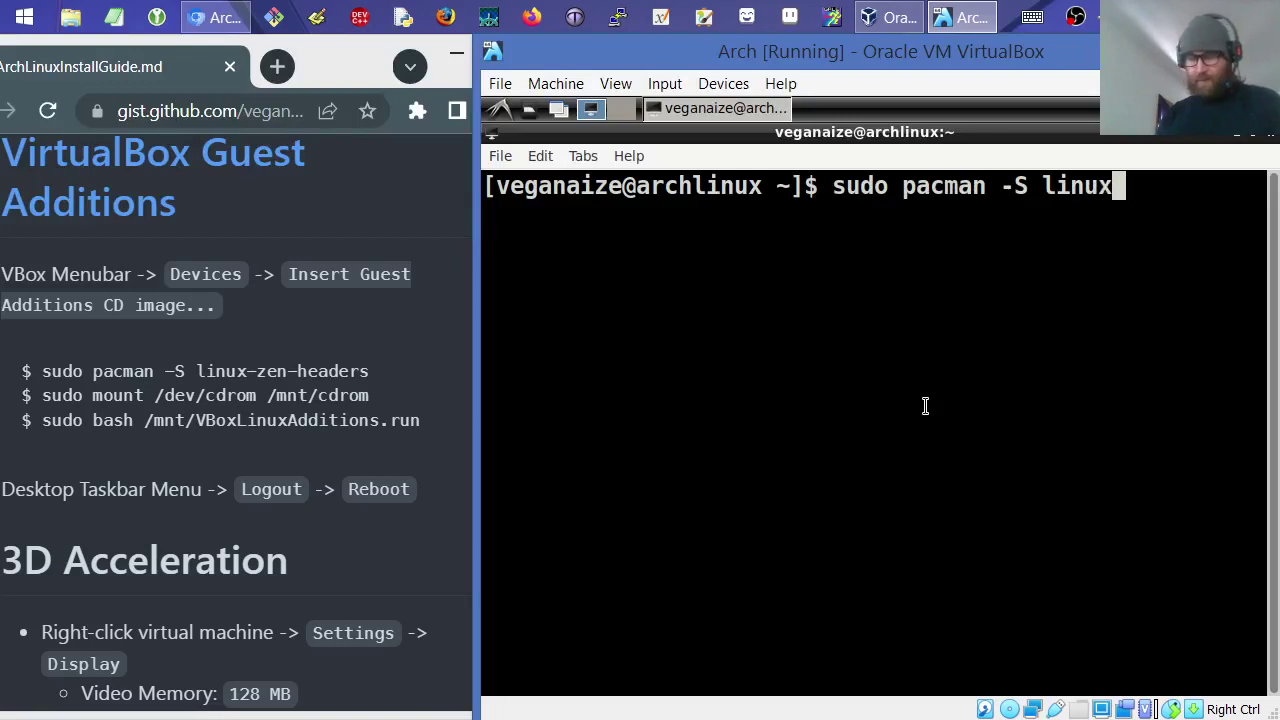
pyautogui.write('-')
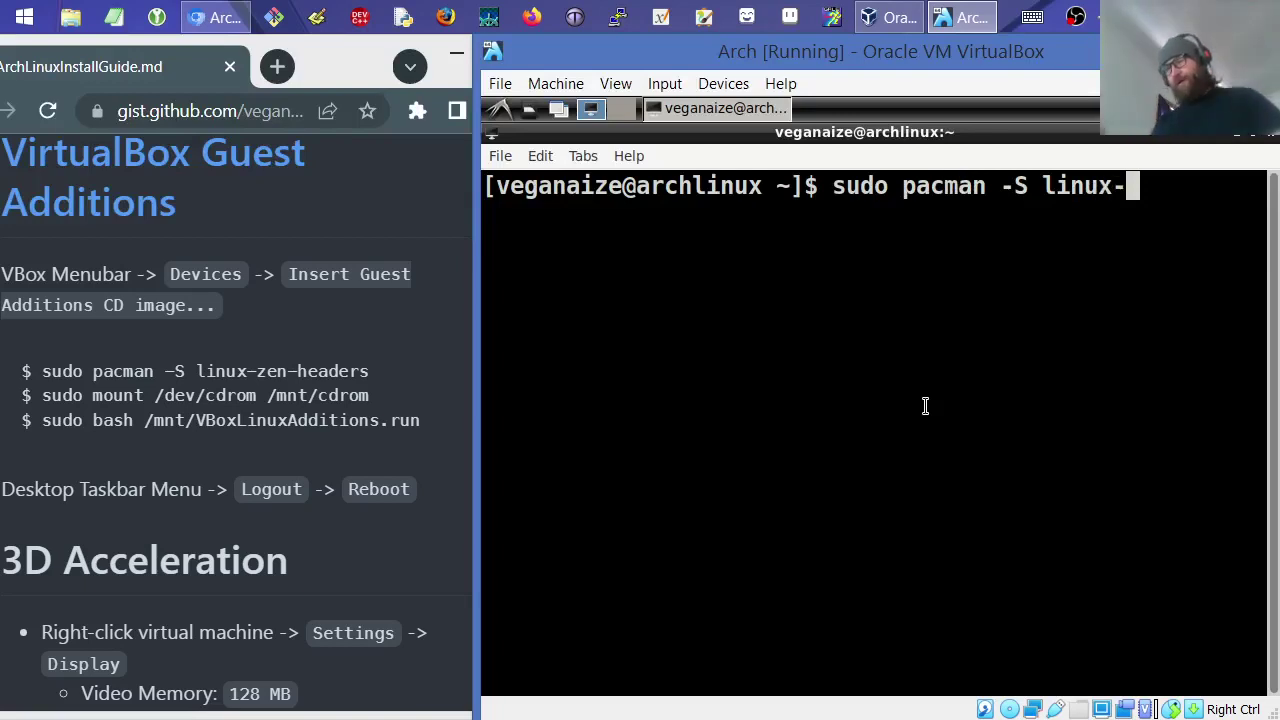
pyautogui.write('lts')
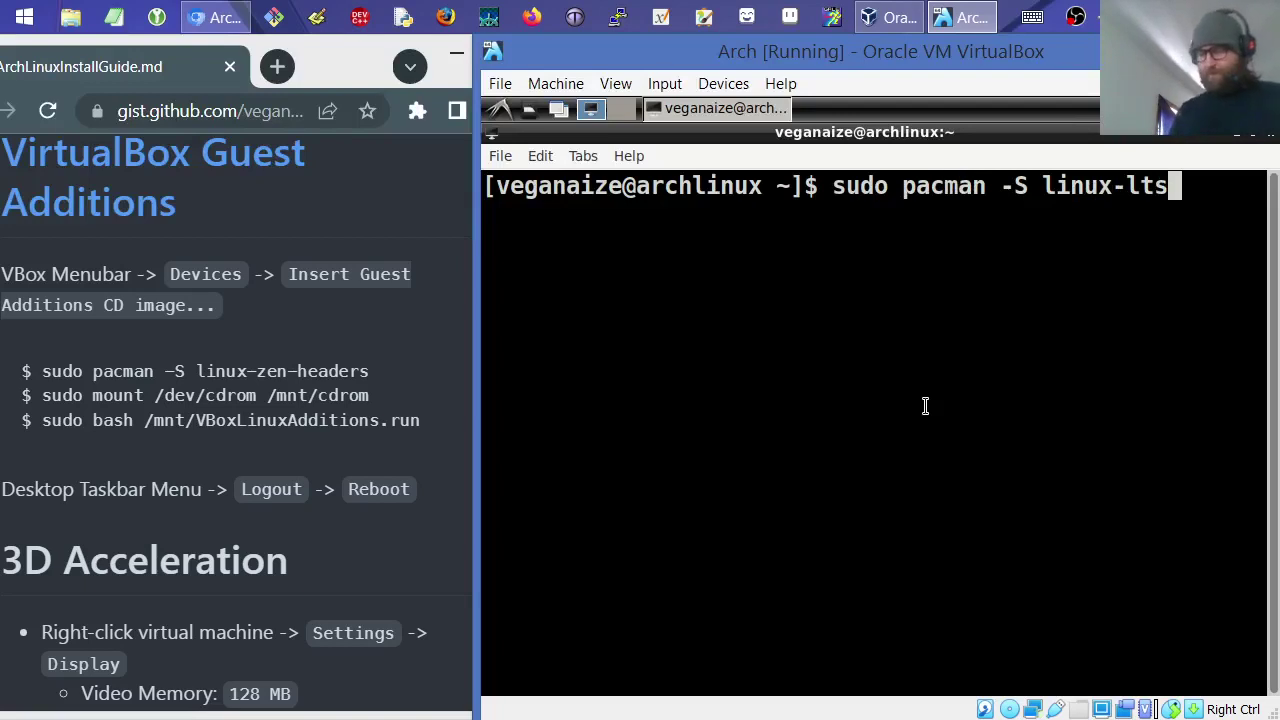
pyautogui.write('-headers')
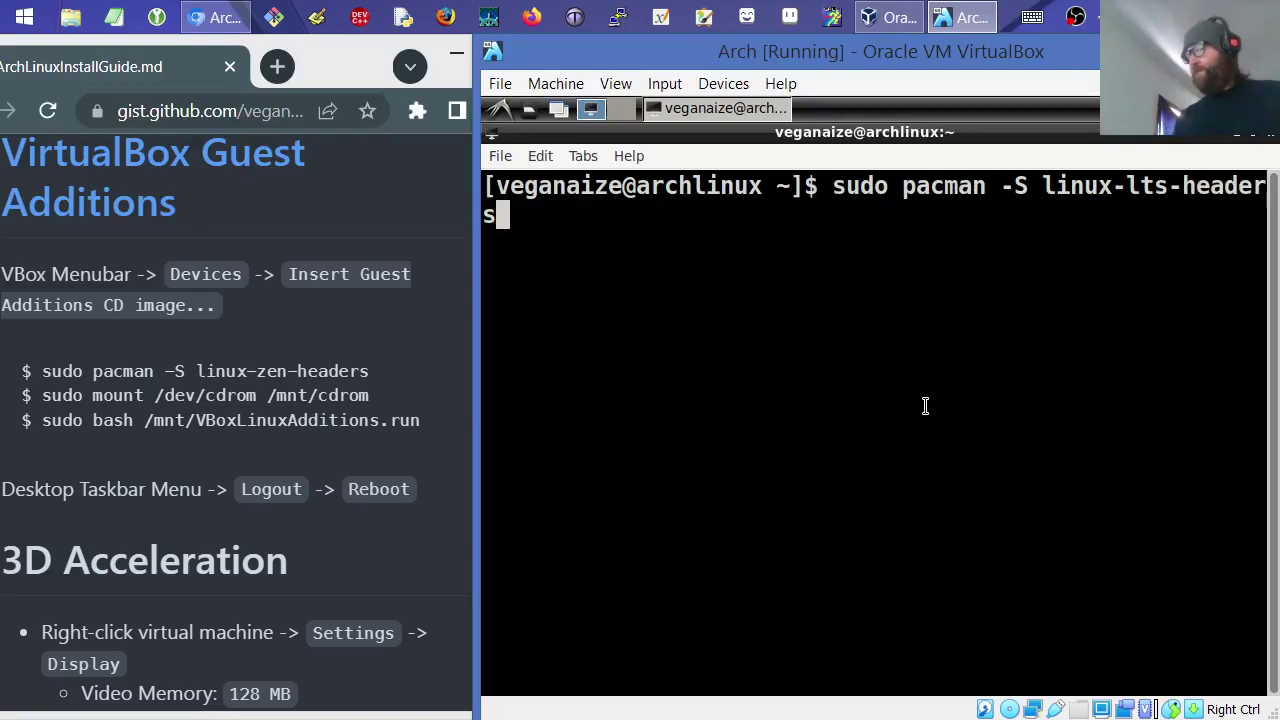
pyautogui.press('Return')
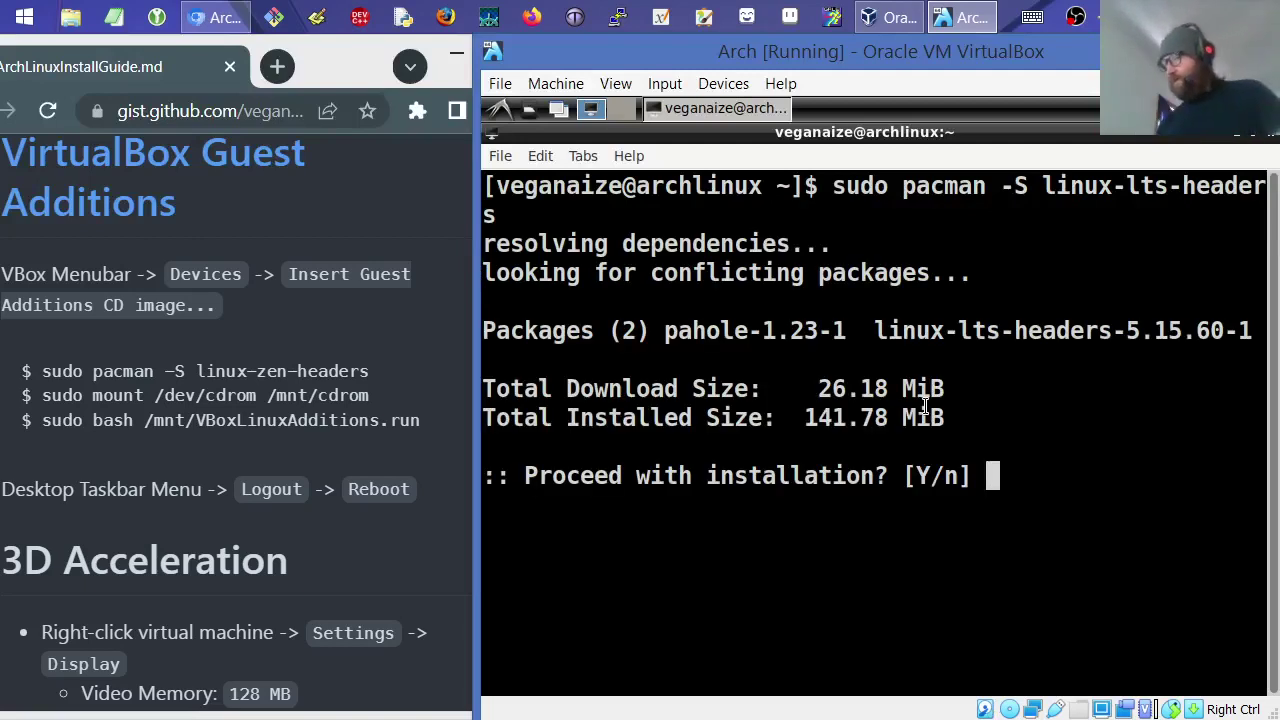
pyautogui.press('Return')
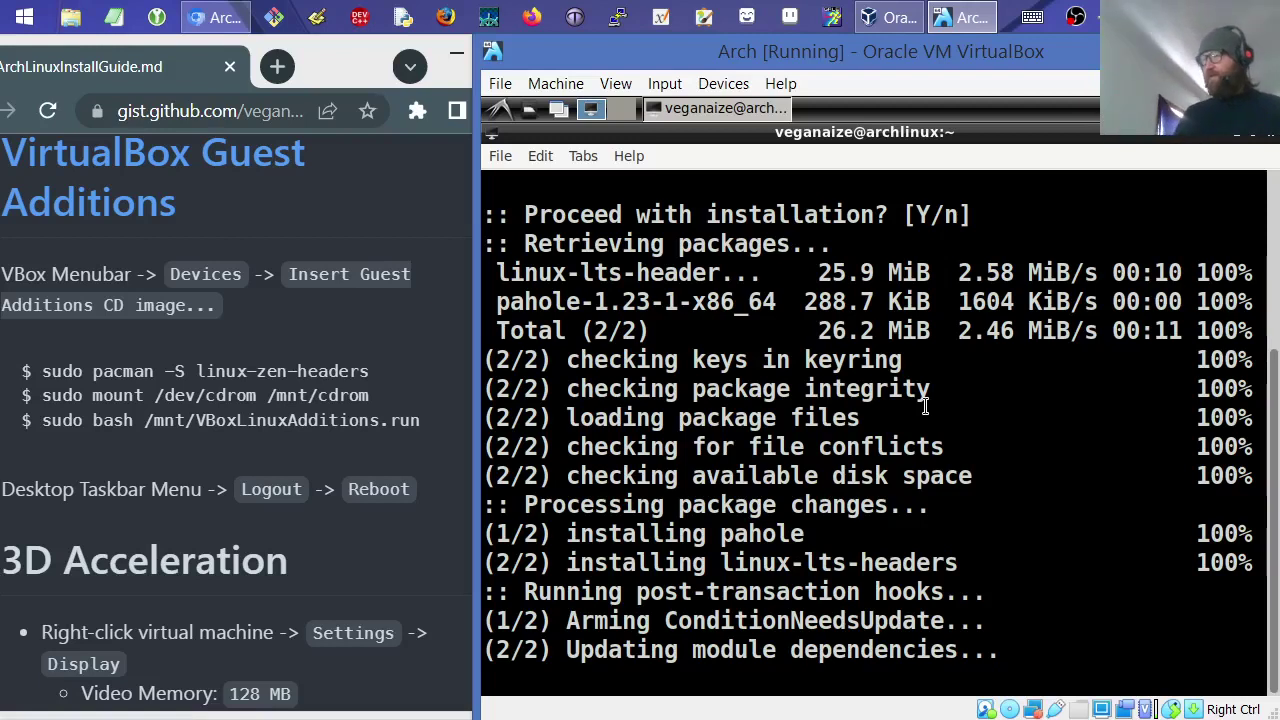
# - Try to remove the disk from the virtual machine's optical drive, declining the forced unmount
pyautogui.click(722, 84)
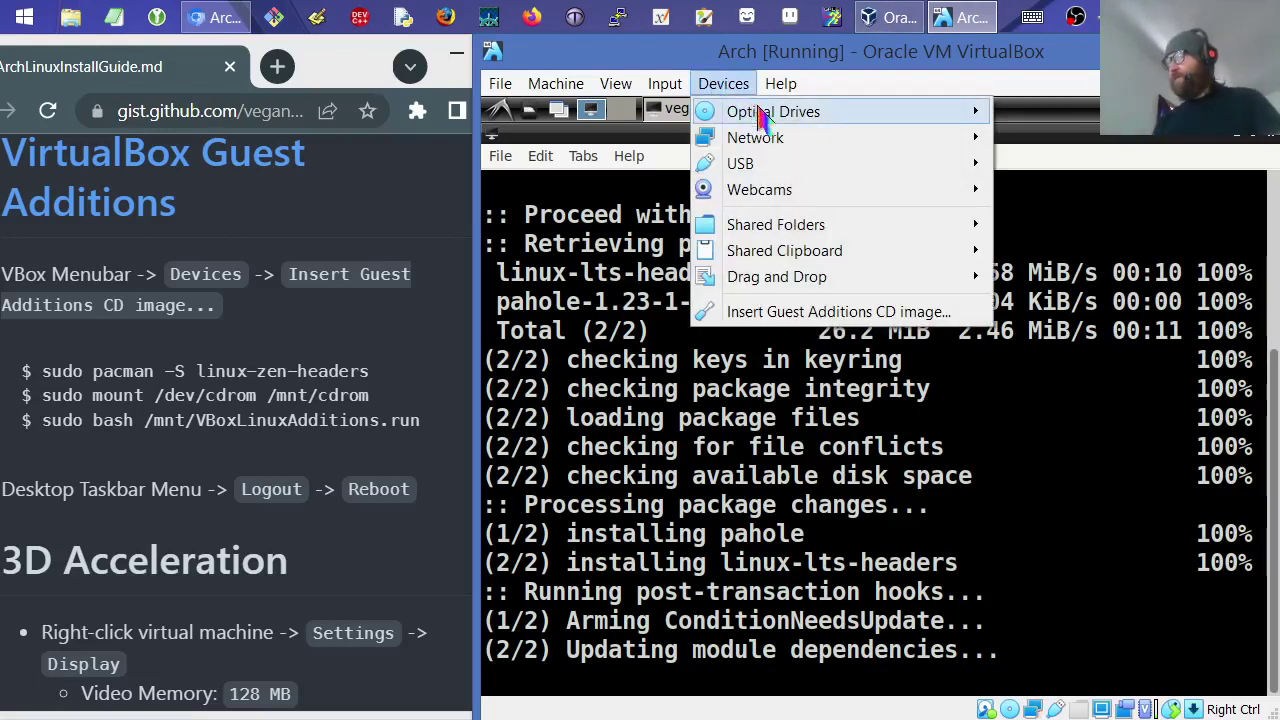
pyautogui.moveTo(958, 113)
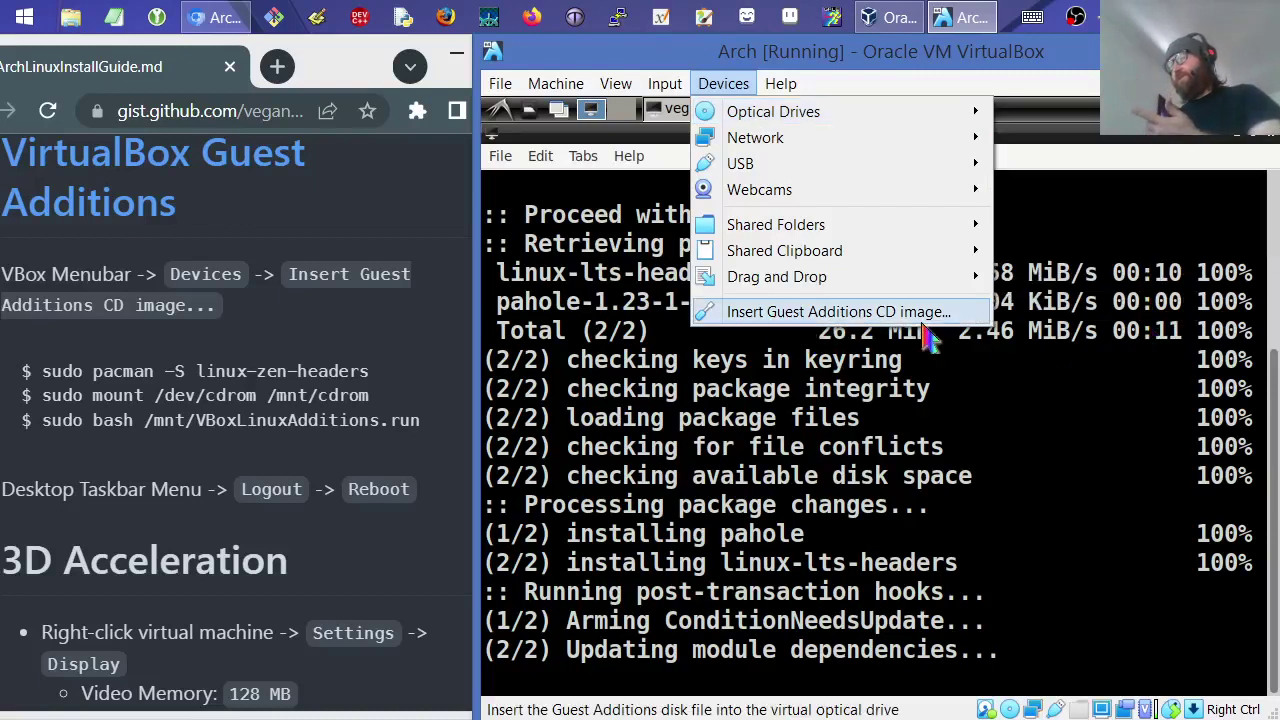
pyautogui.click(632, 142)
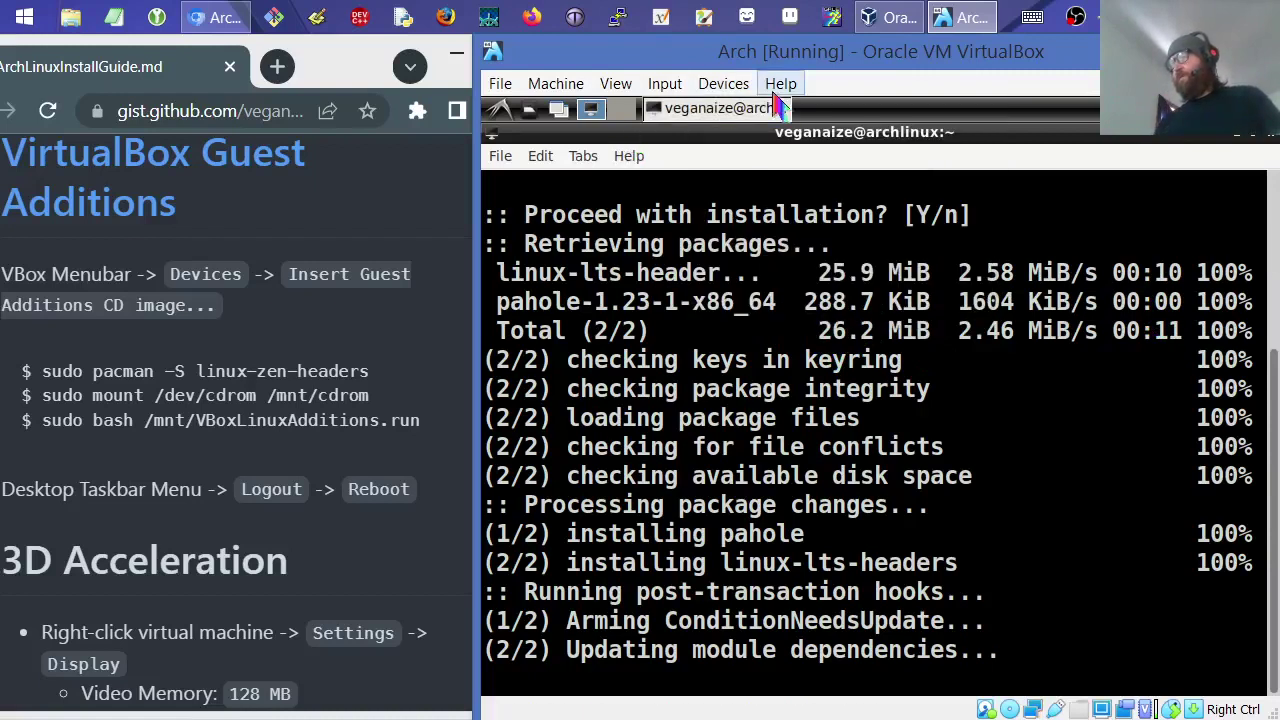
pyautogui.click(723, 84)
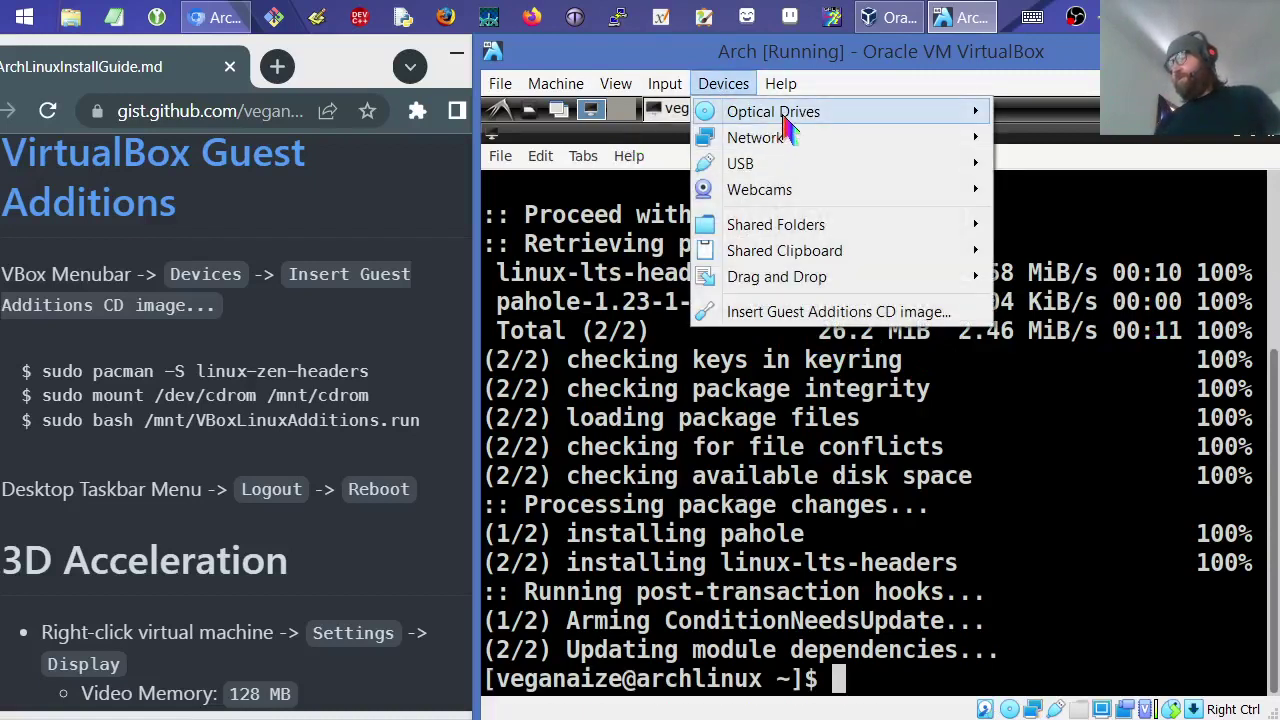
pyautogui.moveTo(786, 125)
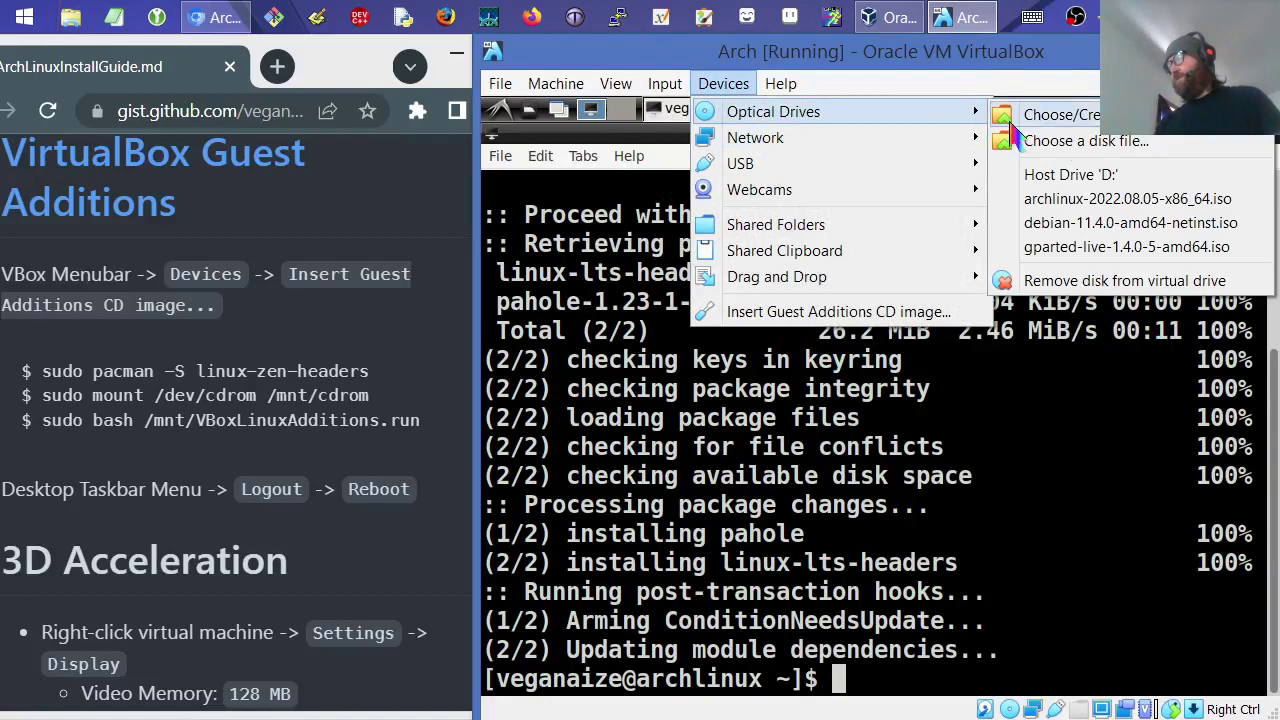
pyautogui.click(1065, 278)
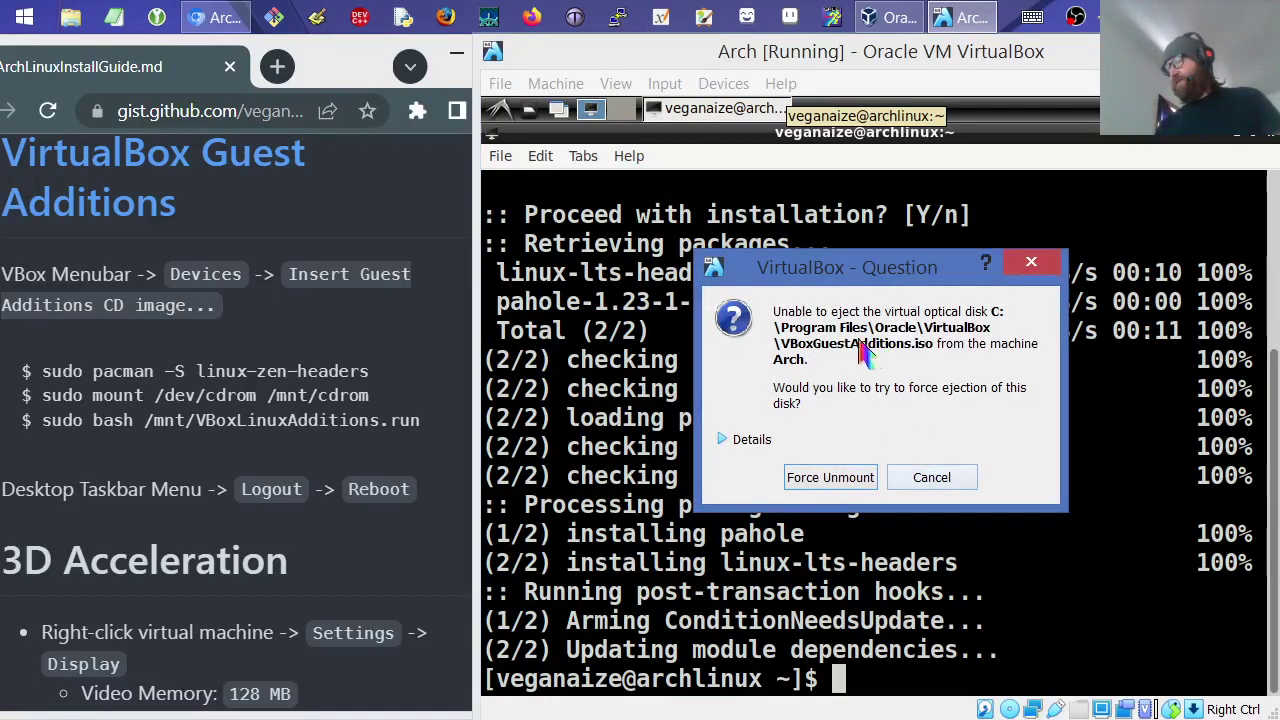
pyautogui.click(931, 476)
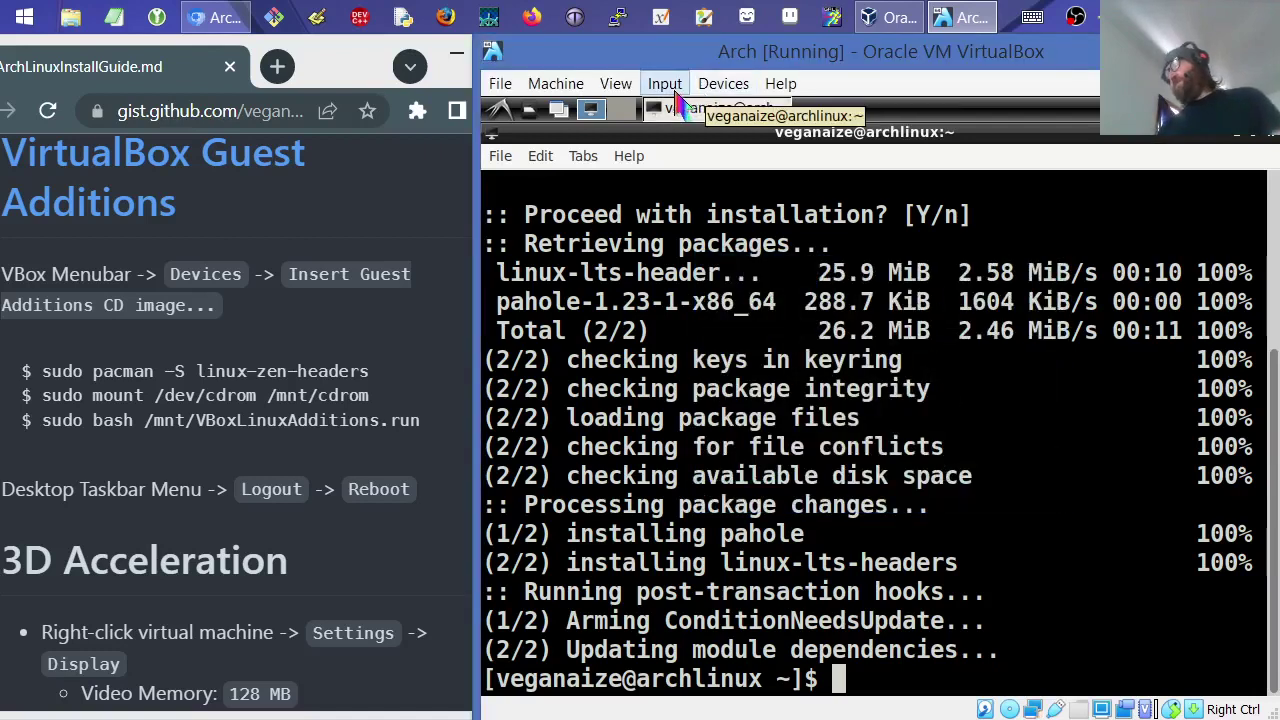
pyautogui.click(723, 84)
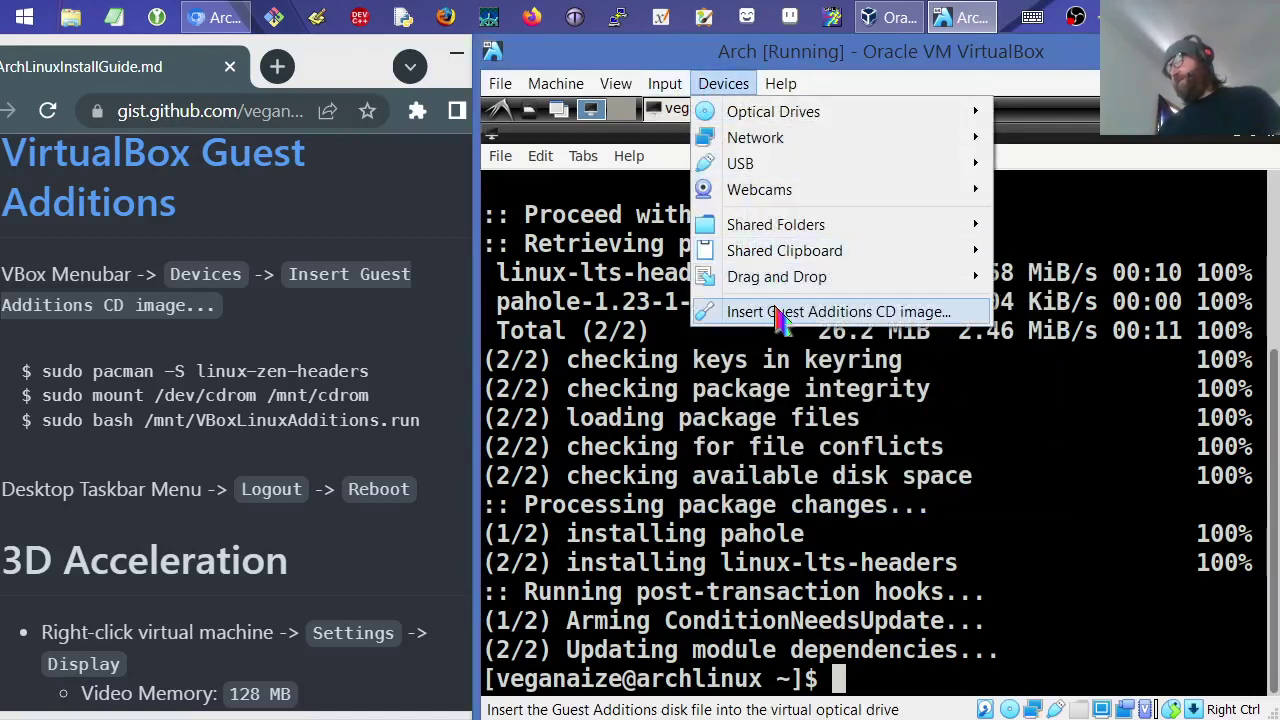
pyautogui.click(1060, 95)
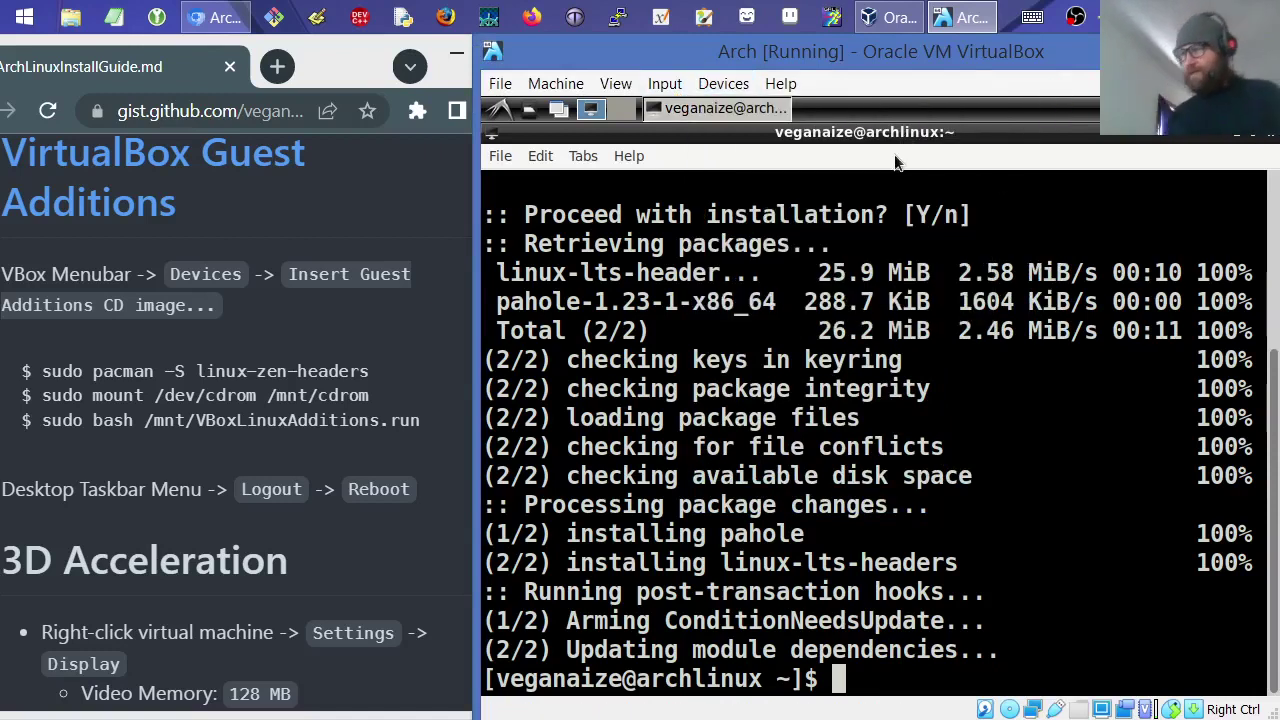
# - Try to mount /dev/cdrom on /mnt/cdrom with sudo
pyautogui.write('sudo ')
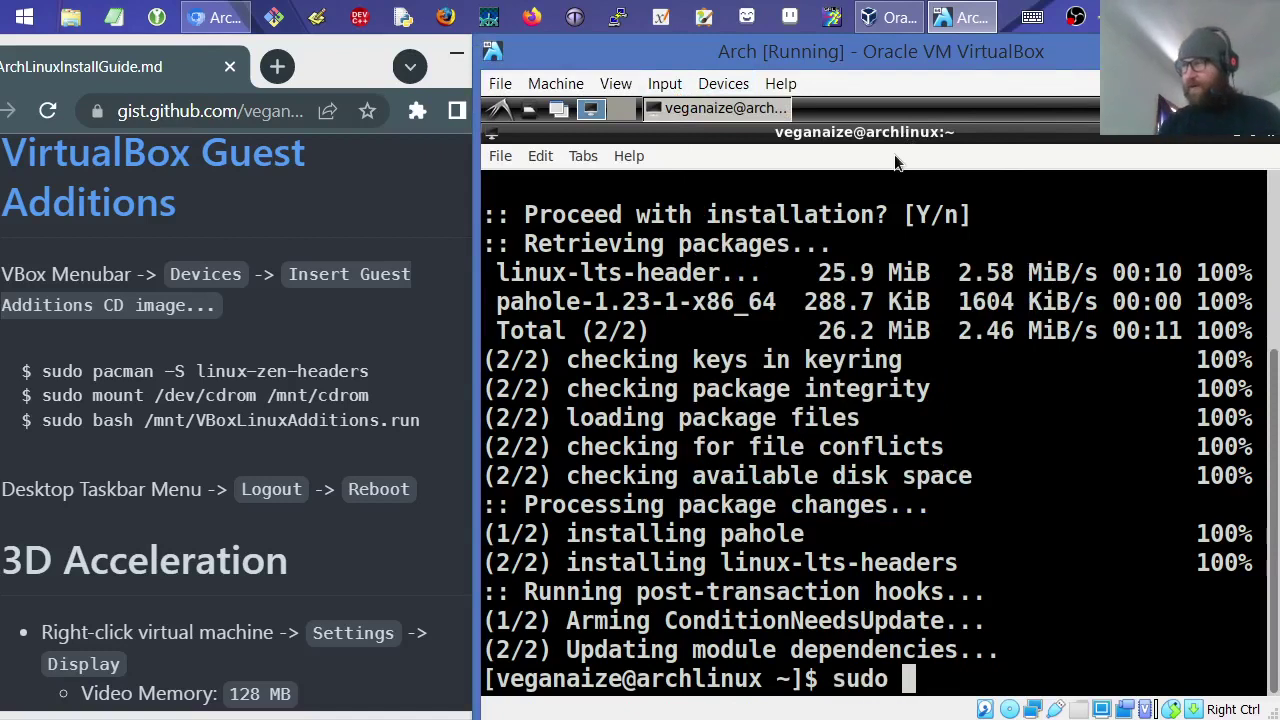
pyautogui.write('mount ')
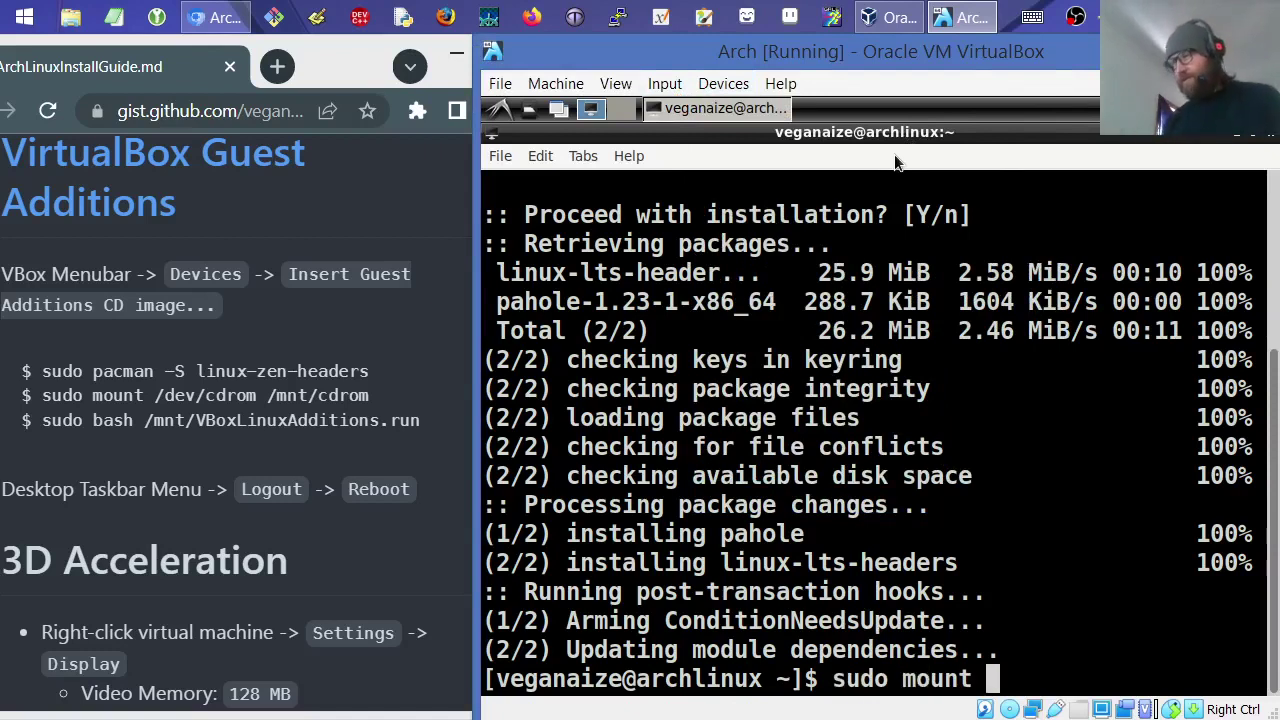
pyautogui.write('/d')
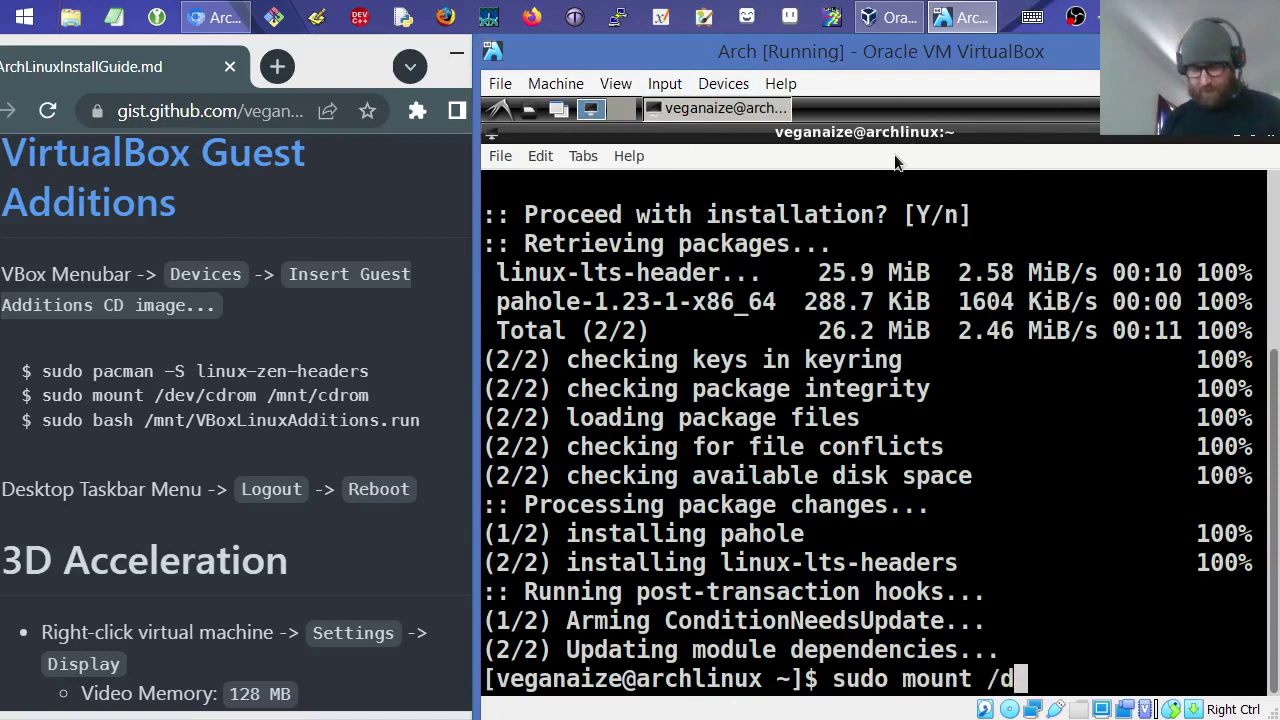
pyautogui.write('ev/cdrom')
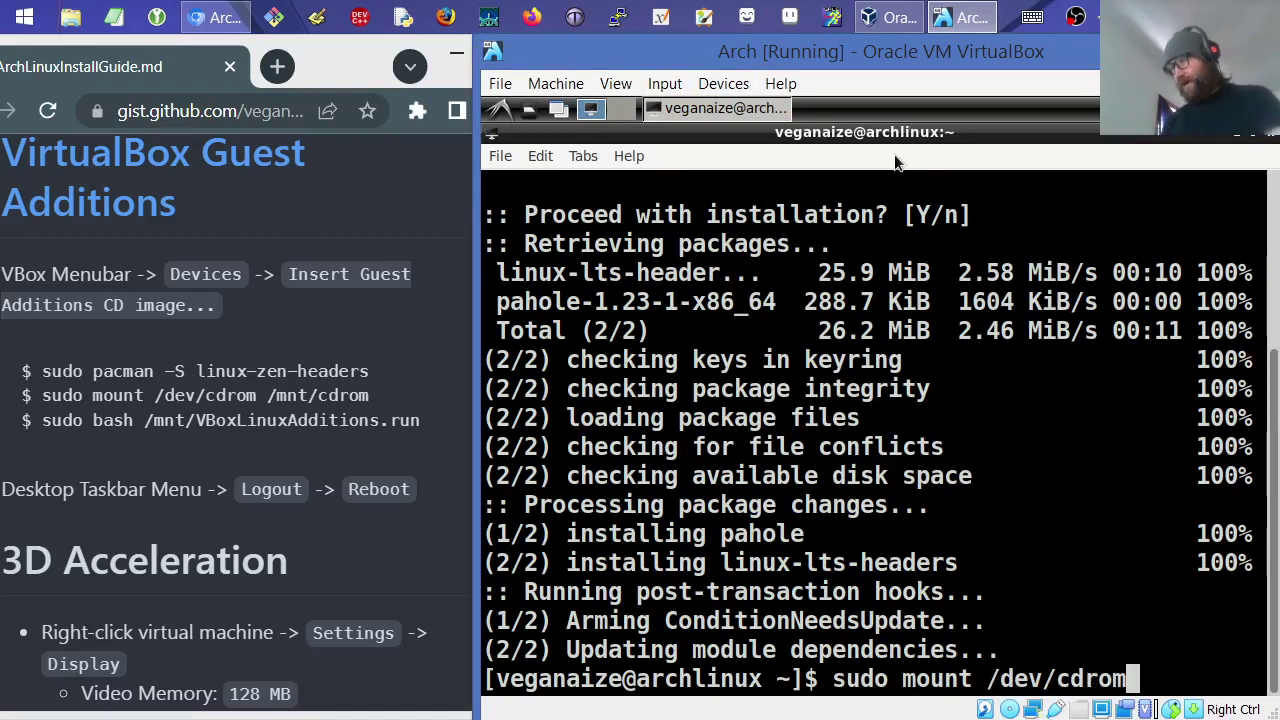
pyautogui.write(' /mnt/cdrom')
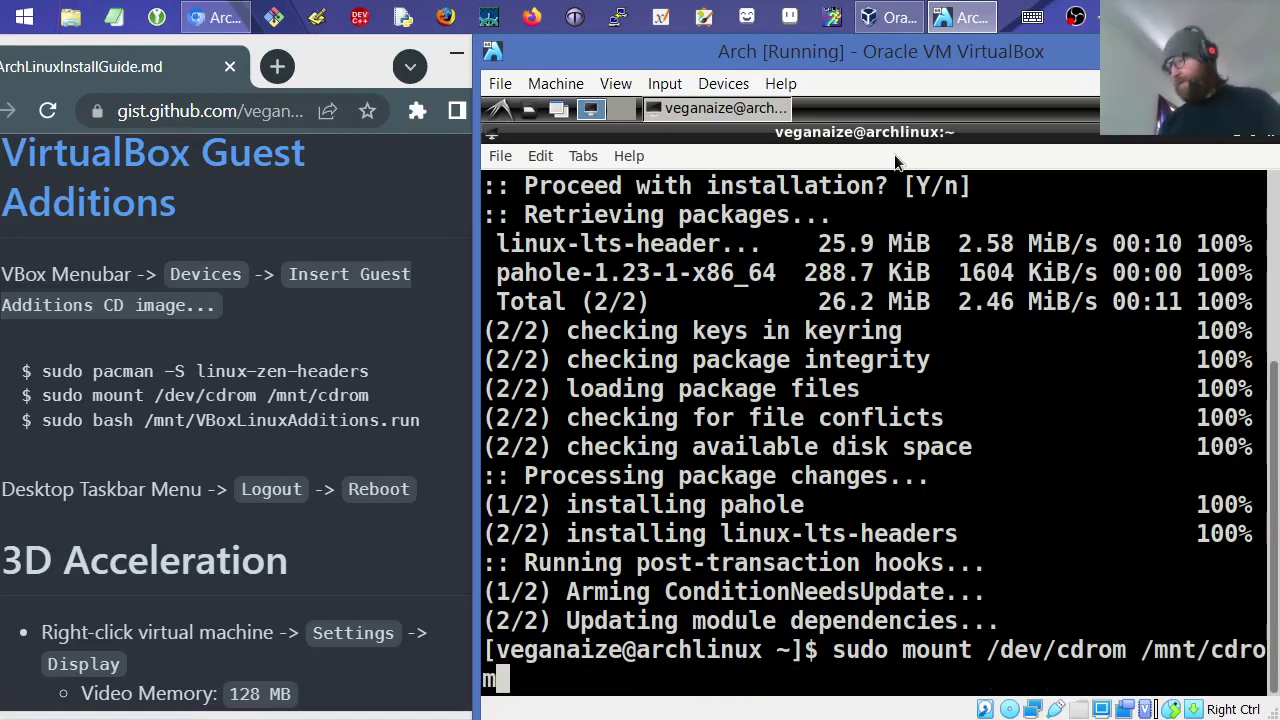
pyautogui.press('Return')
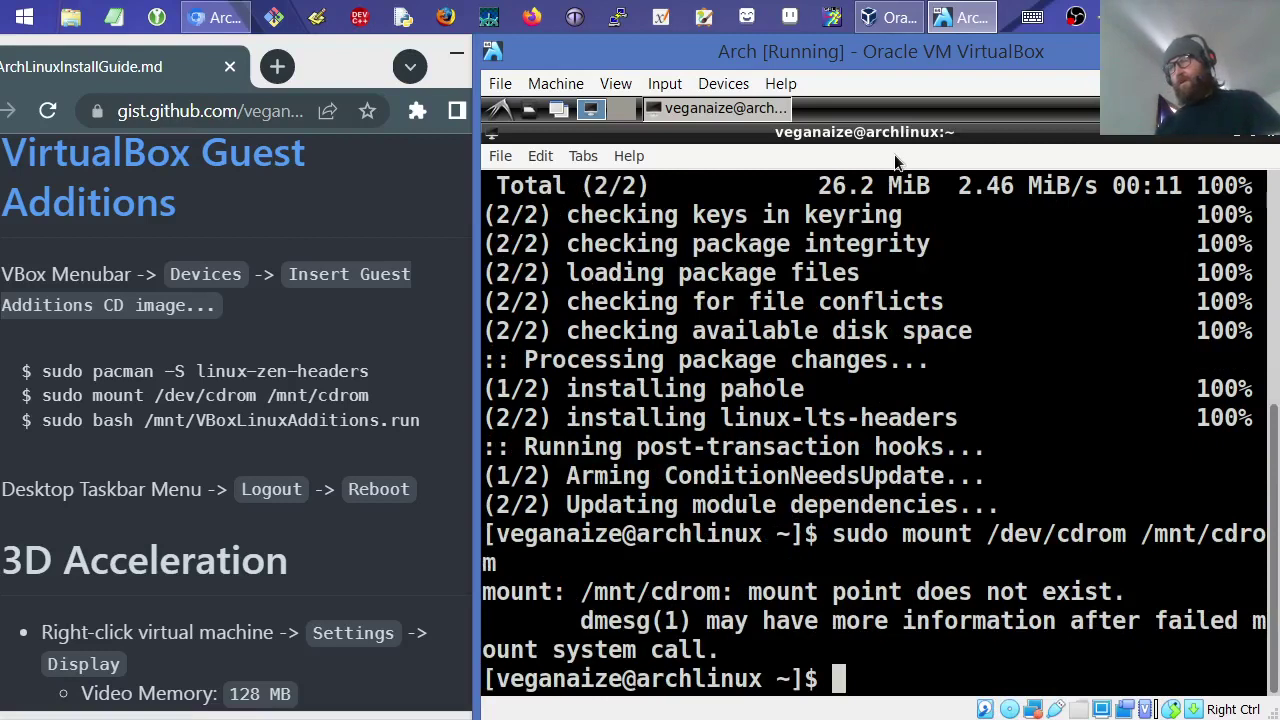
# - Mount /dev/cdrom on /mnt with sudo by shortening the mount point in the previous command
pyautogui.press('Up')
pyautogui.press('BackSpace')
pyautogui.press('BackSpace')
pyautogui.press('BackSpace')
pyautogui.press('BackSpace')
pyautogui.press('BackSpace')
pyautogui.press('BackSpace')
pyautogui.press('BackSpace')
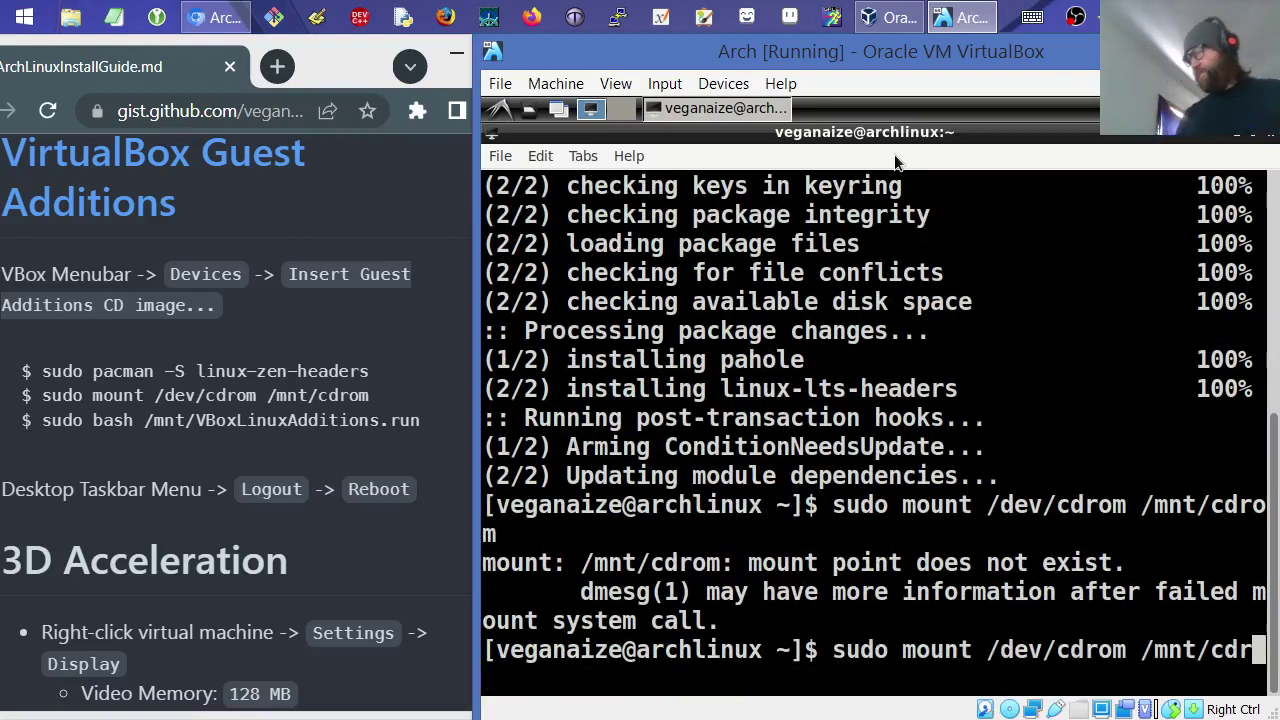
pyautogui.write('t')
pyautogui.press('Return')
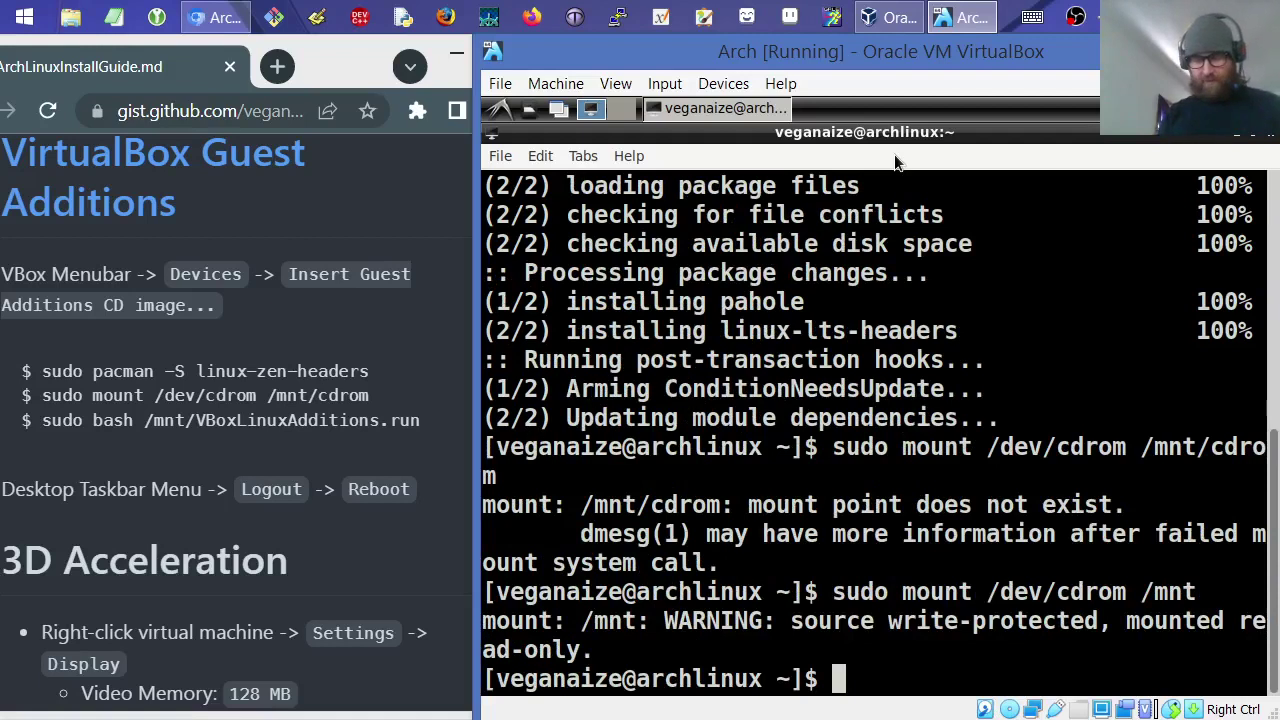
# - Begin a sudo bash command with the path /mnt/VBox and list the matching files on the mounted disc
pyautogui.write('sudo bash')
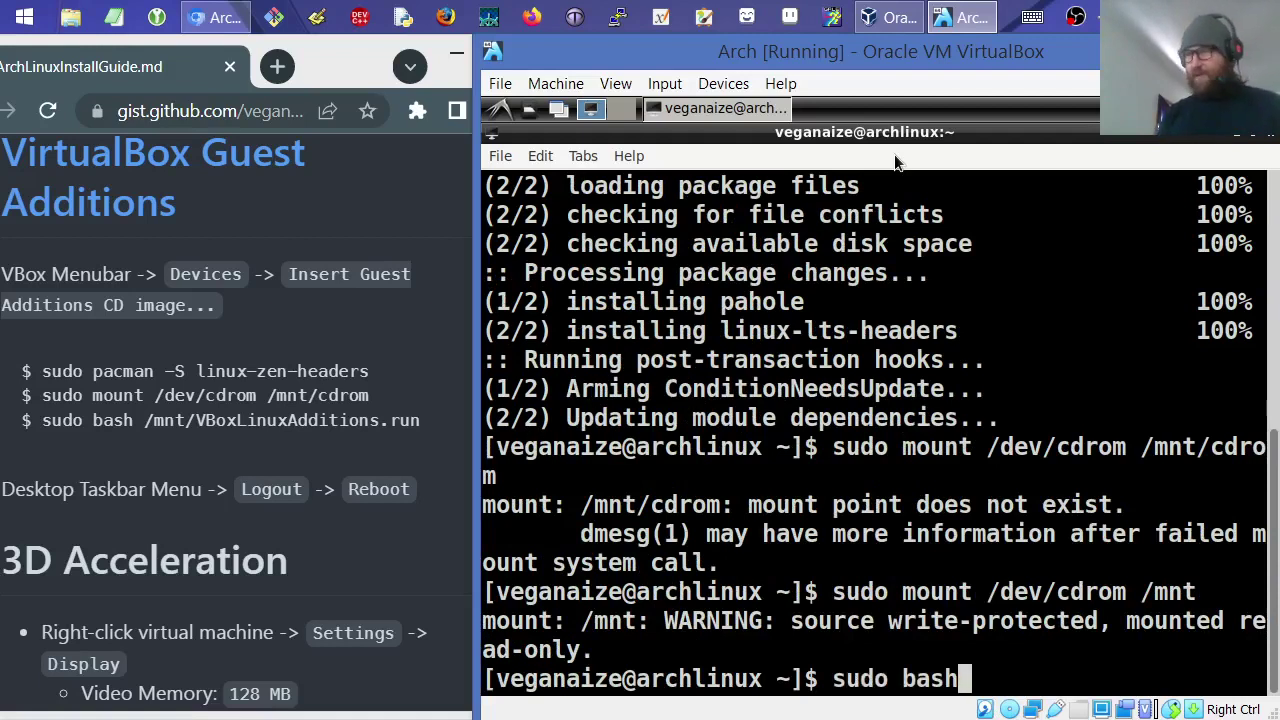
pyautogui.write(' /')
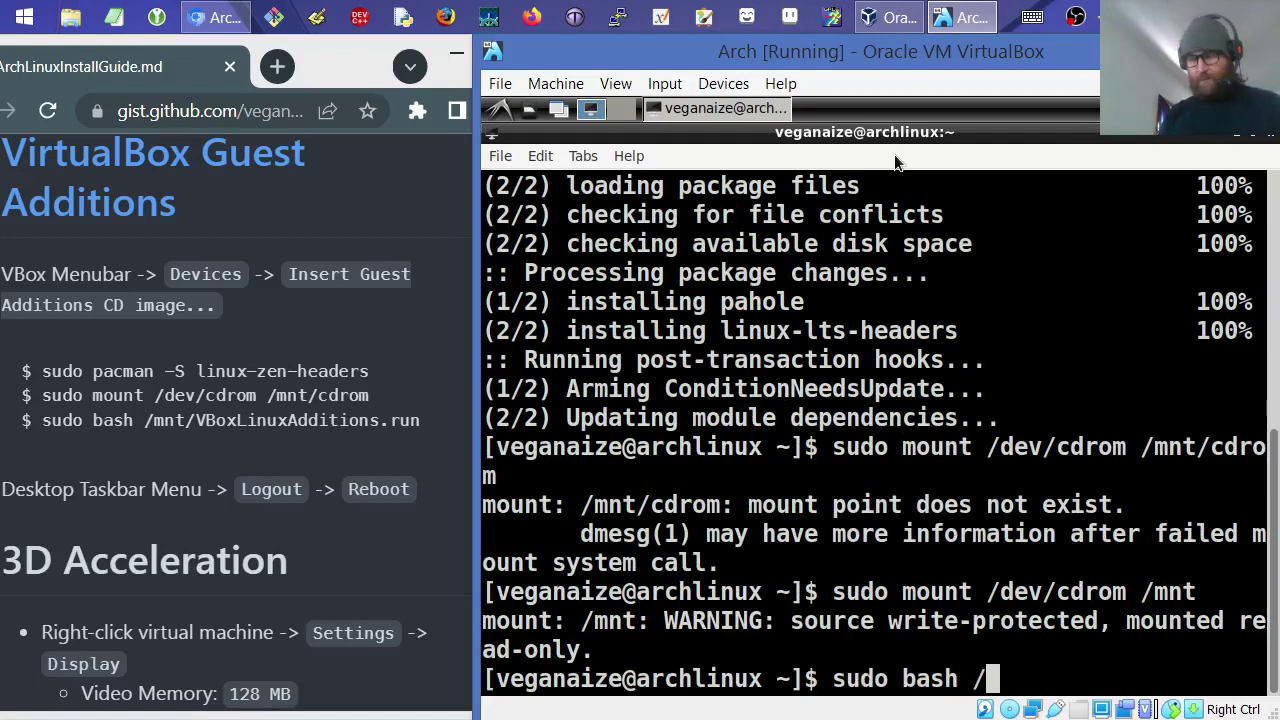
pyautogui.write('mnt/')
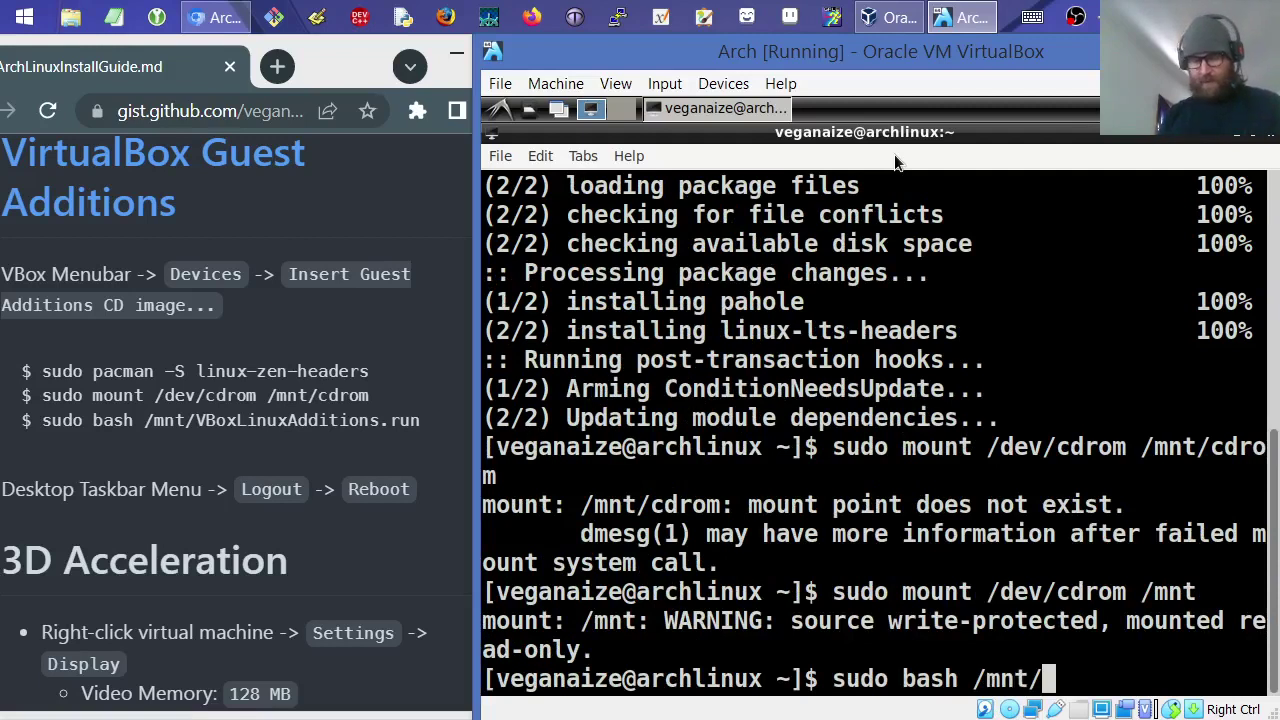
pyautogui.write('VBox')
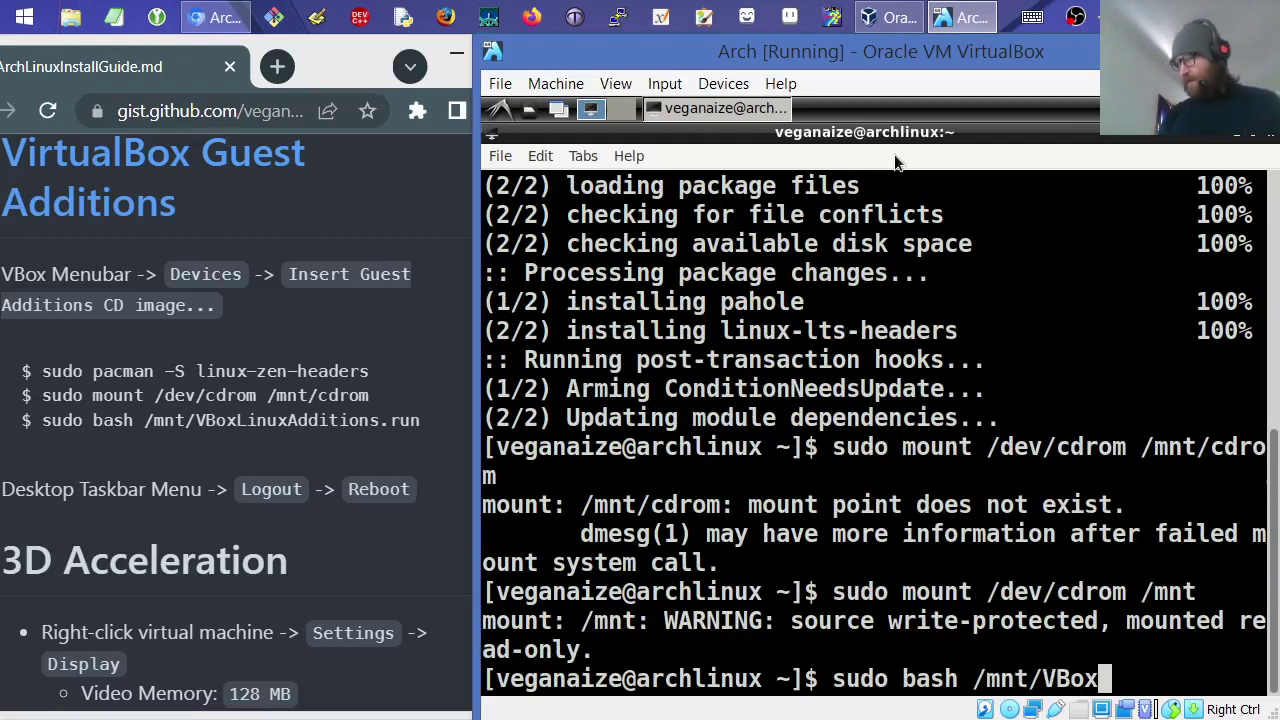
pyautogui.press('Tab')
pyautogui.press('Tab')
pyautogui.press('Tab')
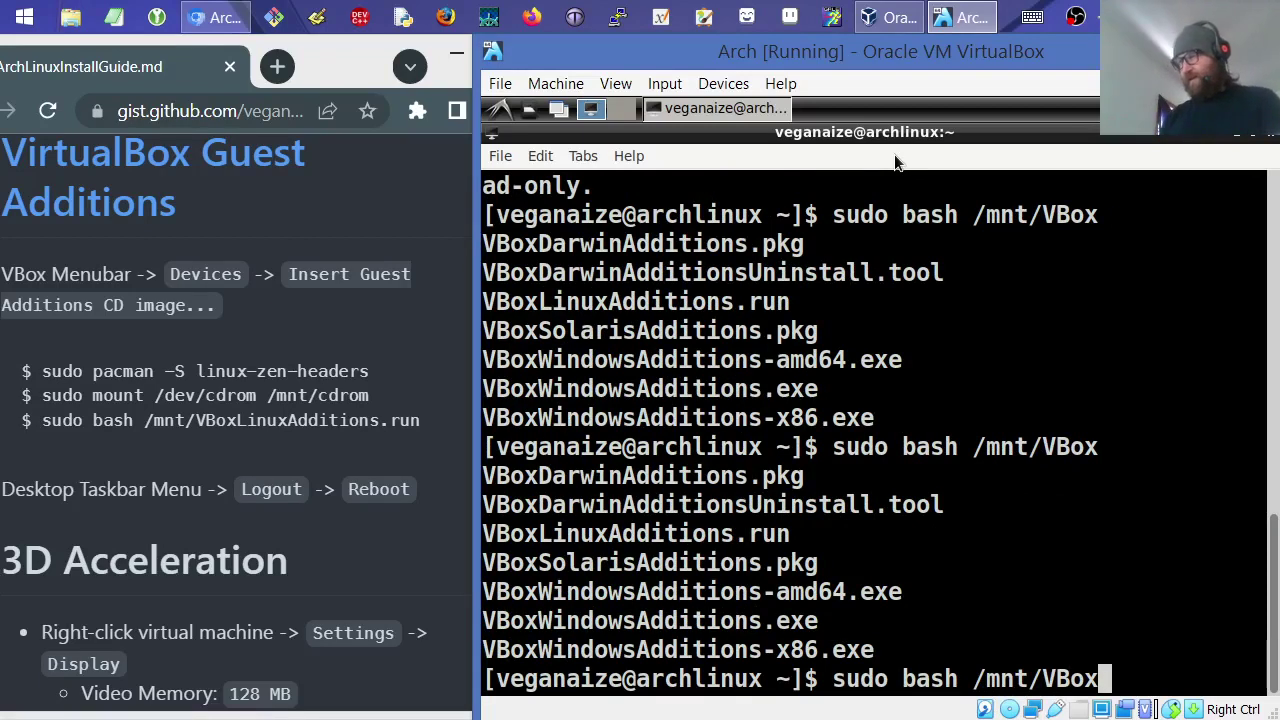
# - Complete the command with the copied file name VBoxLinuxAdditions.run and run the Guest Additions installer
pyautogui.doubleClick(515, 533)
pyautogui.click(515, 533)
pyautogui.moveTo(796, 533); pyautogui.dragTo(477, 541)
pyautogui.press('super+c')
pyautogui.rightClick(550, 542)
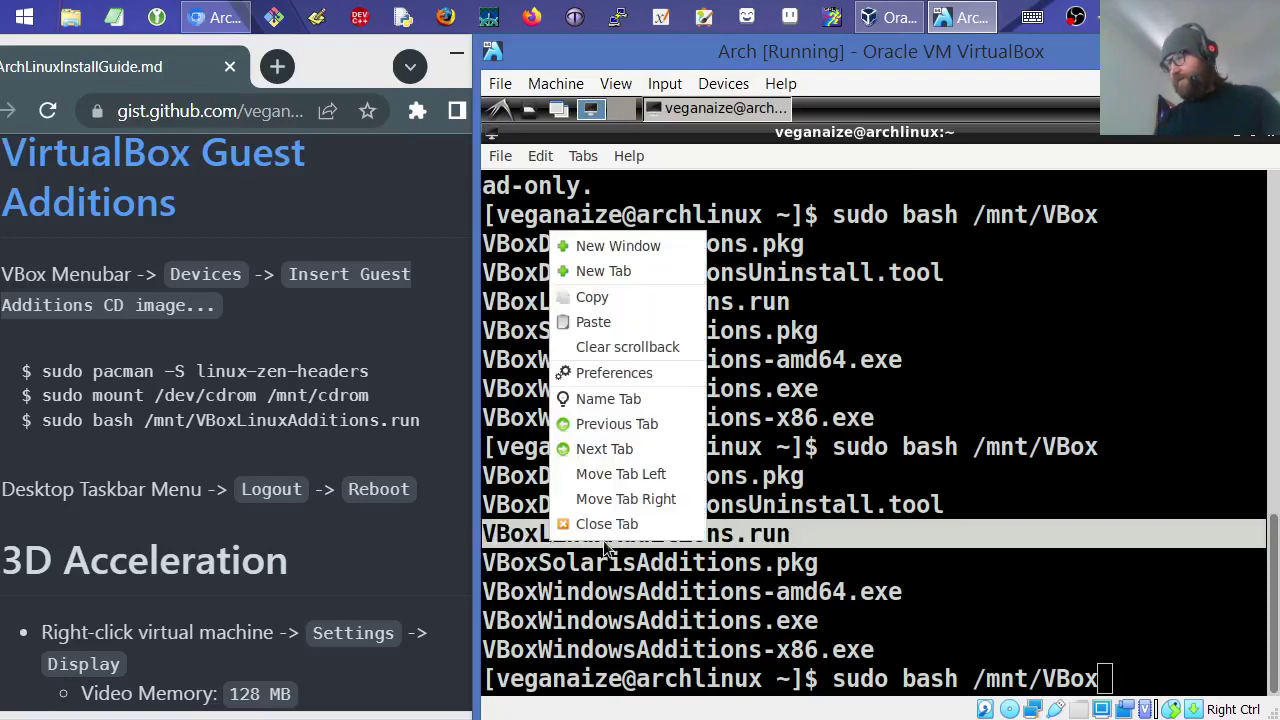
pyautogui.click(612, 298)
pyautogui.press('BackSpace')
pyautogui.press('BackSpace')
pyautogui.press('BackSpace')
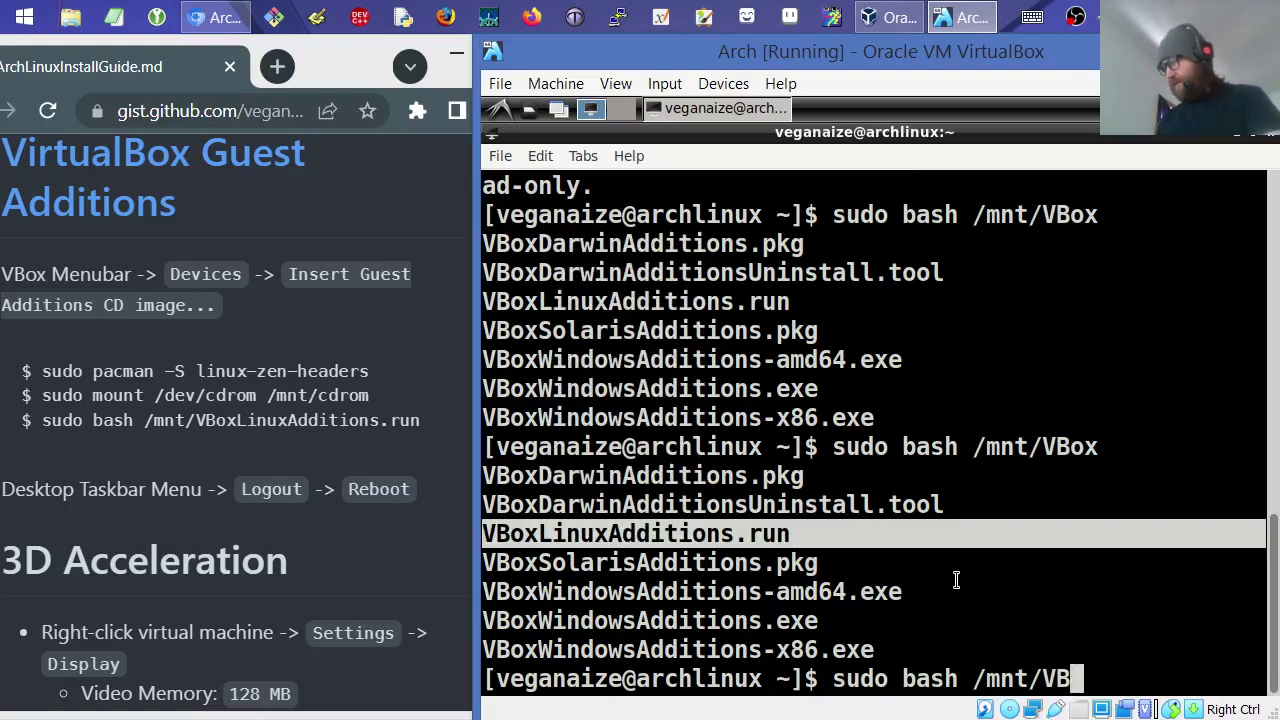
pyautogui.rightClick(989, 535)
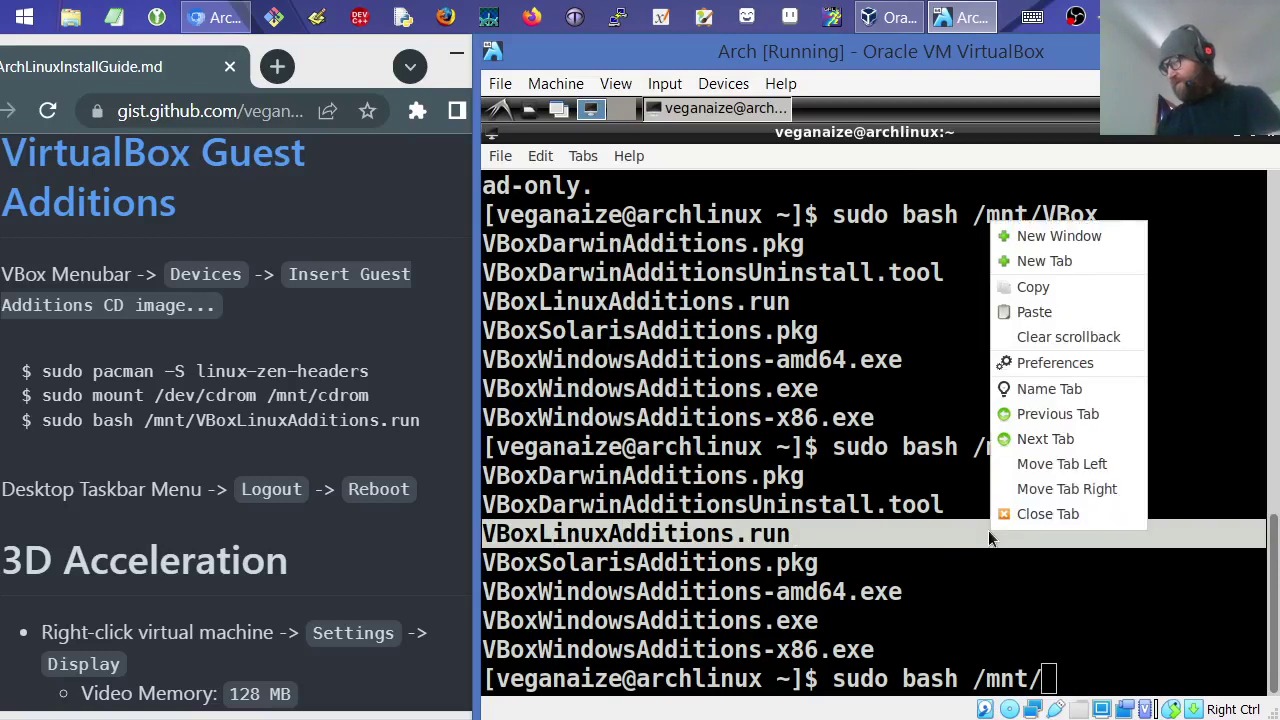
pyautogui.click(1040, 311)
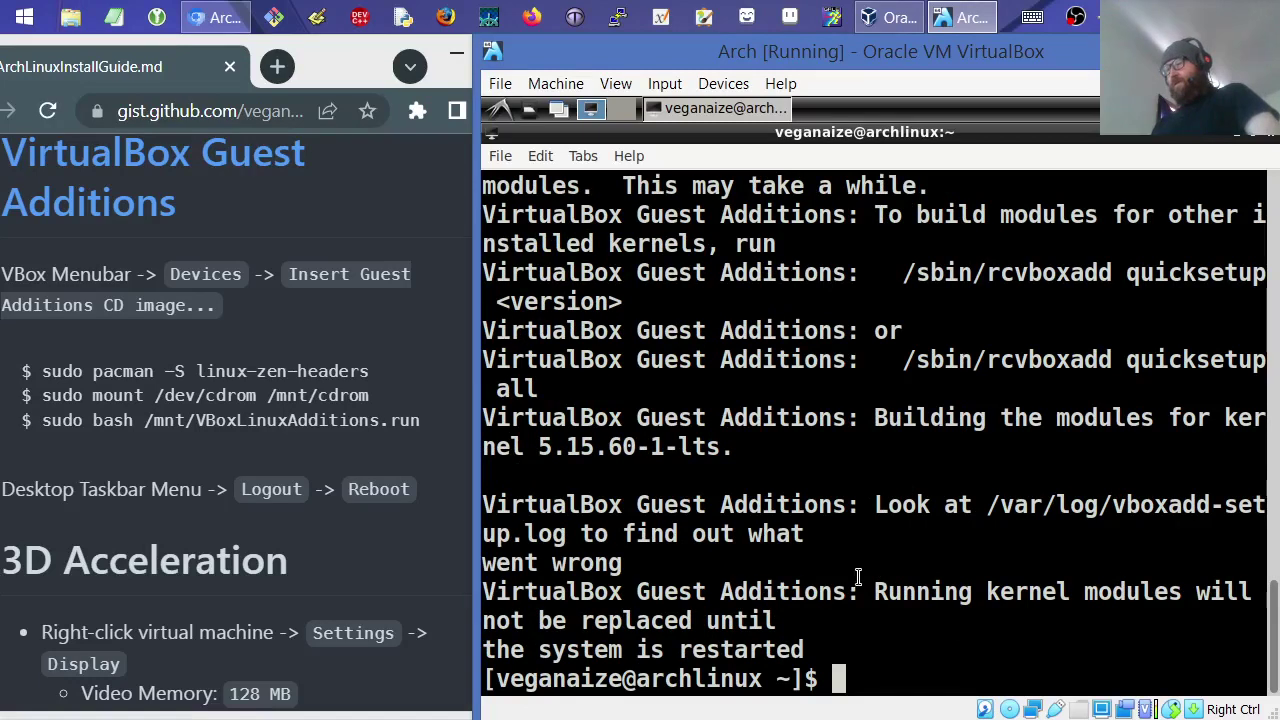
# - Reboot the virtual machine from the LXDE logout dialog and boot the Arch Linux entry in GRUB
pyautogui.click(501, 111)
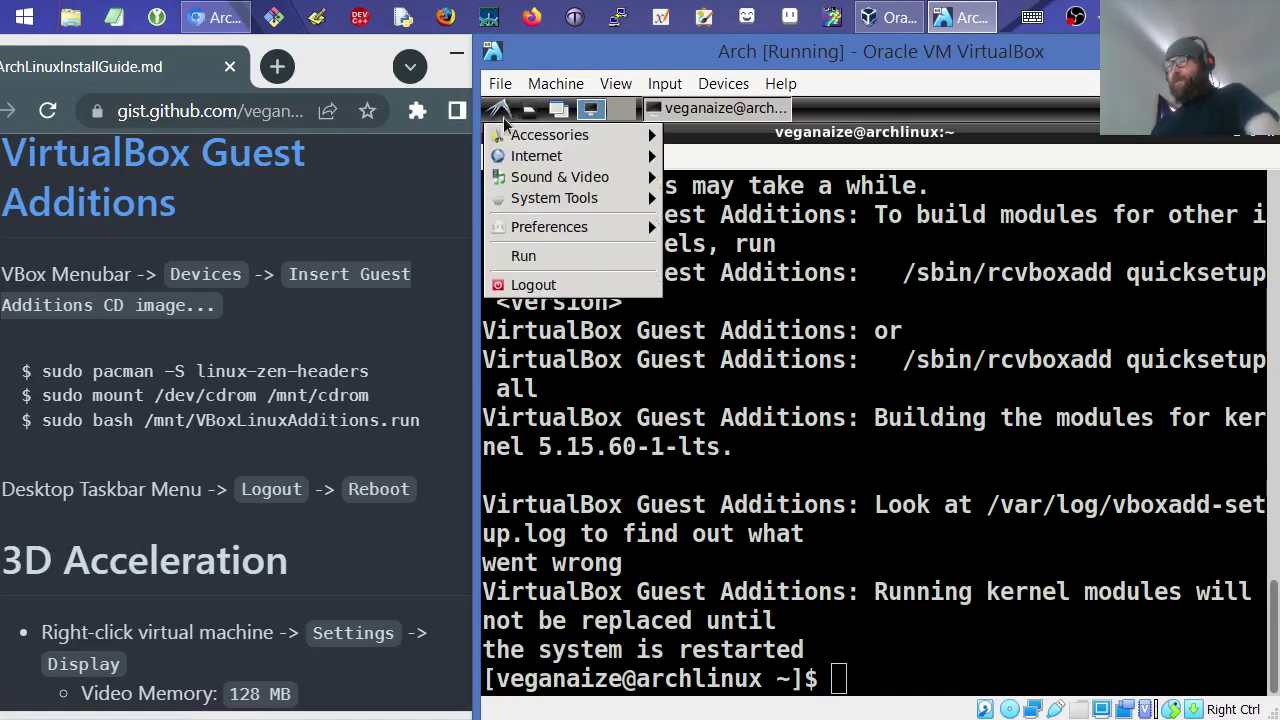
pyautogui.click(565, 285)
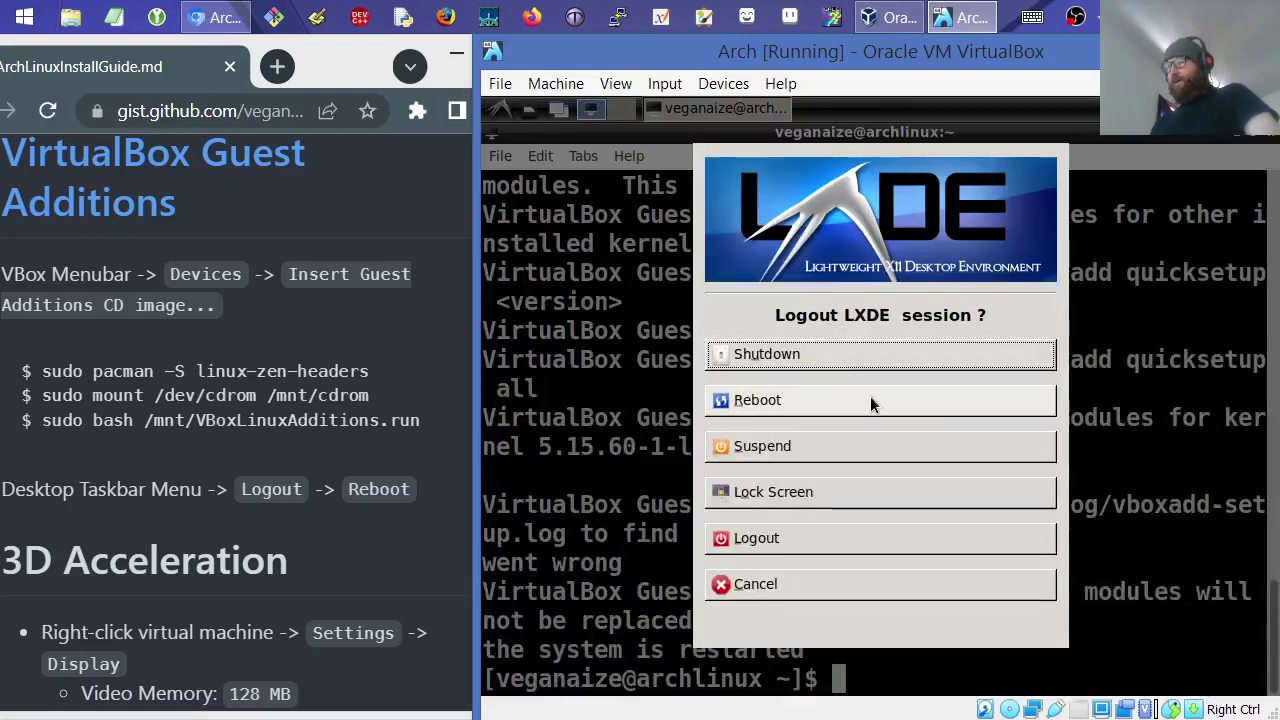
pyautogui.click(867, 405)
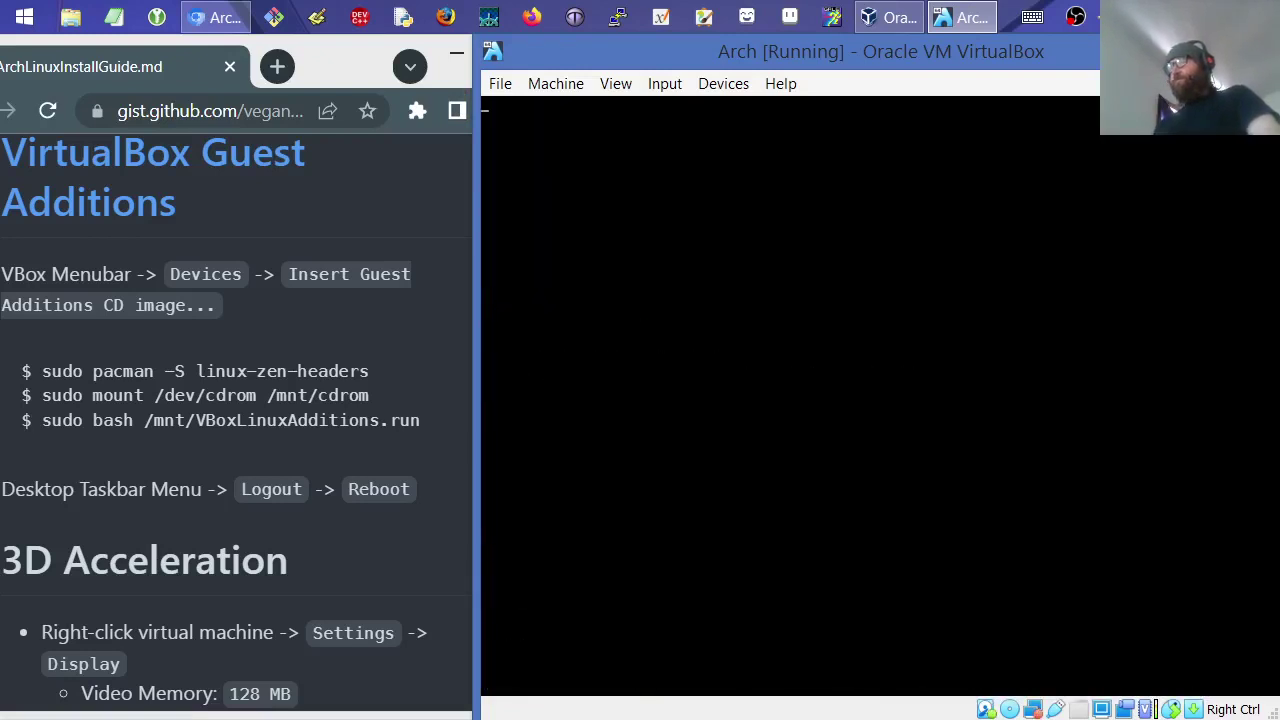
pyautogui.scroll(-3, 195, 405)
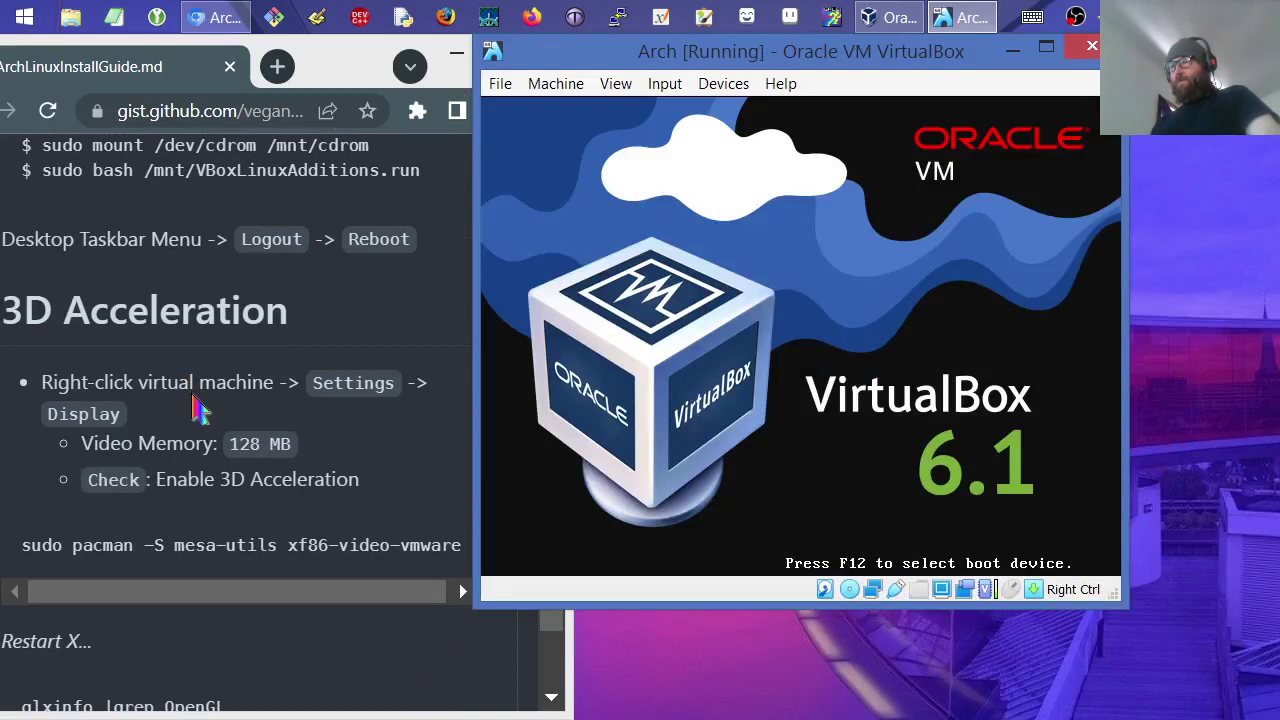
pyautogui.scroll(-3, 200, 408)
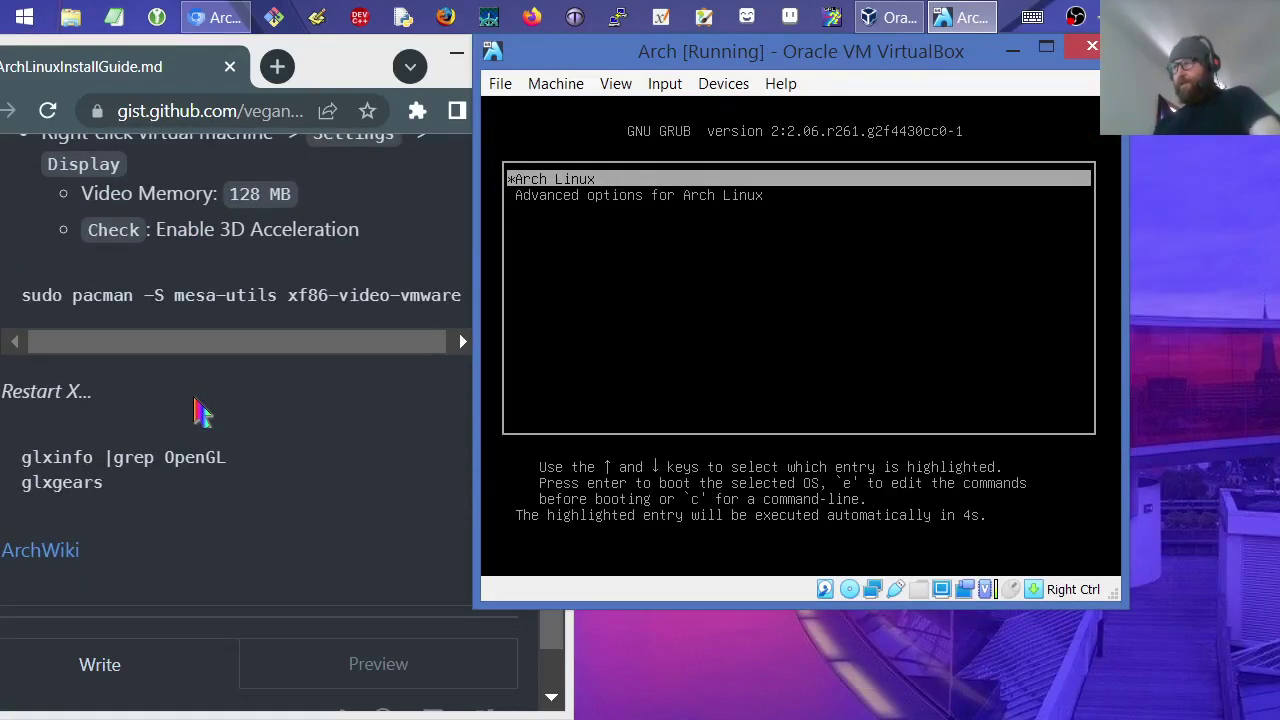
pyautogui.press('Return')
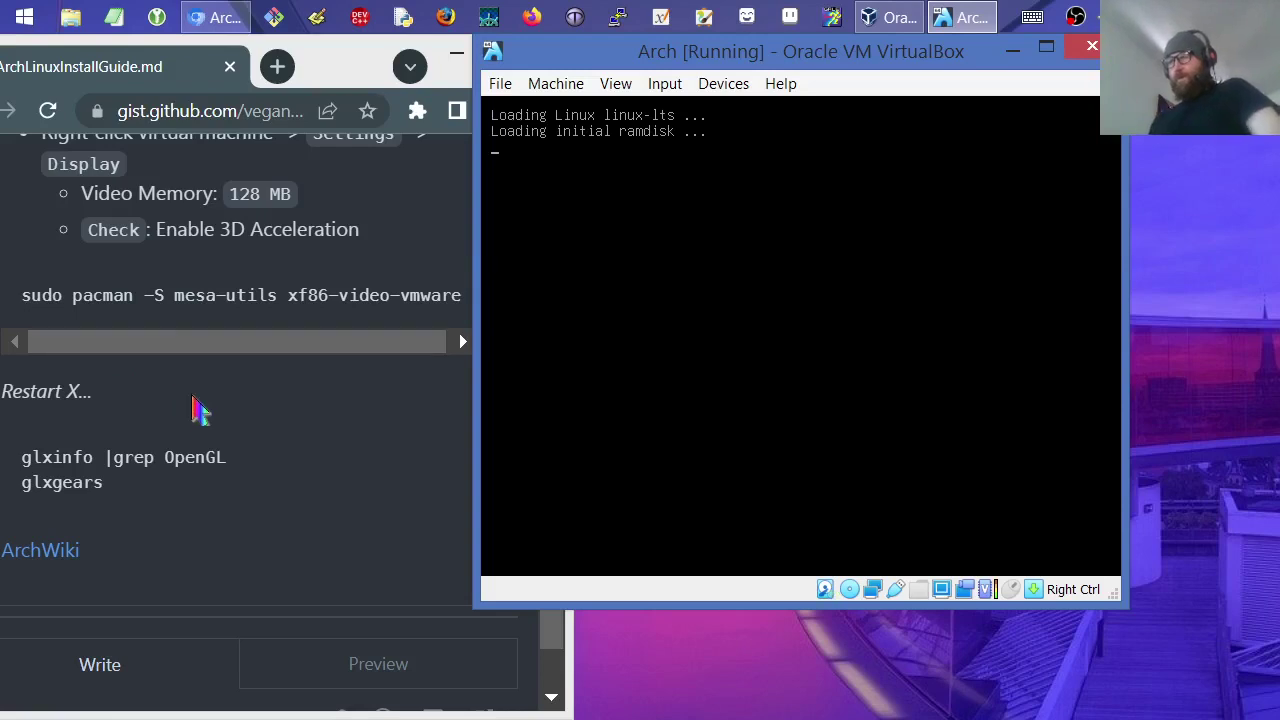
# - Review the guide's Color Console, X11 and 3D Acceleration sections
pyautogui.scroll(7, 195, 410)
pyautogui.scroll(13, 195, 410)
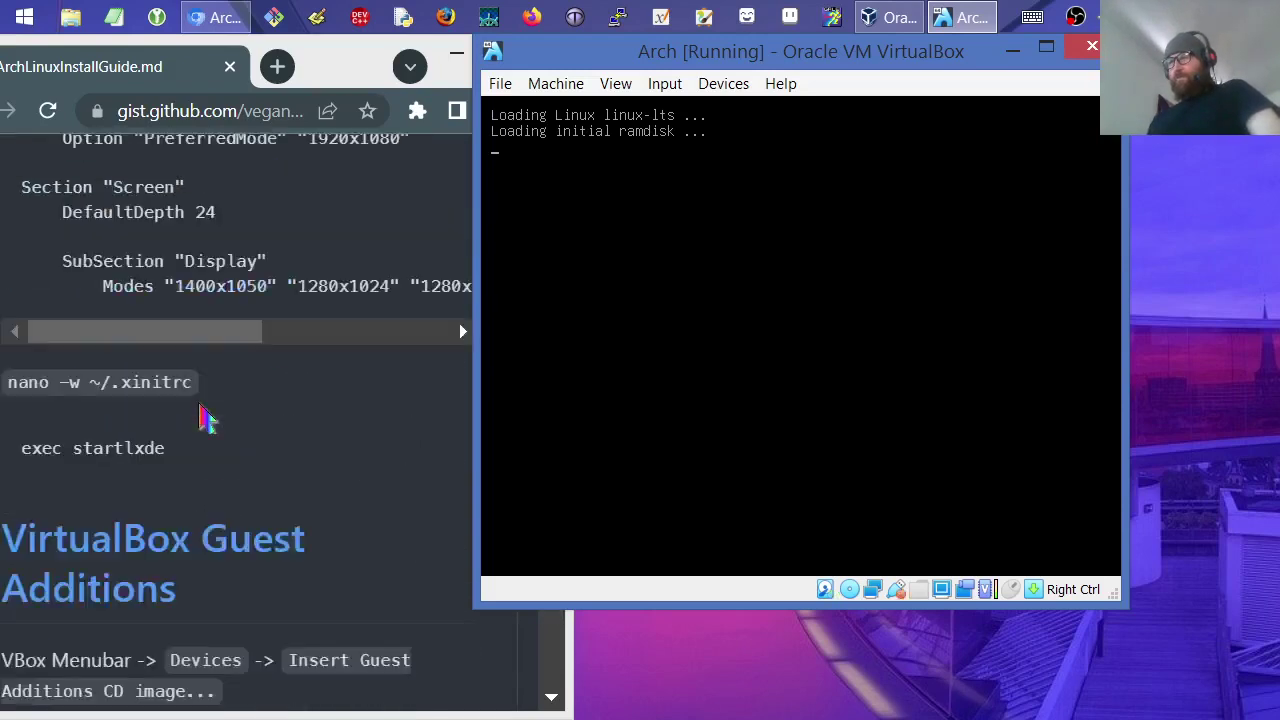
pyautogui.scroll(2, 210, 425)
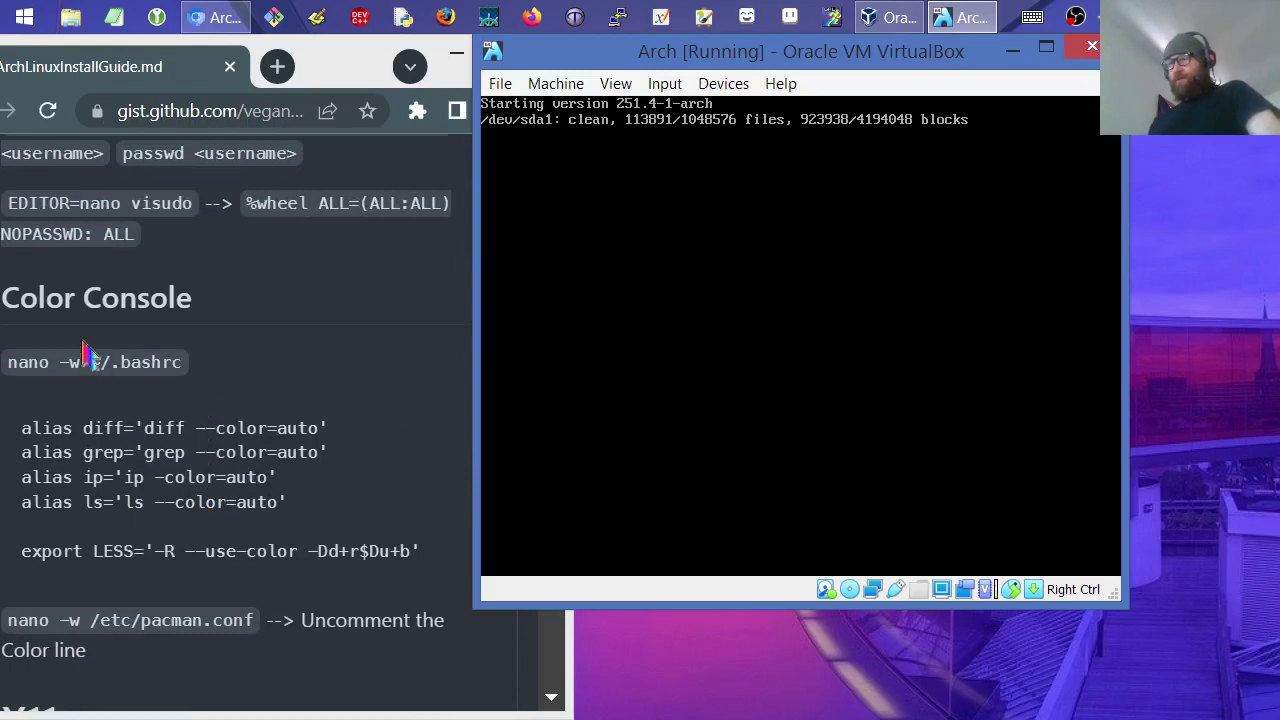
pyautogui.click(43, 330)
pyautogui.moveTo(43, 330); pyautogui.dragTo(286, 594)
pyautogui.scroll(-15, 340, 427)
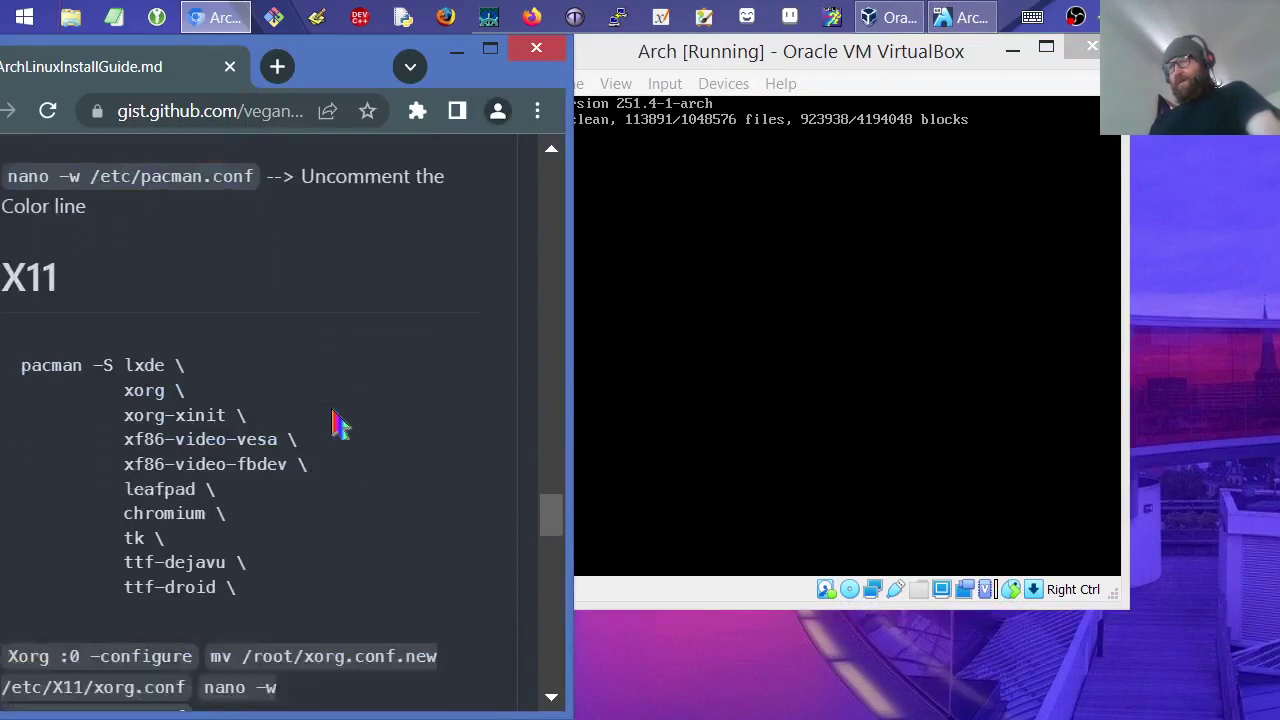
pyautogui.scroll(-4, 330, 432)
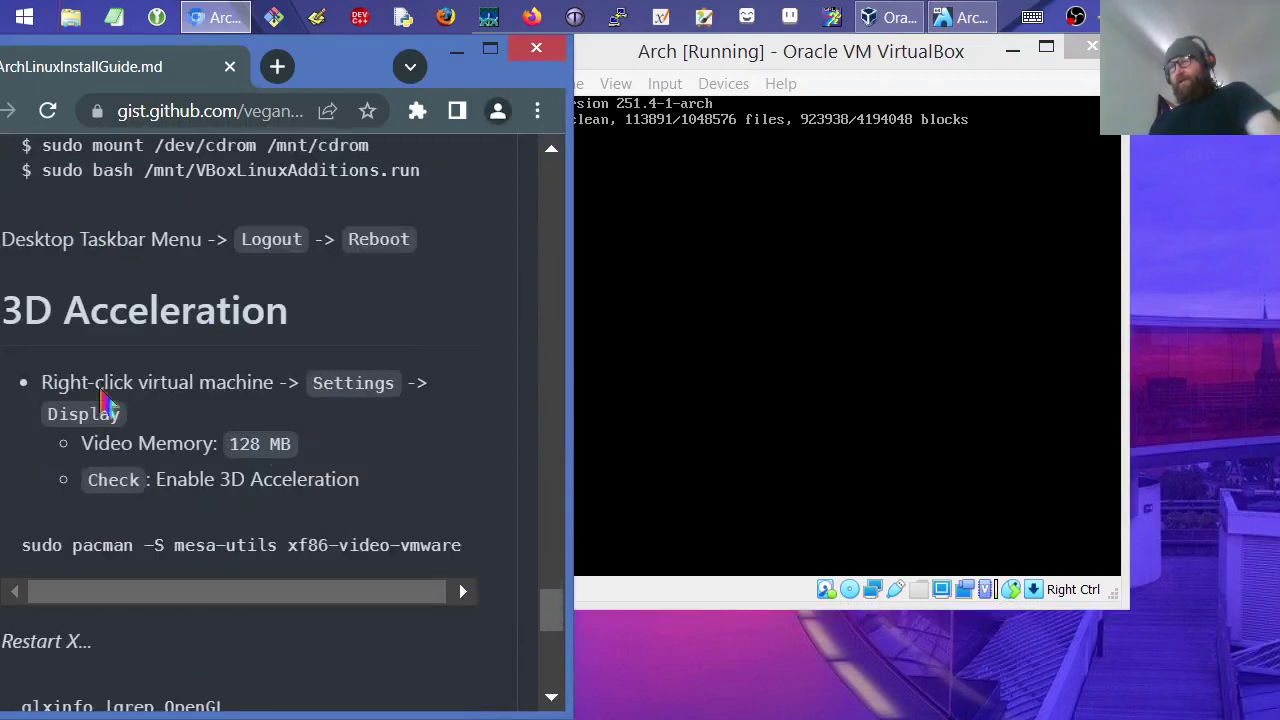
pyautogui.moveTo(22, 310); pyautogui.dragTo(320, 548)
pyautogui.click(377, 396)
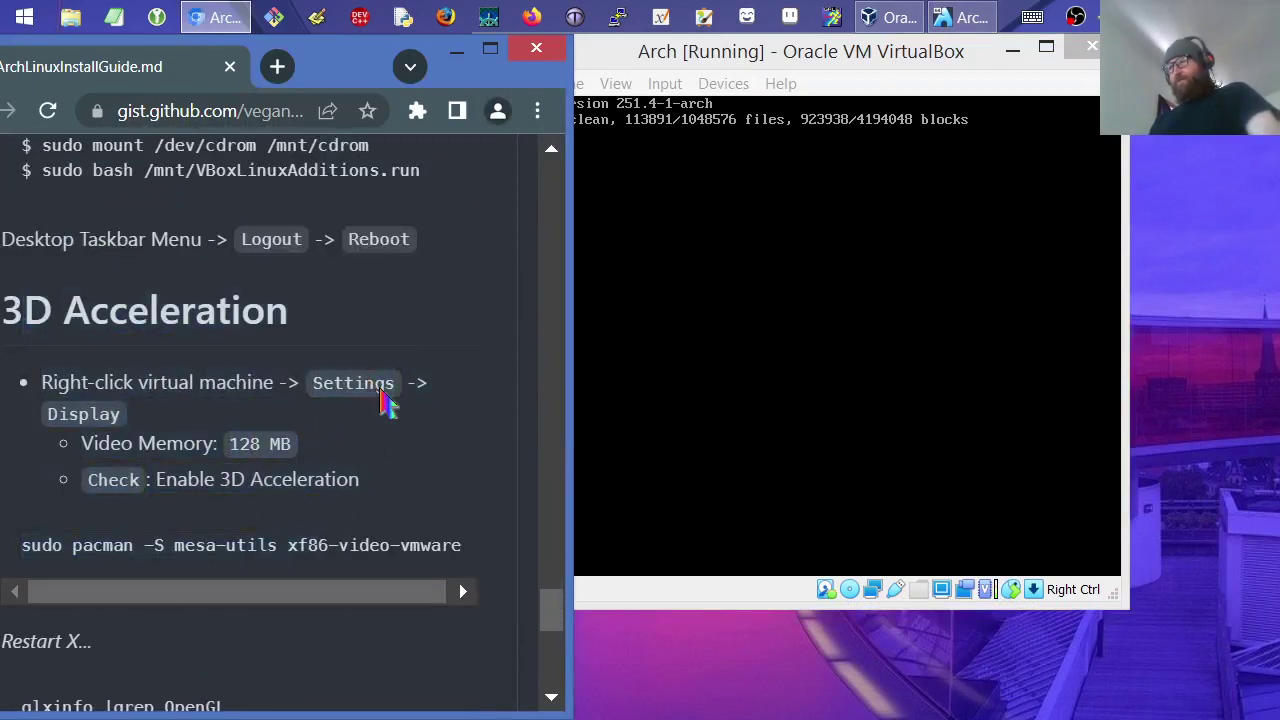
# - Log in at the Arch console with the username and account password, and start the desktop with startx
pyautogui.click(723, 55)
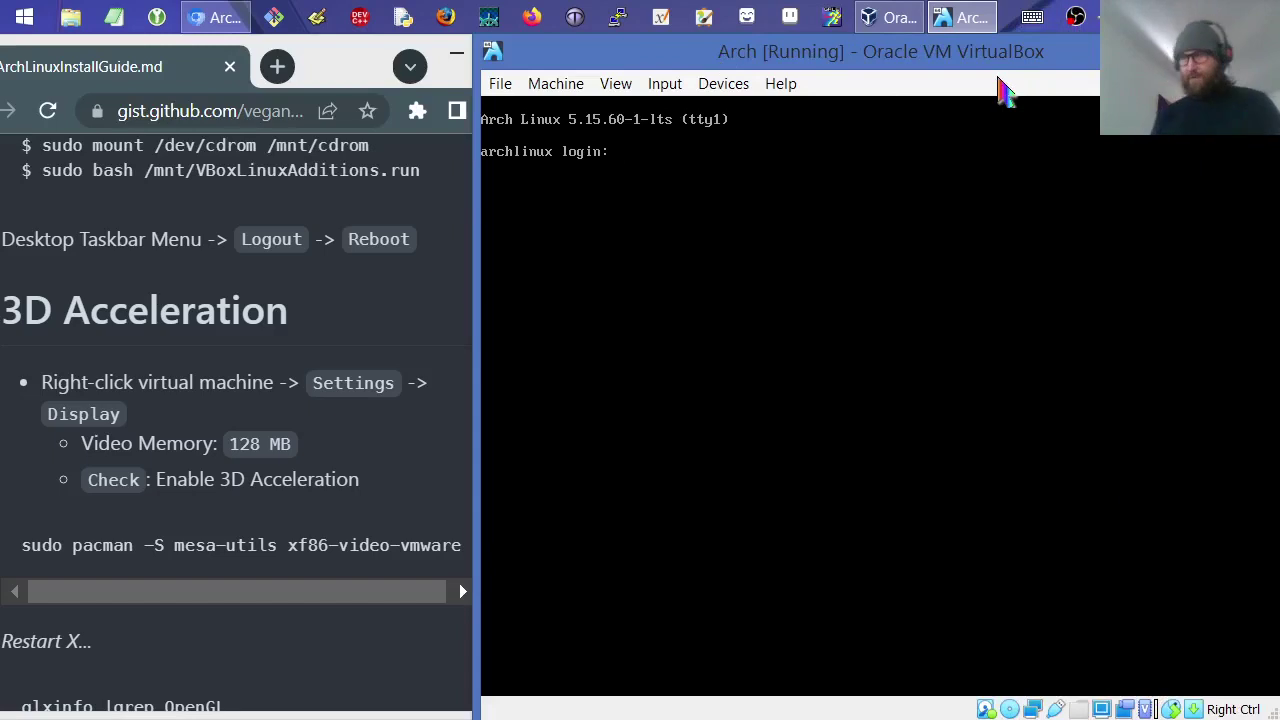
pyautogui.write('veganaize')
pyautogui.press('Return')
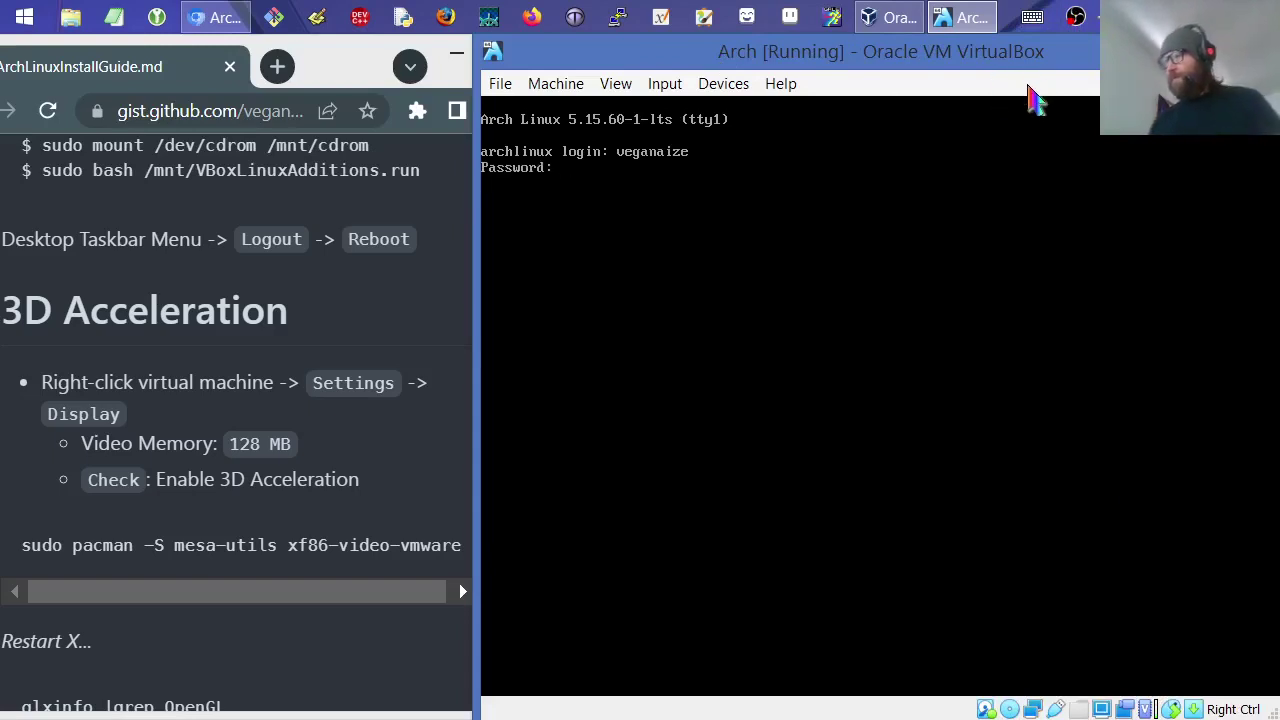
pyautogui.press('Return')
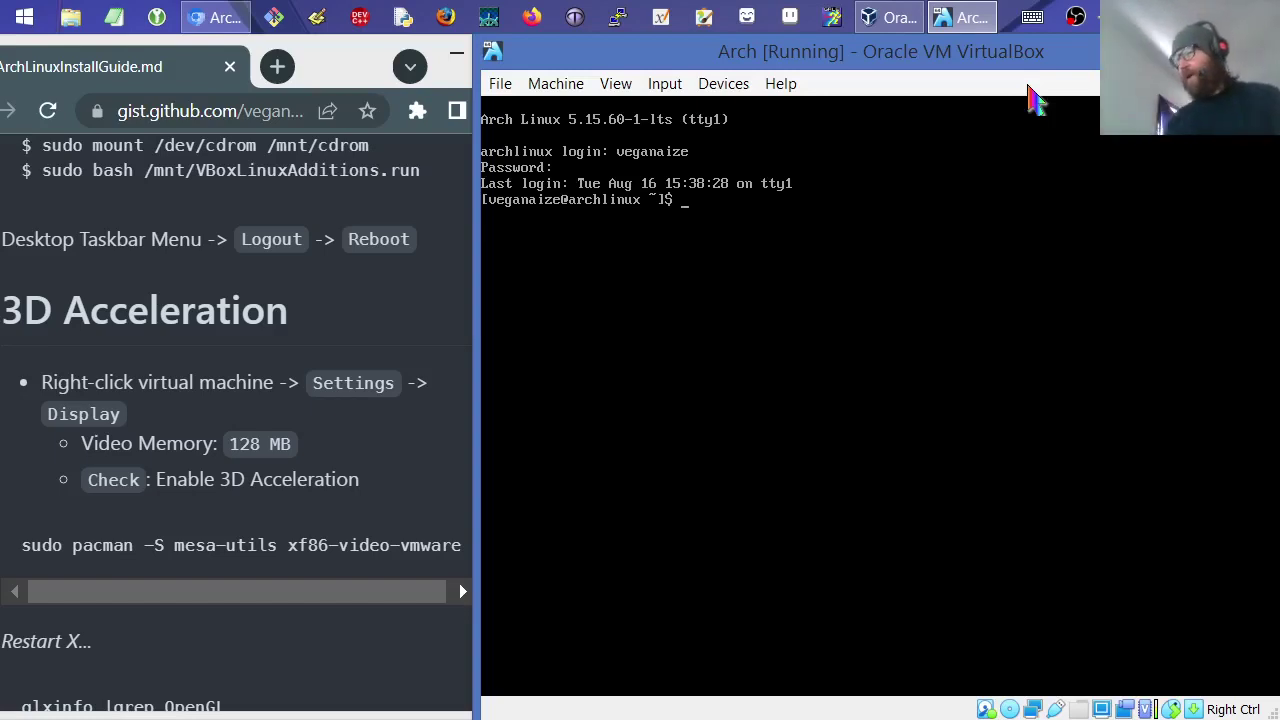
pyautogui.write('tartx')
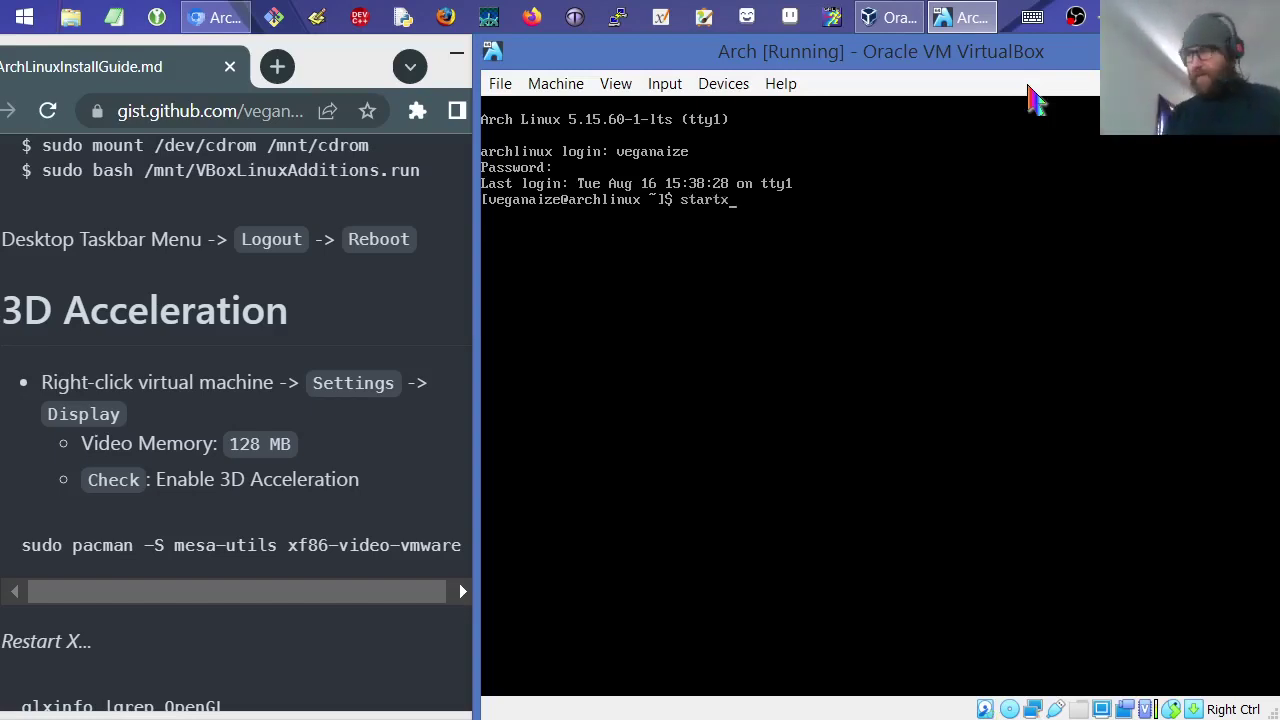
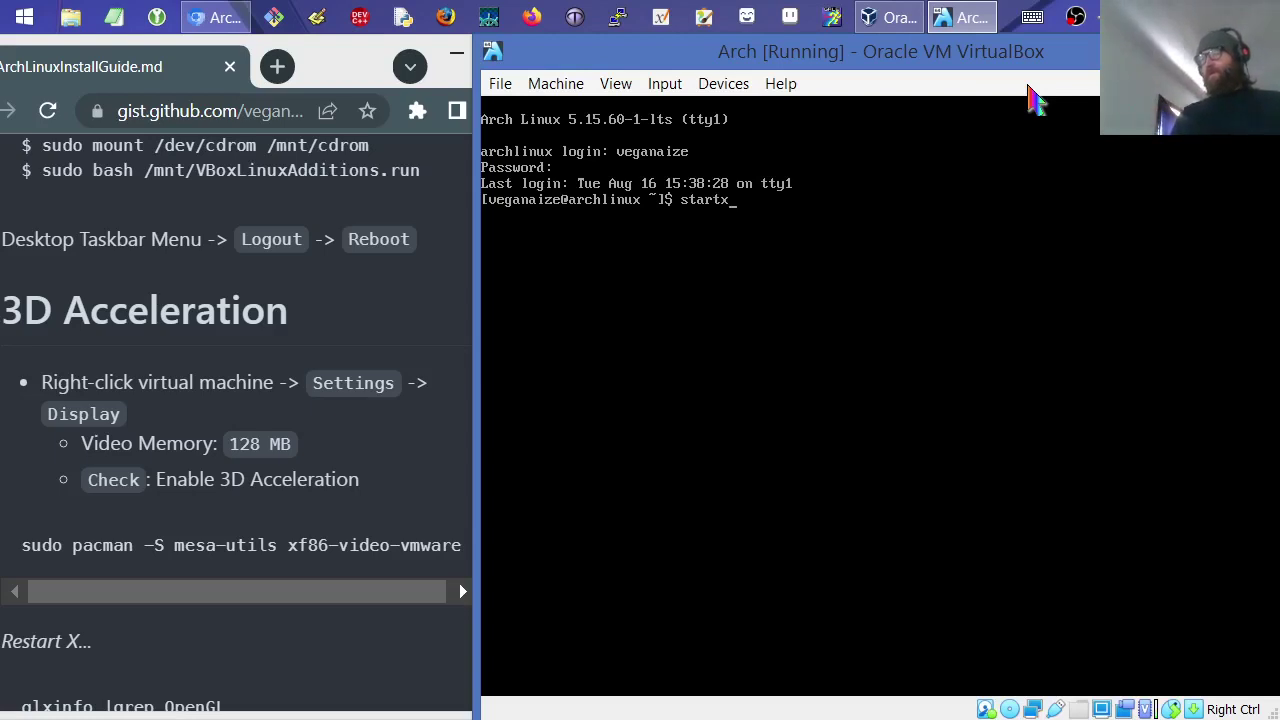
pyautogui.press('Return')
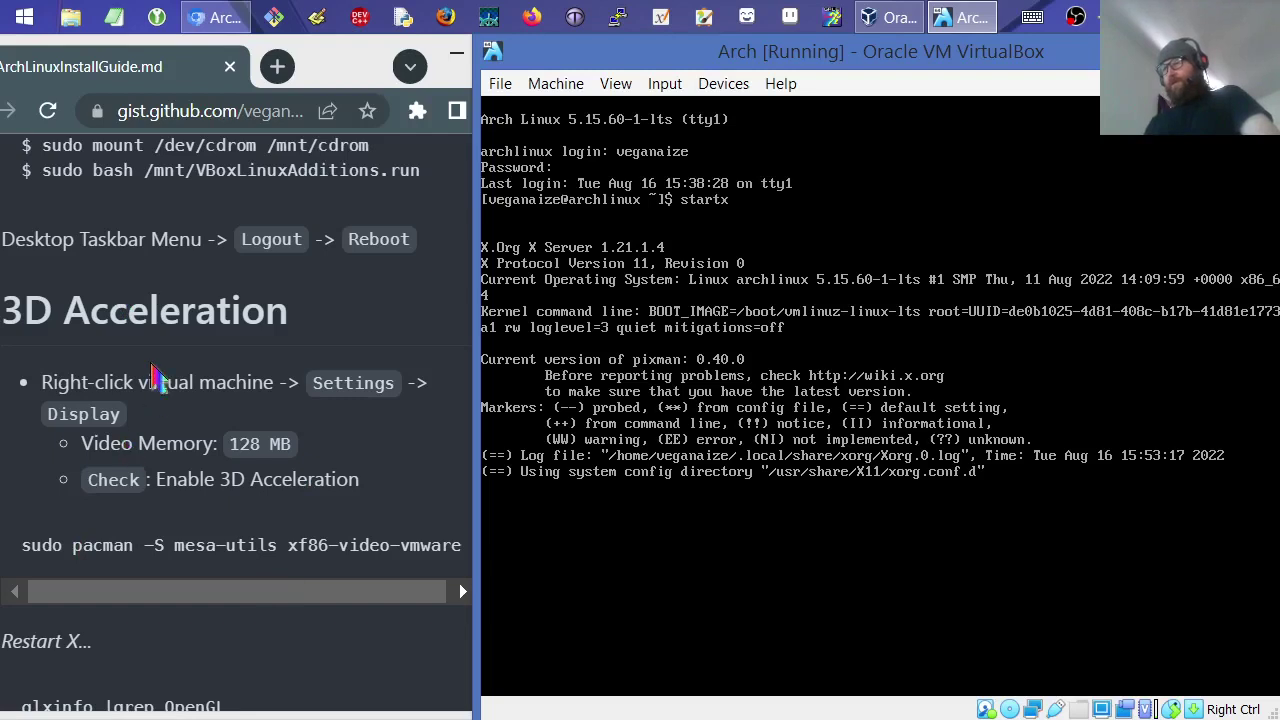
# - Check the virtual machine's Shared Clipboard options and copy the guide's command sudo pacman -S mesa-utils xf86-video-vmware
pyautogui.moveTo(36, 557); pyautogui.dragTo(498, 567)
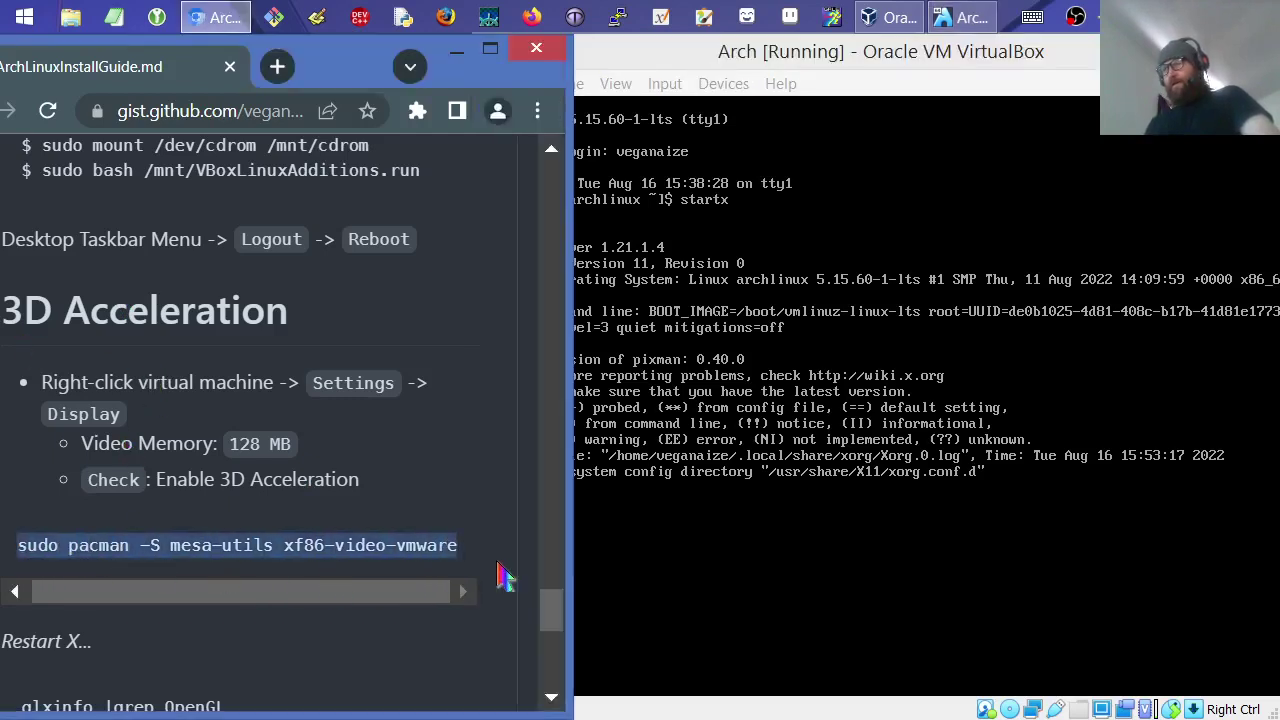
pyautogui.click(737, 56)
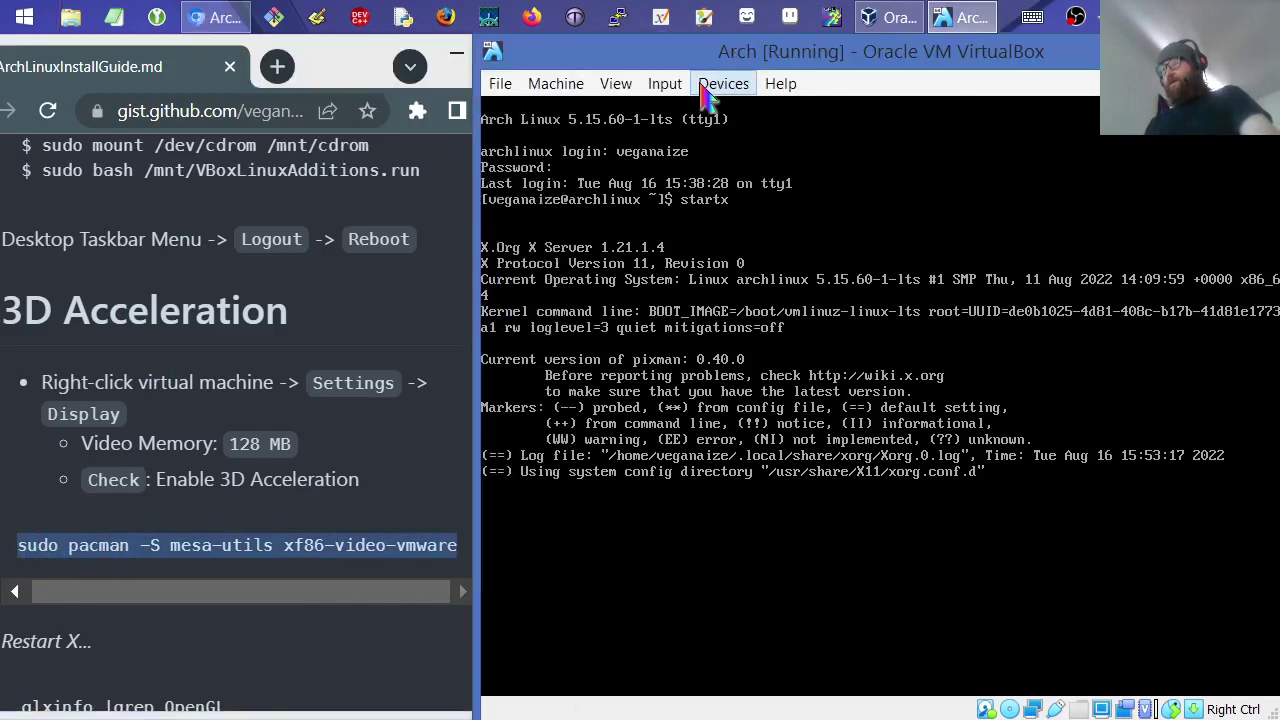
pyautogui.click(665, 85)
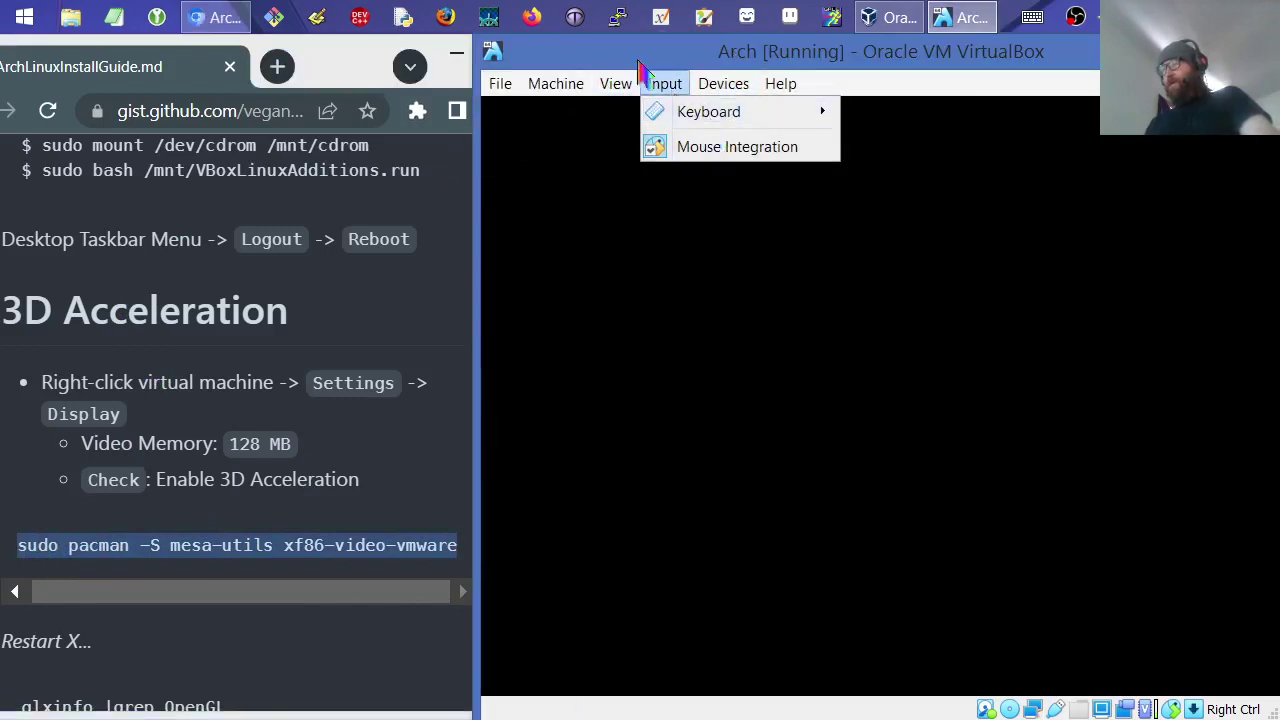
pyautogui.moveTo(718, 84)
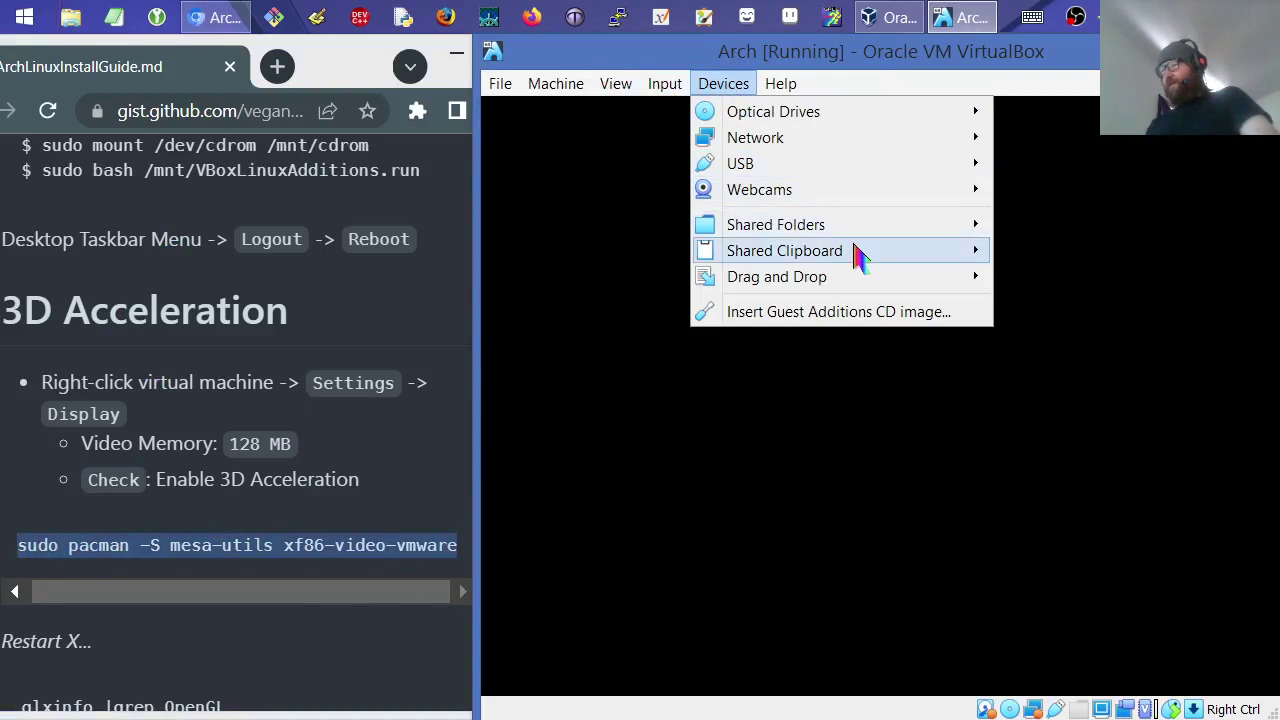
pyautogui.moveTo(888, 258)
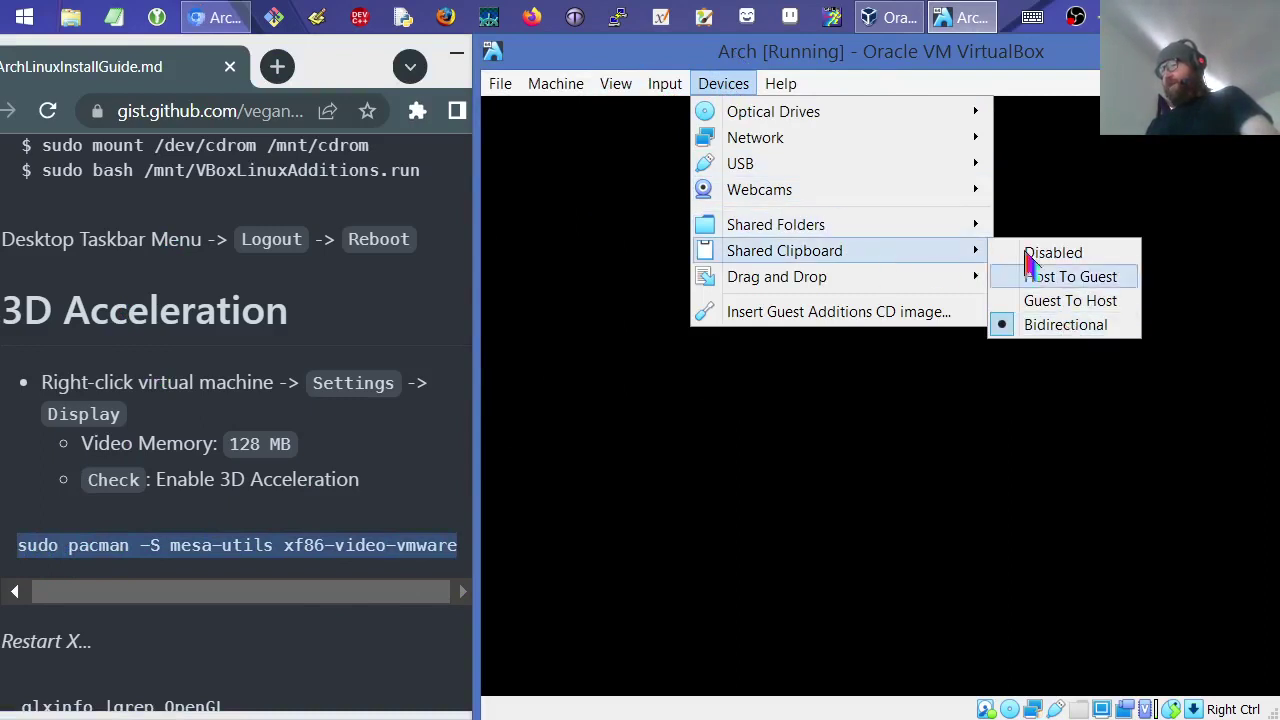
pyautogui.click(632, 56)
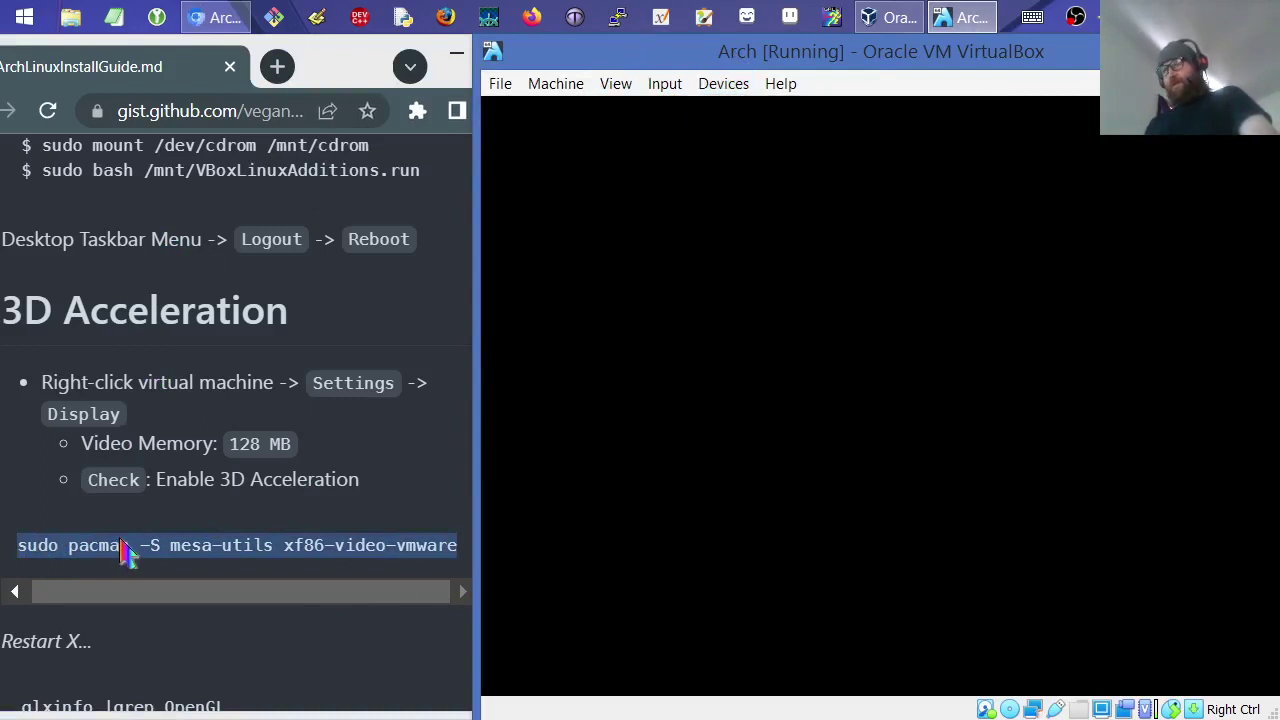
pyautogui.rightClick(123, 553)
pyautogui.click(183, 558)
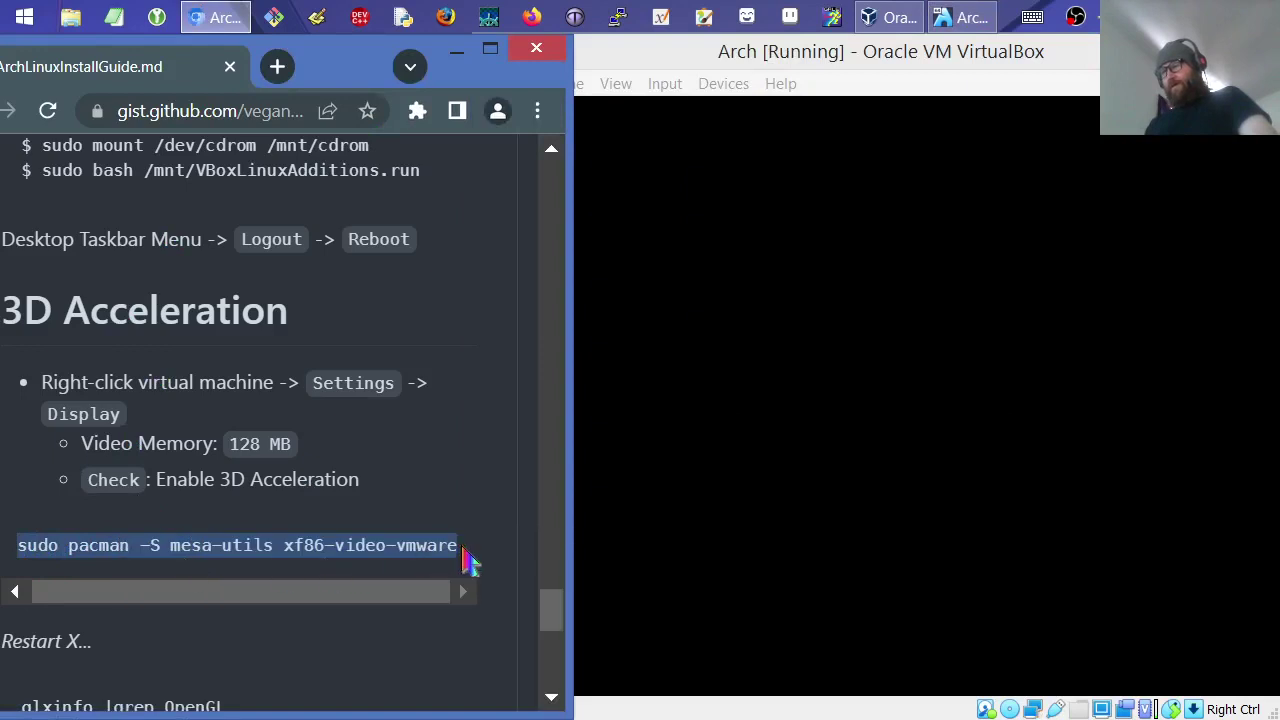
# - Copy the guide's command sudo pacman -S mesa-utils xf86-video-vmware and open a terminal in the Arch virtual machine
pyautogui.tripleClick(350, 555)
pyautogui.rightClick(350, 555)
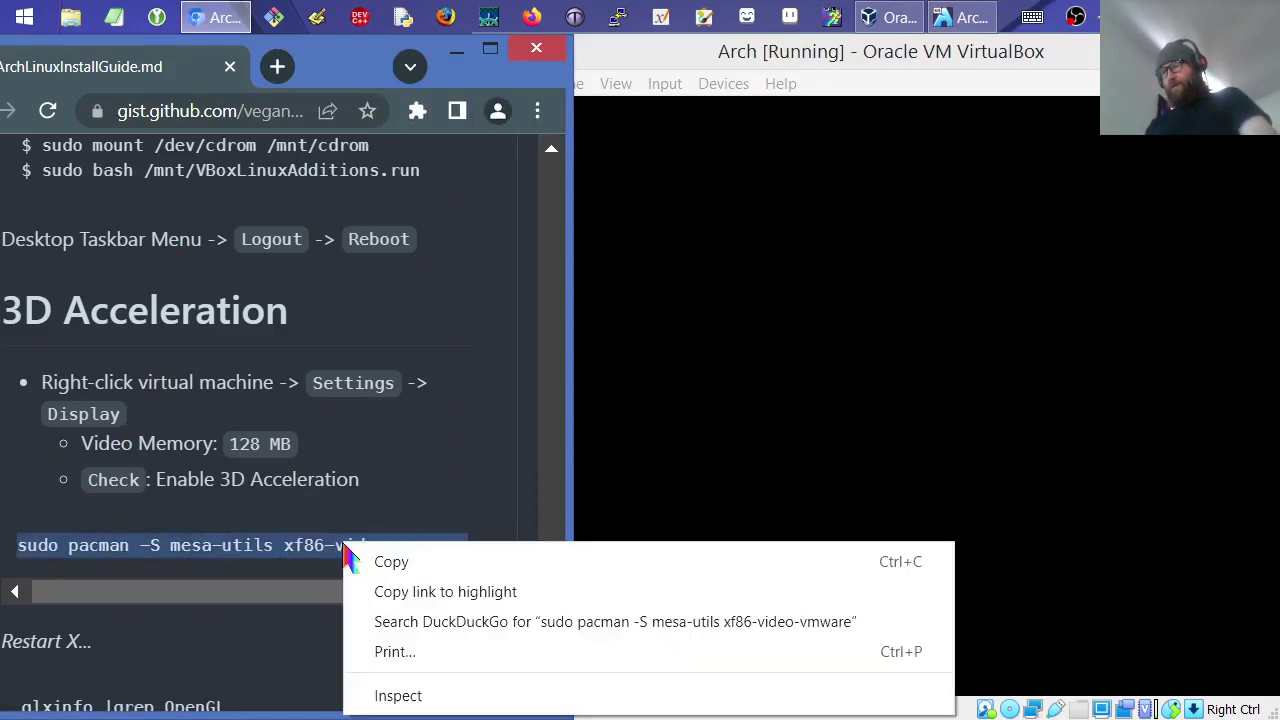
pyautogui.click(372, 562)
pyautogui.click(700, 60)
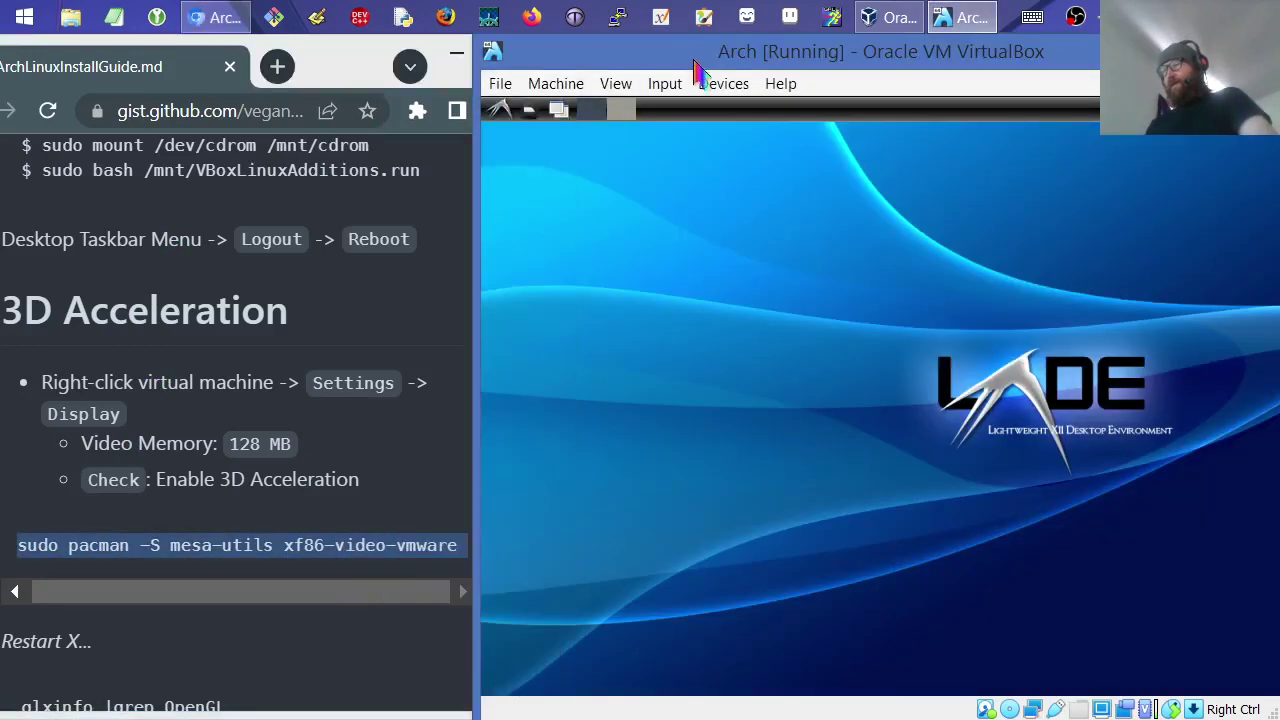
pyautogui.click(500, 107)
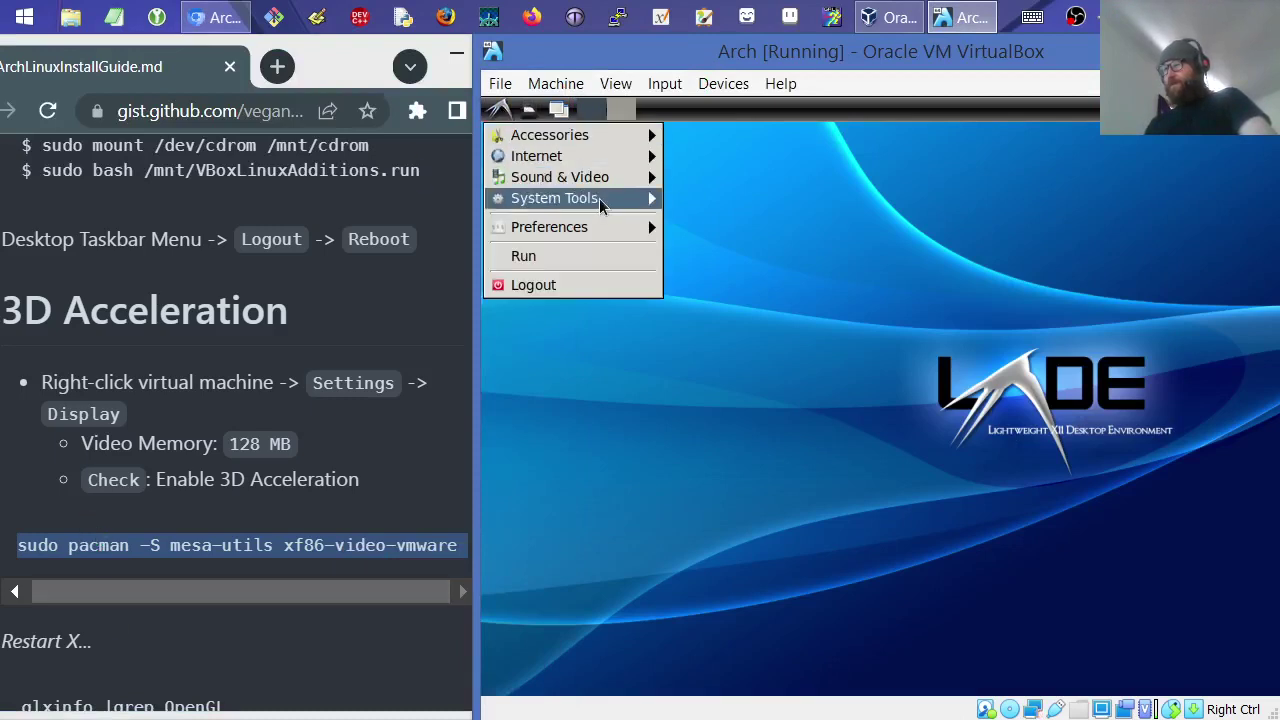
pyautogui.click(705, 260)
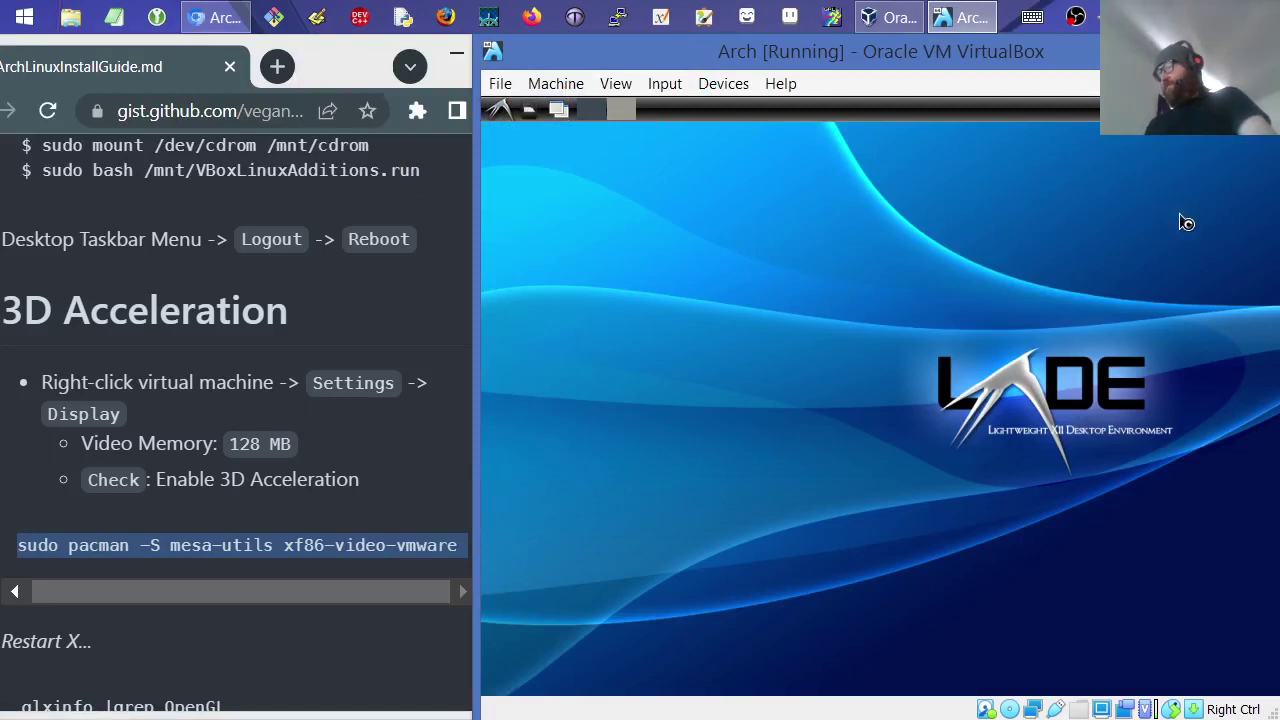
# - Switch the Arch virtual machine to full-screen mode and maximize the terminal window inside it
pyautogui.doubleClick(997, 52)
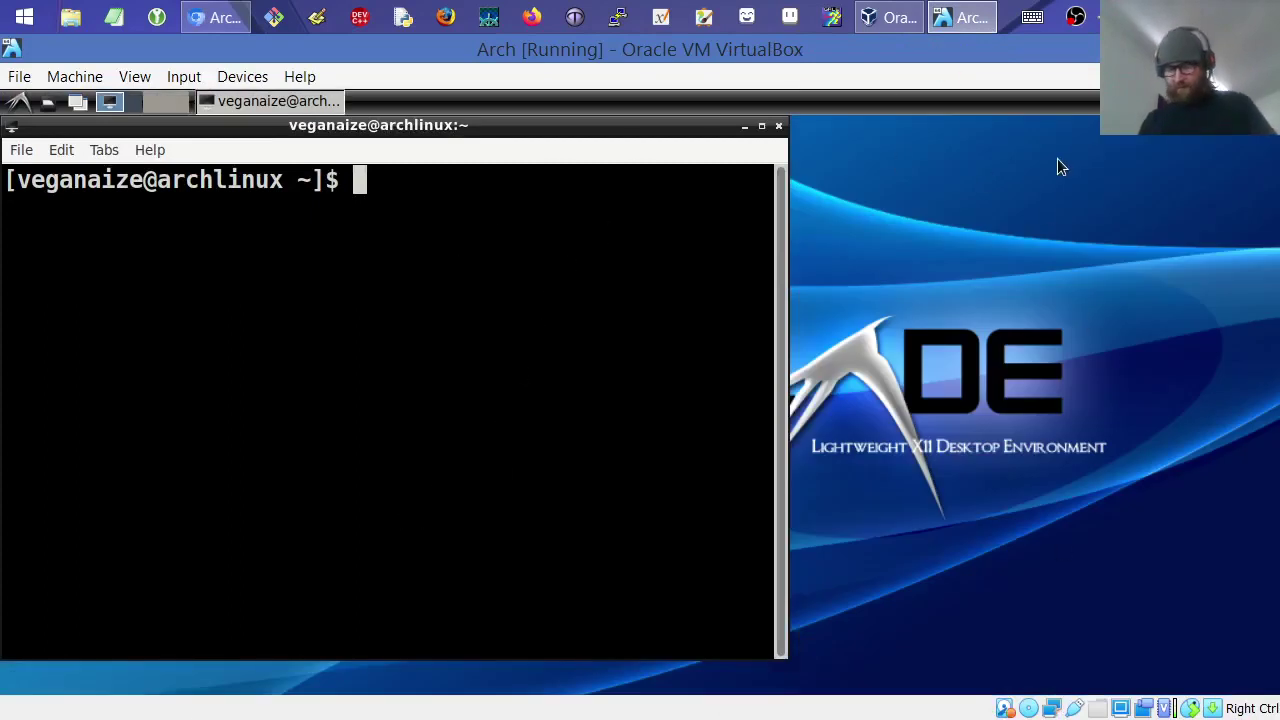
pyautogui.hotkey('ctrl', 'f')
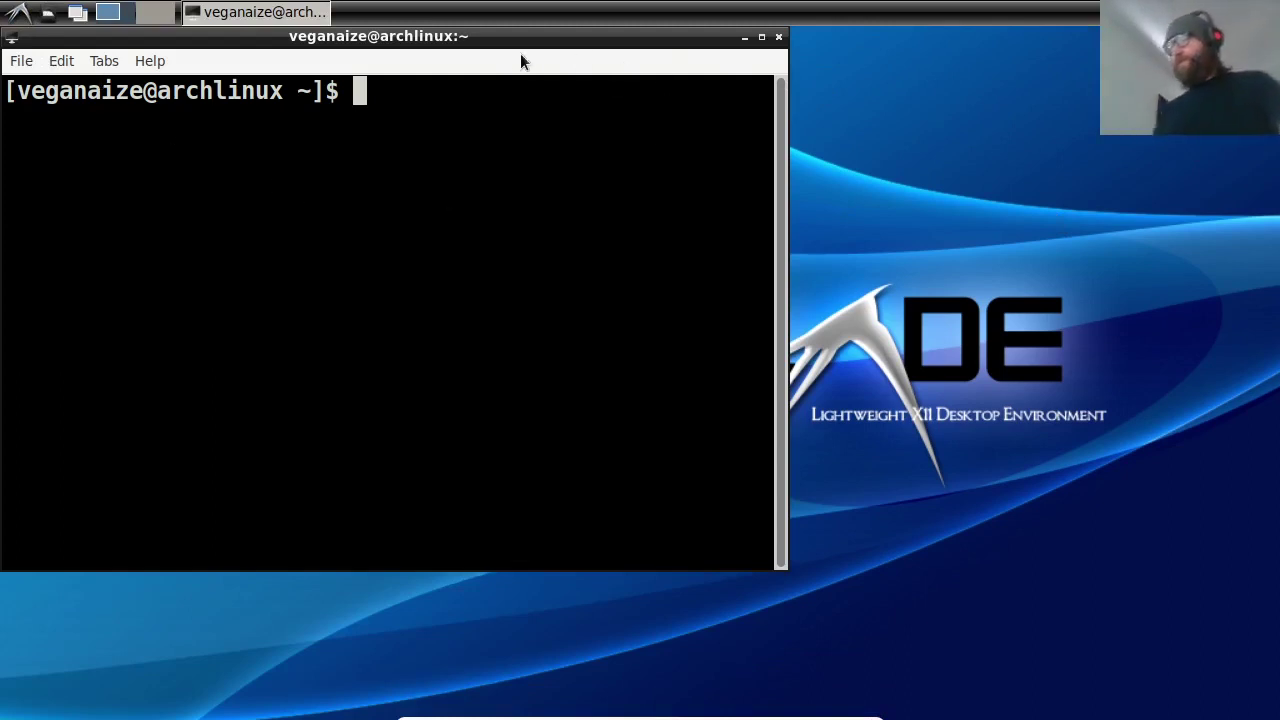
pyautogui.click(760, 41)
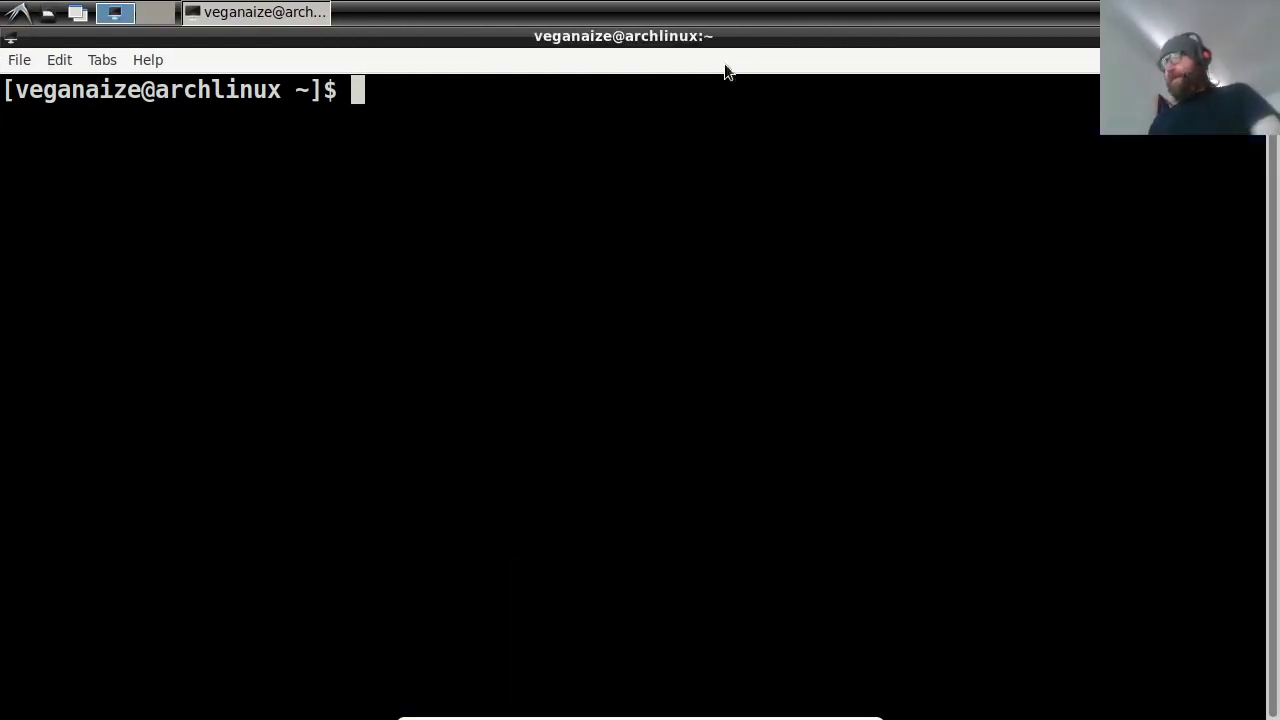
# - Paste and run sudo pacman -S mesa-utils xf86-video-vmware in the terminal, accepting the installation
pyautogui.rightClick(416, 104)
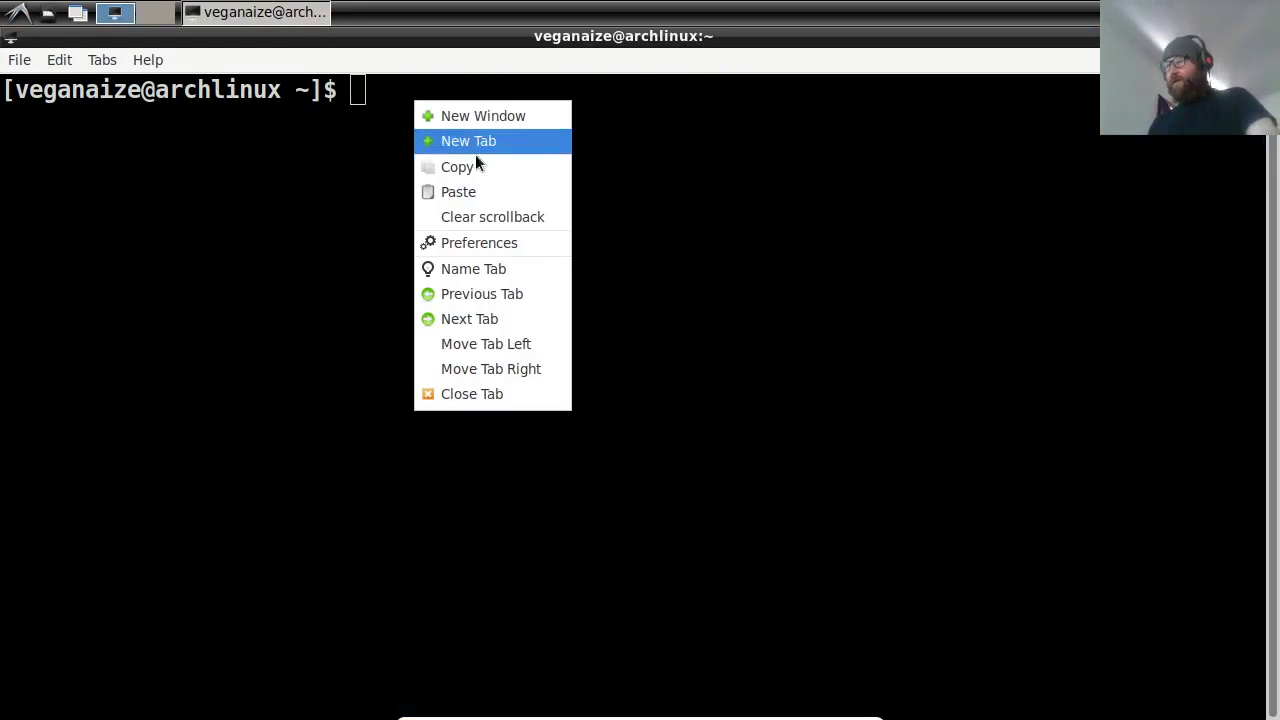
pyautogui.click(482, 194)
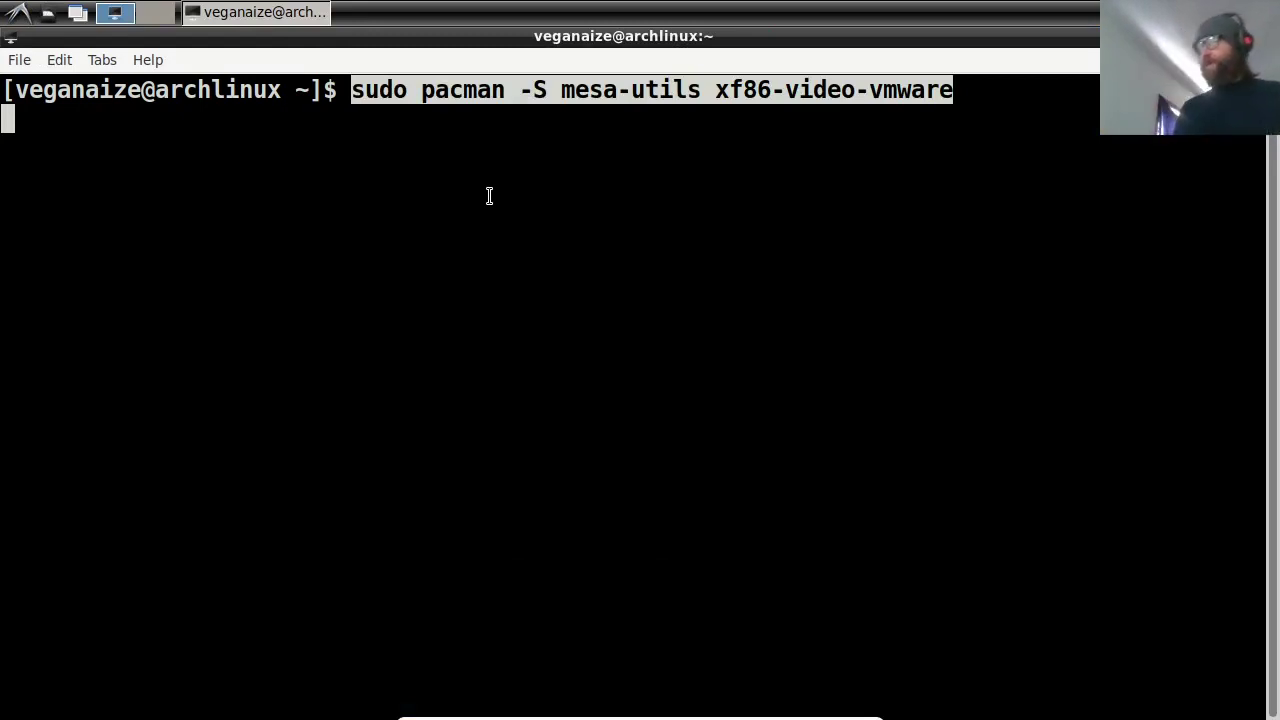
pyautogui.click(489, 196)
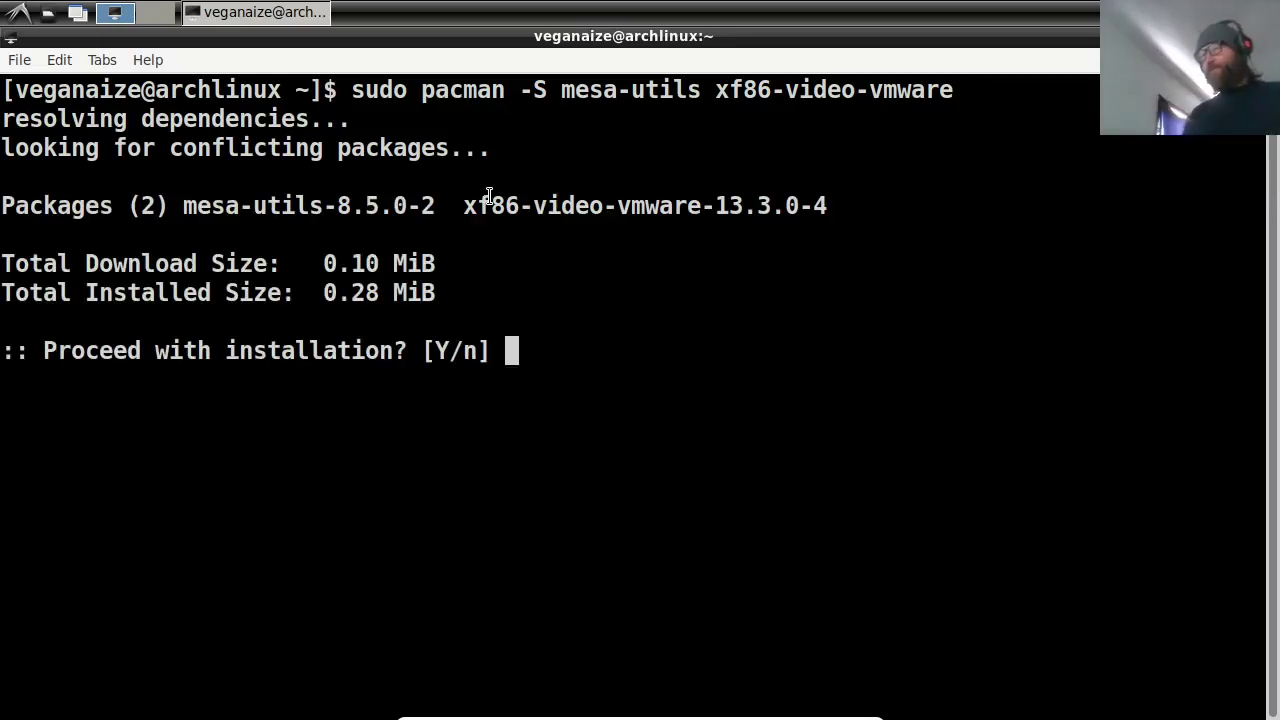
pyautogui.press('Return')
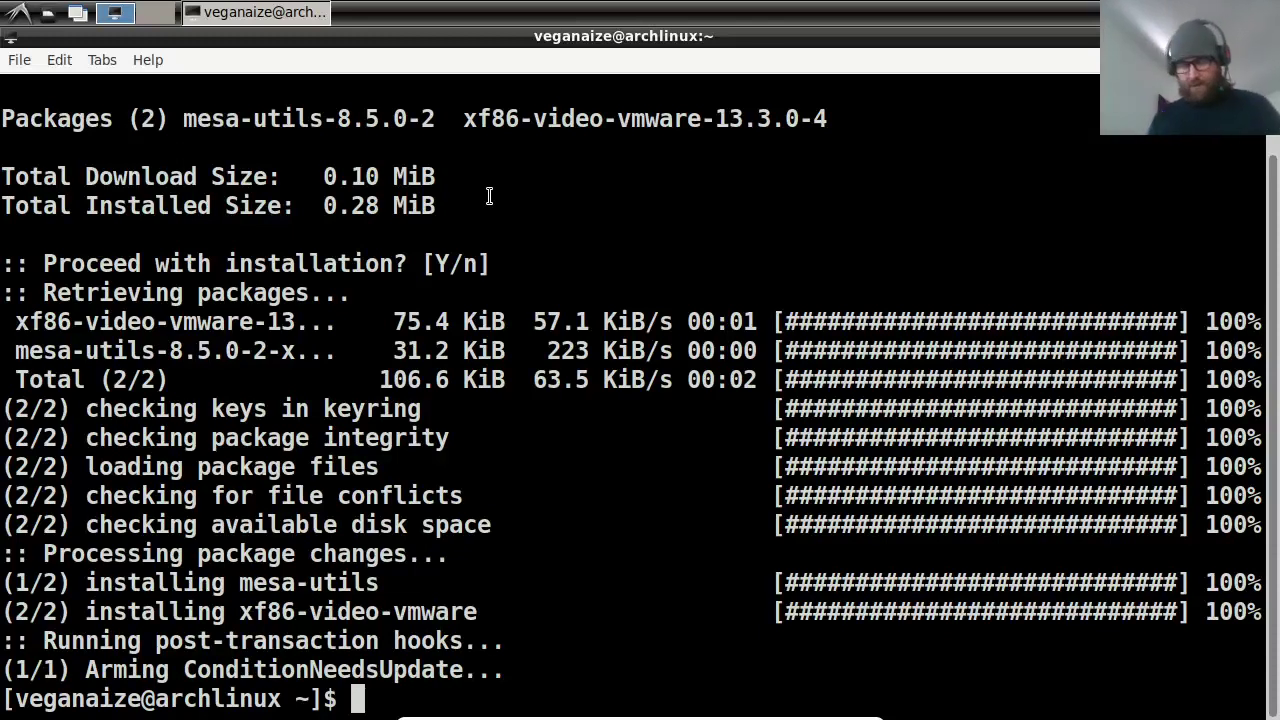
pyautogui.write('sudo p')
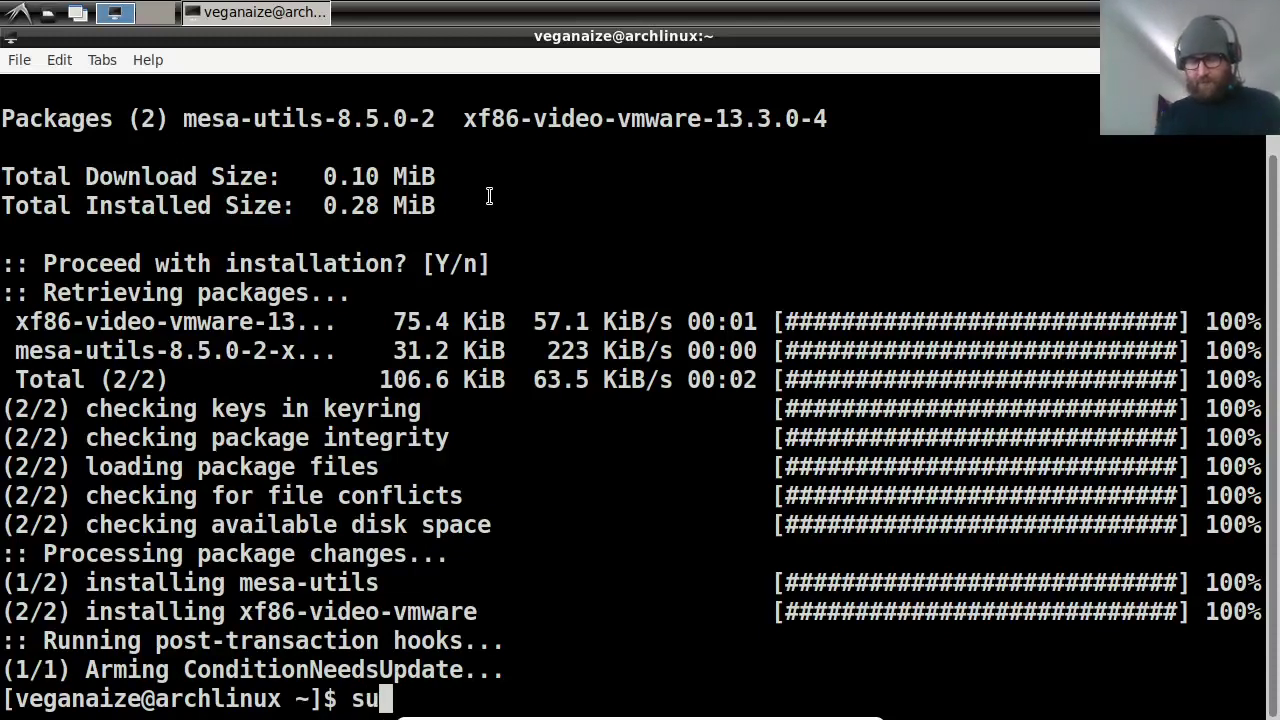
pyautogui.press('BackSpace')
pyautogui.press('BackSpace')
pyautogui.press('BackSpace')
pyautogui.press('BackSpace')
pyautogui.press('BackSpace')
pyautogui.press('BackSpace')
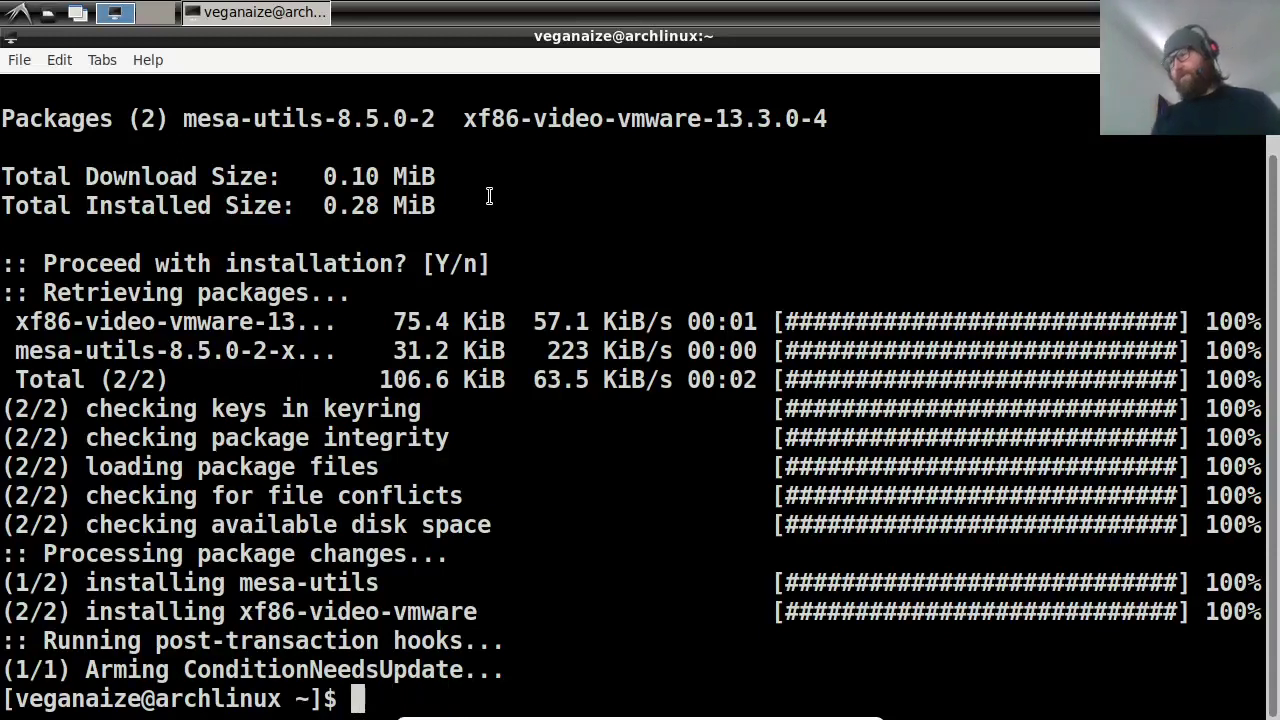
# - Clear the terminal, list disk usage with df -h, and highlight the /dev/sda1 line
pyautogui.write('clear')
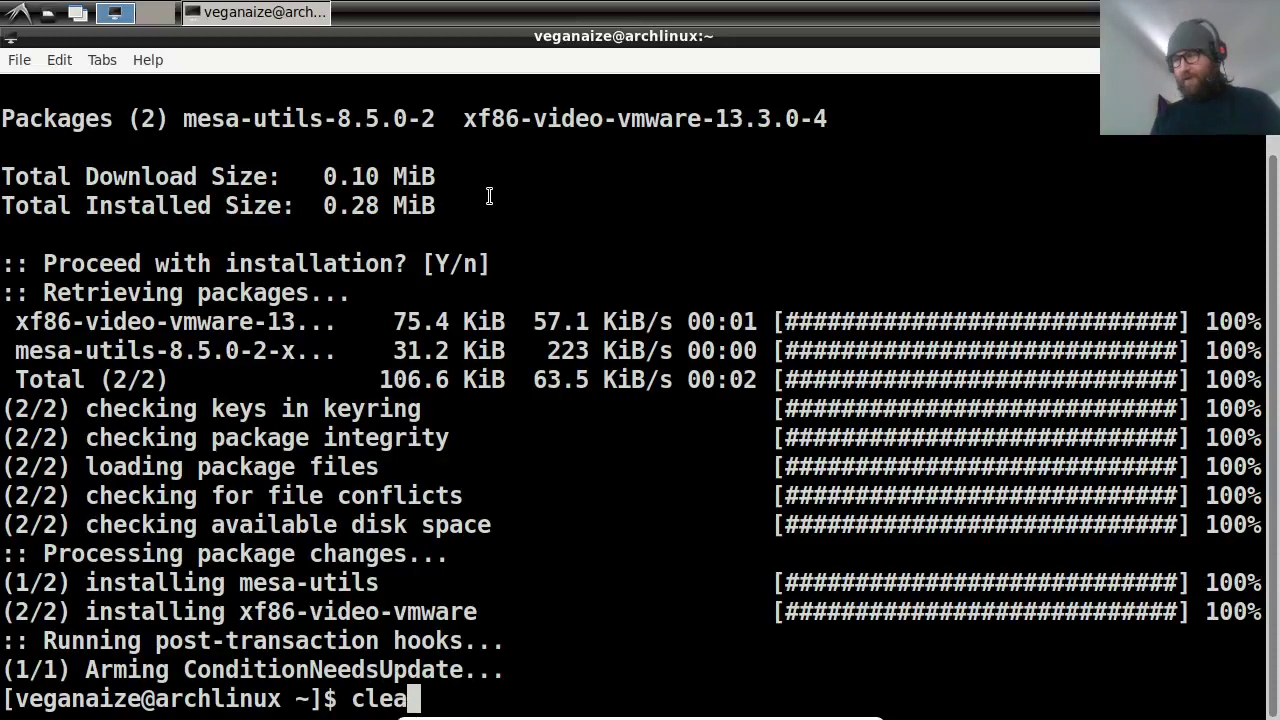
pyautogui.press('Return')
pyautogui.write('df -h')
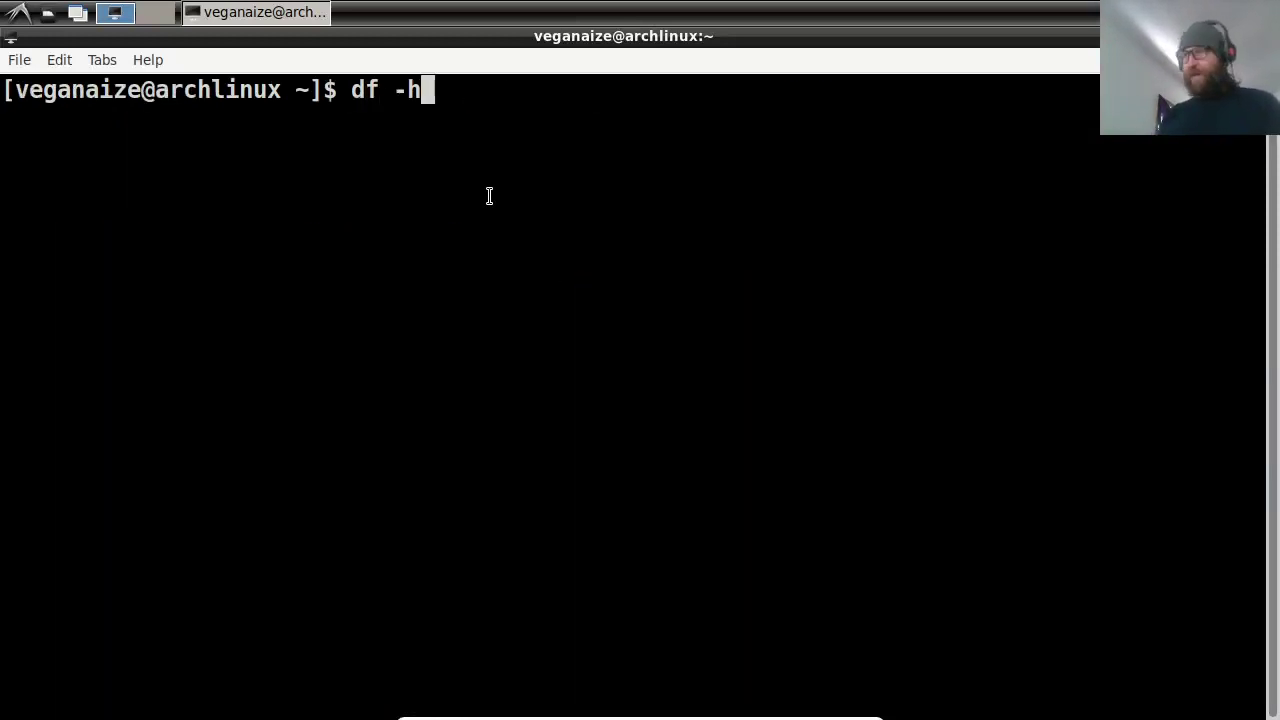
pyautogui.press('Return')
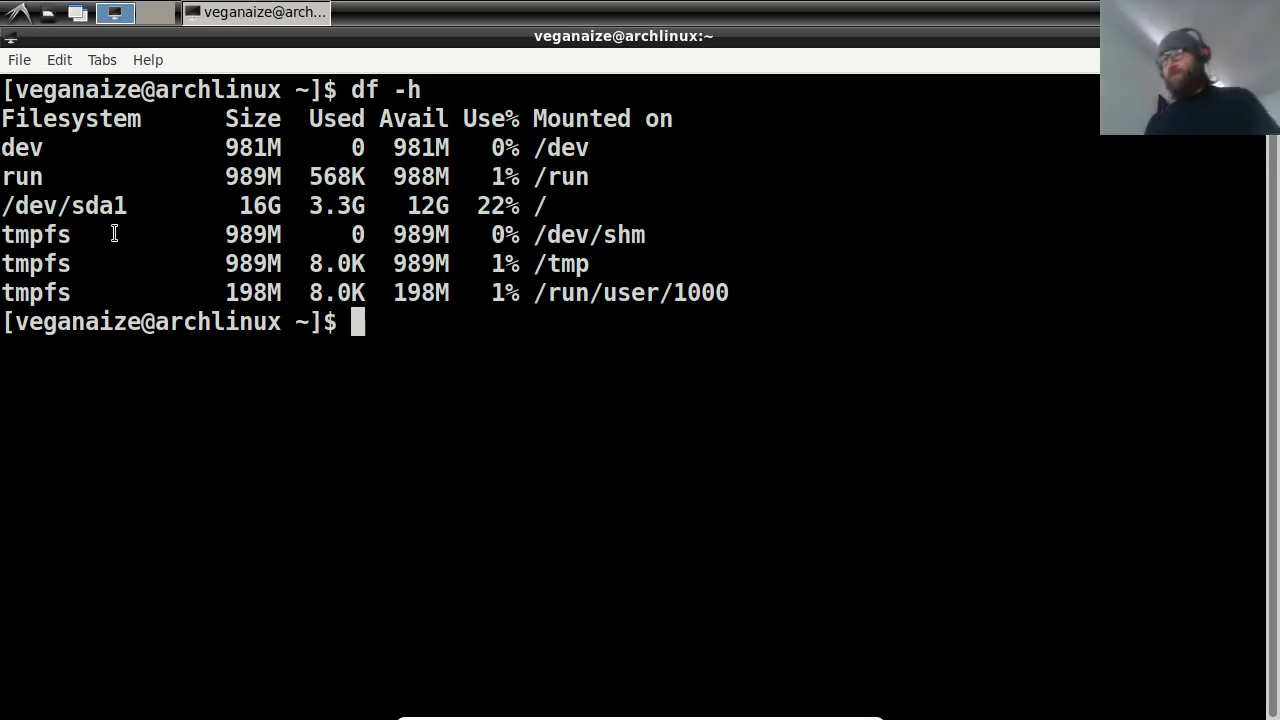
pyautogui.tripleClick(30, 205)
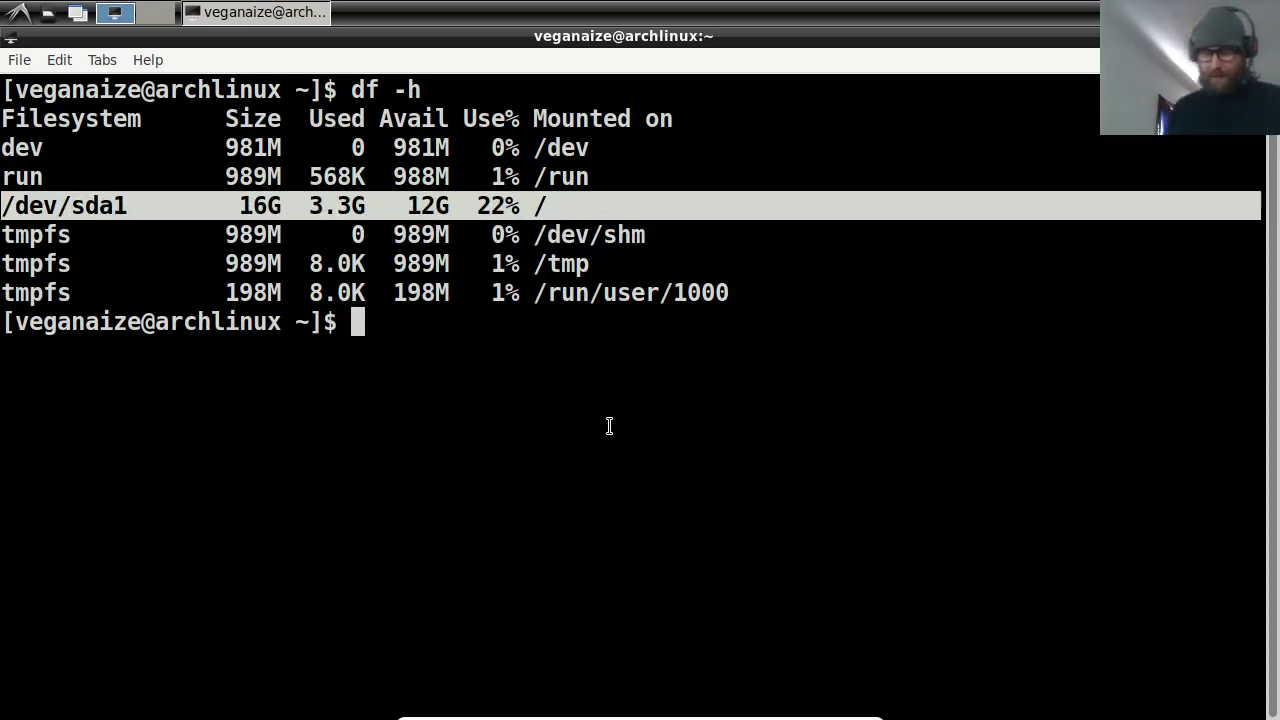
# - Run pacman -Scc, repeat it as root with sudo !!, and agree to remove all cached files and unused repositories
pyautogui.write('pac')
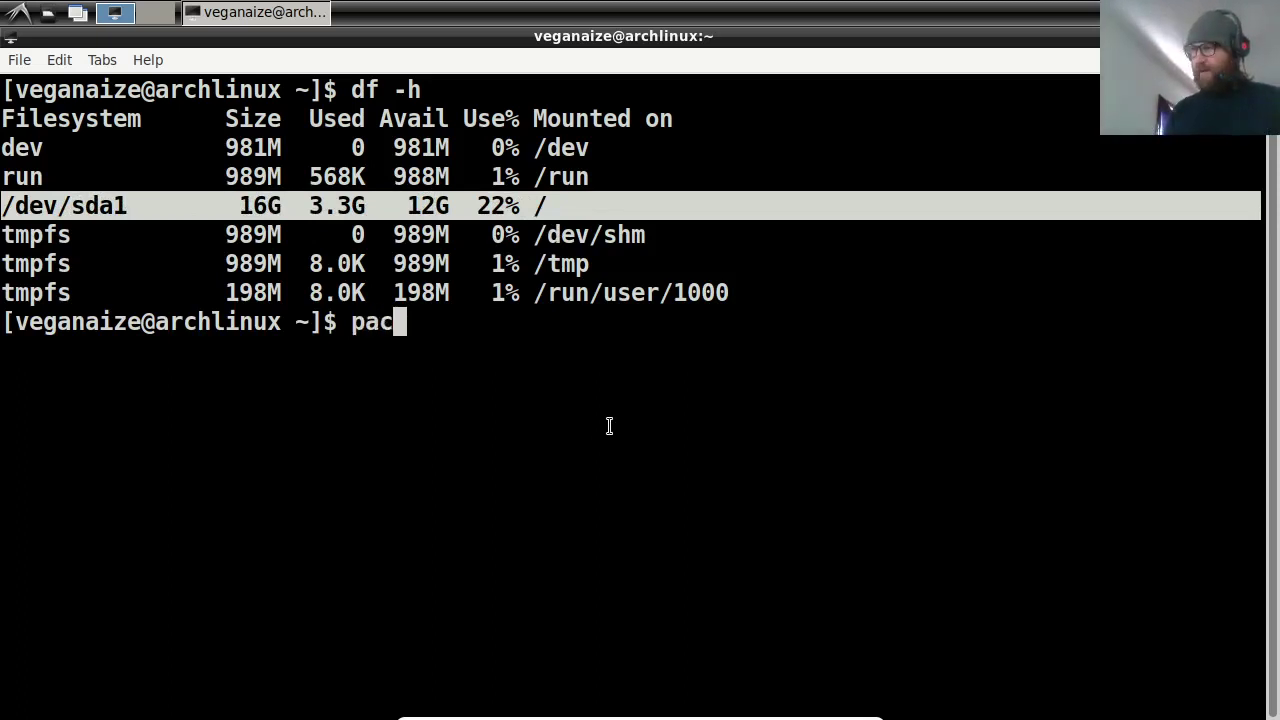
pyautogui.write('man -Scc')
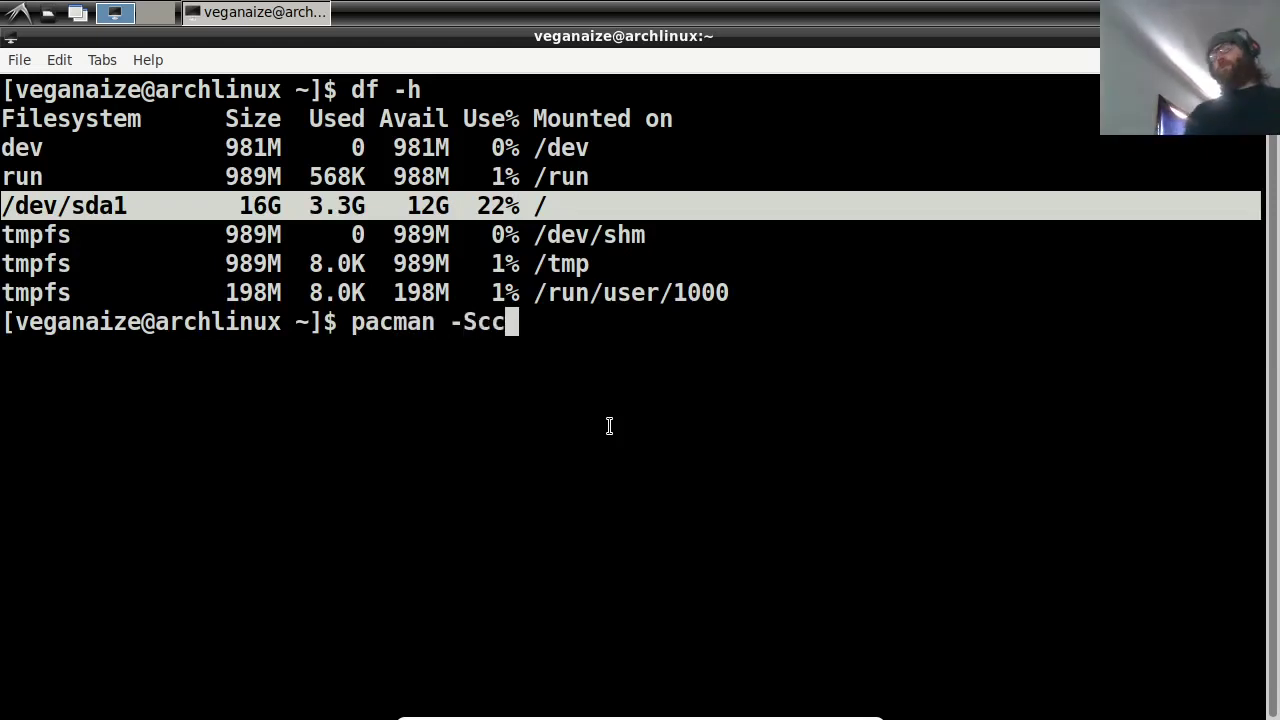
pyautogui.press('Return')
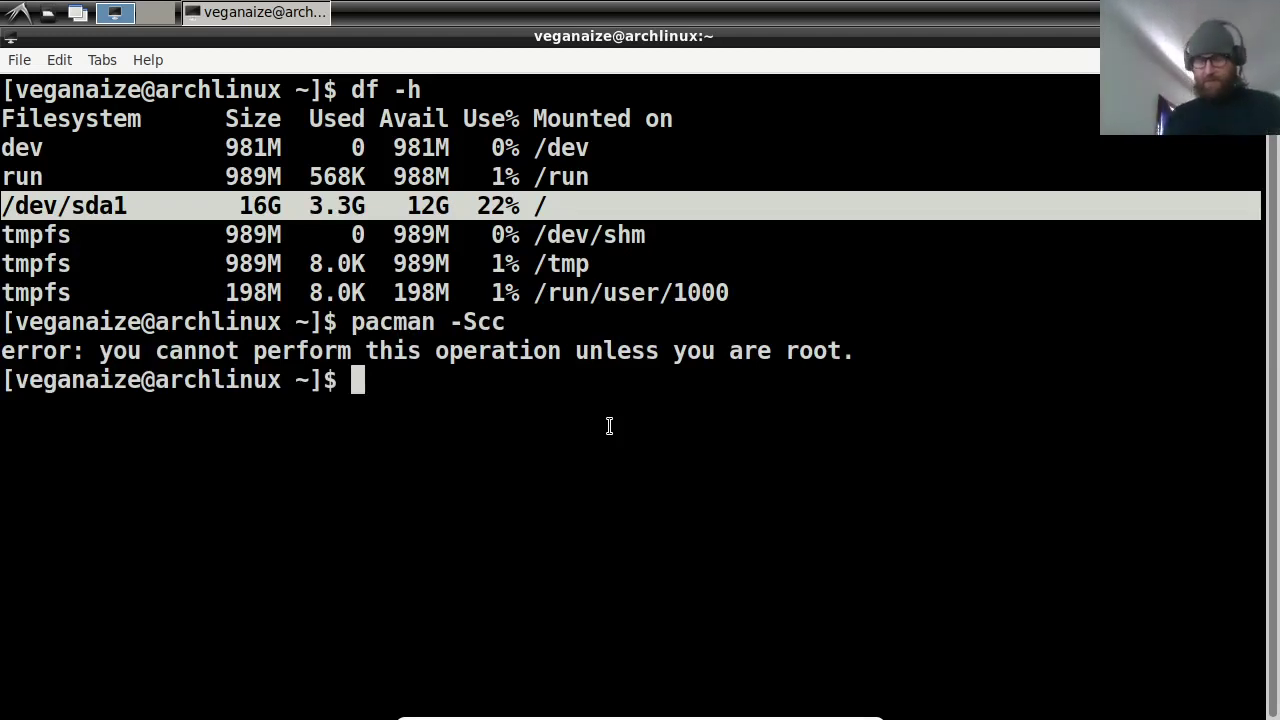
pyautogui.write('sudo ')
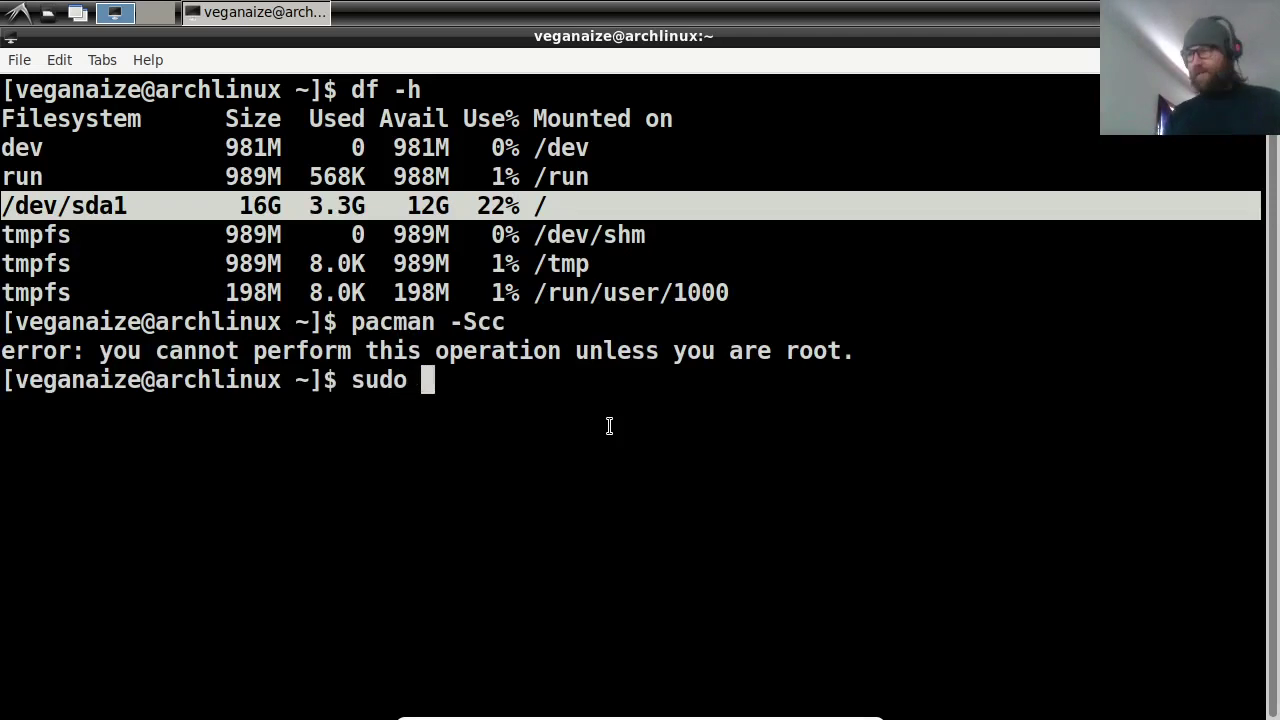
pyautogui.write('!!')
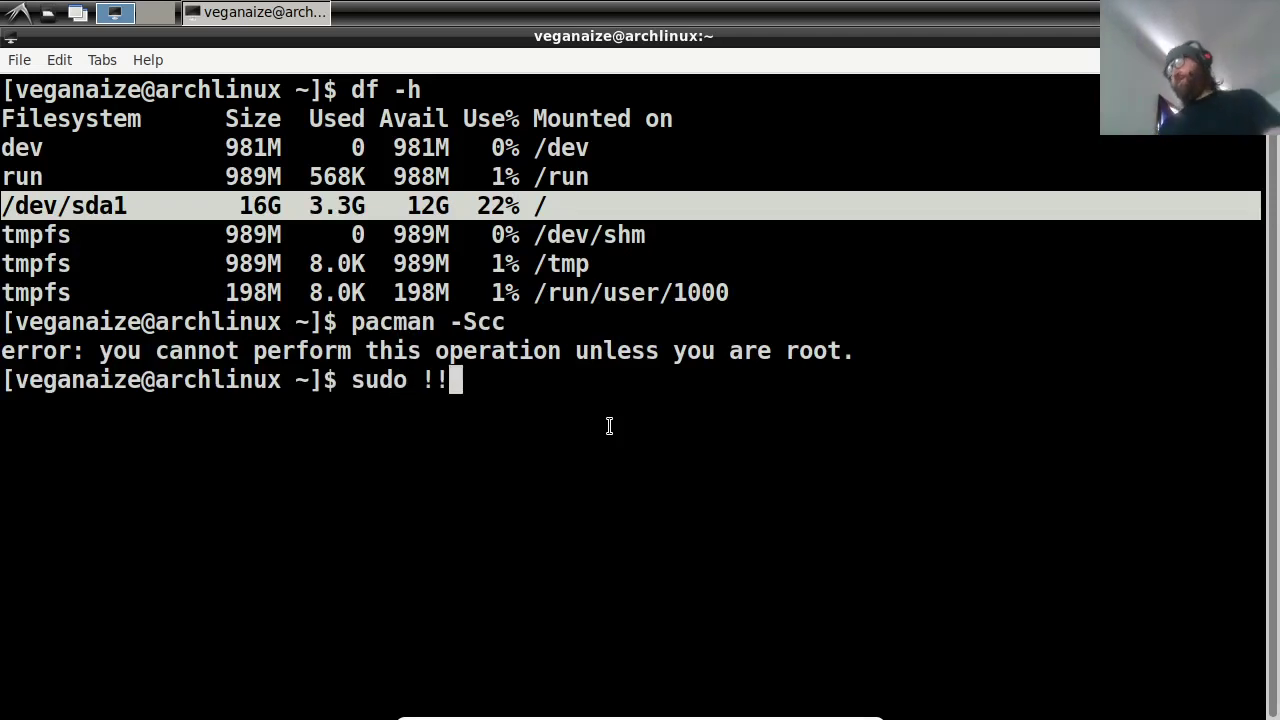
pyautogui.press('Return')
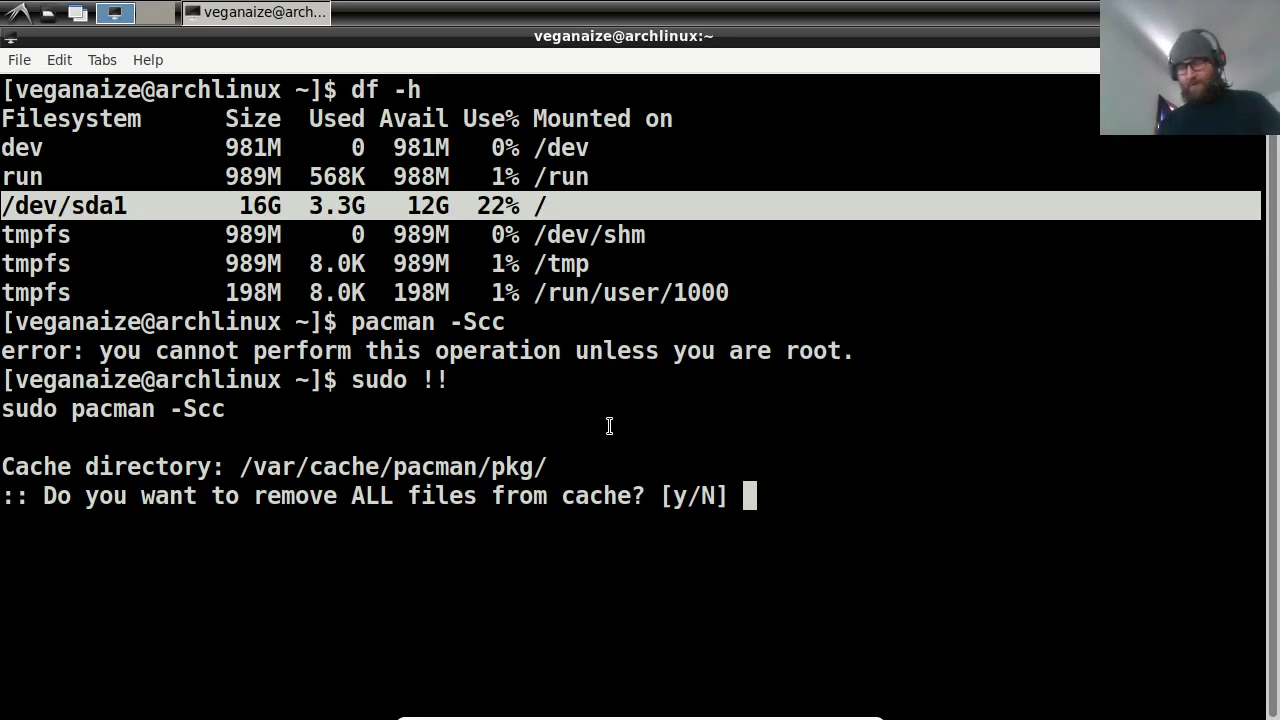
pyautogui.write('y')
pyautogui.press('Return')
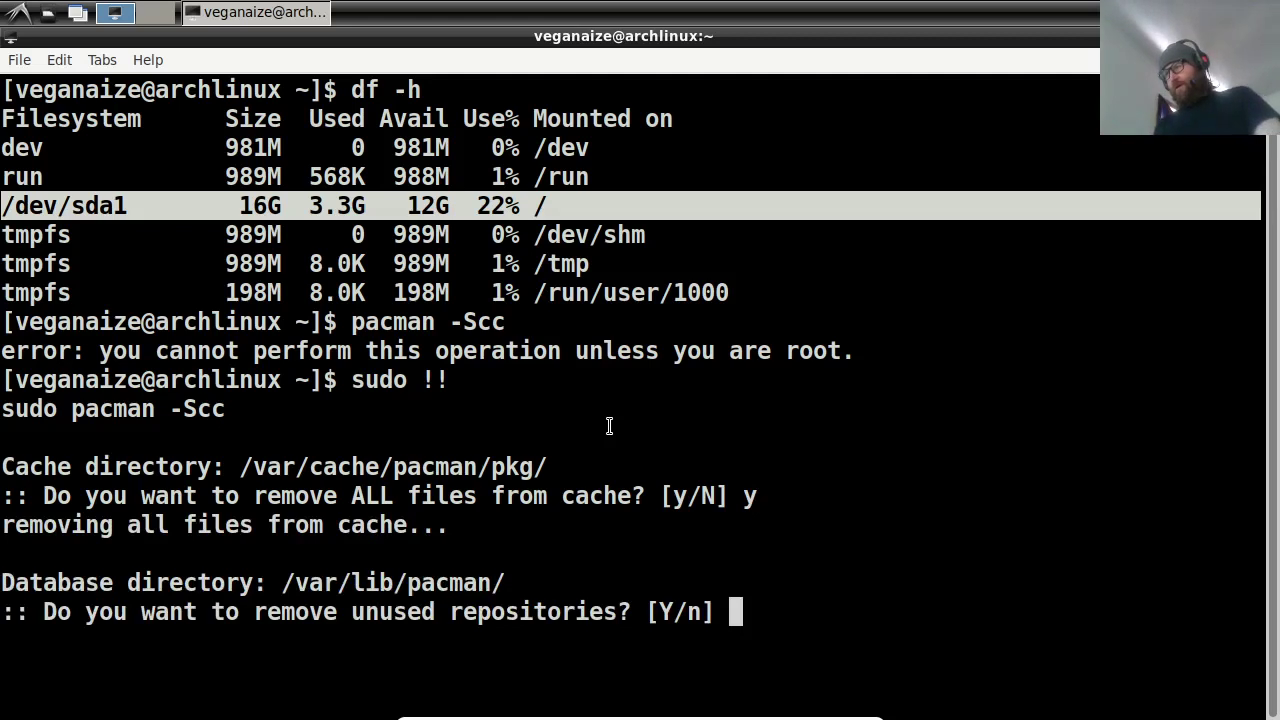
pyautogui.press('Return')
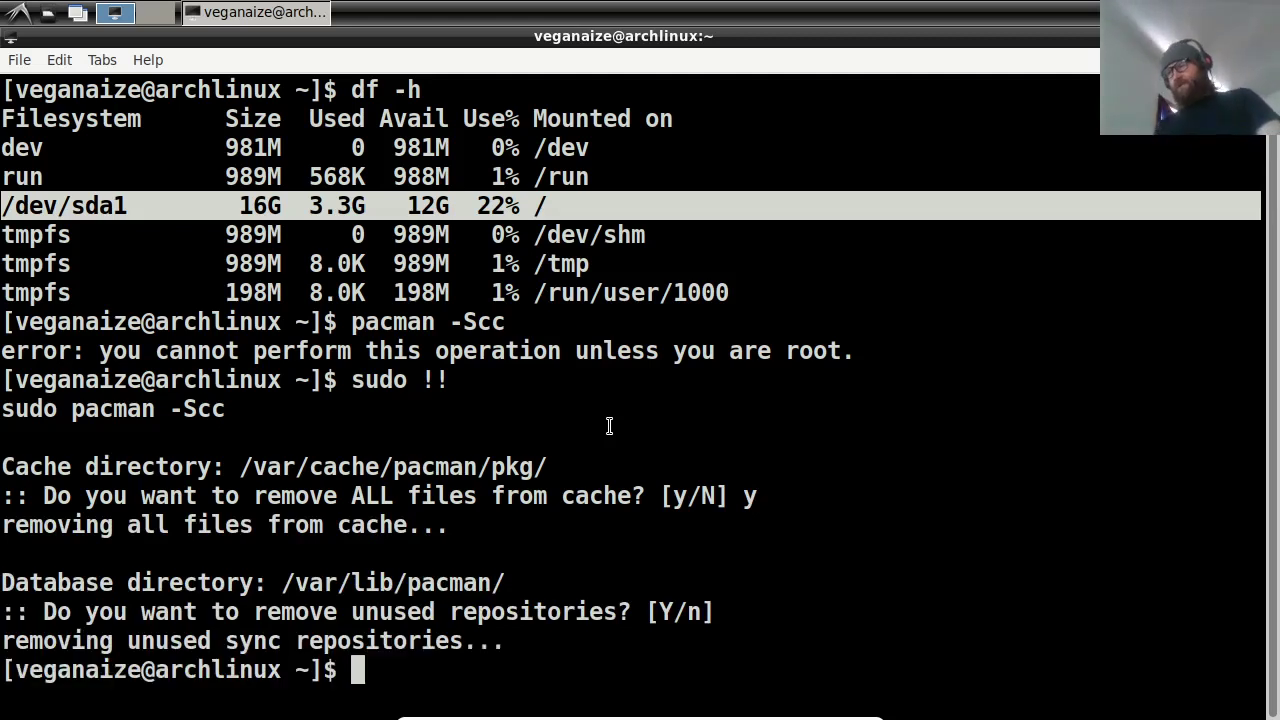
# - Check the disk usage again with df -h
pyautogui.write('df -')
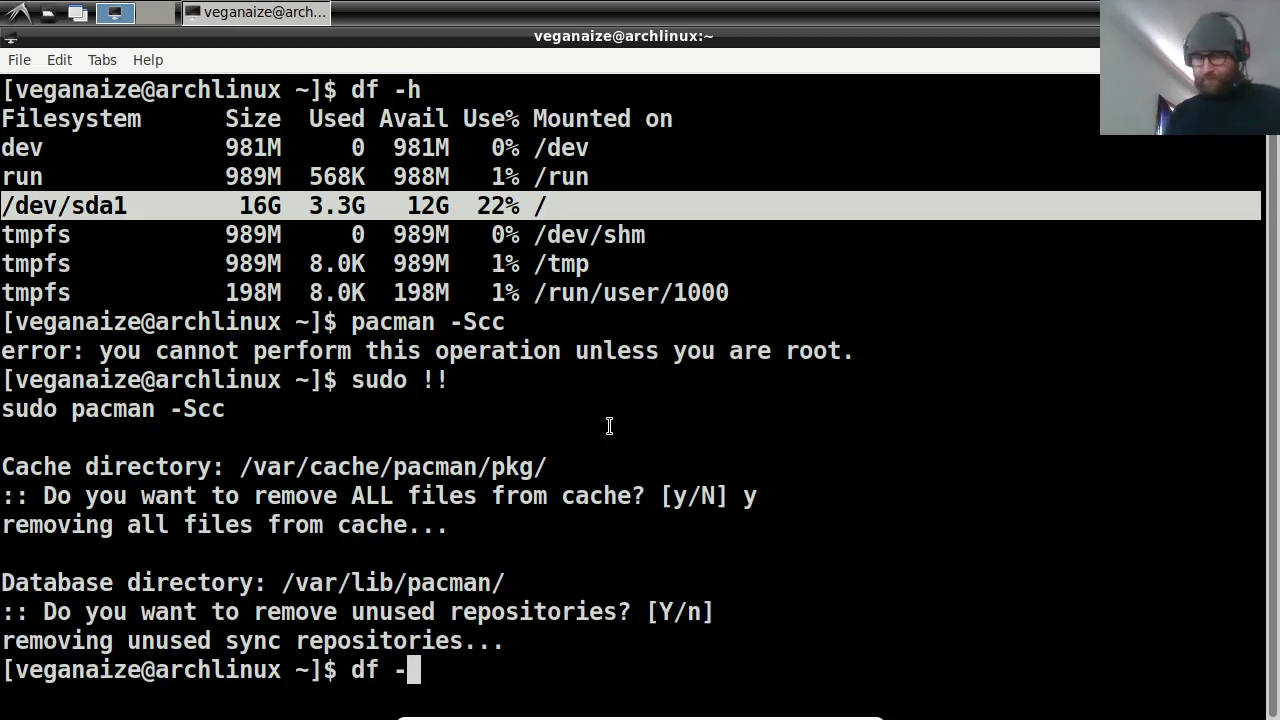
pyautogui.write('h')
pyautogui.press('Return')
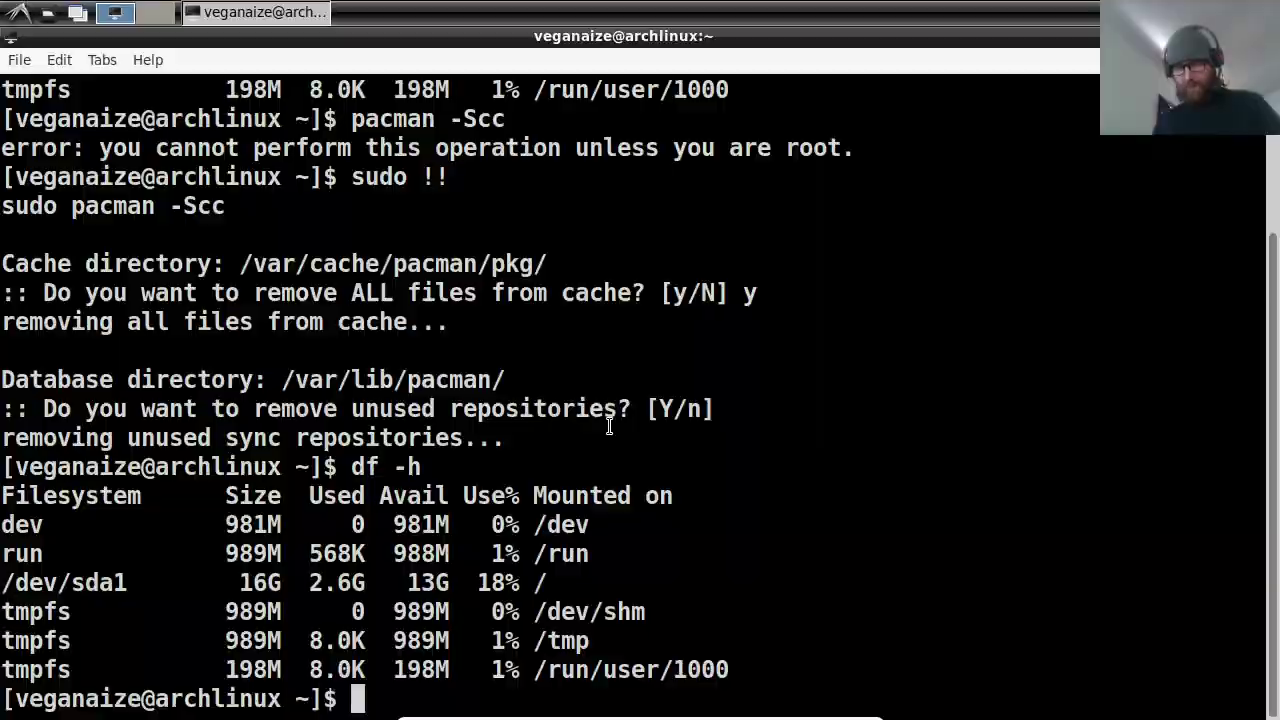
# - Exit full-screen mode, look over the Arch machine's details in VirtualBox Manager, and return to the virtual machine
pyautogui.press('Control_R+f')
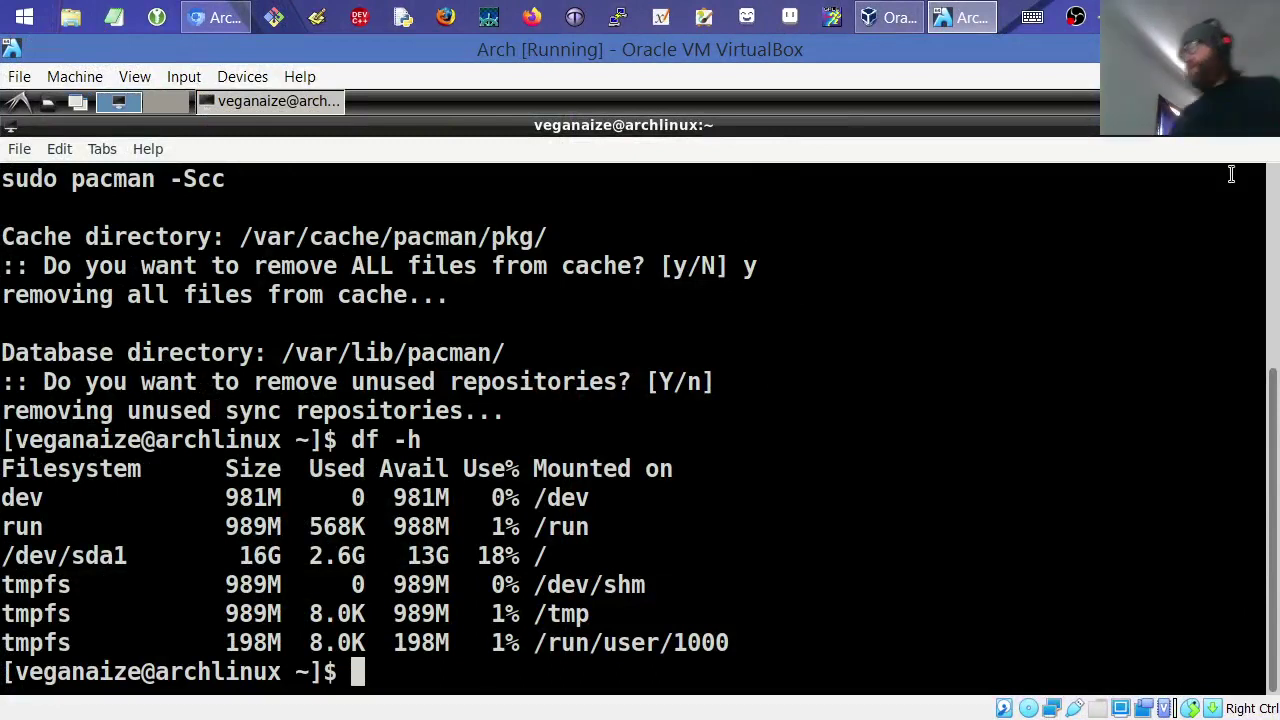
pyautogui.click(874, 18)
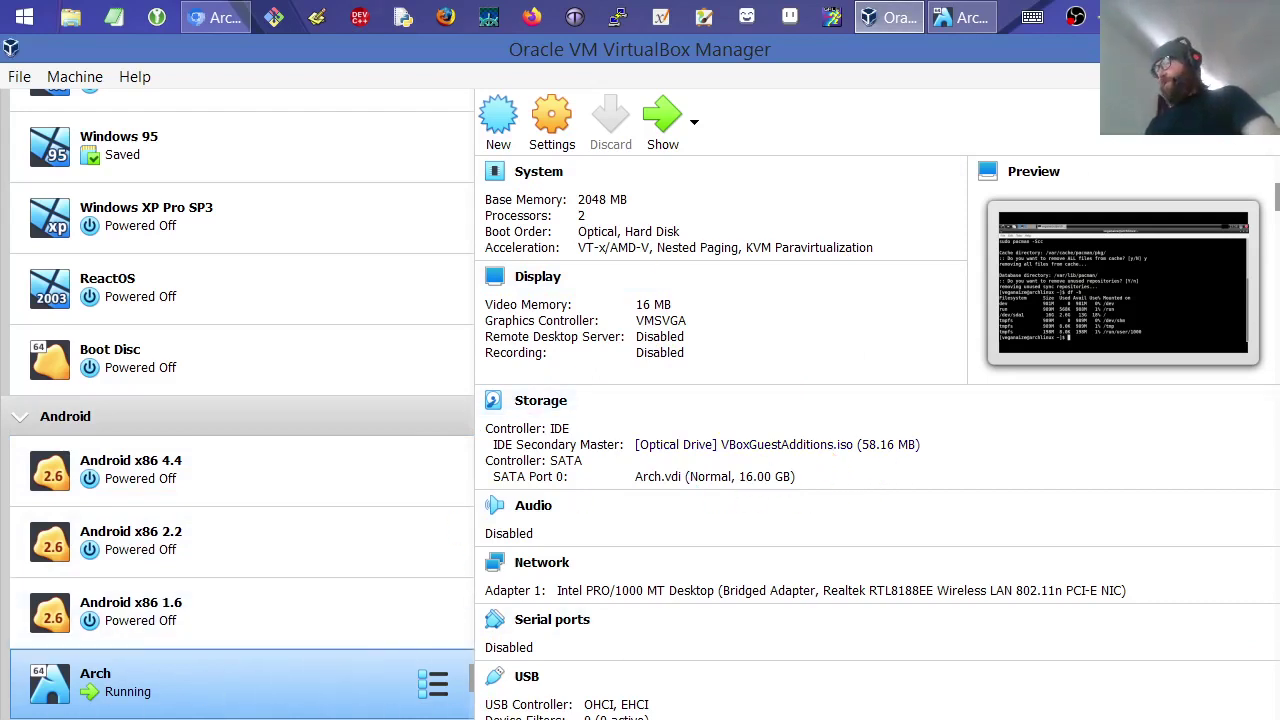
pyautogui.hotkey('alt', 'Tab')
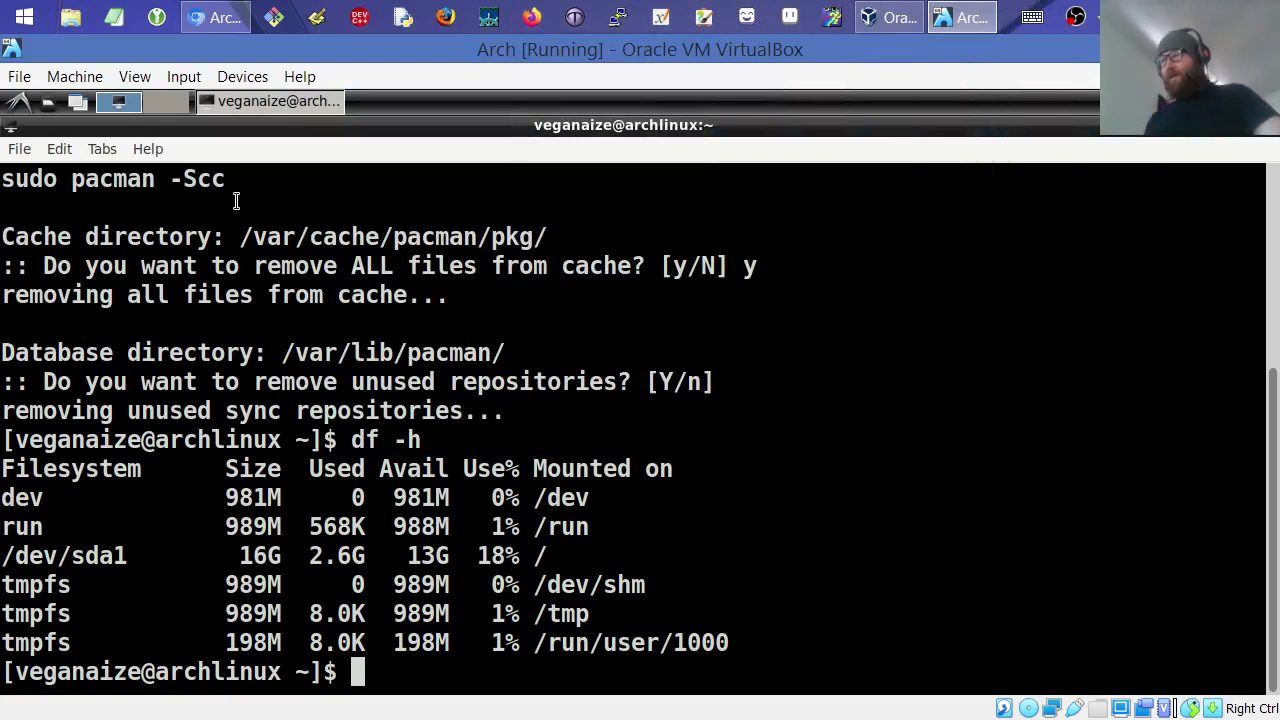
# - Switch to the browser, maximize it, copy the guide's command glxinfo |grep OpenGL, and return to the Arch virtual machine
pyautogui.click(233, 19)
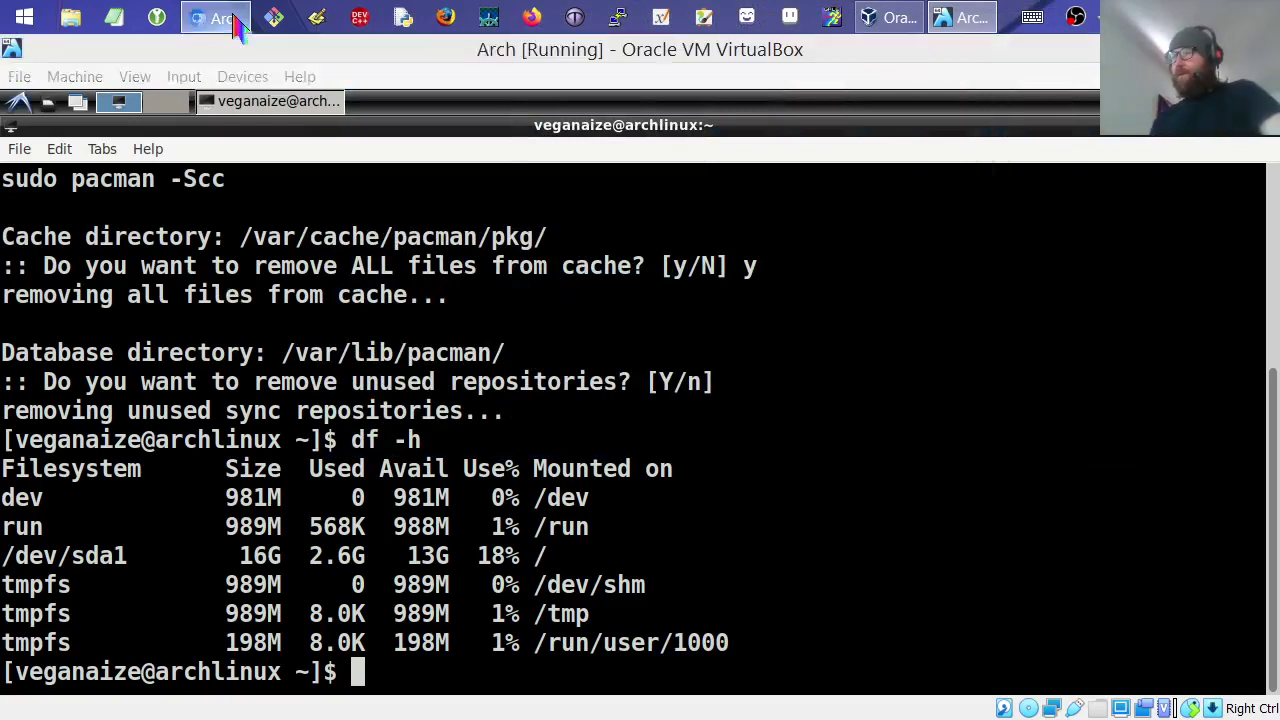
pyautogui.click(490, 45)
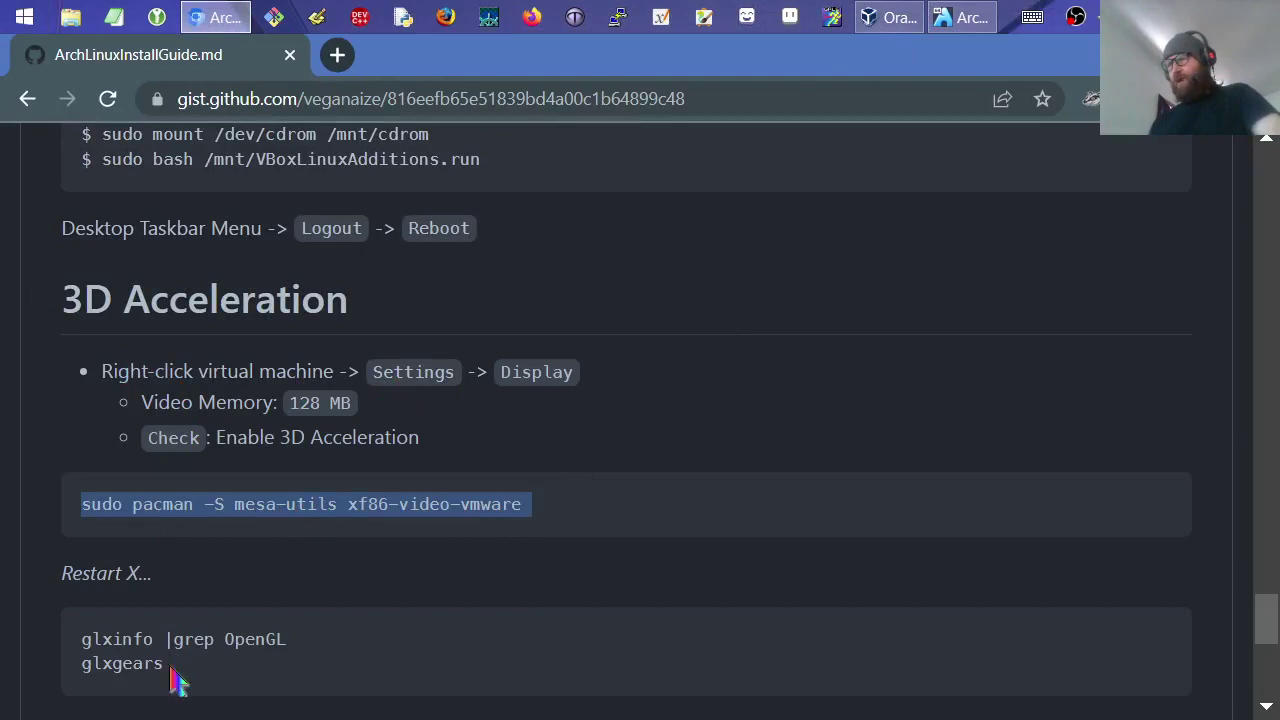
pyautogui.moveTo(296, 642); pyautogui.dragTo(80, 640)
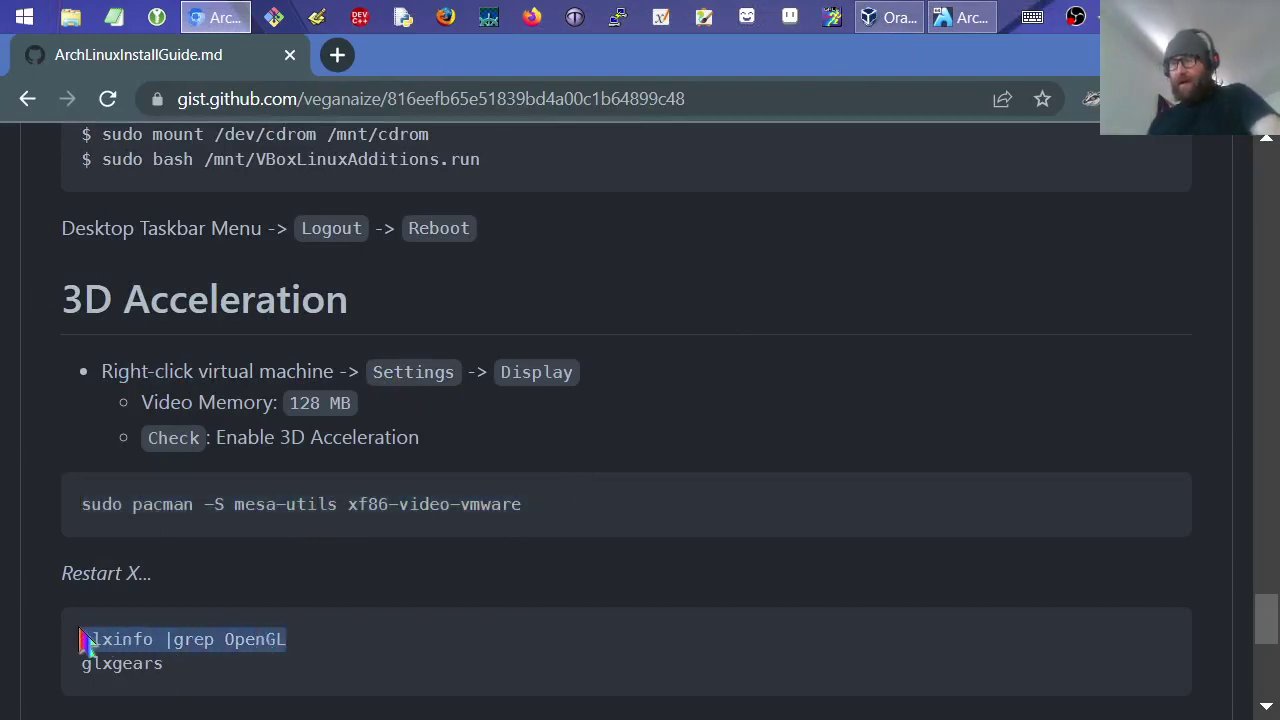
pyautogui.rightClick(118, 655)
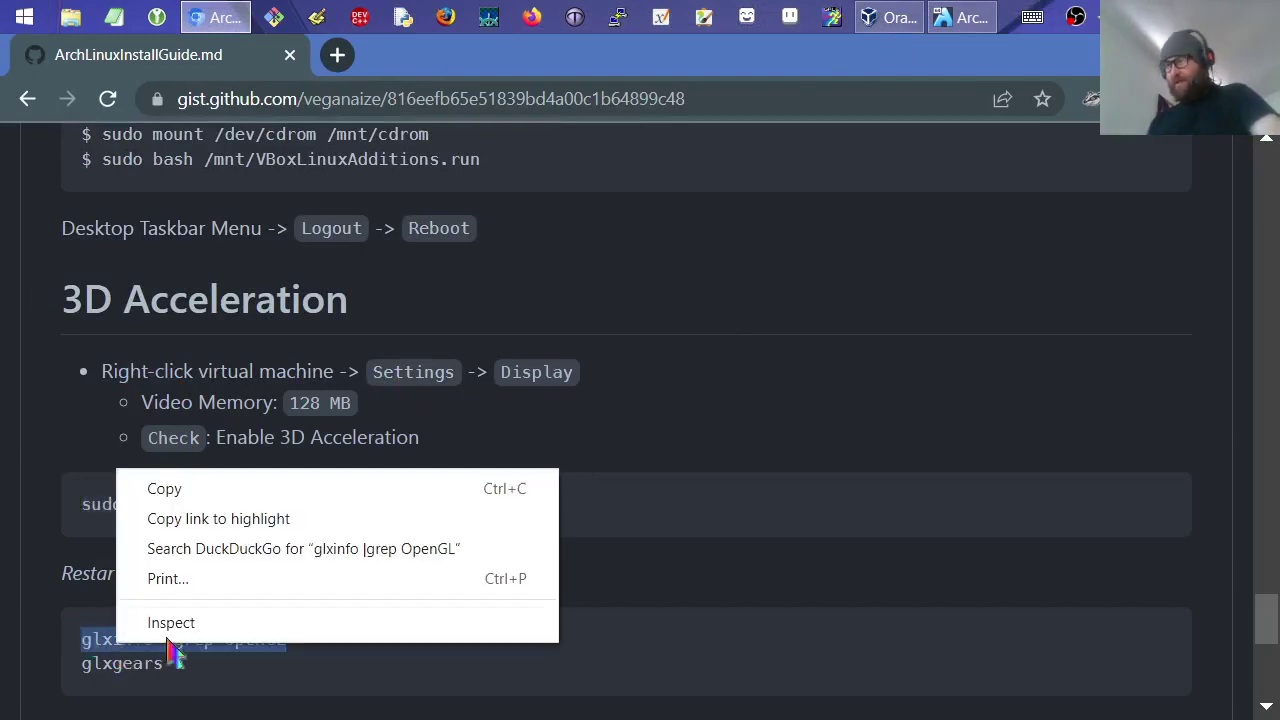
pyautogui.click(214, 490)
pyautogui.click(958, 17)
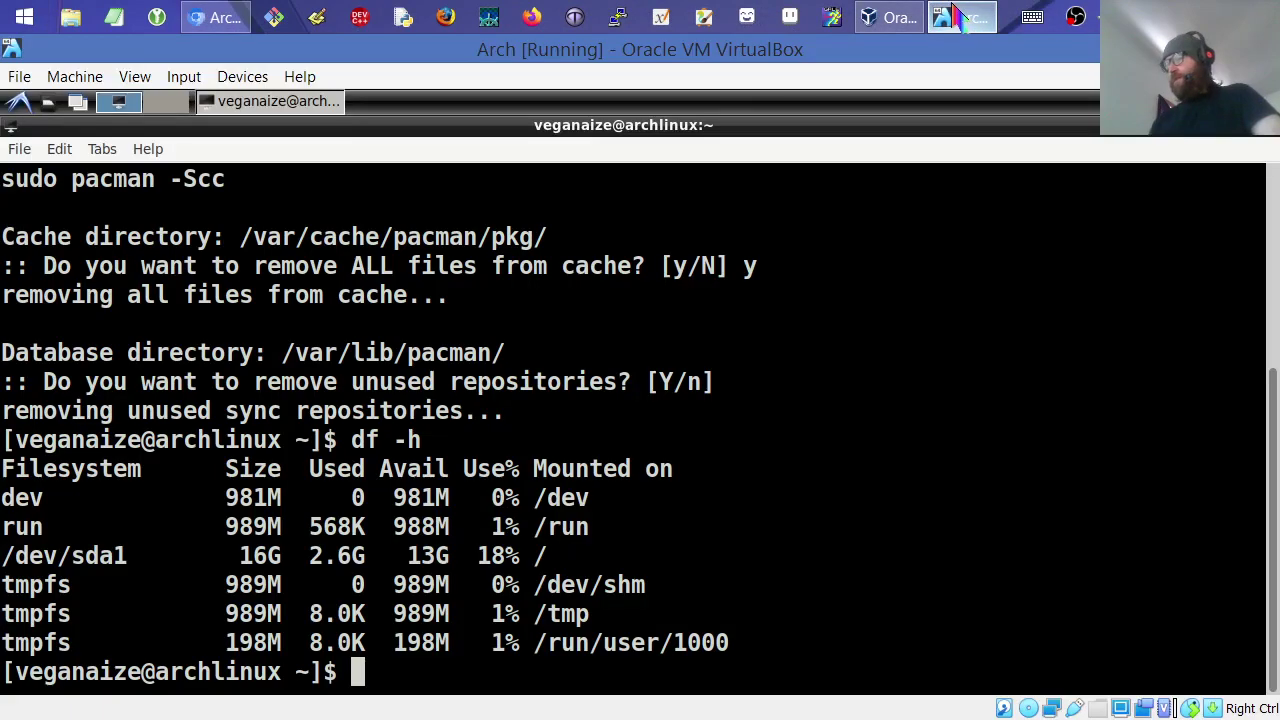
# - Paste the copied command glxinfo |grep OpenGL into the terminal and run it
pyautogui.rightClick(388, 673)
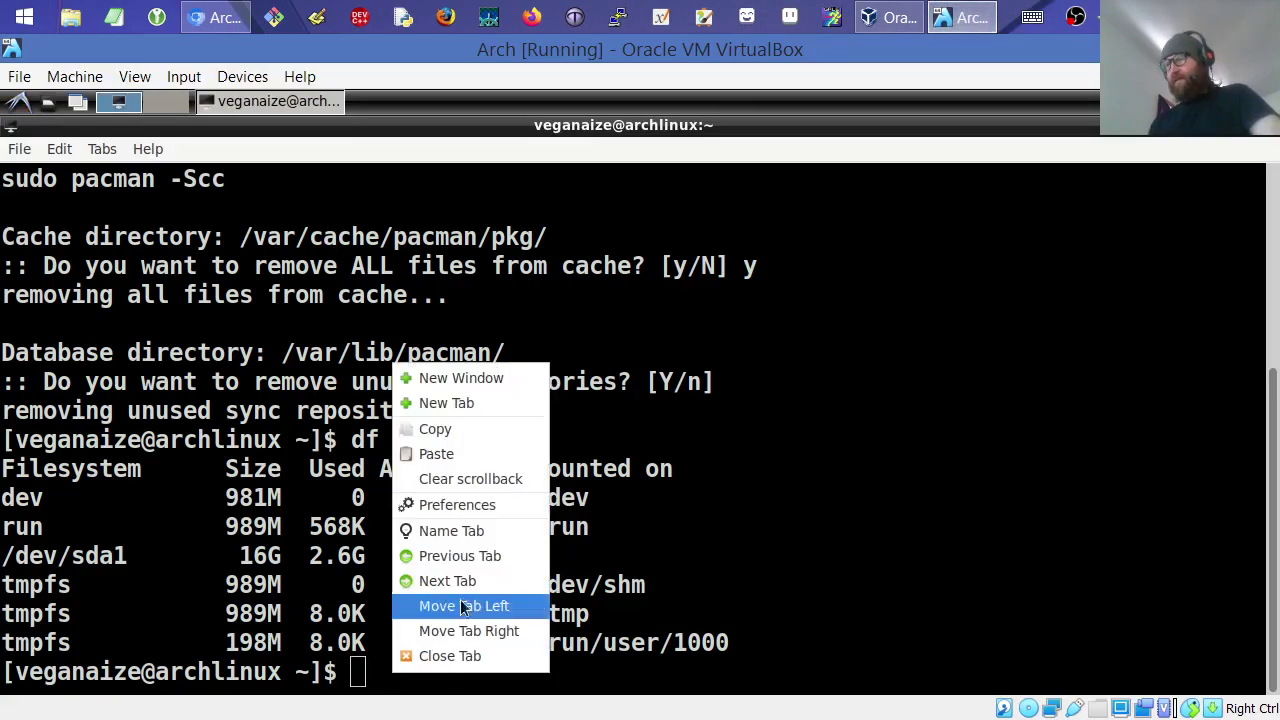
pyautogui.click(462, 452)
pyautogui.press('Return')
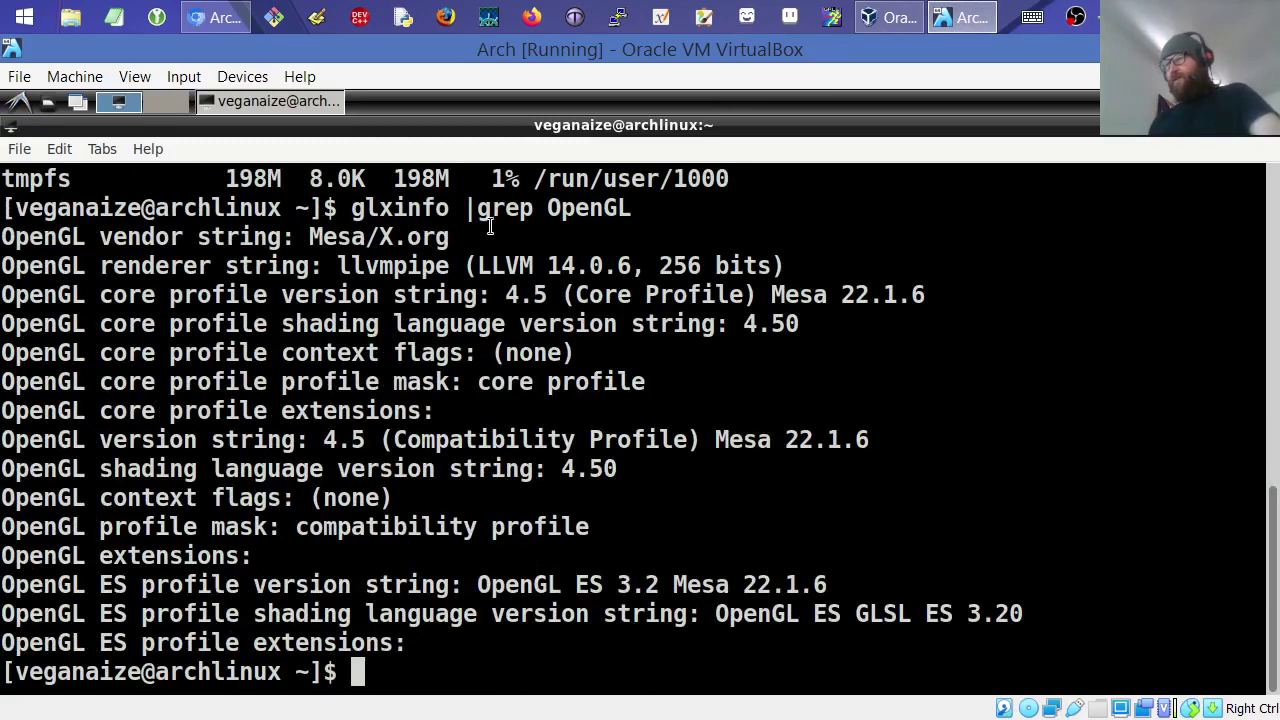
# - Examine the glxinfo output for the OpenGL vendor, the Mesa driver, and the OpenGL and OpenGL ES versions
pyautogui.moveTo(346, 199); pyautogui.dragTo(634, 206)
pyautogui.click(580, 212)
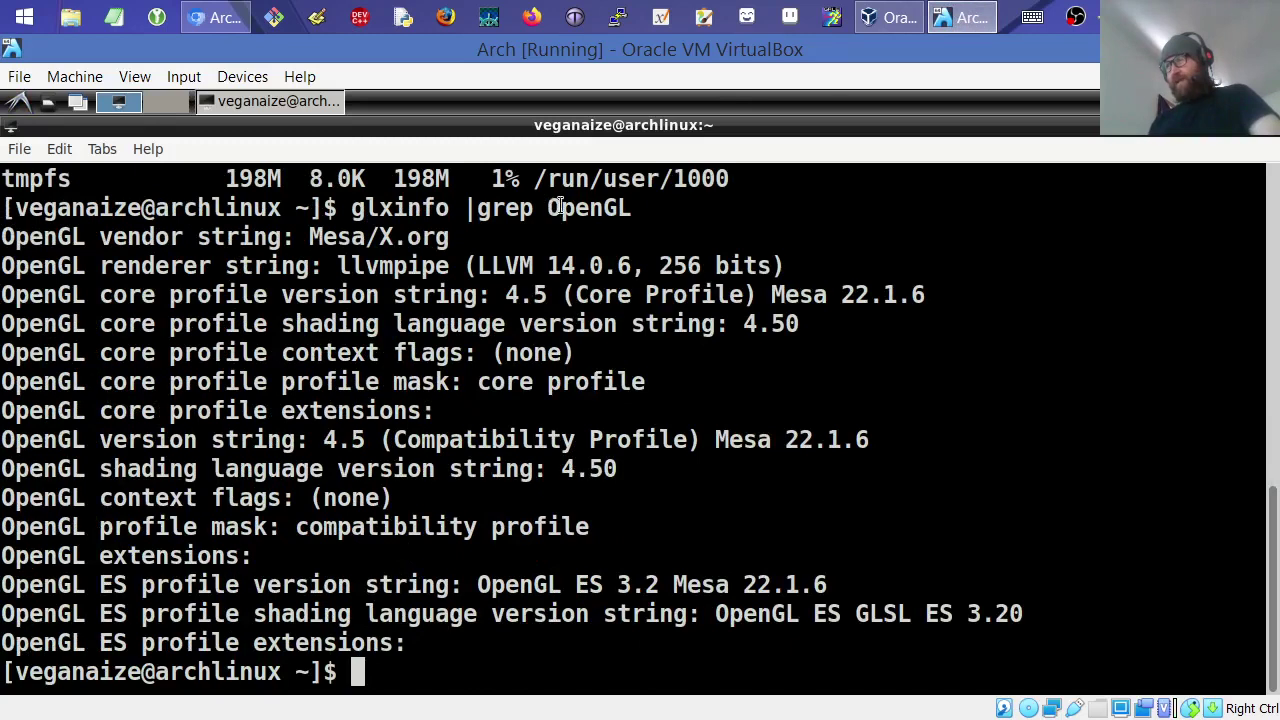
pyautogui.moveTo(547, 208); pyautogui.dragTo(627, 208)
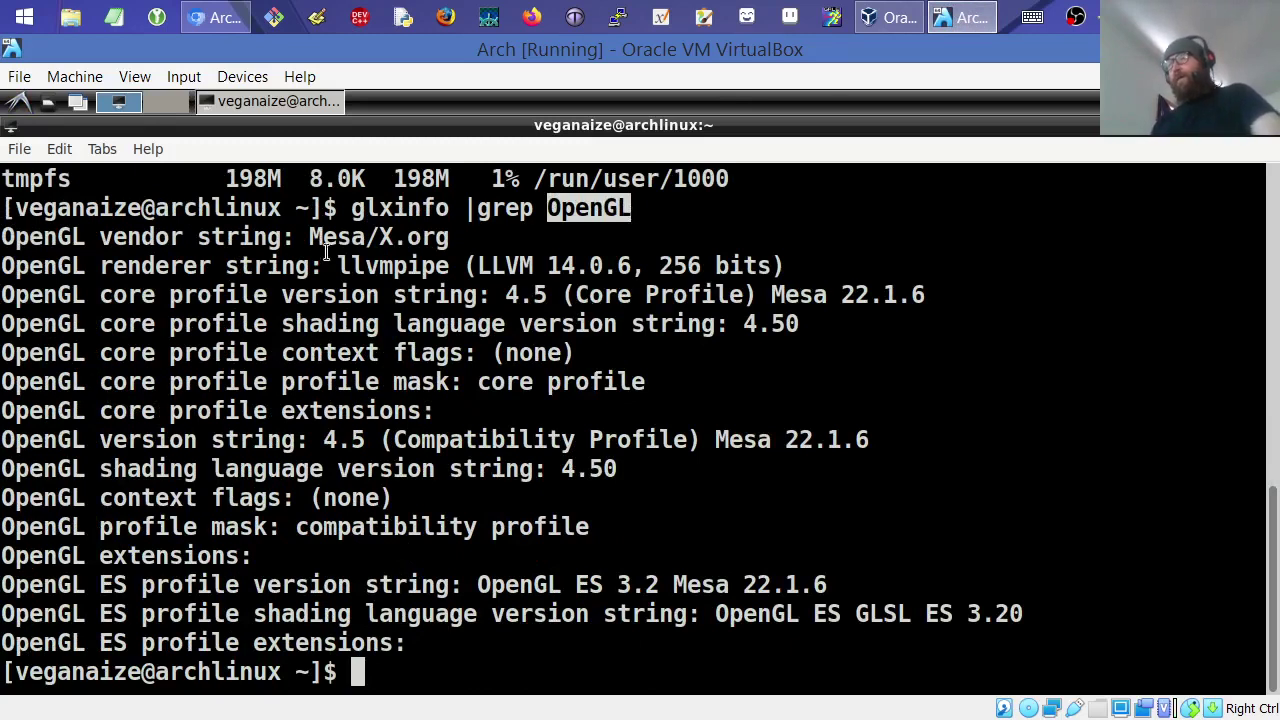
pyautogui.moveTo(309, 236); pyautogui.dragTo(452, 233)
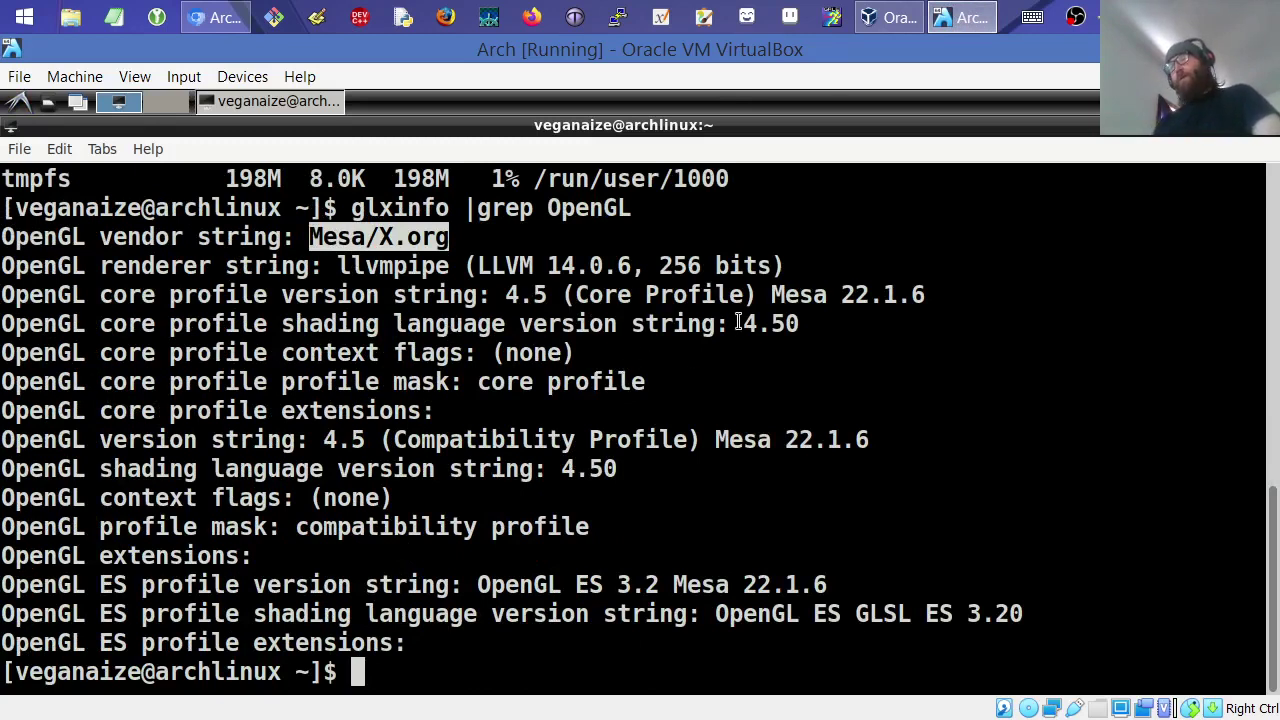
pyautogui.doubleClick(816, 294)
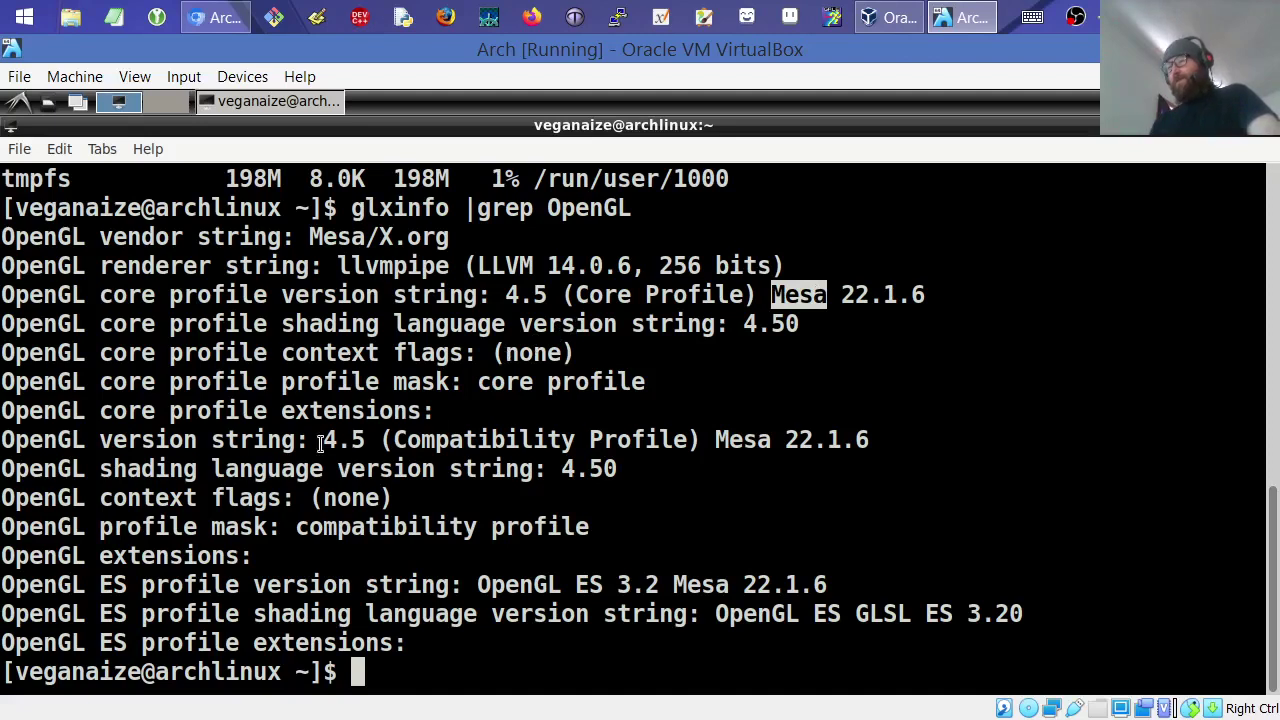
pyautogui.moveTo(326, 439); pyautogui.dragTo(368, 430)
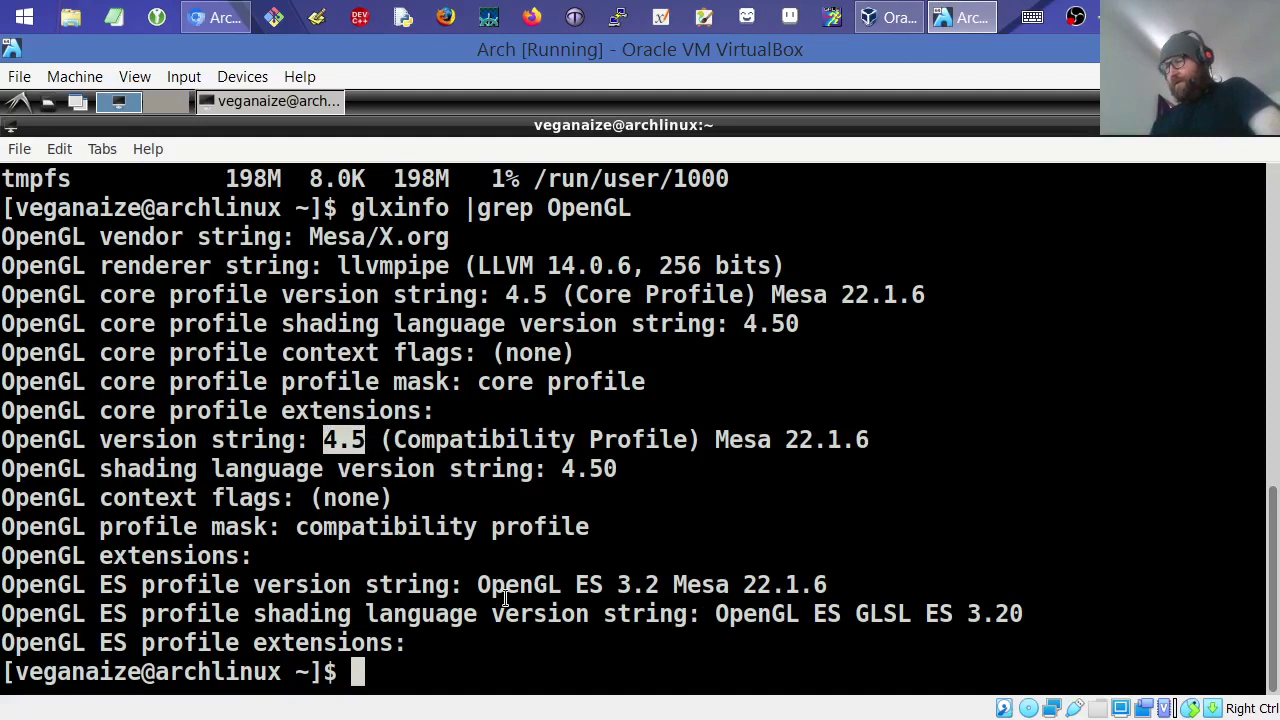
pyautogui.moveTo(598, 580); pyautogui.dragTo(676, 581)
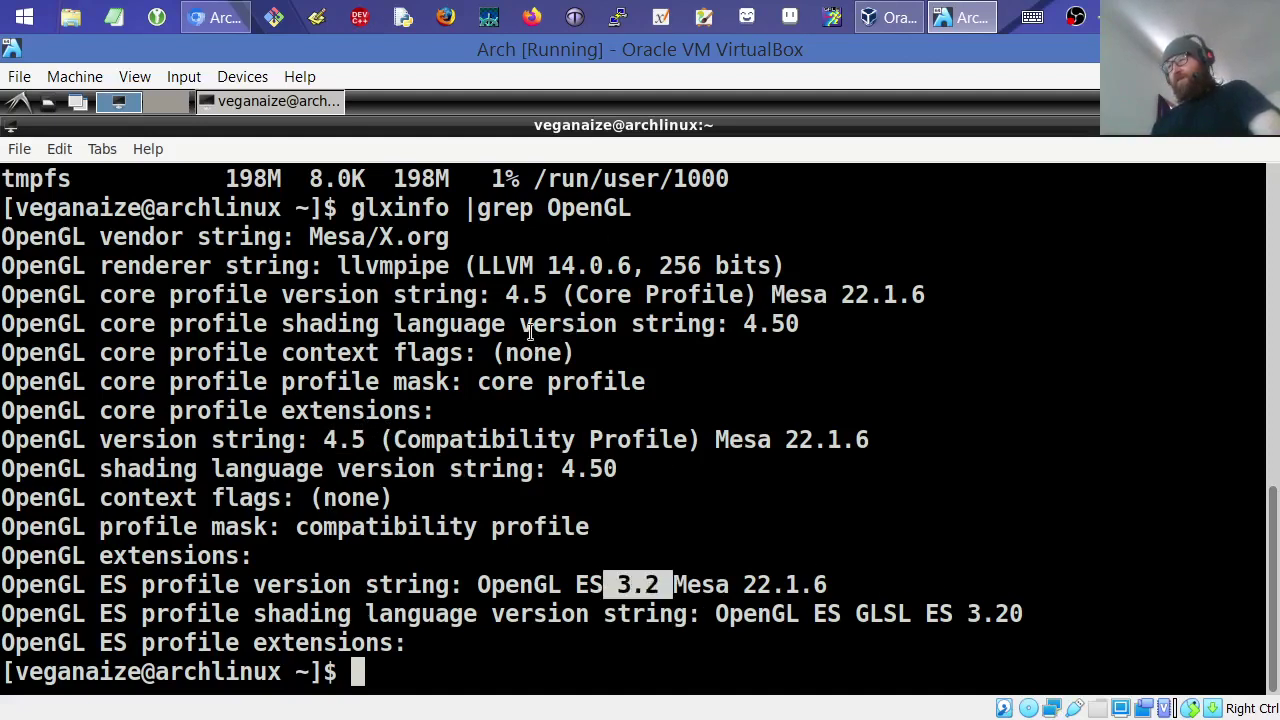
pyautogui.tripleClick(24, 228)
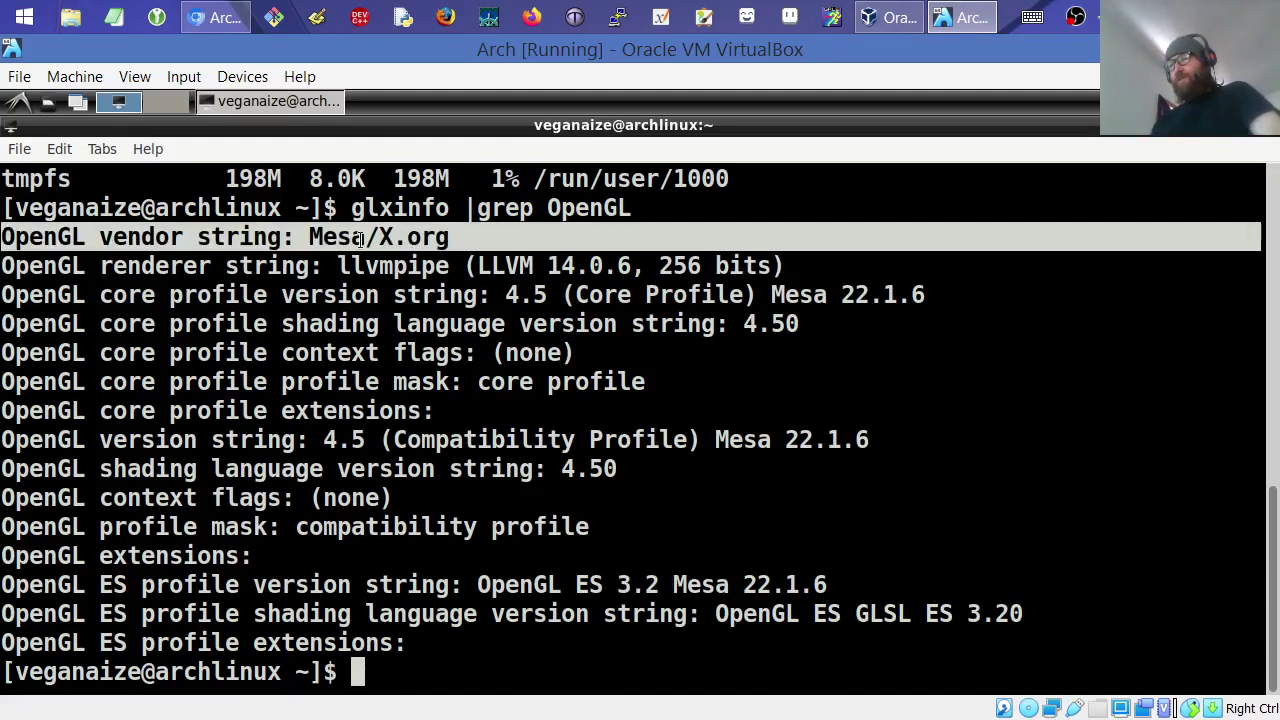
pyautogui.click(472, 460)
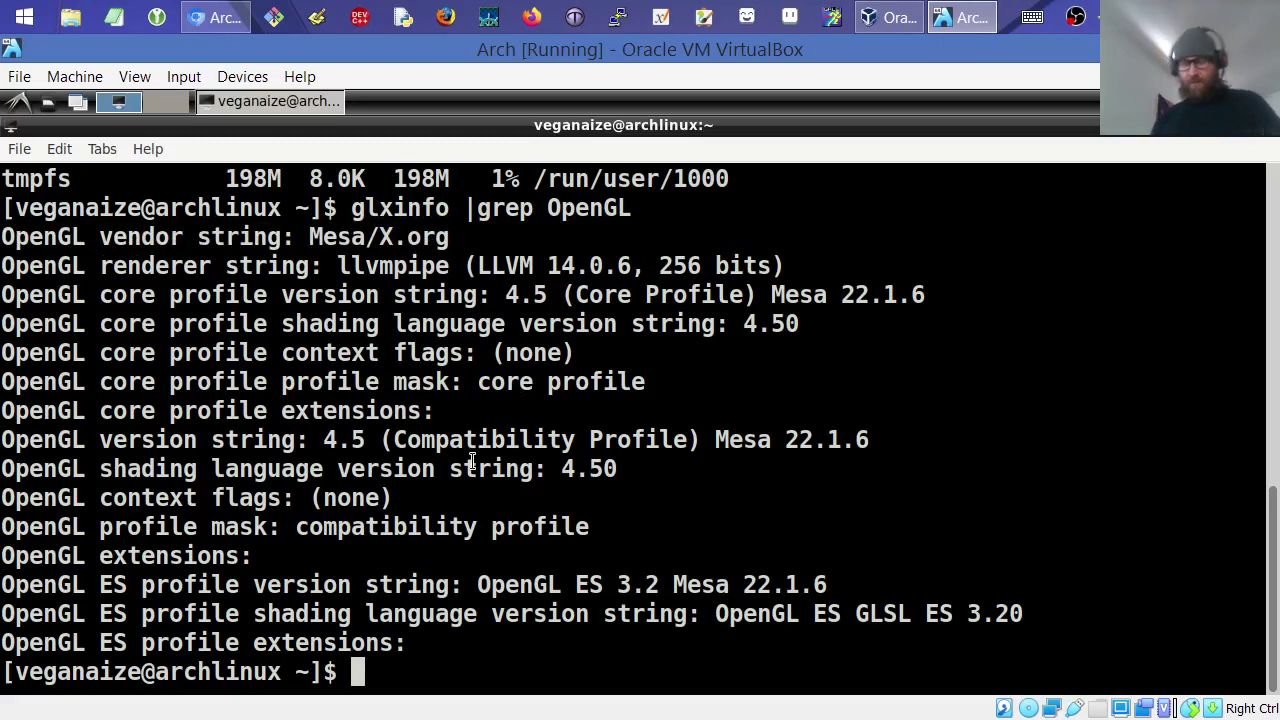
# - Run glxgears in the terminal to test 3D rendering
pyautogui.write('glxg')
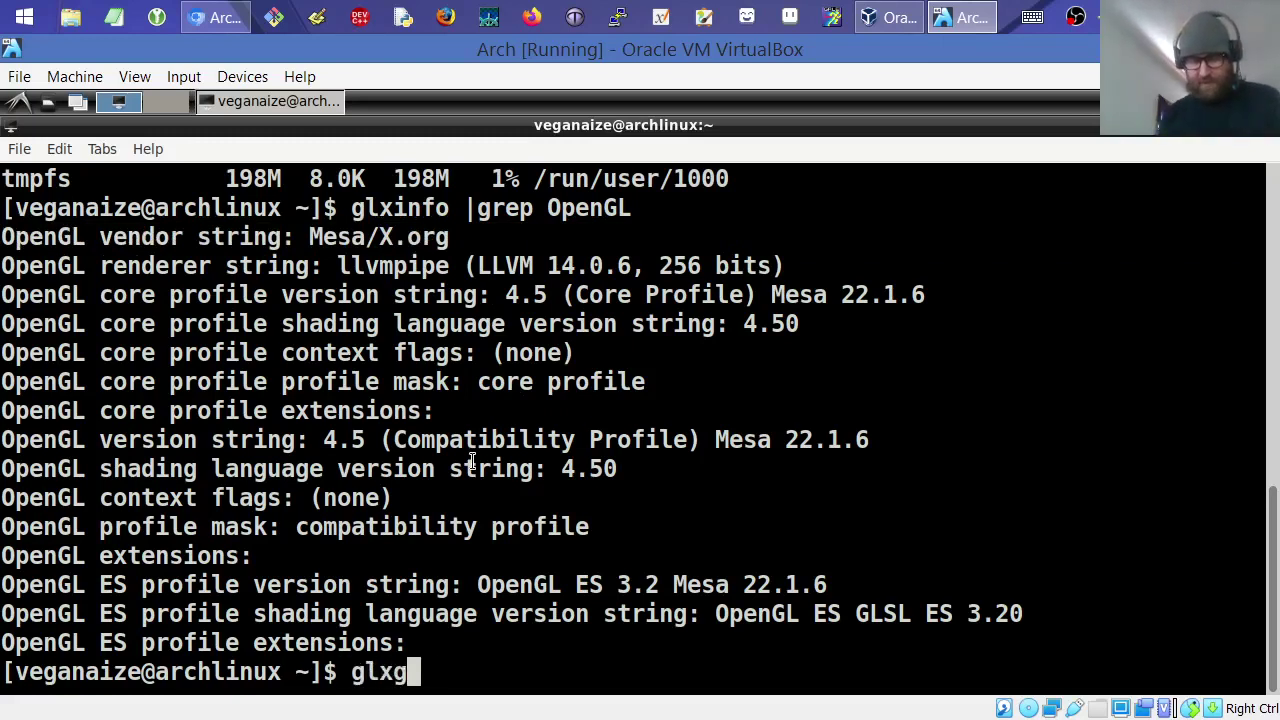
pyautogui.write('ears')
pyautogui.press('Return')
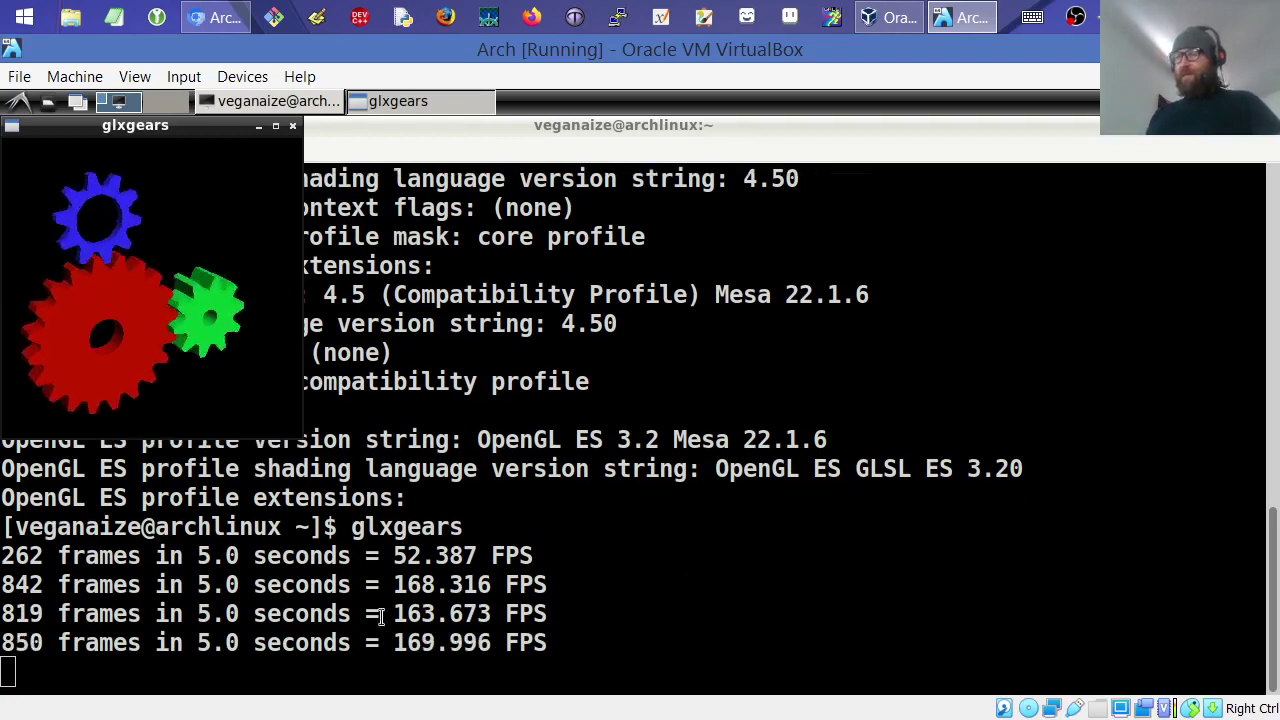
# - View glxgears maximized and with the virtual machine in full-screen mode, return both to normal size, dismiss the OBS notification, and close glxgears
pyautogui.click(276, 127)
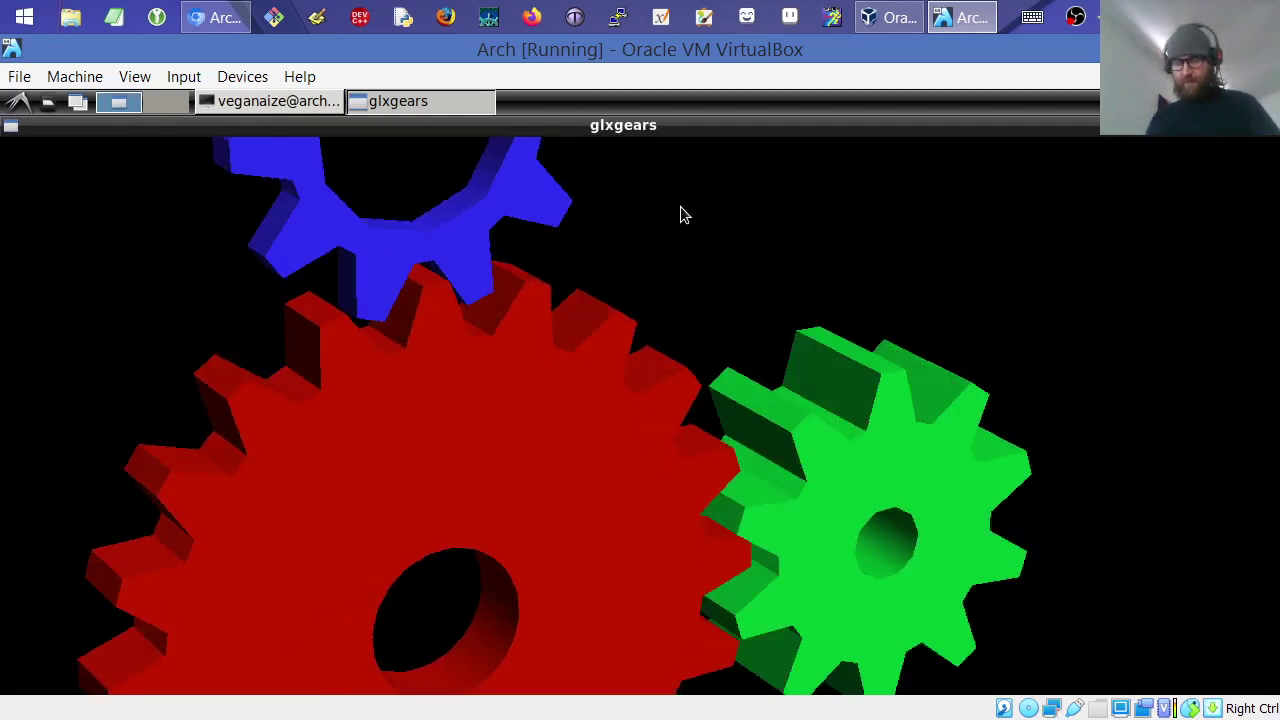
pyautogui.press('Control_R+f')
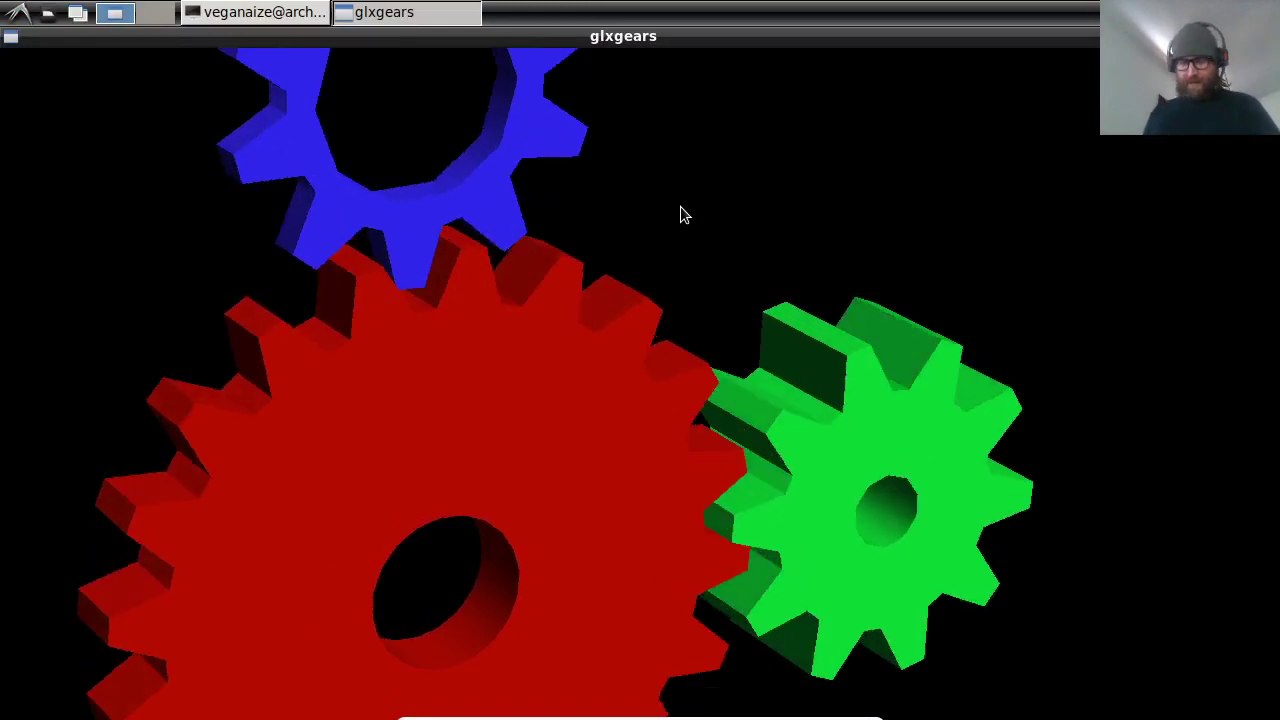
pyautogui.press('Control_R+f')
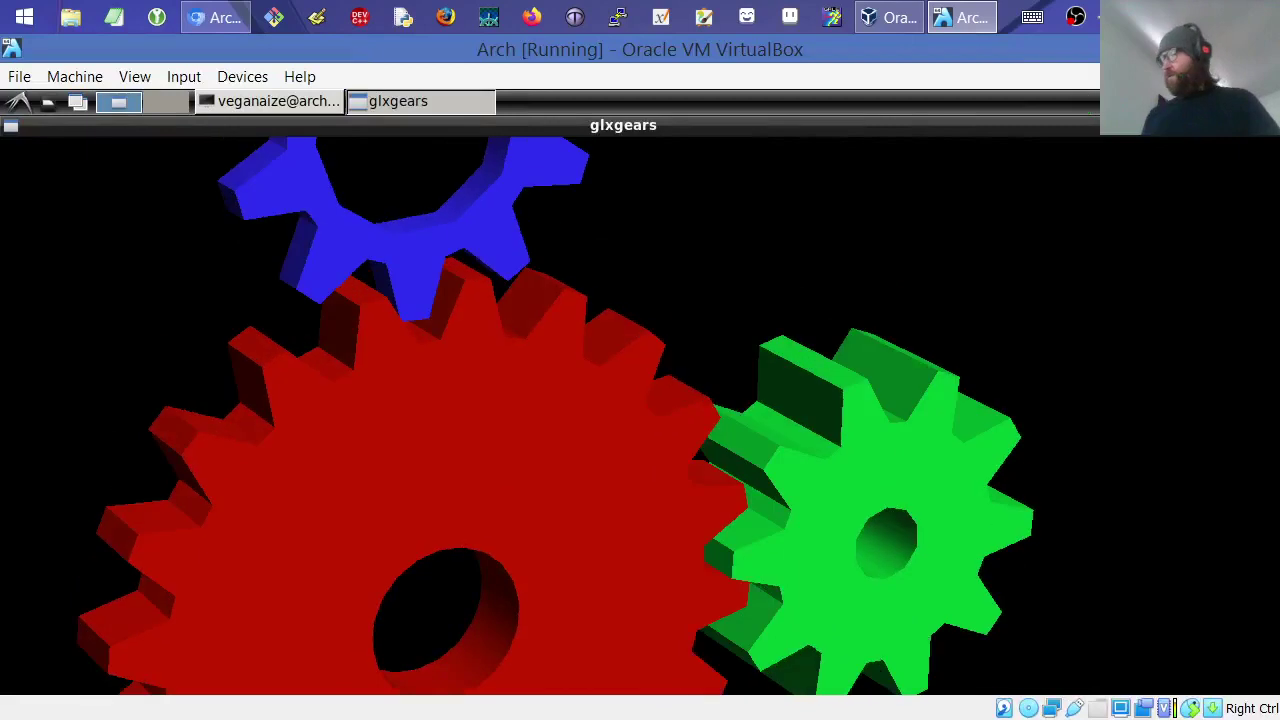
pyautogui.doubleClick(1257, 126)
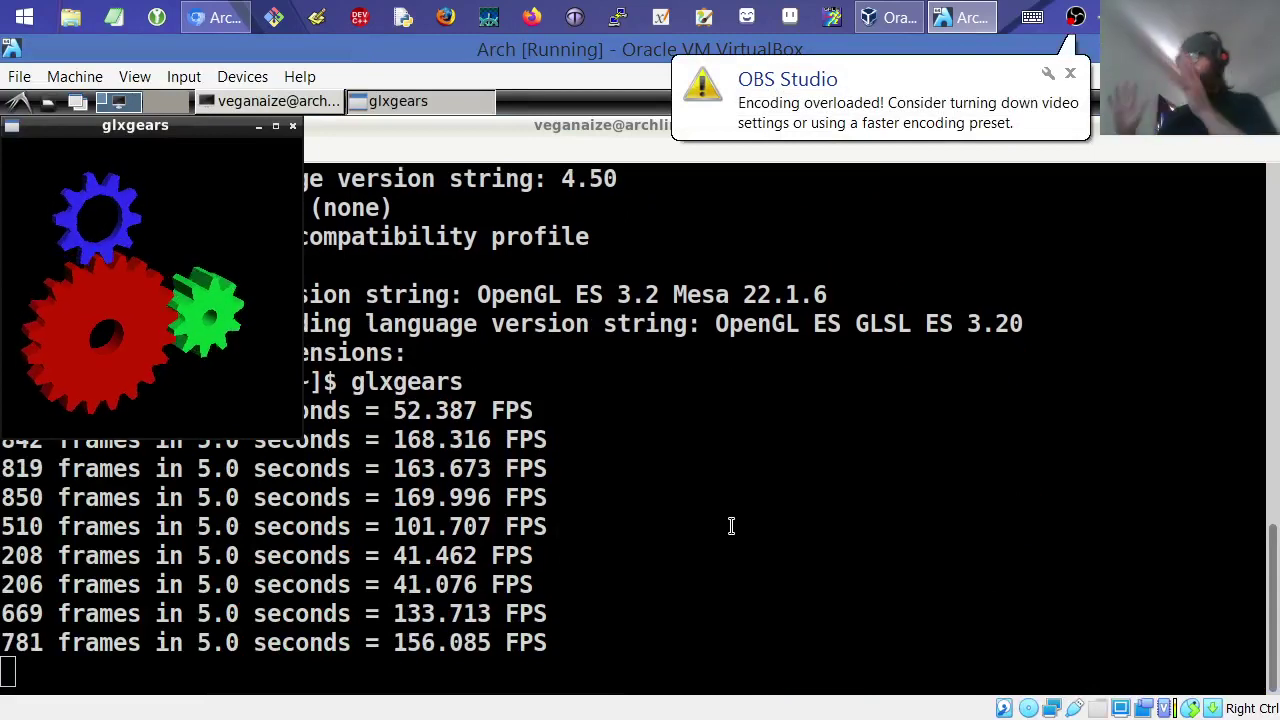
pyautogui.click(1070, 74)
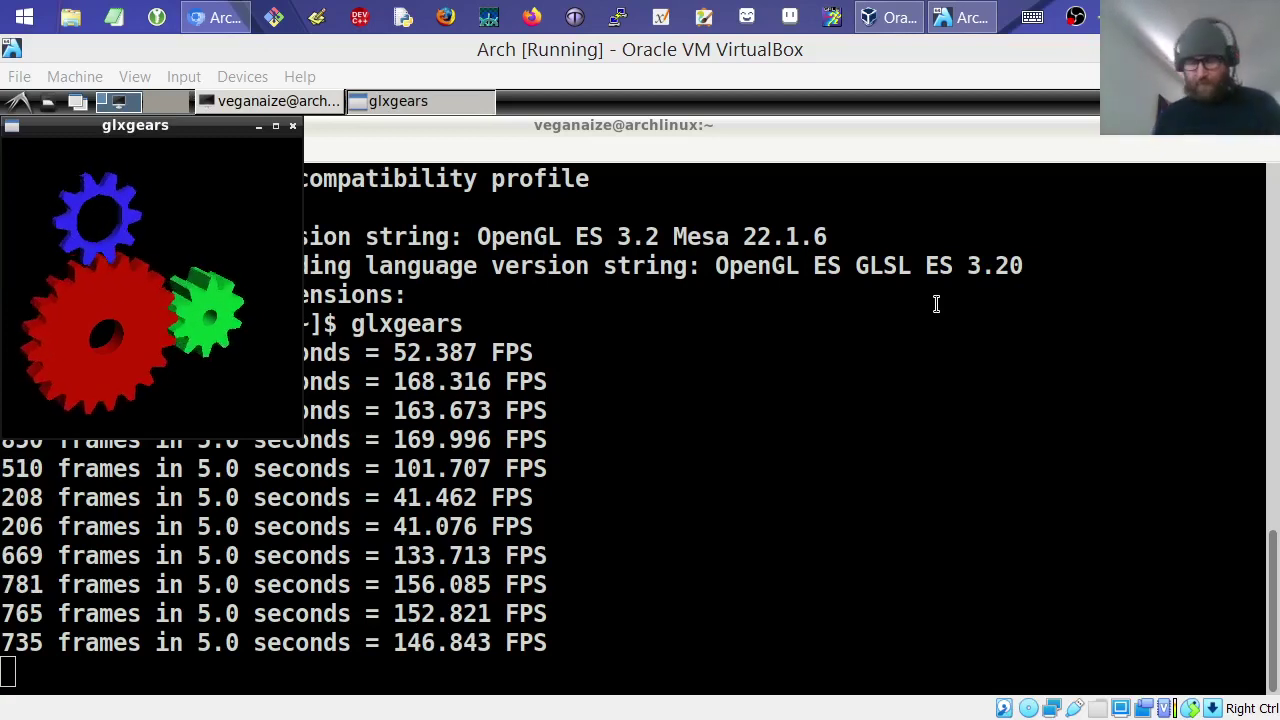
pyautogui.click(293, 126)
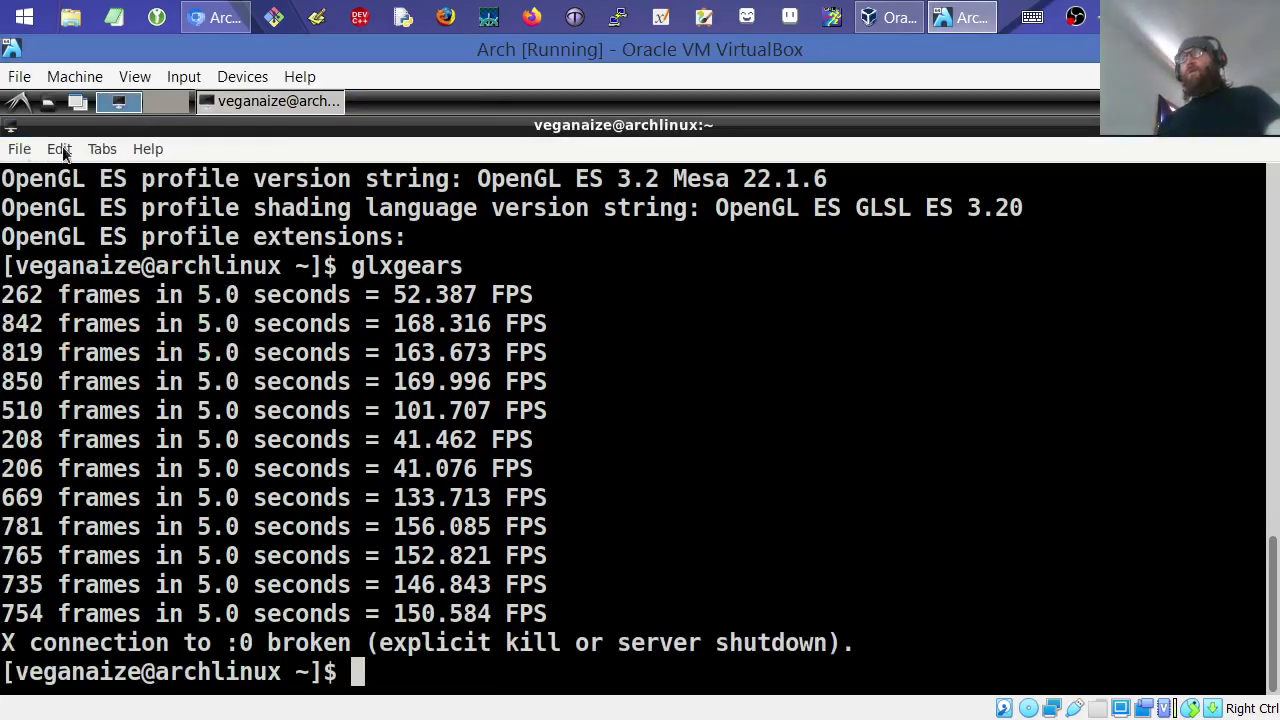
# - Switch to the browser to review the guide's 3D Acceleration section, and return to the Arch virtual machine
pyautogui.click(215, 17)
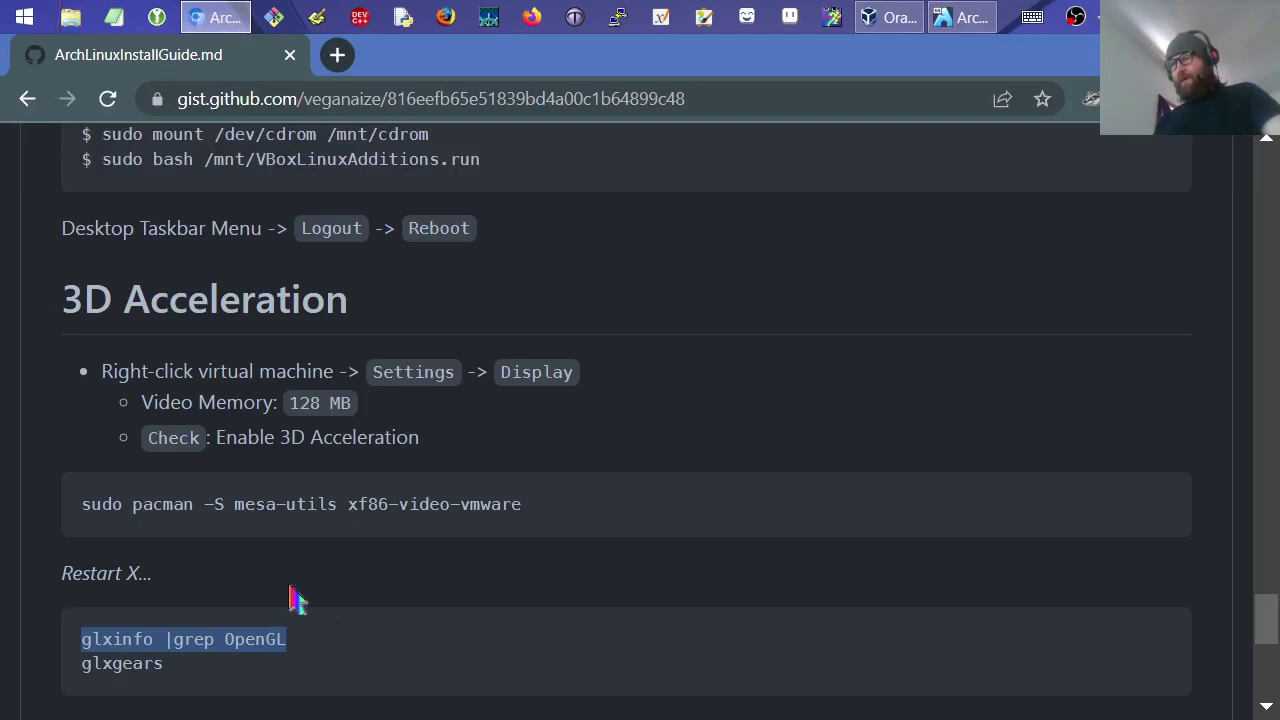
pyautogui.click(288, 447)
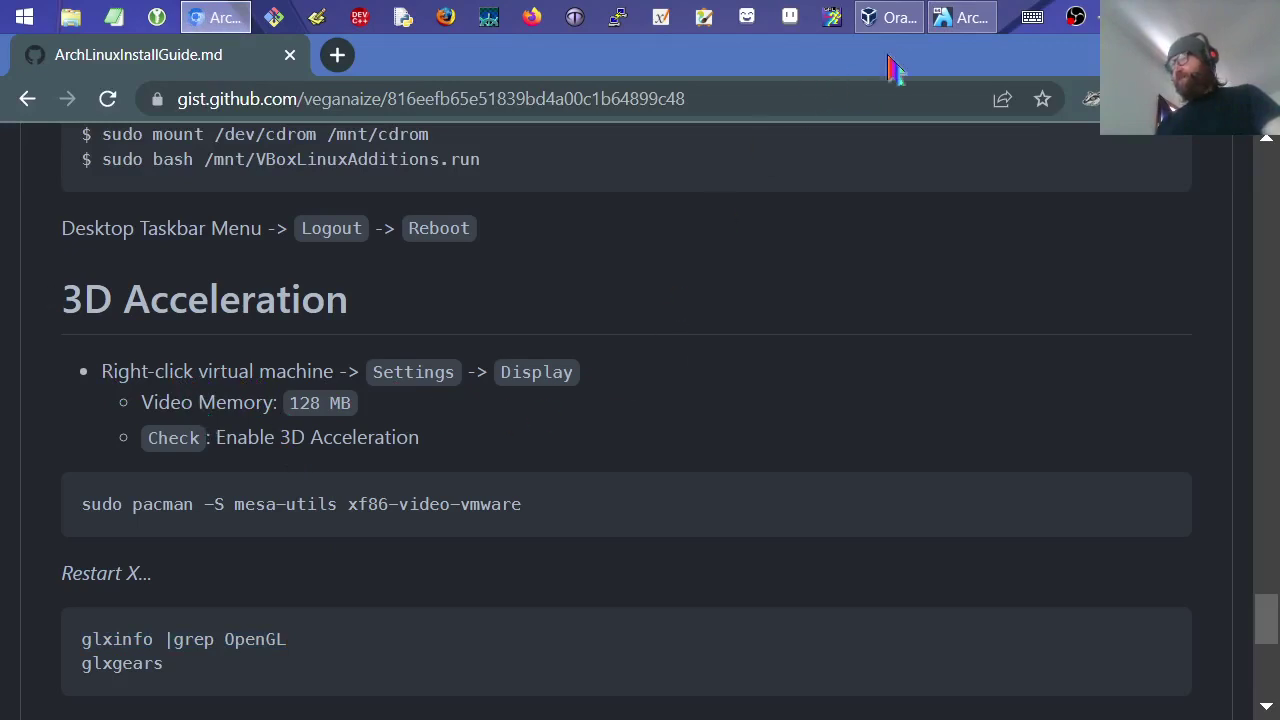
pyautogui.click(962, 17)
# - Close the terminal window and shut down the Arch virtual machine from the LXDE desktop
pyautogui.click(19, 148)
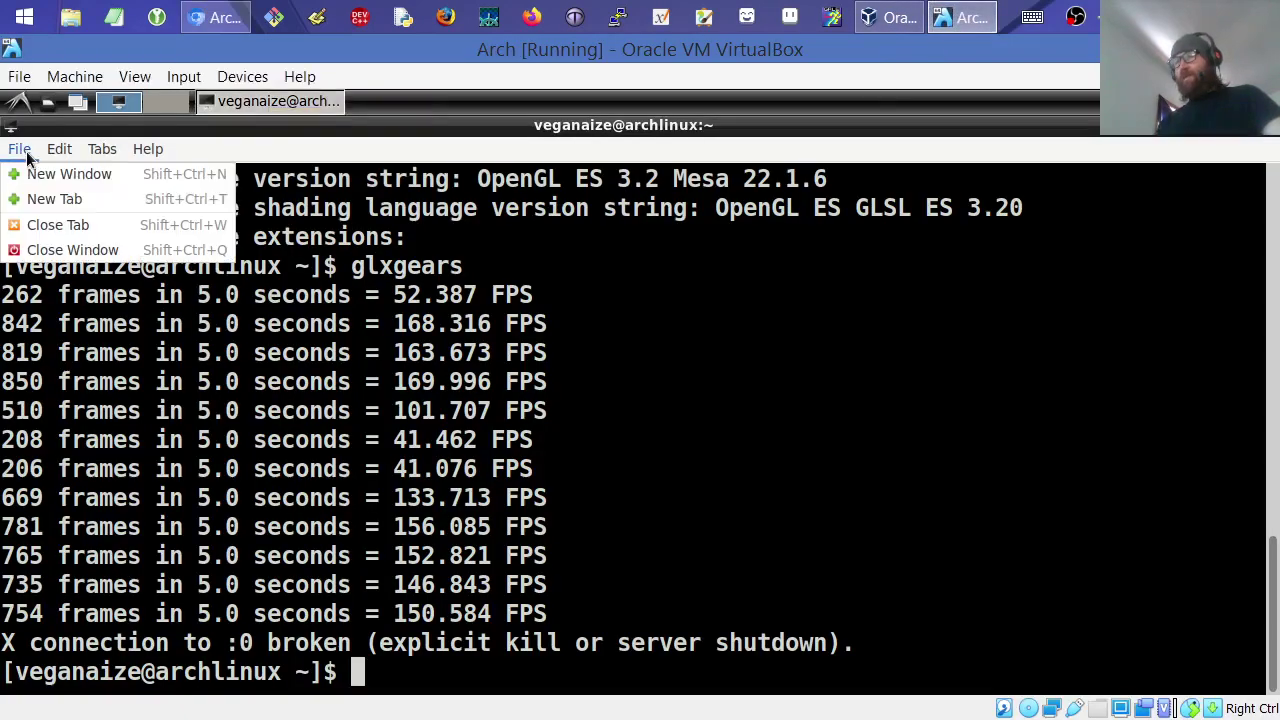
pyautogui.click(44, 250)
pyautogui.click(18, 102)
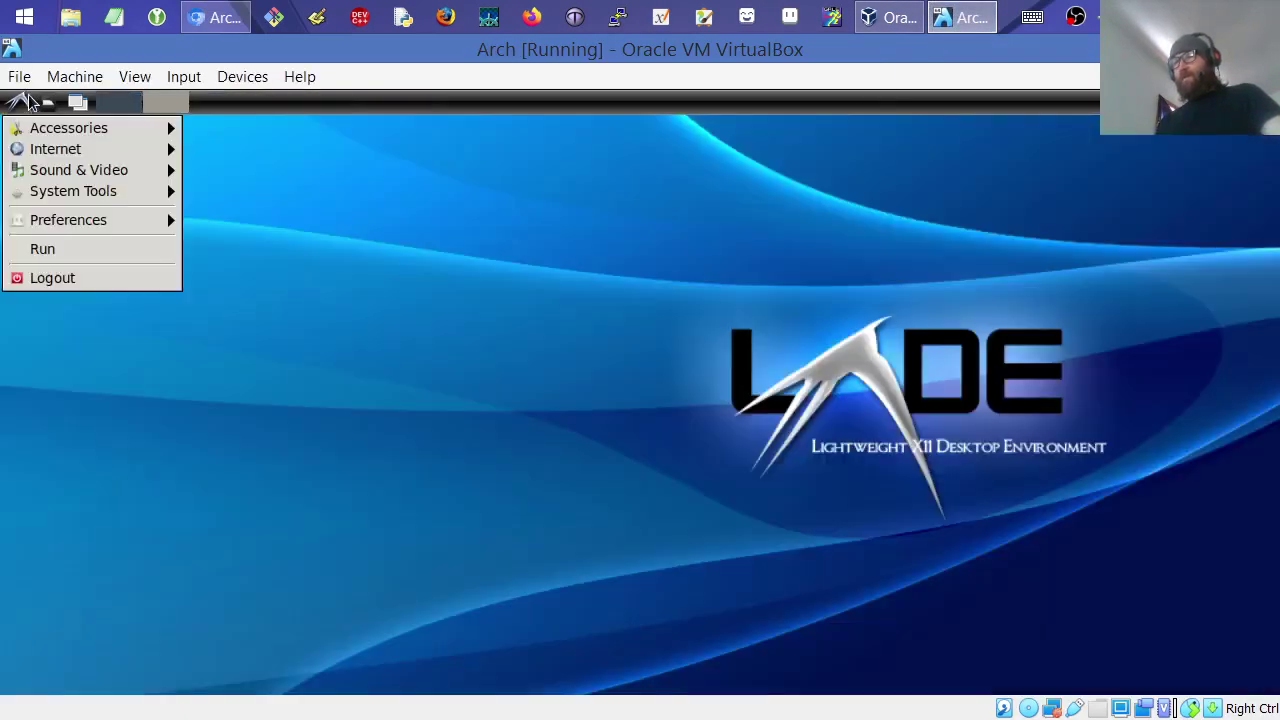
pyautogui.click(60, 278)
pyautogui.click(546, 352)
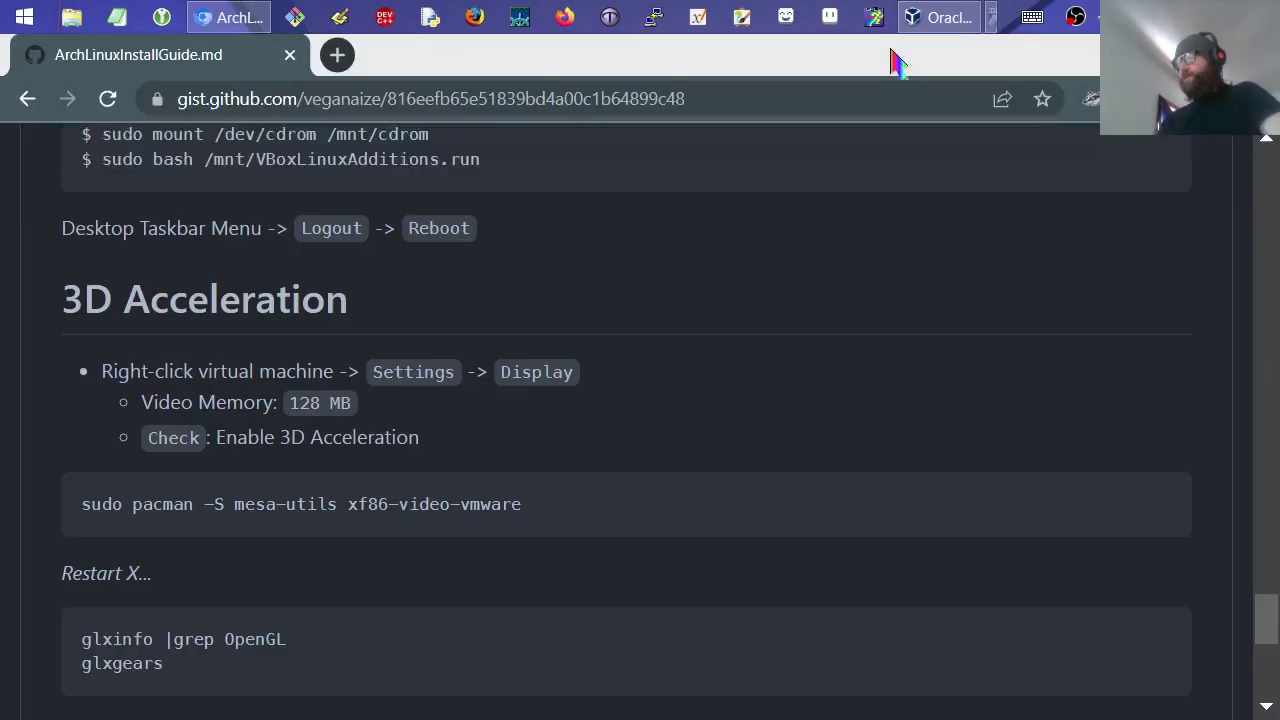
# - In VirtualBox Manager, set the Arch machine's video memory to 128 MB, enable 3D acceleration, and save the display settings
pyautogui.click(925, 17)
pyautogui.rightClick(211, 694)
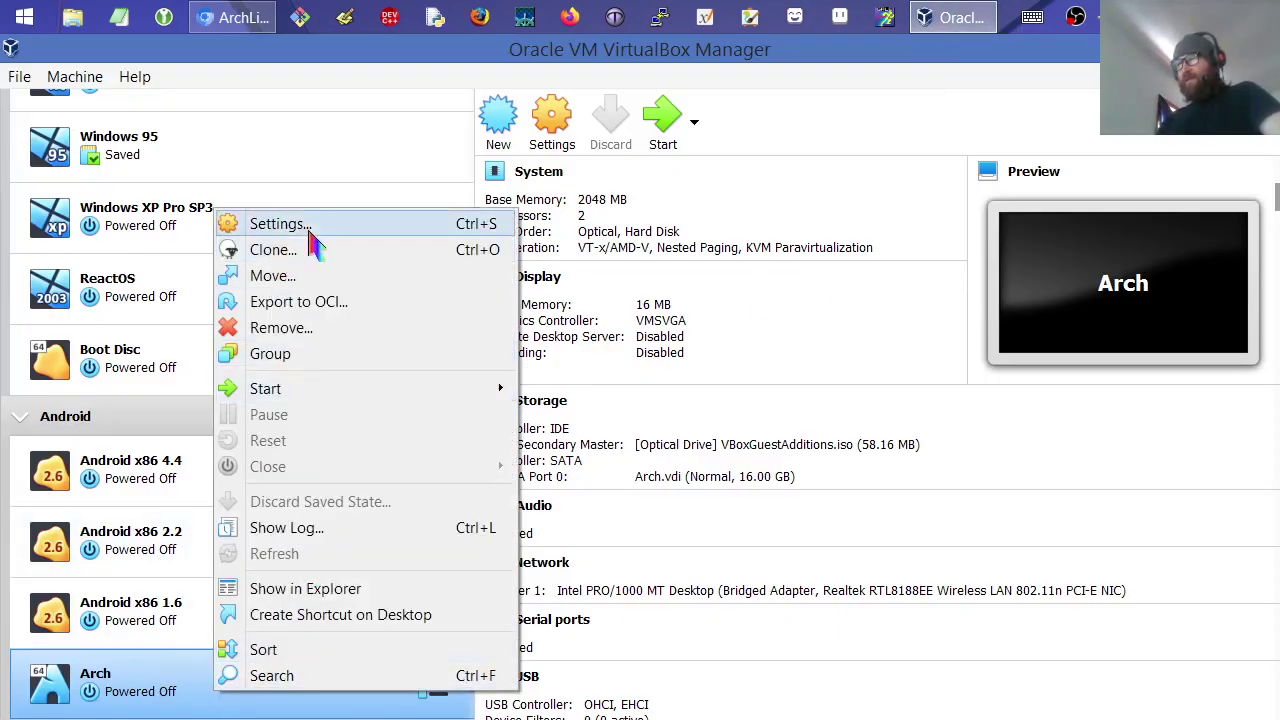
pyautogui.press('Escape')
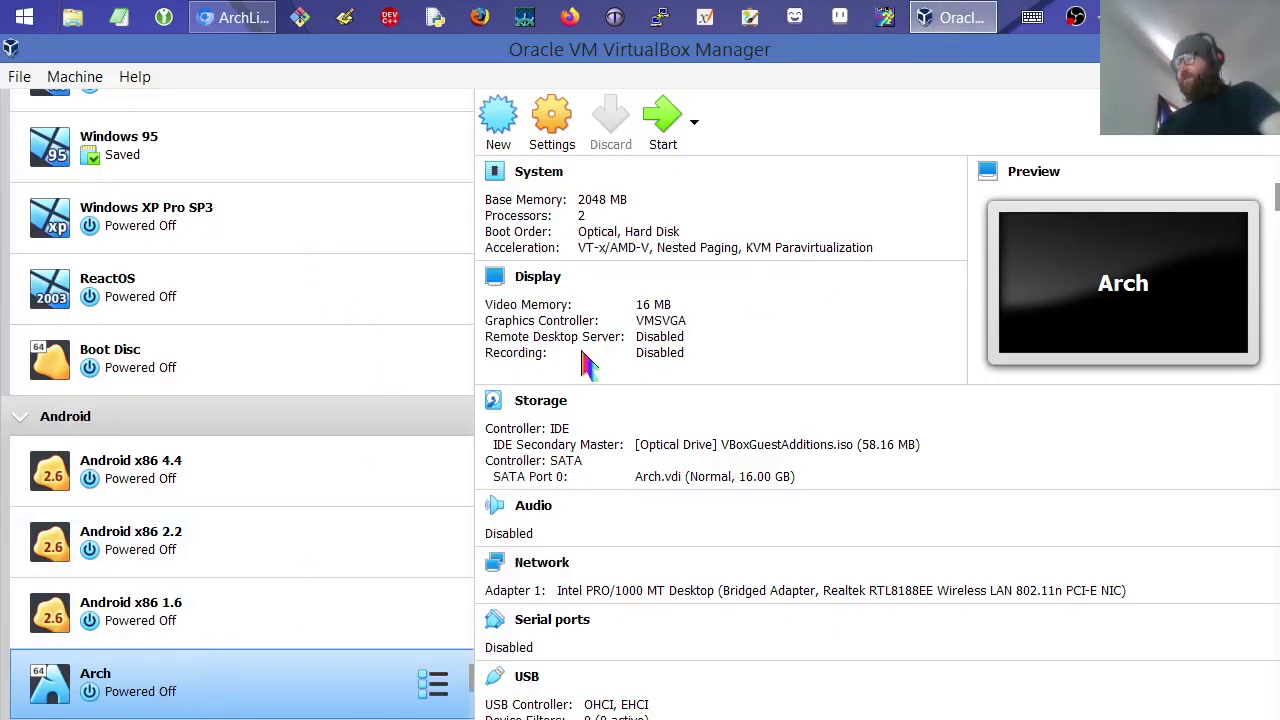
pyautogui.hotkey('ctrl', 's')
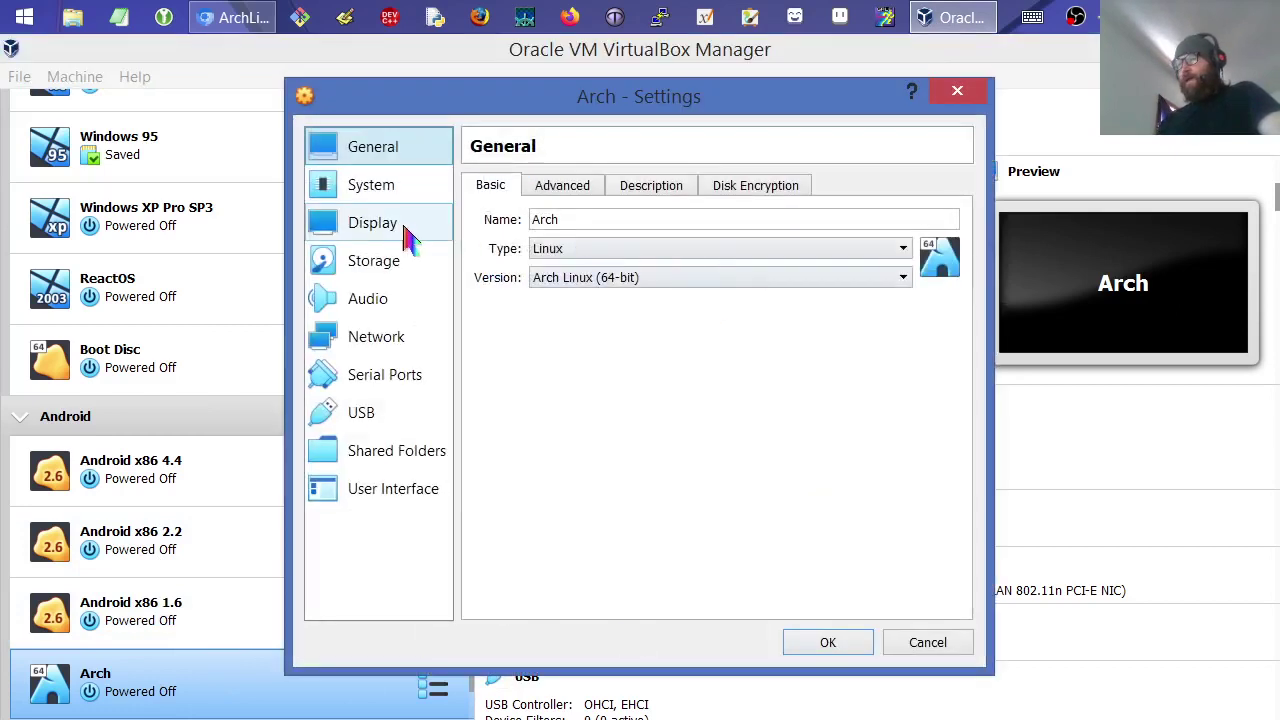
pyautogui.click(392, 230)
pyautogui.moveTo(638, 218); pyautogui.dragTo(880, 220)
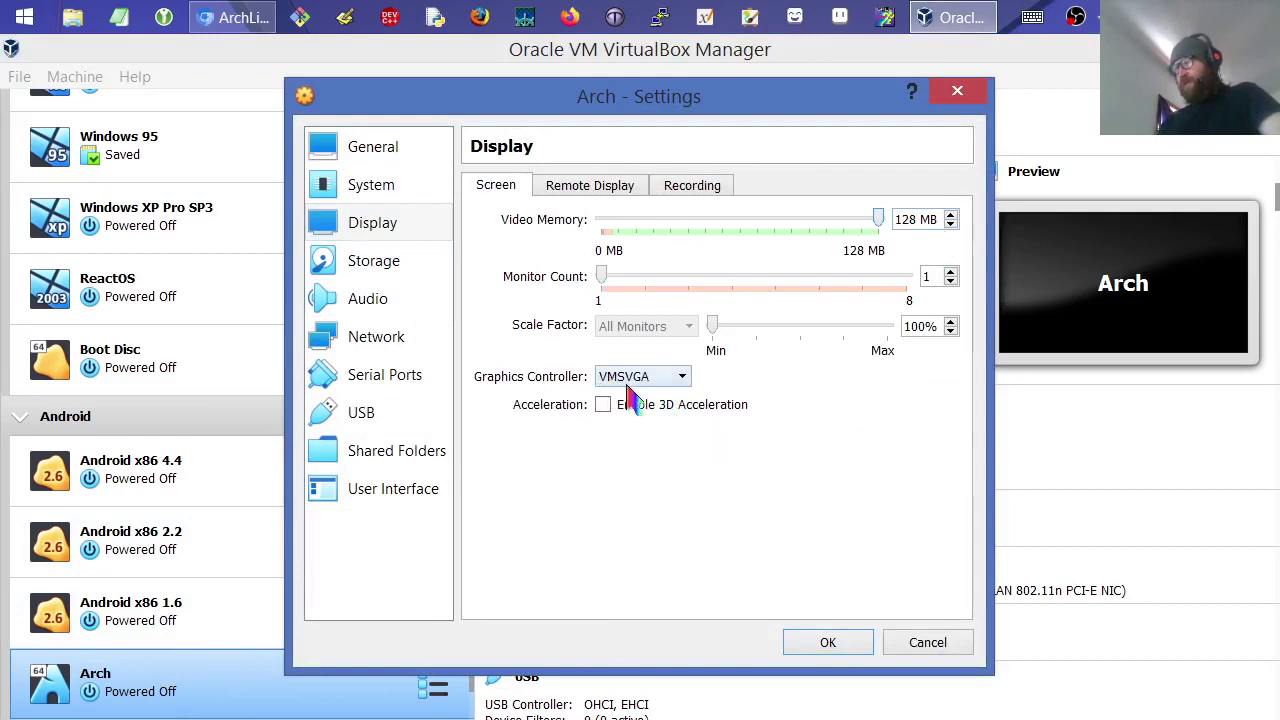
pyautogui.click(605, 408)
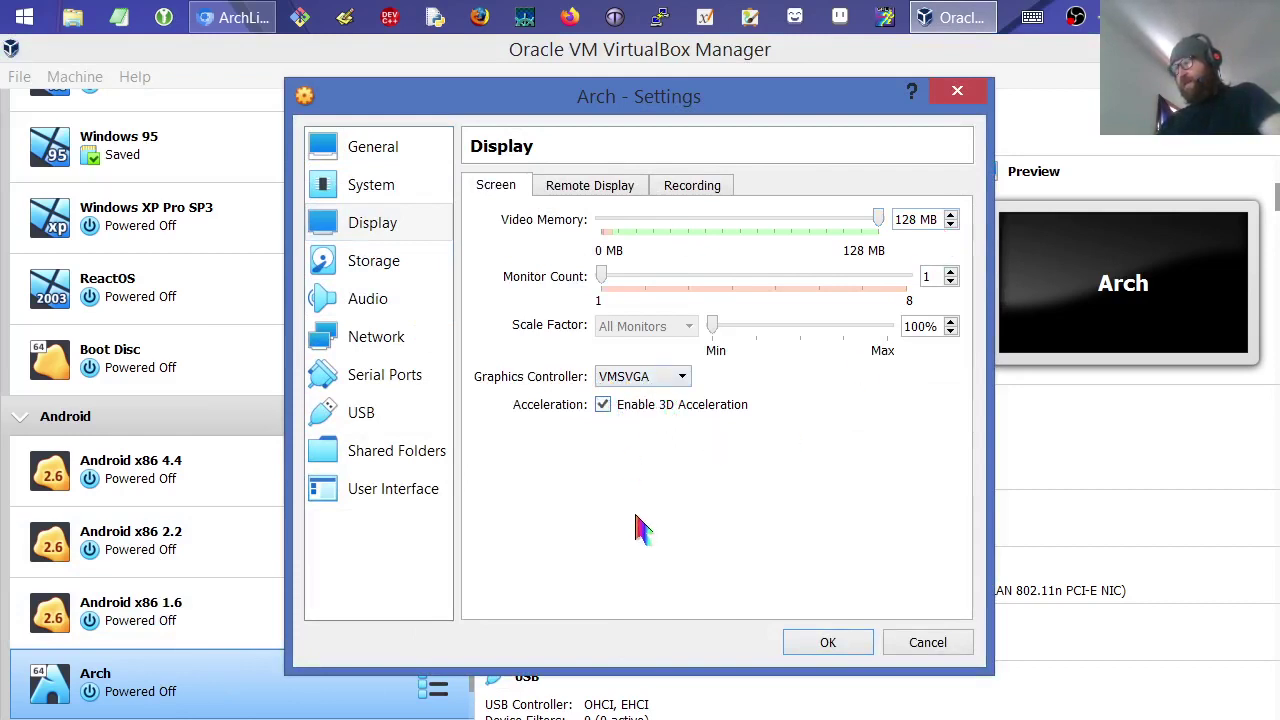
pyautogui.click(828, 644)
# - Check the guide in the browser, return to VirtualBox Manager, inspect the size details of Arch.vdi in the machine's storage settings, and close them
pyautogui.hotkey('alt', 'Tab')
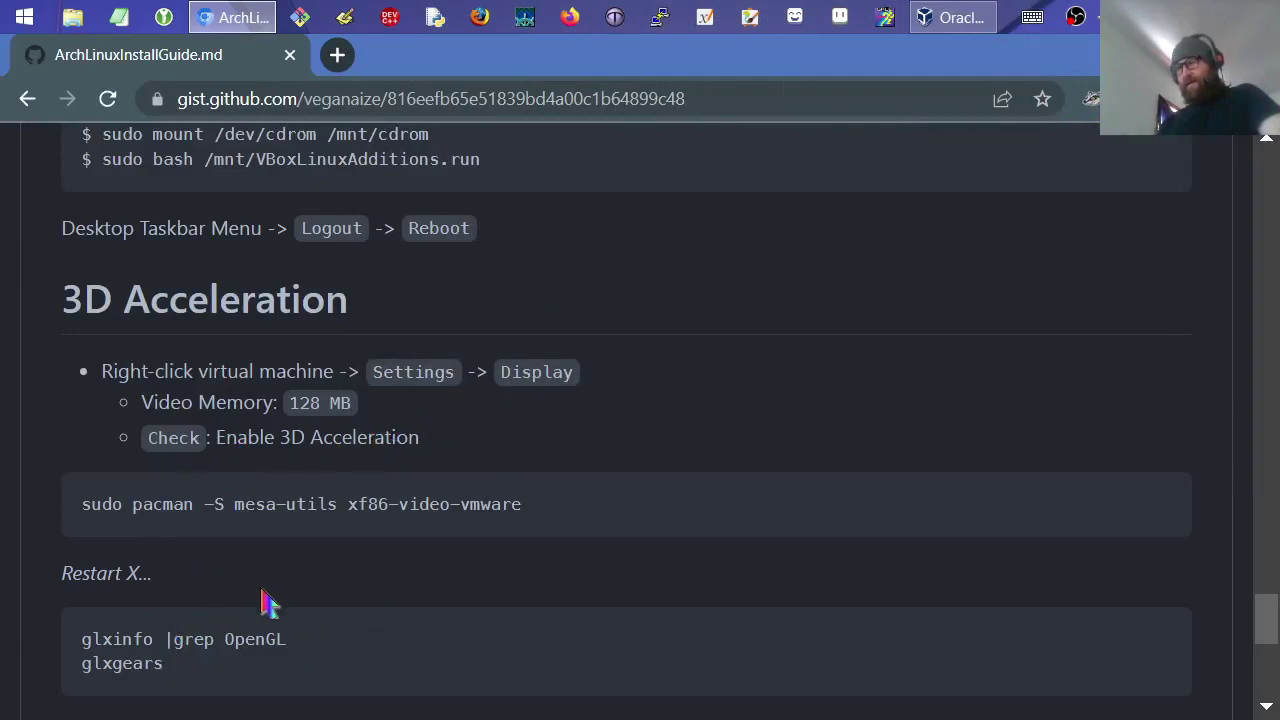
pyautogui.click(960, 17)
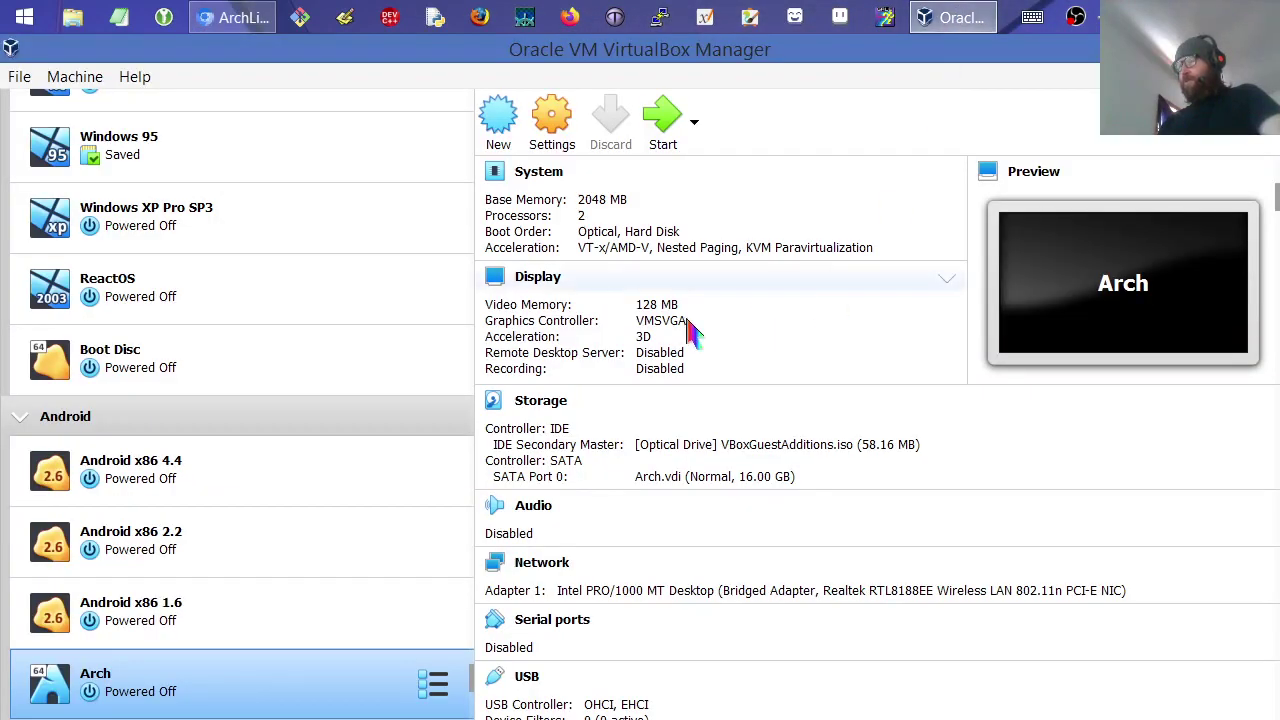
pyautogui.rightClick(140, 702)
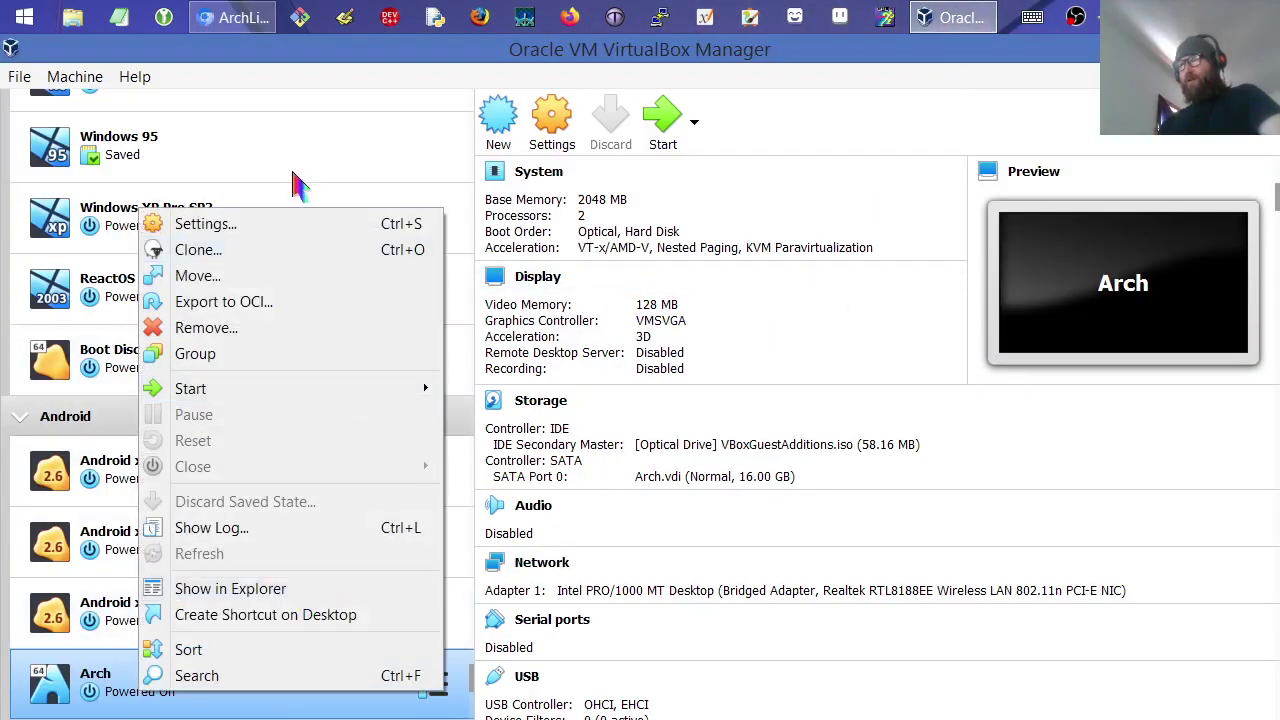
pyautogui.click(277, 226)
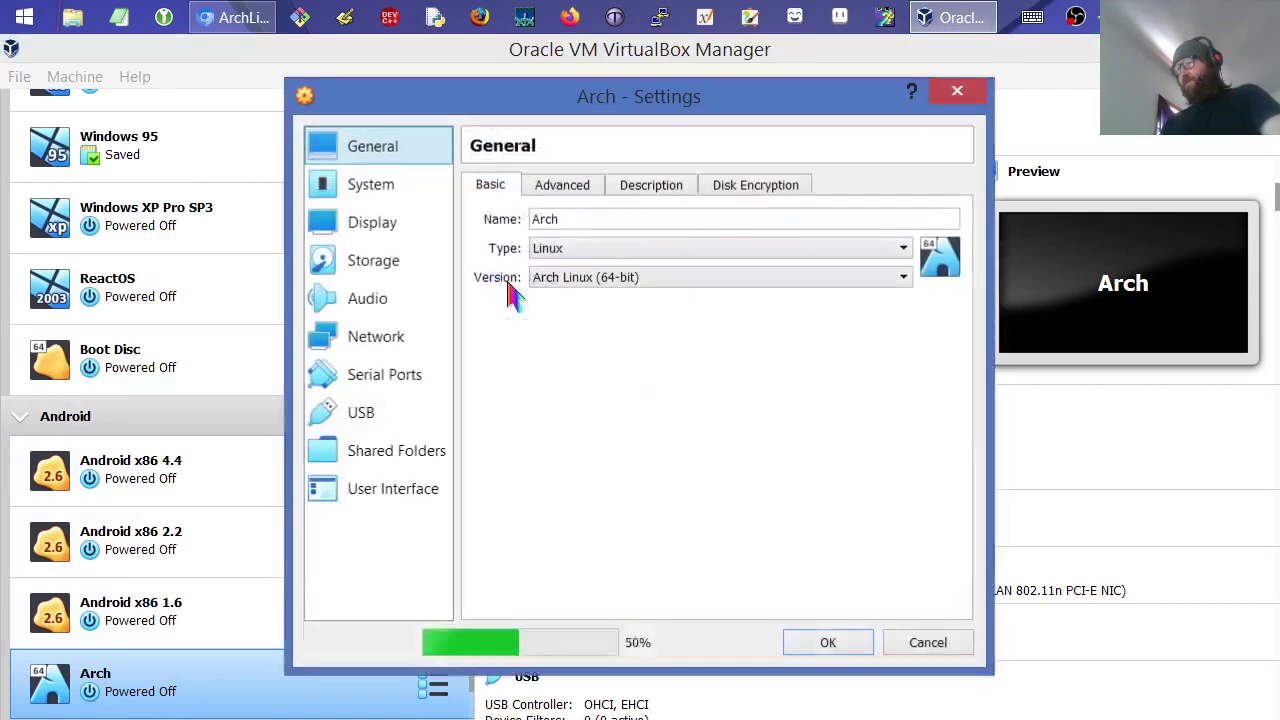
pyautogui.click(368, 260)
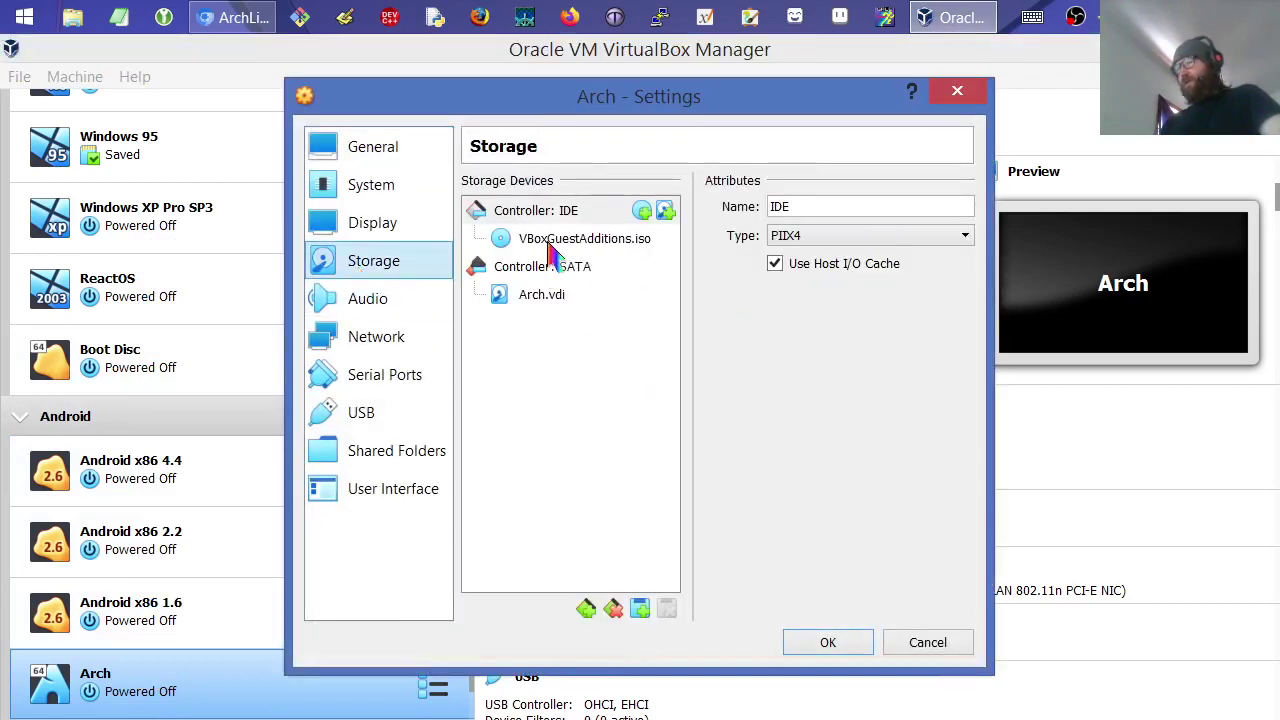
pyautogui.click(533, 297)
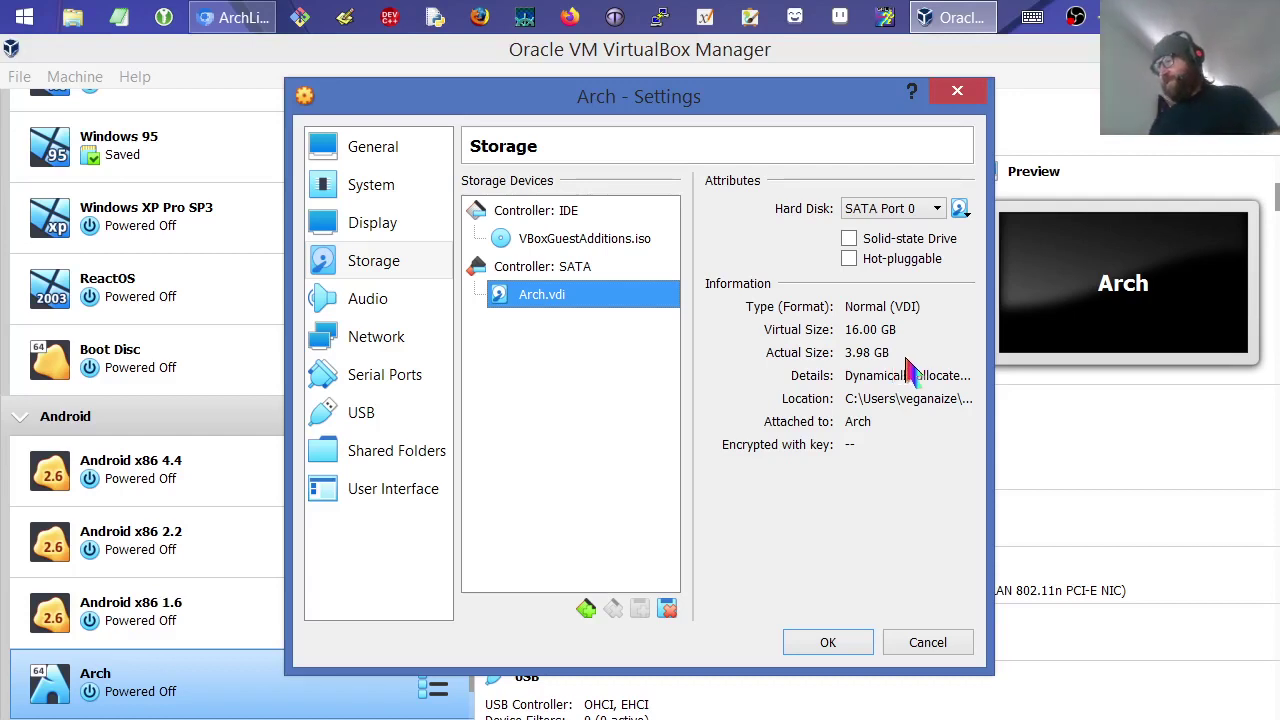
pyautogui.click(957, 91)
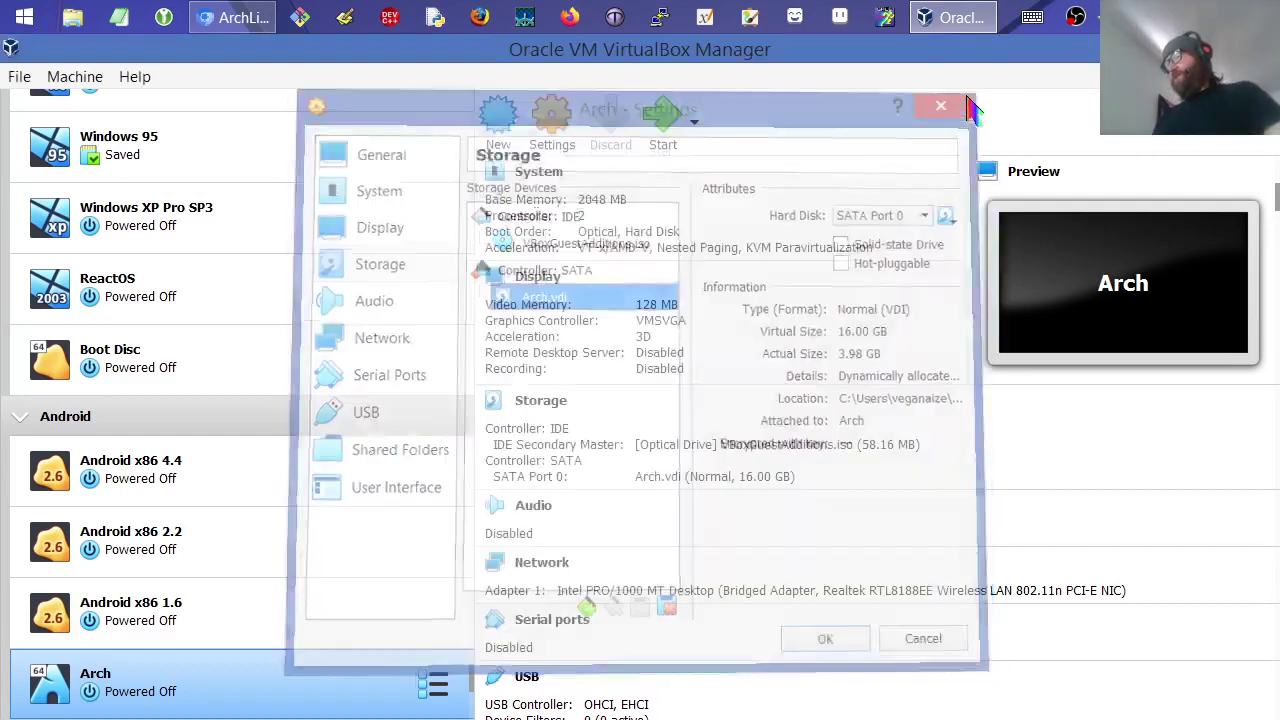
# - Return to VirtualBox Manager and start the Arch virtual machine
pyautogui.click(965, 17)
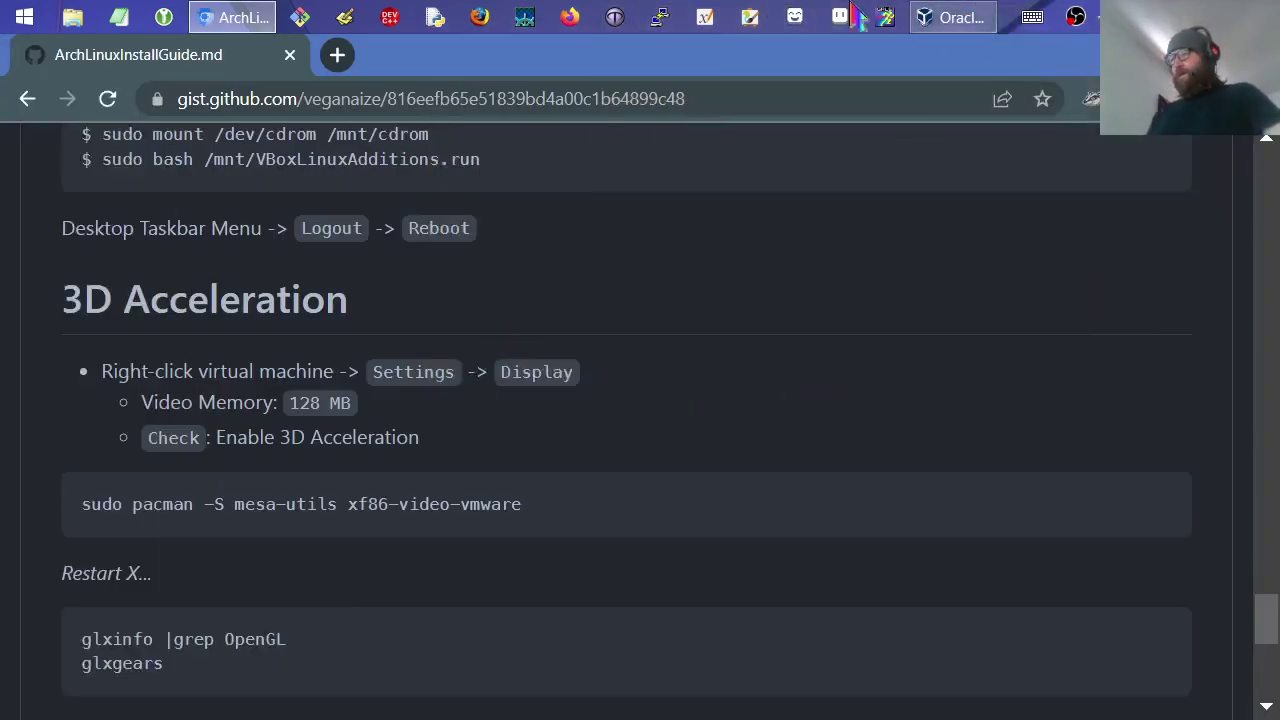
pyautogui.click(952, 17)
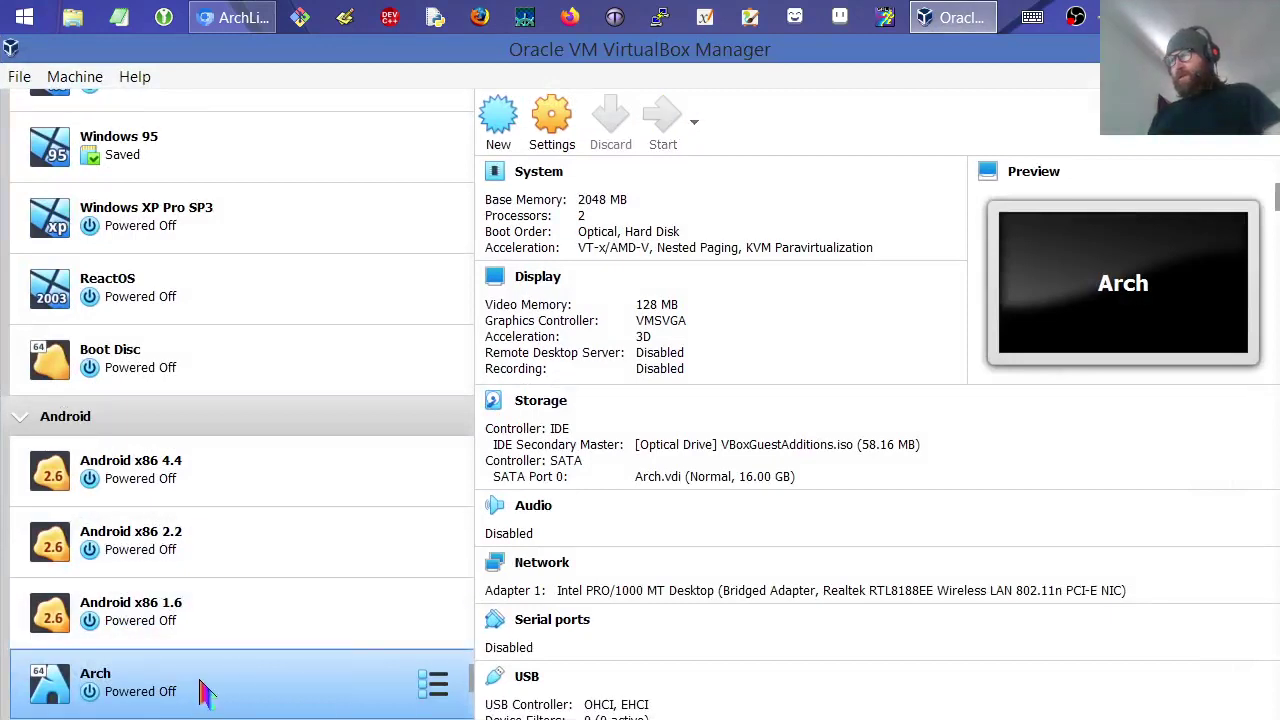
# - Switch to the browser and review the guide's Xorg configuration, VirtualBox Guest Additions and 3D Acceleration sections
pyautogui.click(972, 22)
pyautogui.scroll(-4, 900, 215)
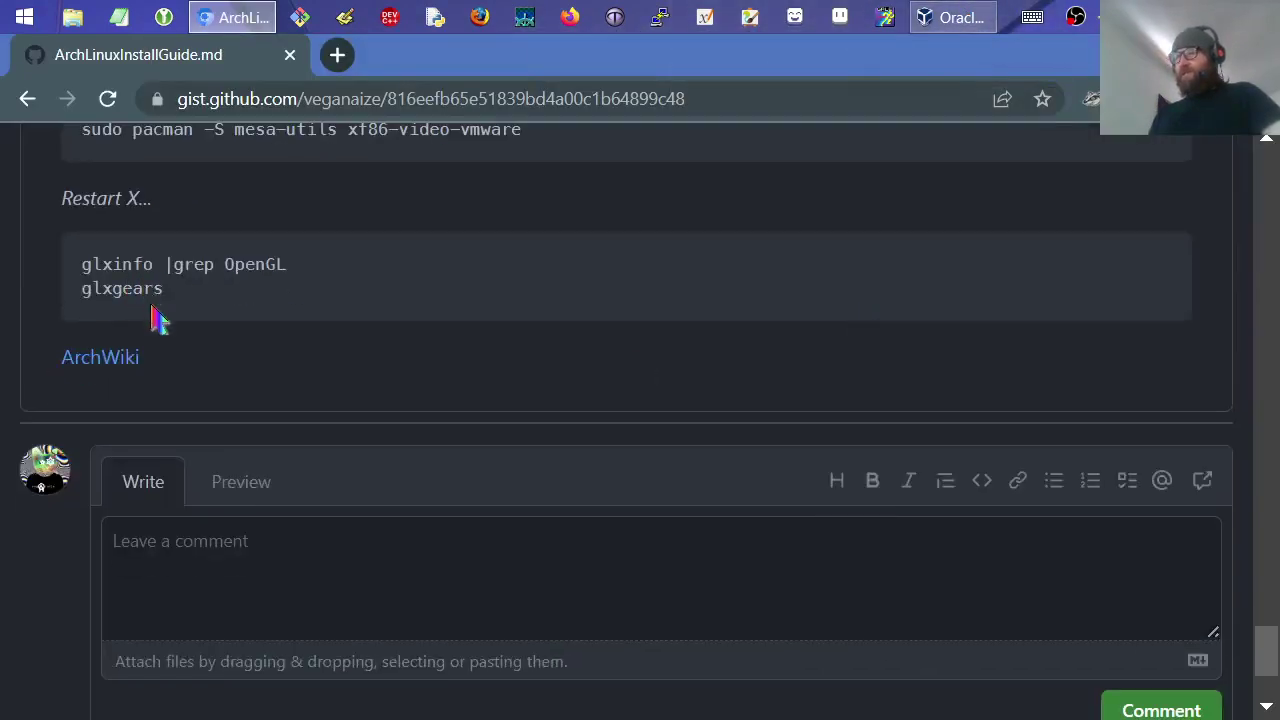
pyautogui.scroll(7, 217, 349)
pyautogui.scroll(3, 549, 451)
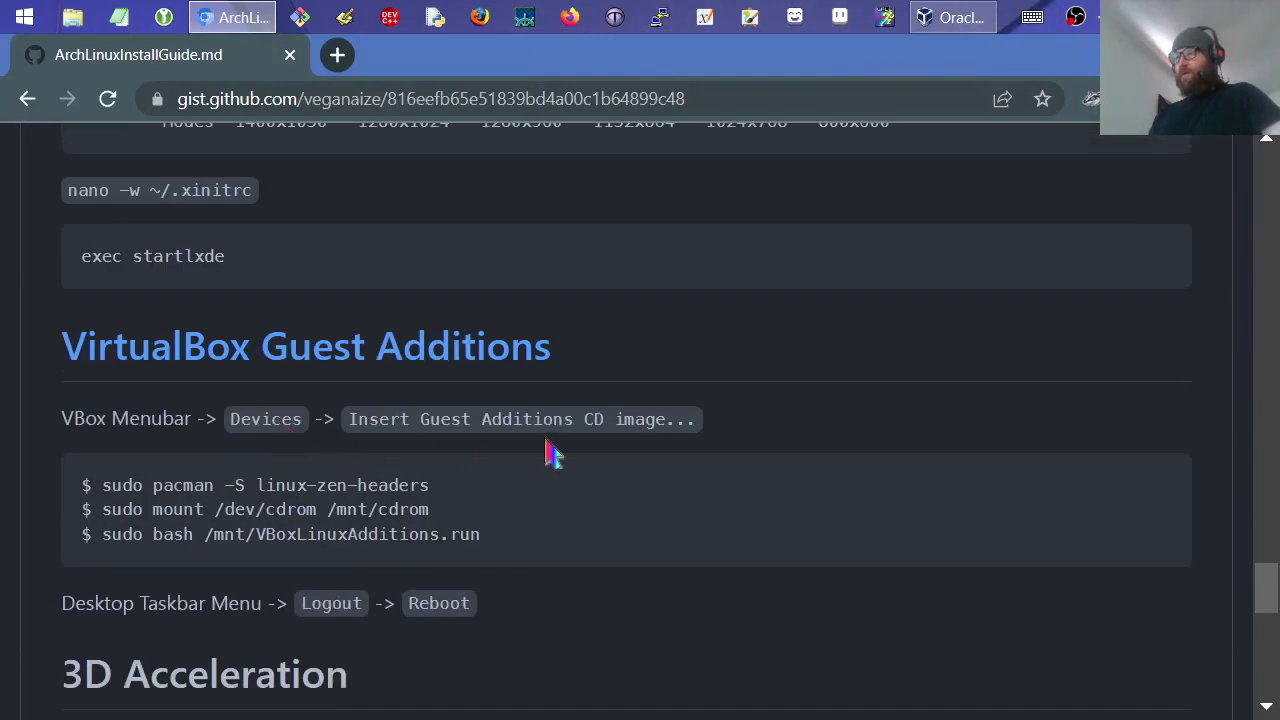
pyautogui.scroll(1, 549, 451)
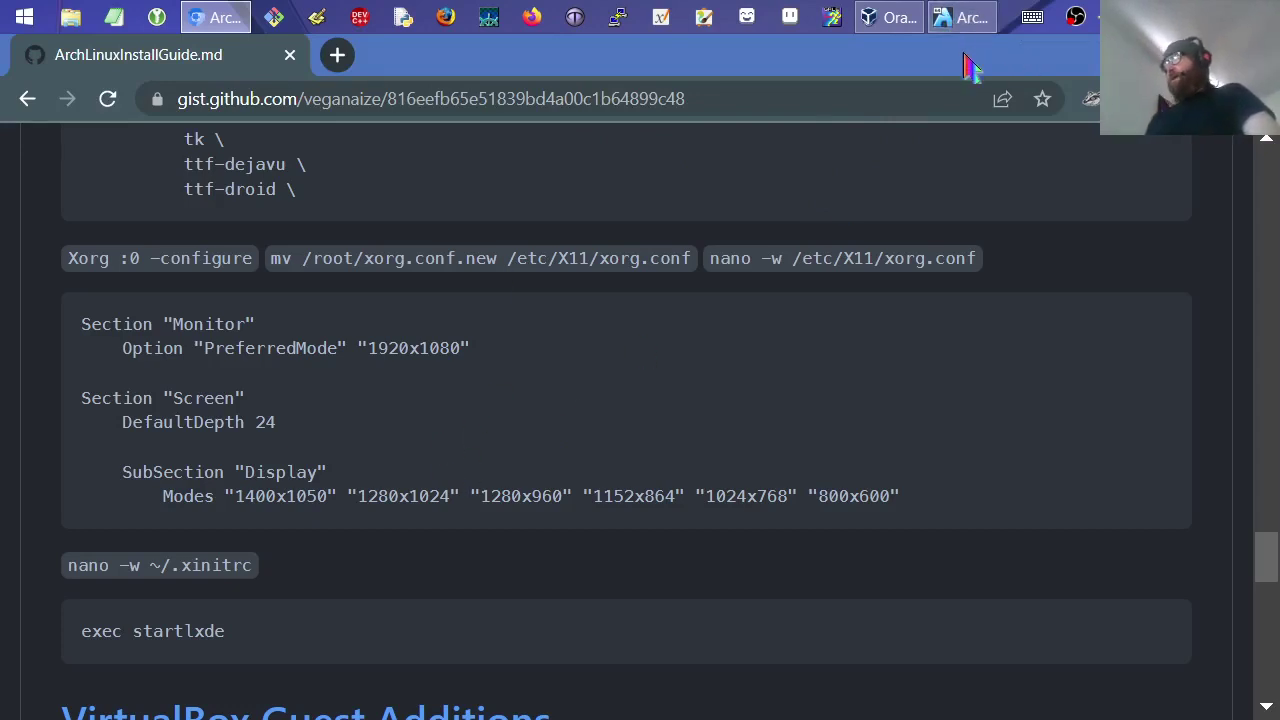
pyautogui.scroll(-10, 766, 366)
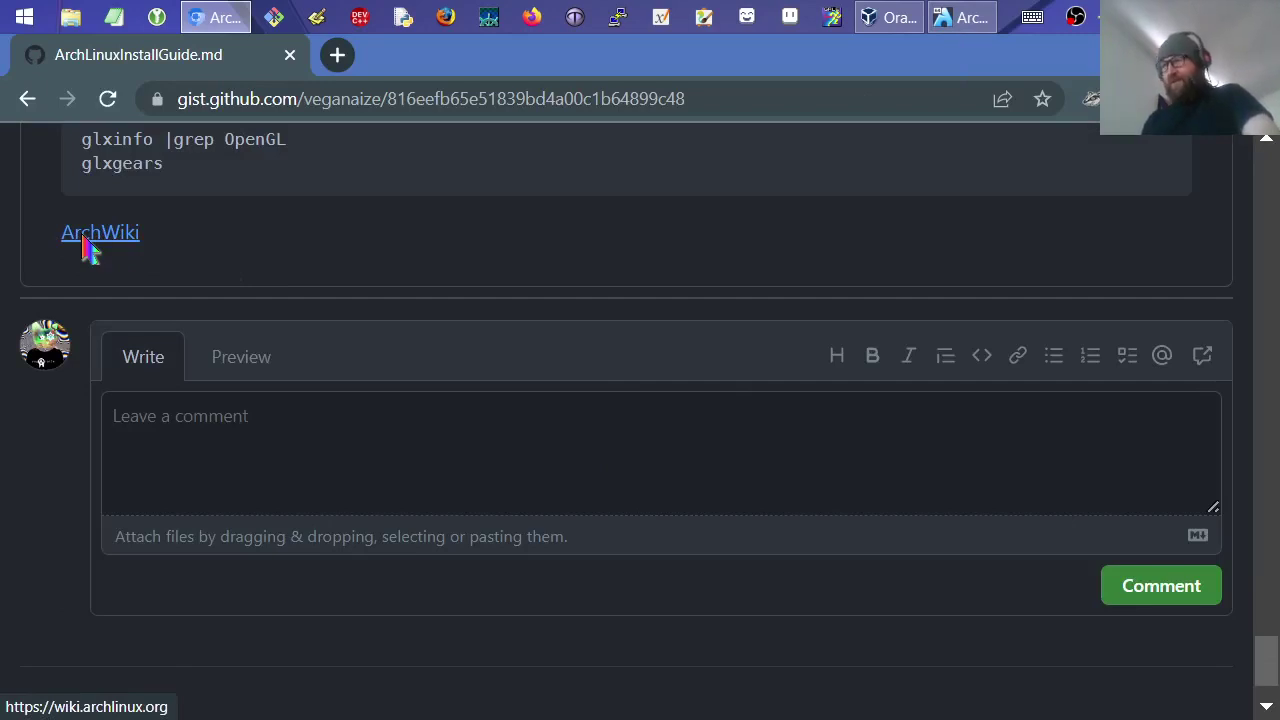
pyautogui.scroll(5, 686, 286)
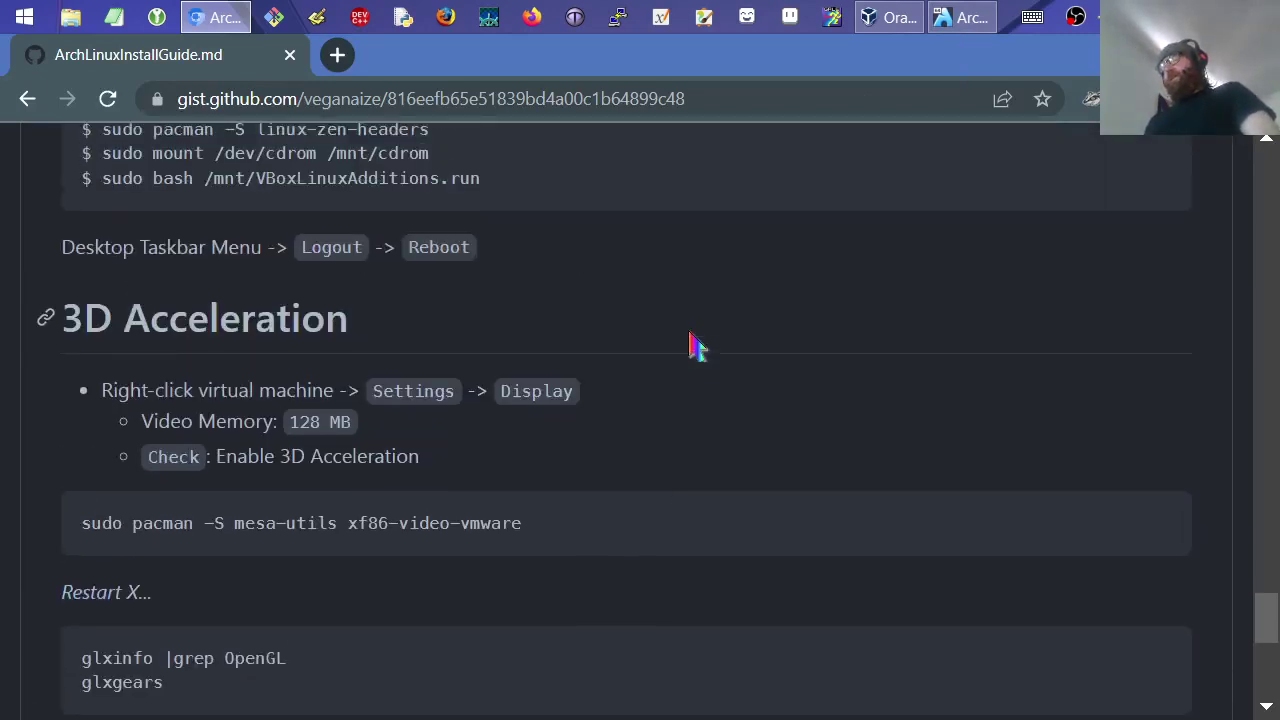
pyautogui.scroll(2, 695, 346)
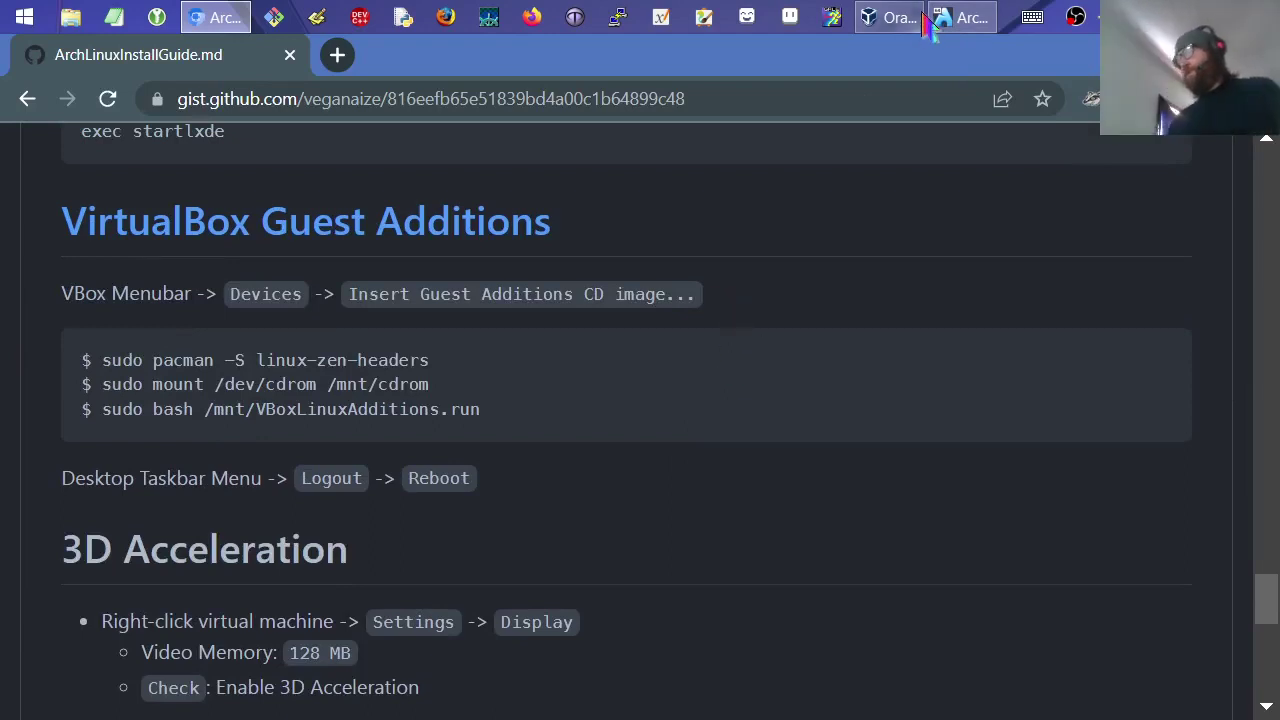
# - Switch to the Arch virtual machine, log in with the account's username and password, and launch the graphical session with startx
pyautogui.click(955, 18)
pyautogui.write('veganaize')
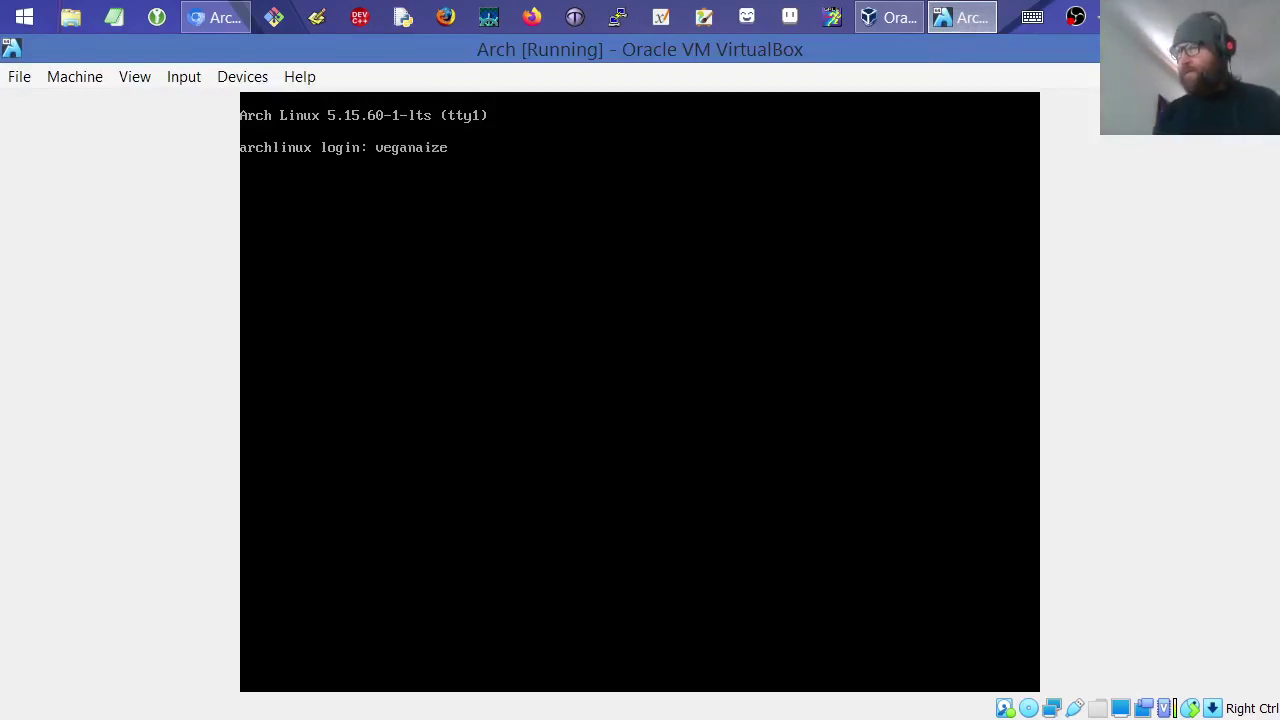
pyautogui.press('Return')
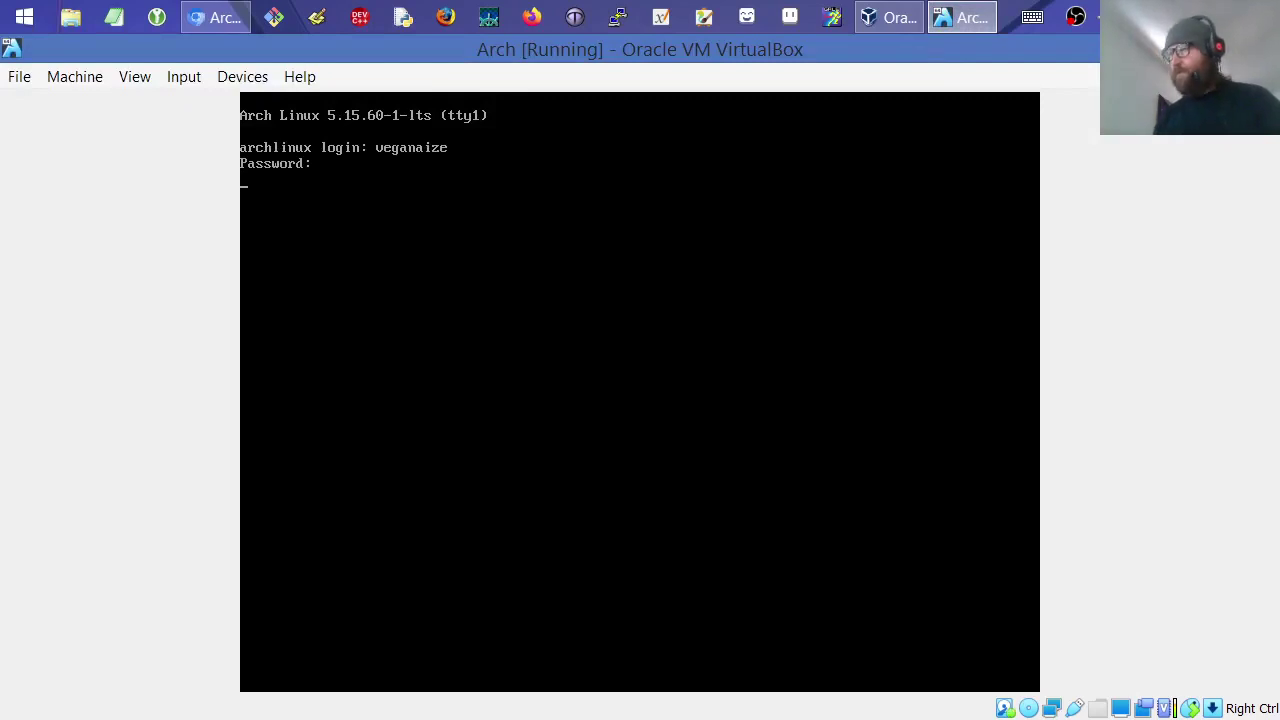
pyautogui.press('Return')
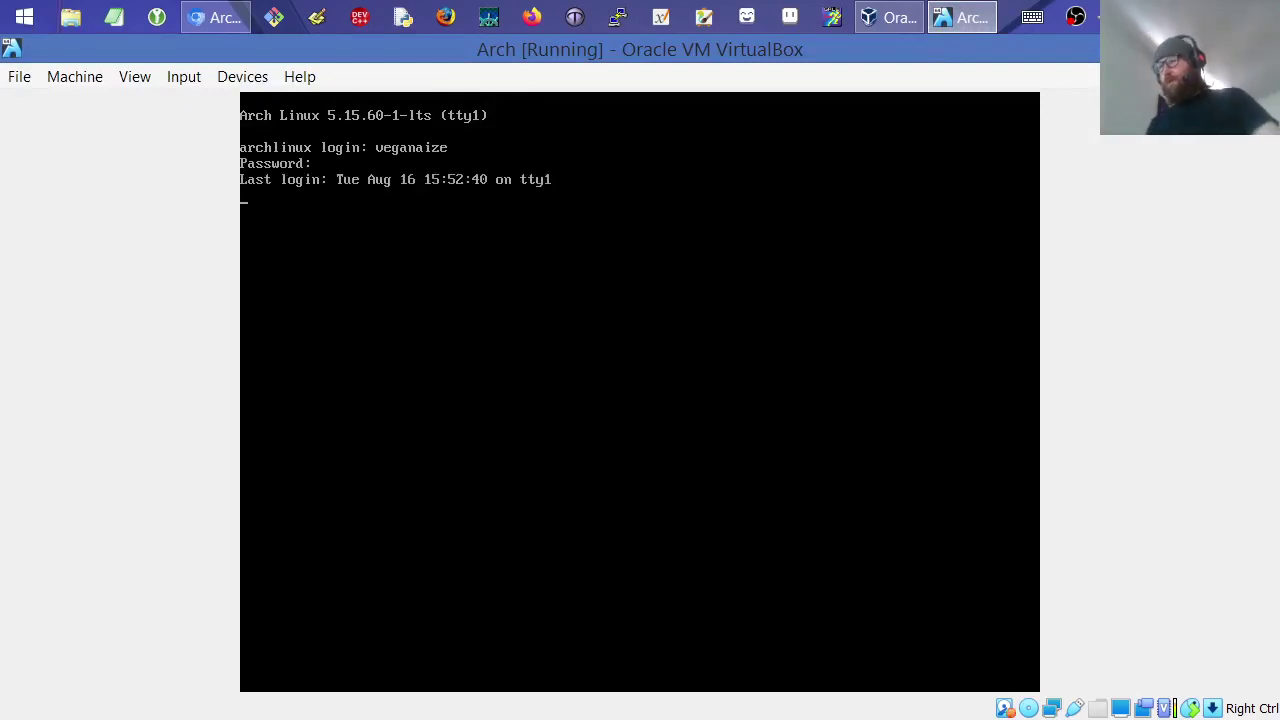
pyautogui.write('startx')
pyautogui.press('Return')
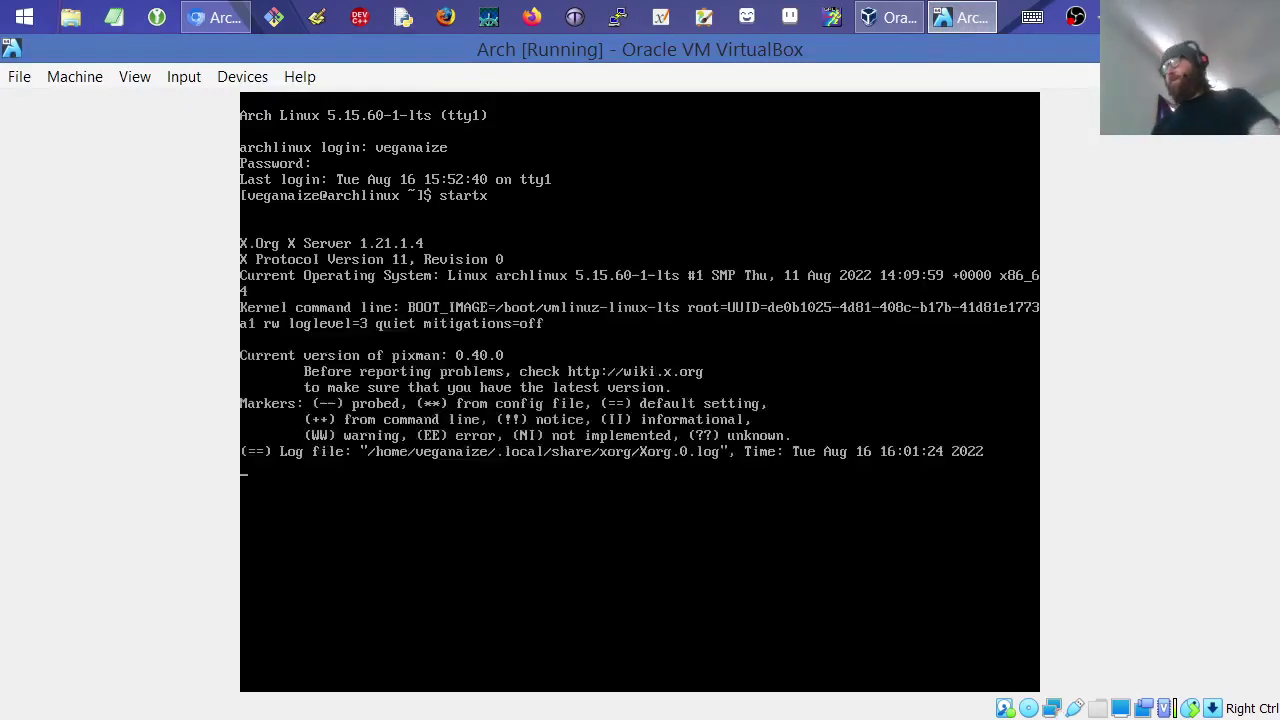
# - Switch back to the browser and highlight the xf86-video-vmware package in the guide's 3D Acceleration install command
pyautogui.click(960, 20)
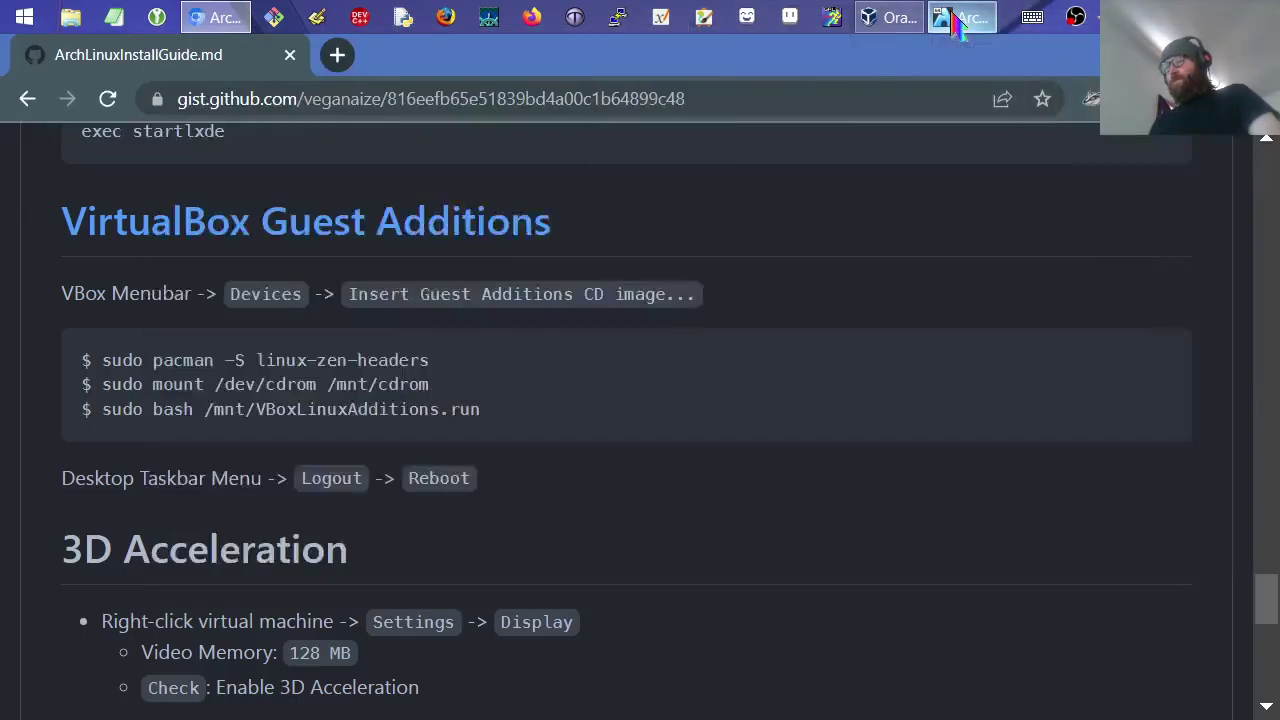
pyautogui.scroll(-1, 849, 279)
pyautogui.scroll(-2, 849, 279)
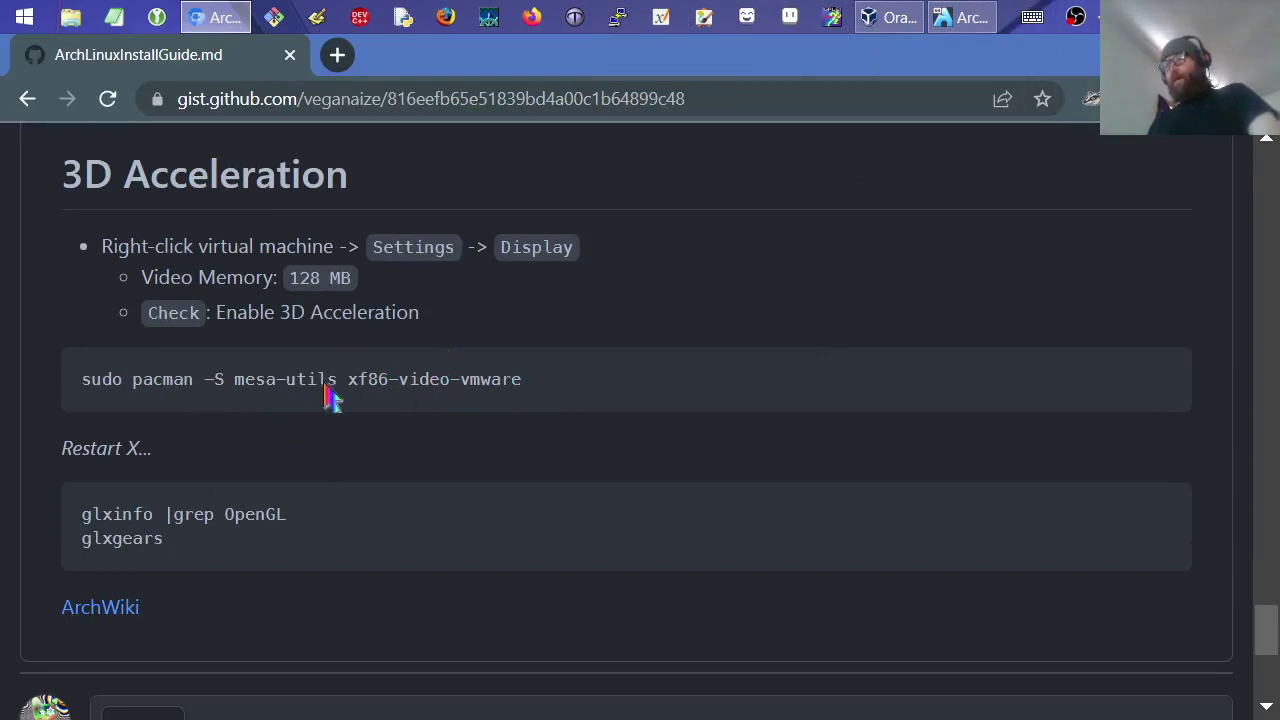
pyautogui.moveTo(343, 381); pyautogui.dragTo(549, 385)
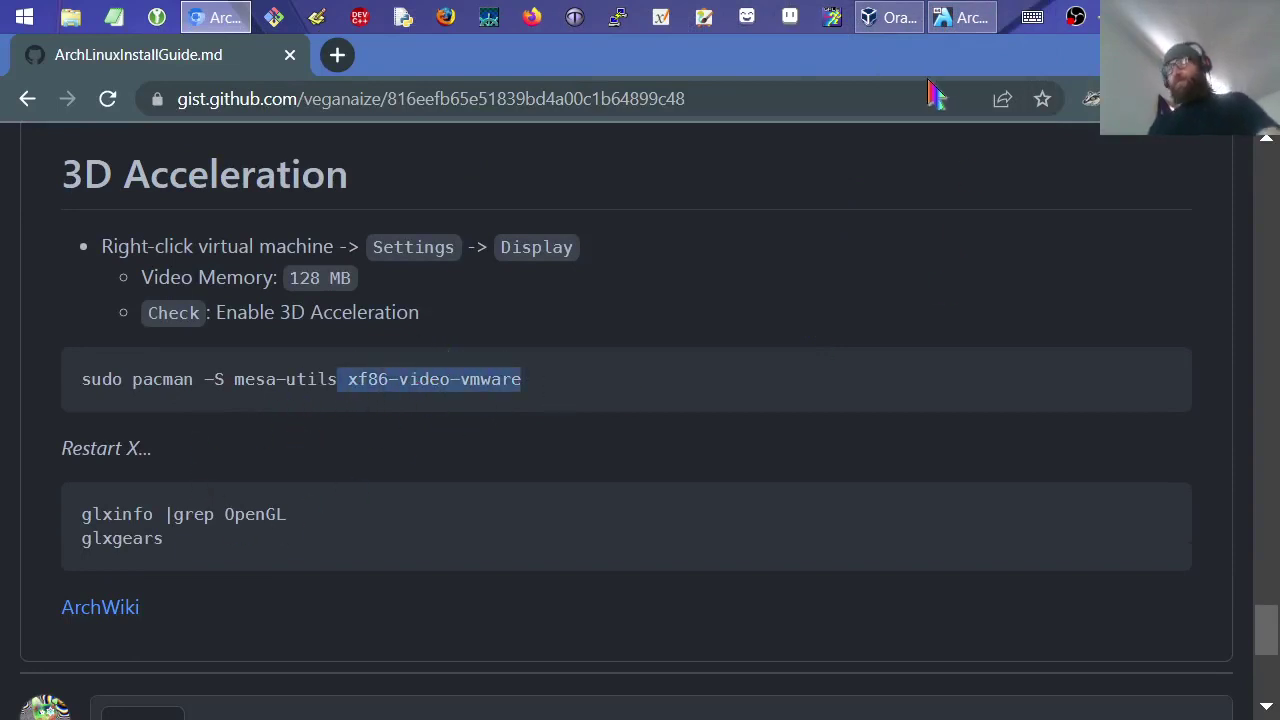